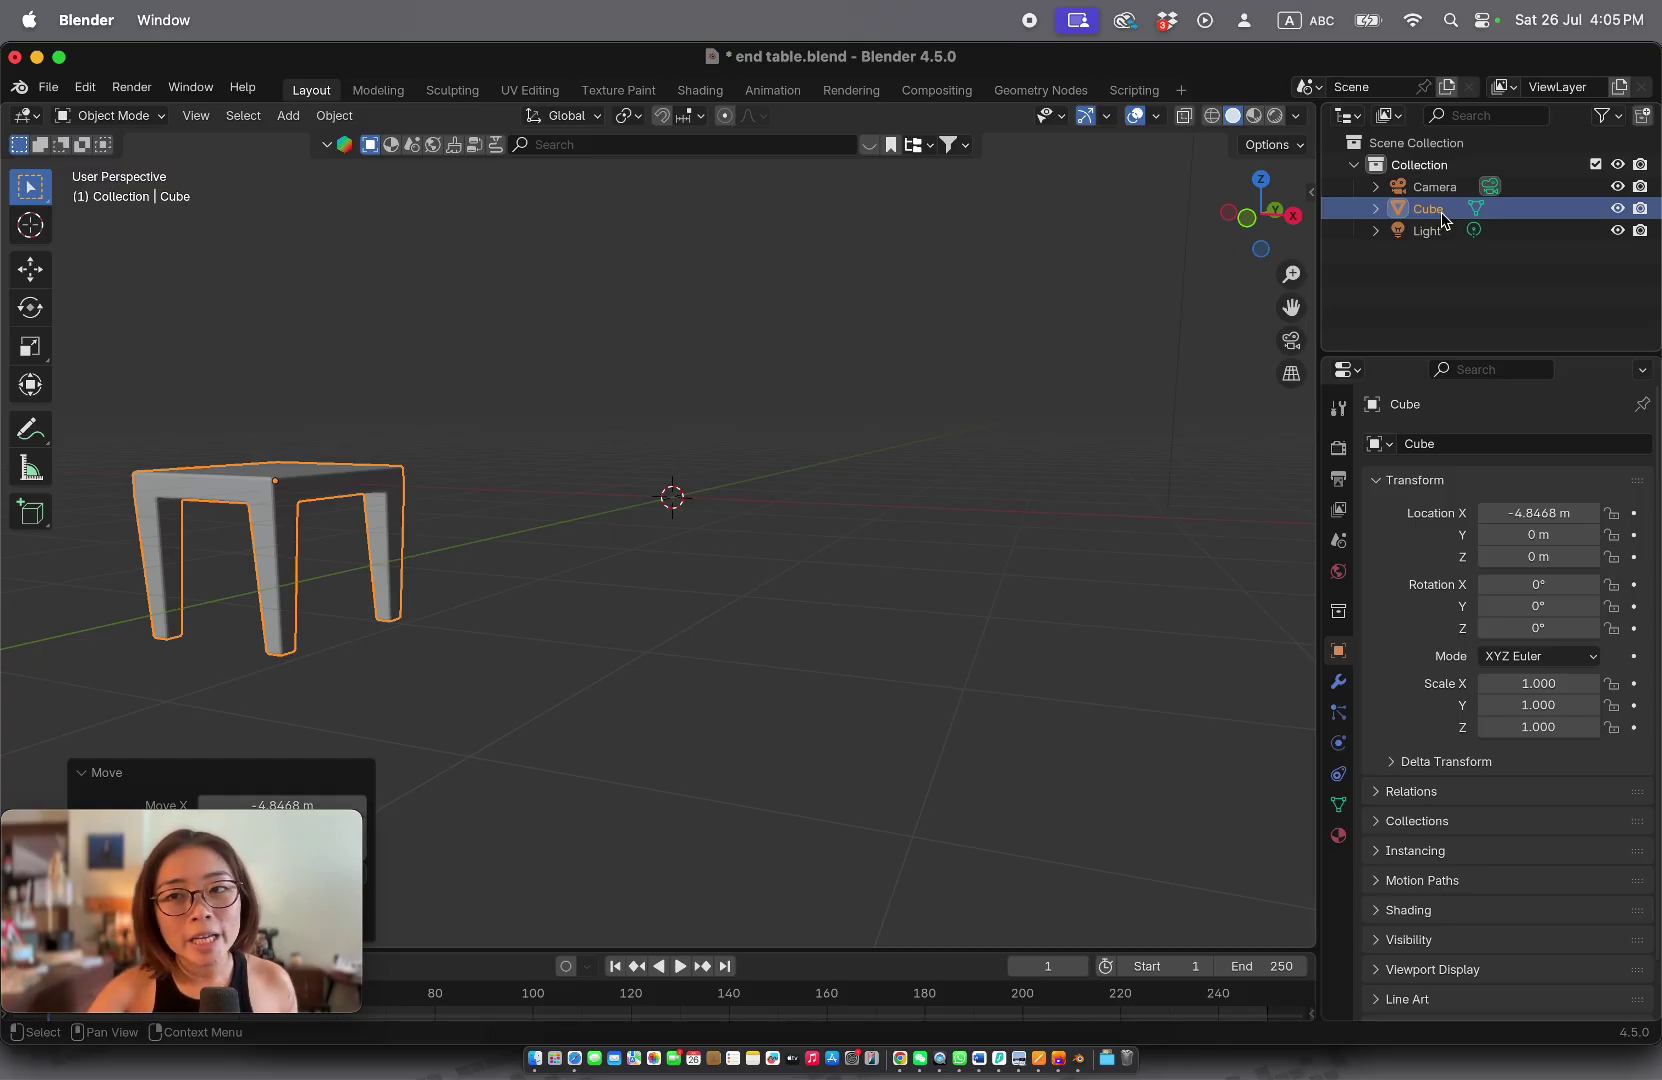
pyautogui.doubleClick(1440, 210)
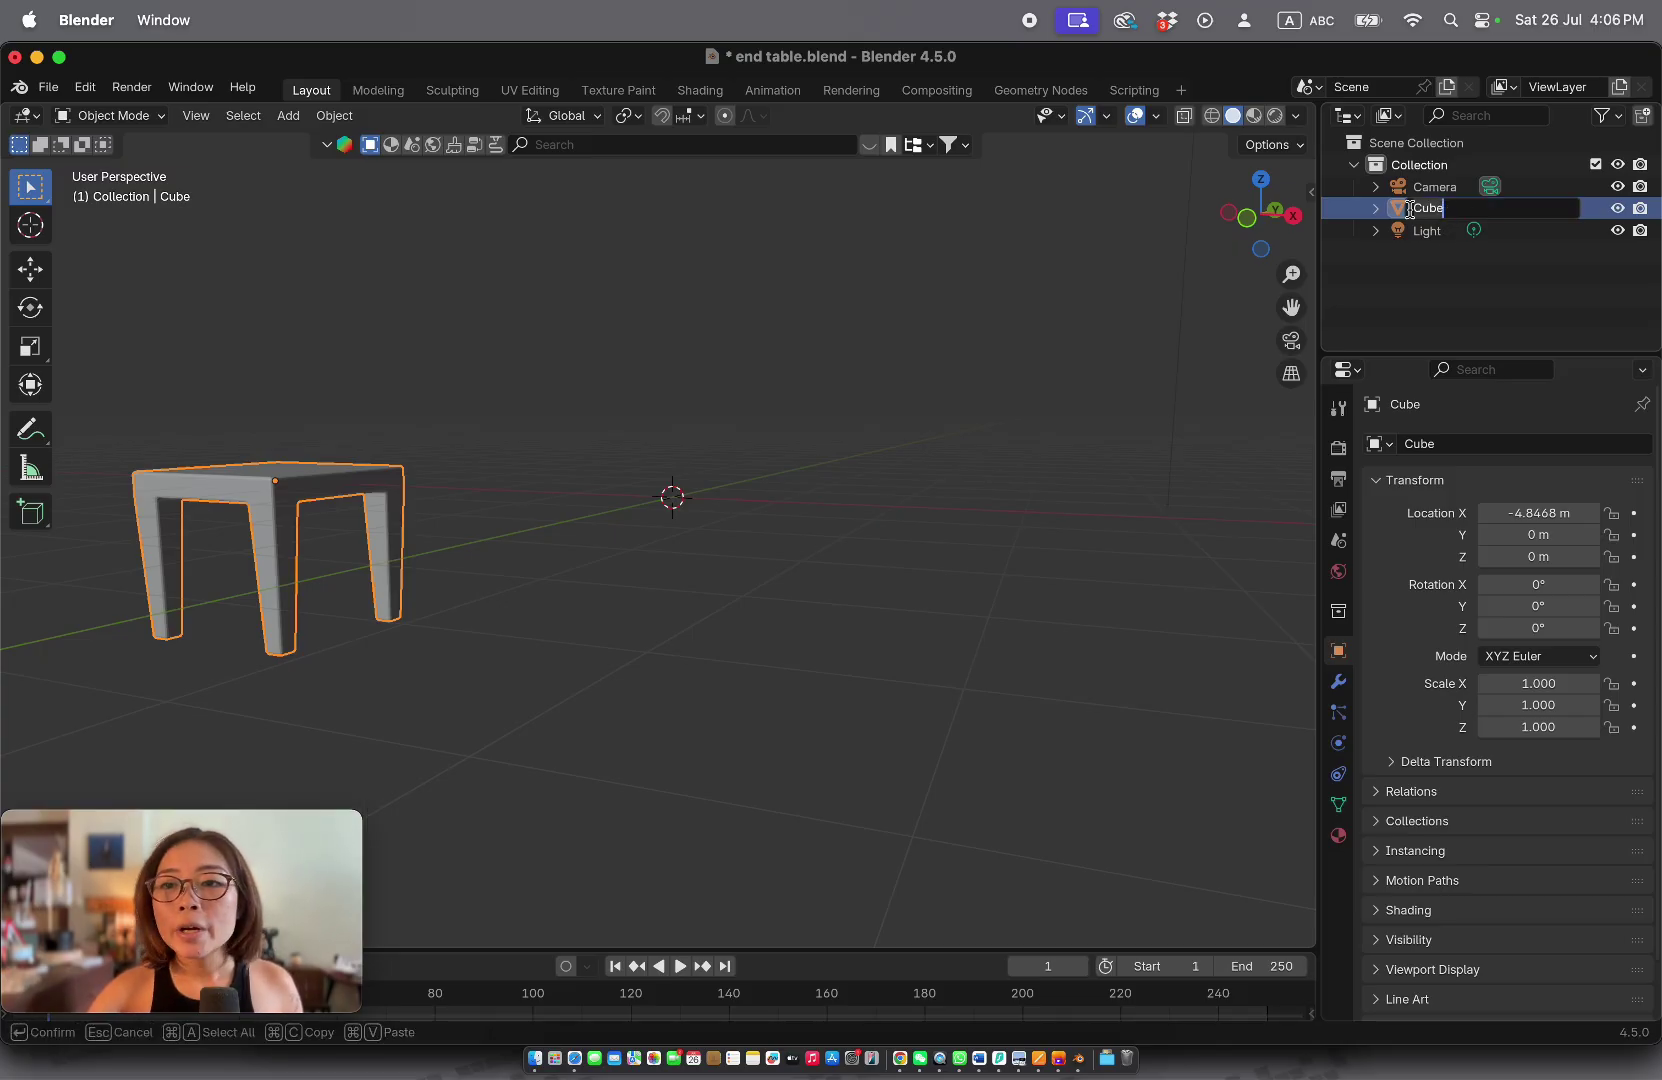
pyautogui.click(1475, 213)
pyautogui.moveTo(1462, 209); pyautogui.dragTo(1353, 212)
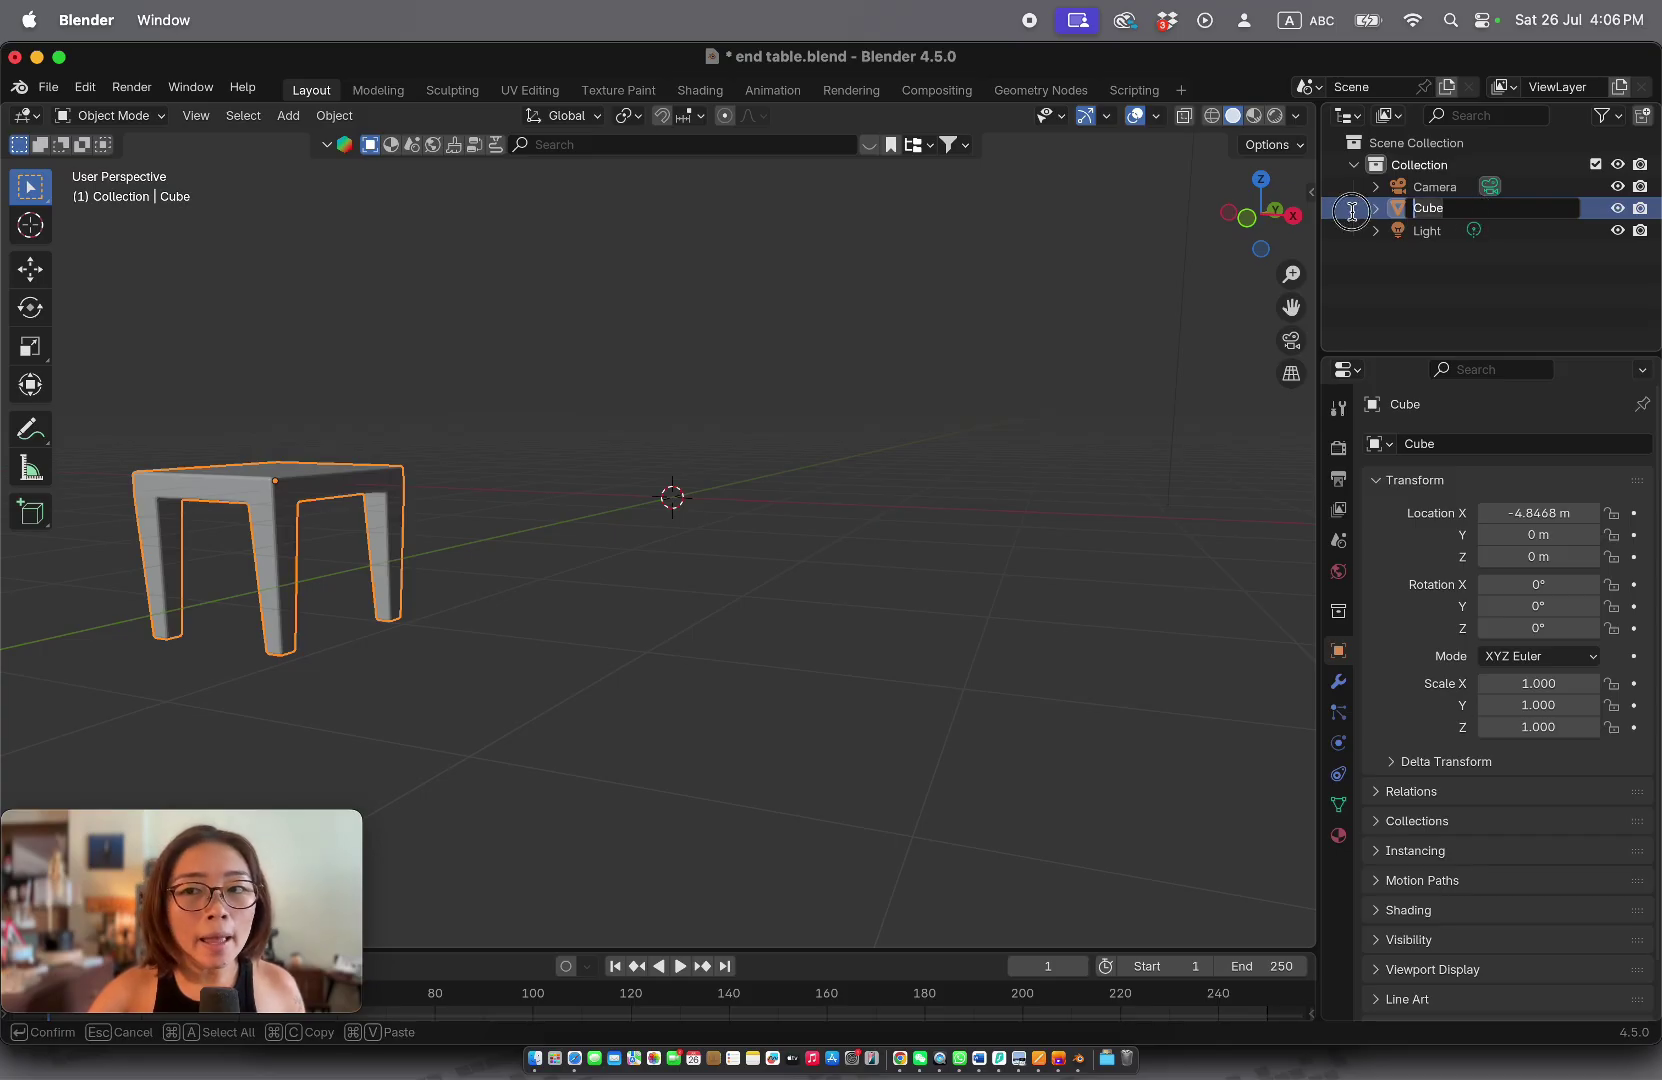
pyautogui.click(1480, 297)
# Step: Rename the table object in the outliner from Cube to "end table"
pyautogui.rightClick(1436, 208)
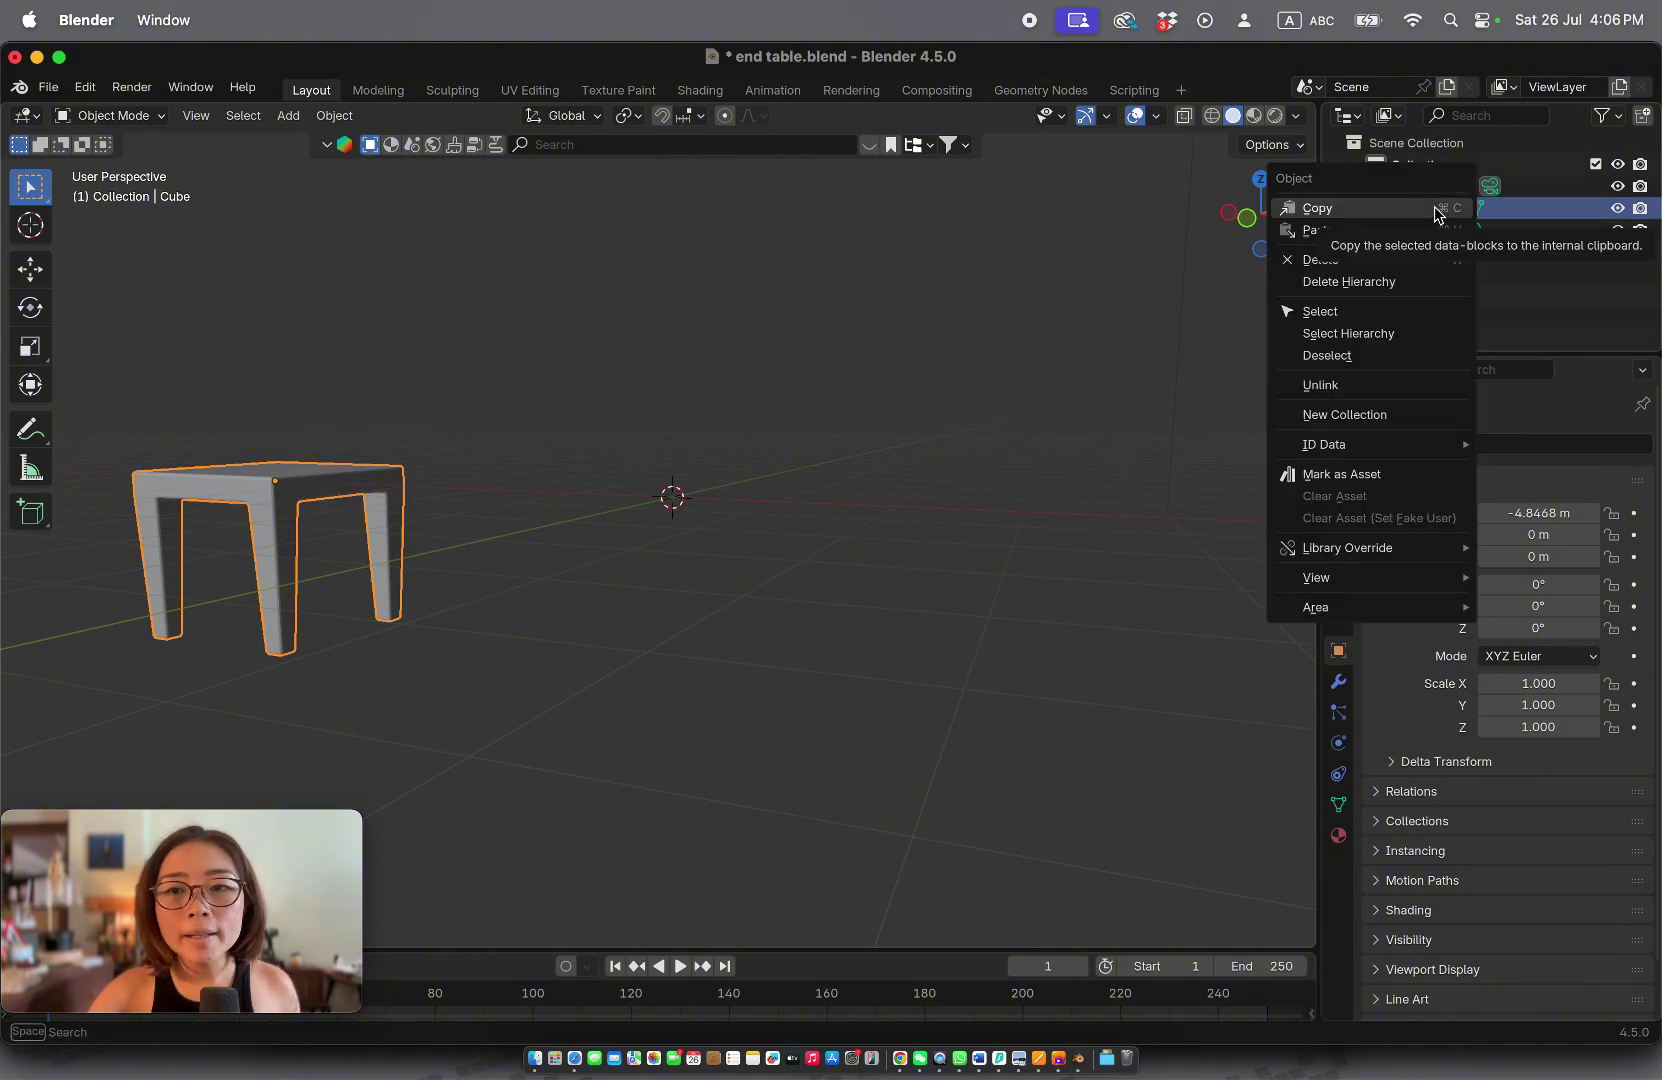
pyautogui.moveTo(1445, 447)
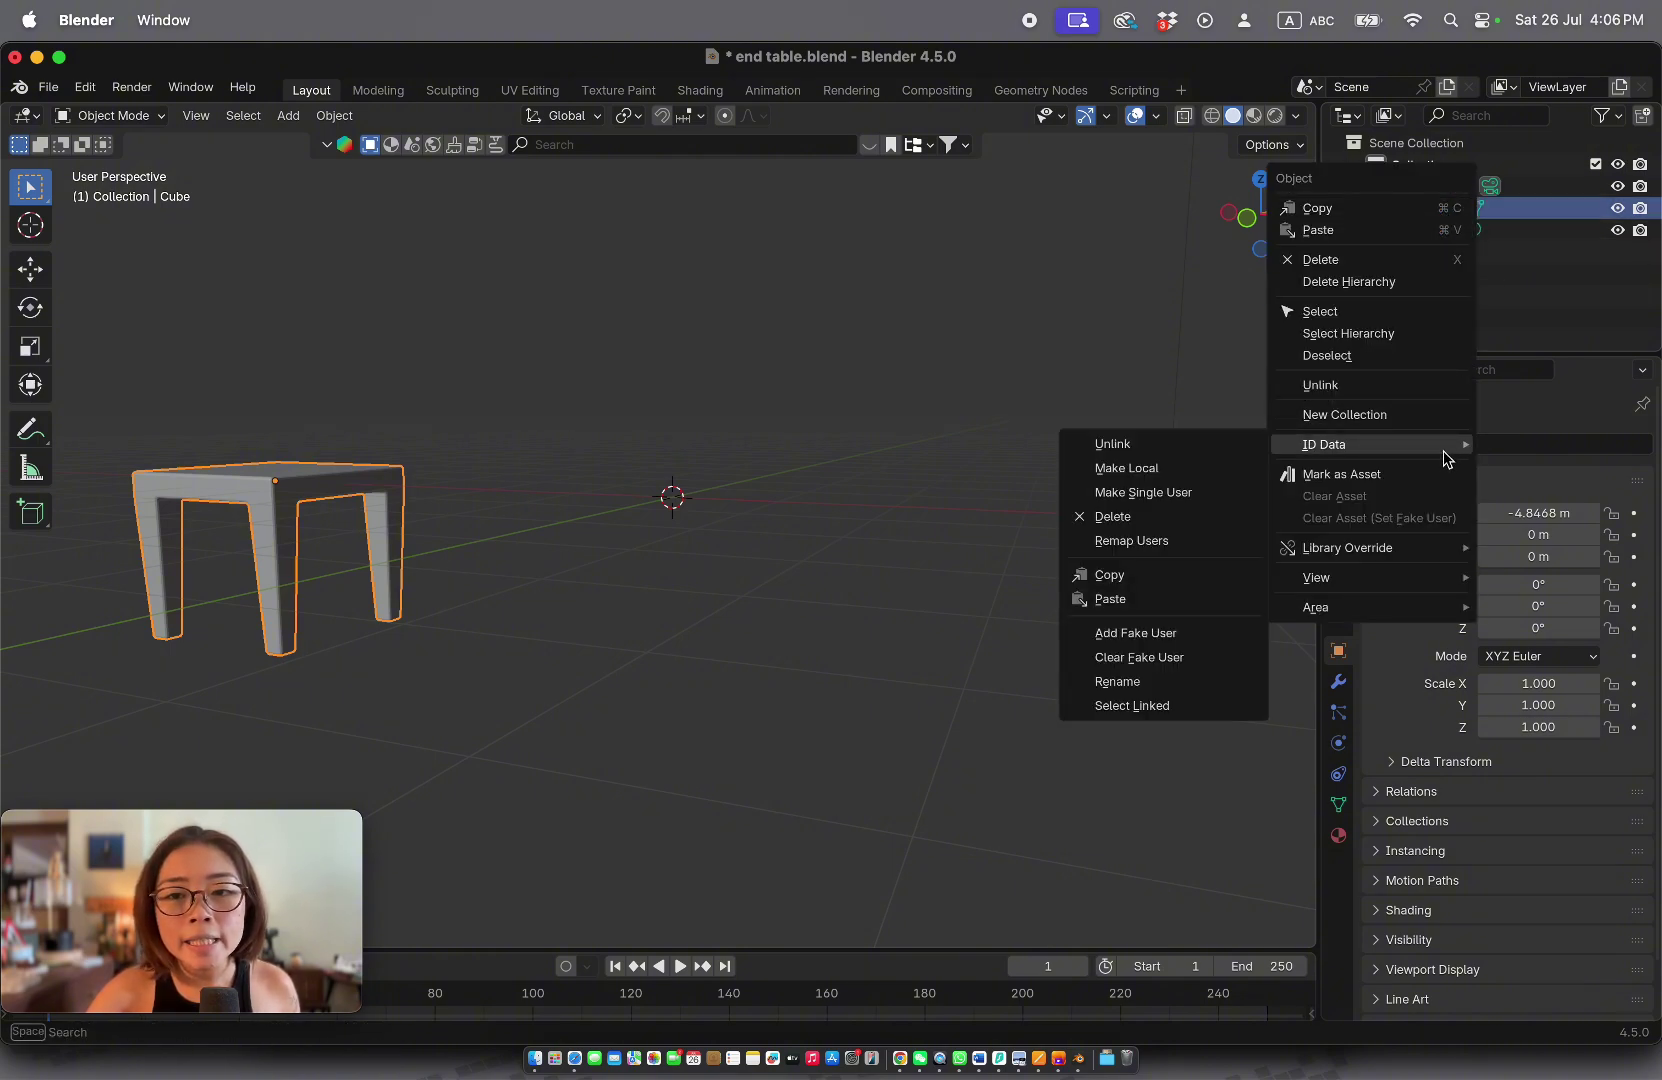
pyautogui.click(1189, 682)
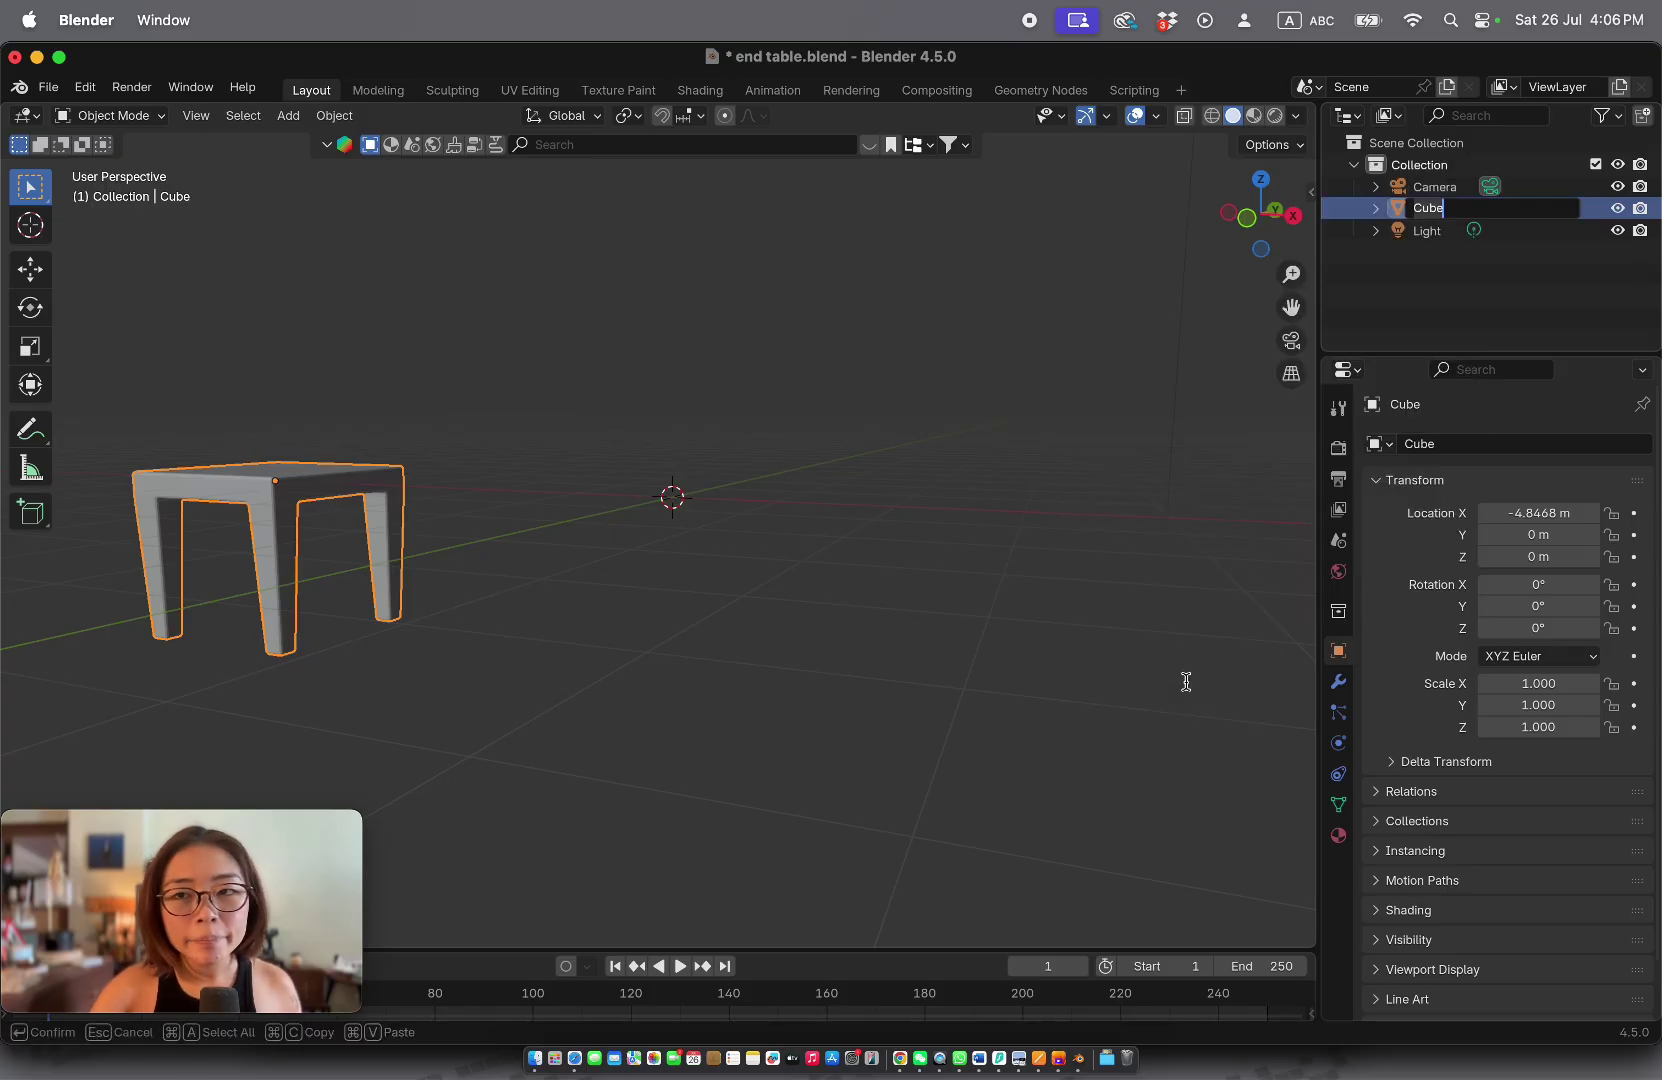
pyautogui.write('end table')
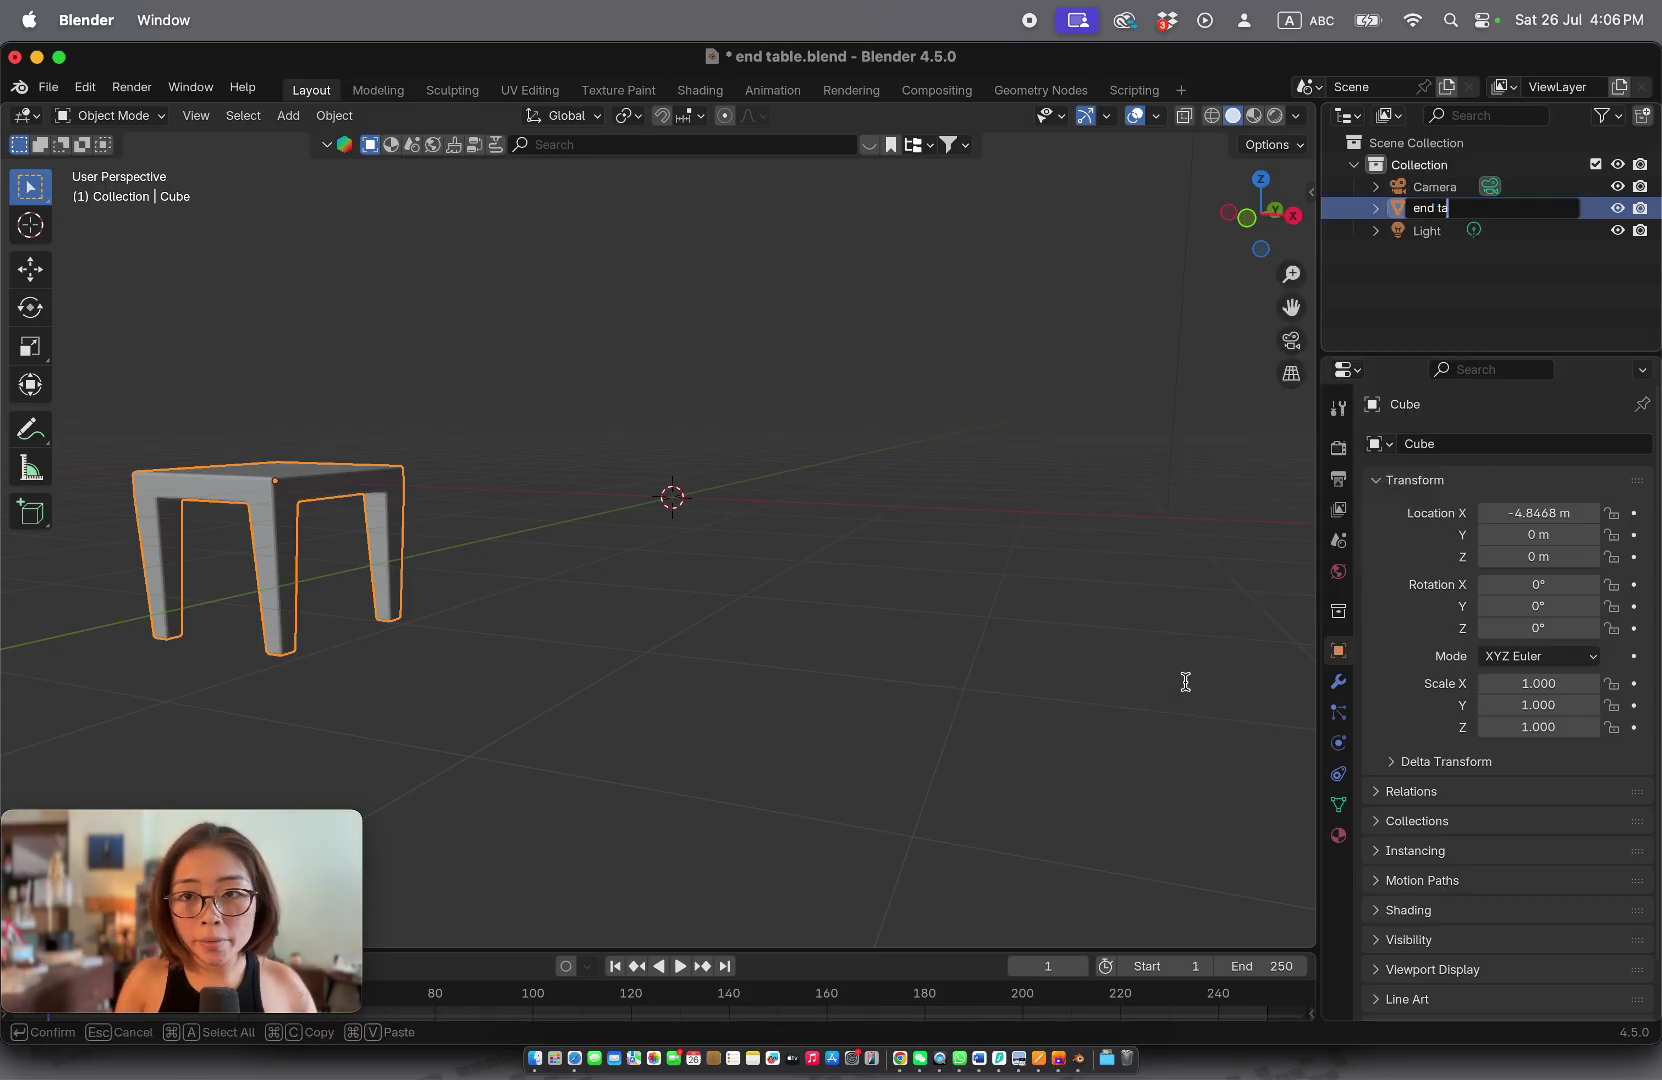
pyautogui.press('Return')
# Step: Deselect the table and add a cube mesh at the world origin
pyautogui.click(910, 607)
pyautogui.hotkey('shift', 'a')
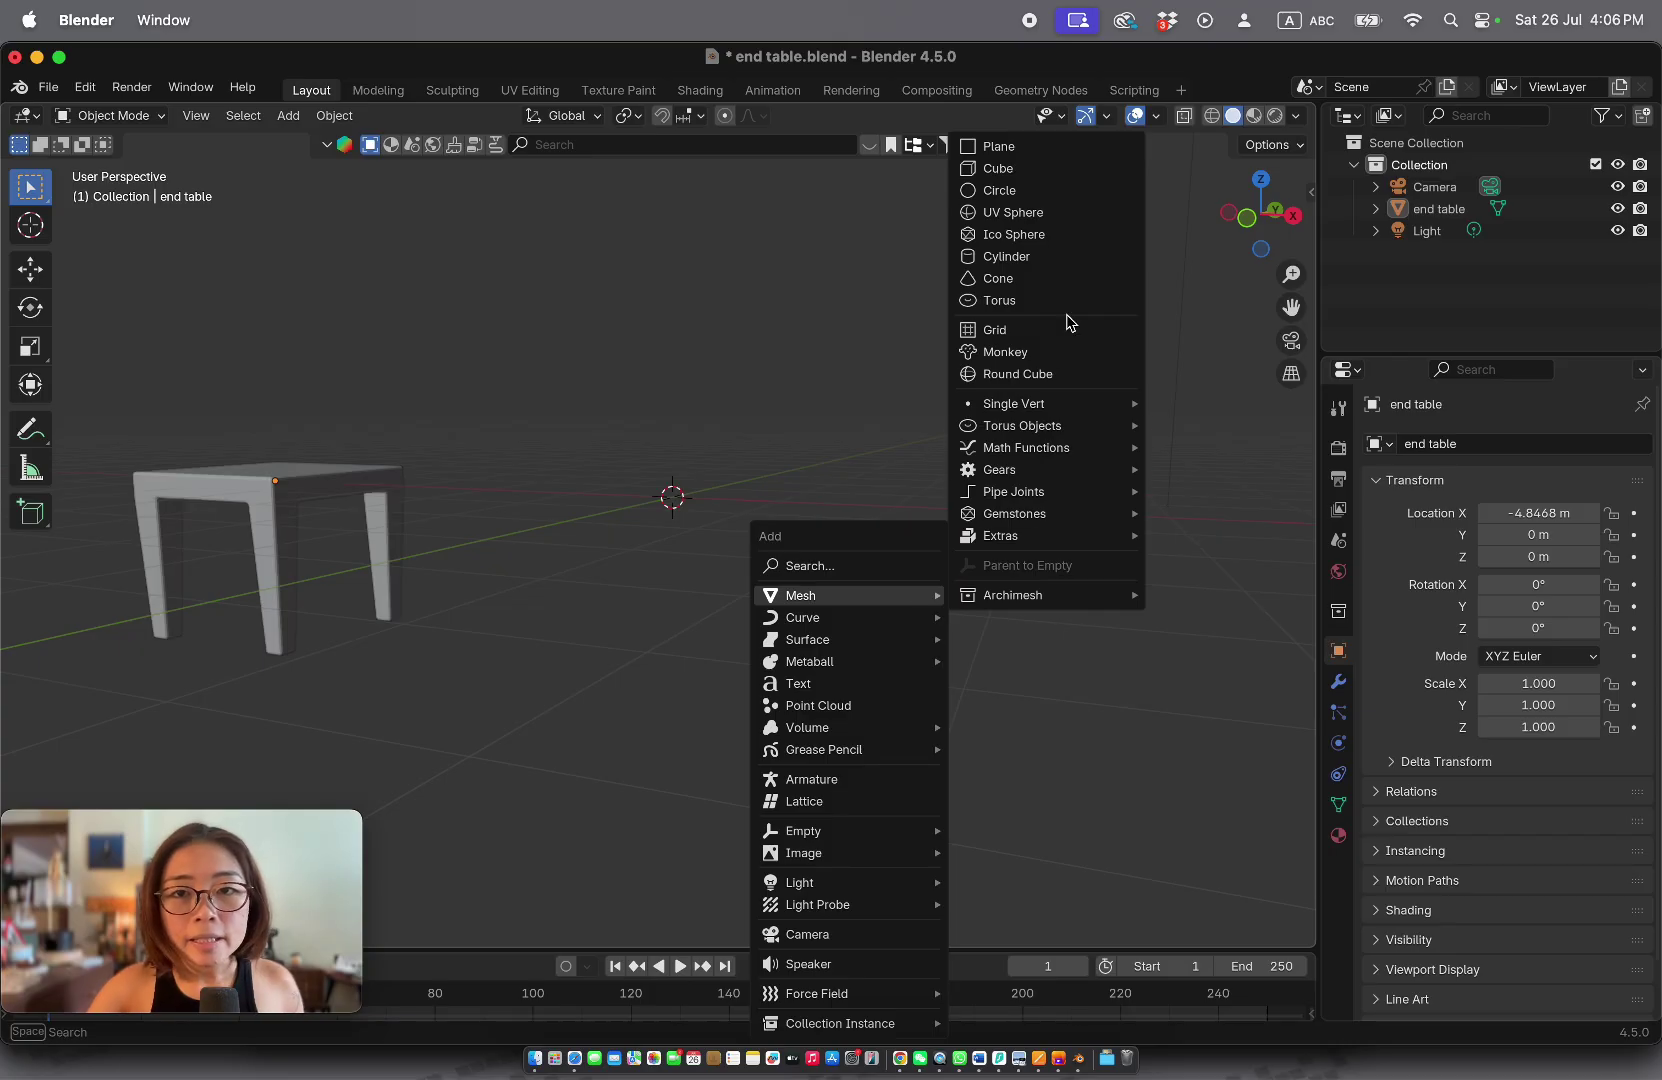
pyautogui.click(1031, 168)
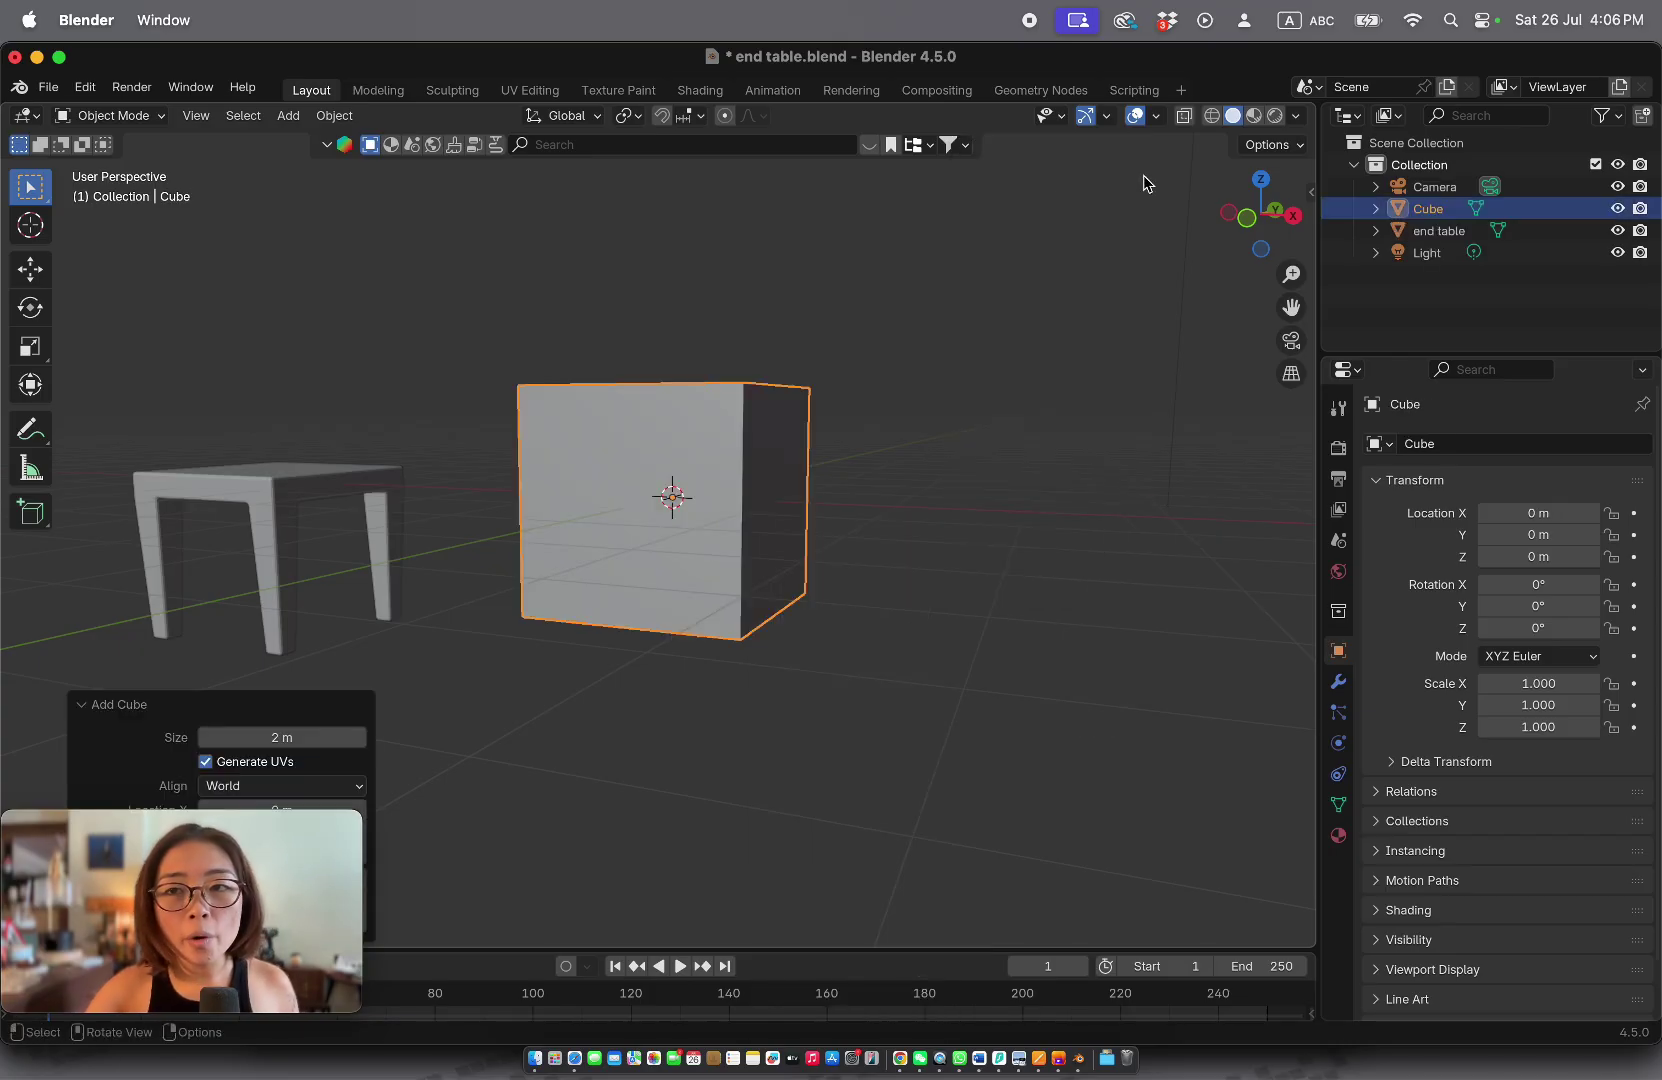
# Step: Rename the new cube "Chair" and enter Edit Mode on it
pyautogui.doubleClick(1432, 209)
pyautogui.write('Chair')
pyautogui.press('Return')
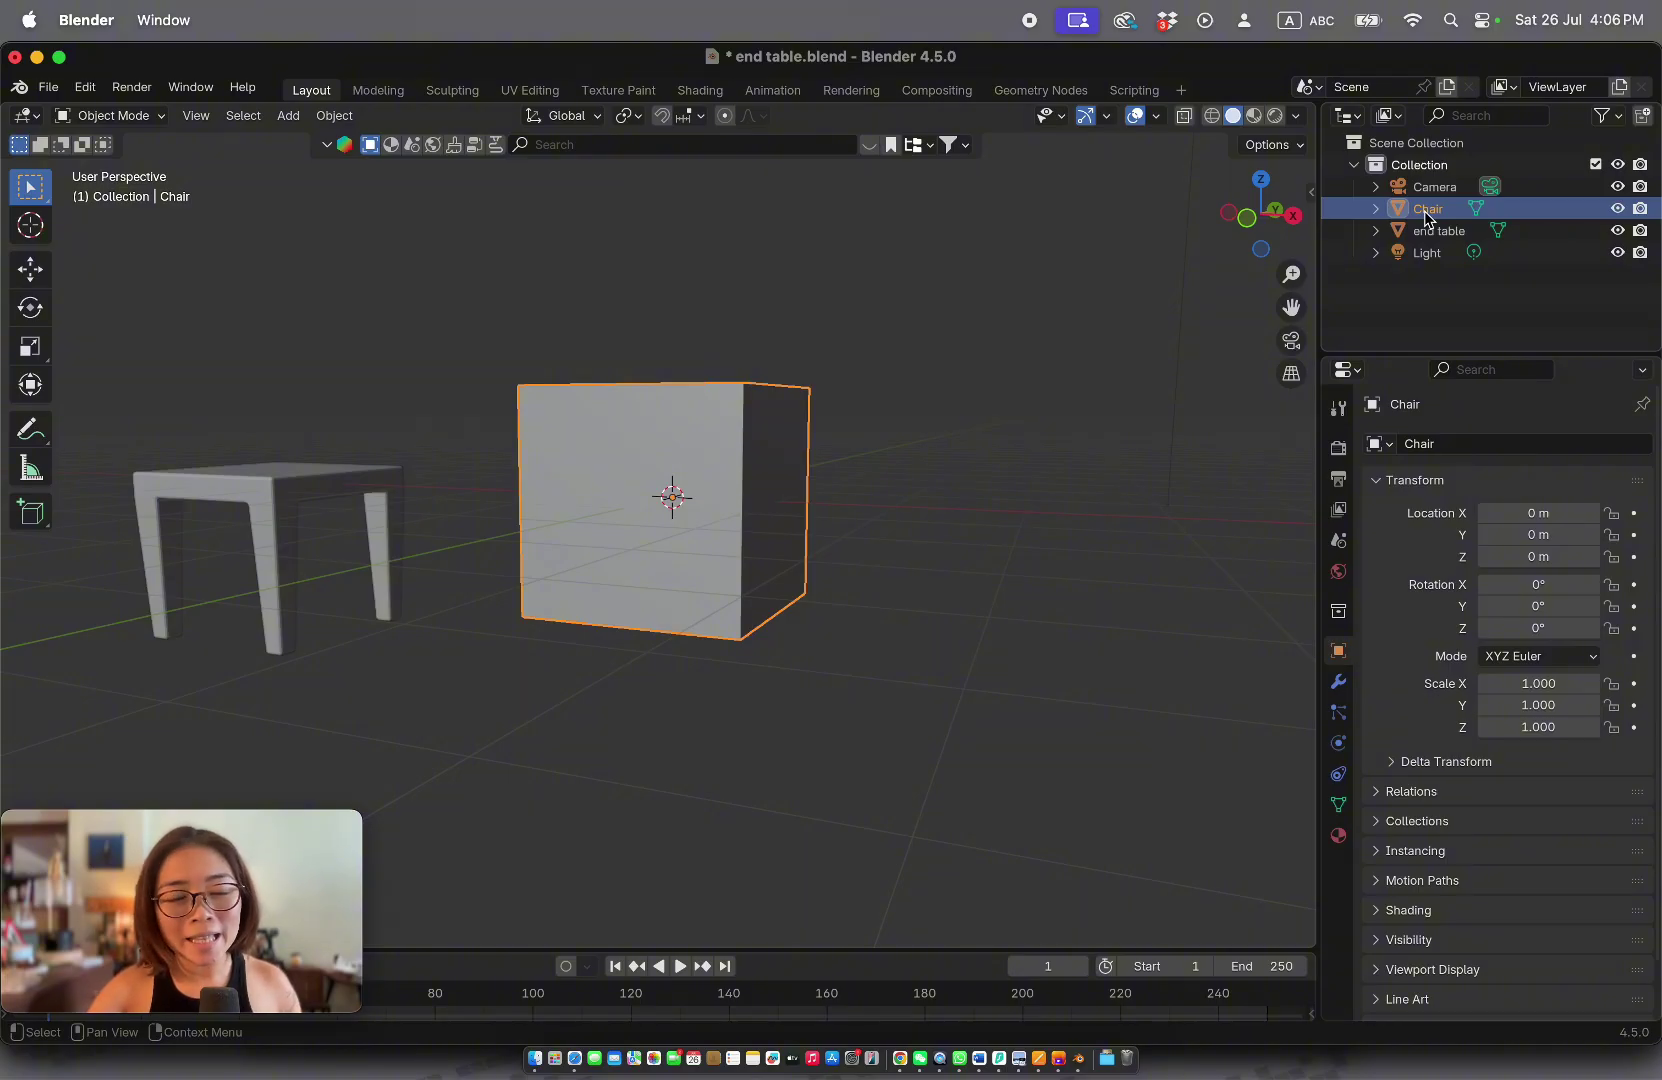
pyautogui.press('Tab')
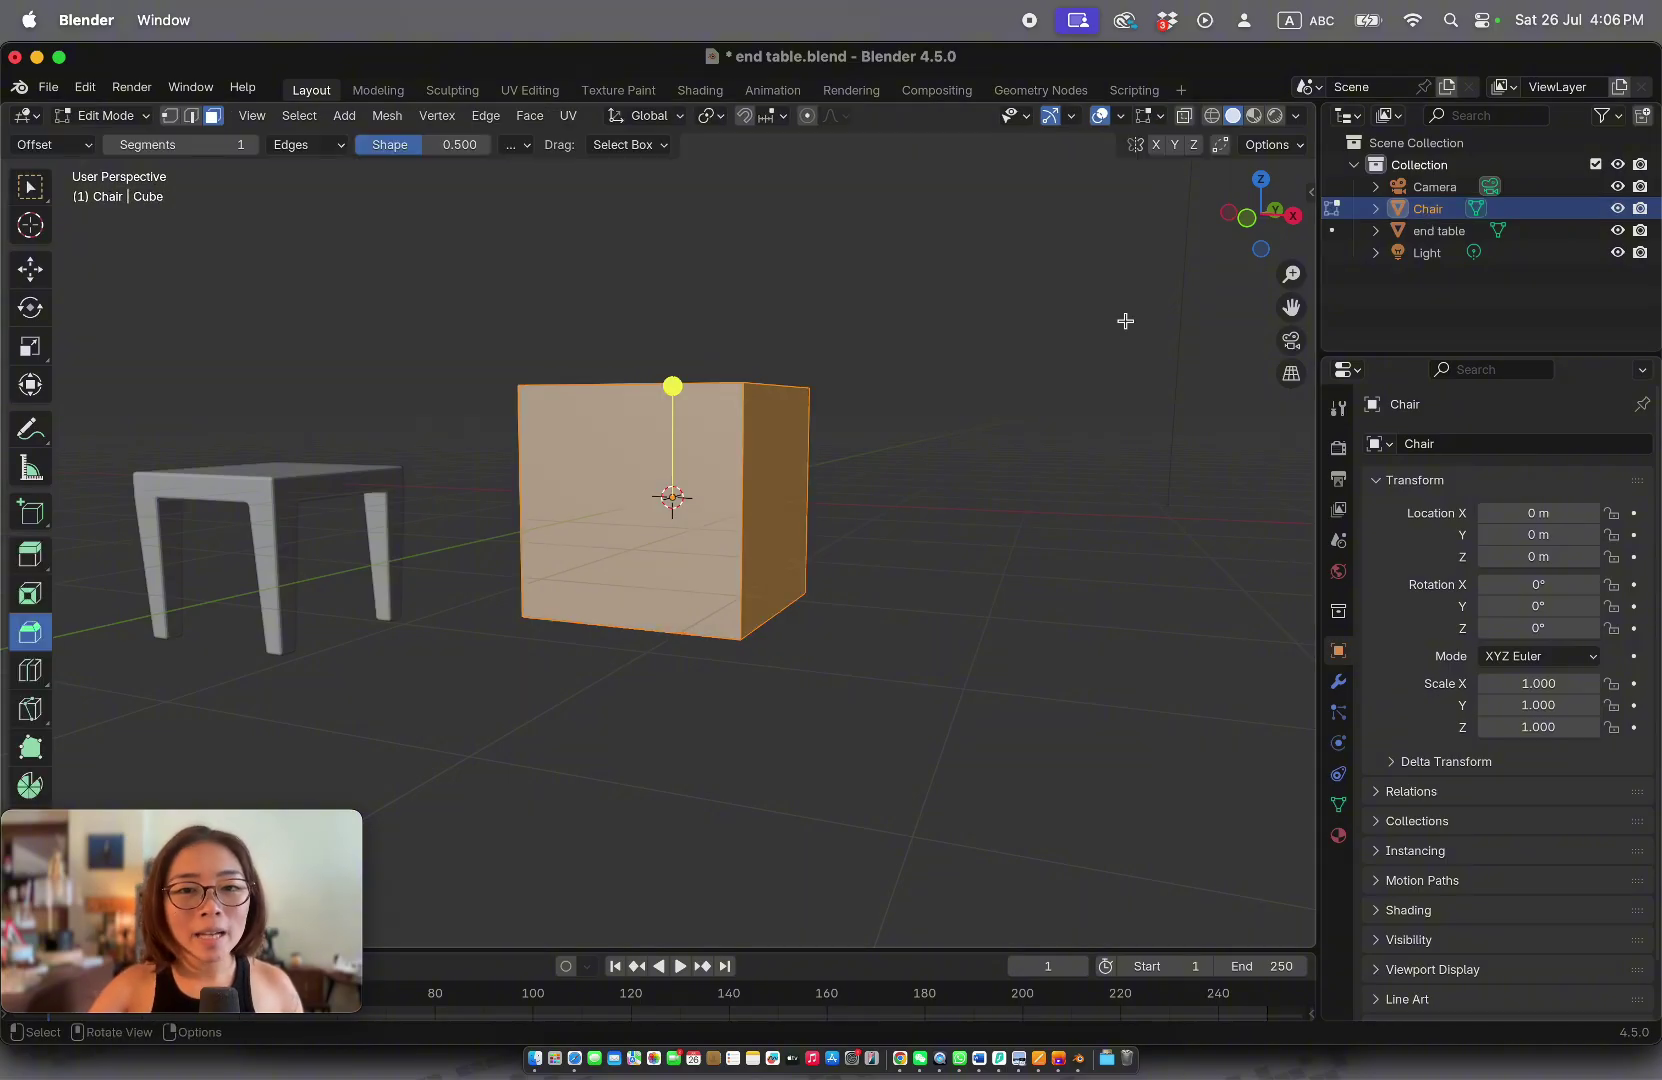
pyautogui.press('g')
pyautogui.press('z')
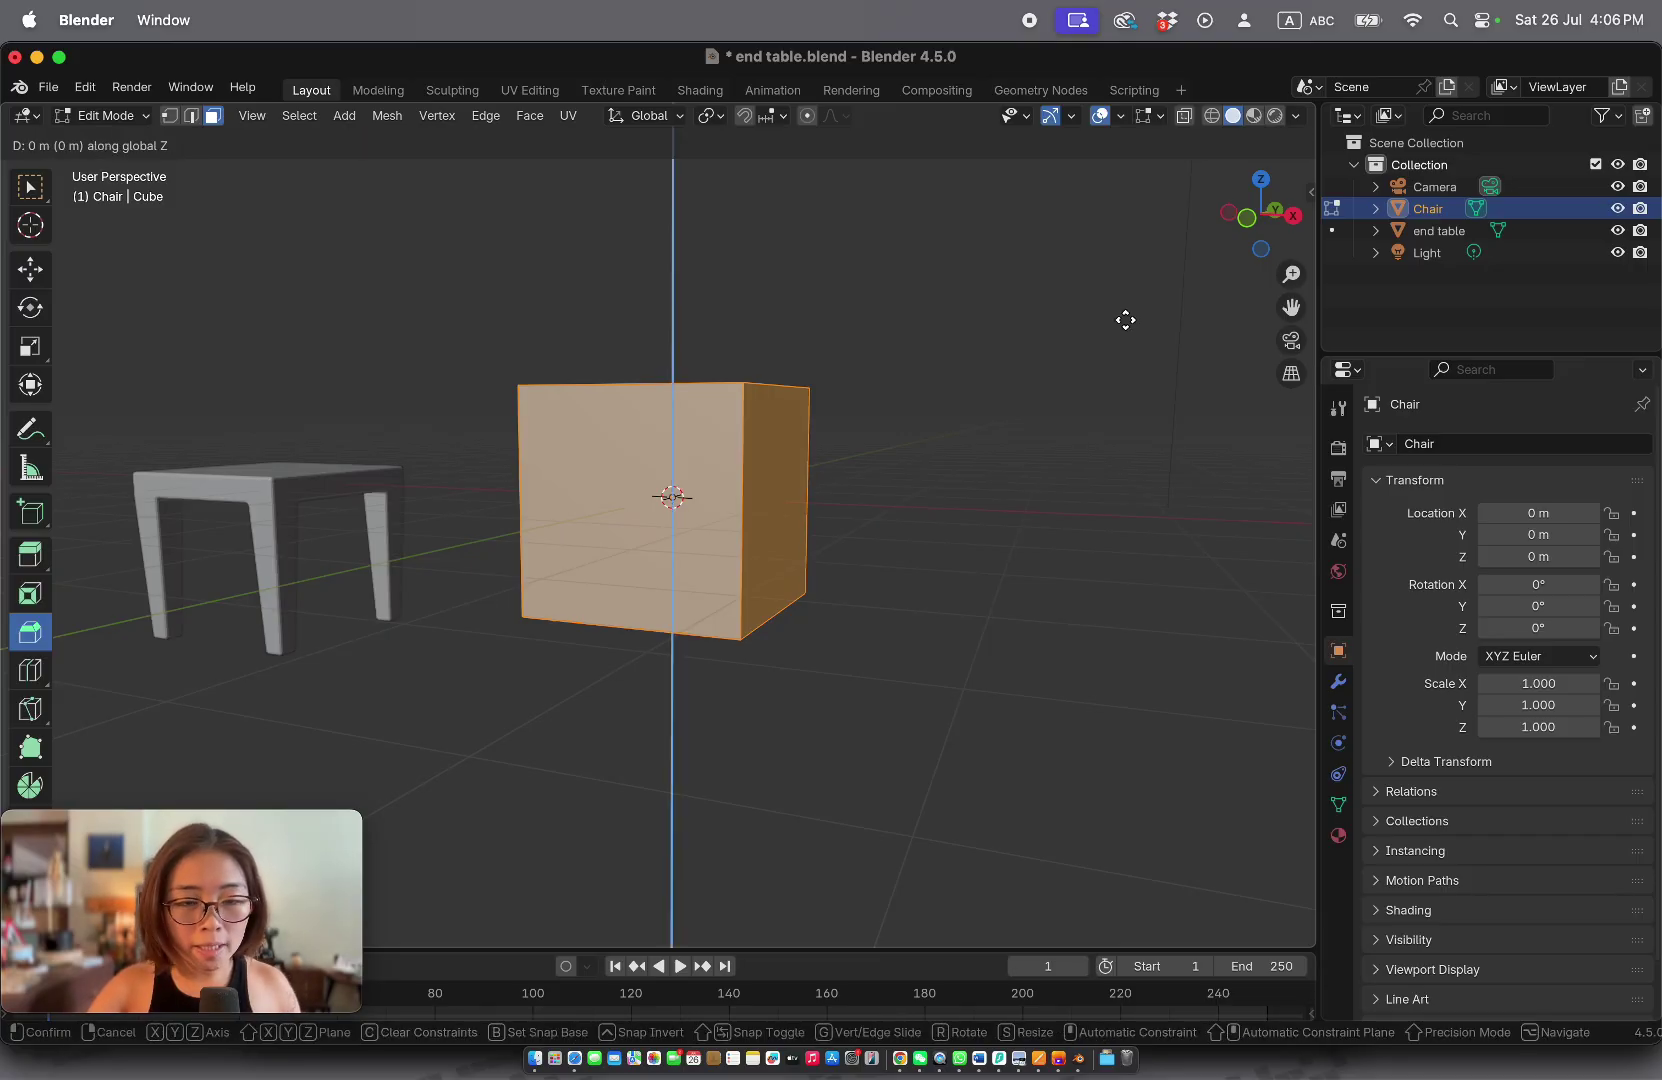
pyautogui.press('Escape')
# Step: Scale the whole Chair cube down along the Z axis to flatten it into a thin seat slab
pyautogui.press('s')
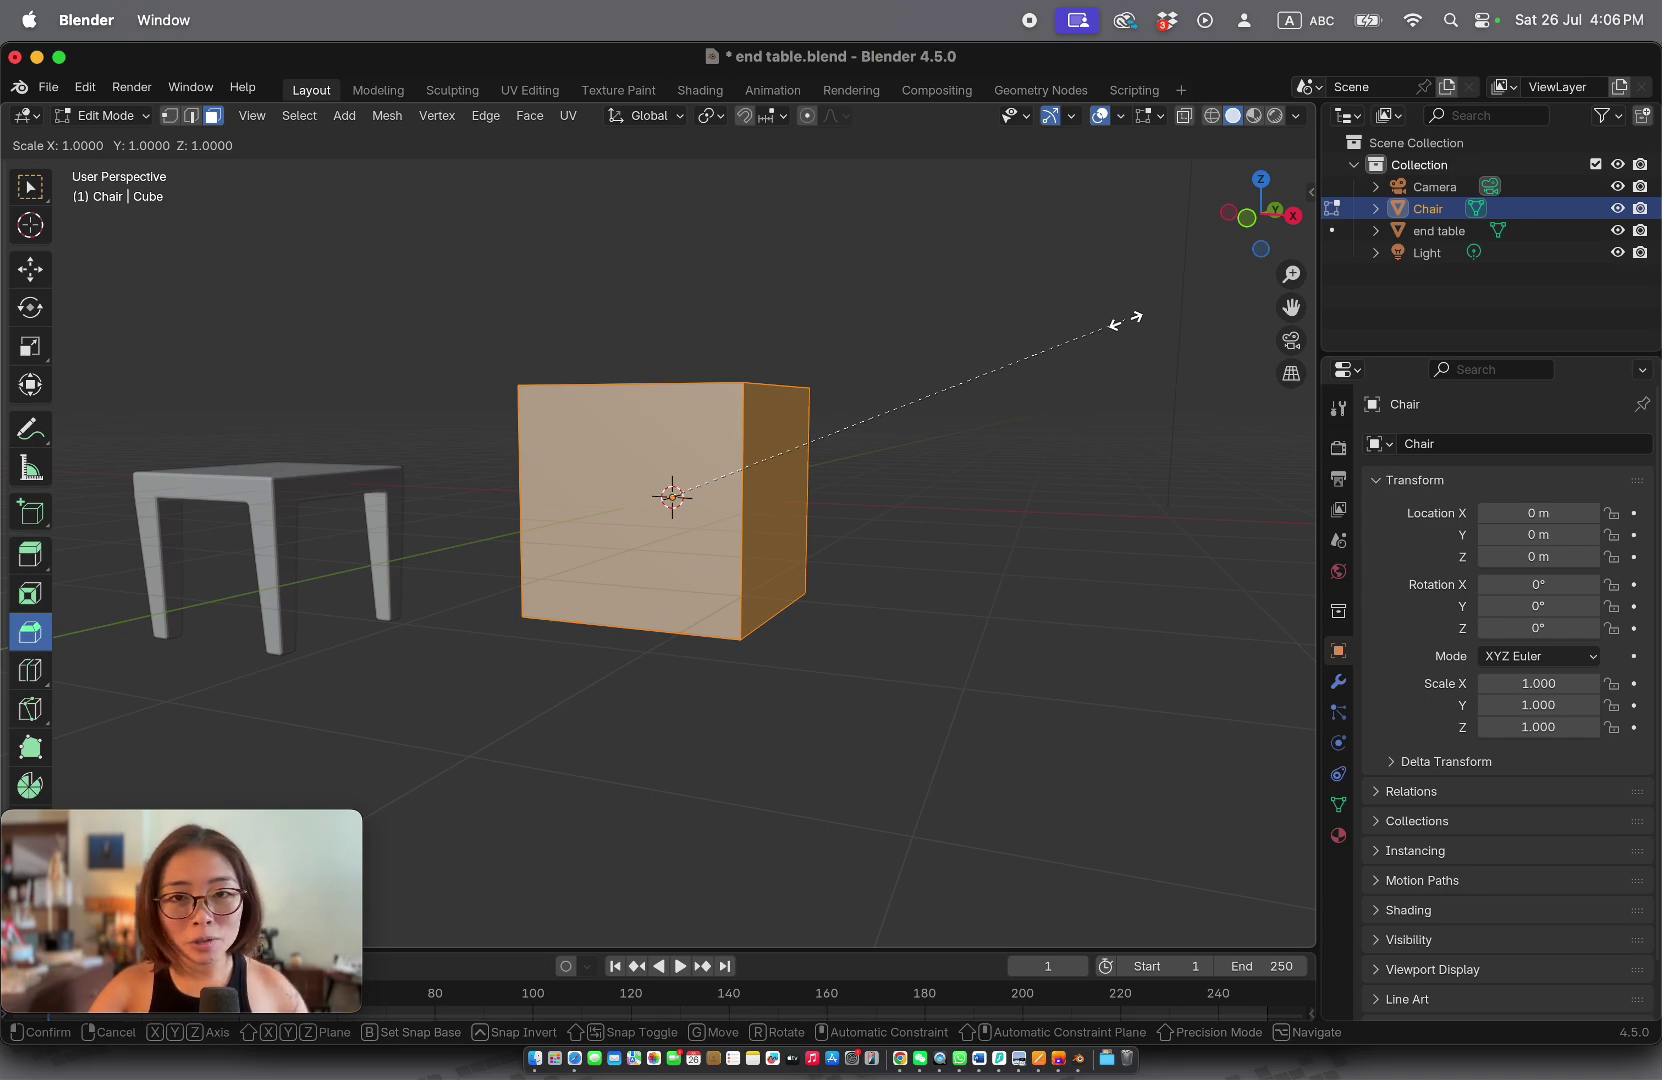
pyautogui.press('z')
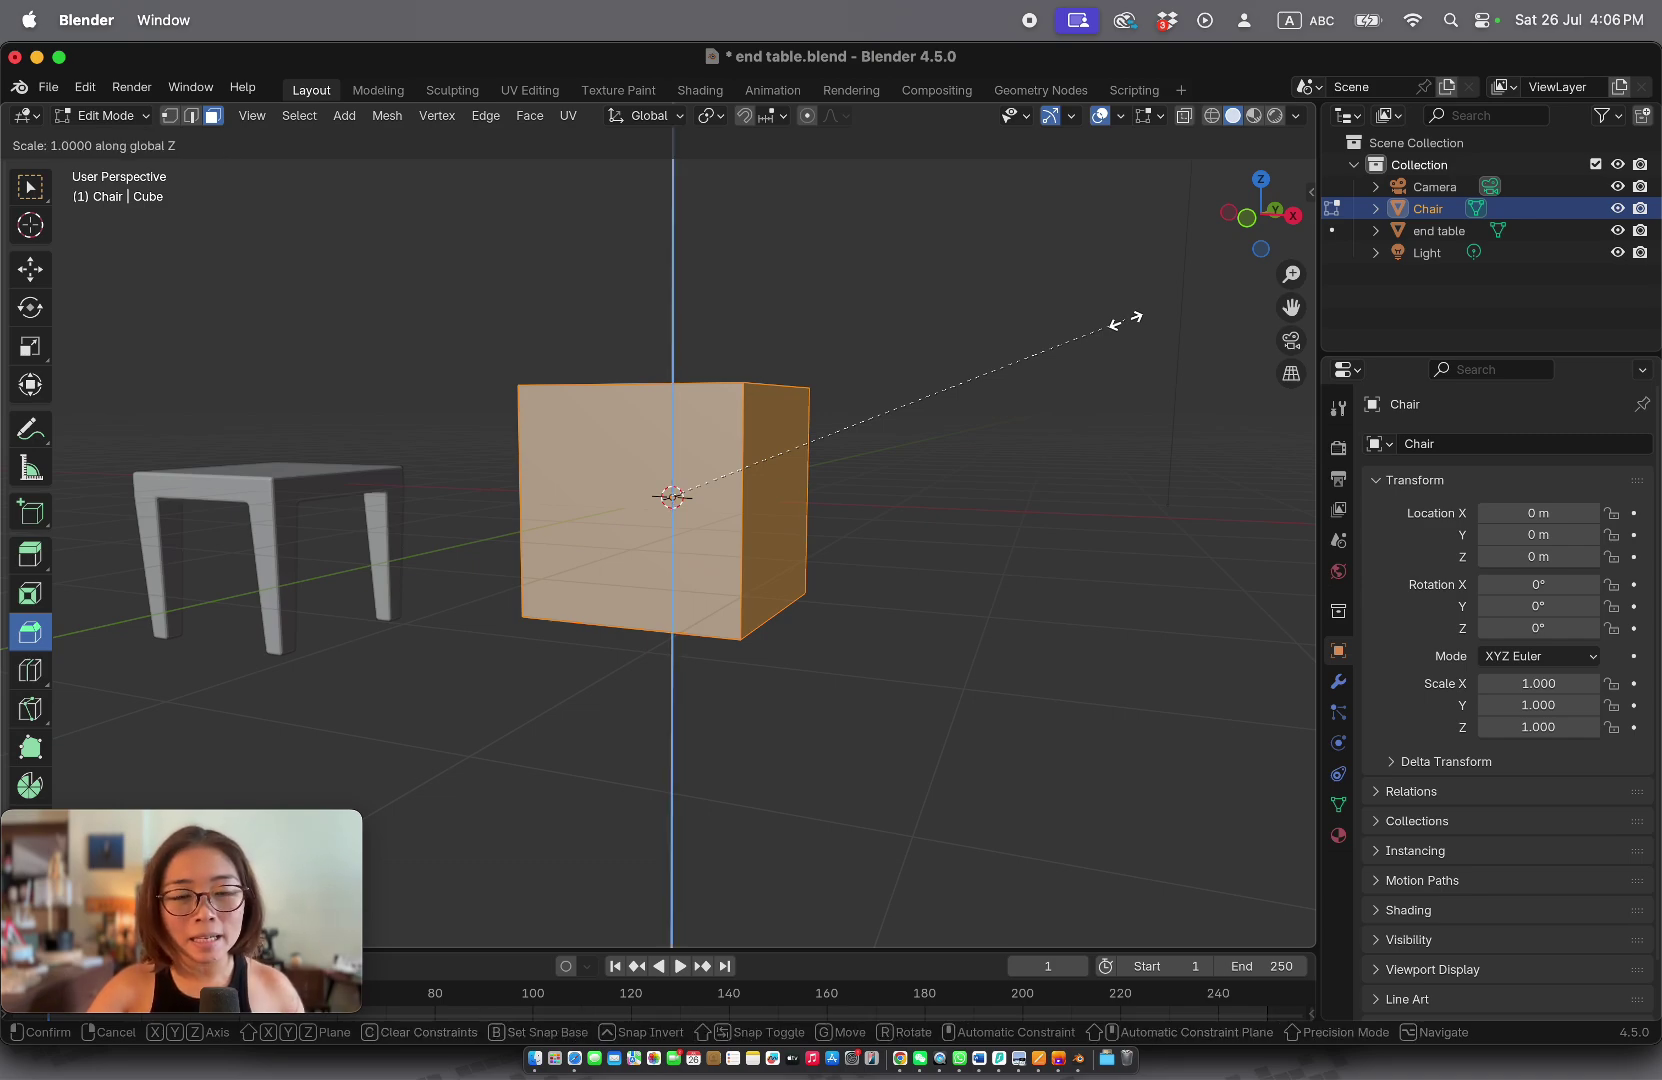
pyautogui.click(752, 467)
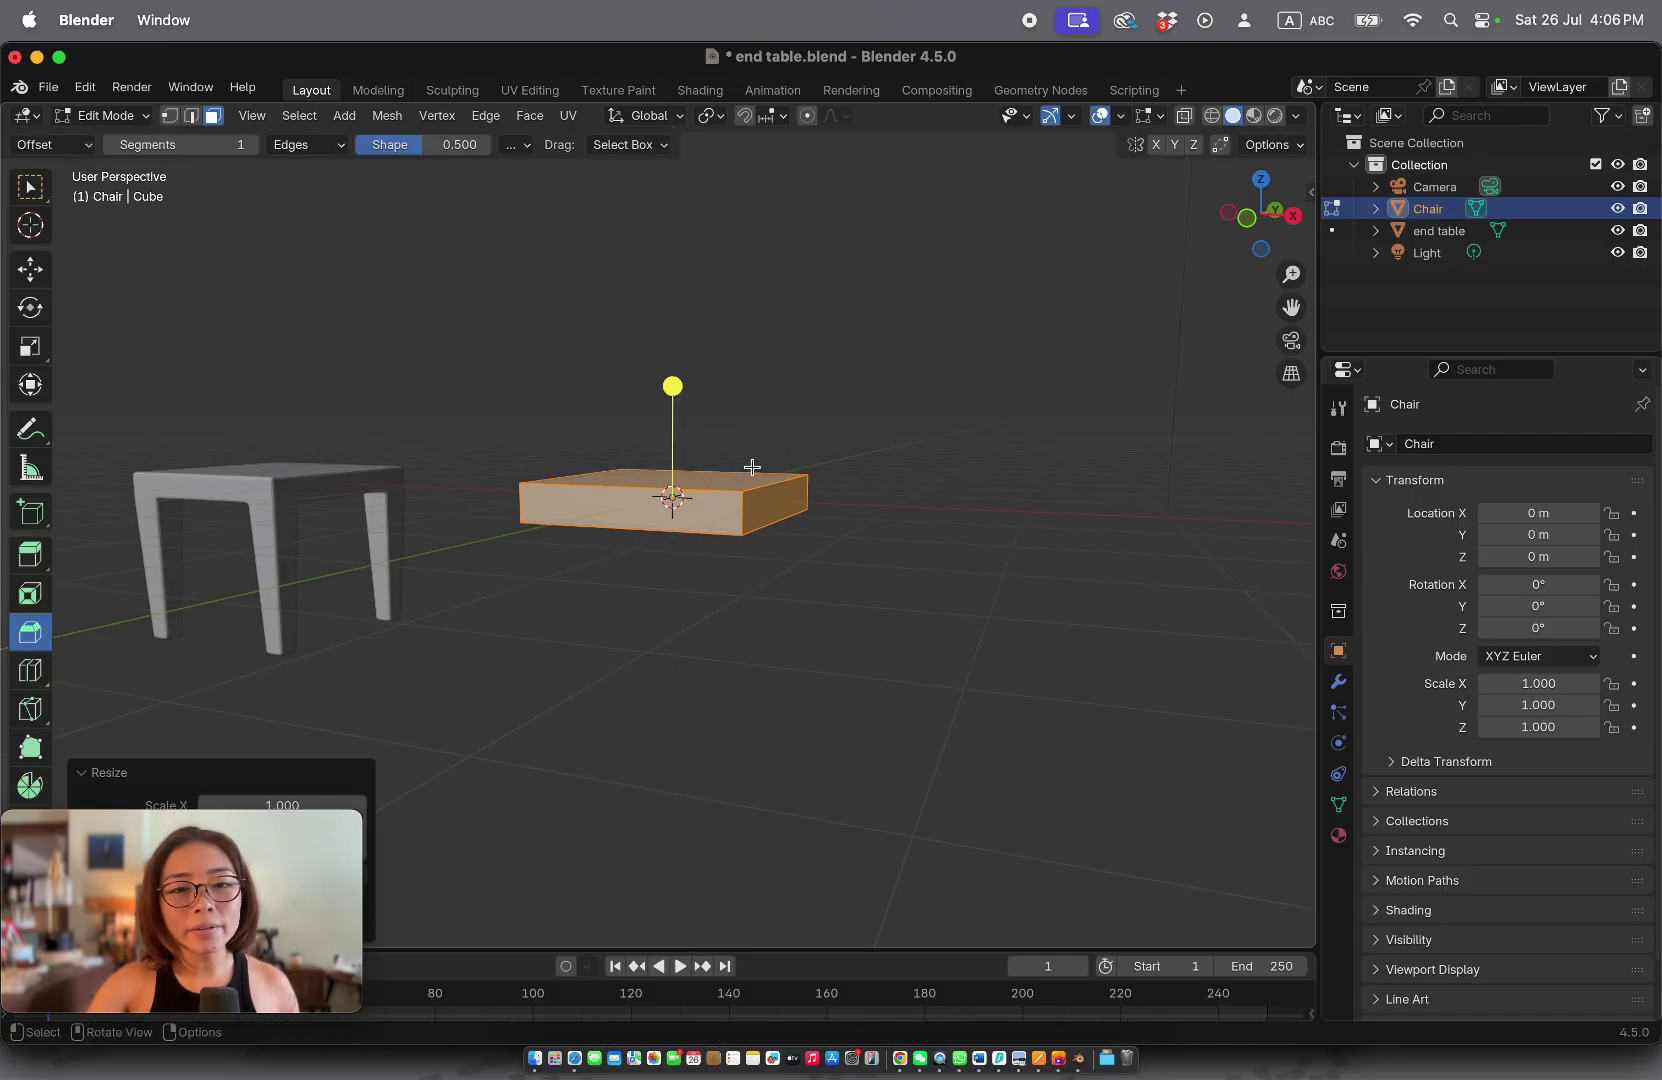
# Step: In front view, move the seat slab up along Z by about 0.17 m so it rests just above the origin
pyautogui.press('KP_1')
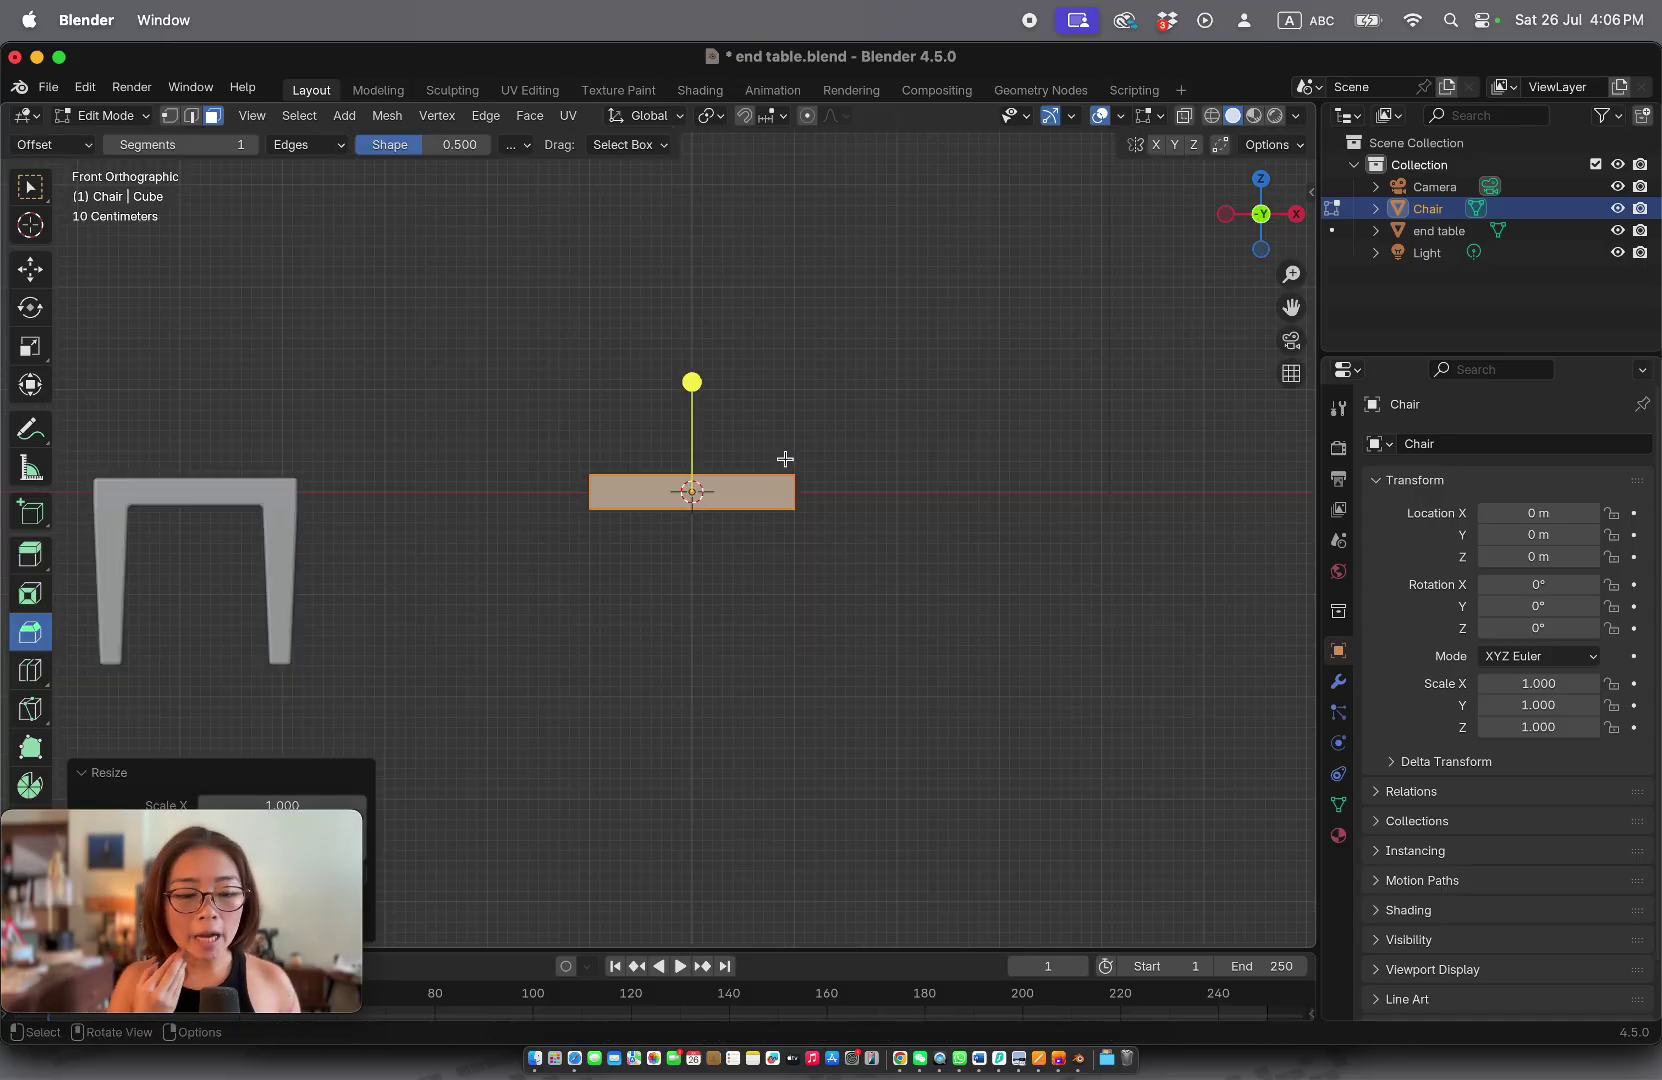
pyautogui.press('g')
pyautogui.press('z')
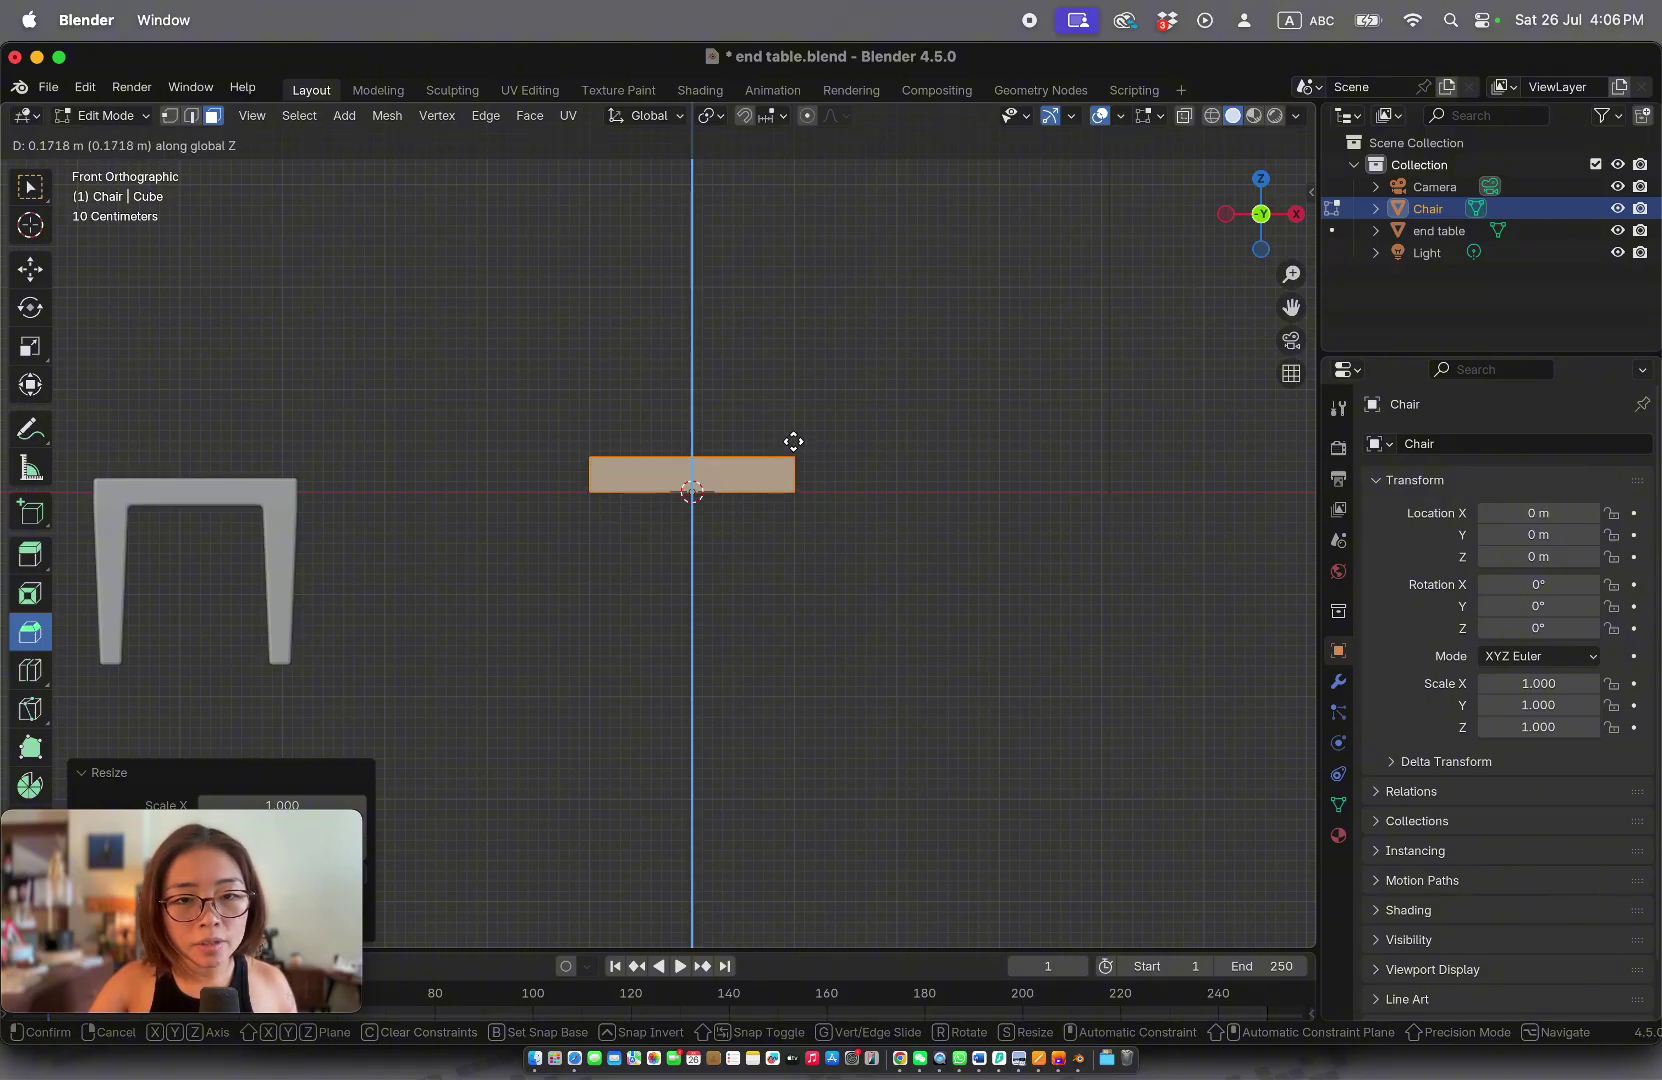
pyautogui.click(793, 439)
# Step: Show the seat slab in top view and activate the Select Box tool in place of Bevel
pyautogui.moveTo(790, 438); pyautogui.dragTo(711, 485, button='middle')
pyautogui.press('KP_7')
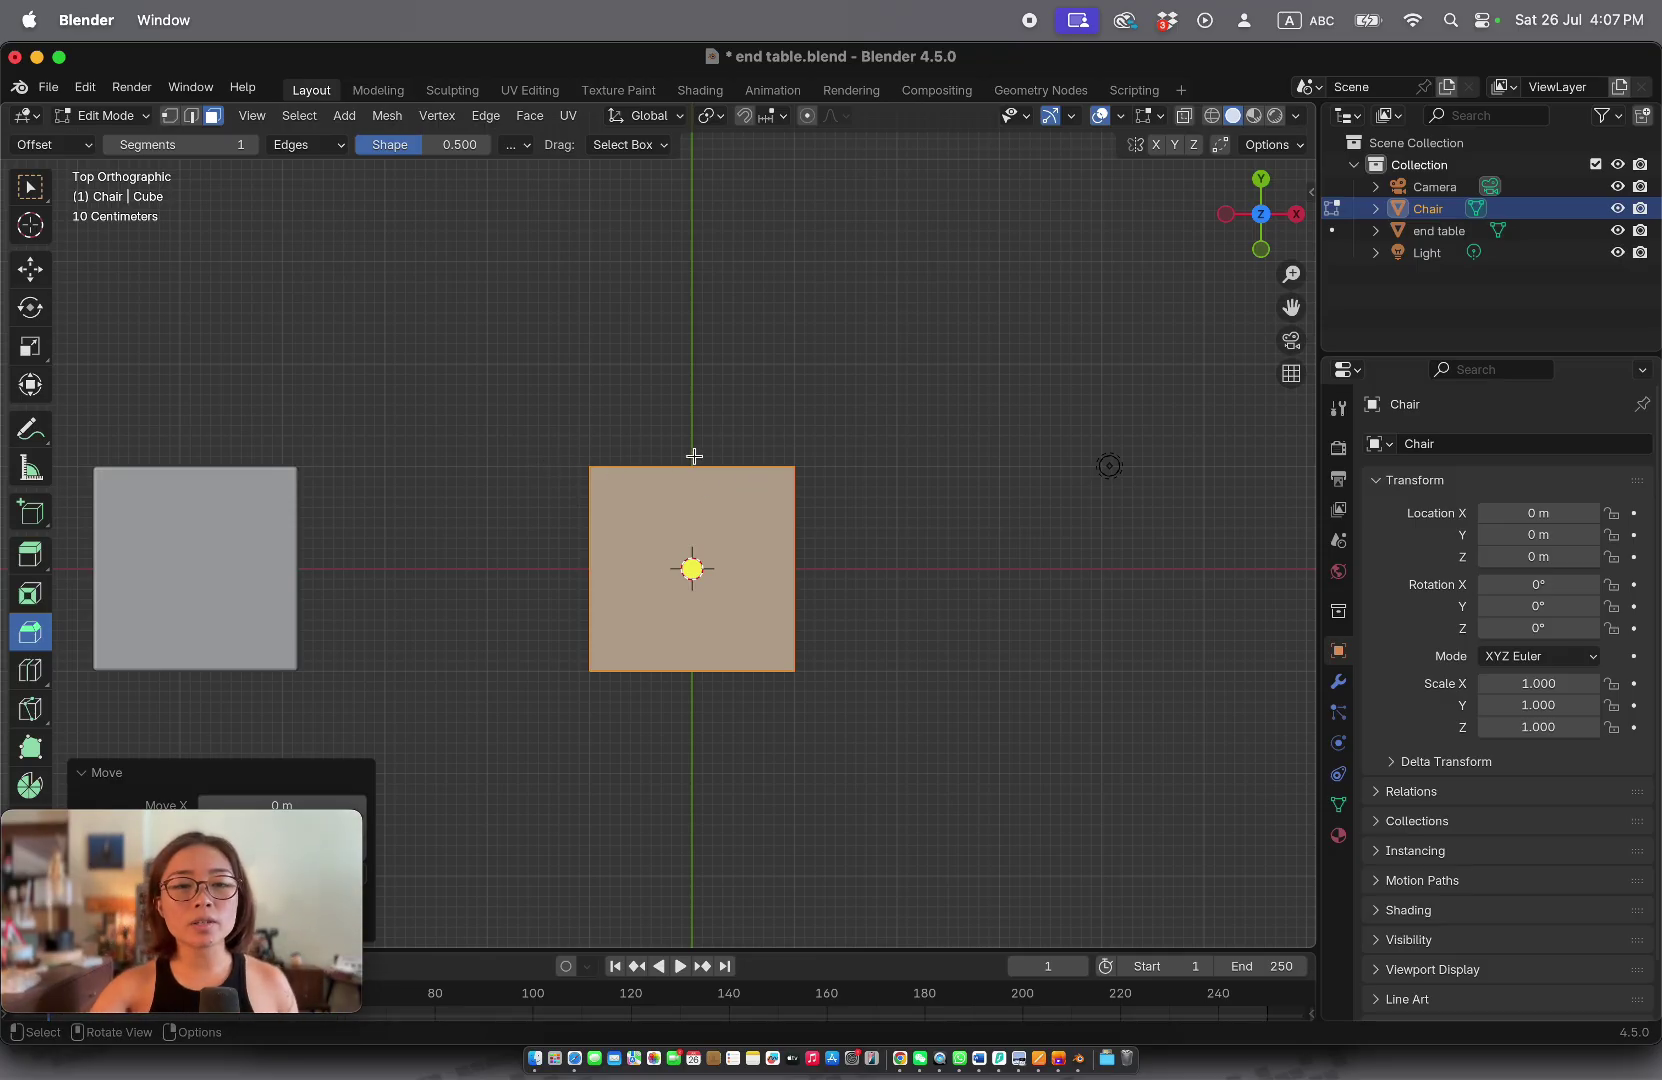
pyautogui.moveTo(495, 423); pyautogui.dragTo(924, 508)
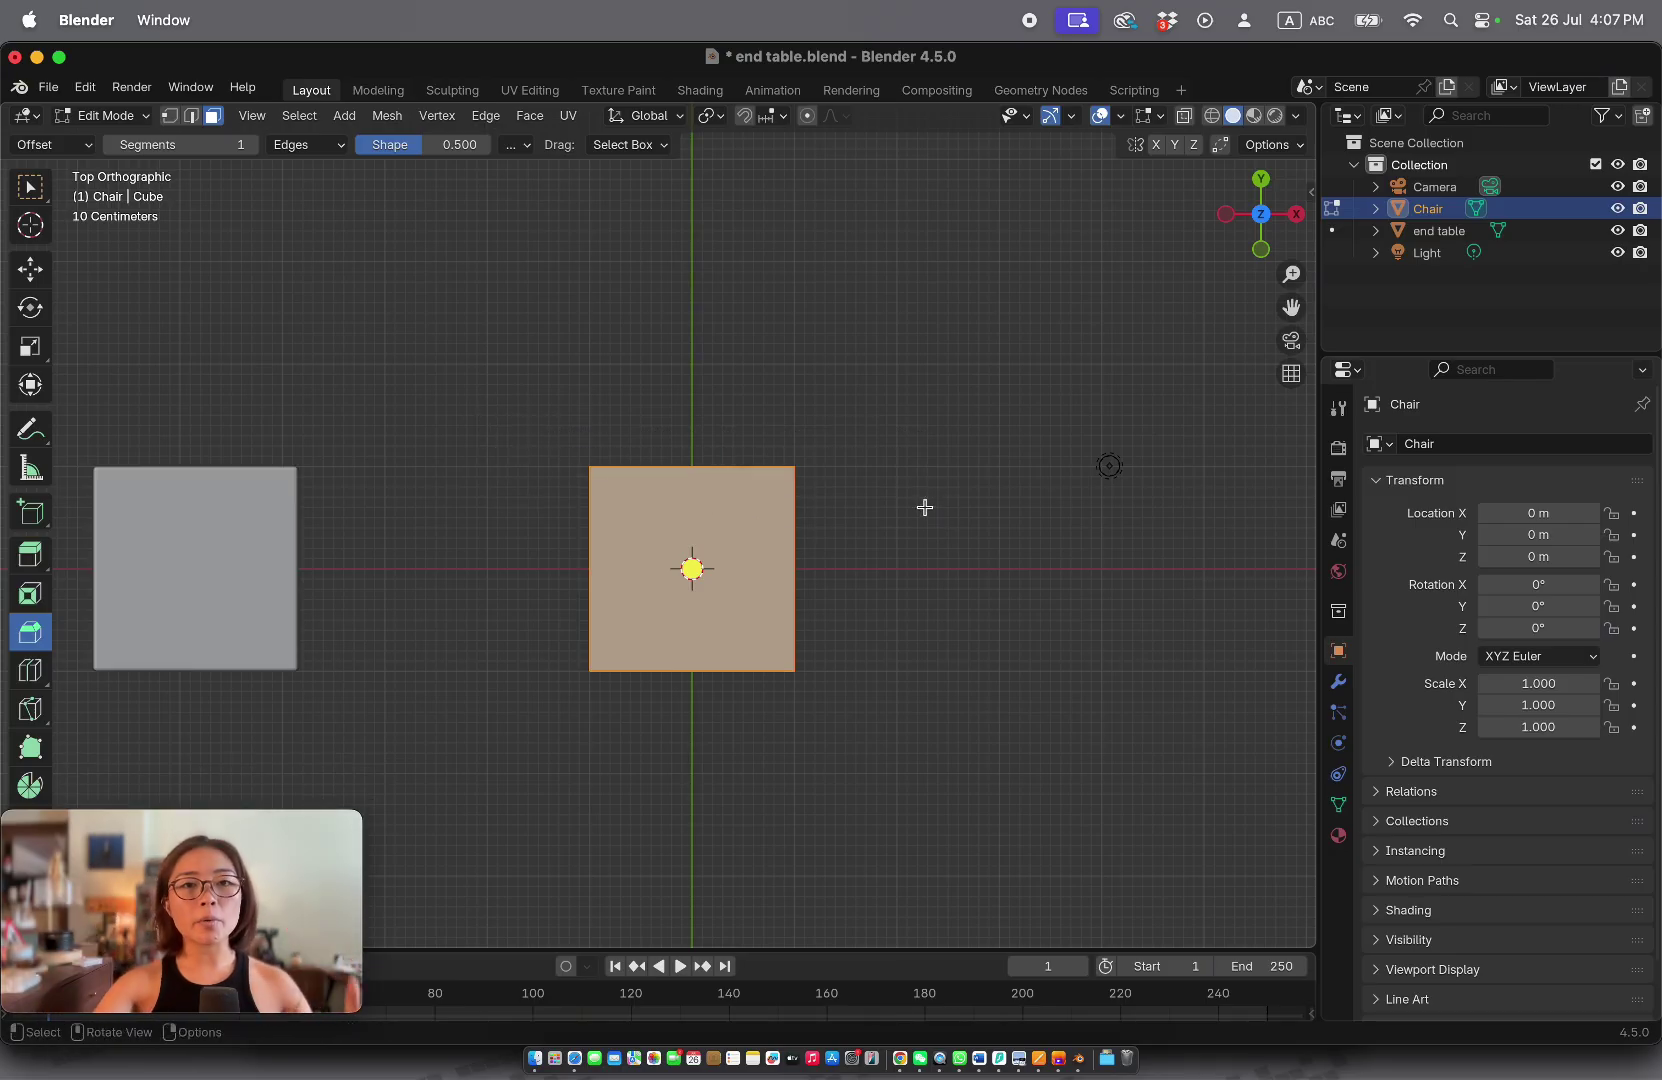
pyautogui.click(44, 190)
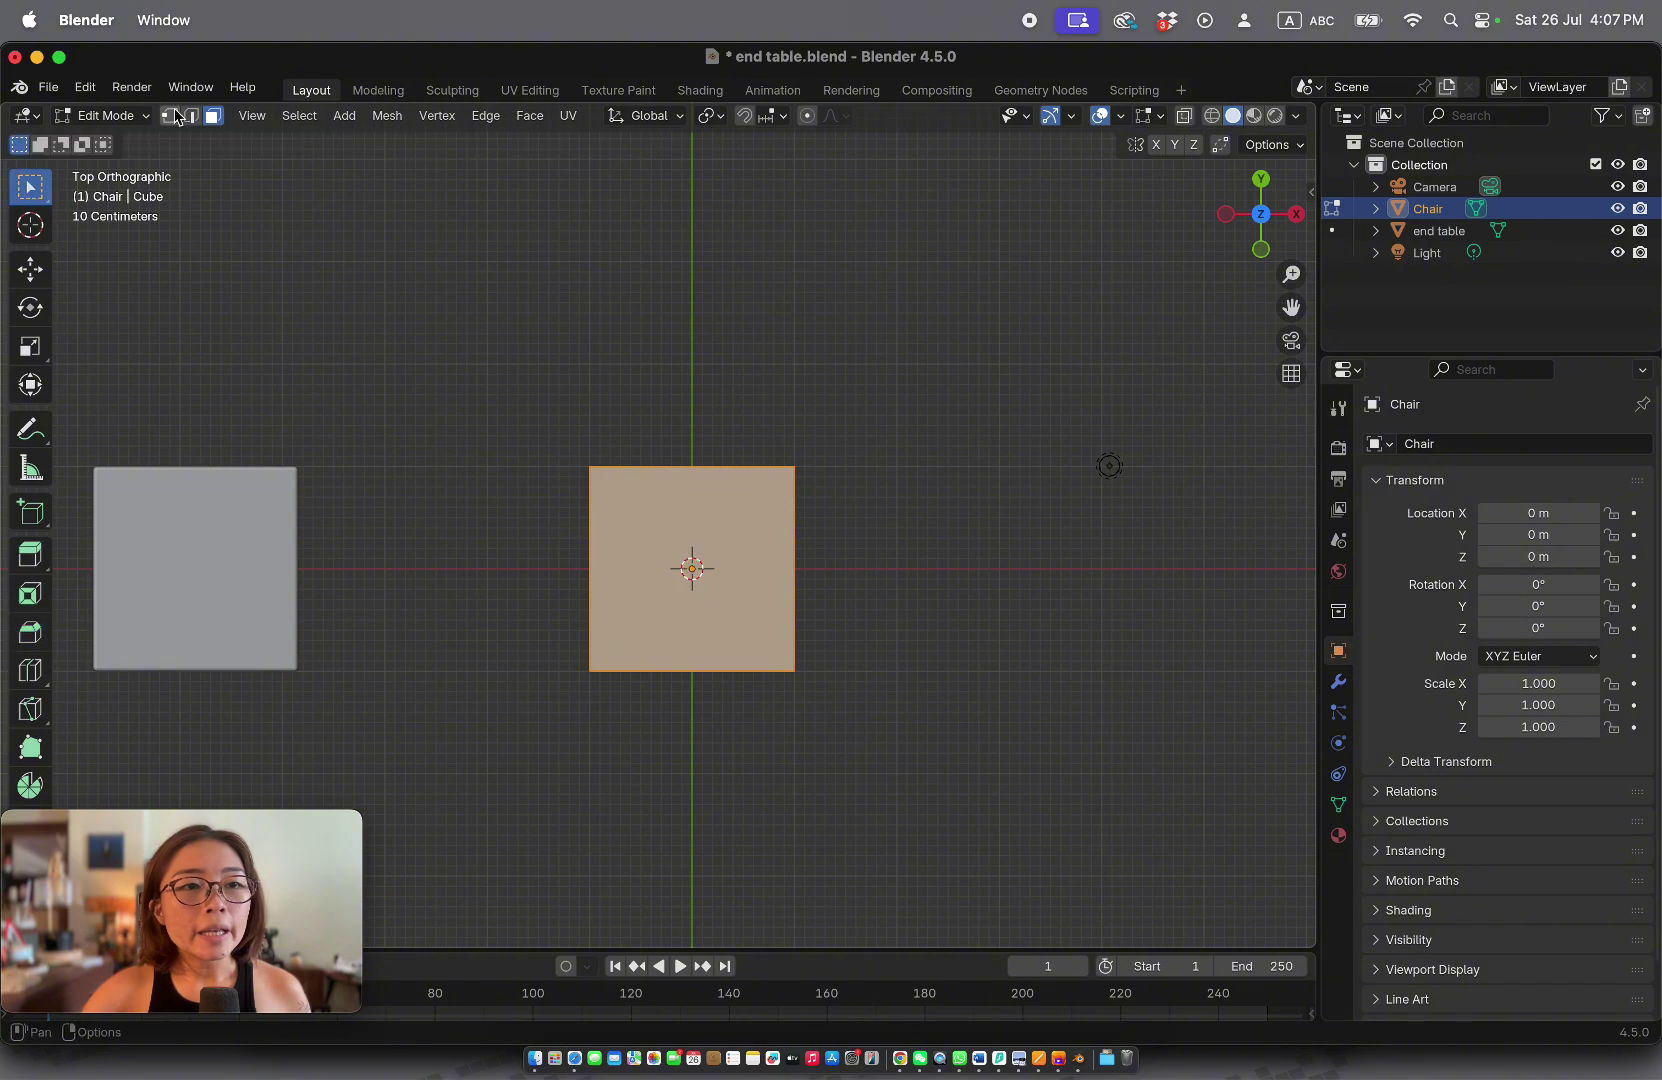
pyautogui.click(400, 357)
pyautogui.click(676, 527)
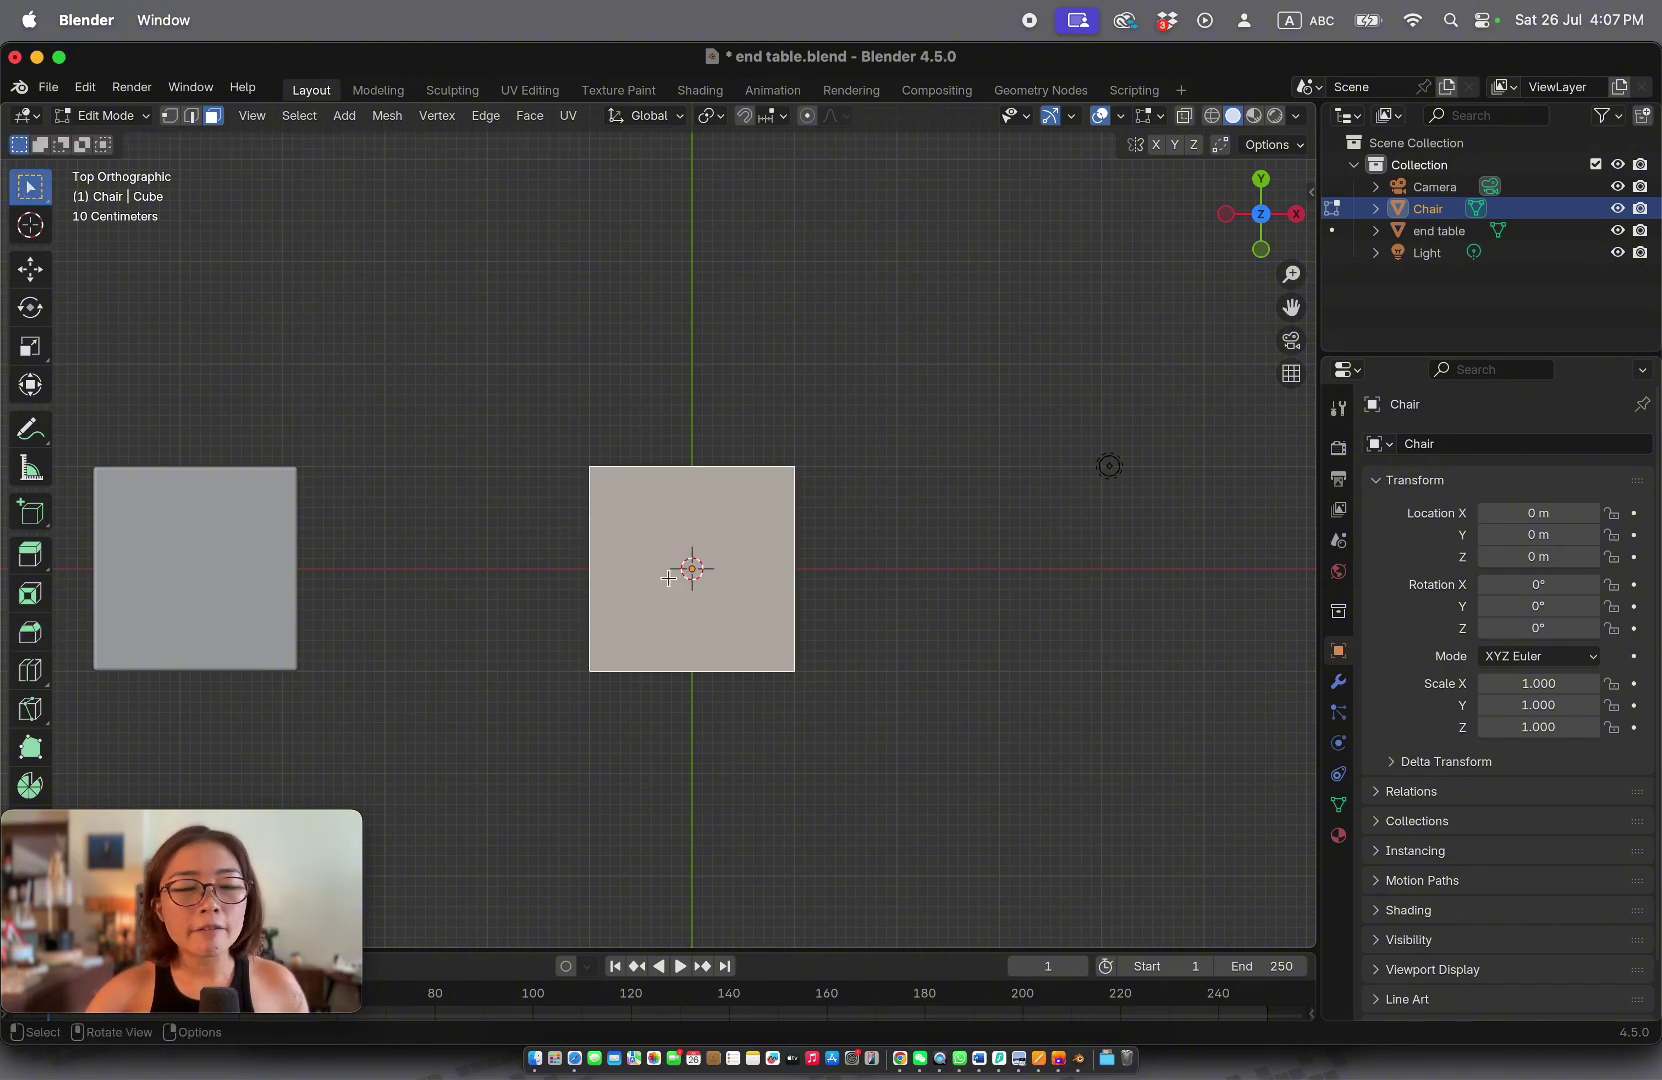
pyautogui.press('s')
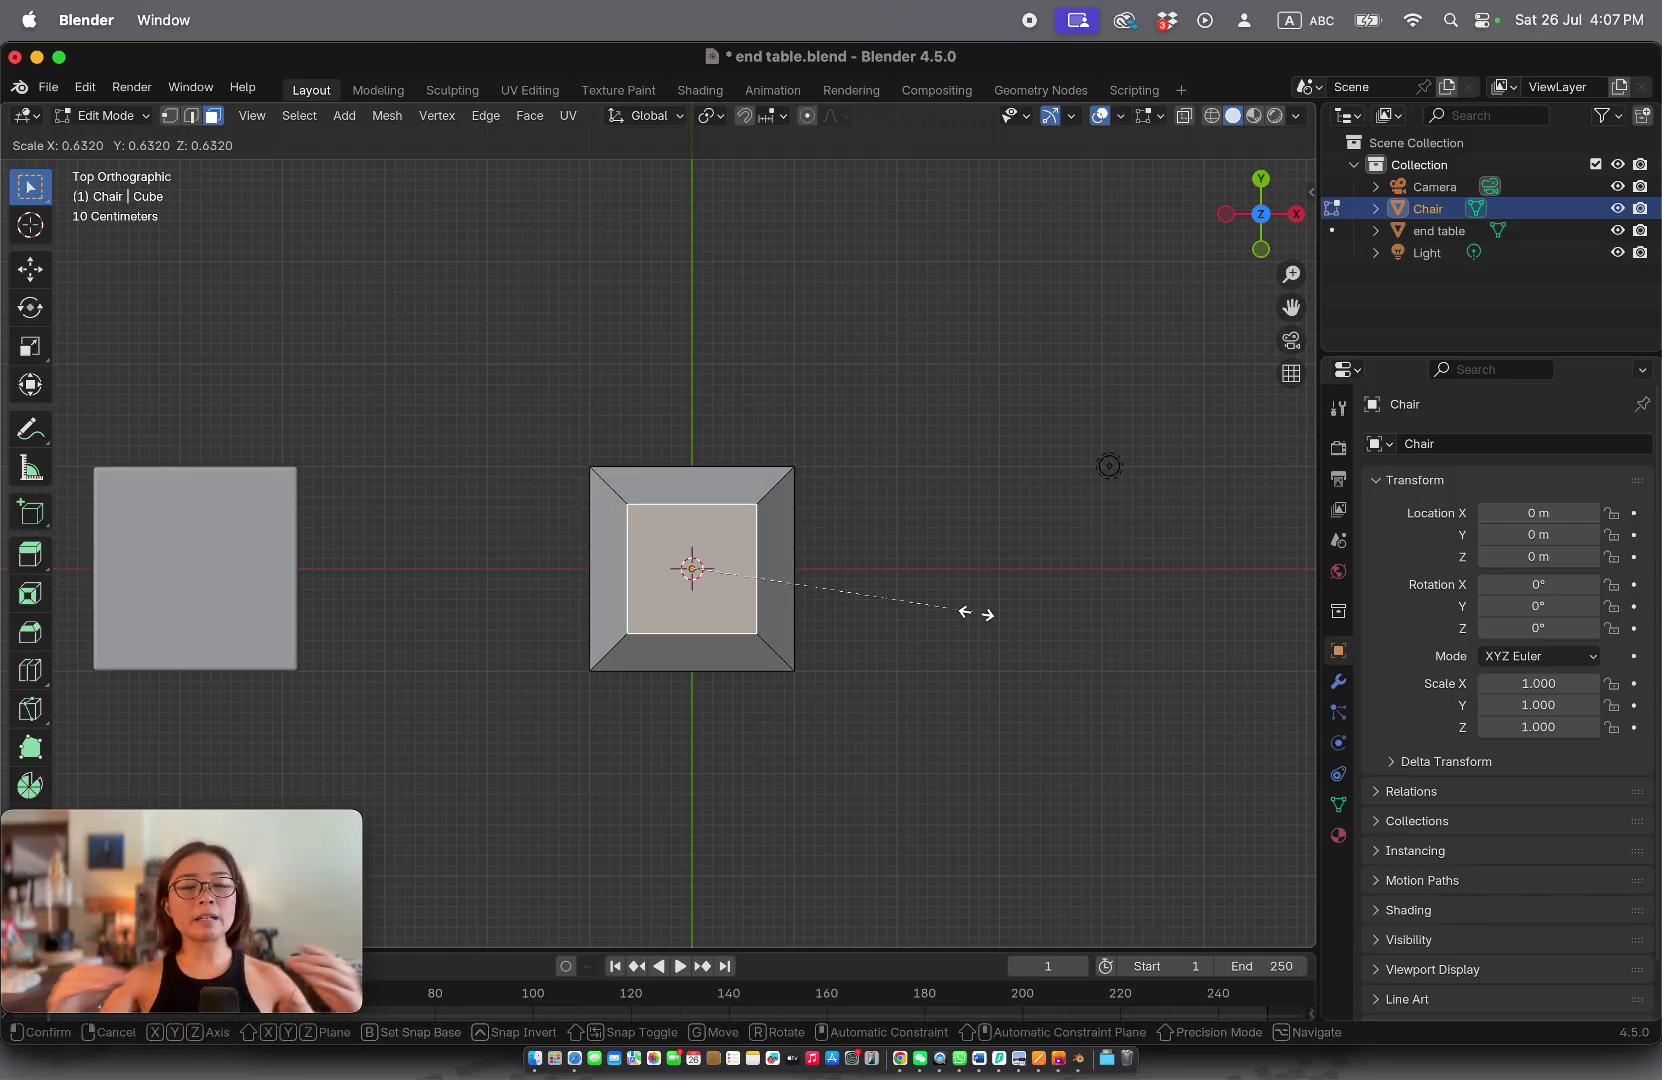
pyautogui.press('Escape')
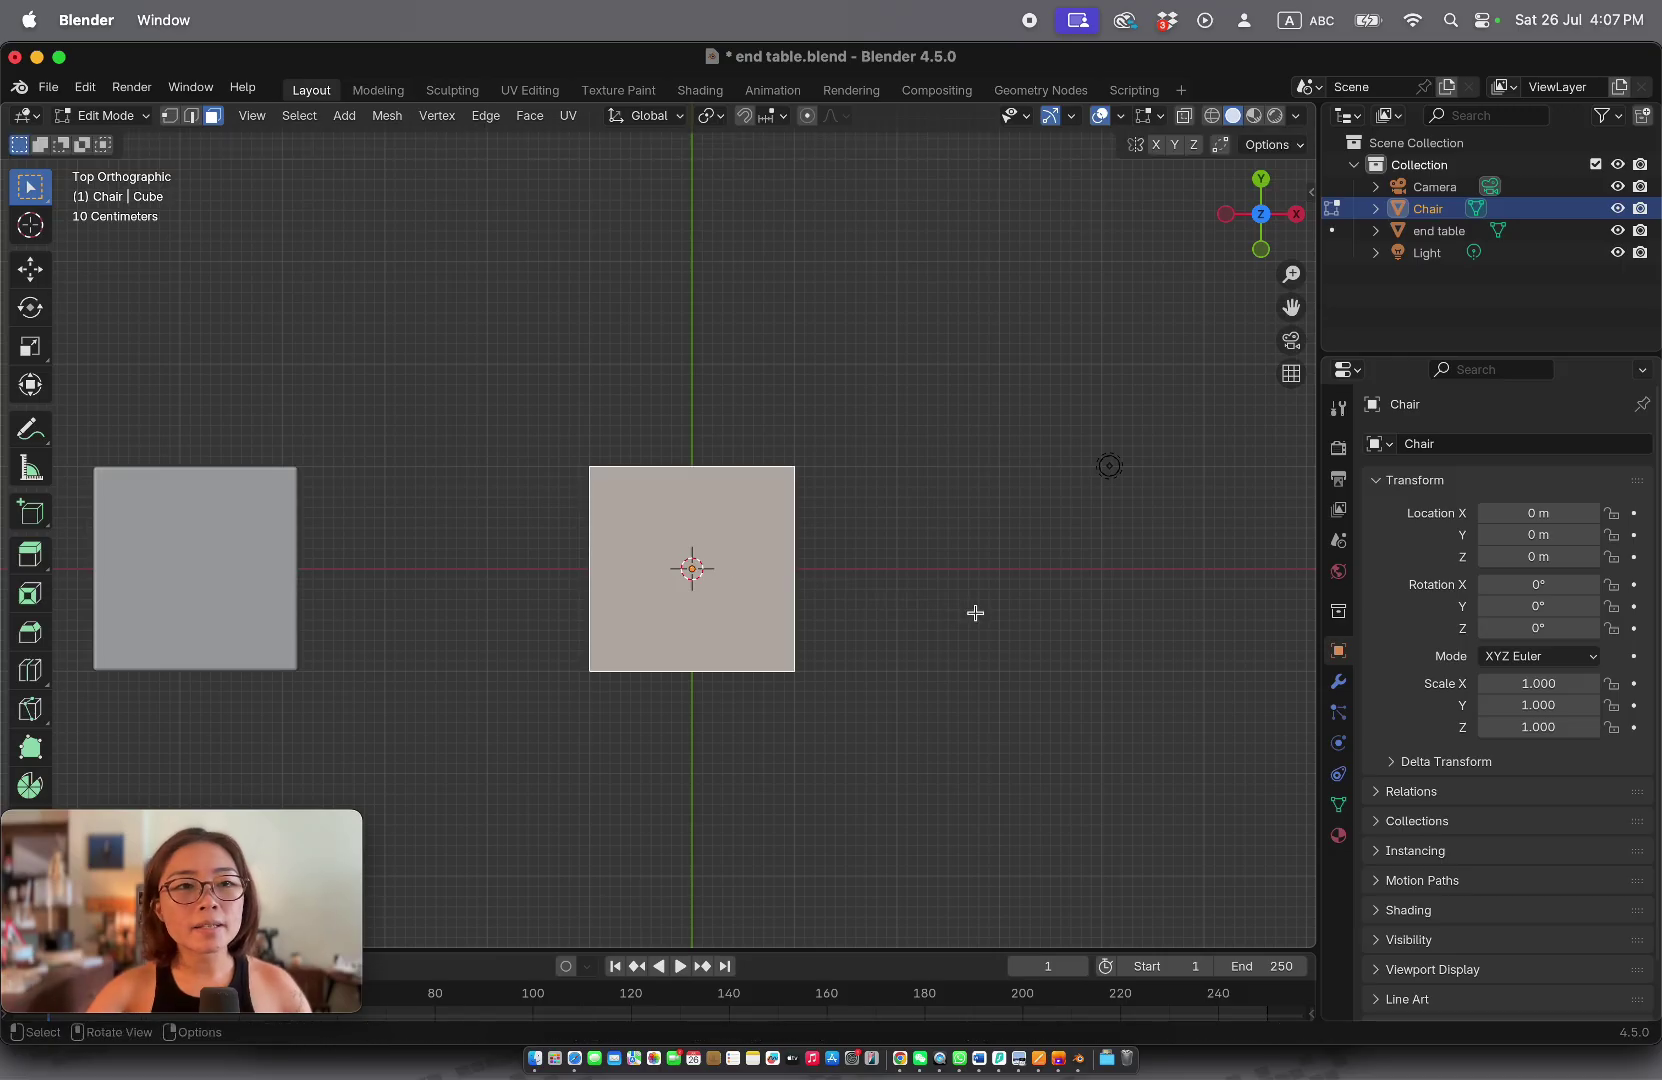
# Step: Switch to vertex selection, box-select the seat's rear corners without X-ray, and inspect the selection from an angle
pyautogui.click(172, 117)
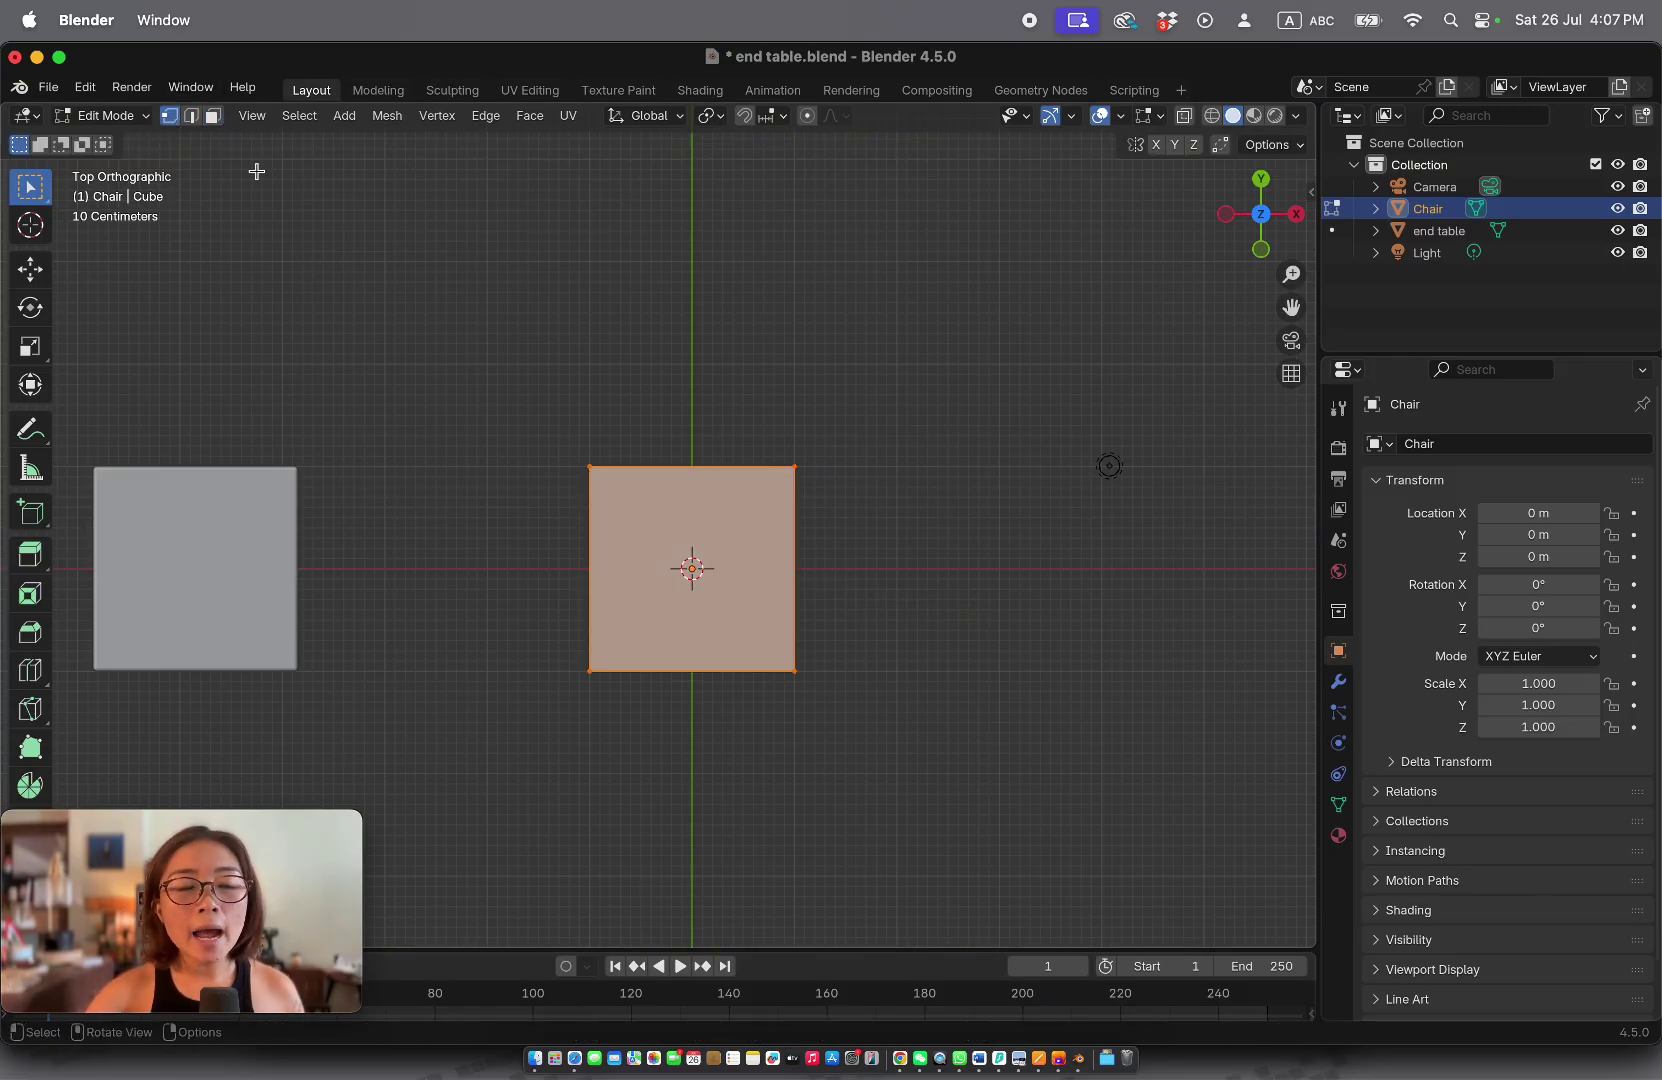
pyautogui.moveTo(464, 392); pyautogui.dragTo(948, 512)
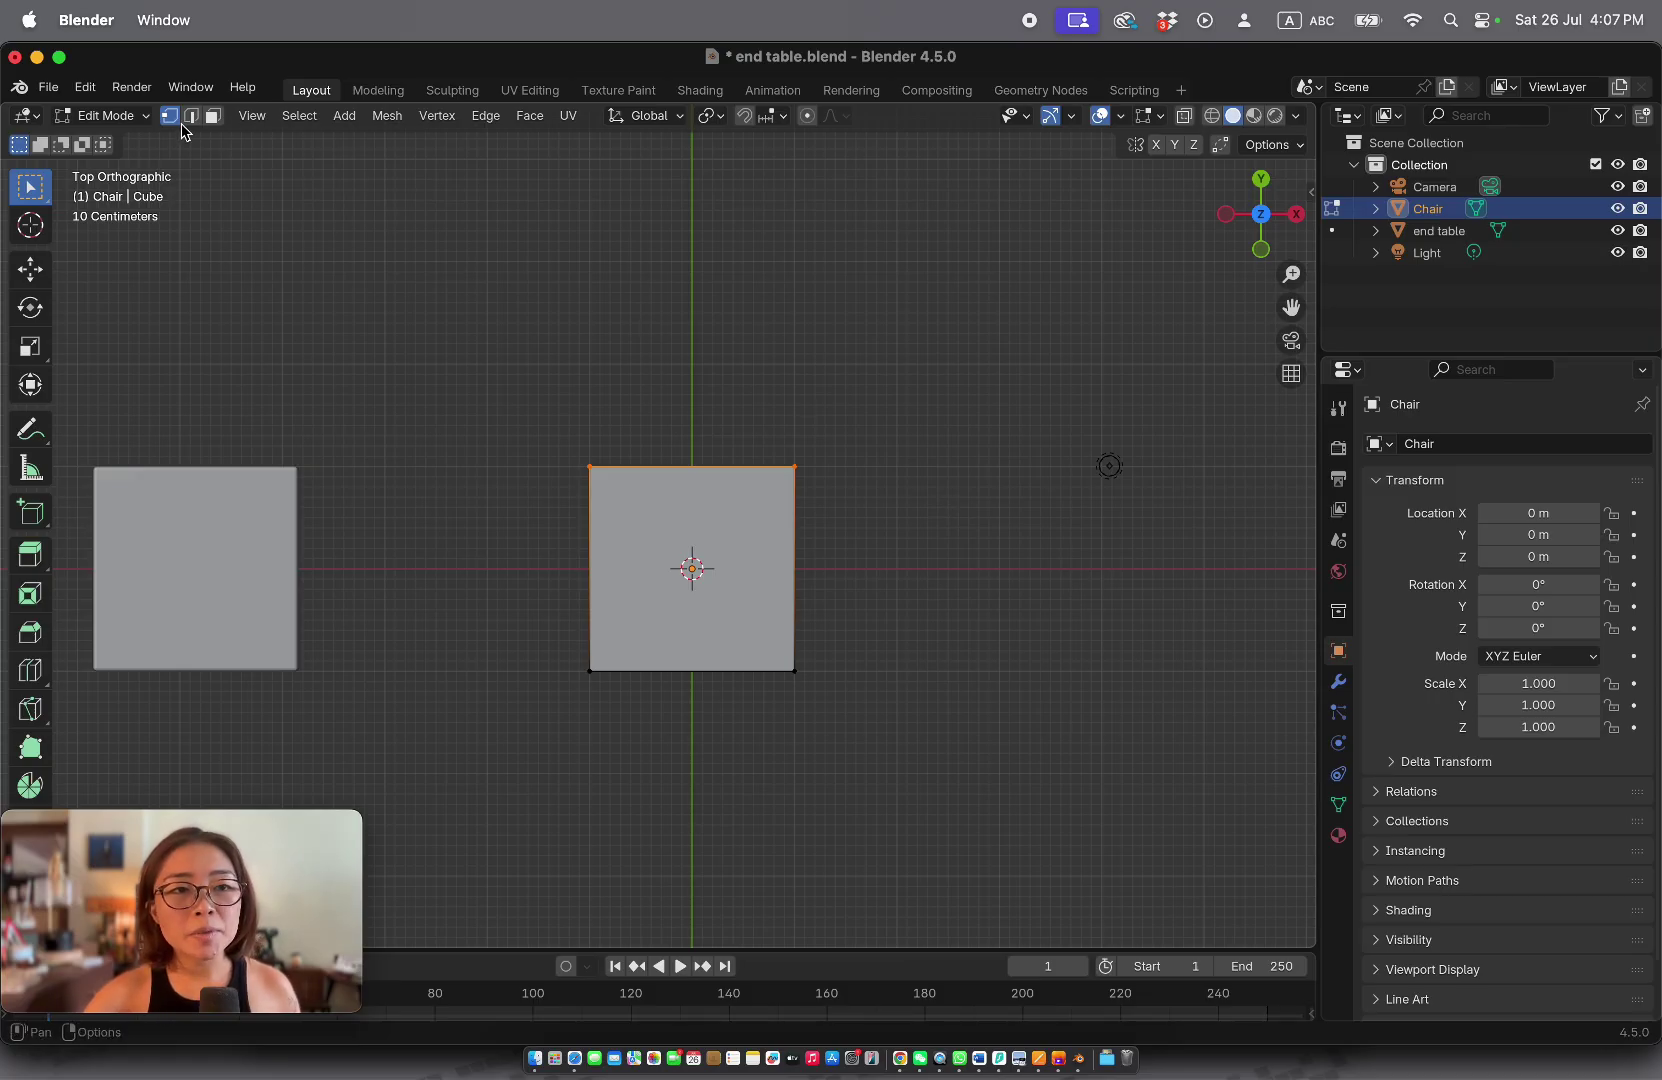
pyautogui.moveTo(452, 362); pyautogui.dragTo(876, 514)
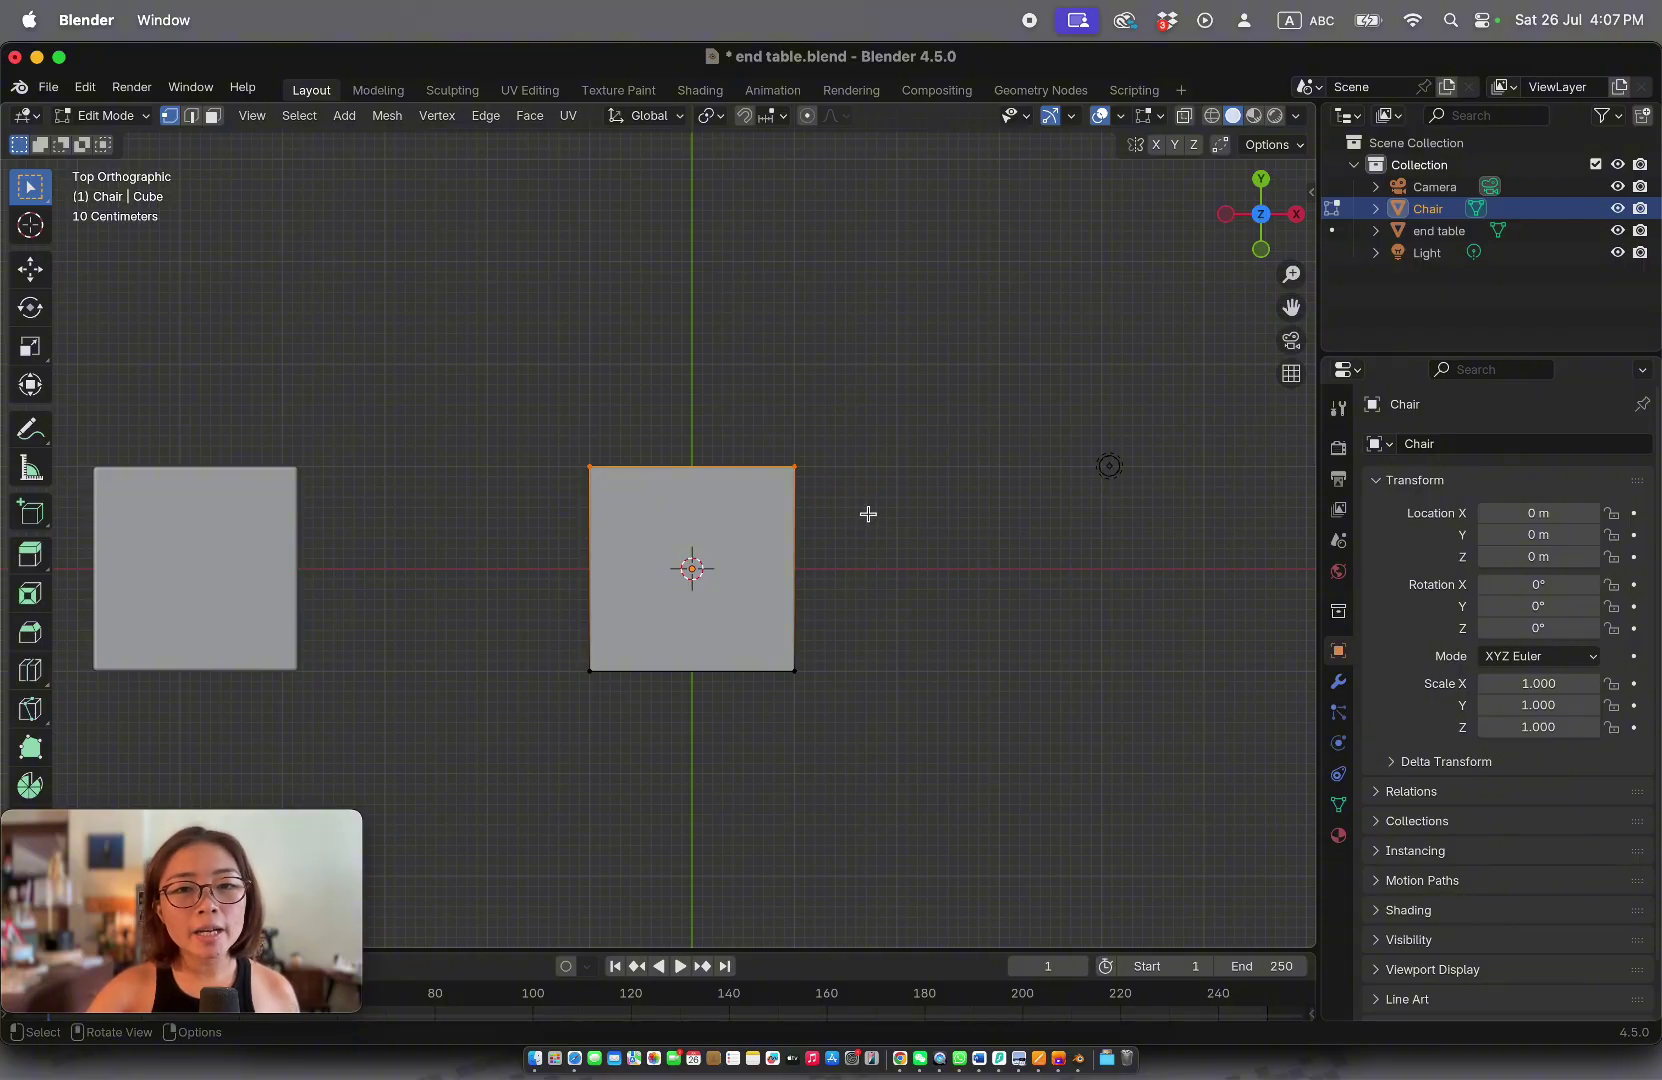
pyautogui.hscroll(10, 867, 514)
pyautogui.scroll(-10, 867, 514)
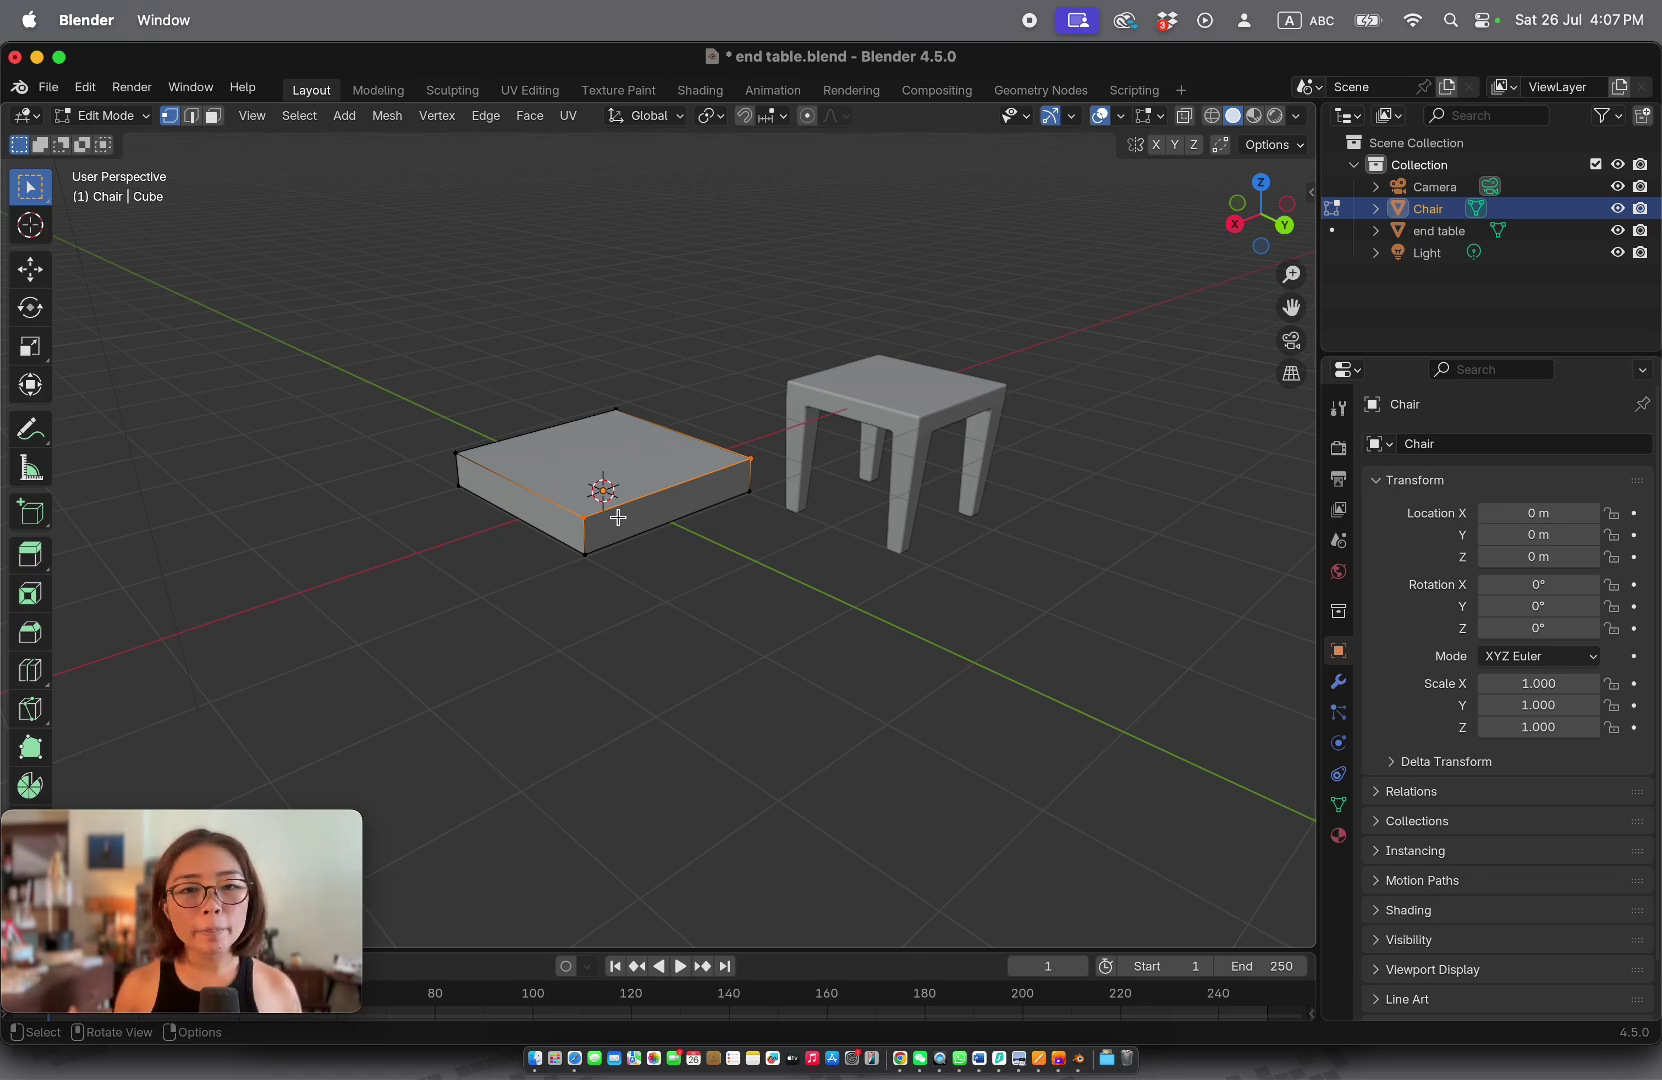
# Step: Turn on X-ray in top view and box-select all four rear corner vertices of the seat slab
pyautogui.press('KP_7')
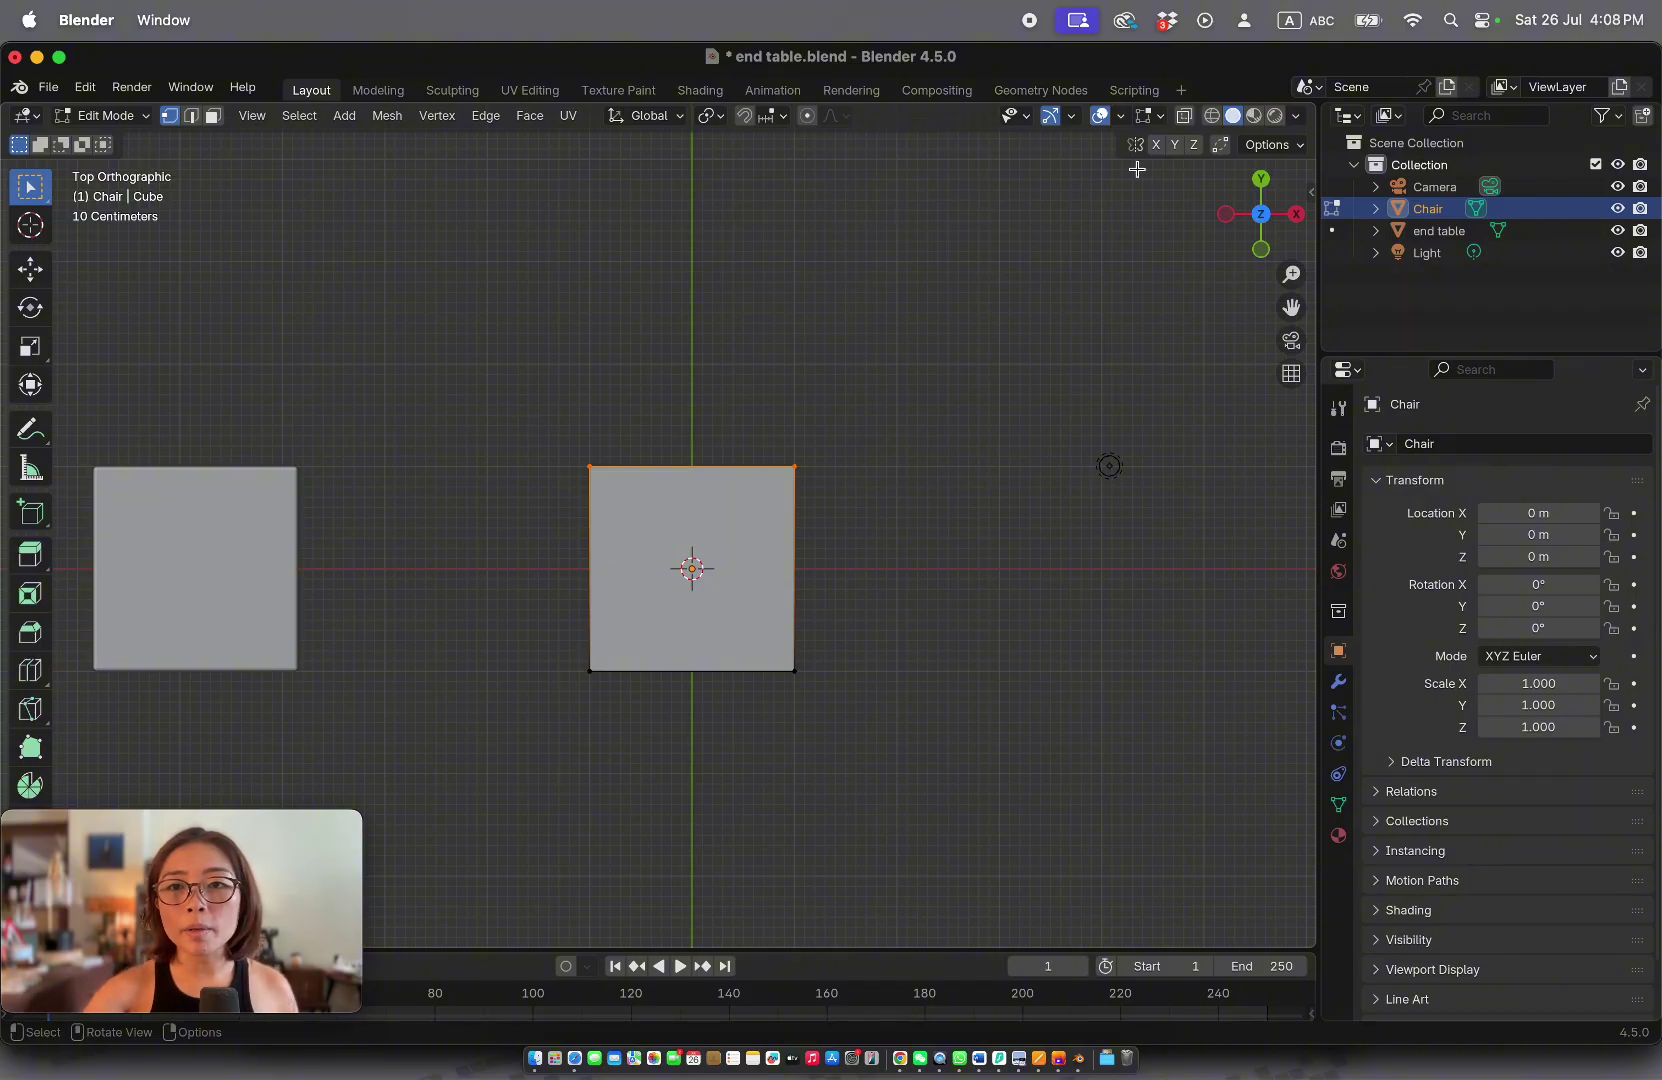
pyautogui.click(1185, 116)
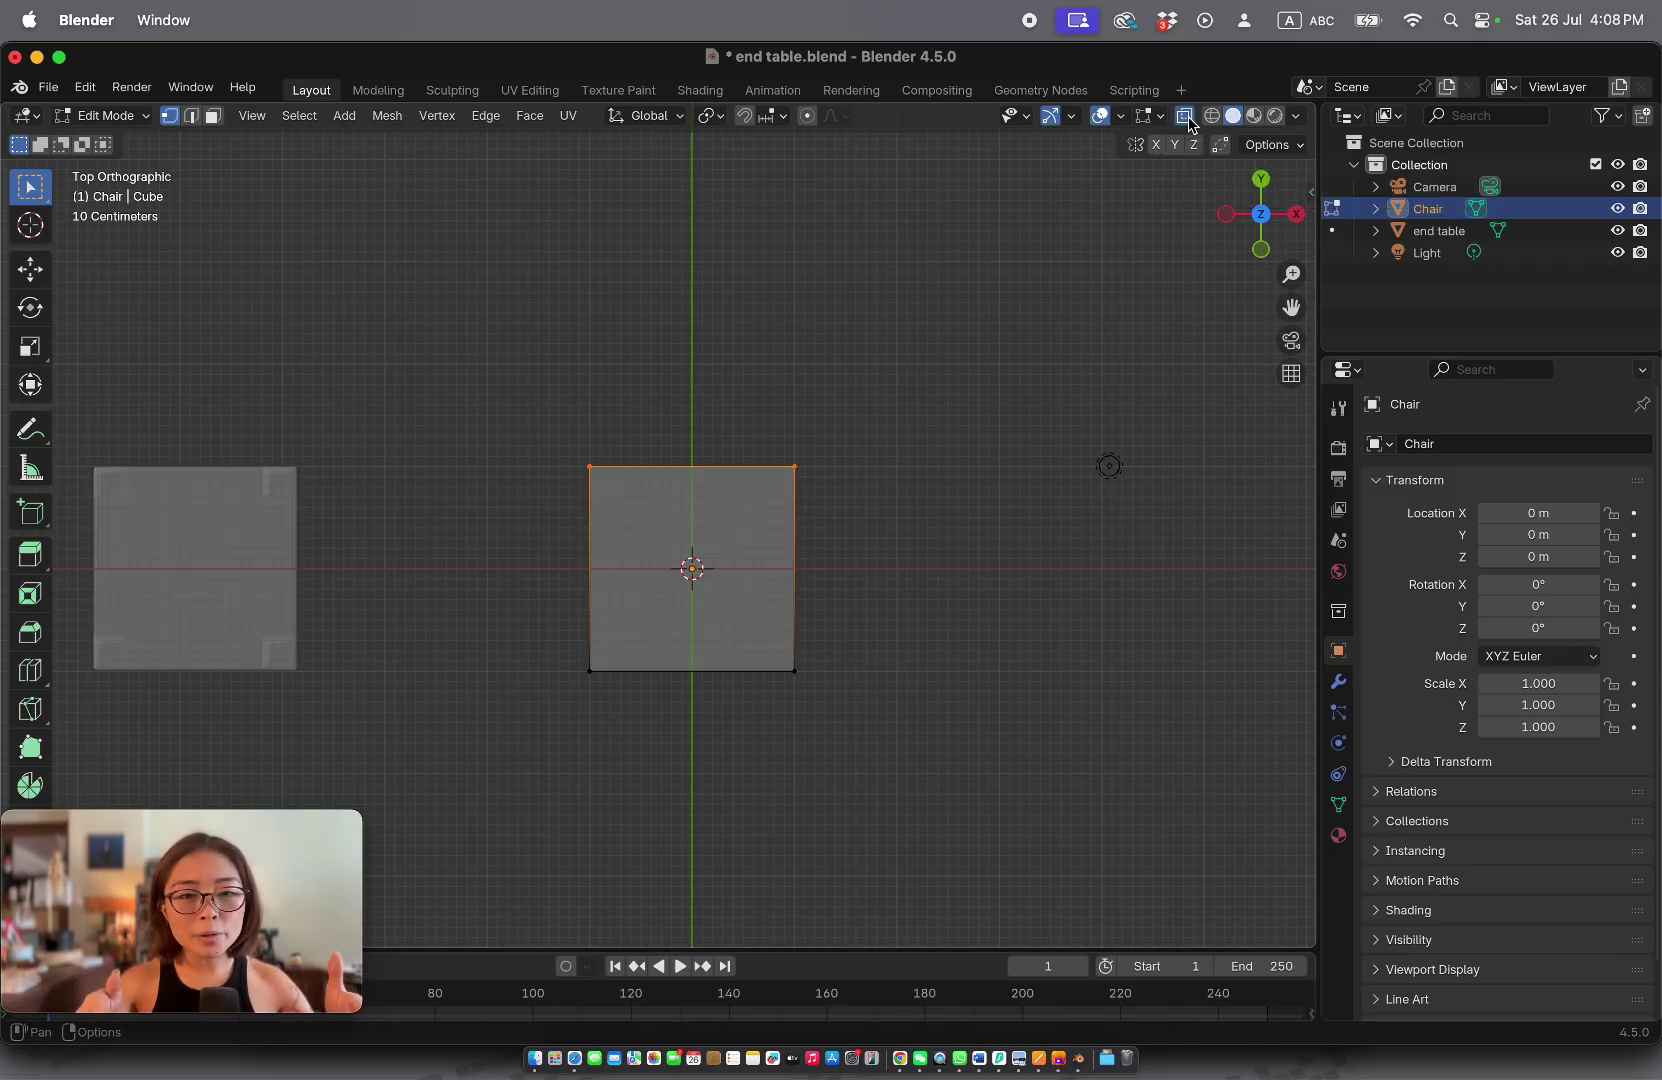
pyautogui.click(994, 441)
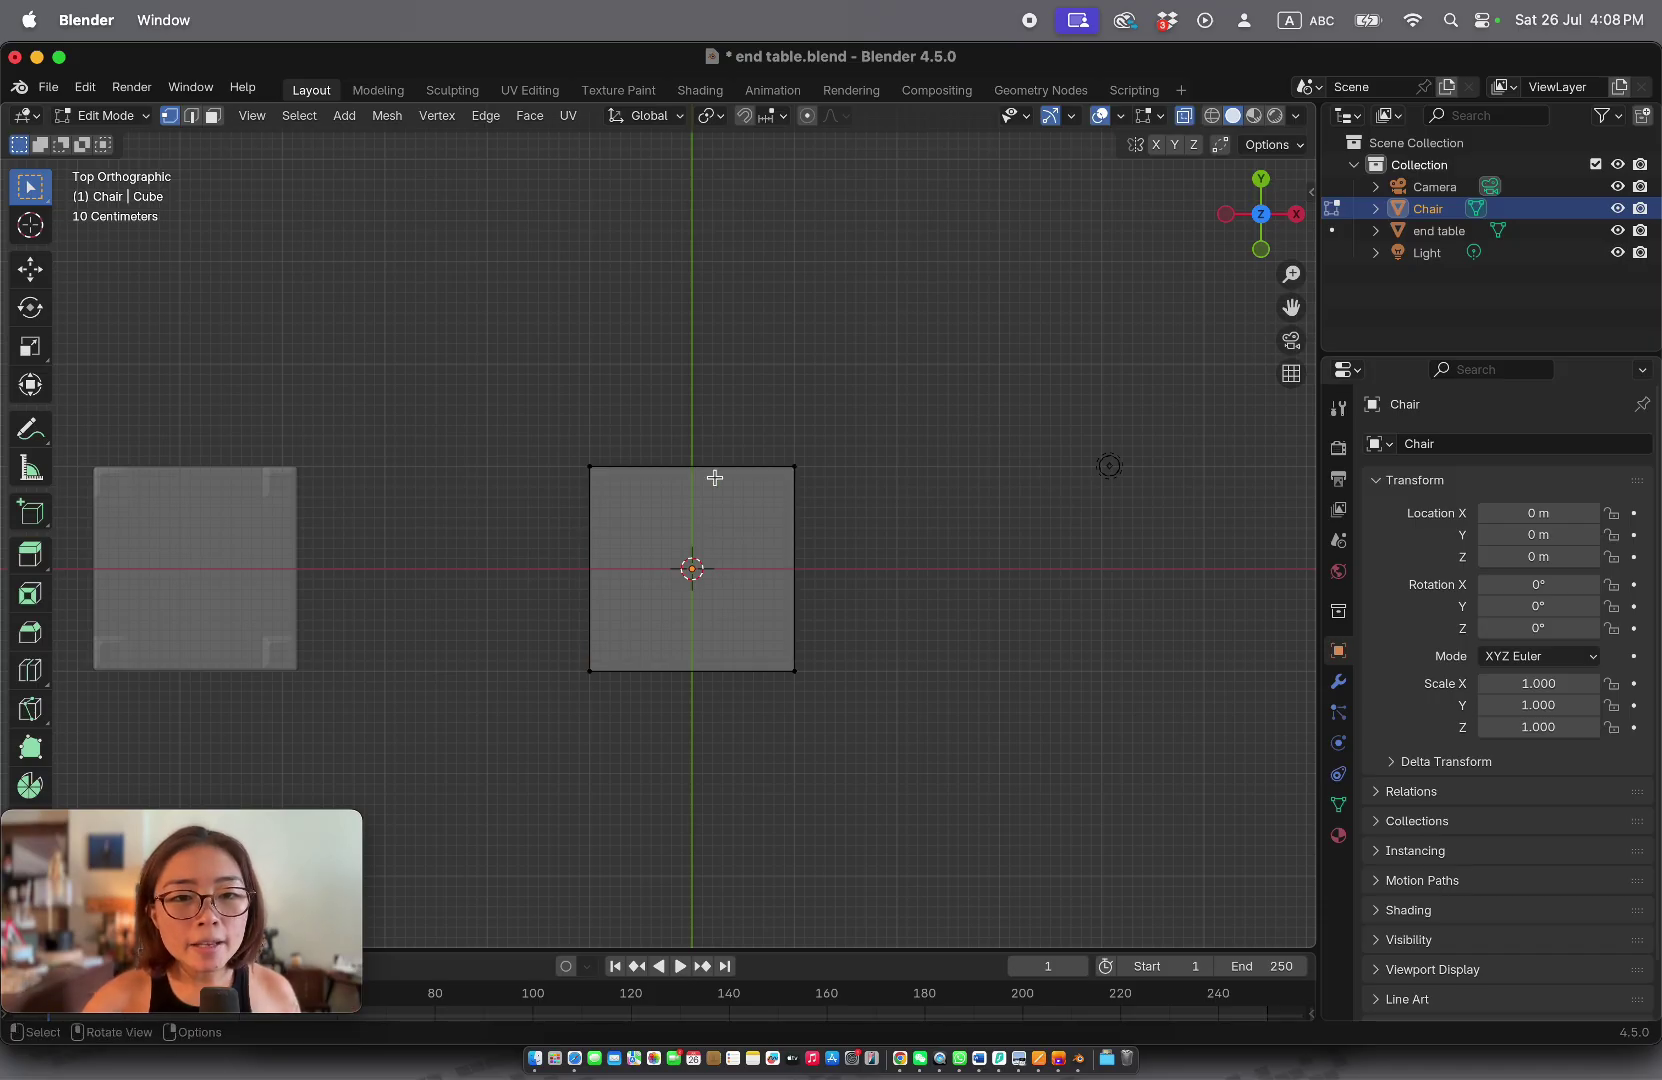
pyautogui.moveTo(502, 424); pyautogui.dragTo(869, 547)
pyautogui.hscroll(10, 869, 547)
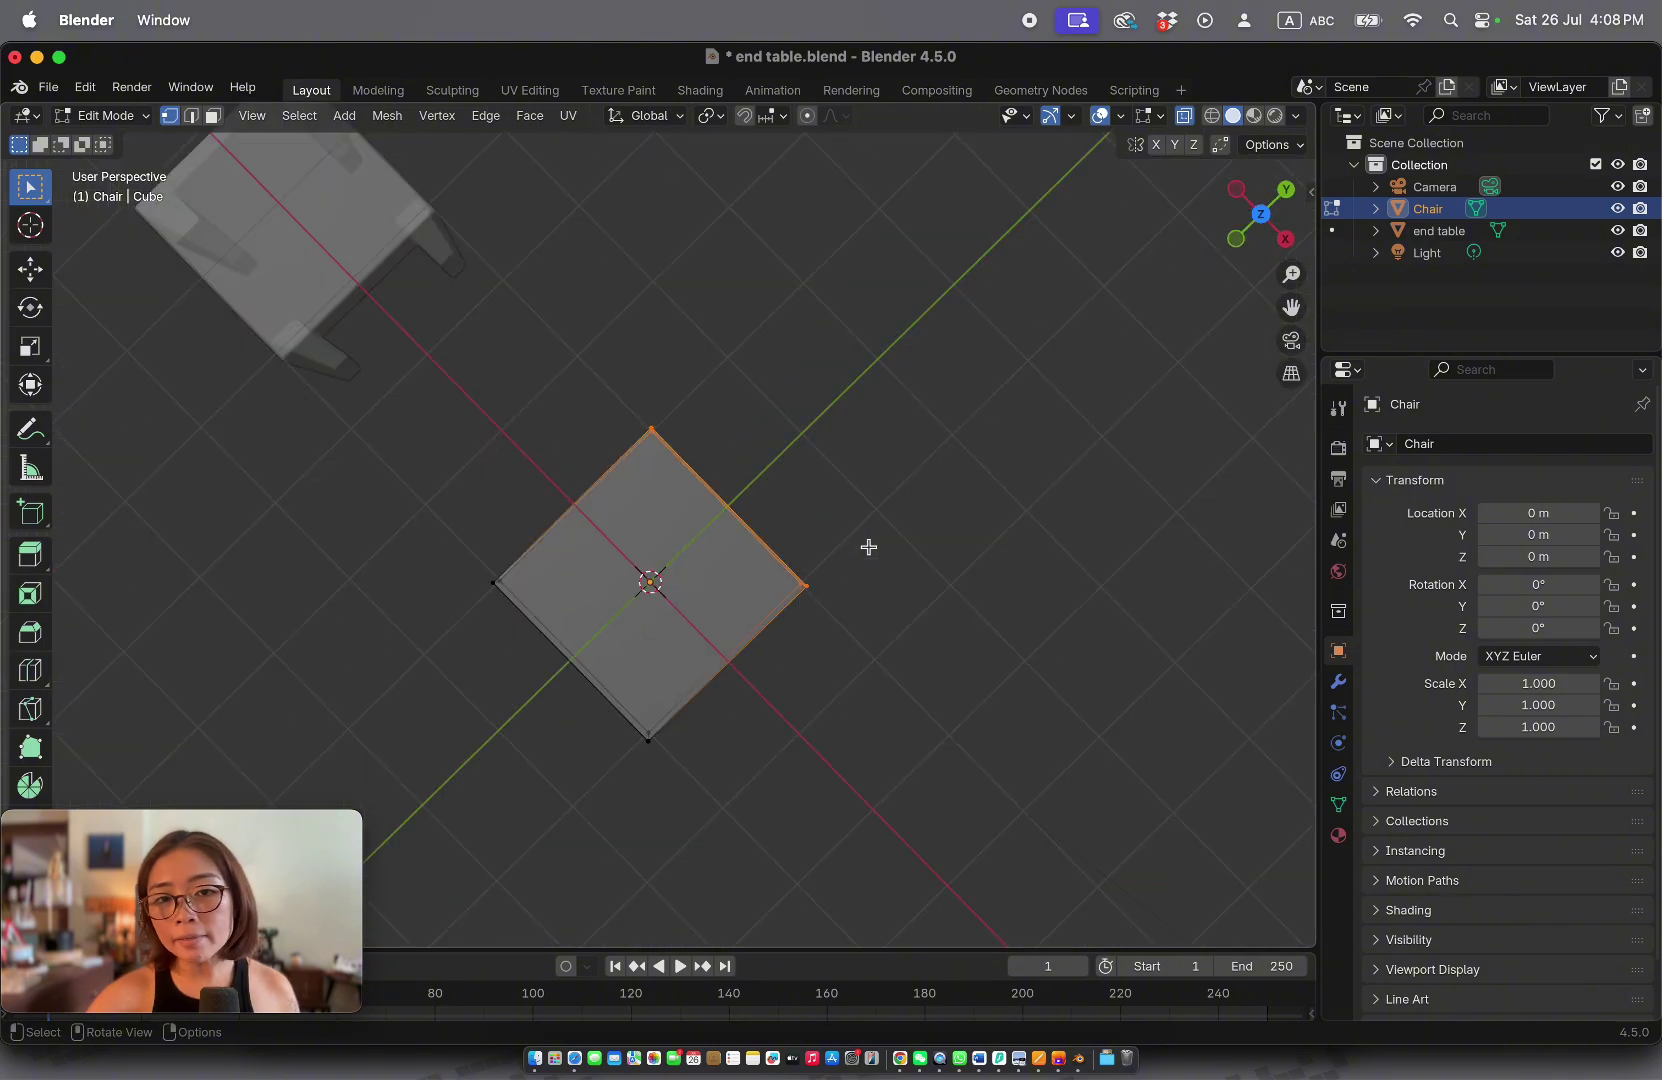
pyautogui.scroll(-10, 869, 547)
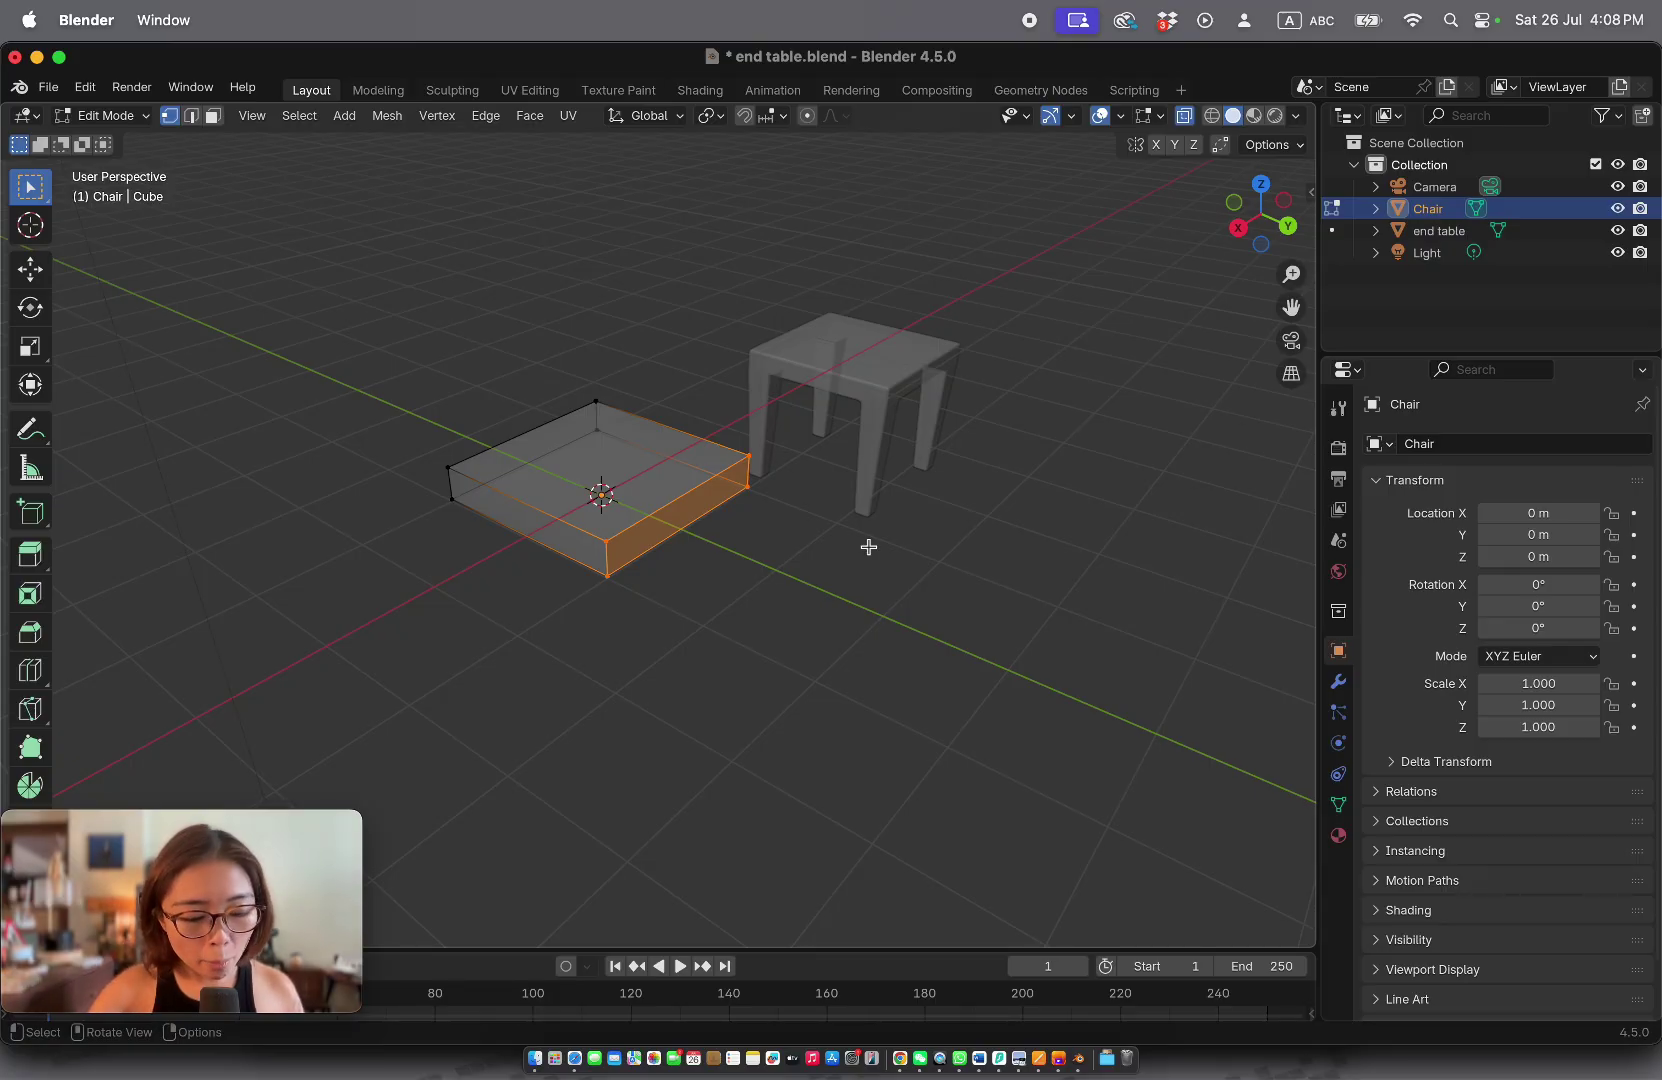
# Step: Scale the seat's rear vertices along X to about 0.771 to taper the back, and turn X-ray off
pyautogui.press('s')
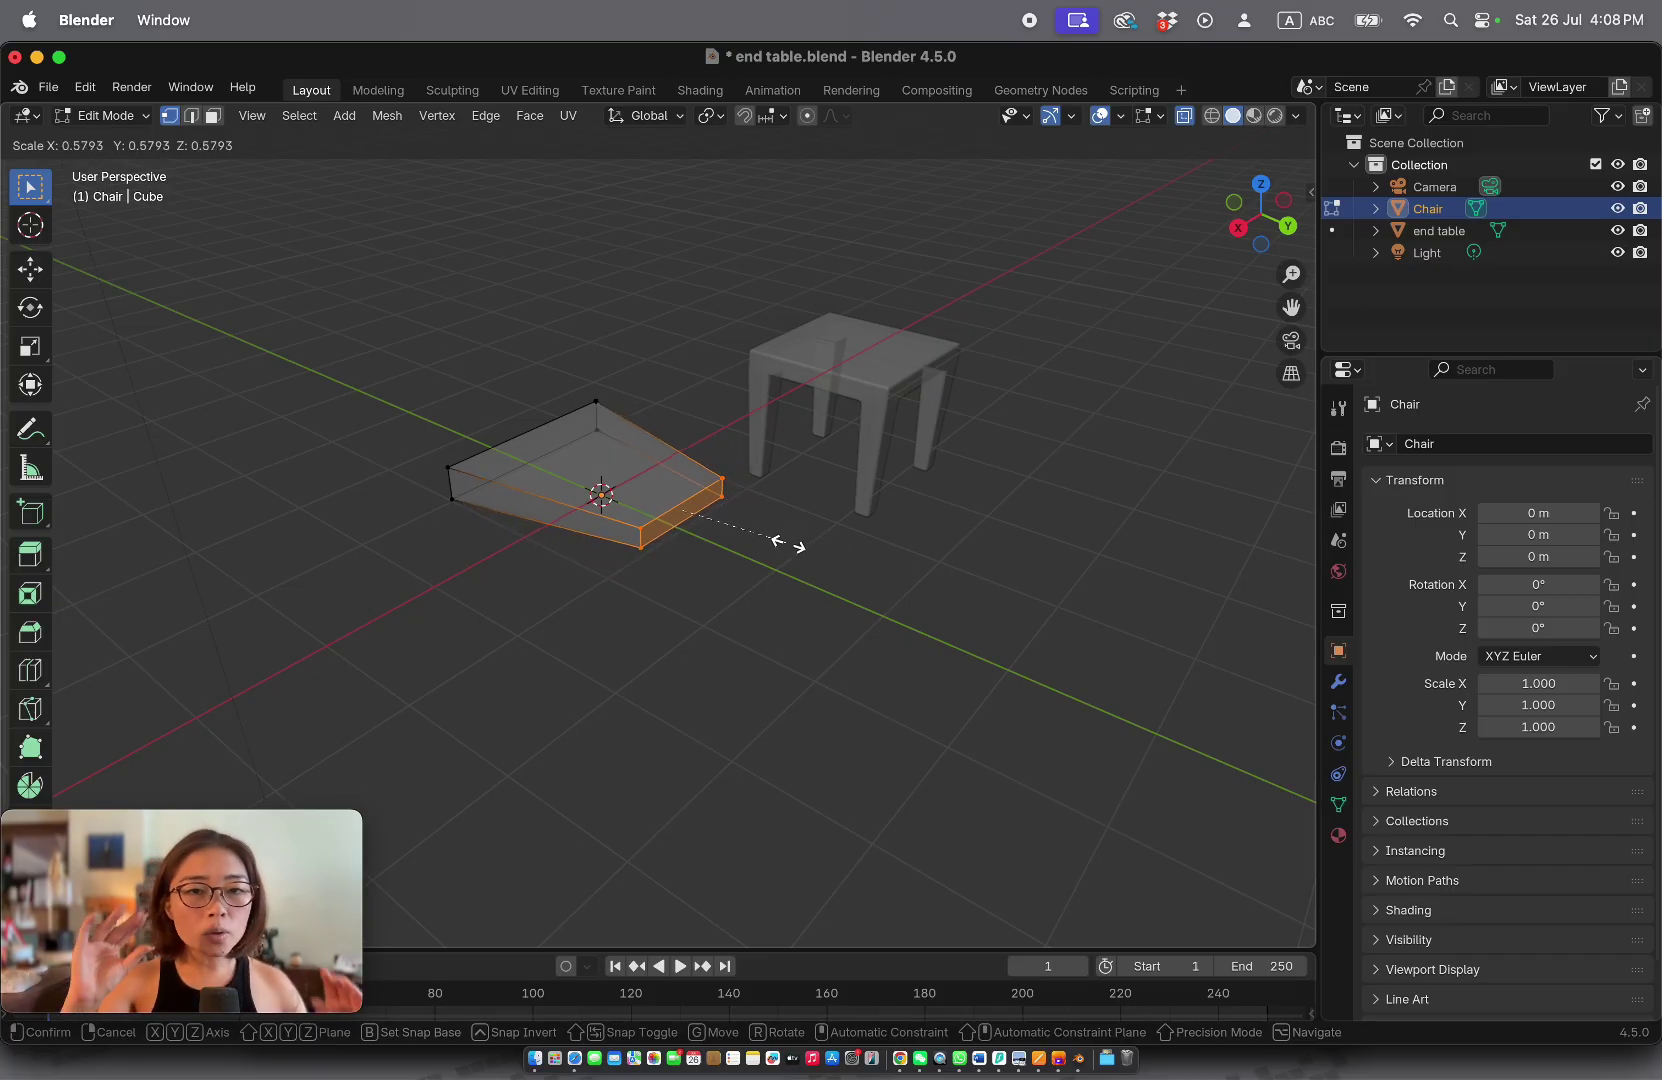
pyautogui.press('x')
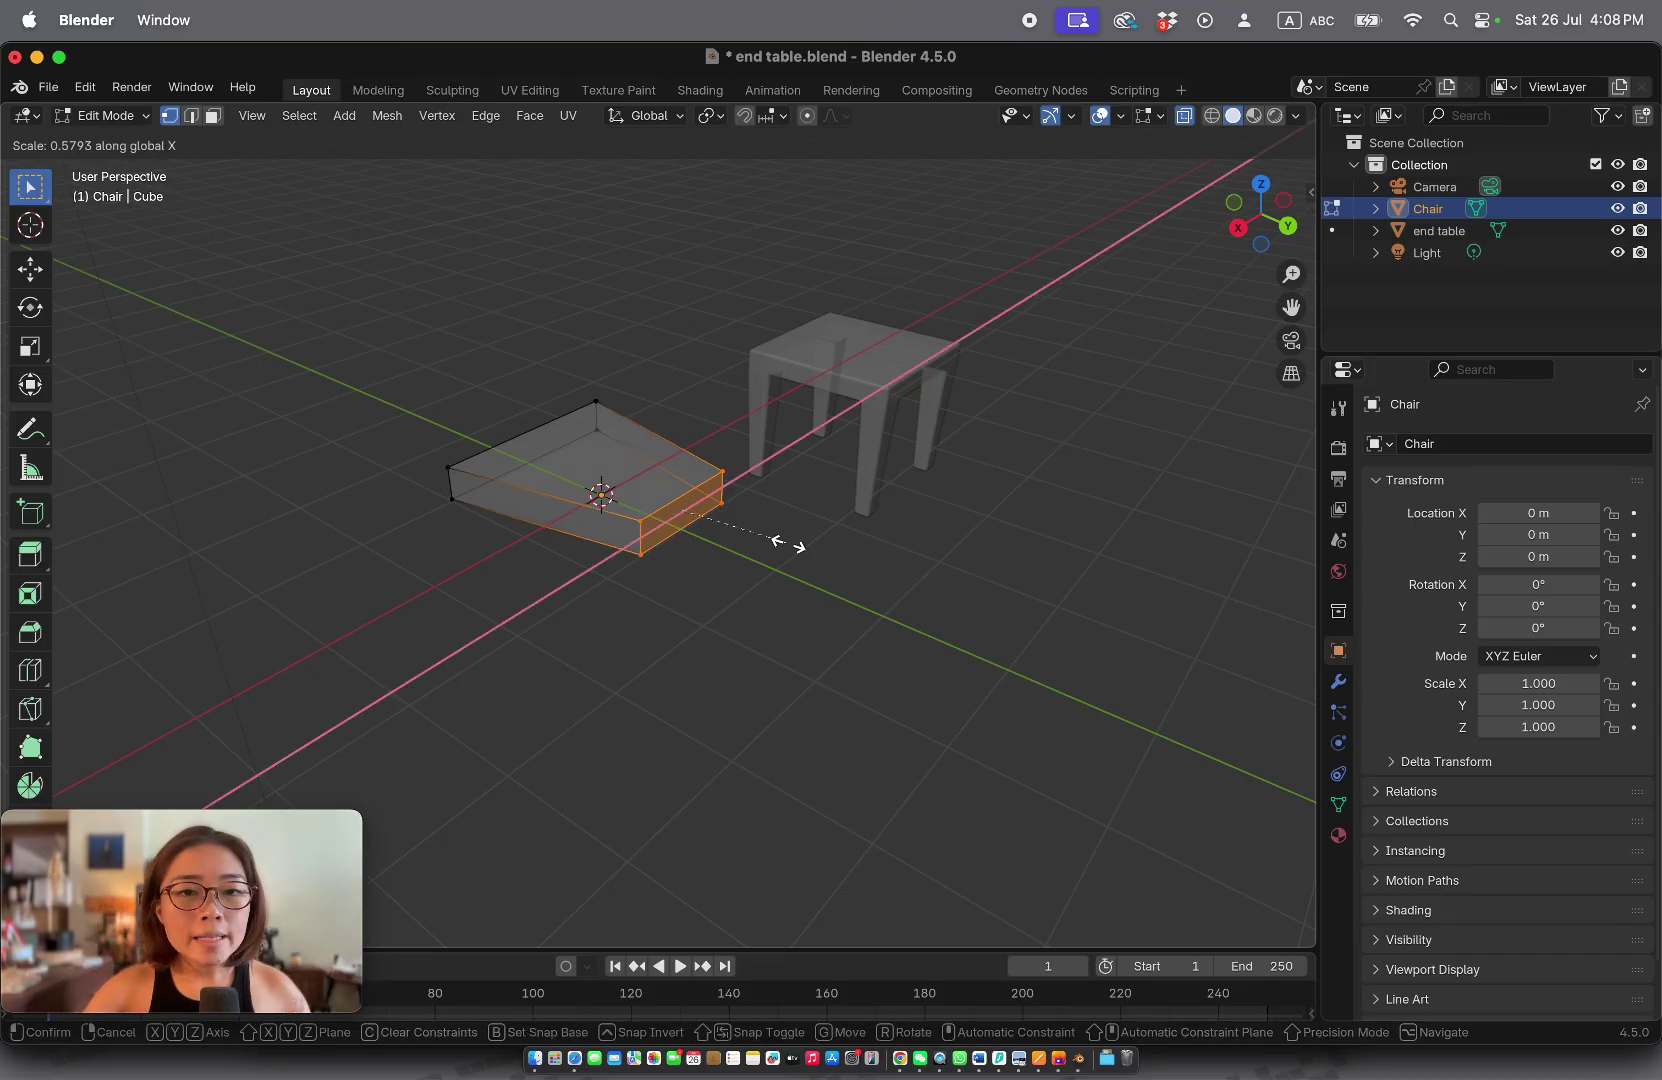
pyautogui.click(822, 534)
pyautogui.press('KP_7')
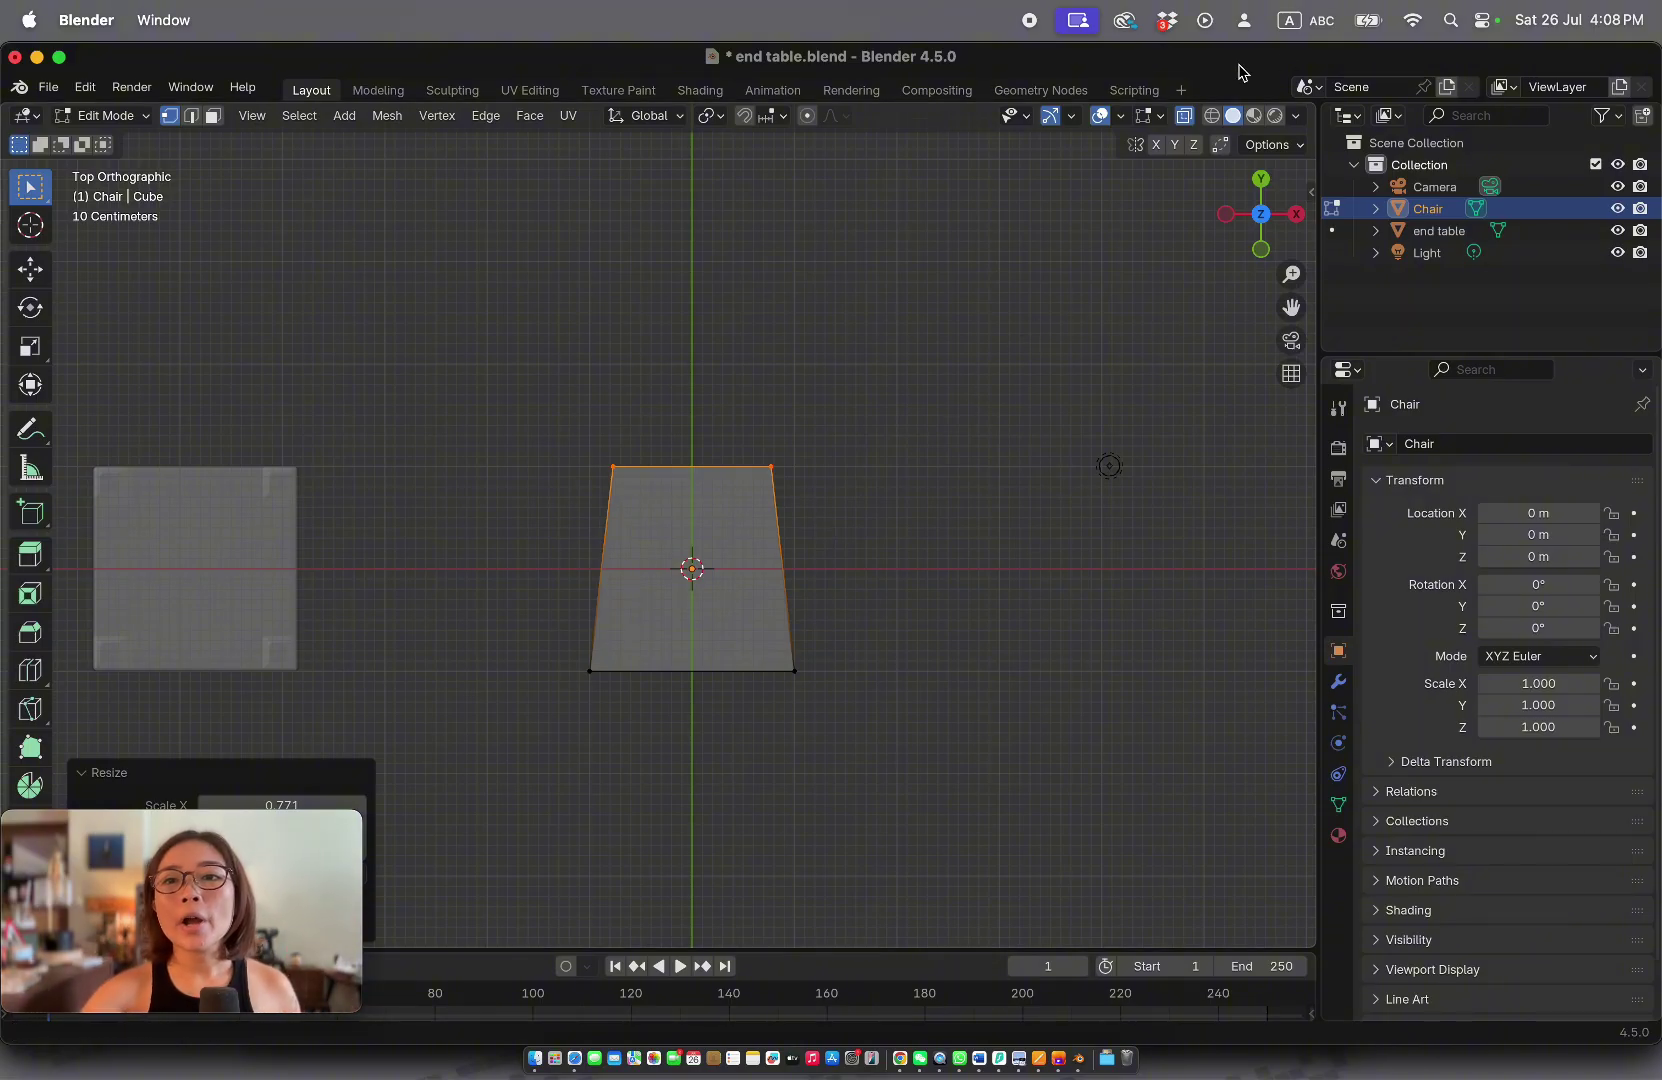
pyautogui.click(1185, 116)
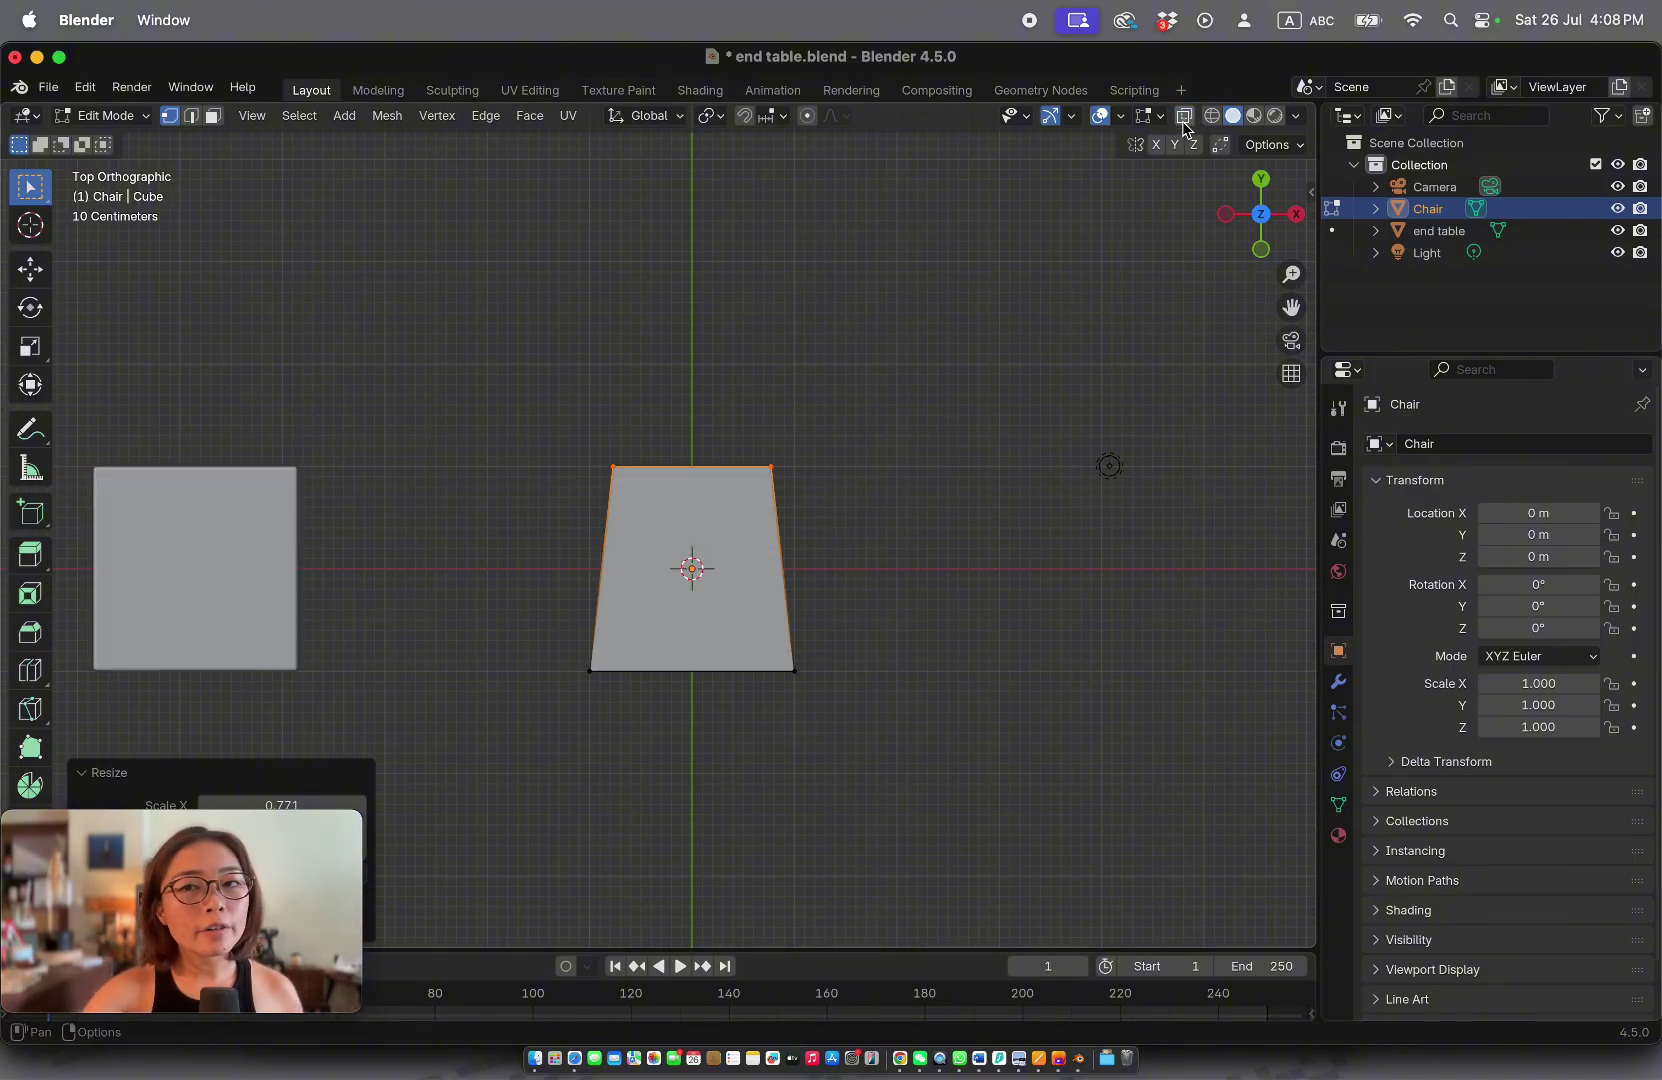
# Step: Add two loop cuts running front to back across the chair seat, leaving them at their default evenly spaced positions
pyautogui.scroll(-5, 612, 558)
pyautogui.scroll(3, 612, 558)
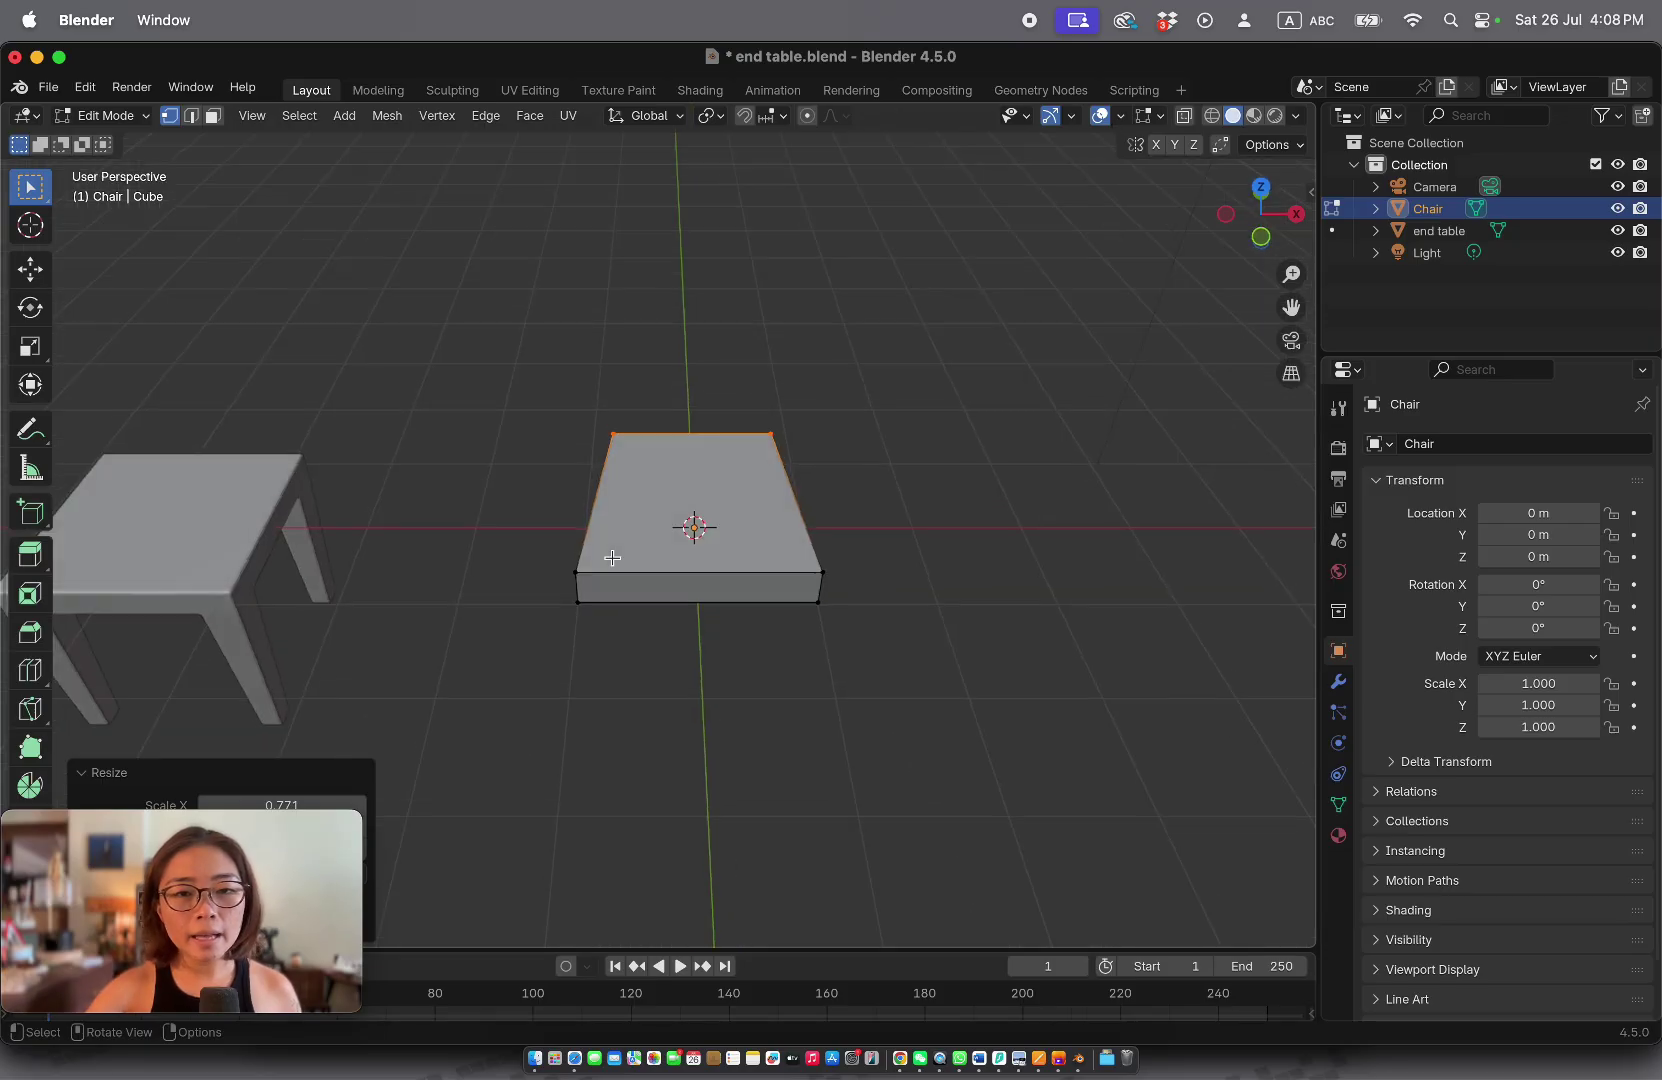
pyautogui.hscroll(-5, 612, 558)
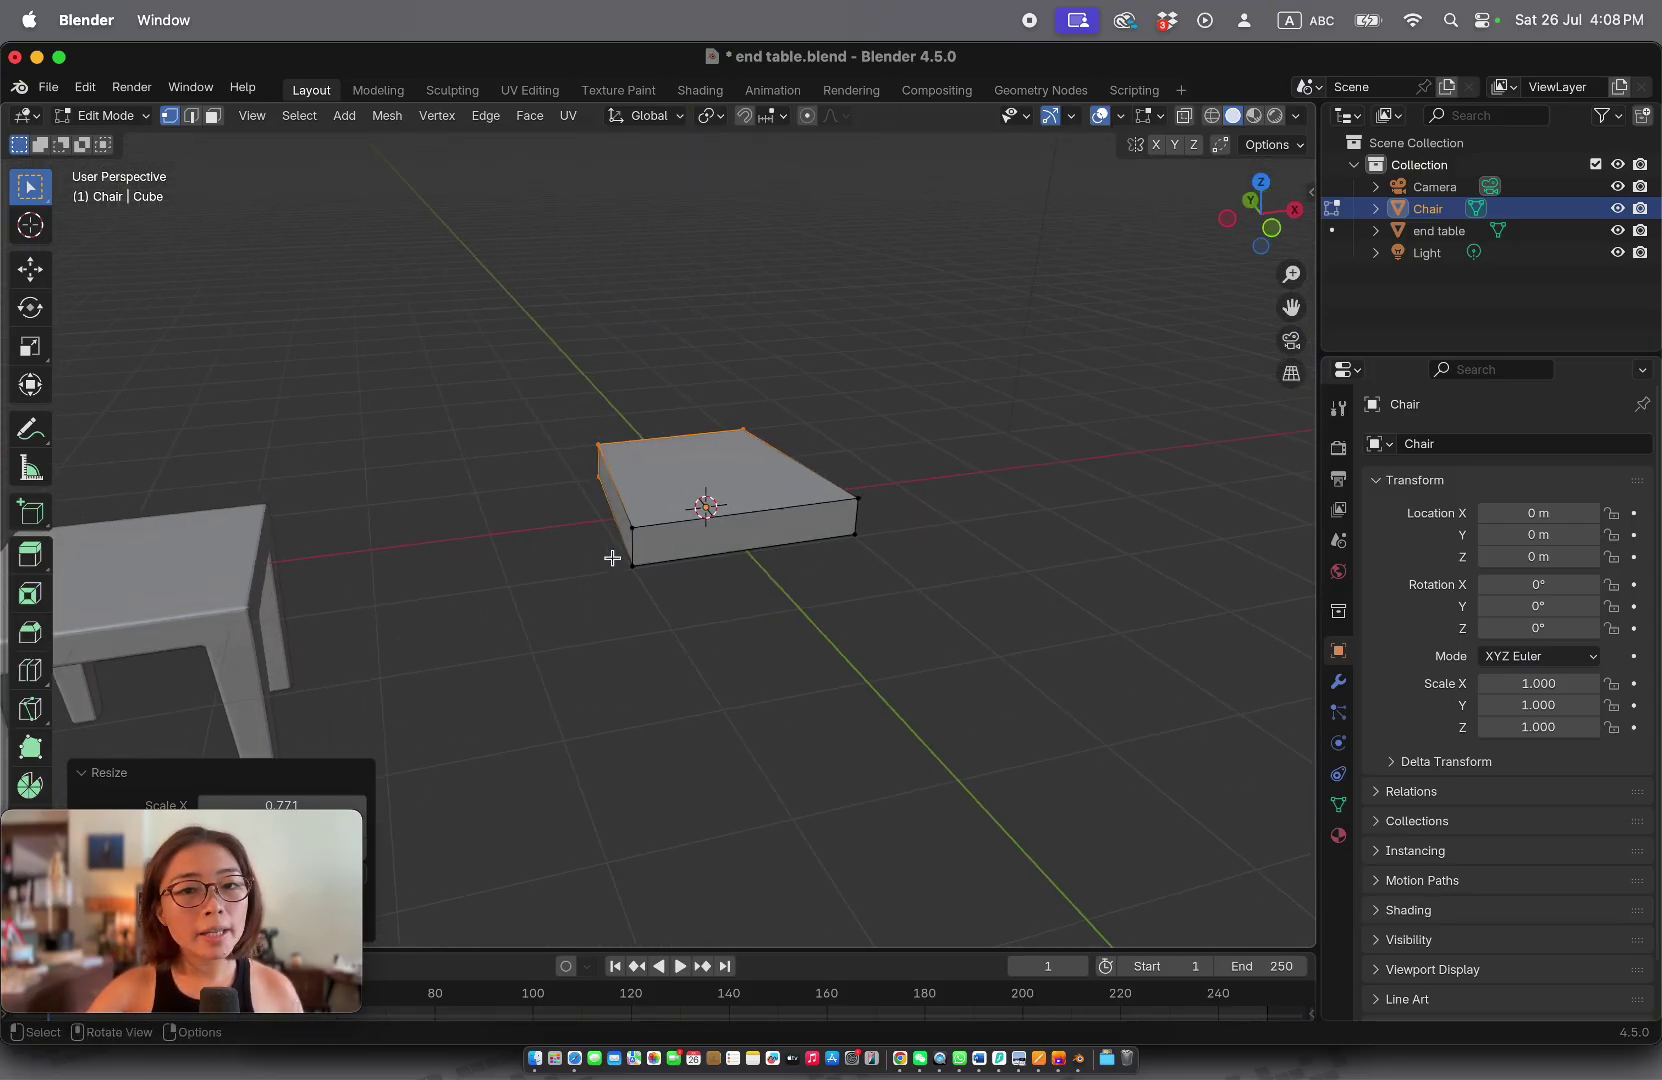
pyautogui.hscroll(10, 612, 558)
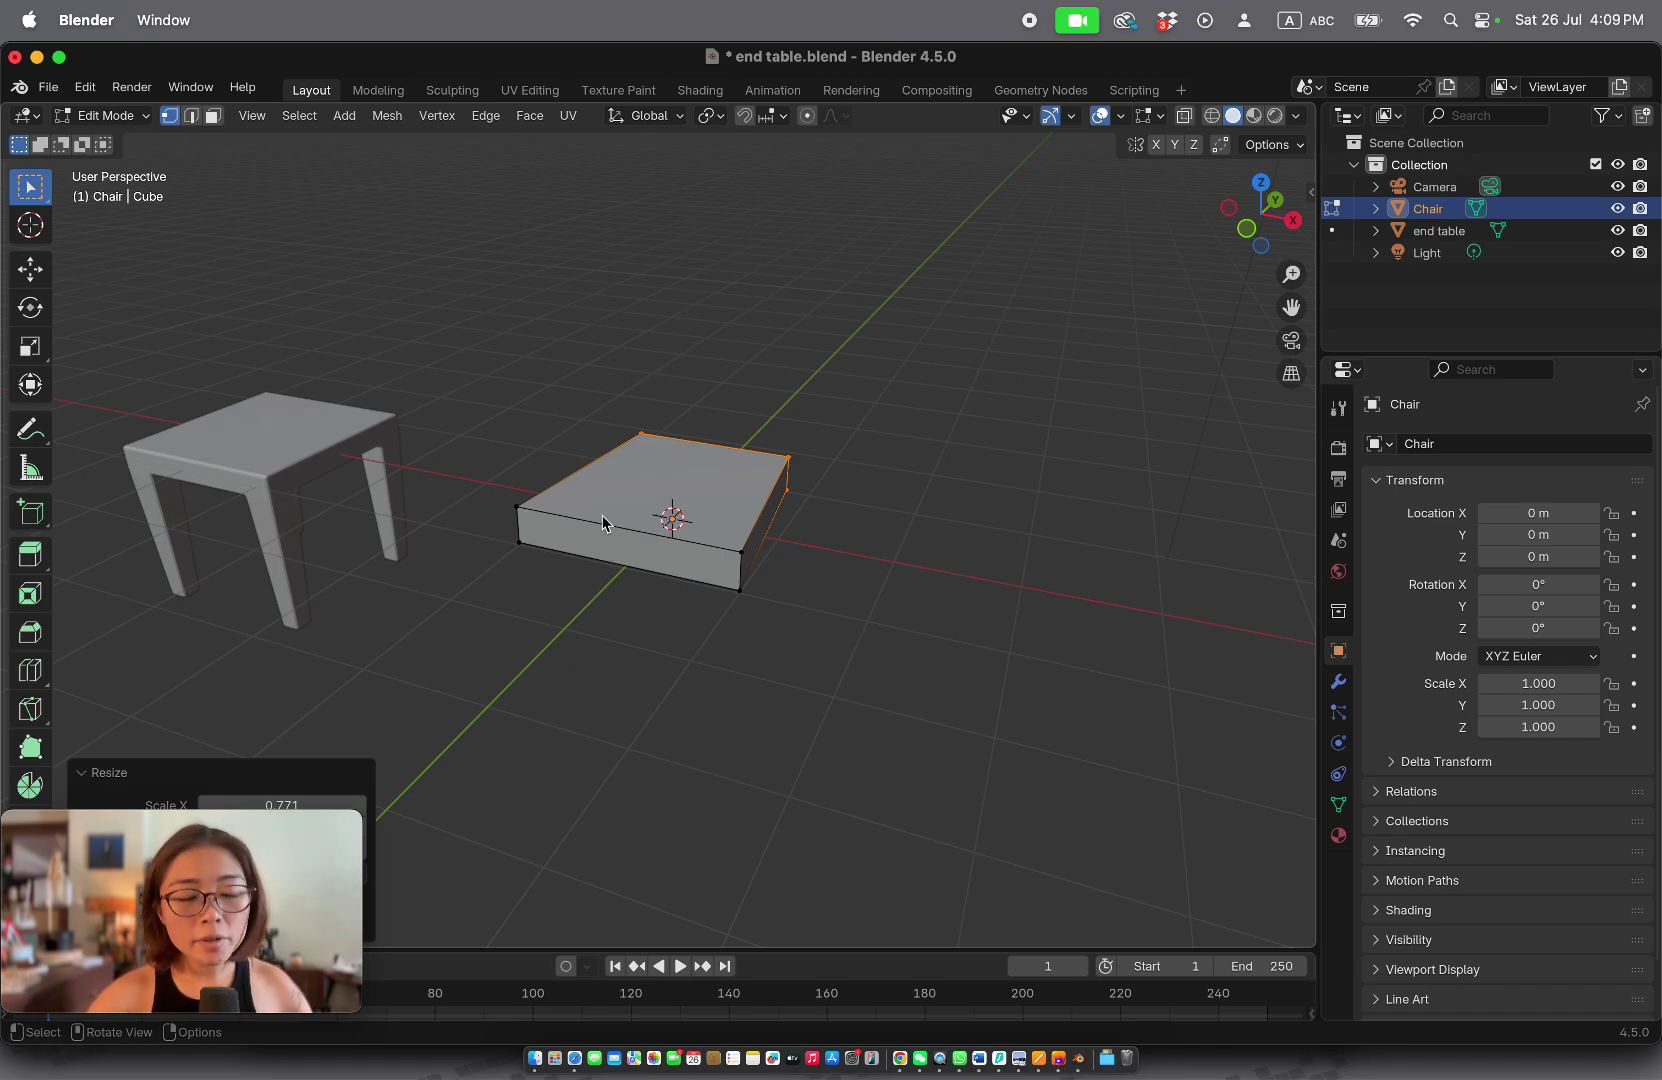
pyautogui.hscroll(-5, 629, 515)
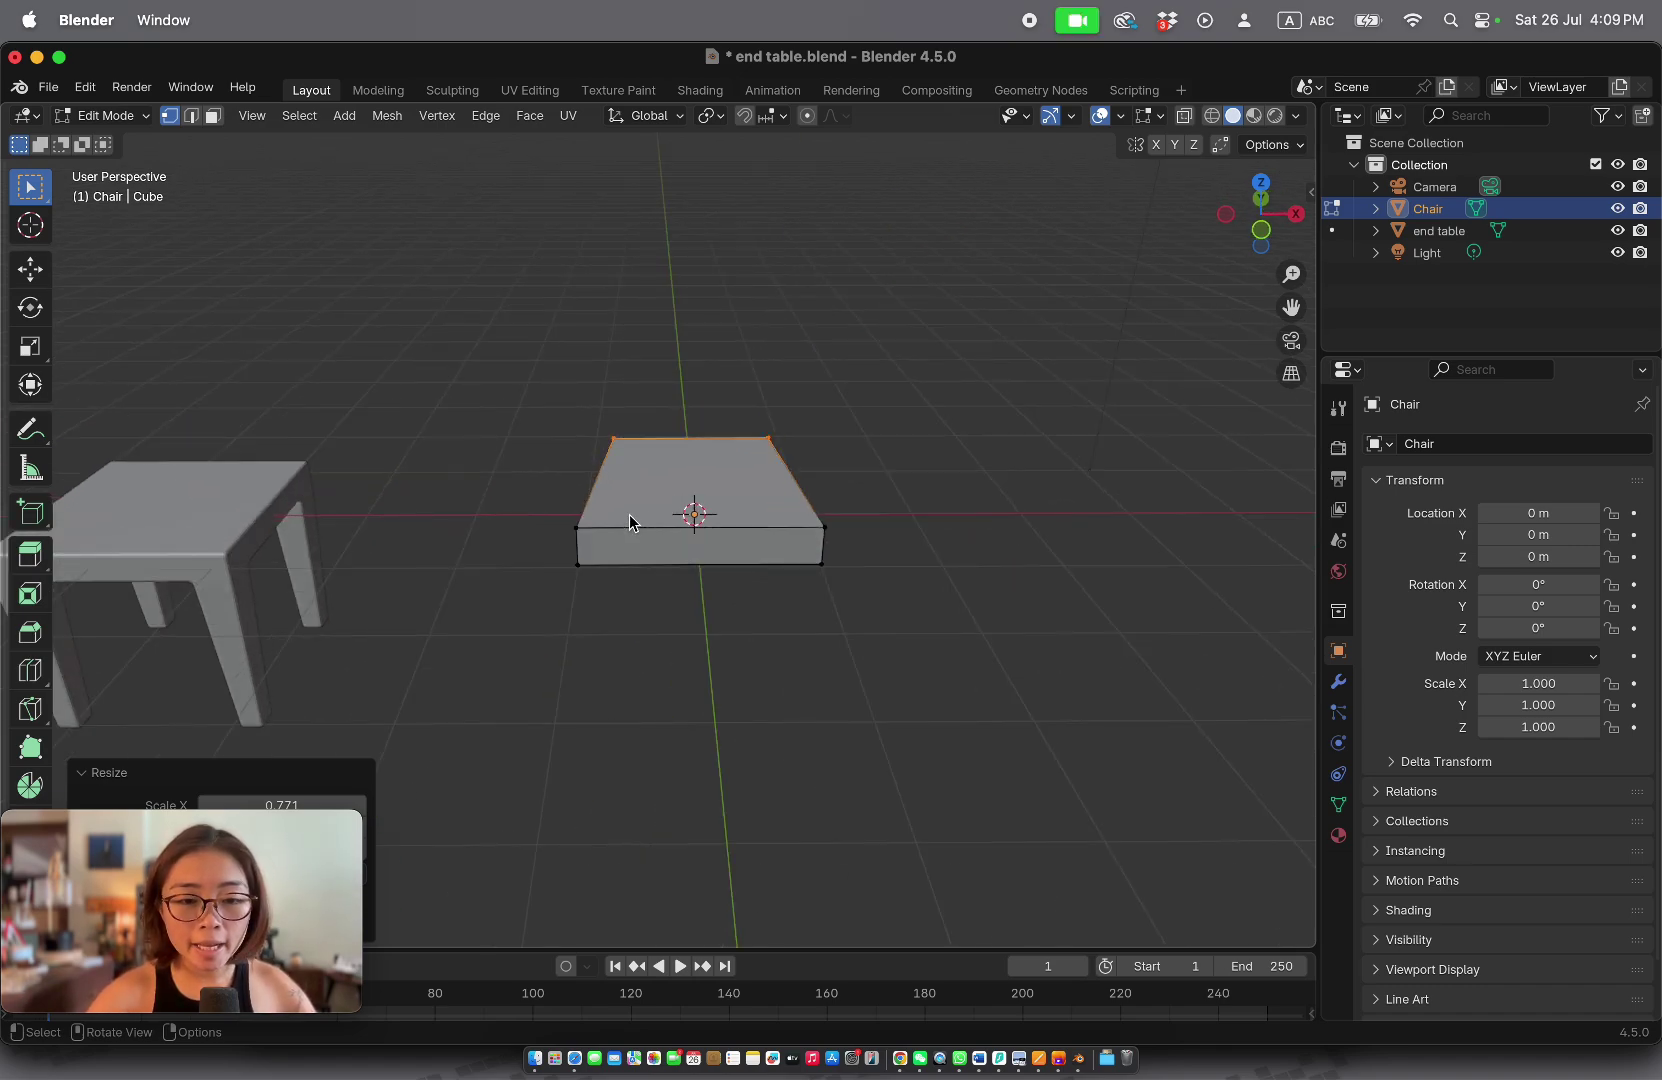
pyautogui.hotkey('ctrl', 'r')
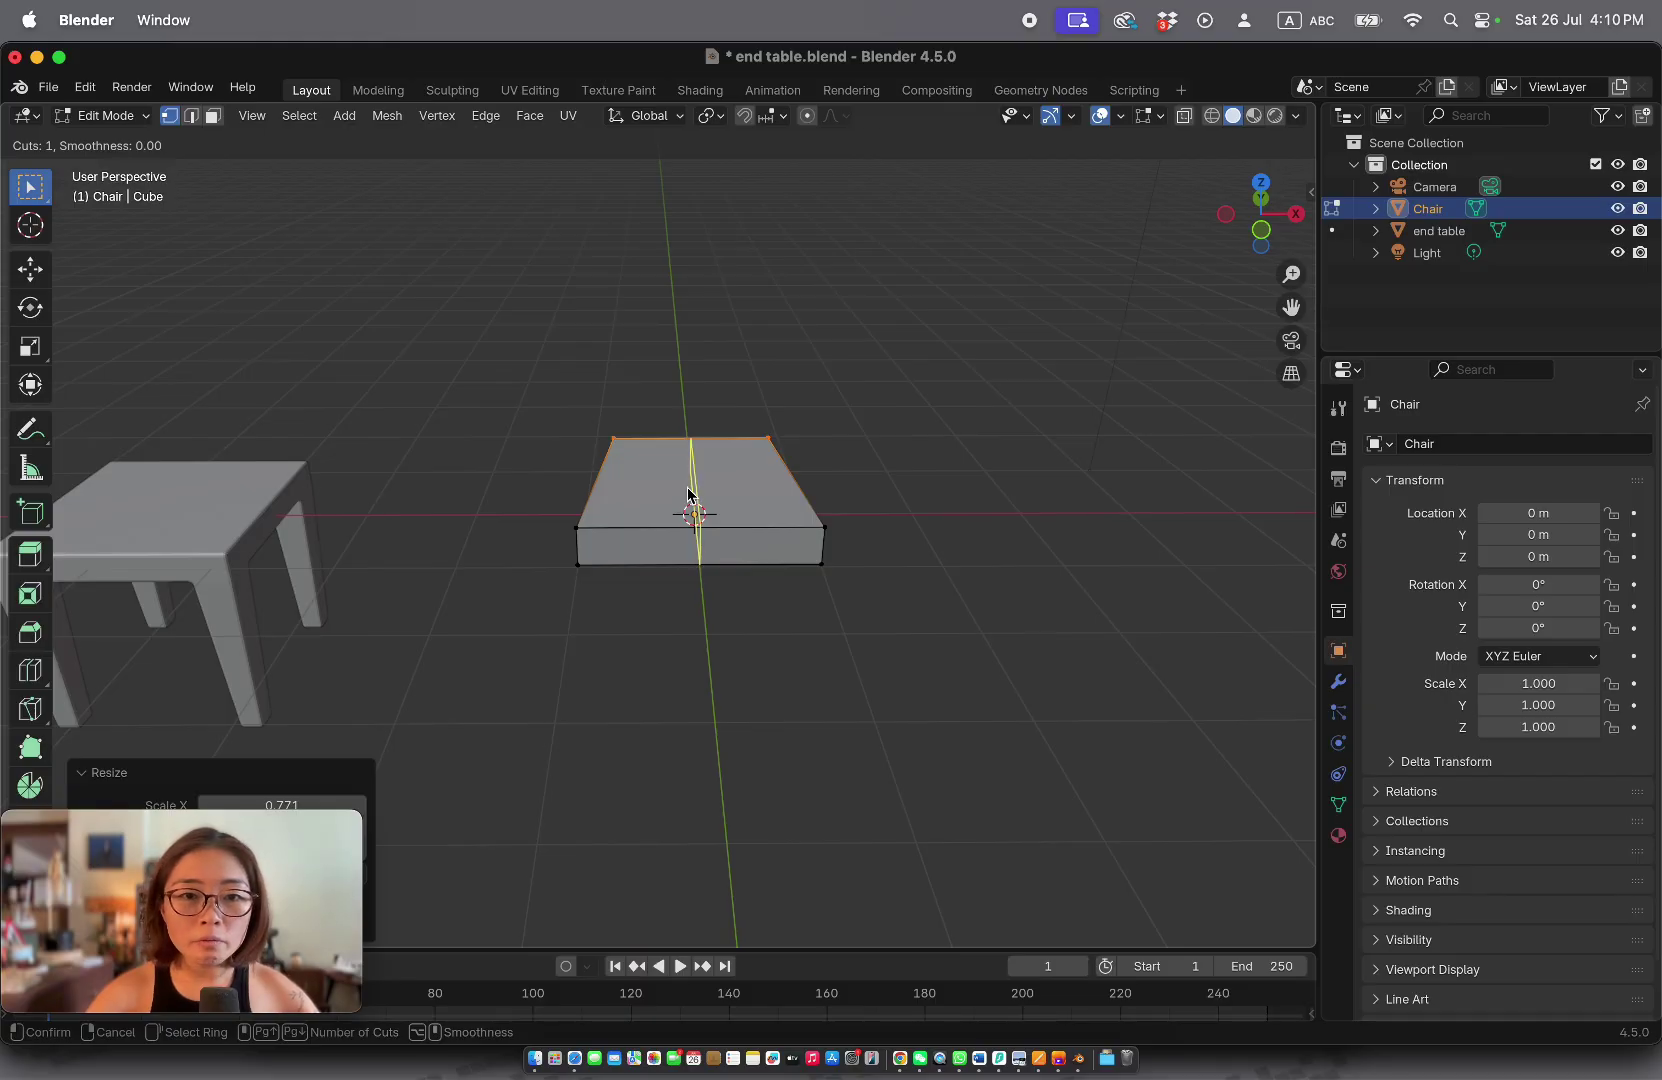
pyautogui.scroll(2, 686, 493)
pyautogui.scroll(-2, 686, 493)
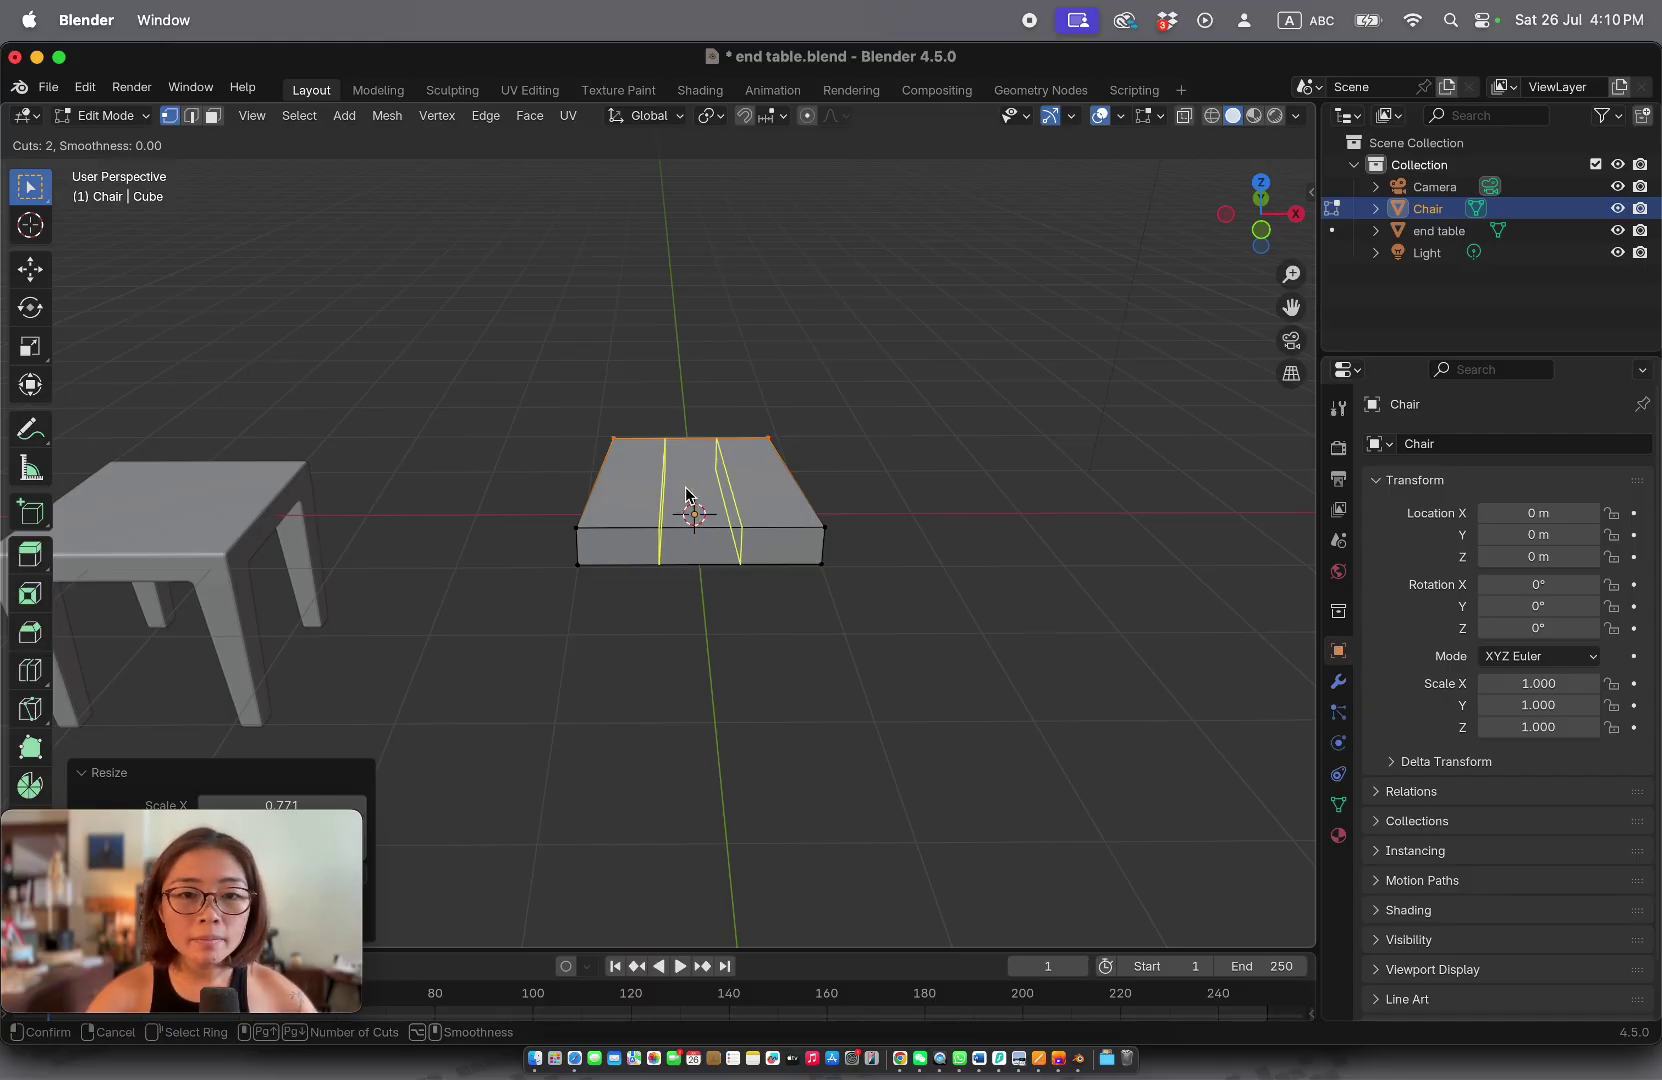
pyautogui.scroll(1, 686, 493)
pyautogui.click(686, 493)
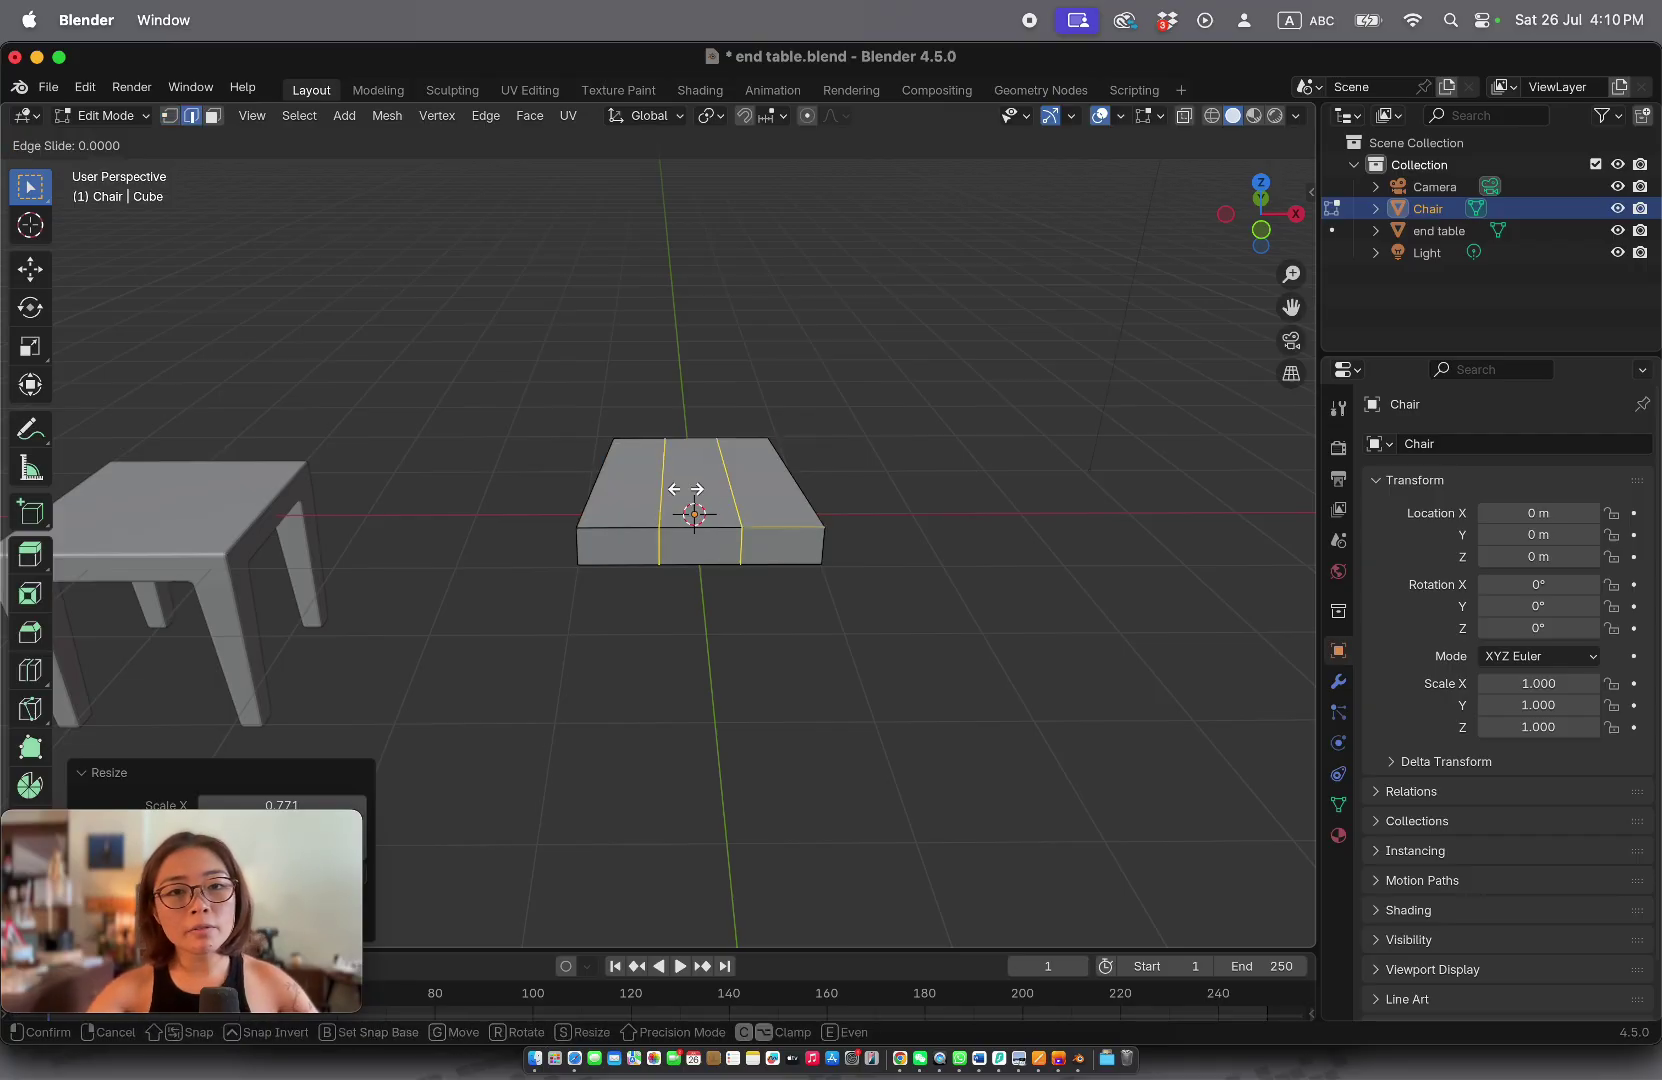
pyautogui.rightClick(685, 489)
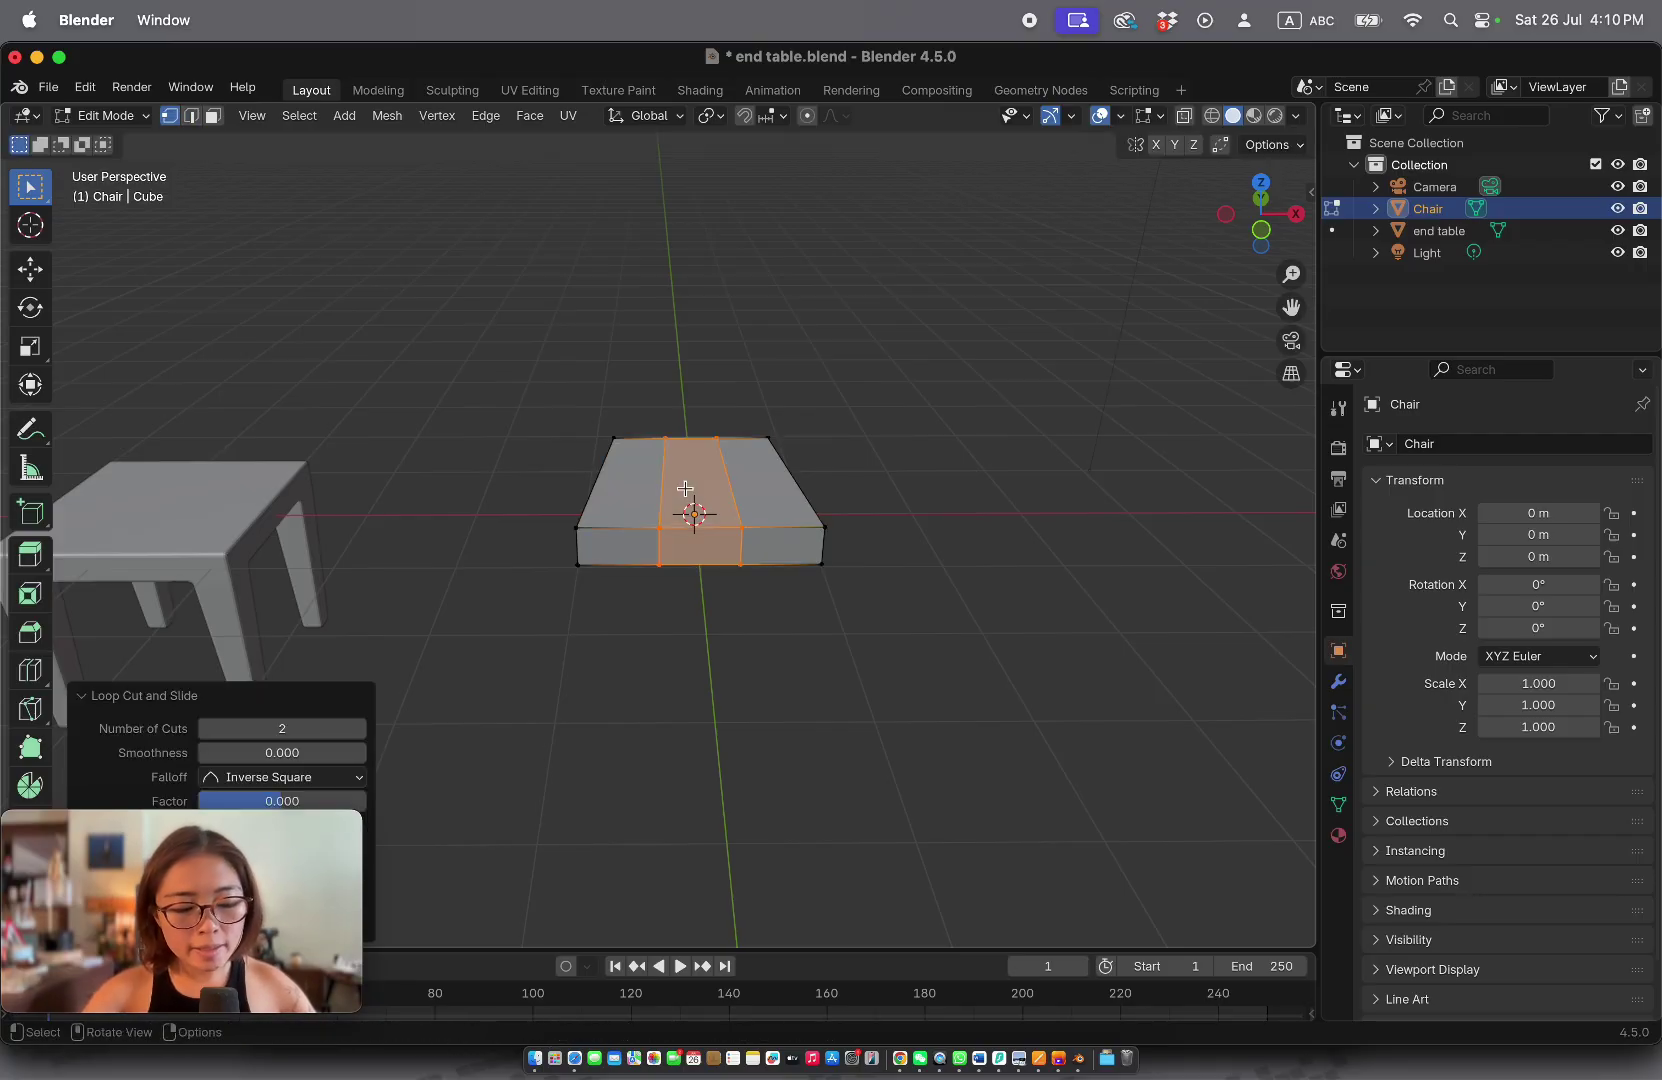
# Step: Scale the two front-to-back loop cuts along X to about 2.235, toward the seat's side edges, and show the seat in top view
pyautogui.press('s')
pyautogui.press('x')
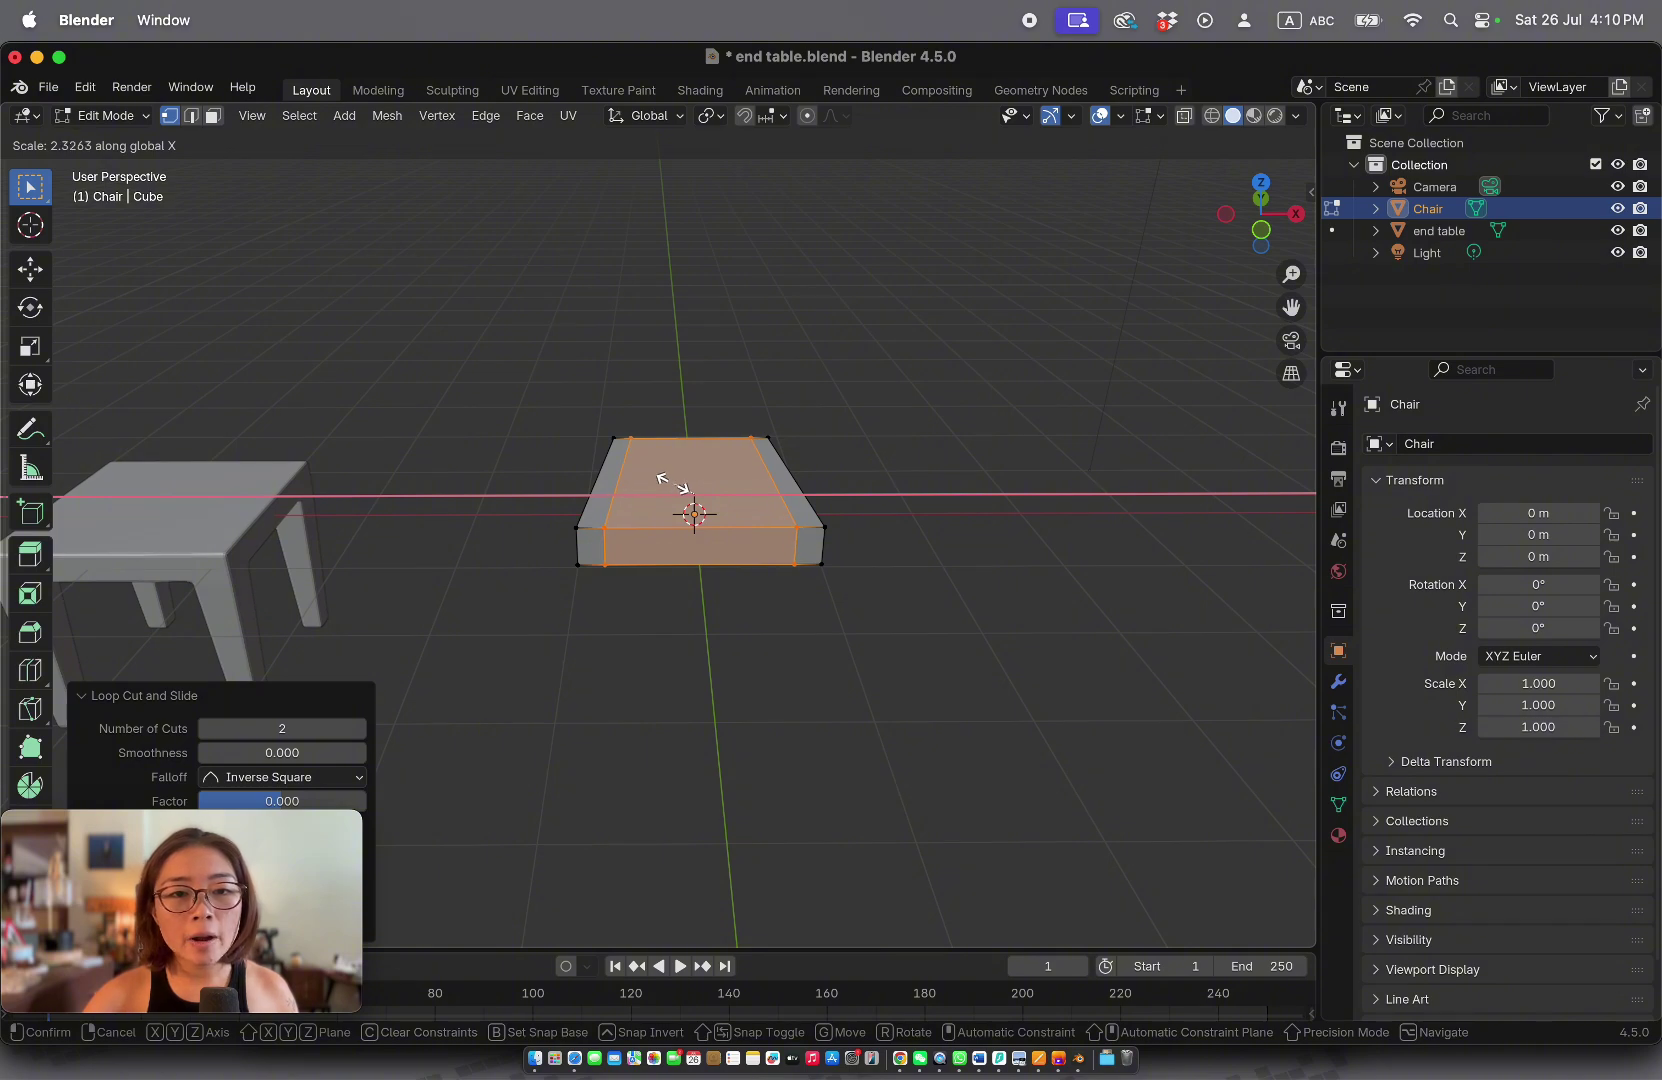
pyautogui.click(674, 484)
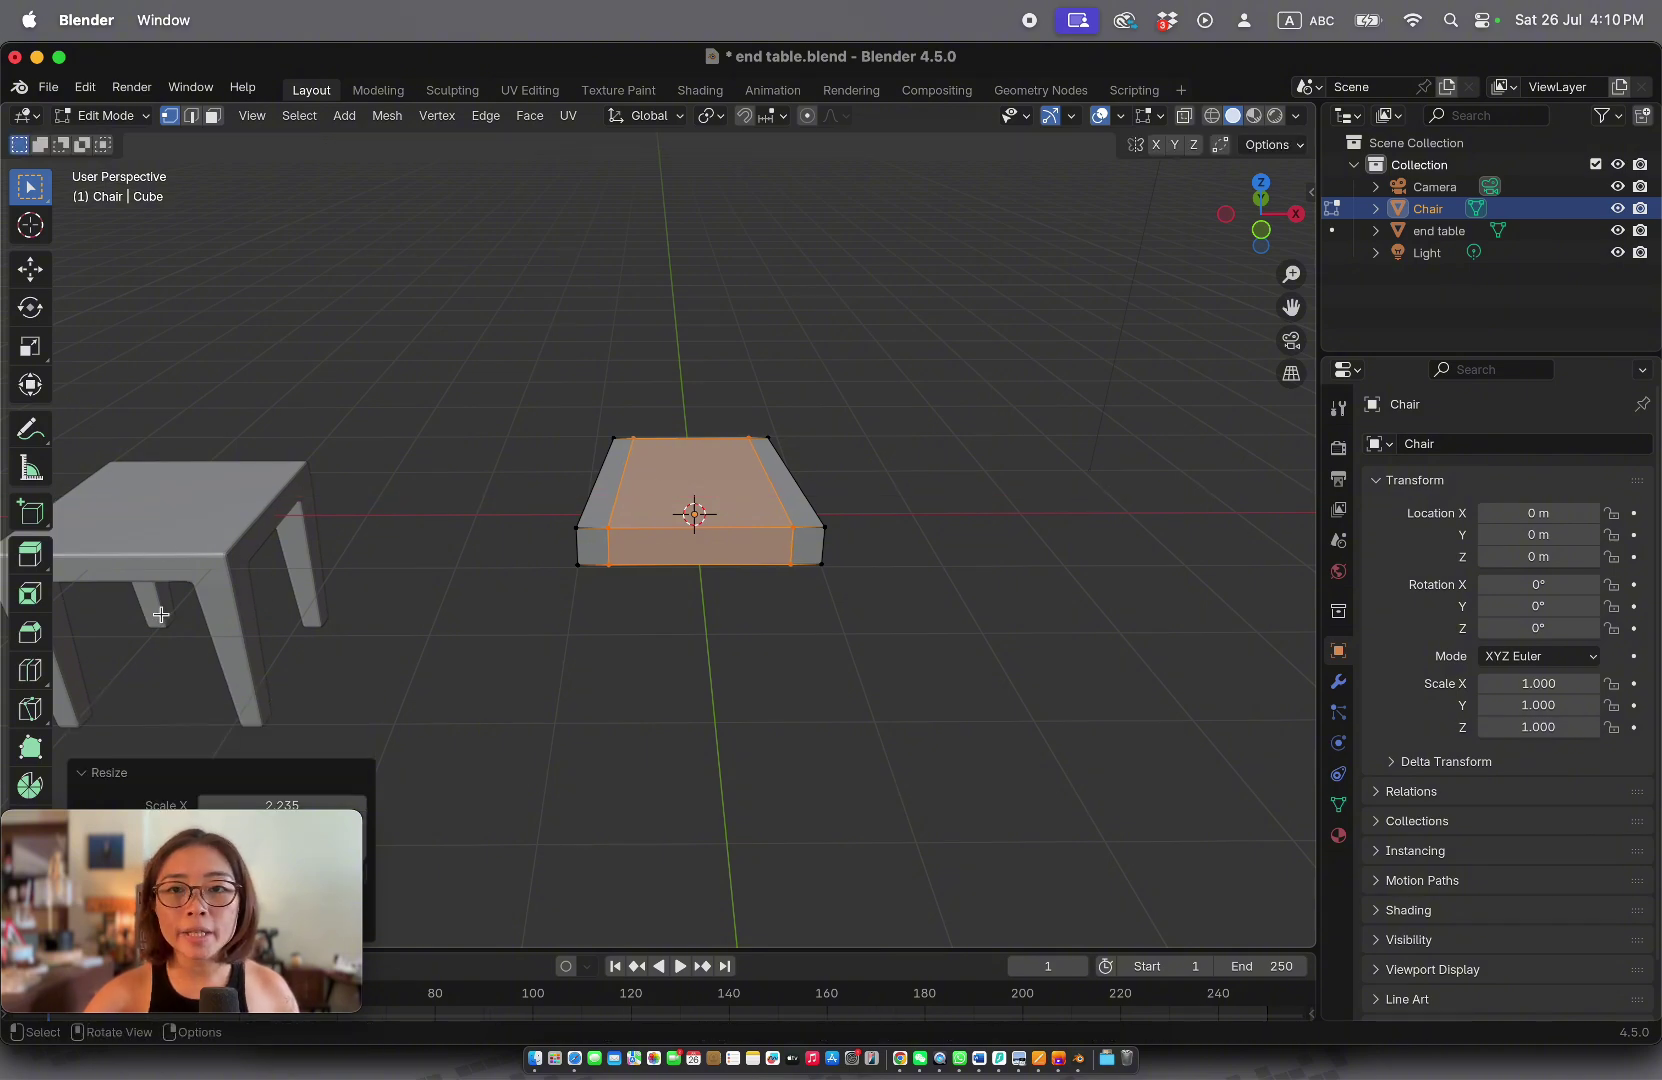
pyautogui.press('KP_7')
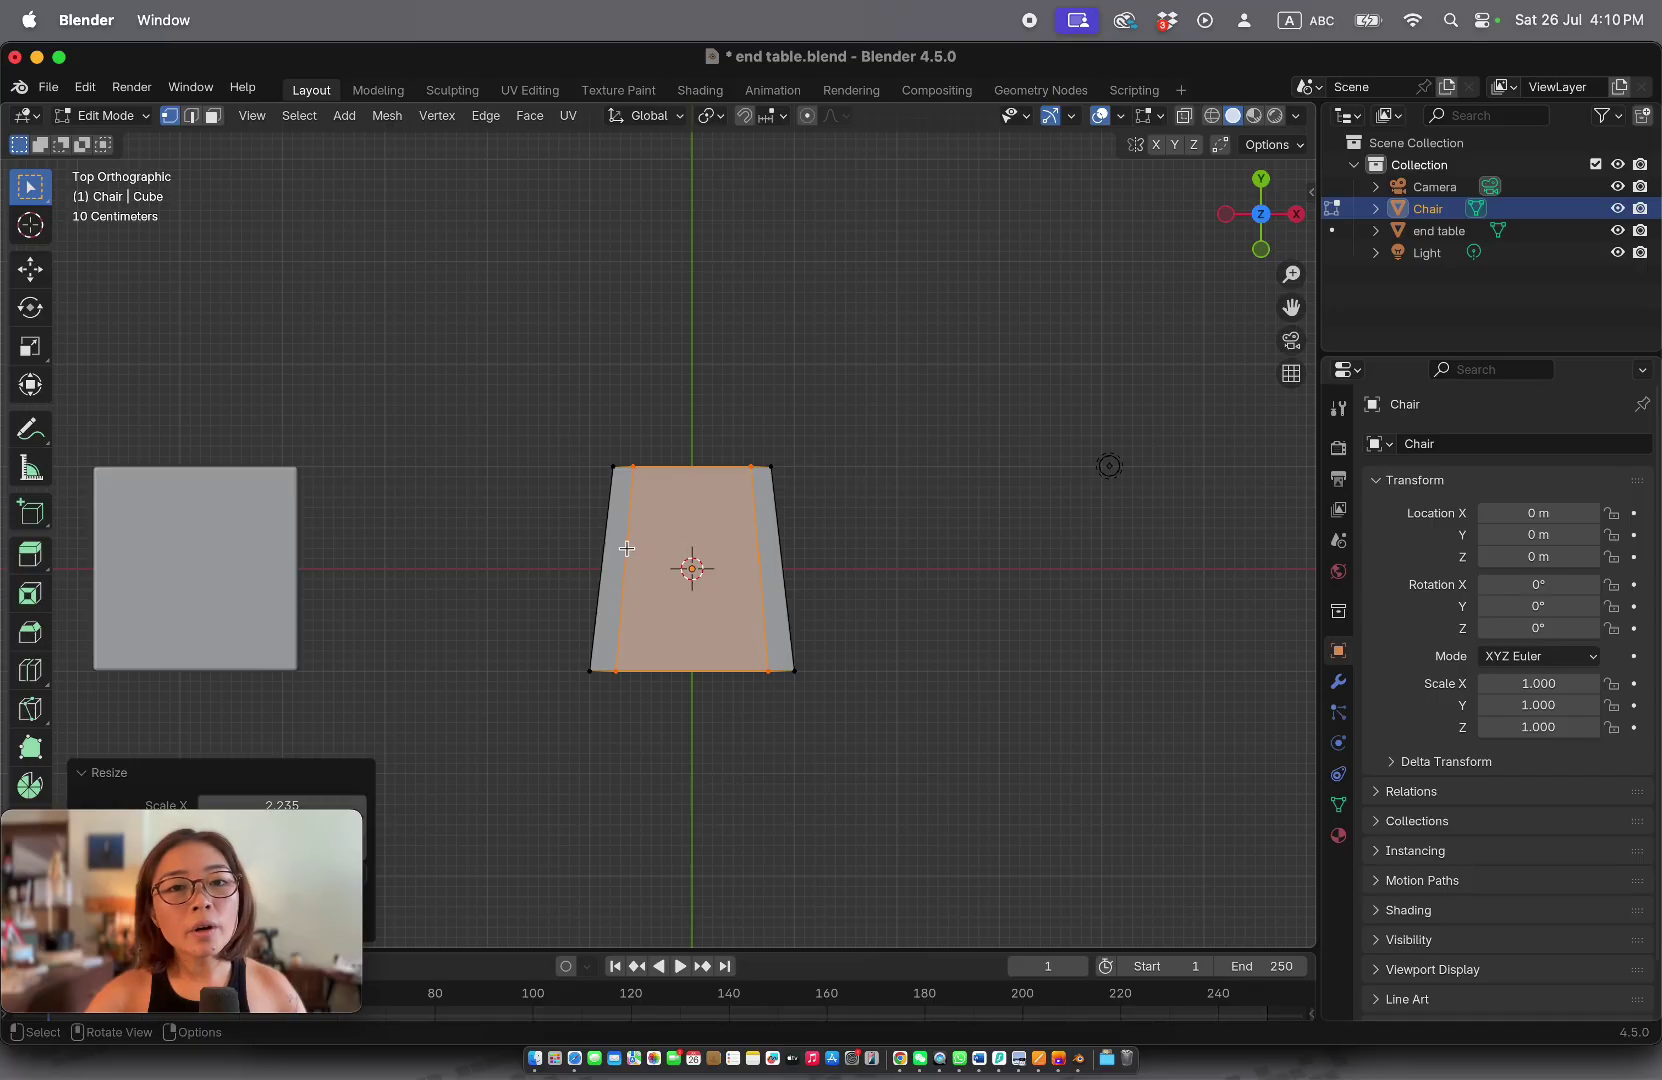
# Step: Try adding two crosswise loop cuts to the seat and scaling them apart along Y, and undo the cuts
pyautogui.hotkey('ctrl', 'r')
pyautogui.scroll(1, 656, 553)
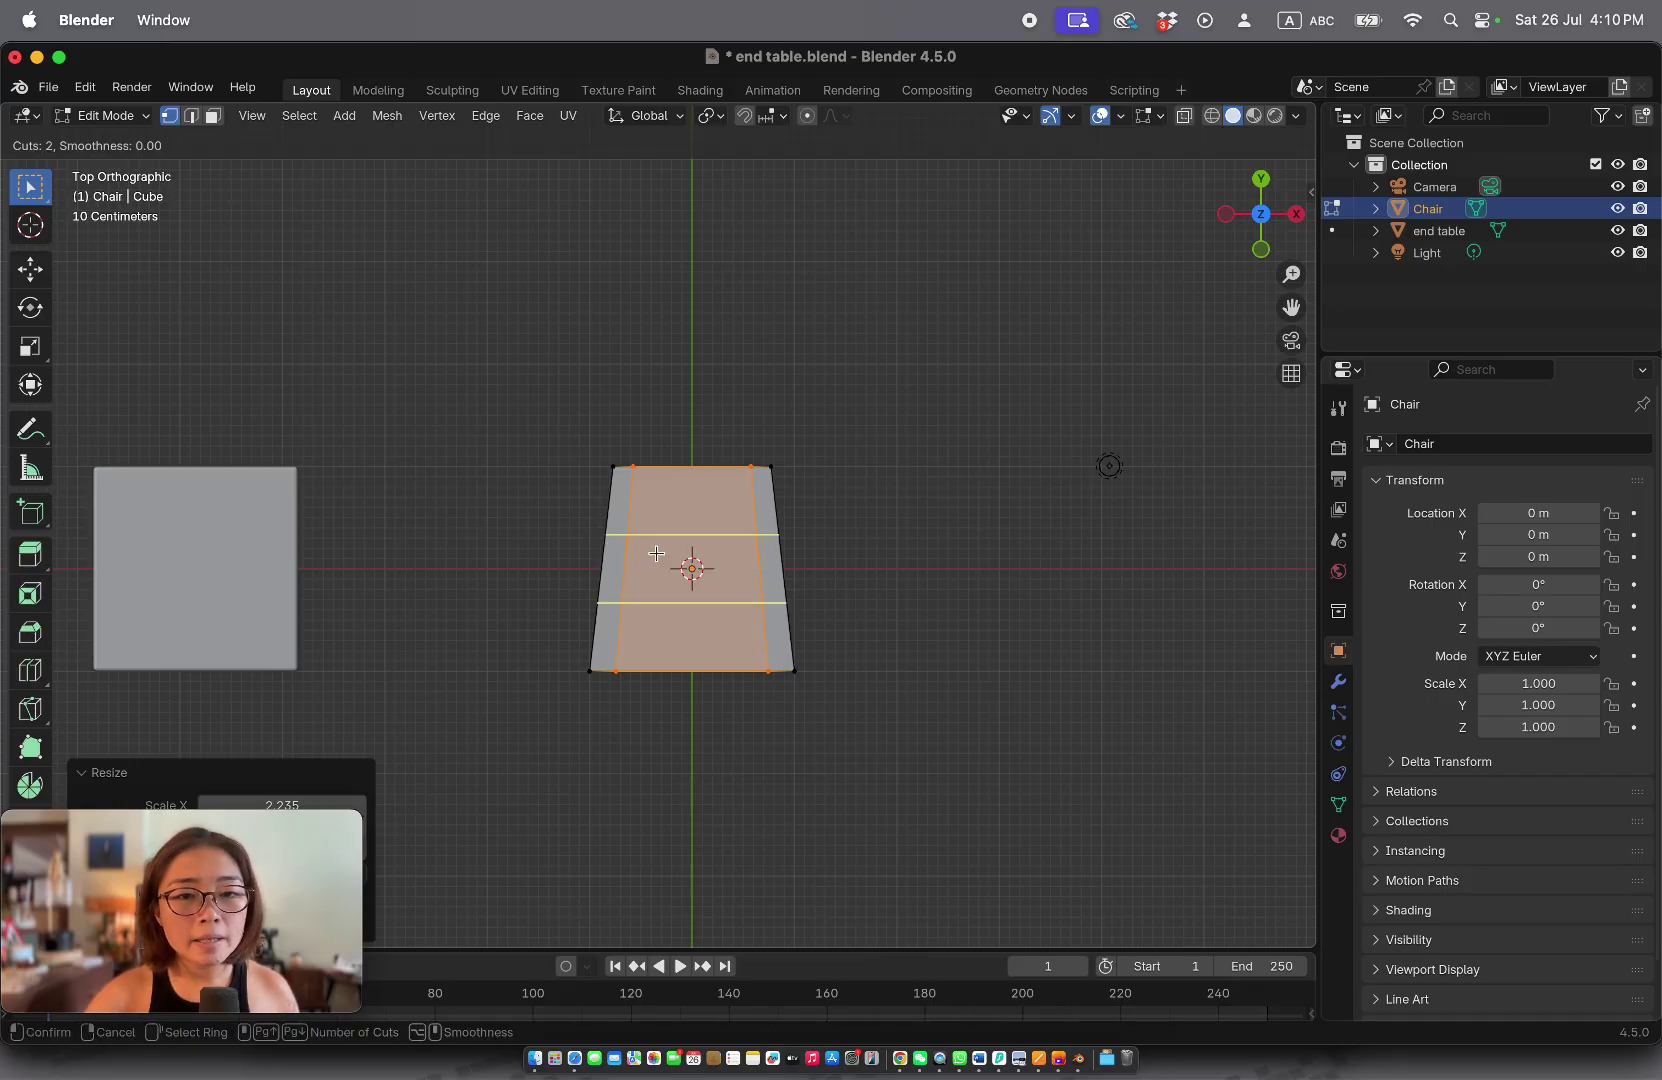
pyautogui.click(656, 553)
pyautogui.rightClick(656, 553)
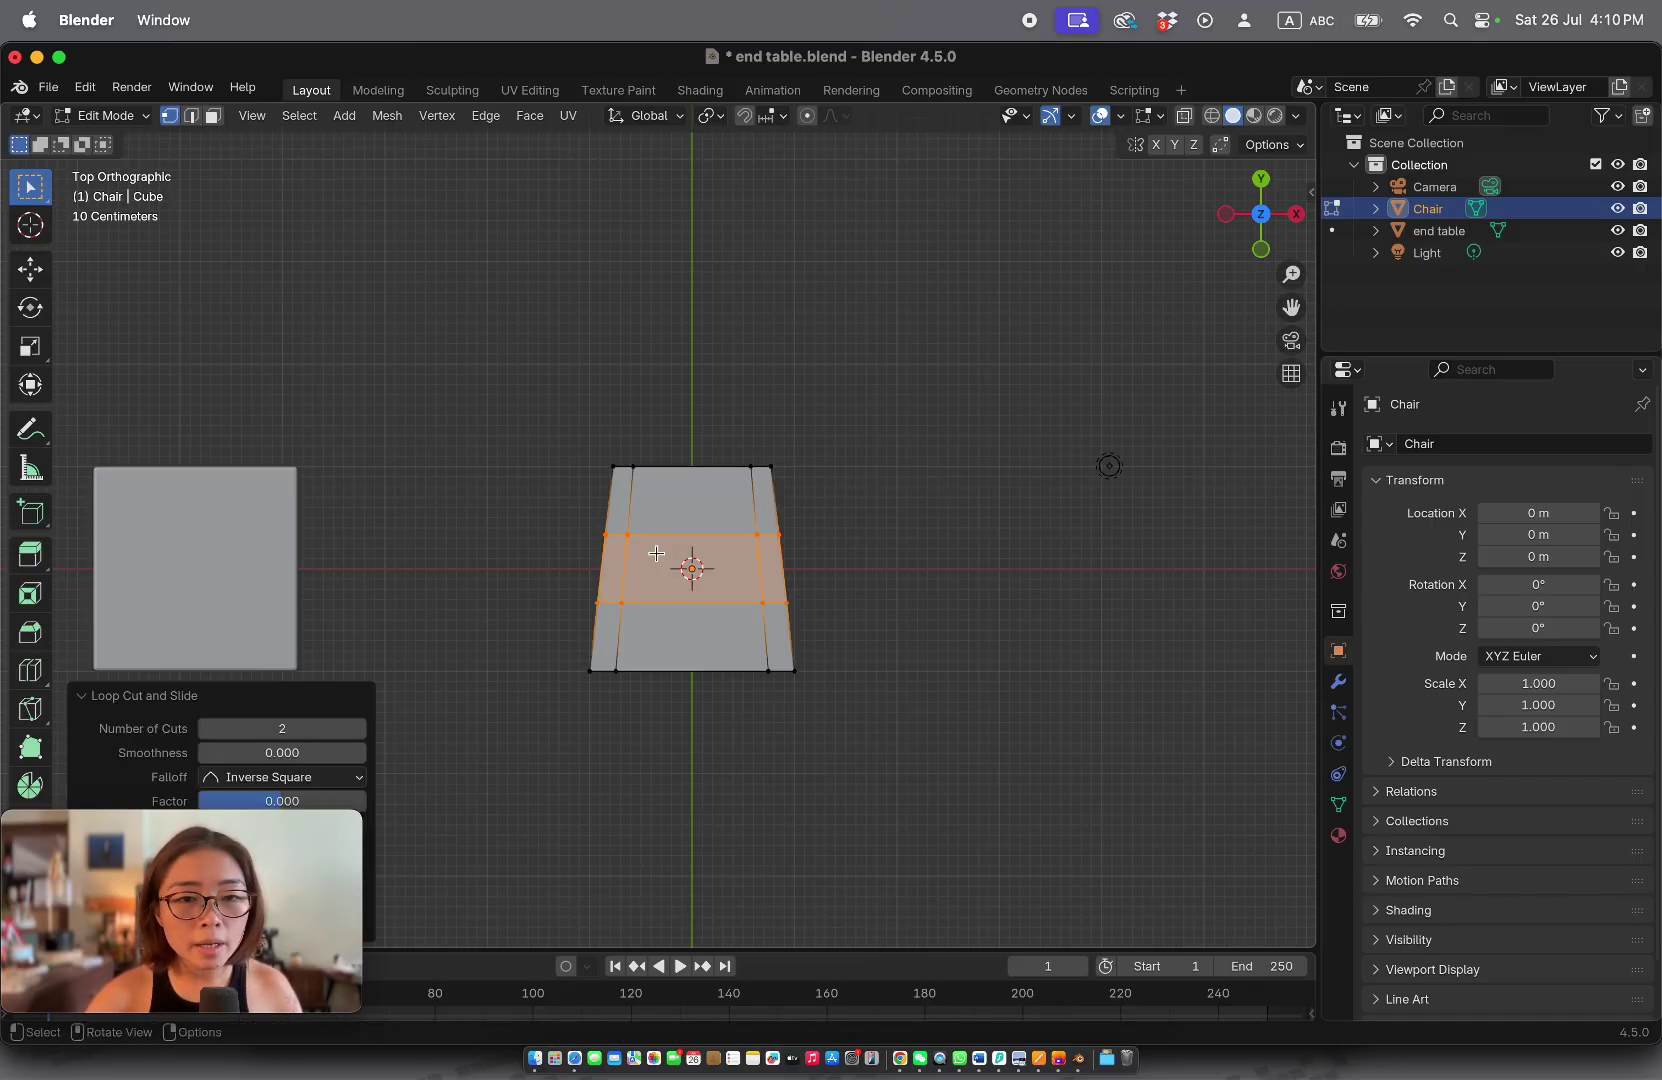
pyautogui.press('s')
pyautogui.press('z')
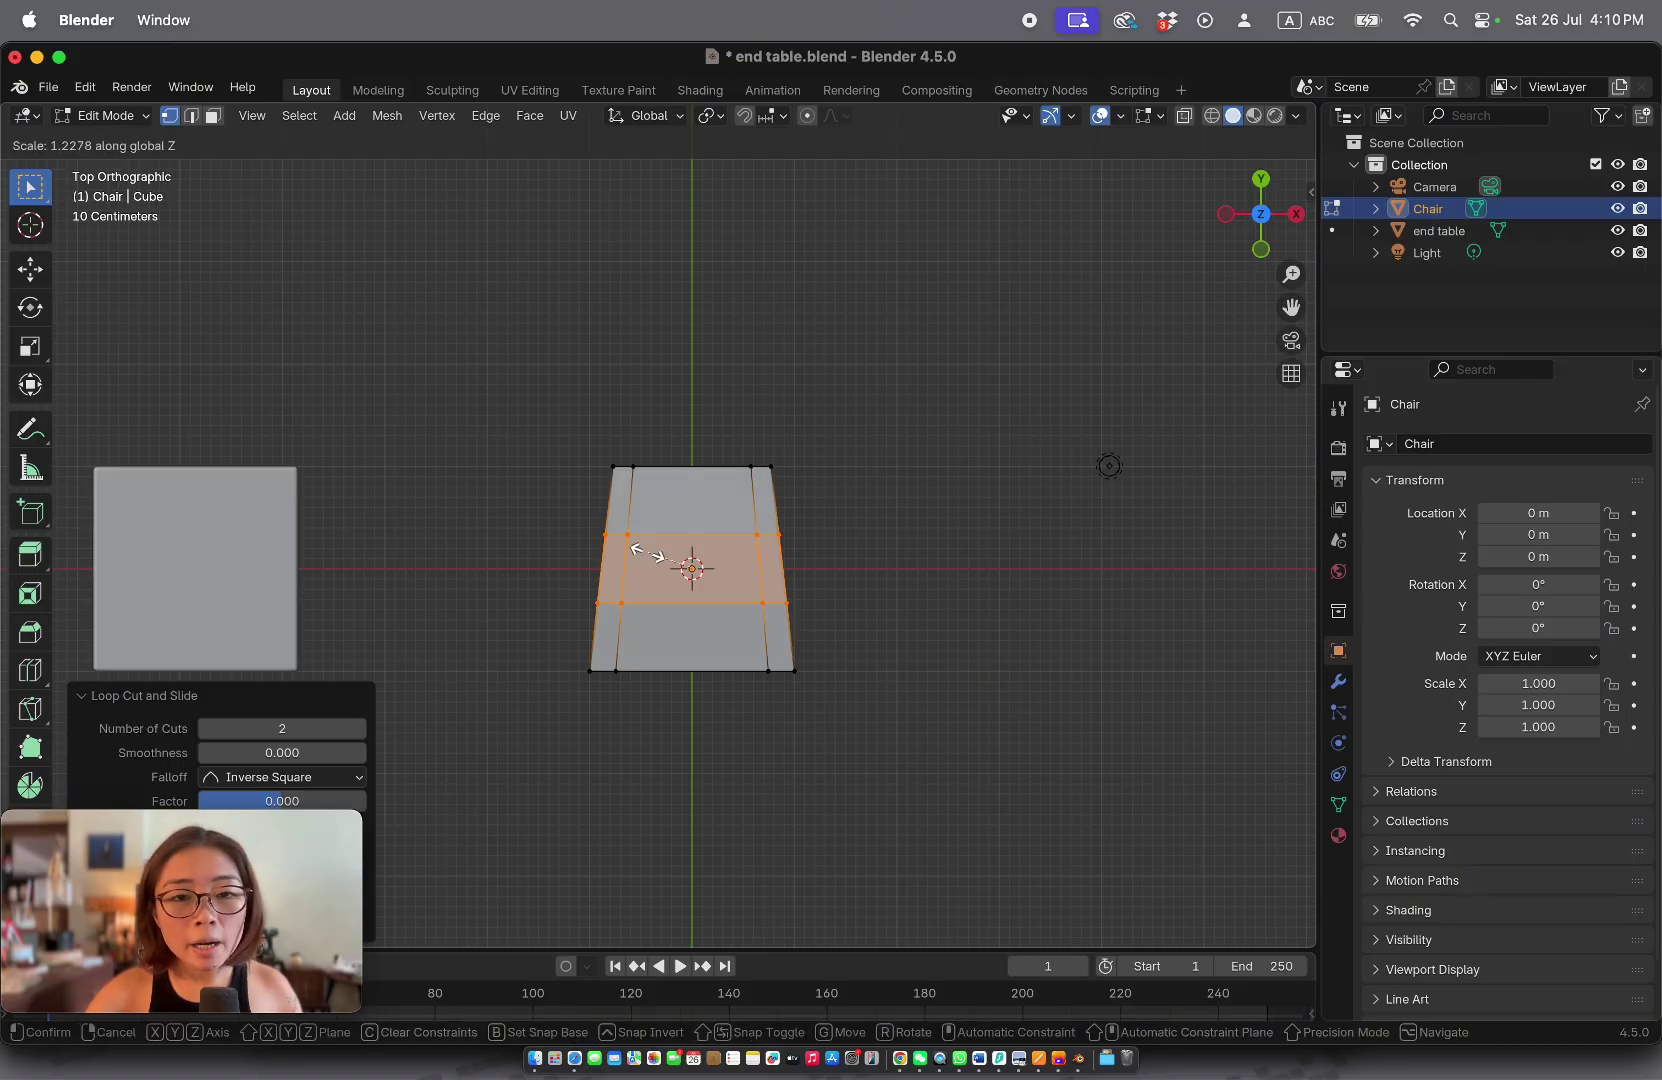
pyautogui.press('Escape')
pyautogui.press('s')
pyautogui.press('y')
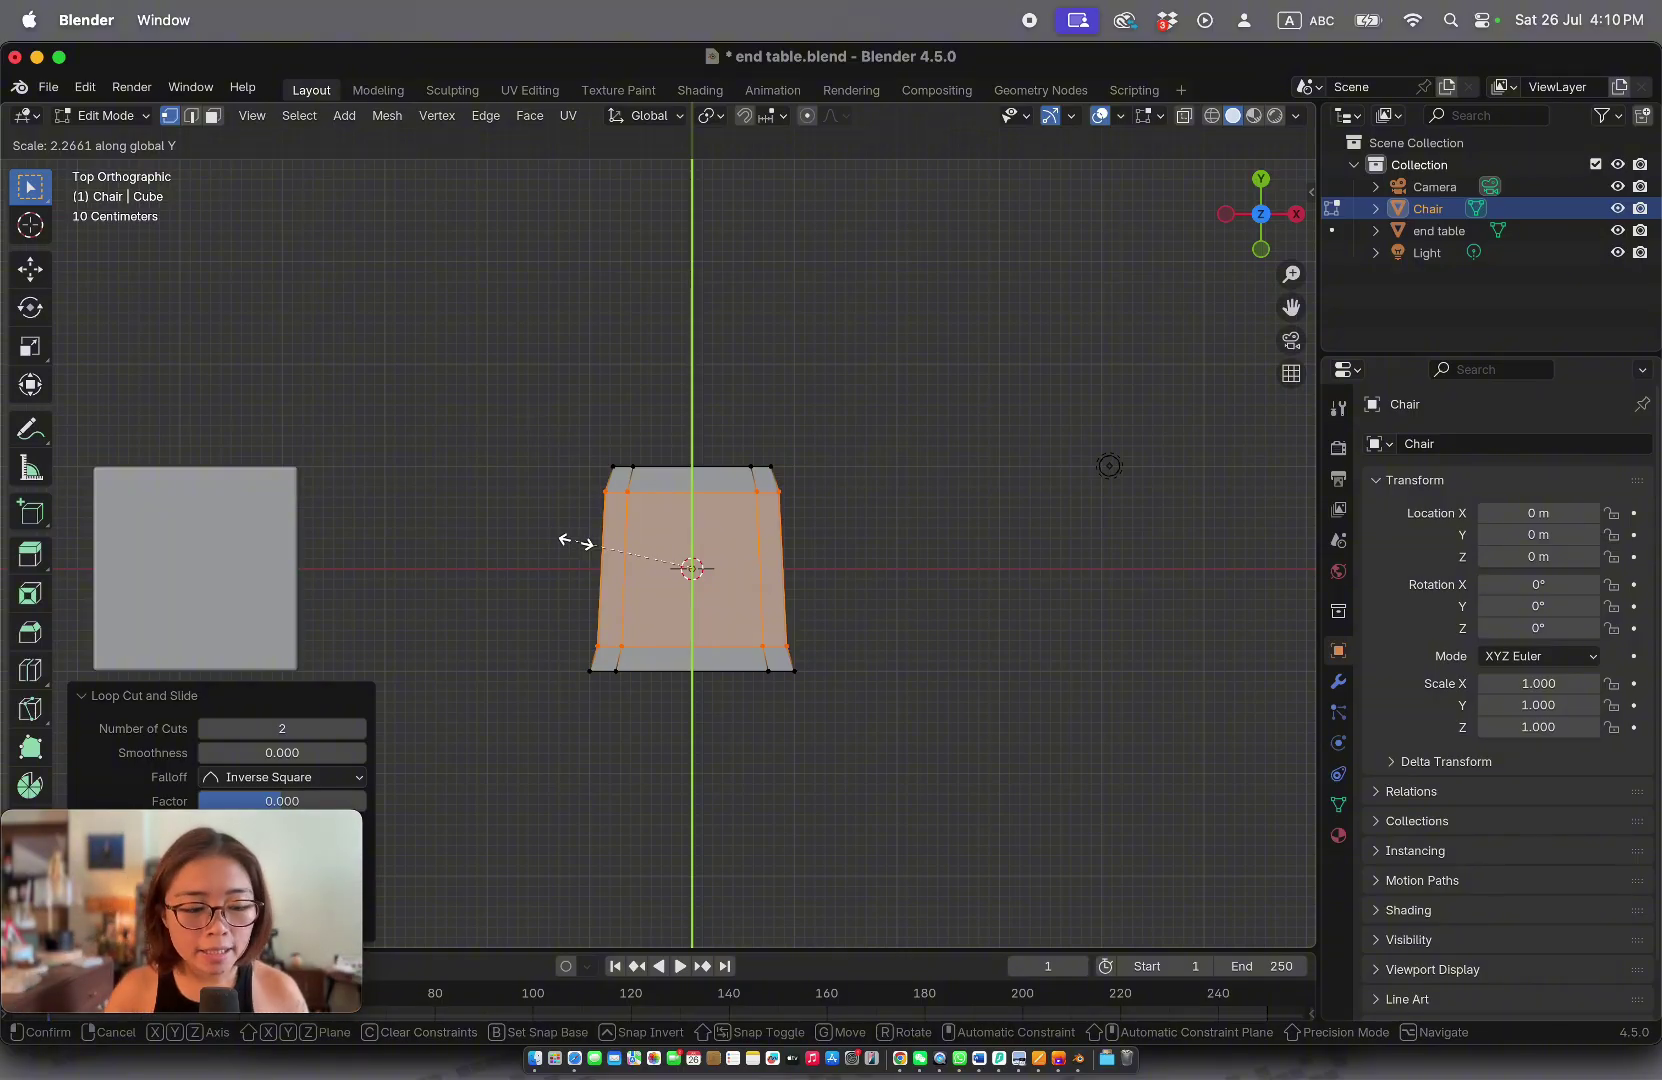
pyautogui.rightClick(576, 541)
pyautogui.press('super+z')
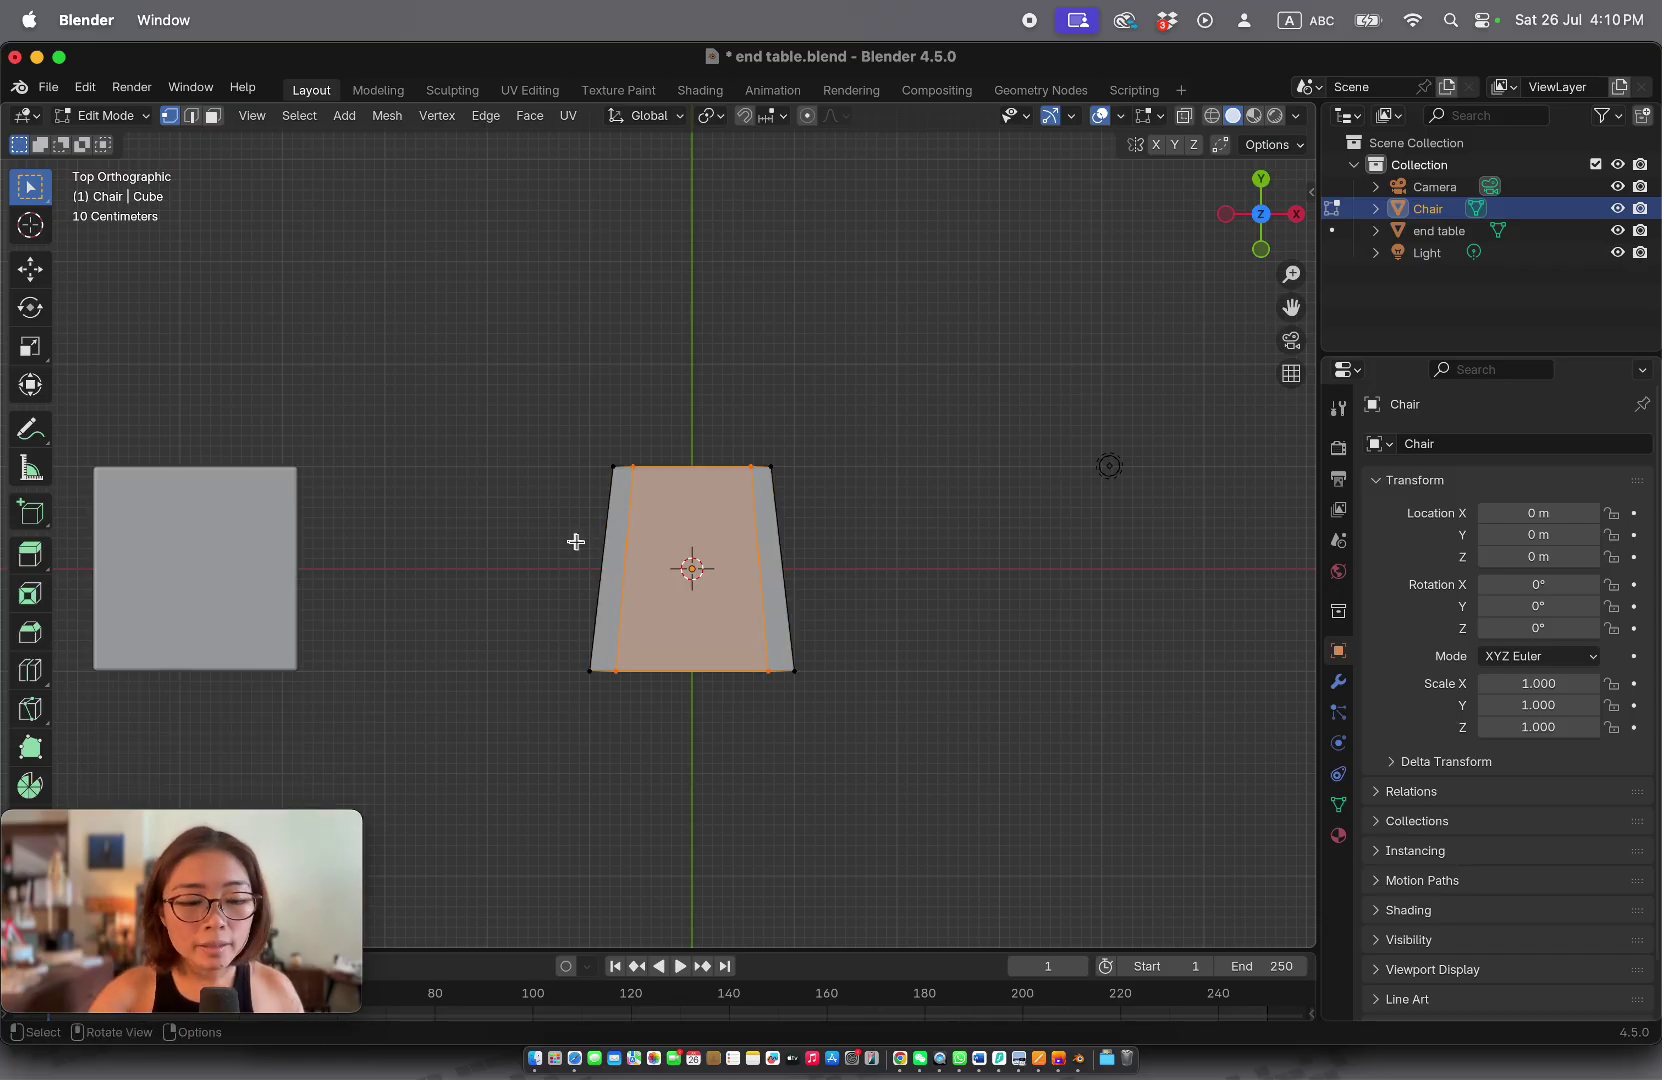
# Step: Add separate crosswise loop cuts near the seat's rear edge, with slide factor about 0.730, and near its front edge, about -0.648
pyautogui.hotkey('ctrl', 'r')
pyautogui.click(664, 556)
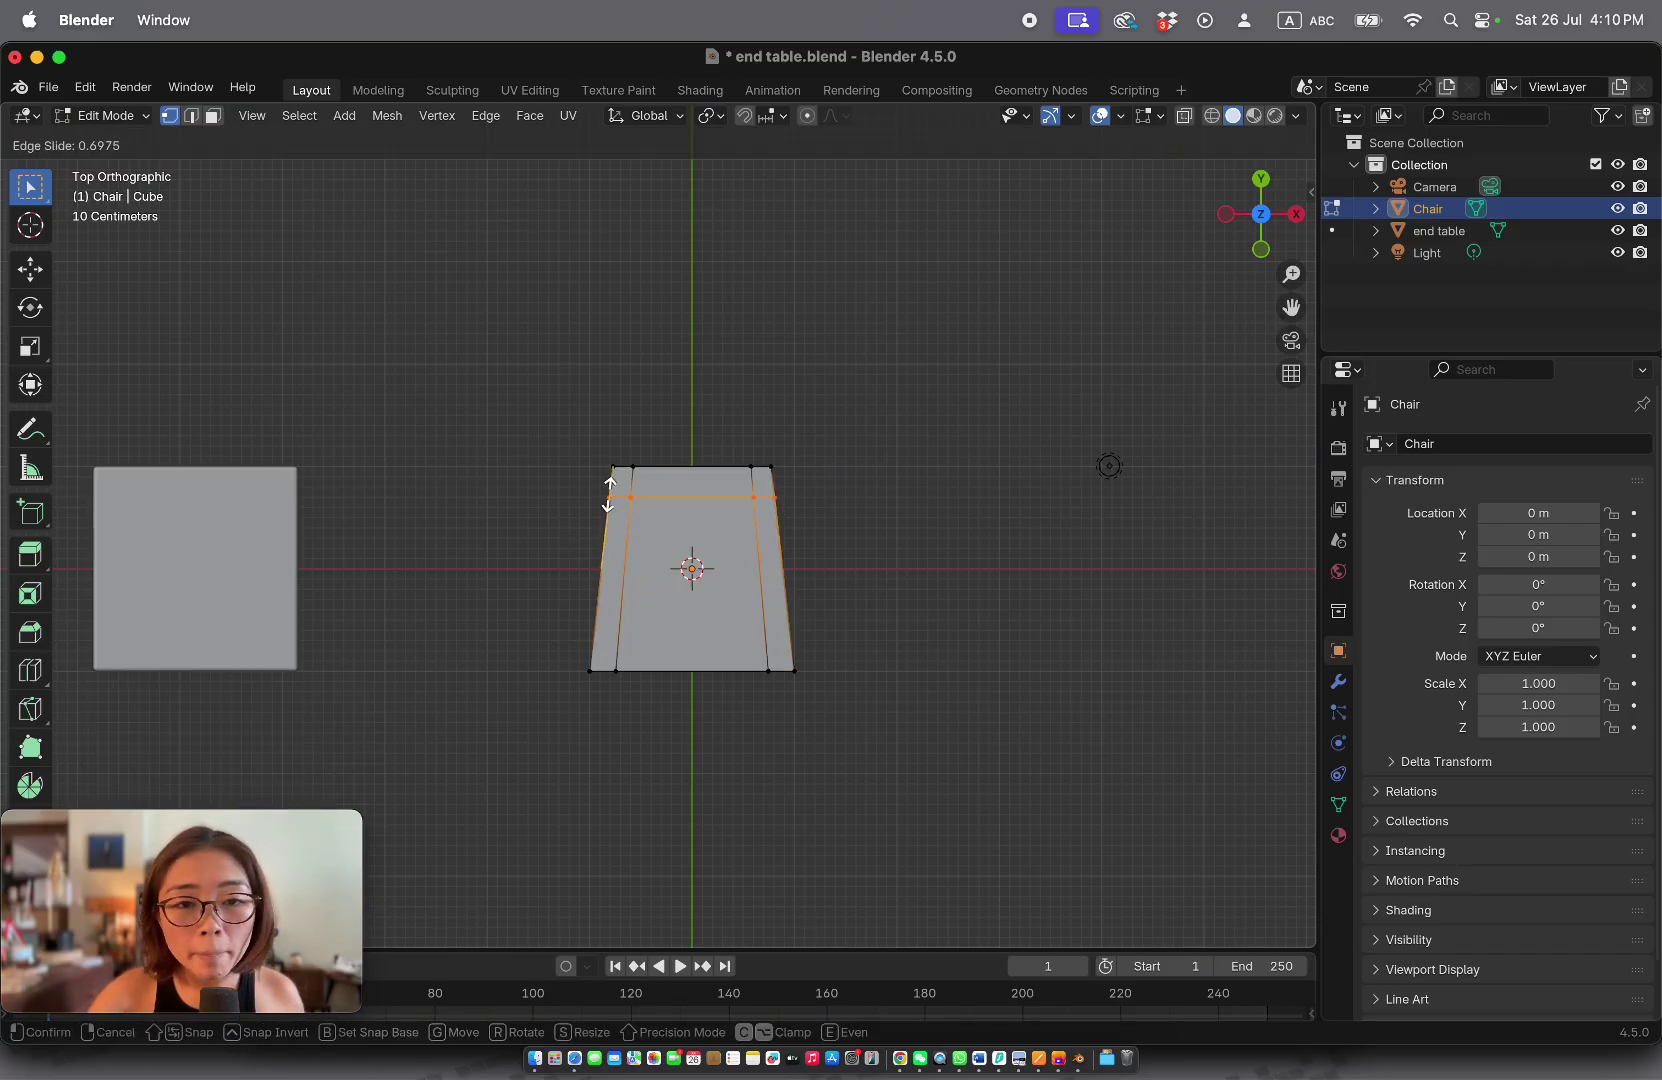
pyautogui.click(607, 497)
pyautogui.hotkey('ctrl', 'r')
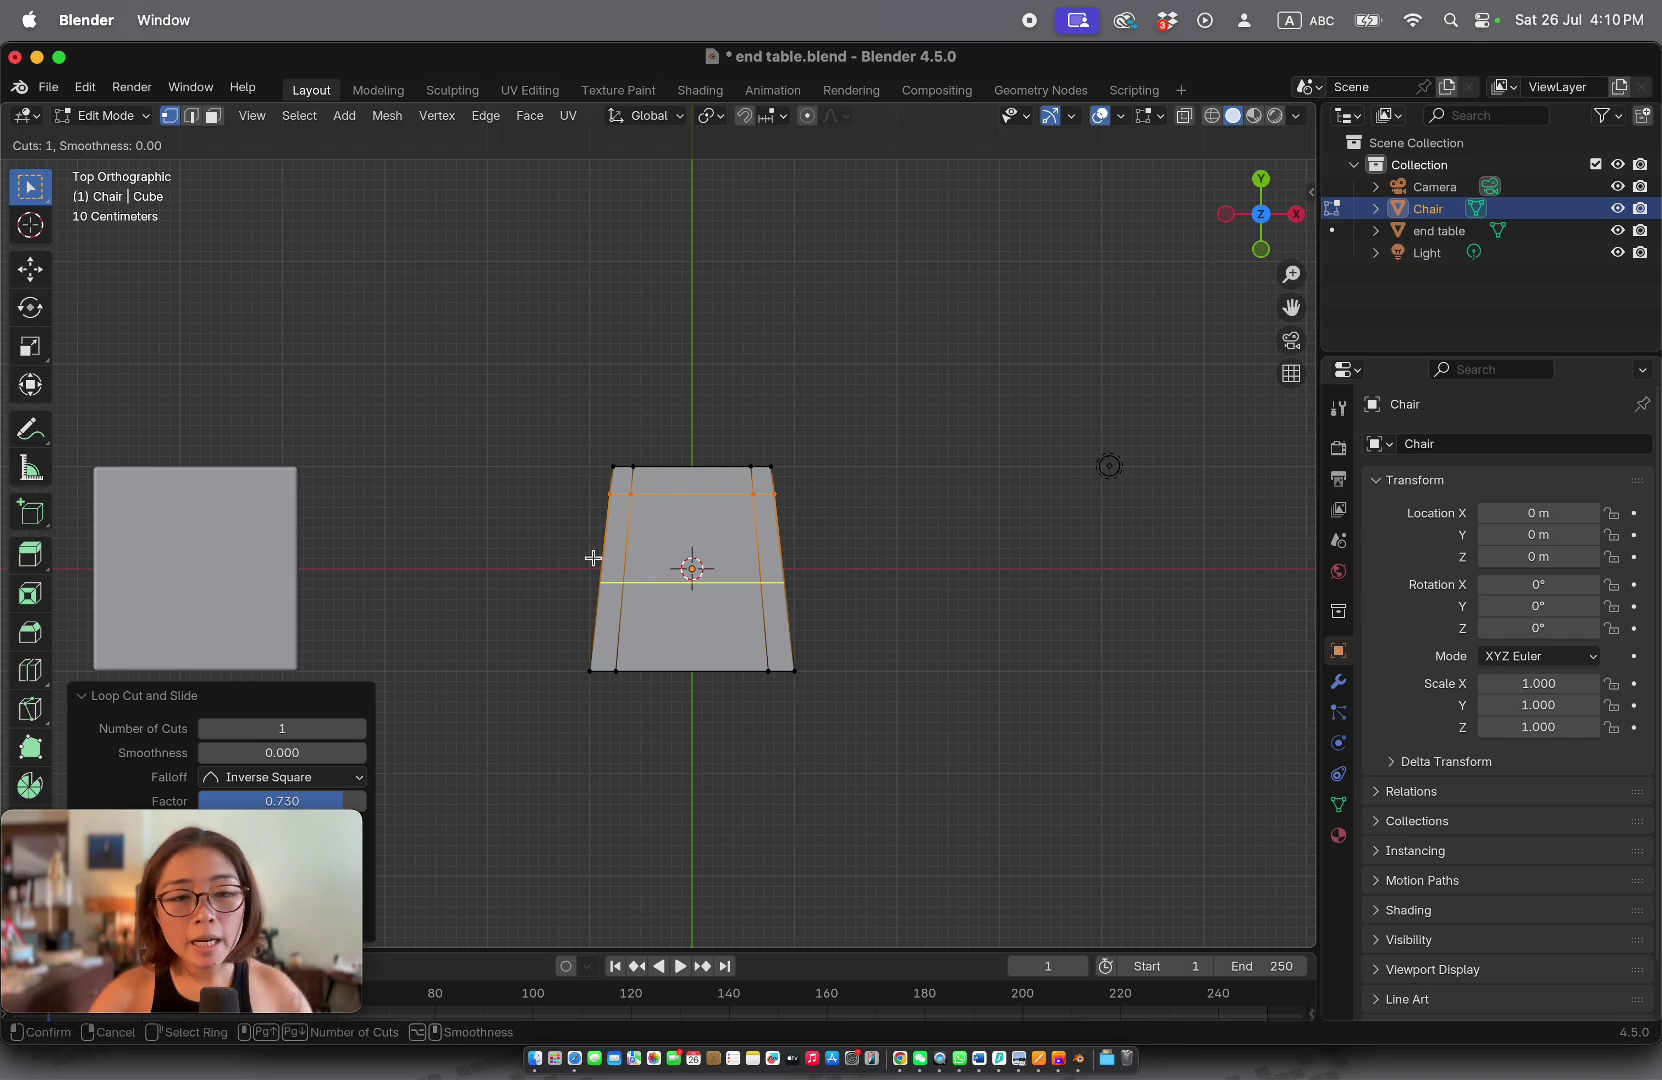
pyautogui.click(593, 557)
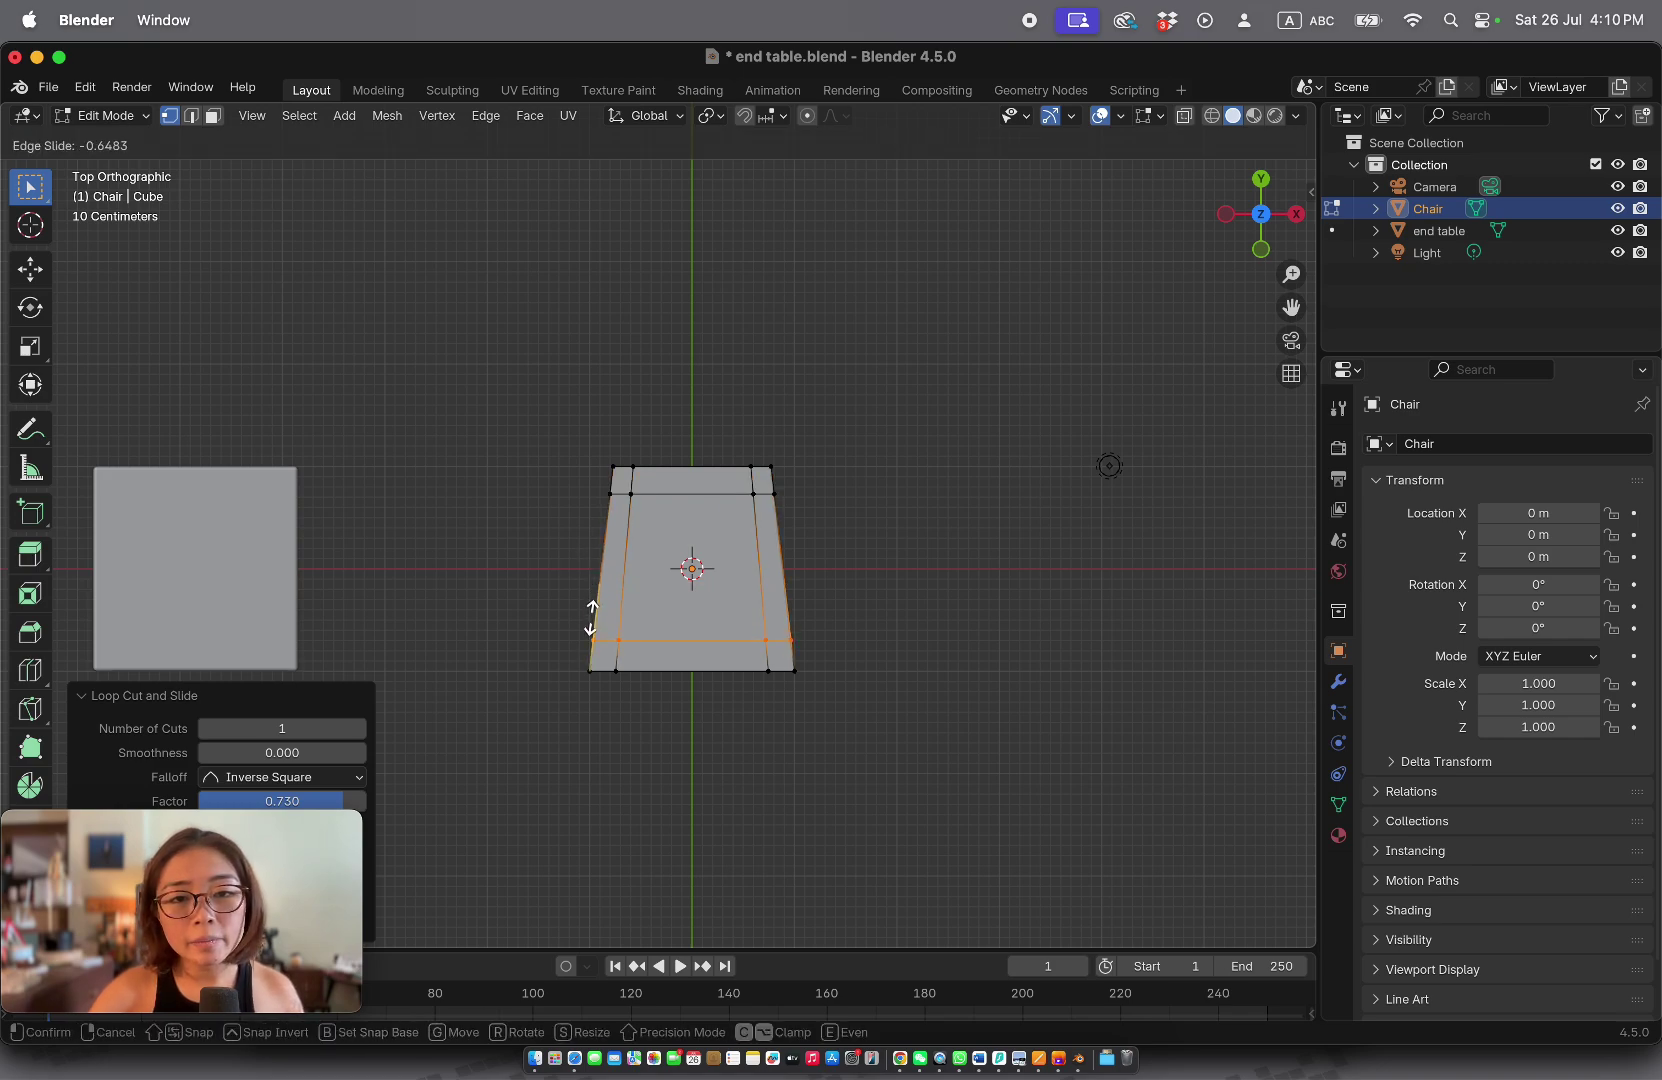
pyautogui.click(591, 617)
# Step: Switch to face selection and select all four corner faces on the underside of the seat
pyautogui.press('KP_1')
pyautogui.scroll(-10, 590, 617)
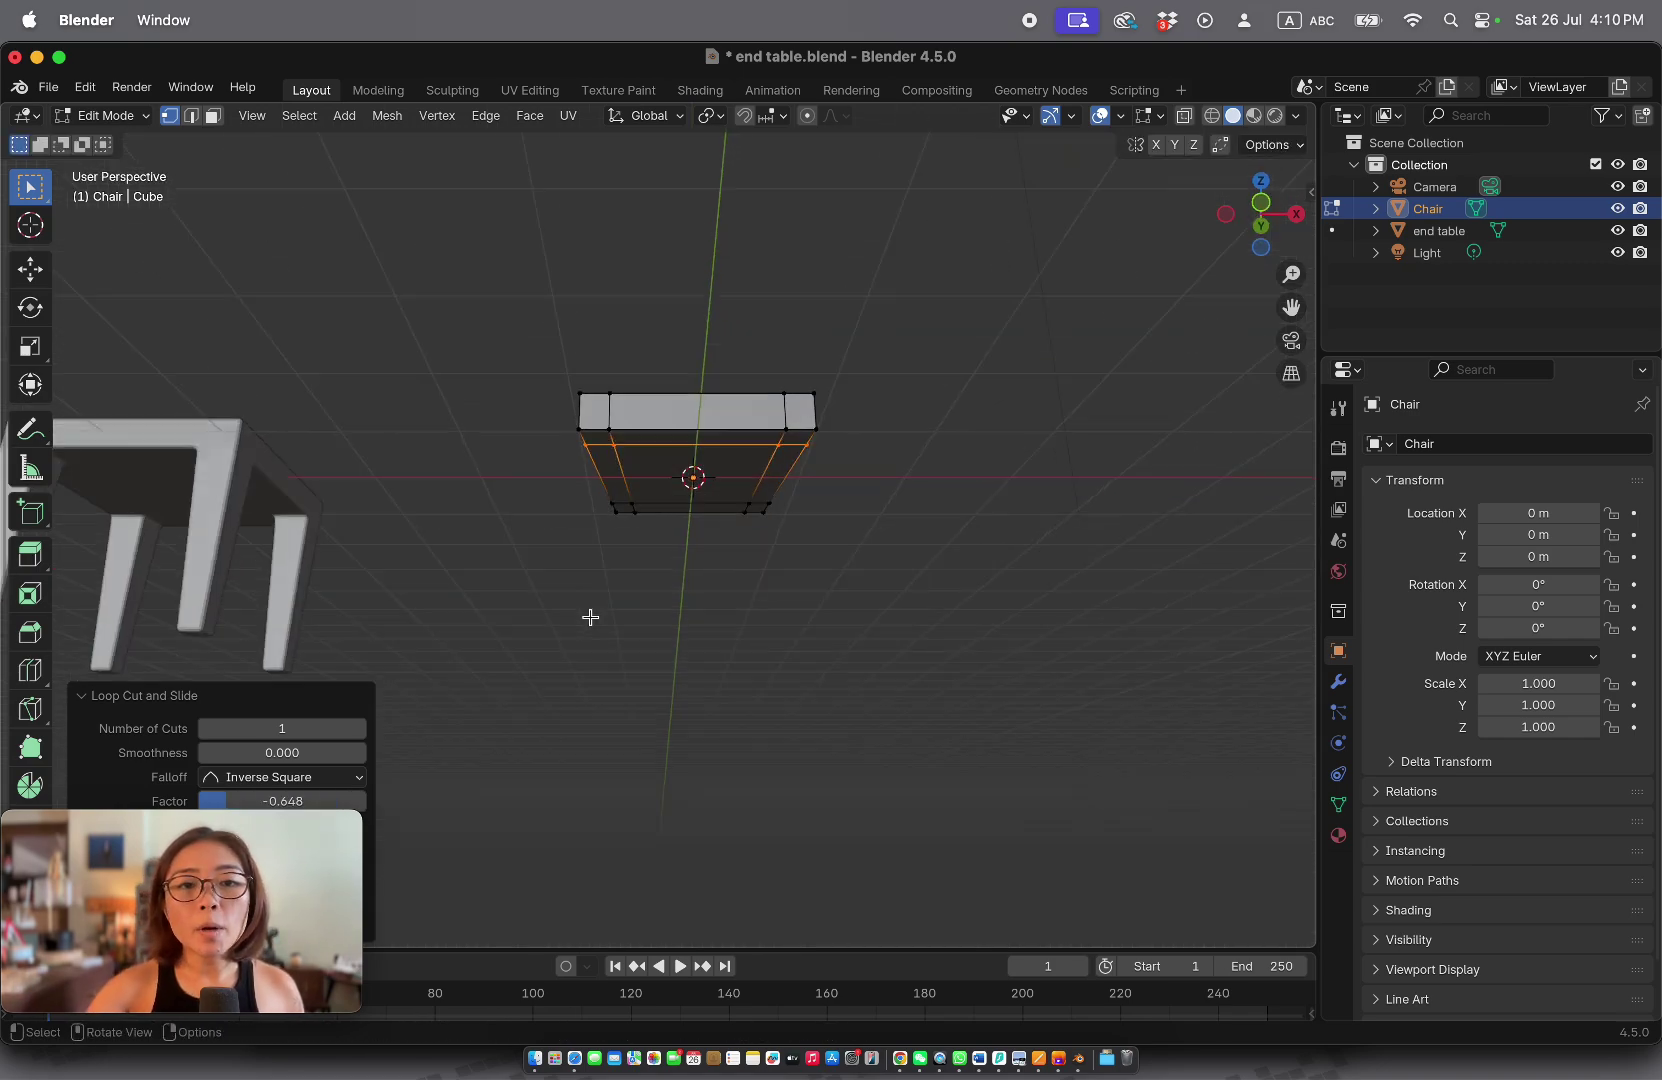
pyautogui.press('3')
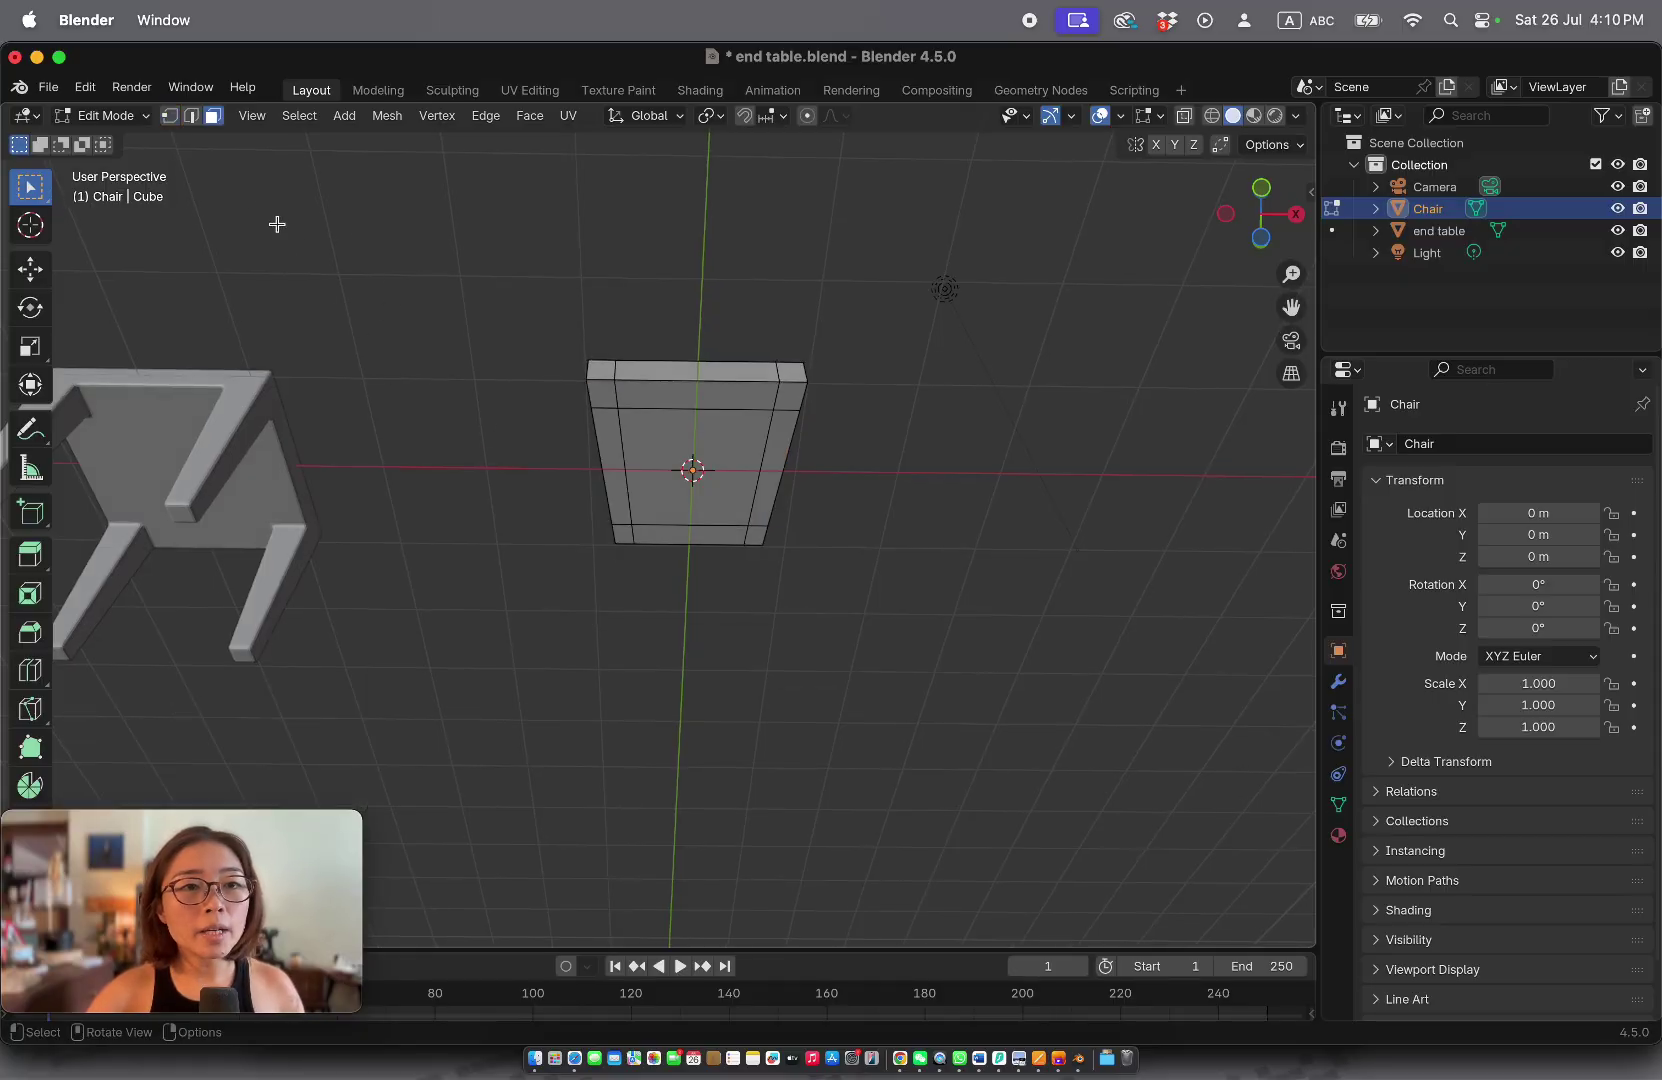
pyautogui.click(594, 392)
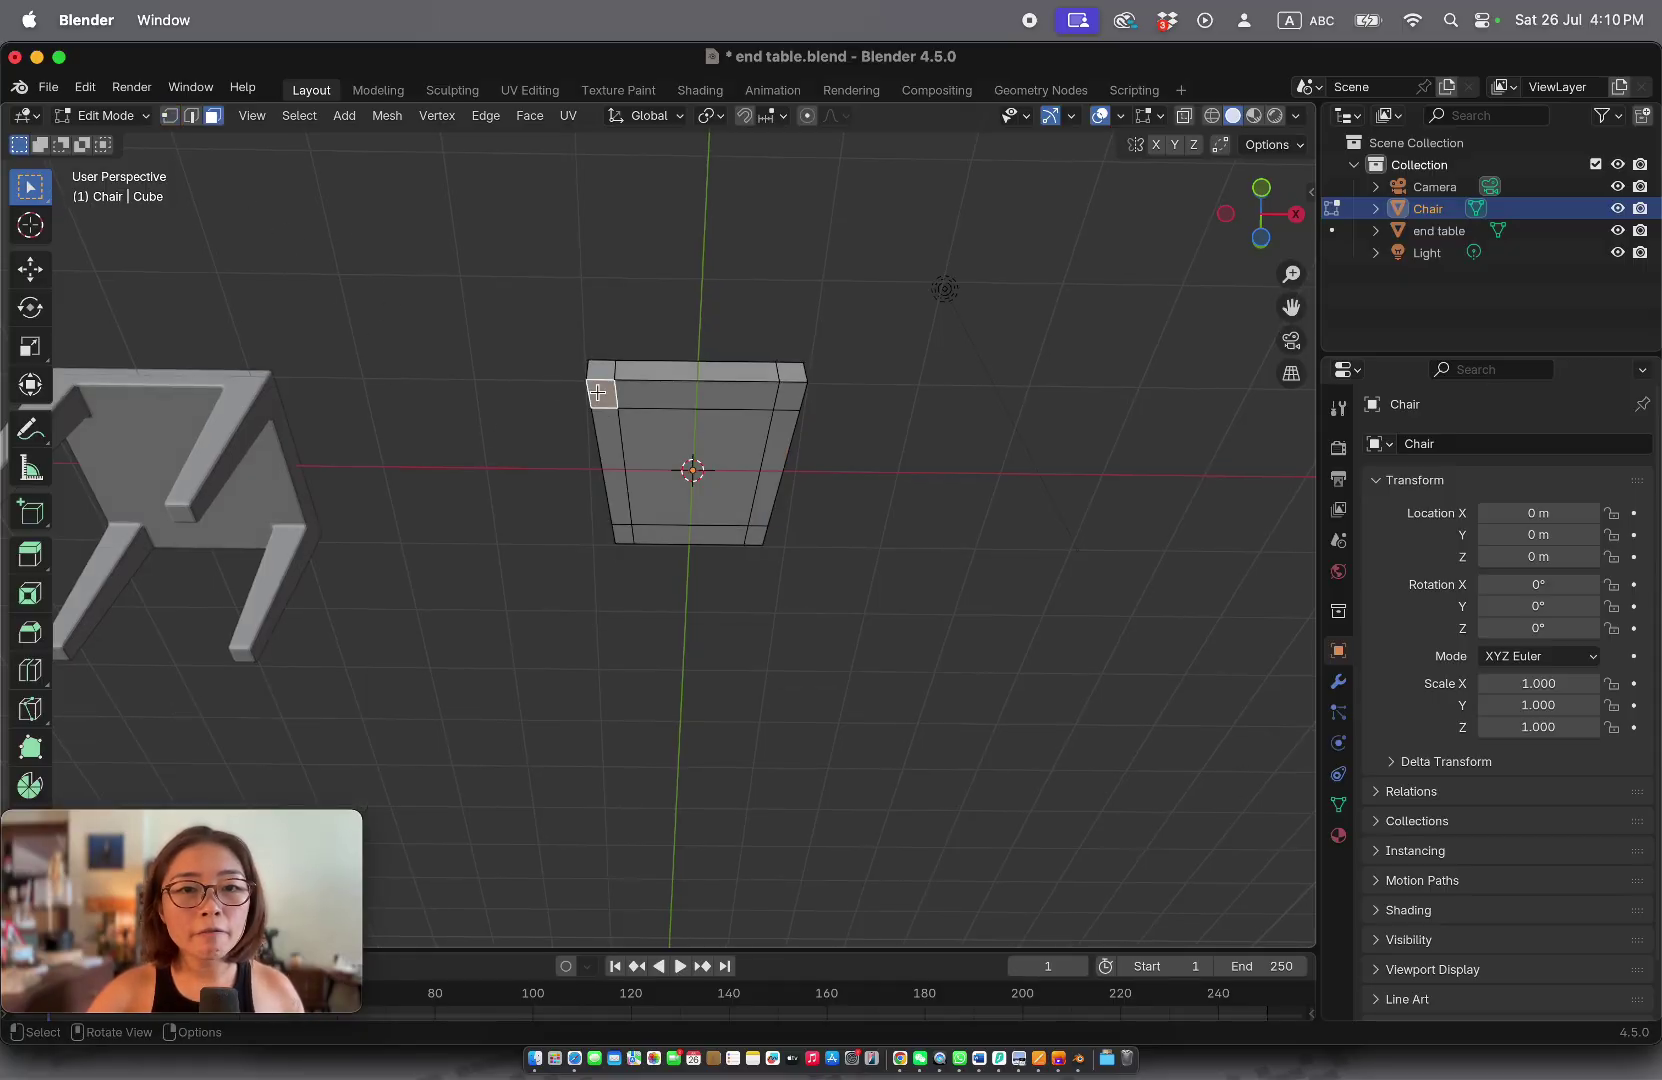
pyautogui.keyDown('shift'); pyautogui.click(788, 395); pyautogui.keyUp('shift')
pyautogui.keyDown('shift'); pyautogui.click(622, 533); pyautogui.keyUp('shift')
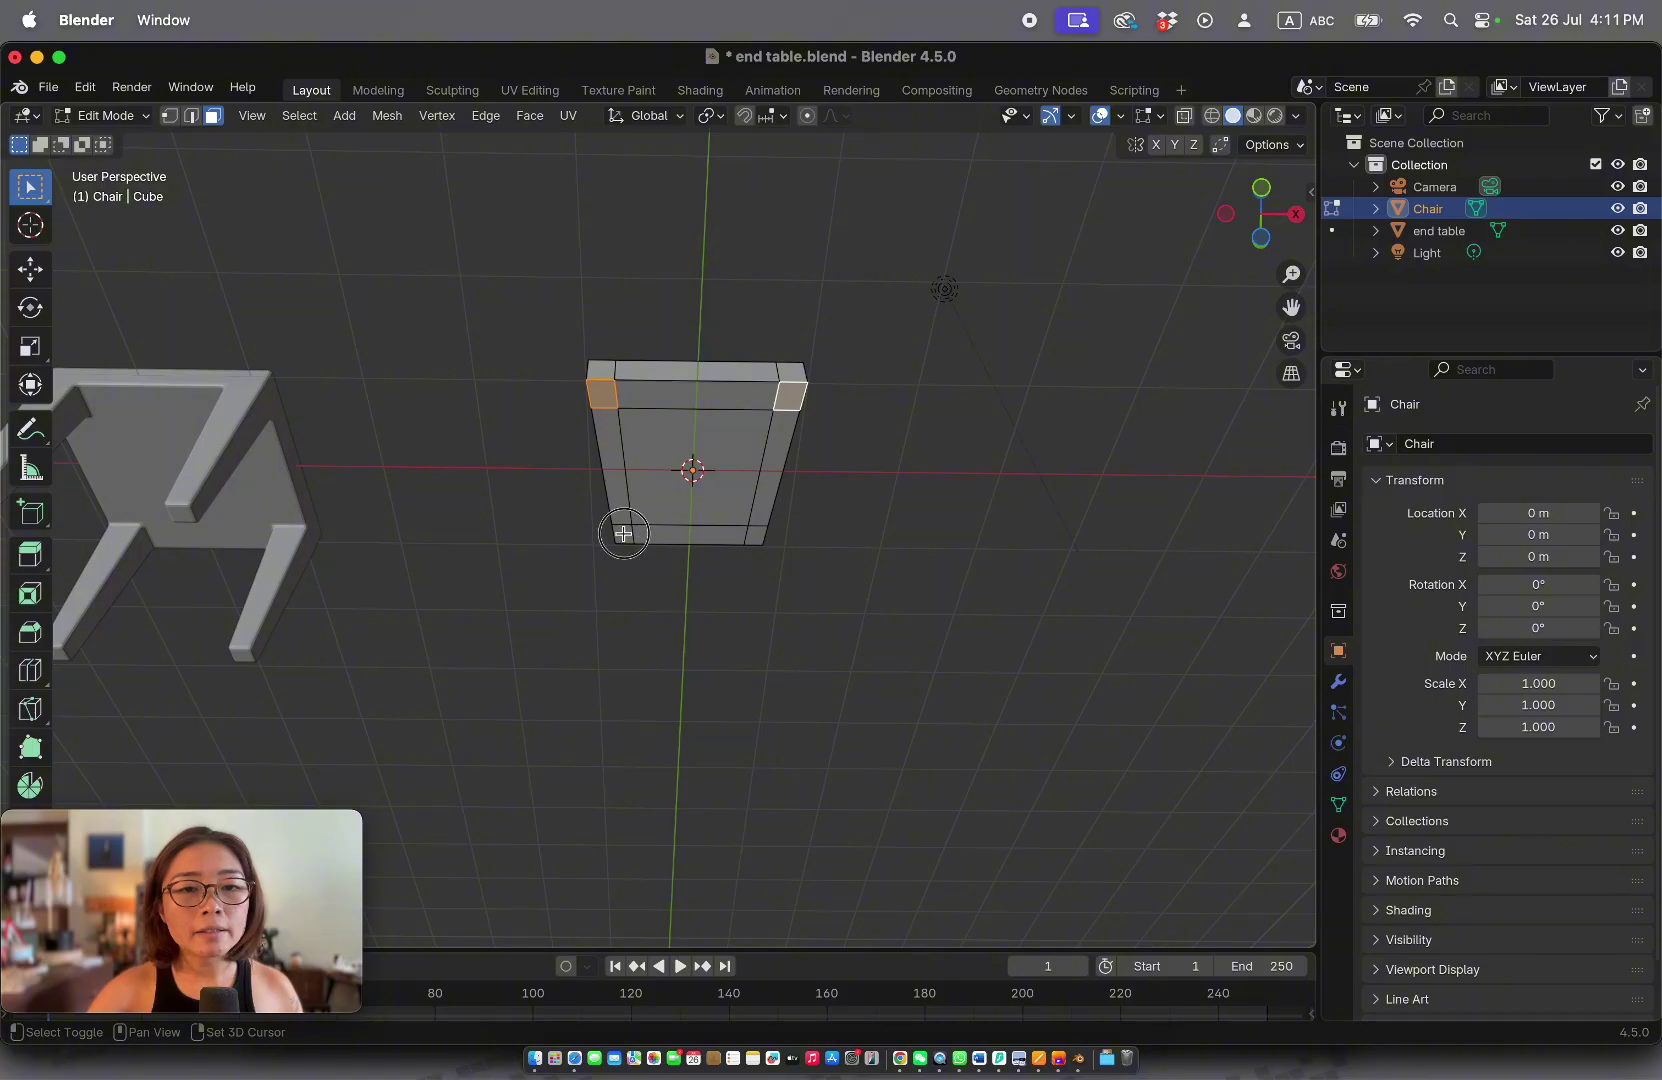
pyautogui.keyDown('shift'); pyautogui.click(758, 534); pyautogui.keyUp('shift')
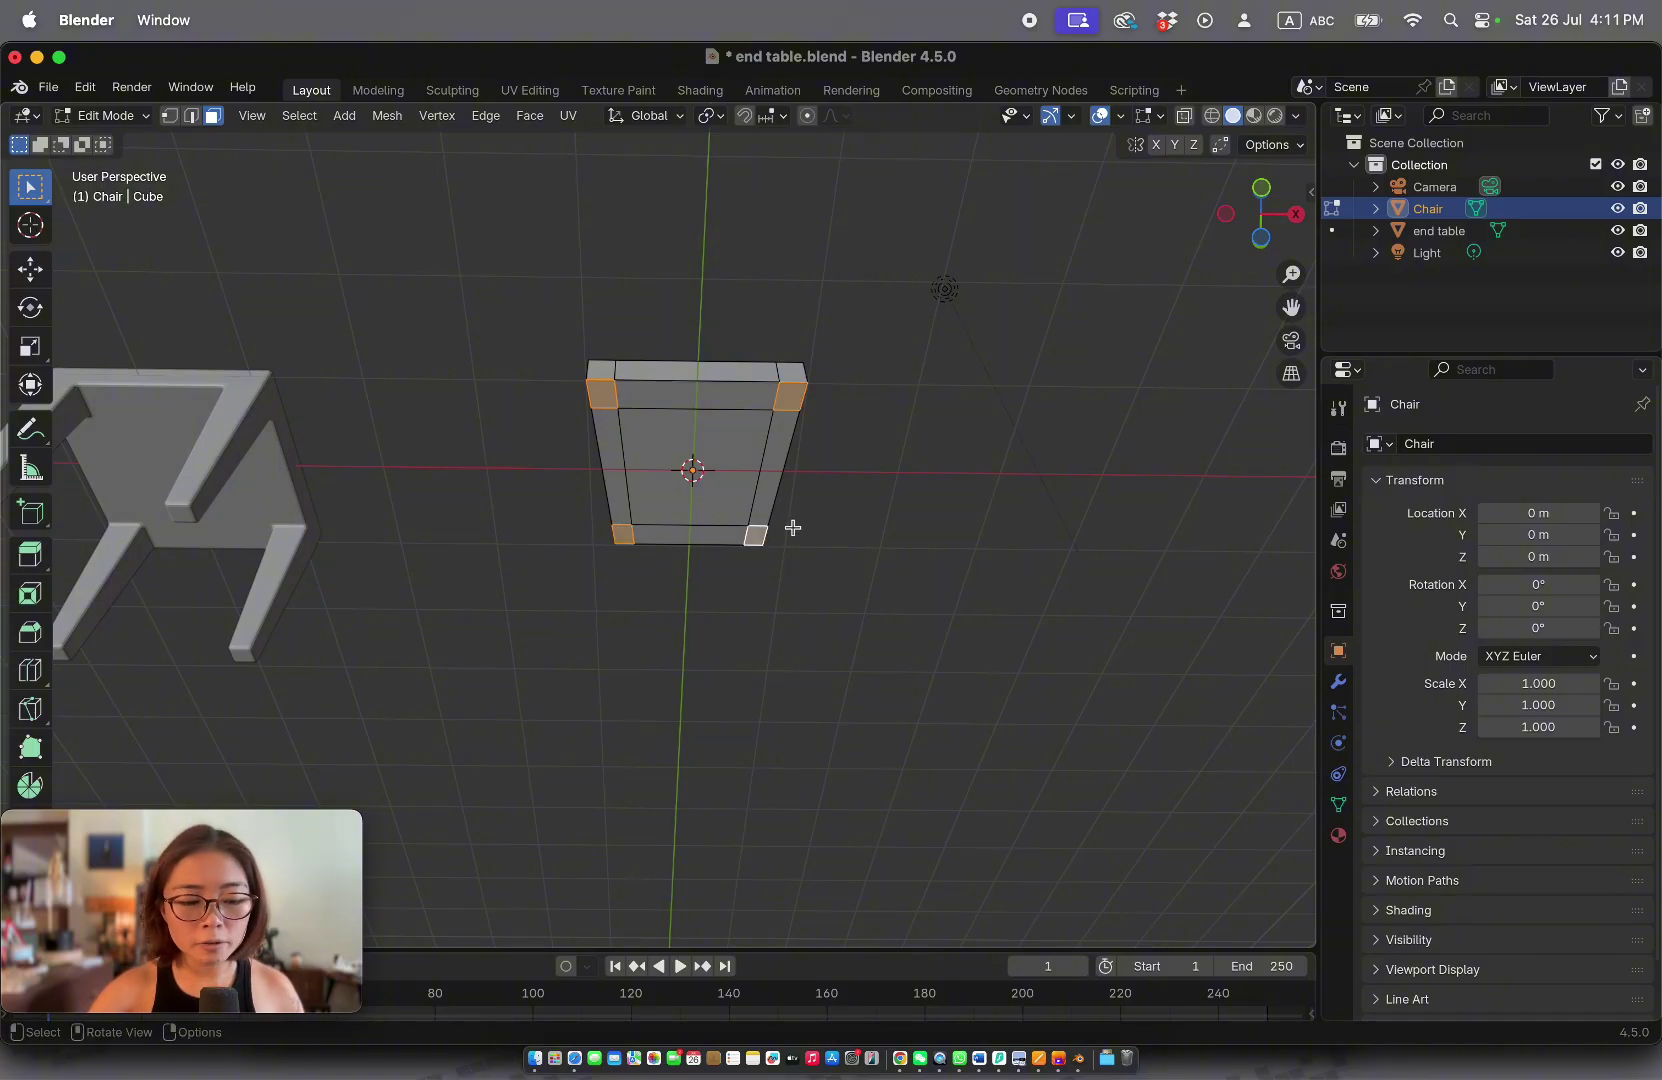
# Step: In front view, extrude the four corner faces straight down into chair legs reaching about the end table's foot level
pyautogui.press('KP_1')
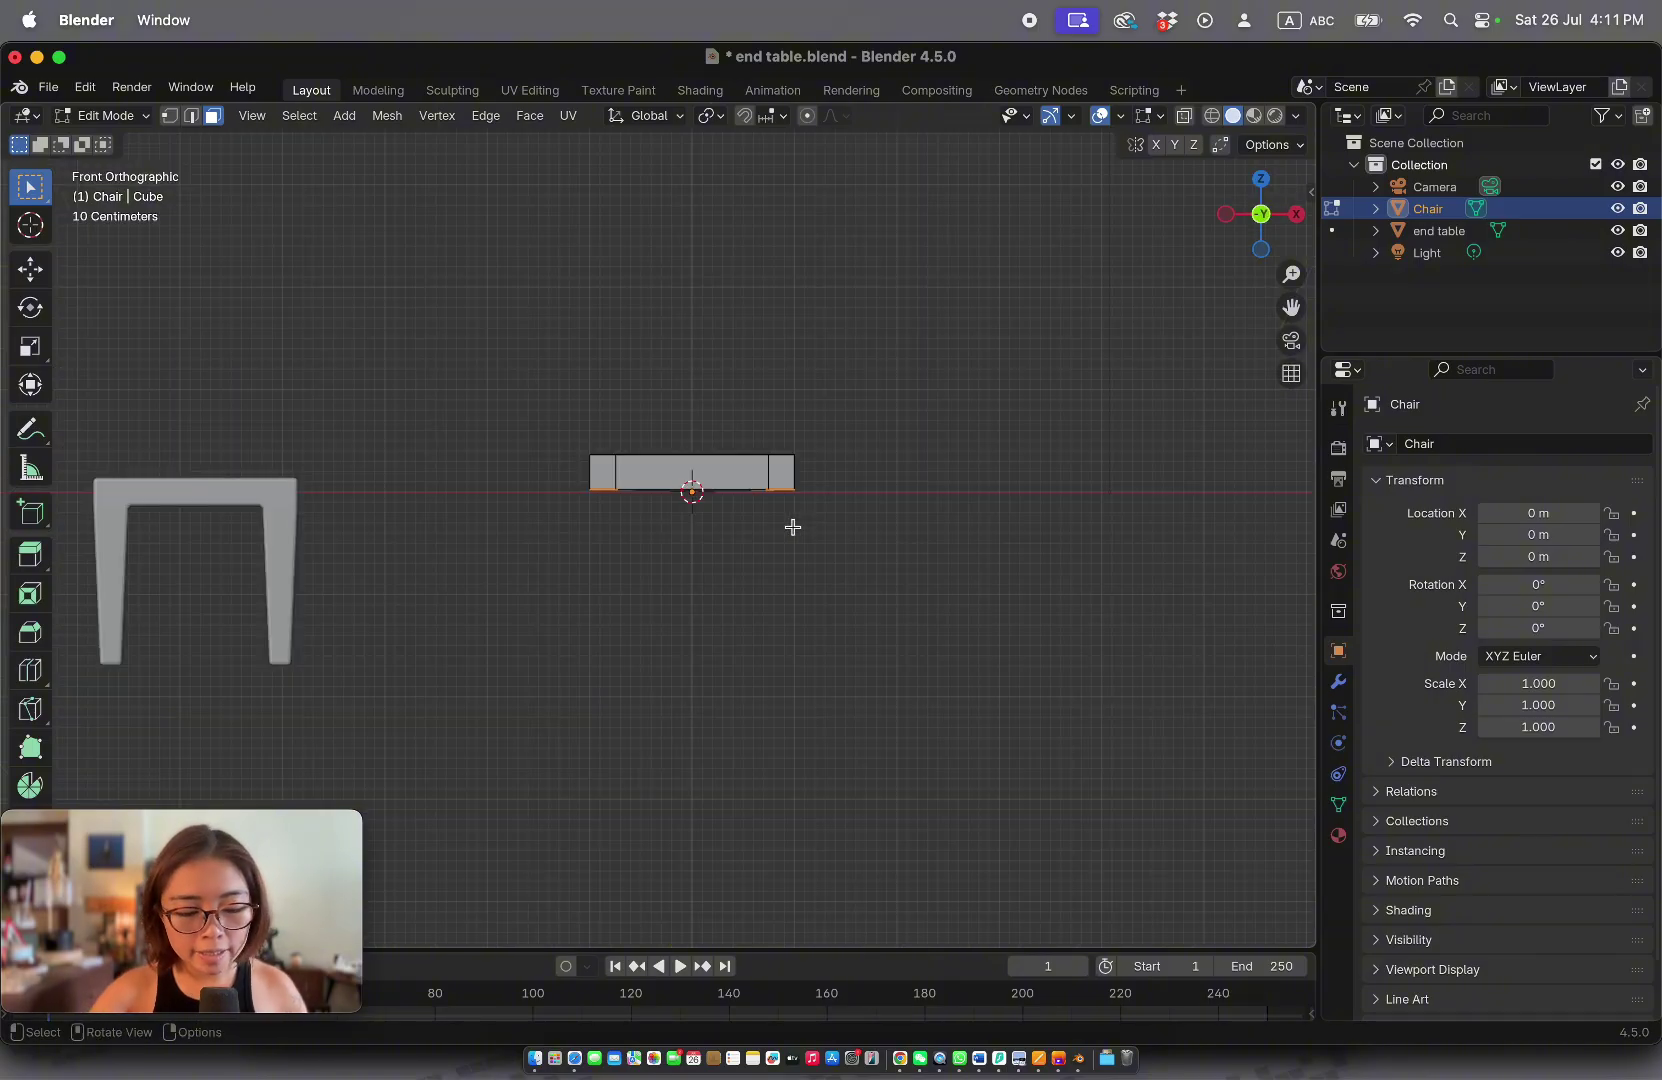
pyautogui.press('e')
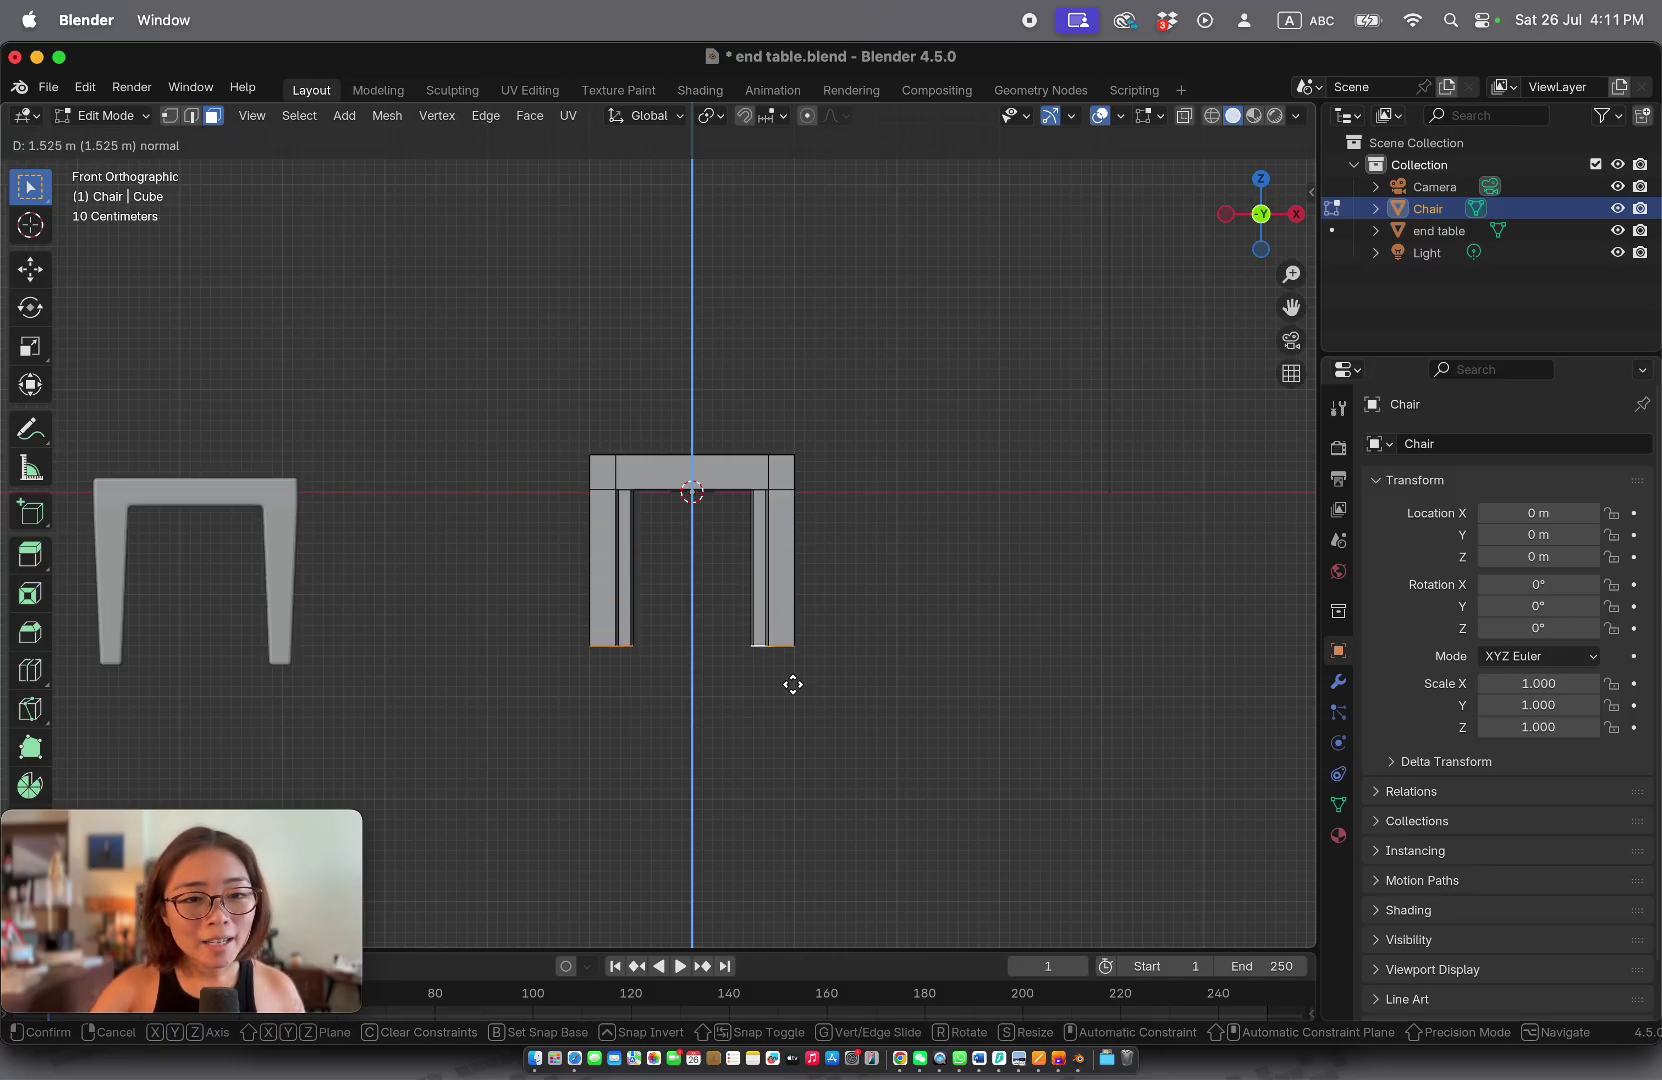
pyautogui.click(792, 697)
# Step: Set the transform pivot point to Individual Origins and scale the leg bottom faces to about 0.723 to taper the legs
pyautogui.scroll(-10, 792, 697)
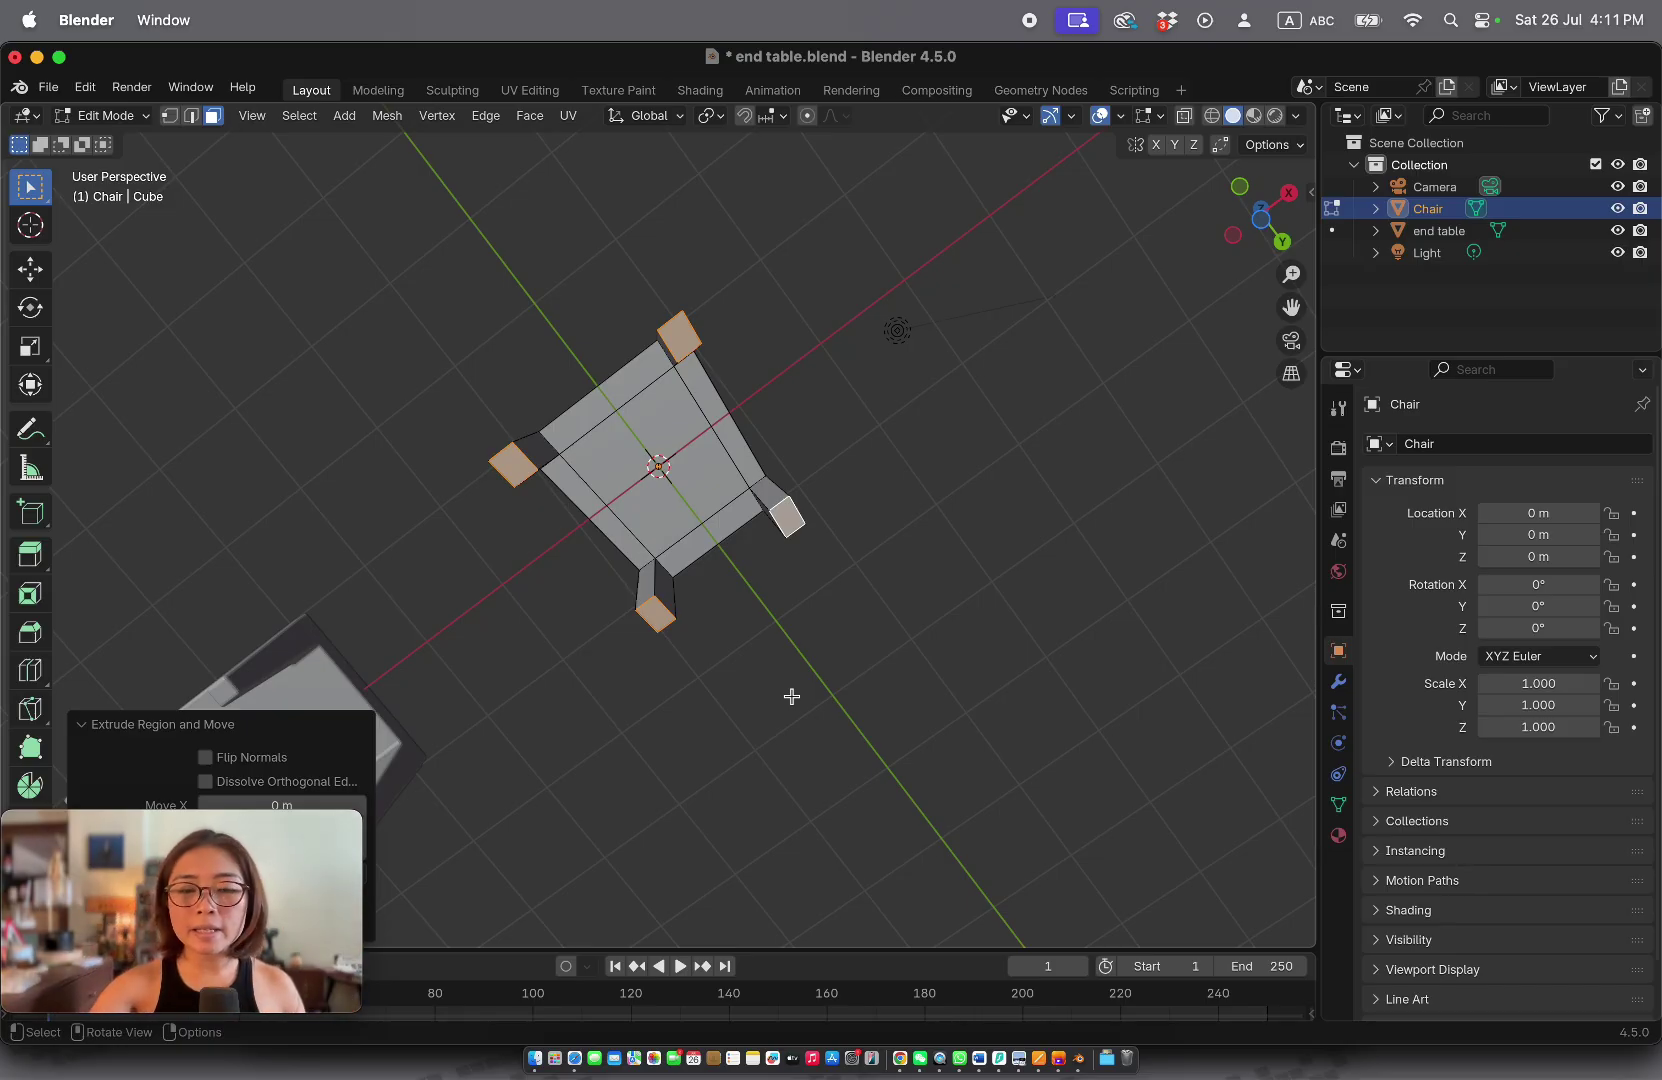
pyautogui.scroll(10, 802, 697)
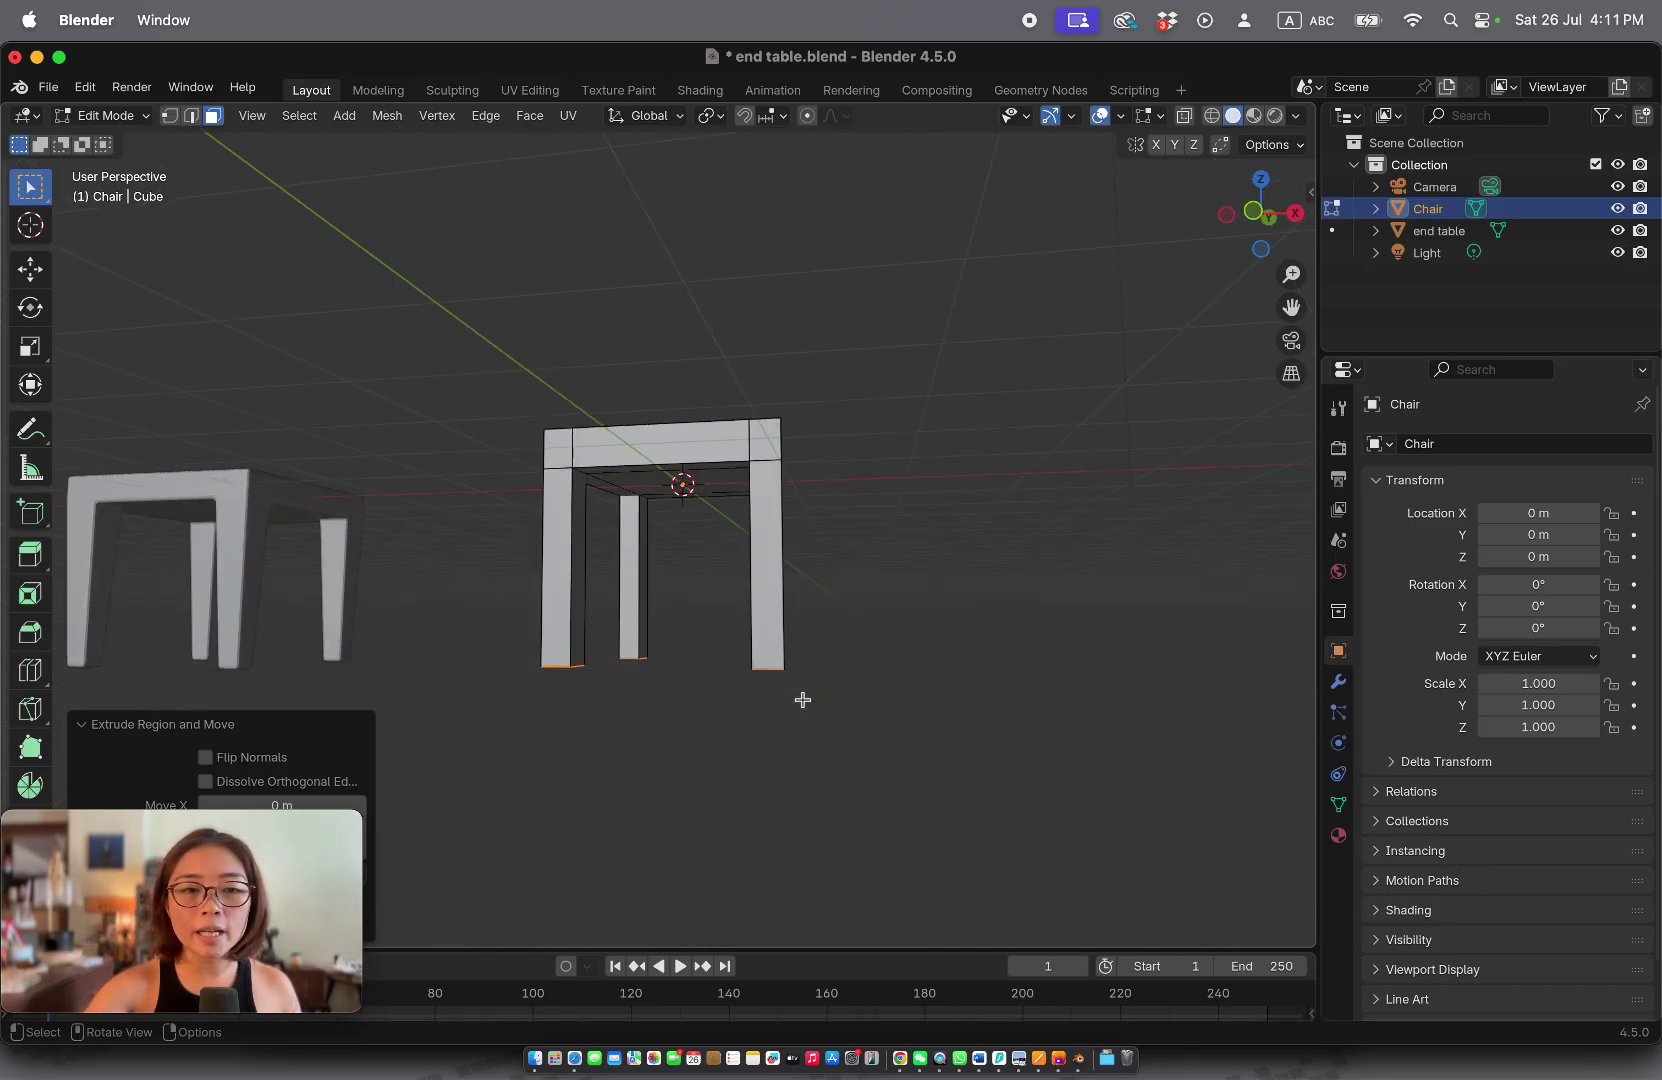
pyautogui.click(711, 116)
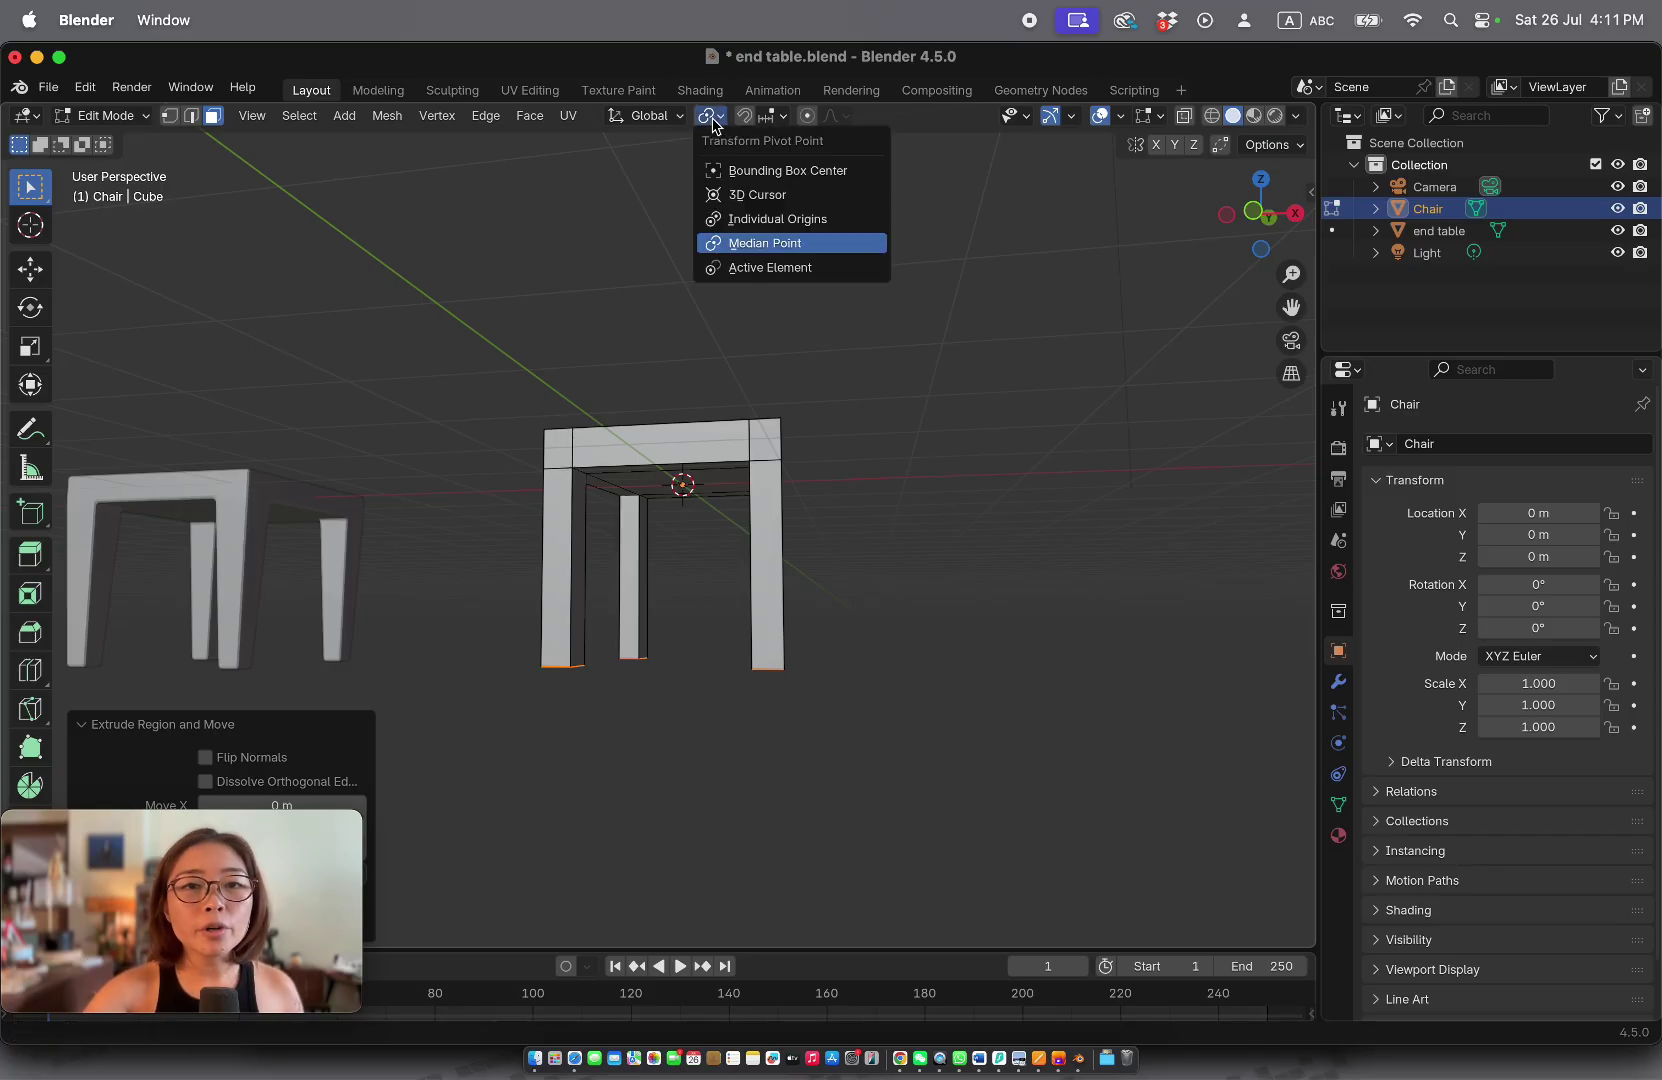
pyautogui.click(776, 219)
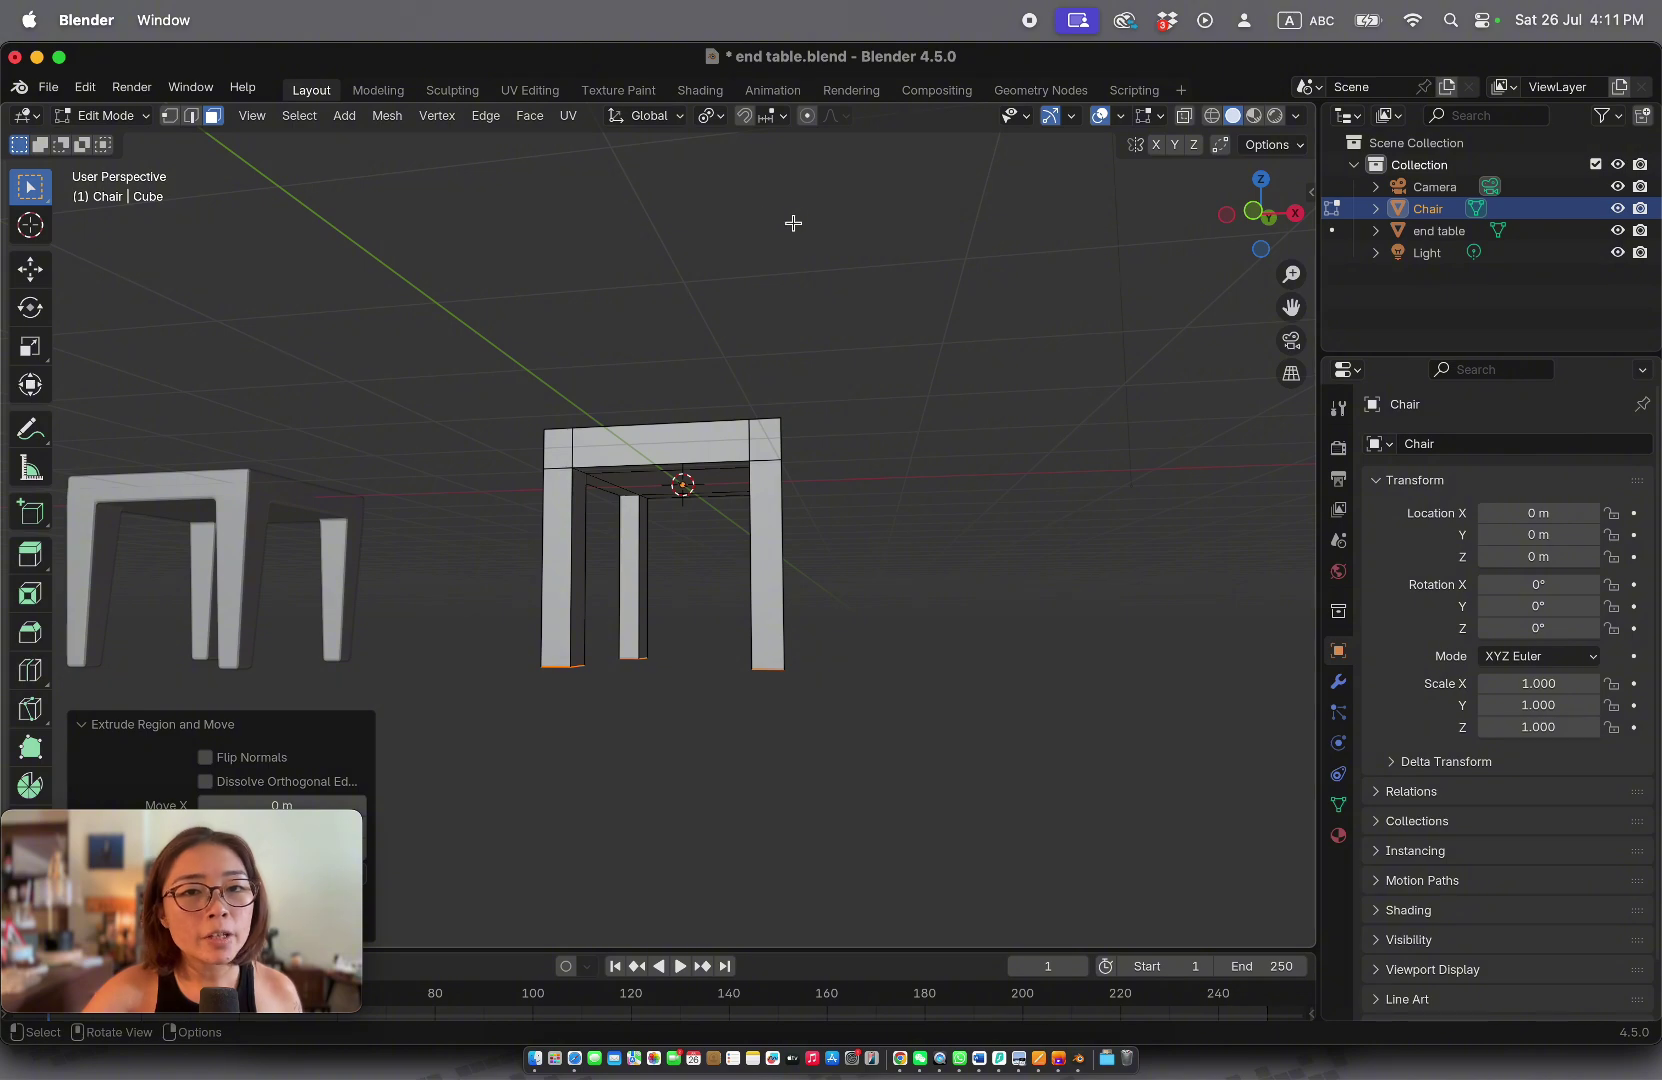
pyautogui.press('s')
pyautogui.moveTo(846, 516); pyautogui.dragTo(848, 568, button='middle')
pyautogui.click(879, 568)
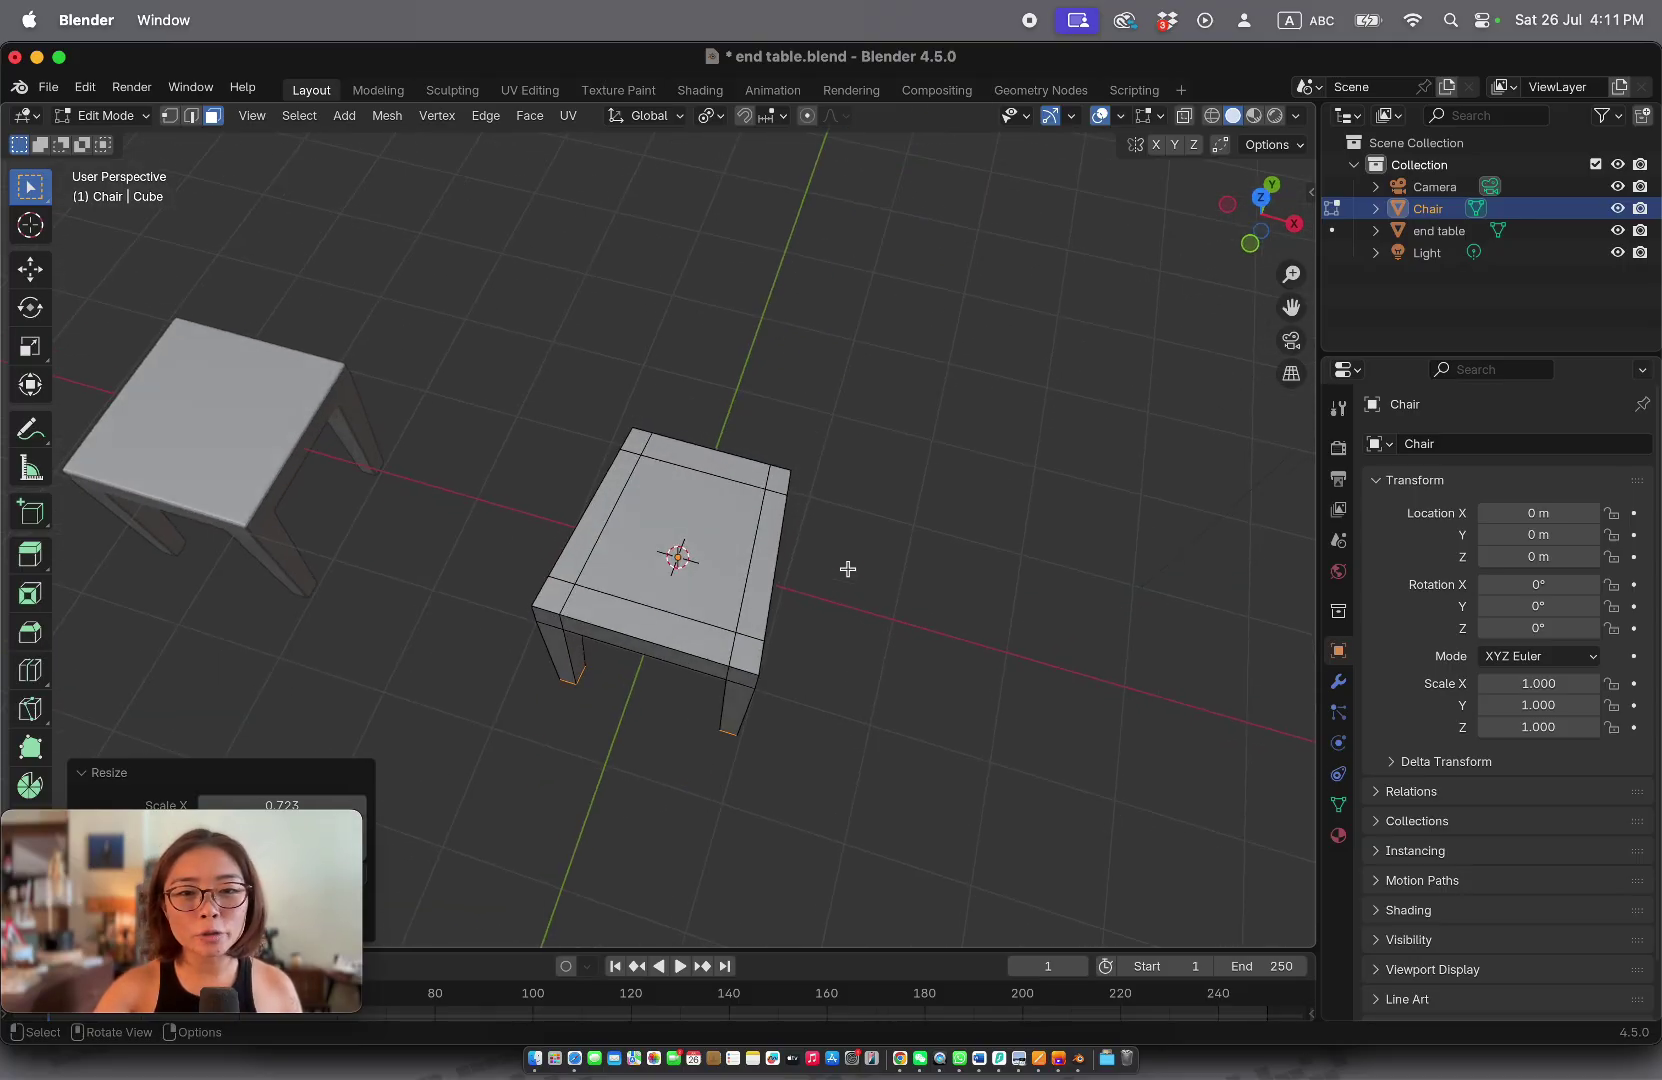
# Step: Select the two rear corner faces on the top of the chair seat
pyautogui.moveTo(960, 266); pyautogui.dragTo(960, 266, button='middle')
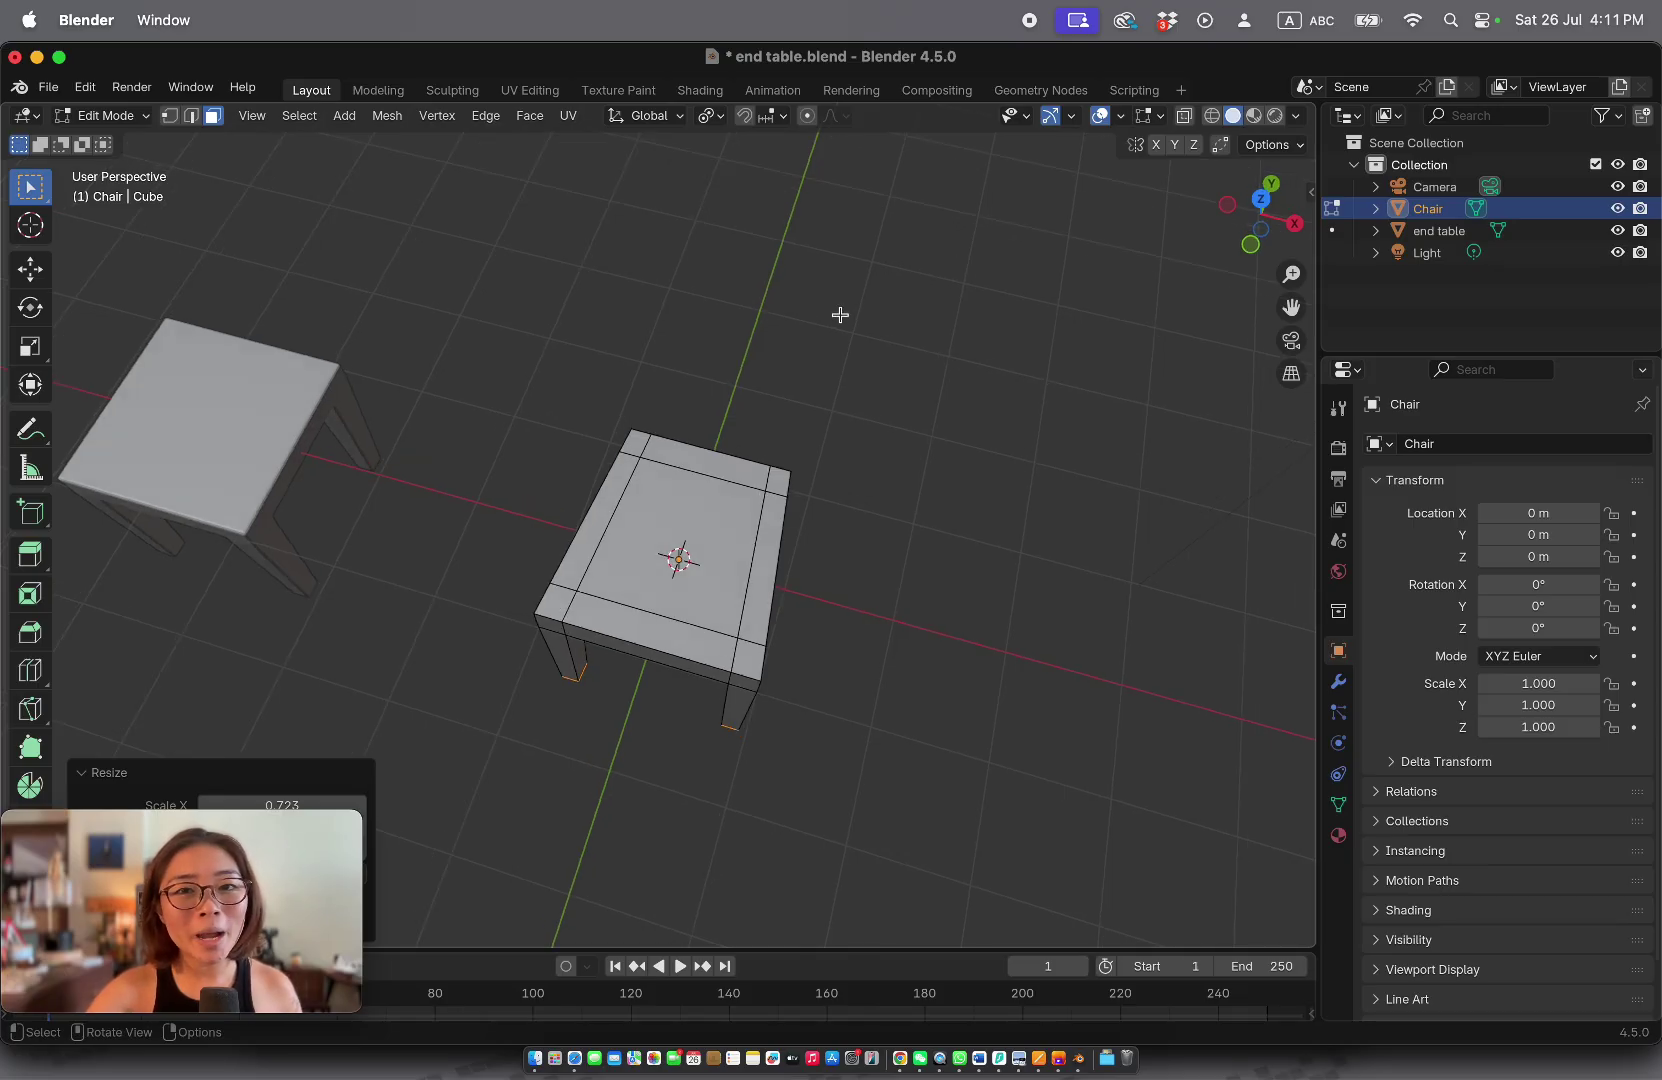
pyautogui.moveTo(840, 315); pyautogui.dragTo(612, 495, button='middle')
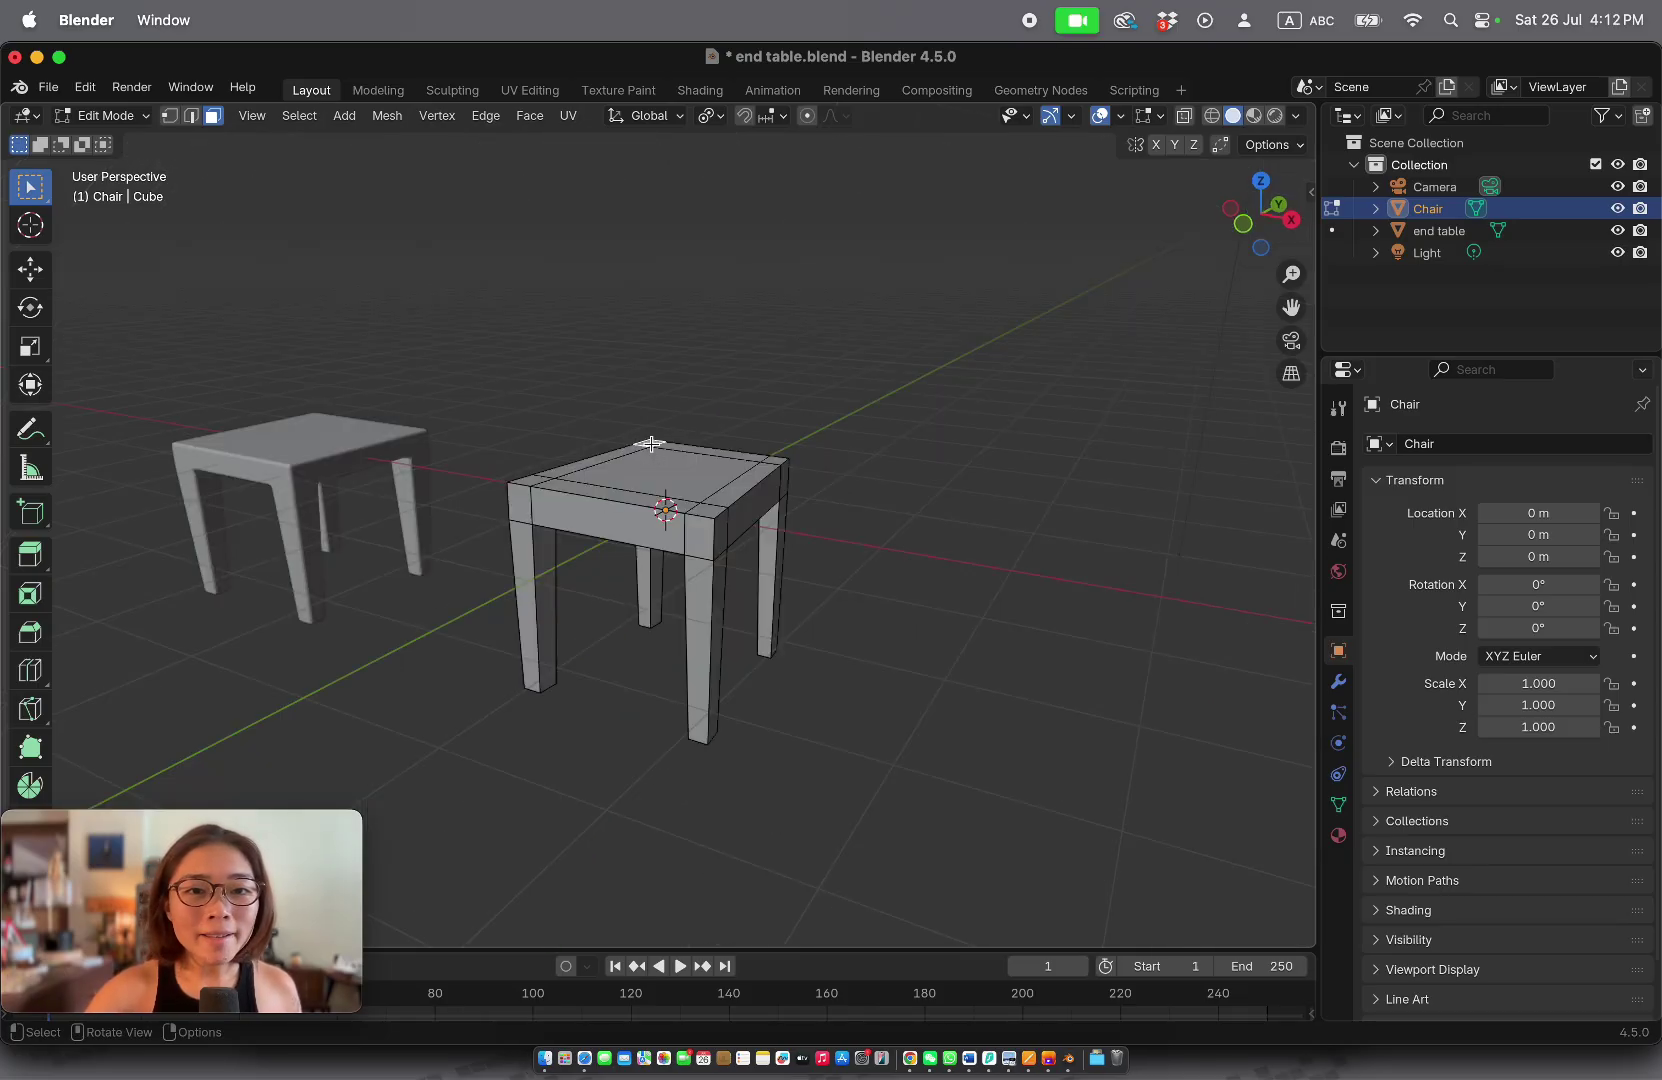
pyautogui.keyDown('shift'); pyautogui.click(777, 458); pyautogui.keyUp('shift')
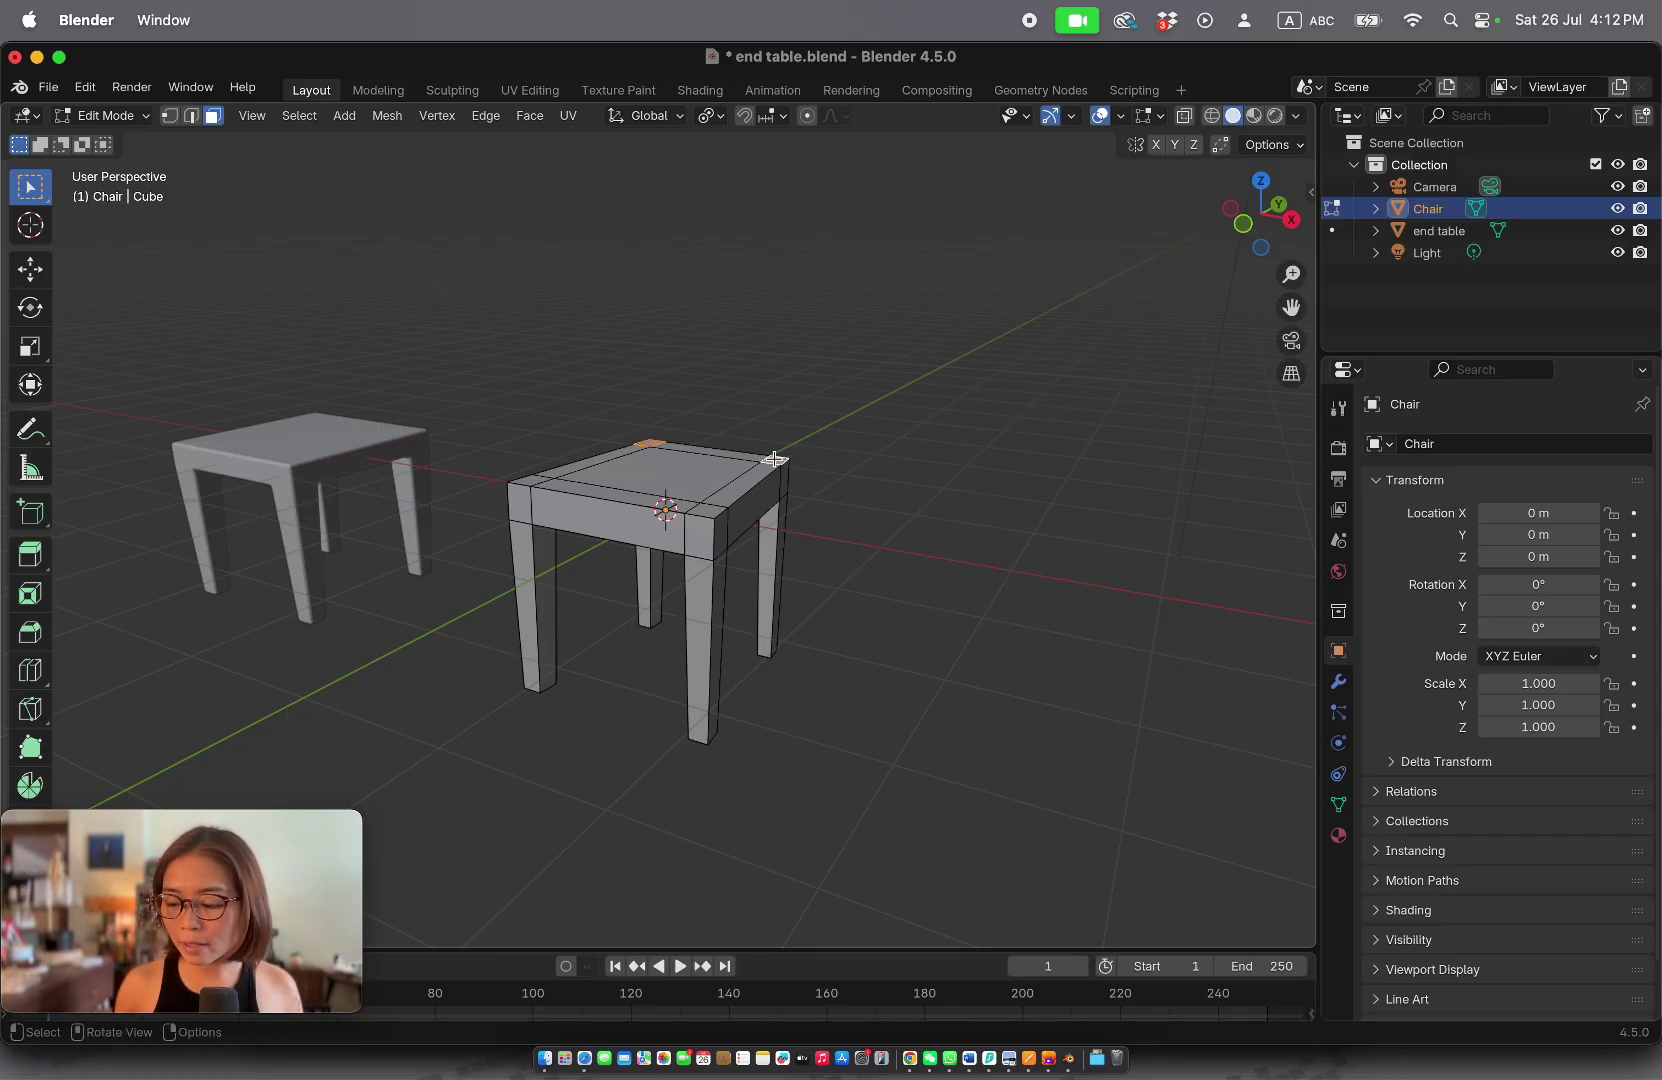
# Step: In front view, try extruding the two rear corner faces straight up about 1.8 m as single-segment backrest posts
pyautogui.hscroll(-8, 774, 459)
pyautogui.scroll(-5, 774, 459)
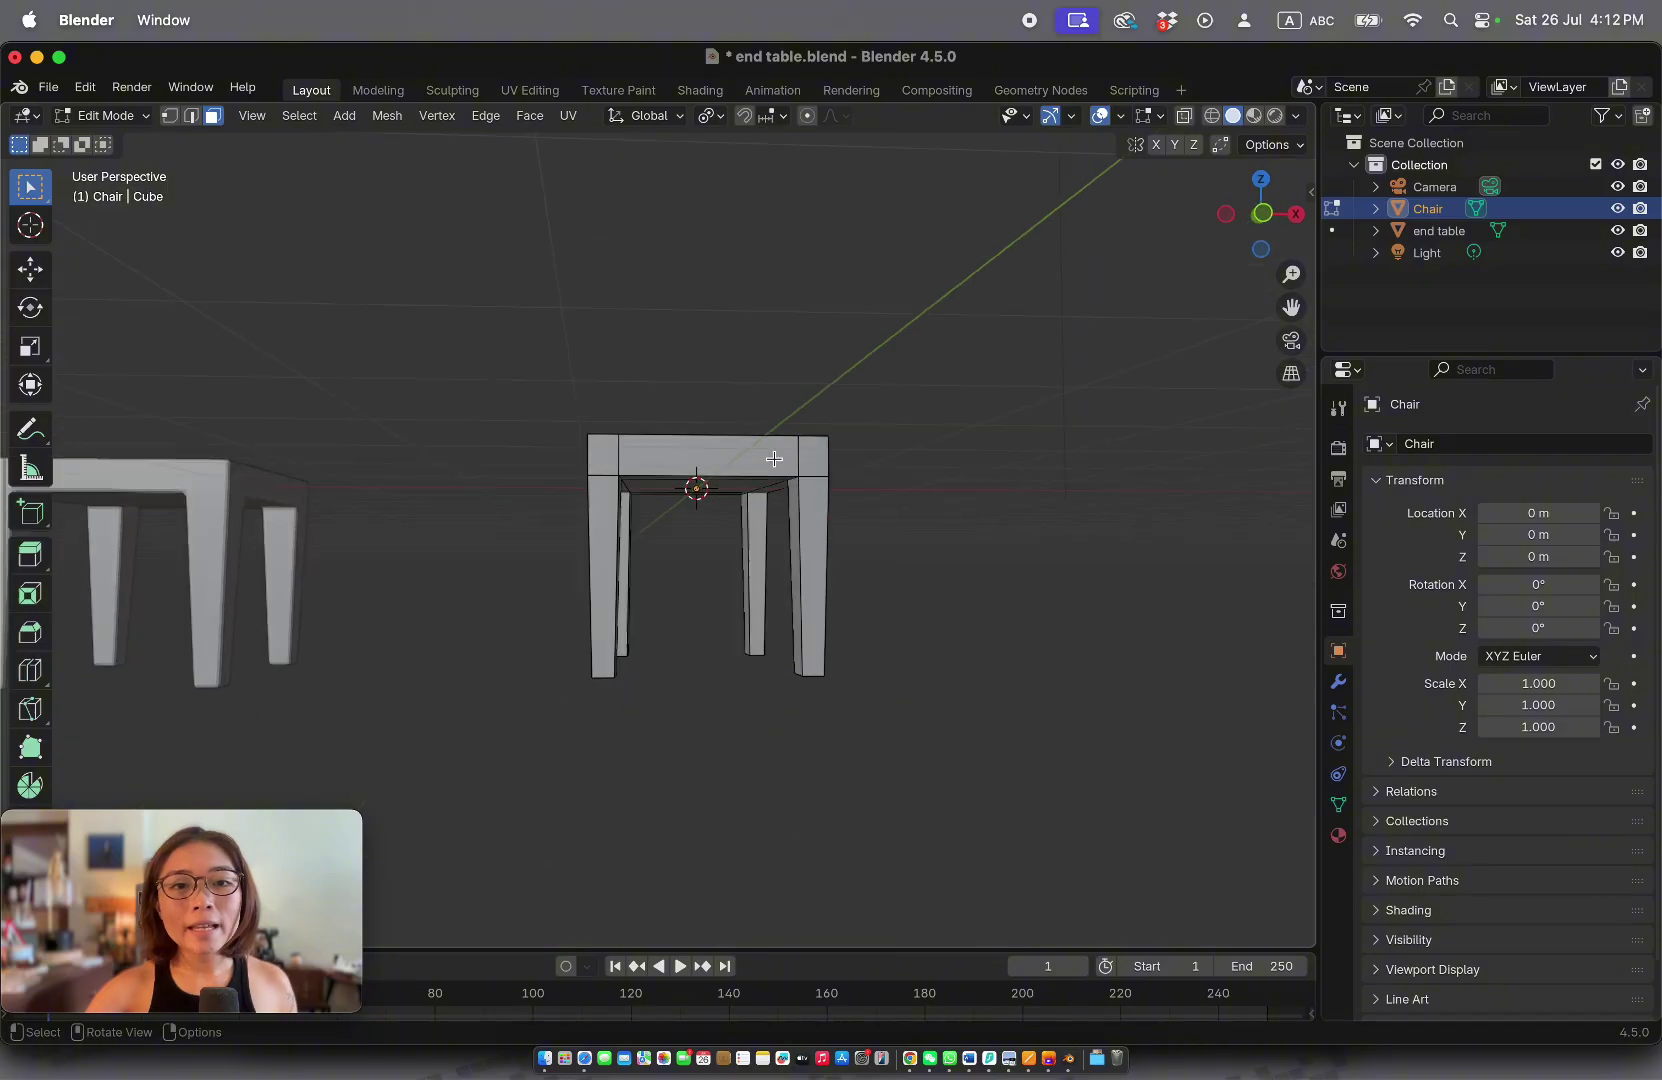
pyautogui.scroll(3, 774, 459)
pyautogui.press('1')
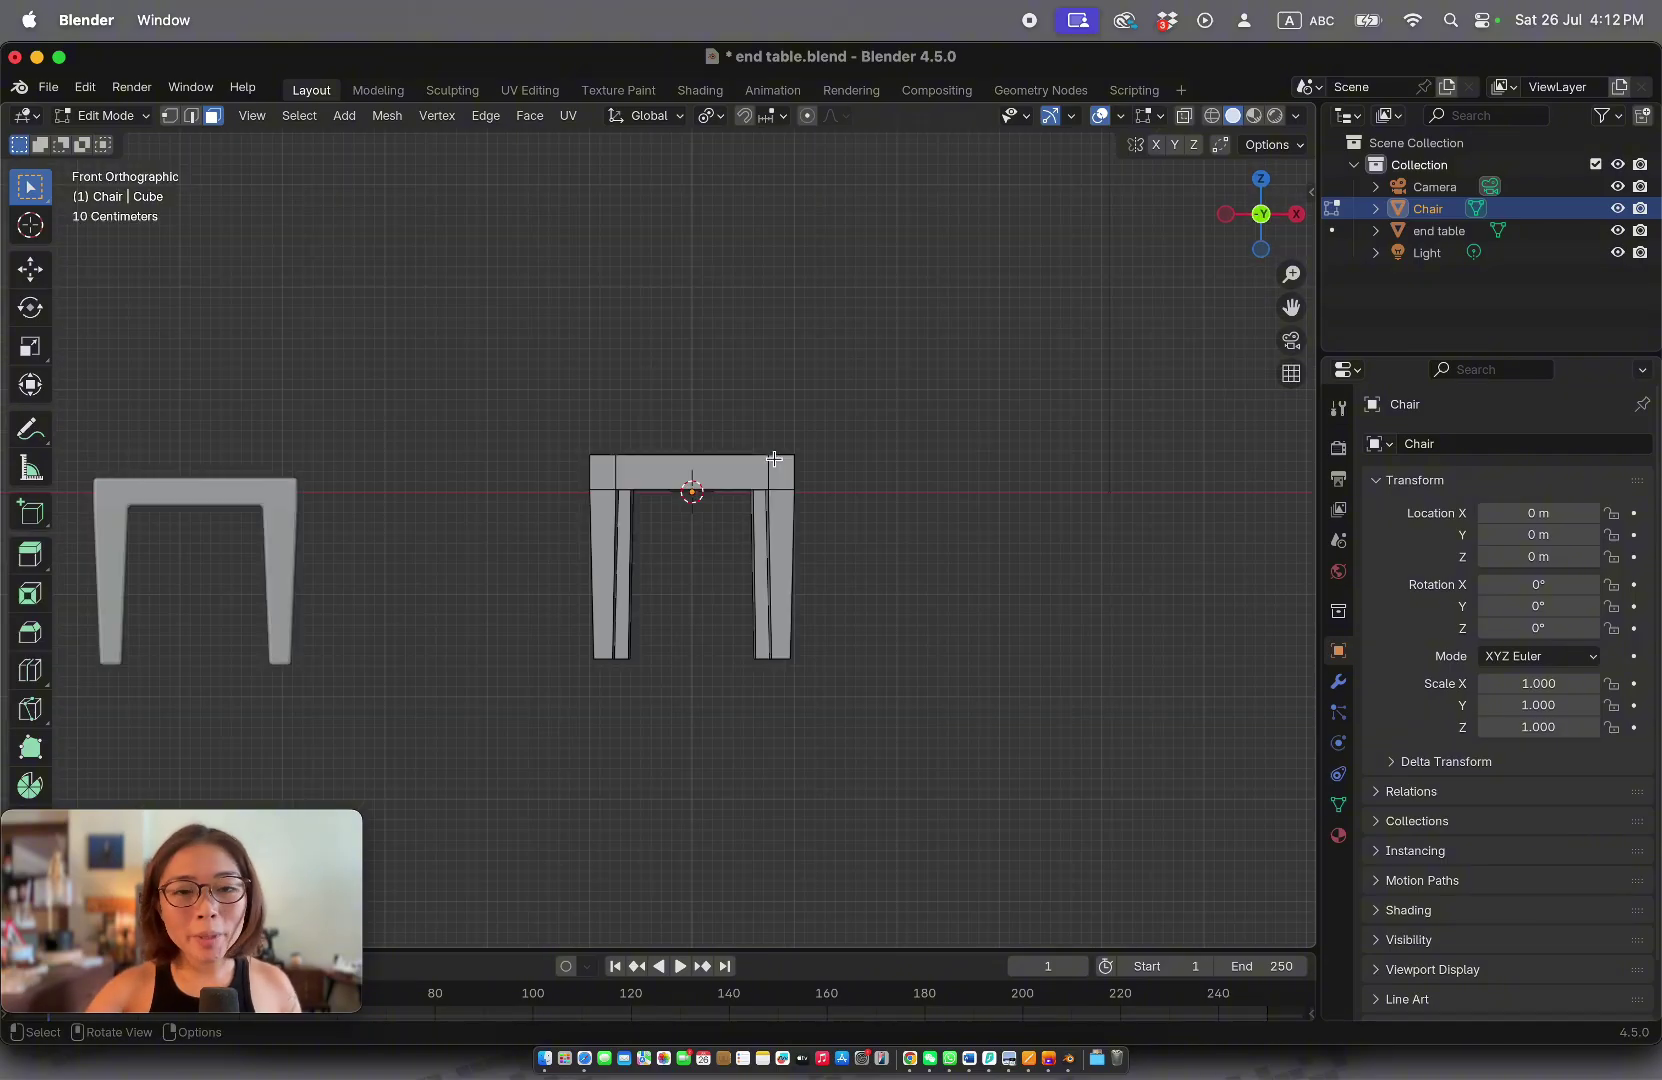
pyautogui.press('e')
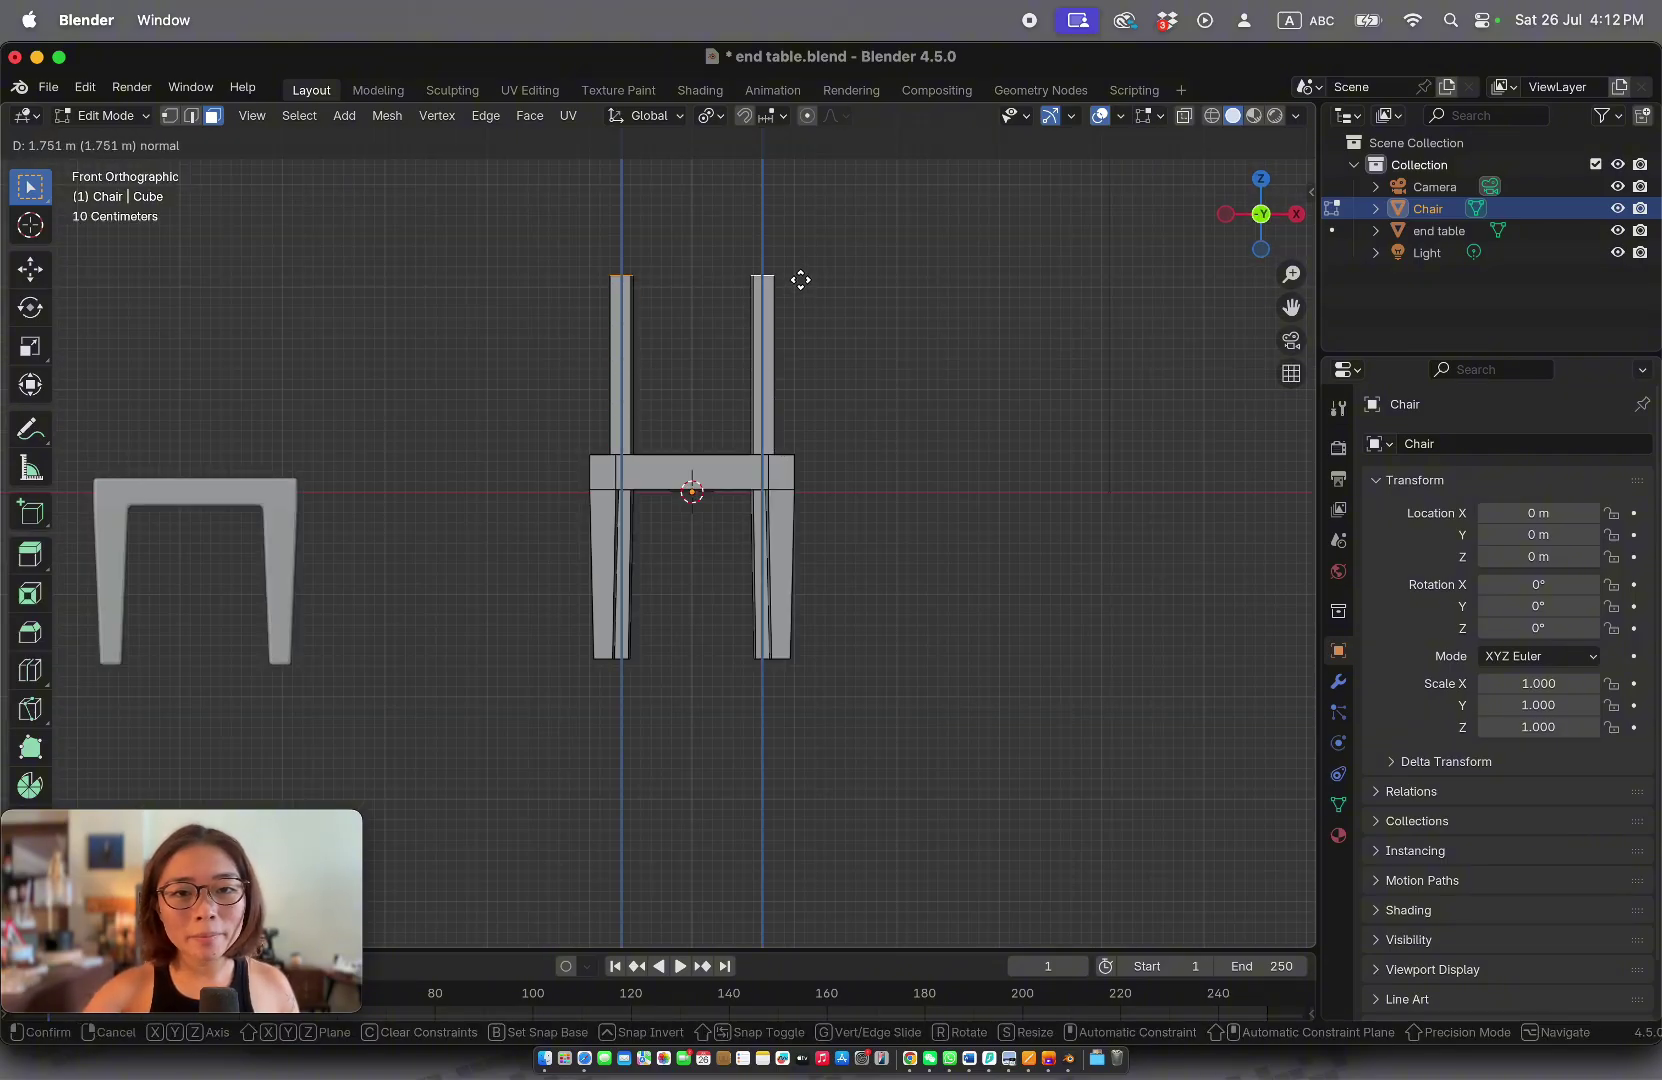
pyautogui.click(802, 277)
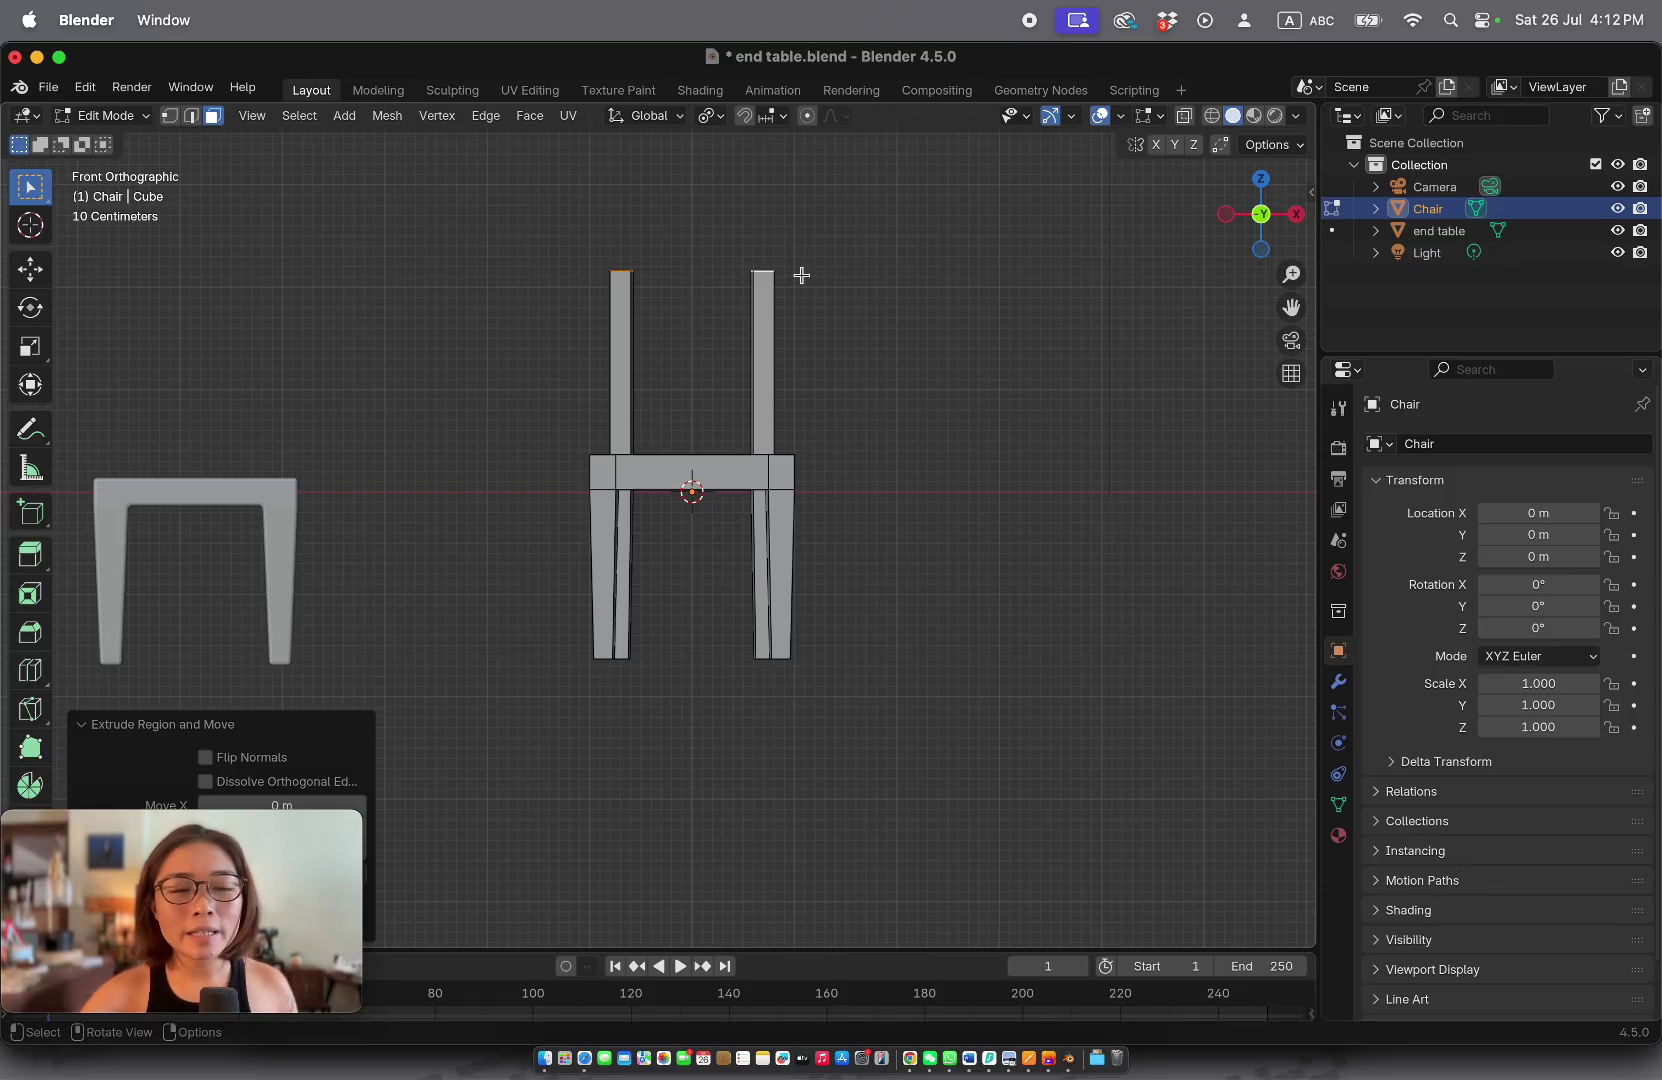
# Step: Try a single horizontal loop cut around the upper part of one backrest post, with slide factor -0.539
pyautogui.hscroll(10, 801, 281)
pyautogui.scroll(8, 801, 281)
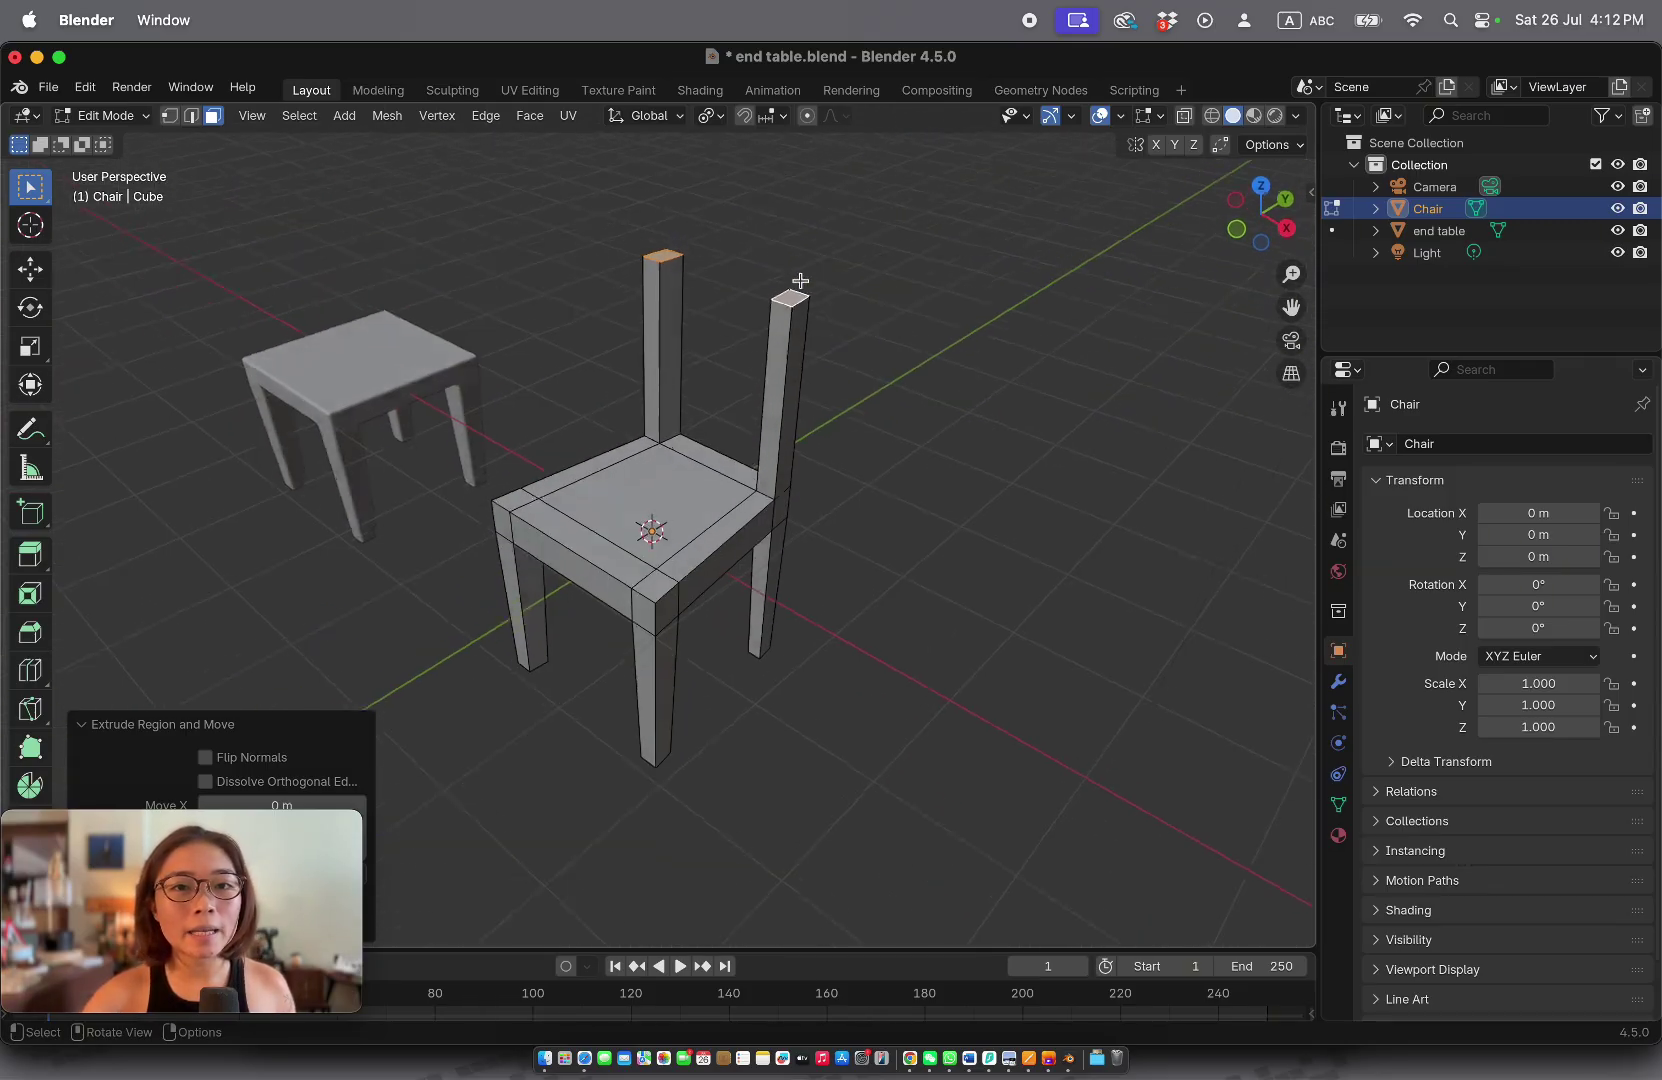
pyautogui.scroll(-2, 800, 281)
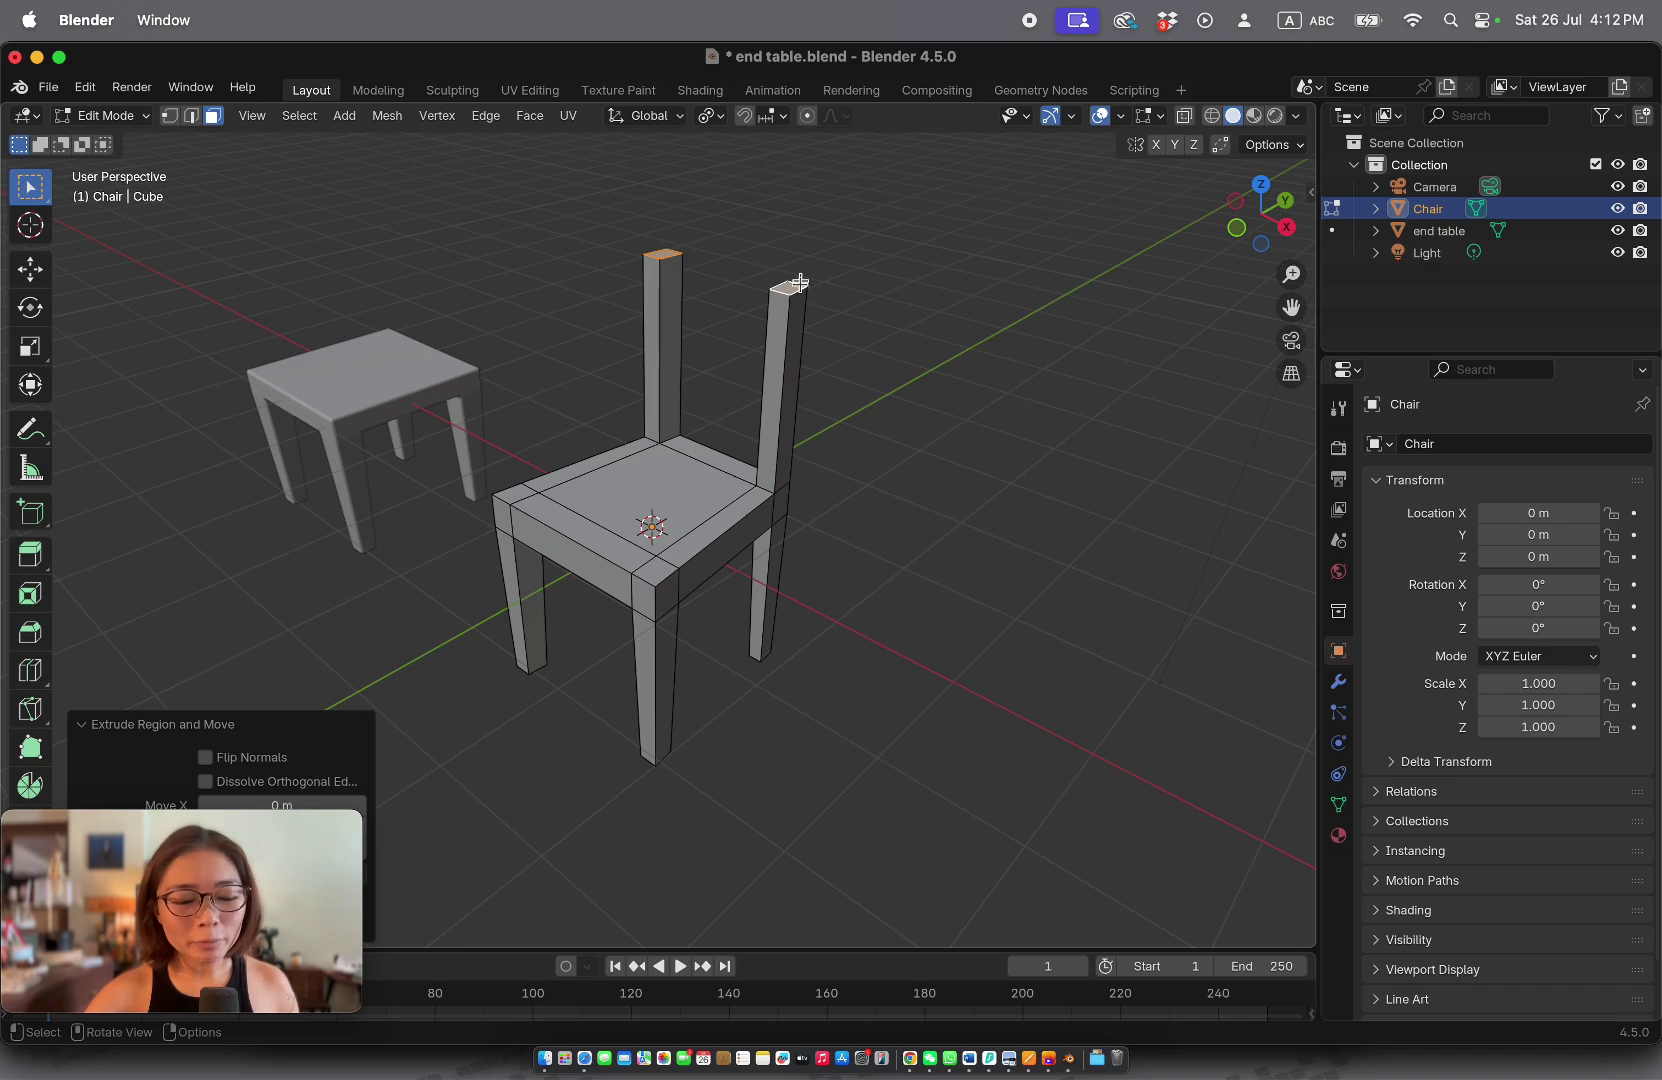
pyautogui.hotkey('ctrl', 'r')
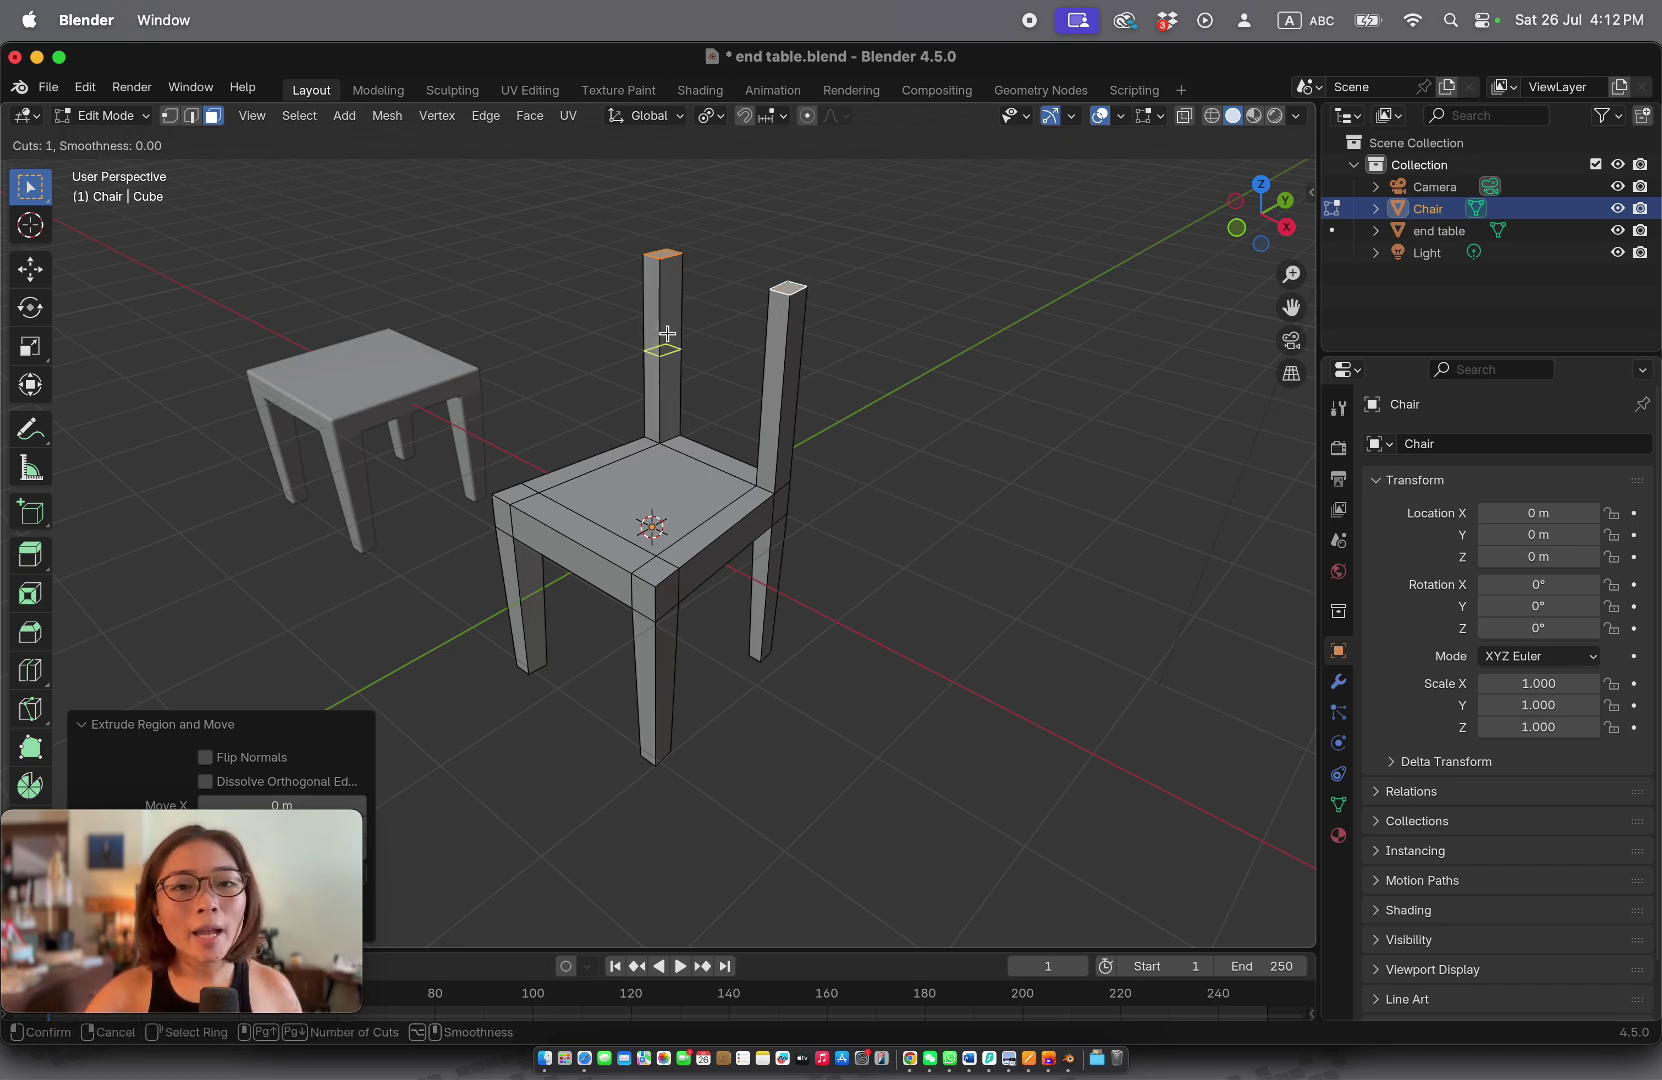
pyautogui.click(667, 334)
pyautogui.click(696, 284)
# Step: Undo the post's loop cut and the extrusion of both backrest posts
pyautogui.scroll(-5, 696, 284)
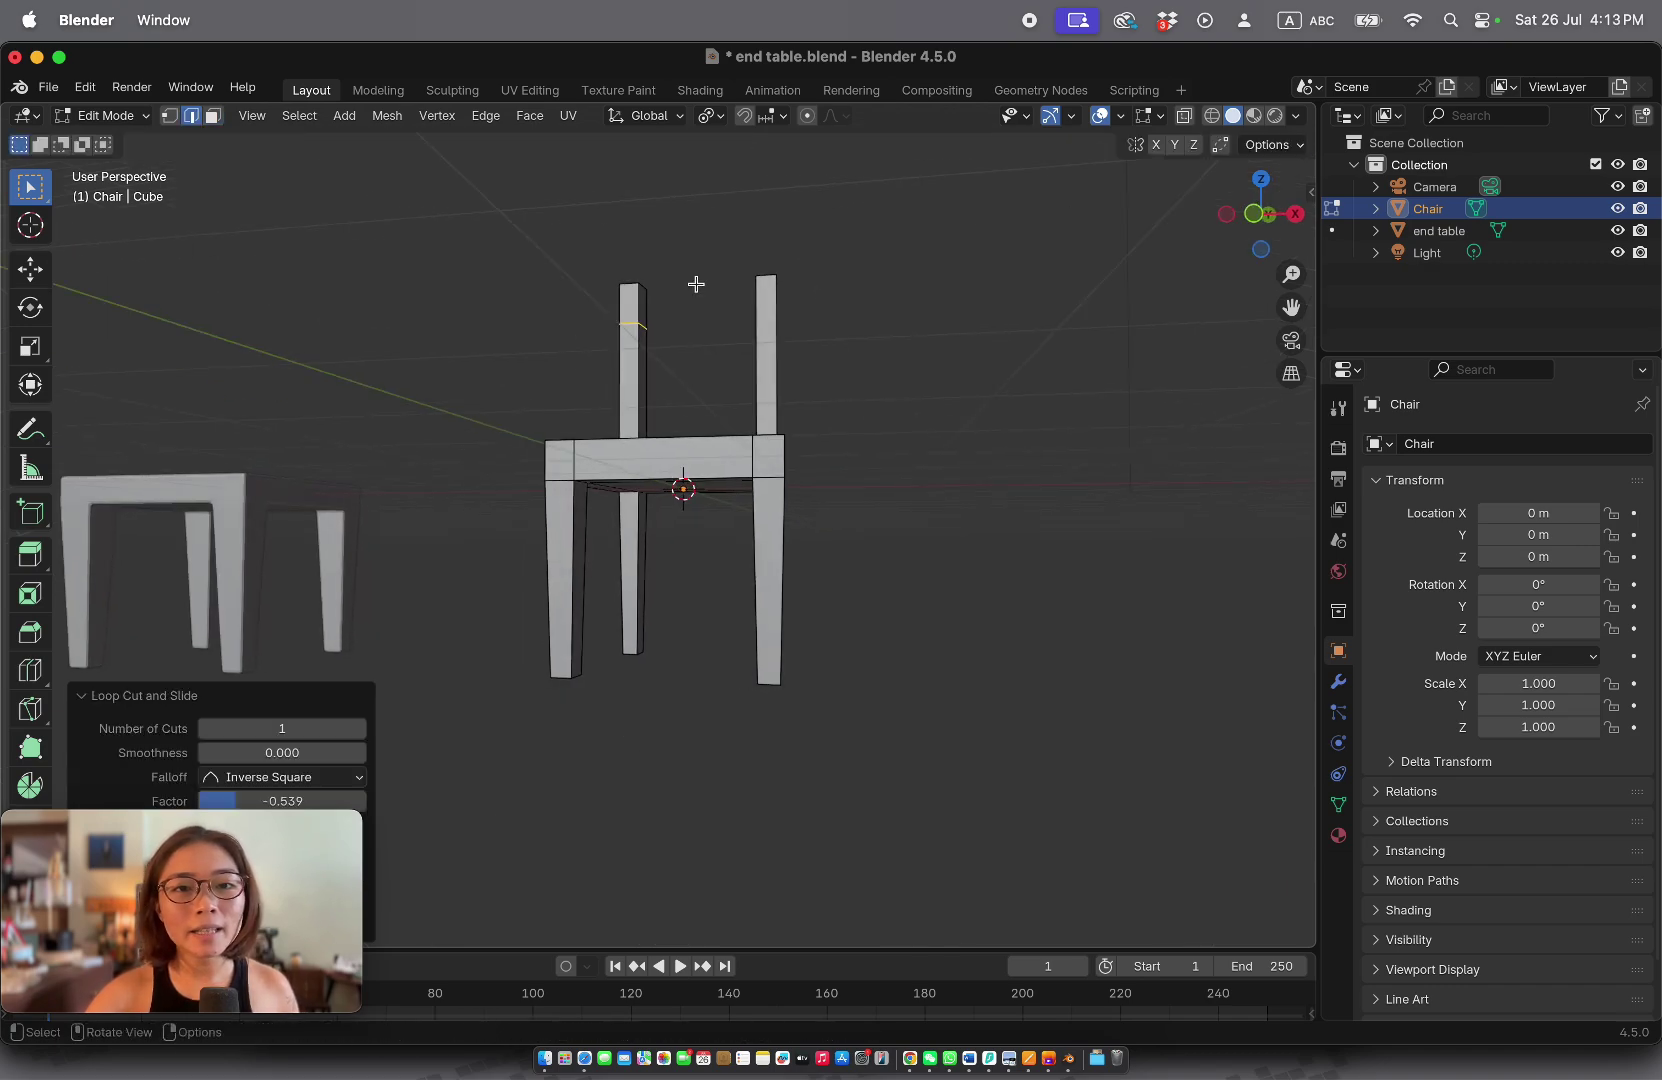
pyautogui.scroll(4, 696, 284)
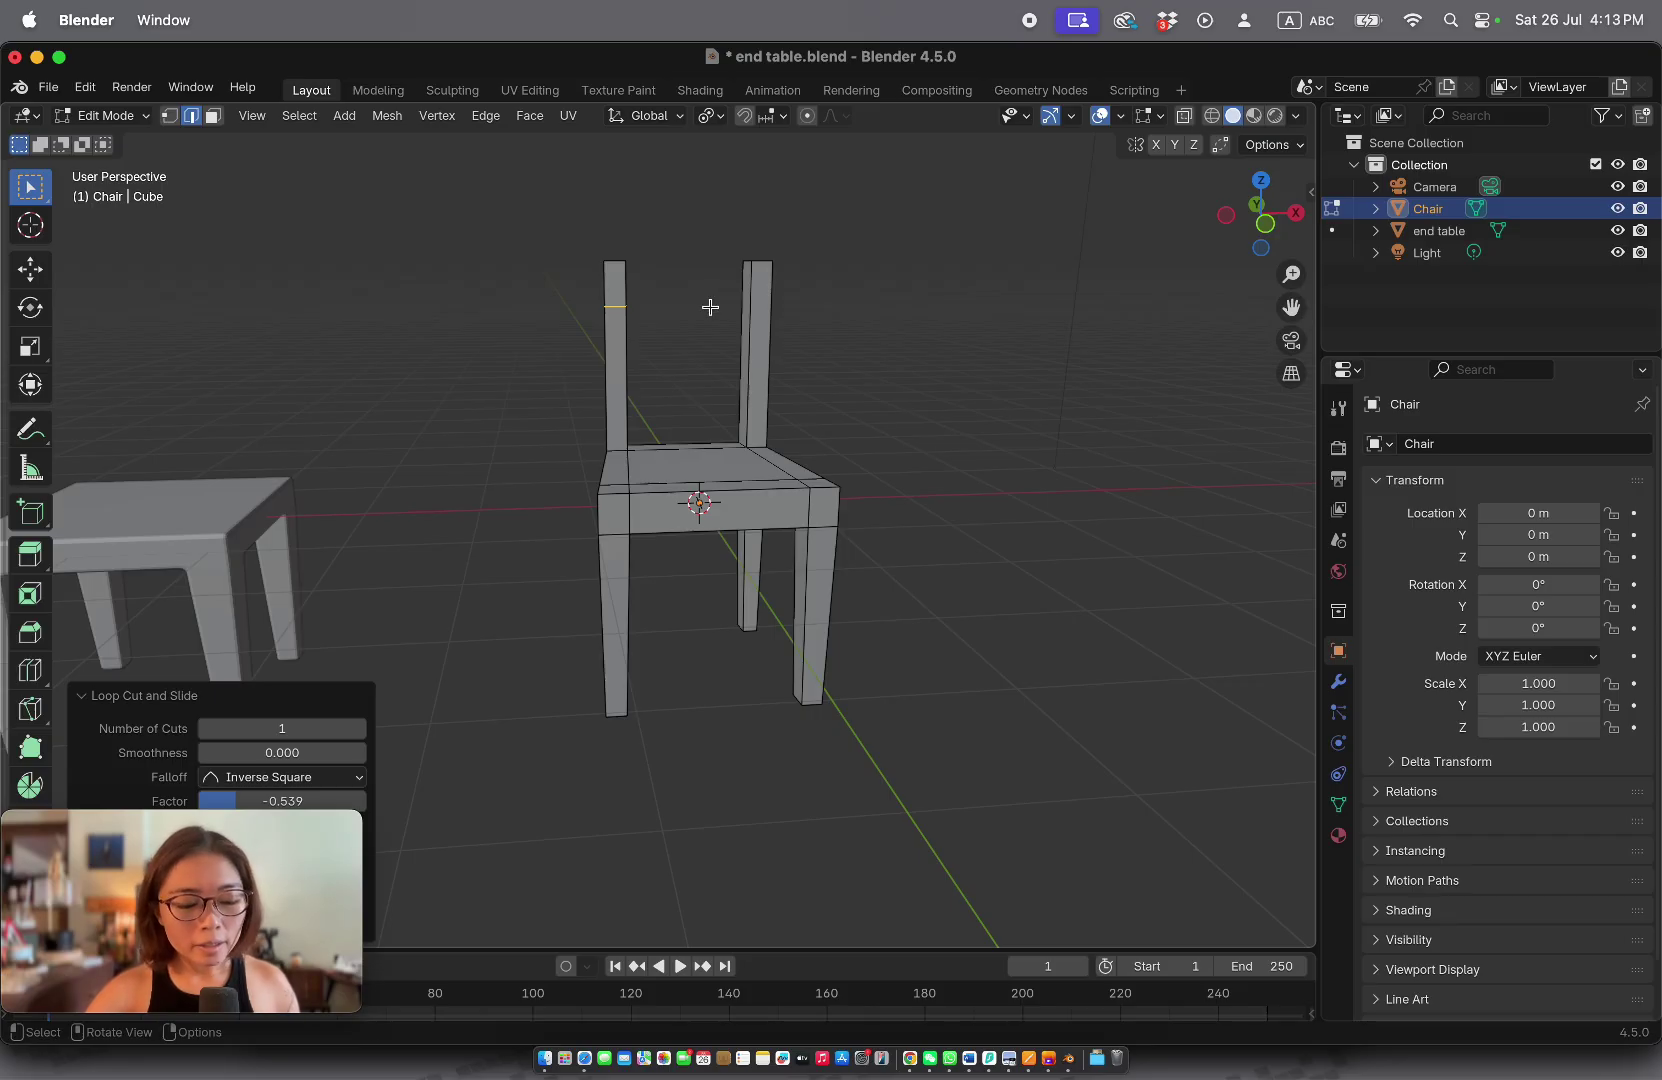
pyautogui.hotkey('ctrl', 'z')
pyautogui.hotkey('ctrl', 'z')
# Step: In front view, extrude the two rear corner faces straight up into backrest posts, and extrude again for a short upper segment
pyautogui.press('KP_1')
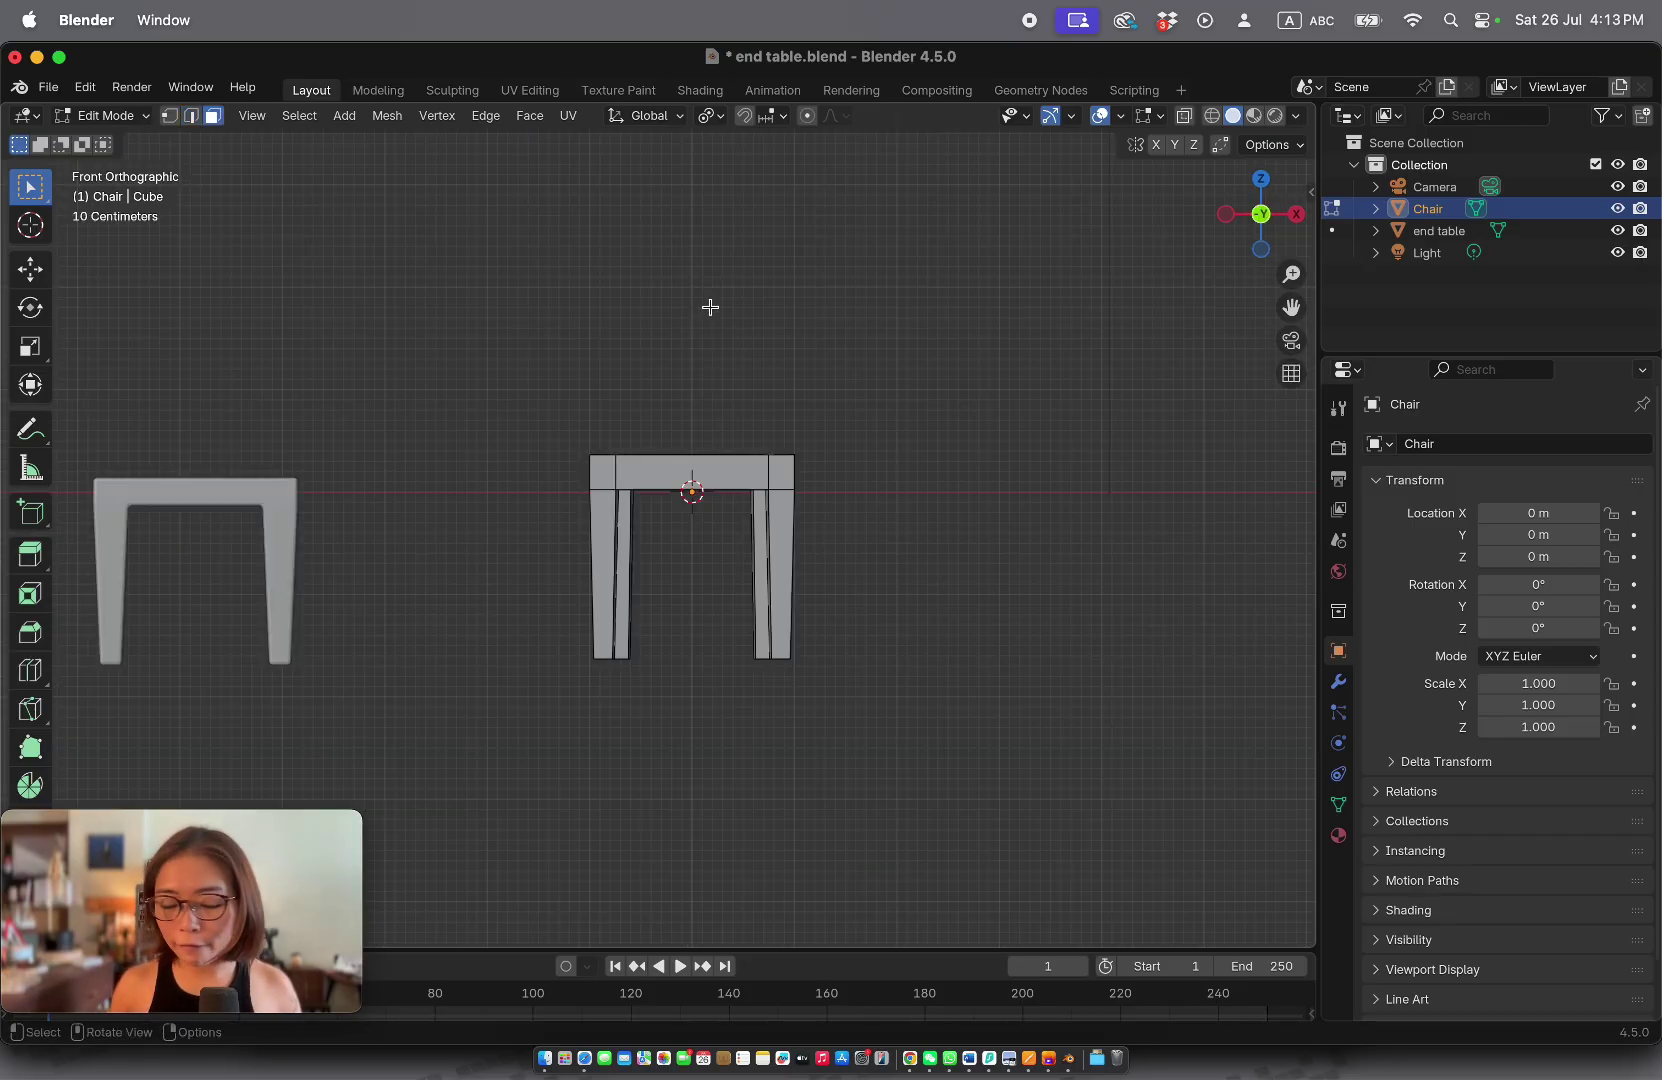
pyautogui.press('e')
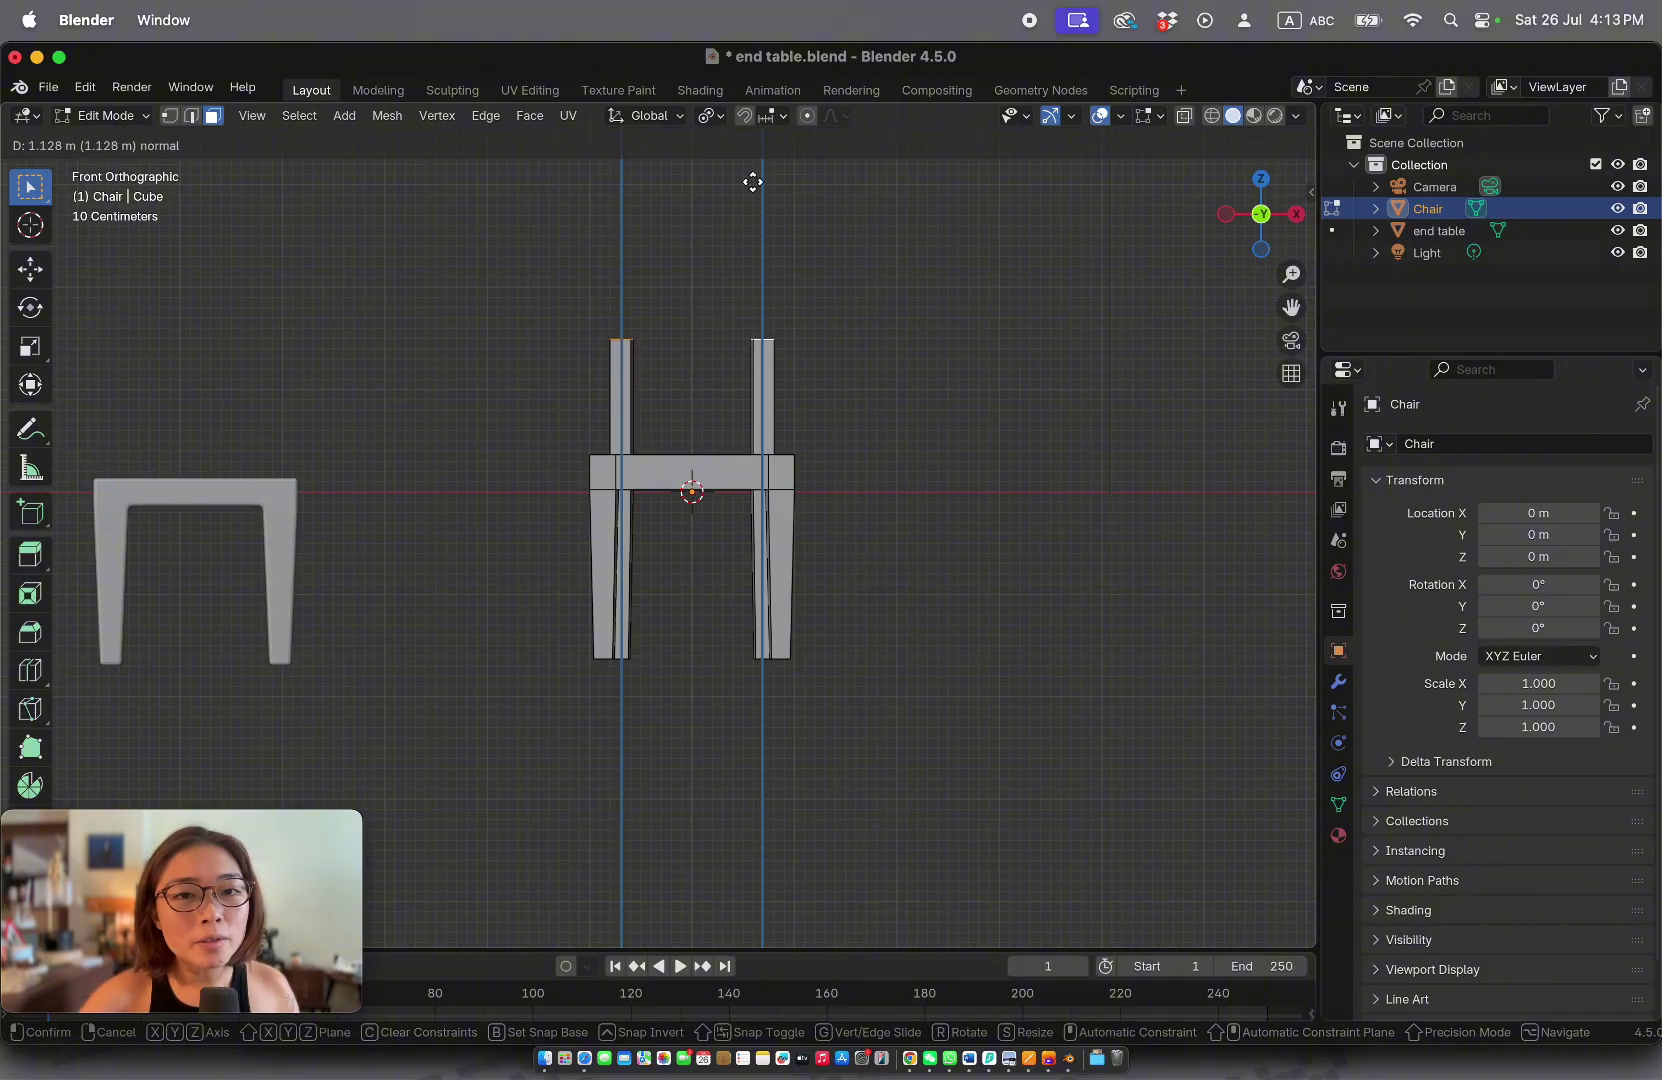
pyautogui.click(755, 170)
pyautogui.press('e')
pyautogui.click(752, 155)
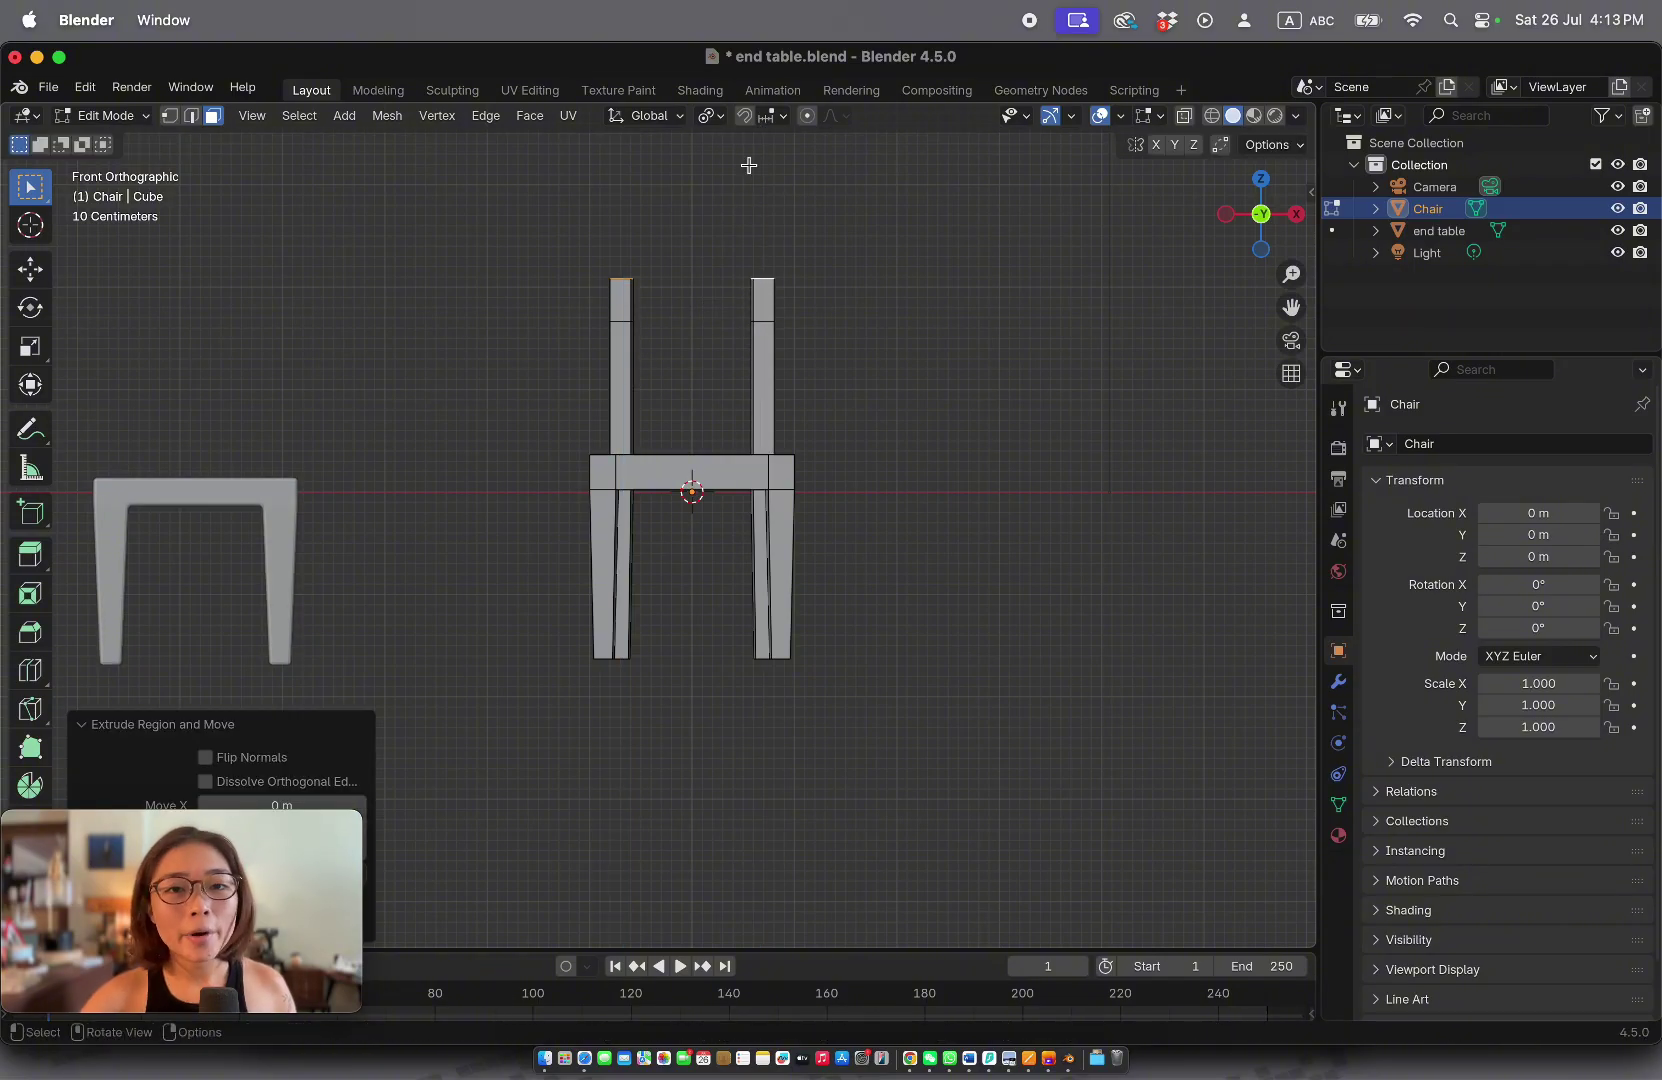
pyautogui.hscroll(10, 730, 304)
pyautogui.hscroll(-15, 730, 304)
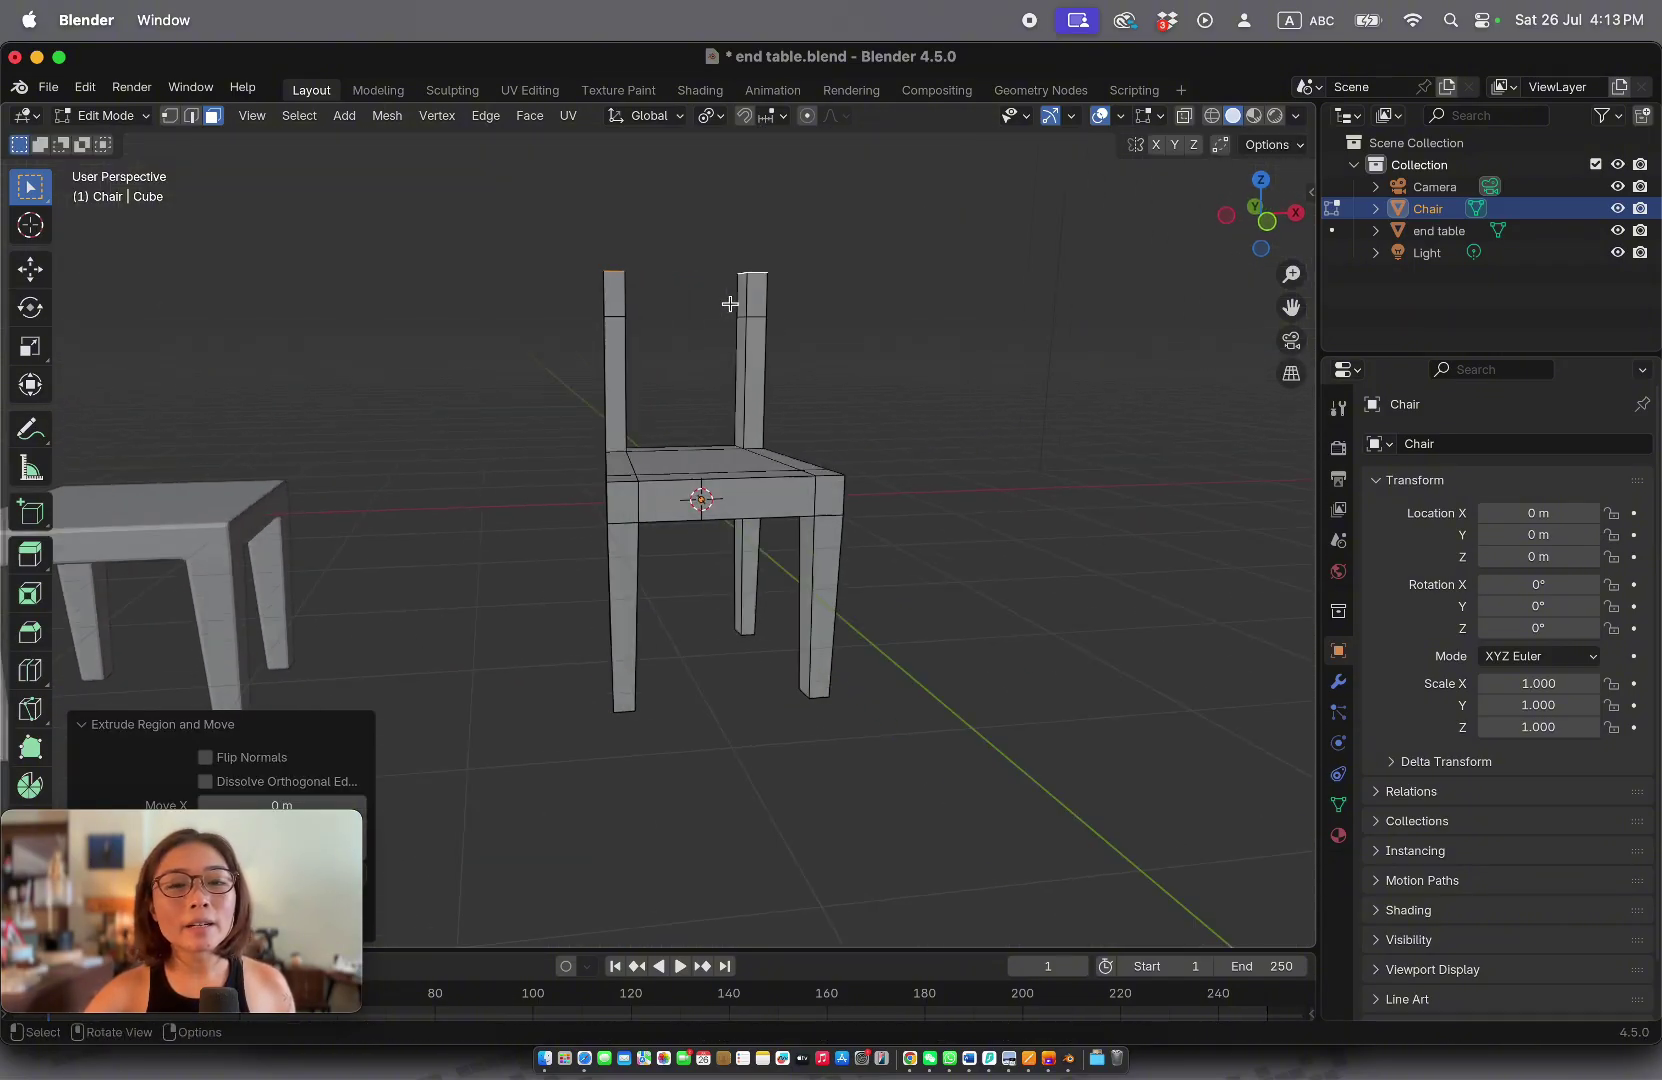
# Step: Add one centered vertical loop cut, slide factor 0, running lengthwise through both backrest posts and rear legs
pyautogui.hscroll(10, 730, 304)
pyautogui.hscroll(3, 730, 304)
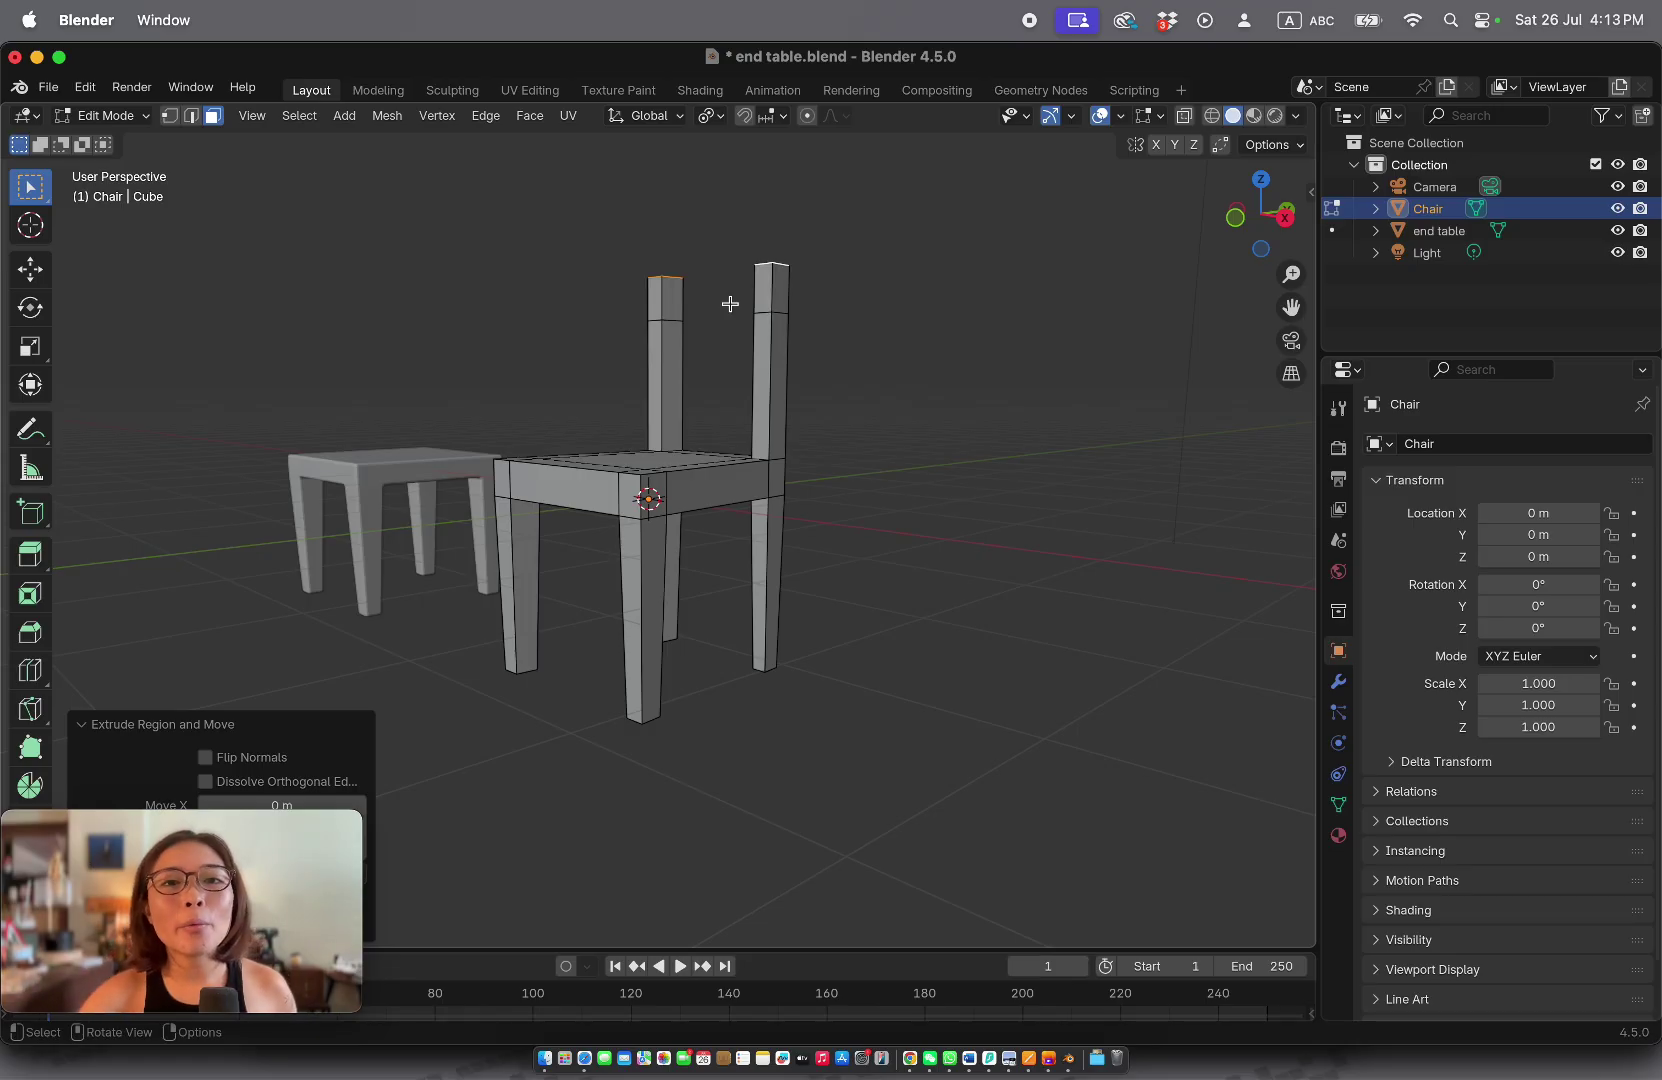
pyautogui.hscroll(-5, 730, 304)
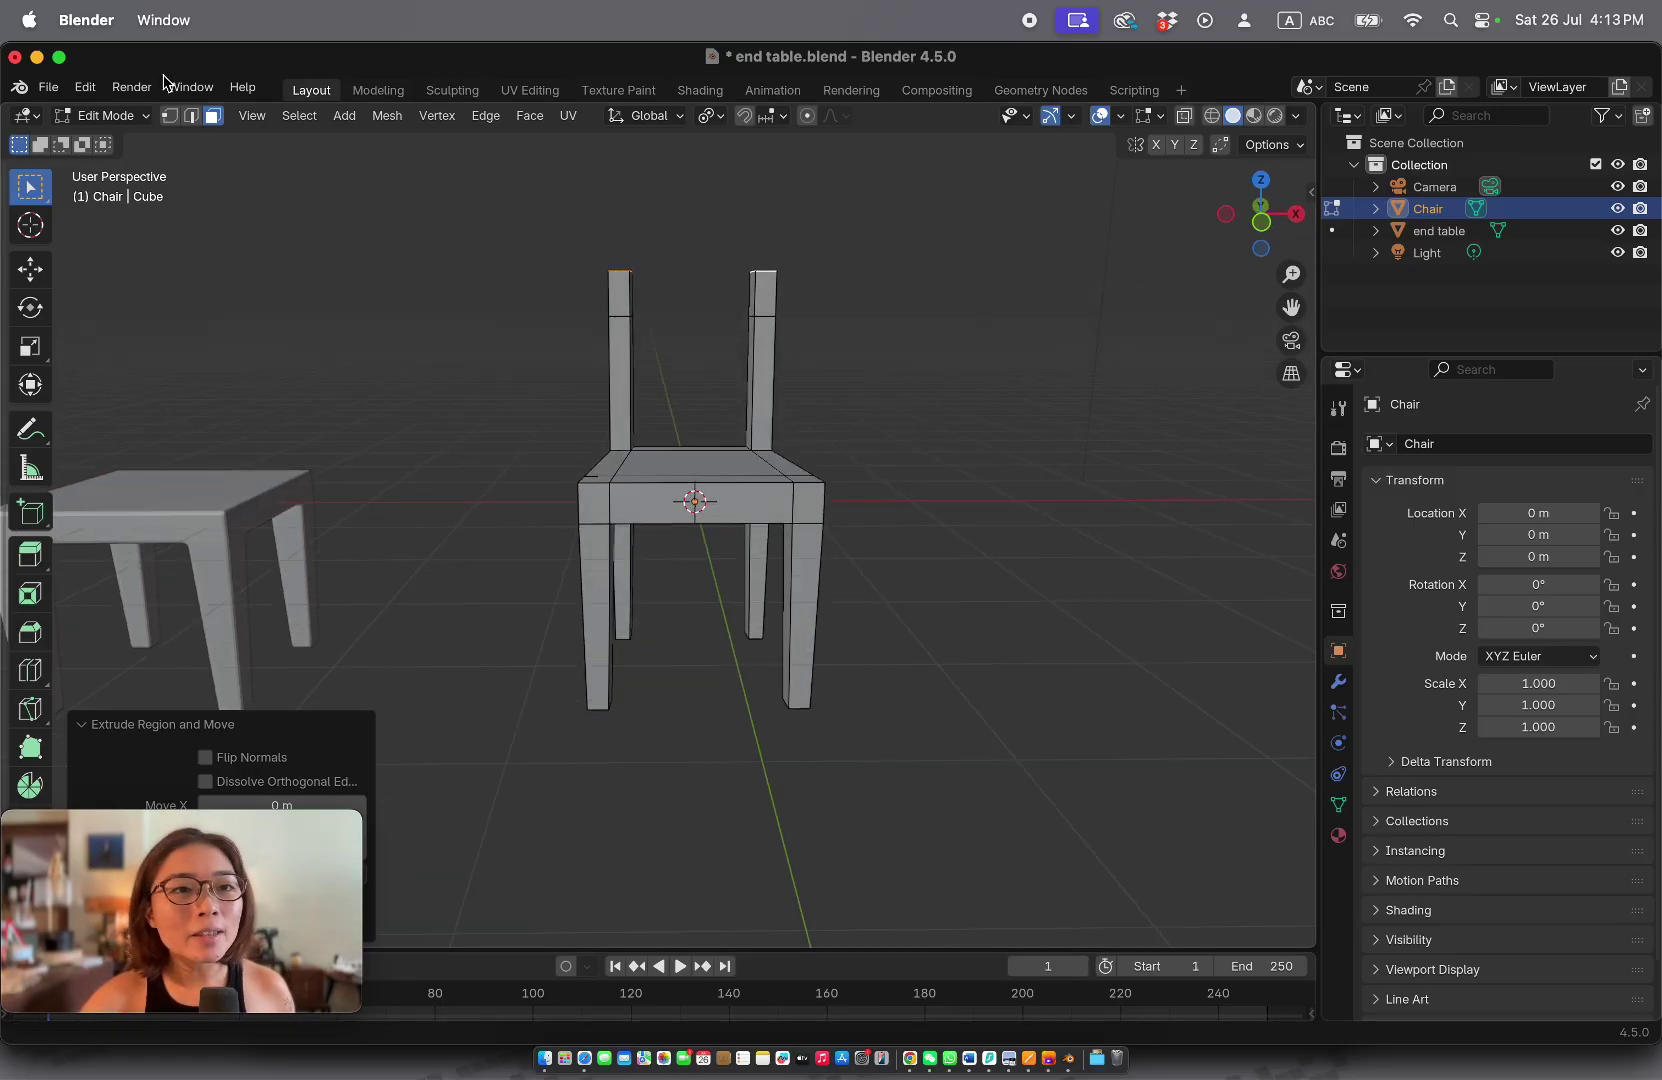
pyautogui.hscroll(5, 632, 331)
pyautogui.hscroll(5, 643, 330)
pyautogui.hscroll(3, 643, 330)
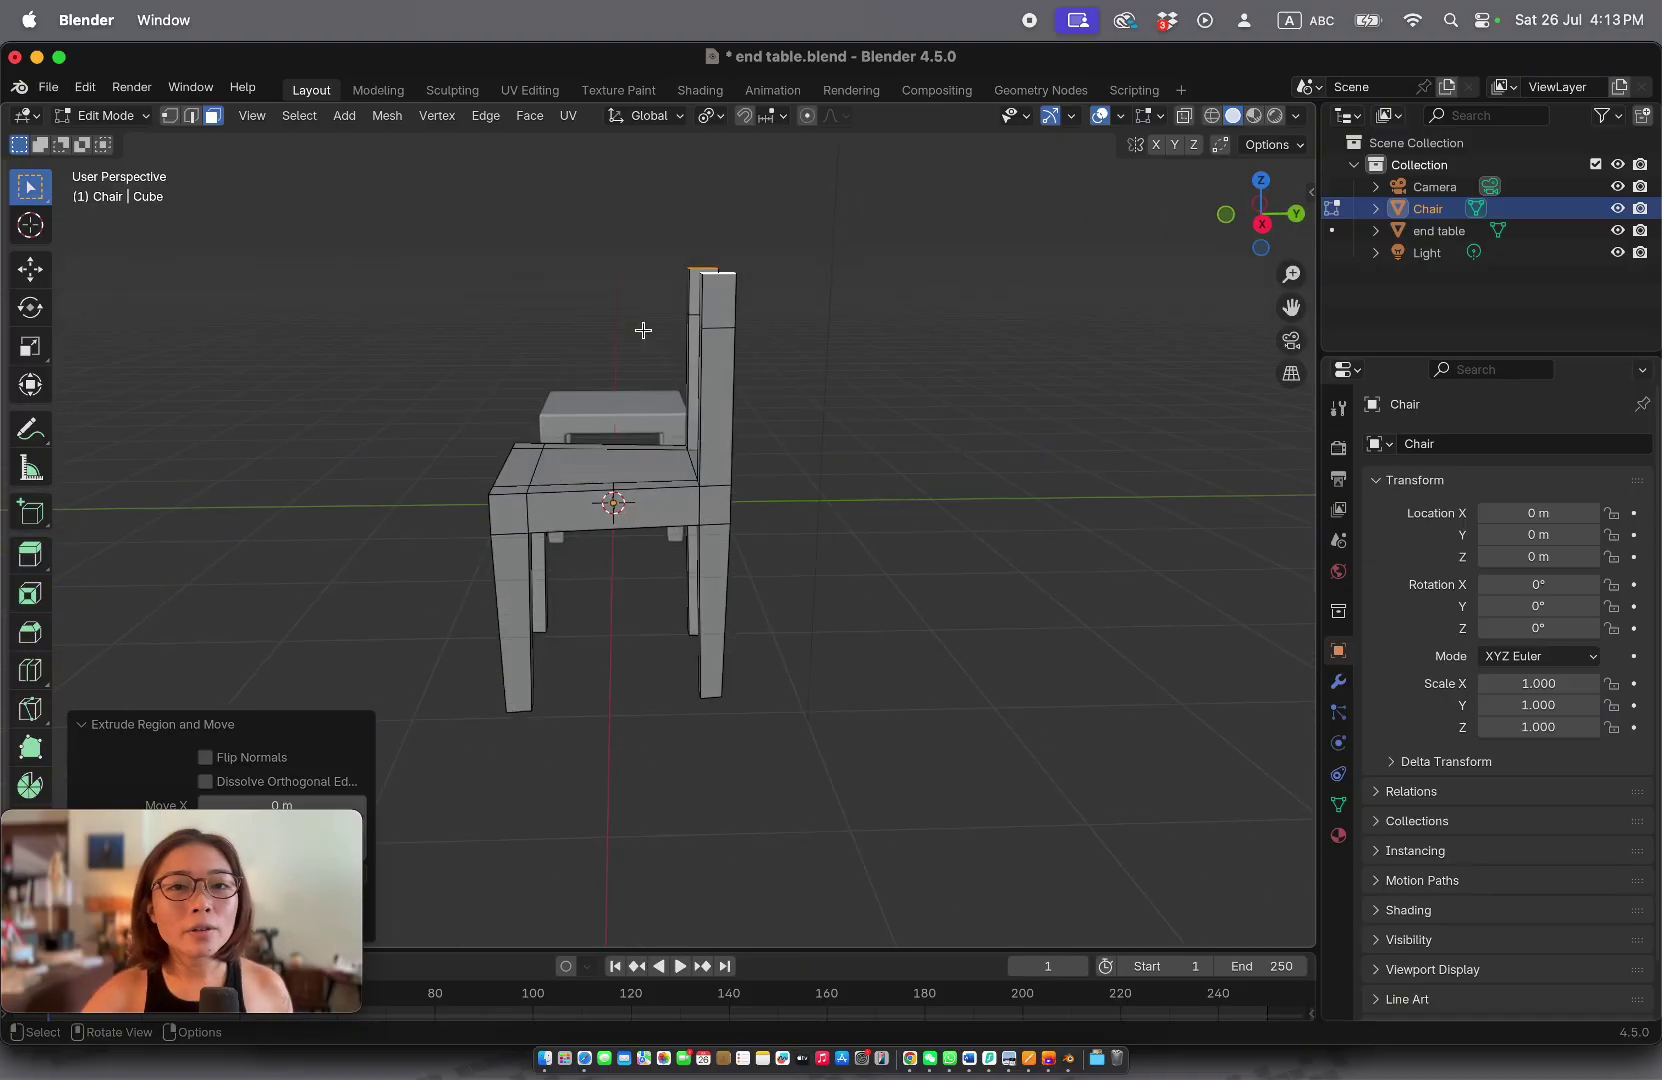
pyautogui.hotkey('ctrl', 'r')
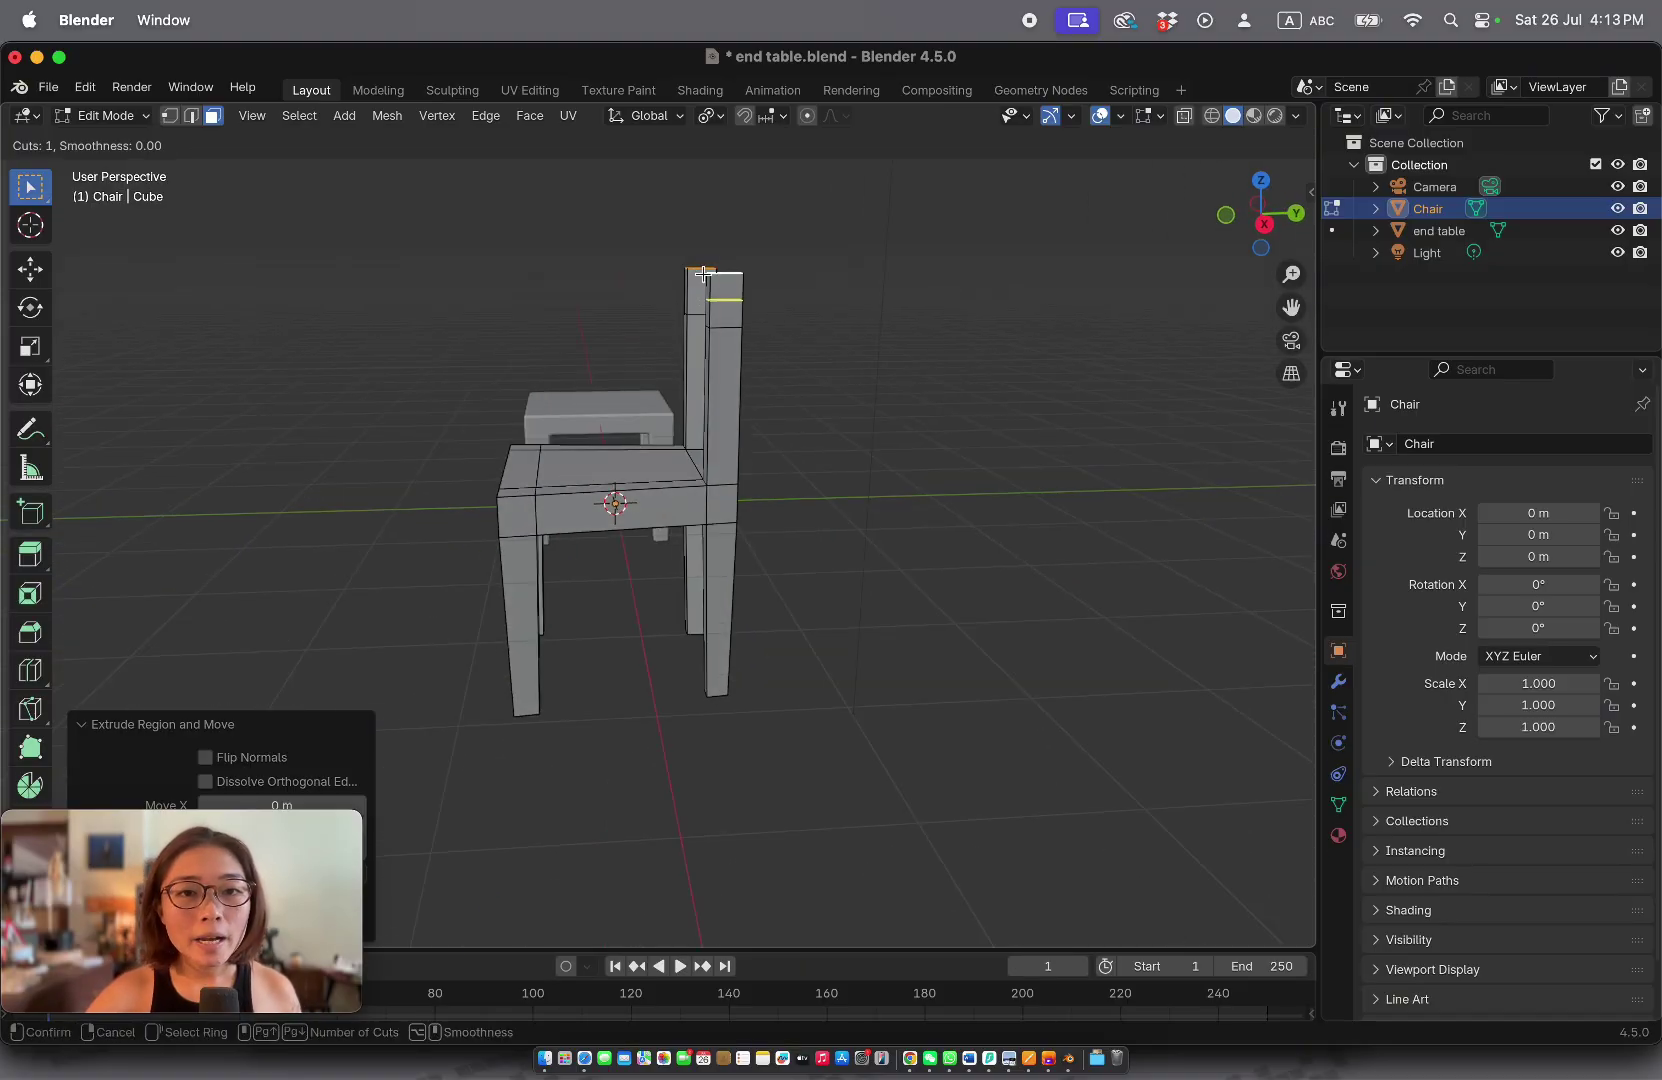
pyautogui.click(722, 321)
pyautogui.click(722, 322)
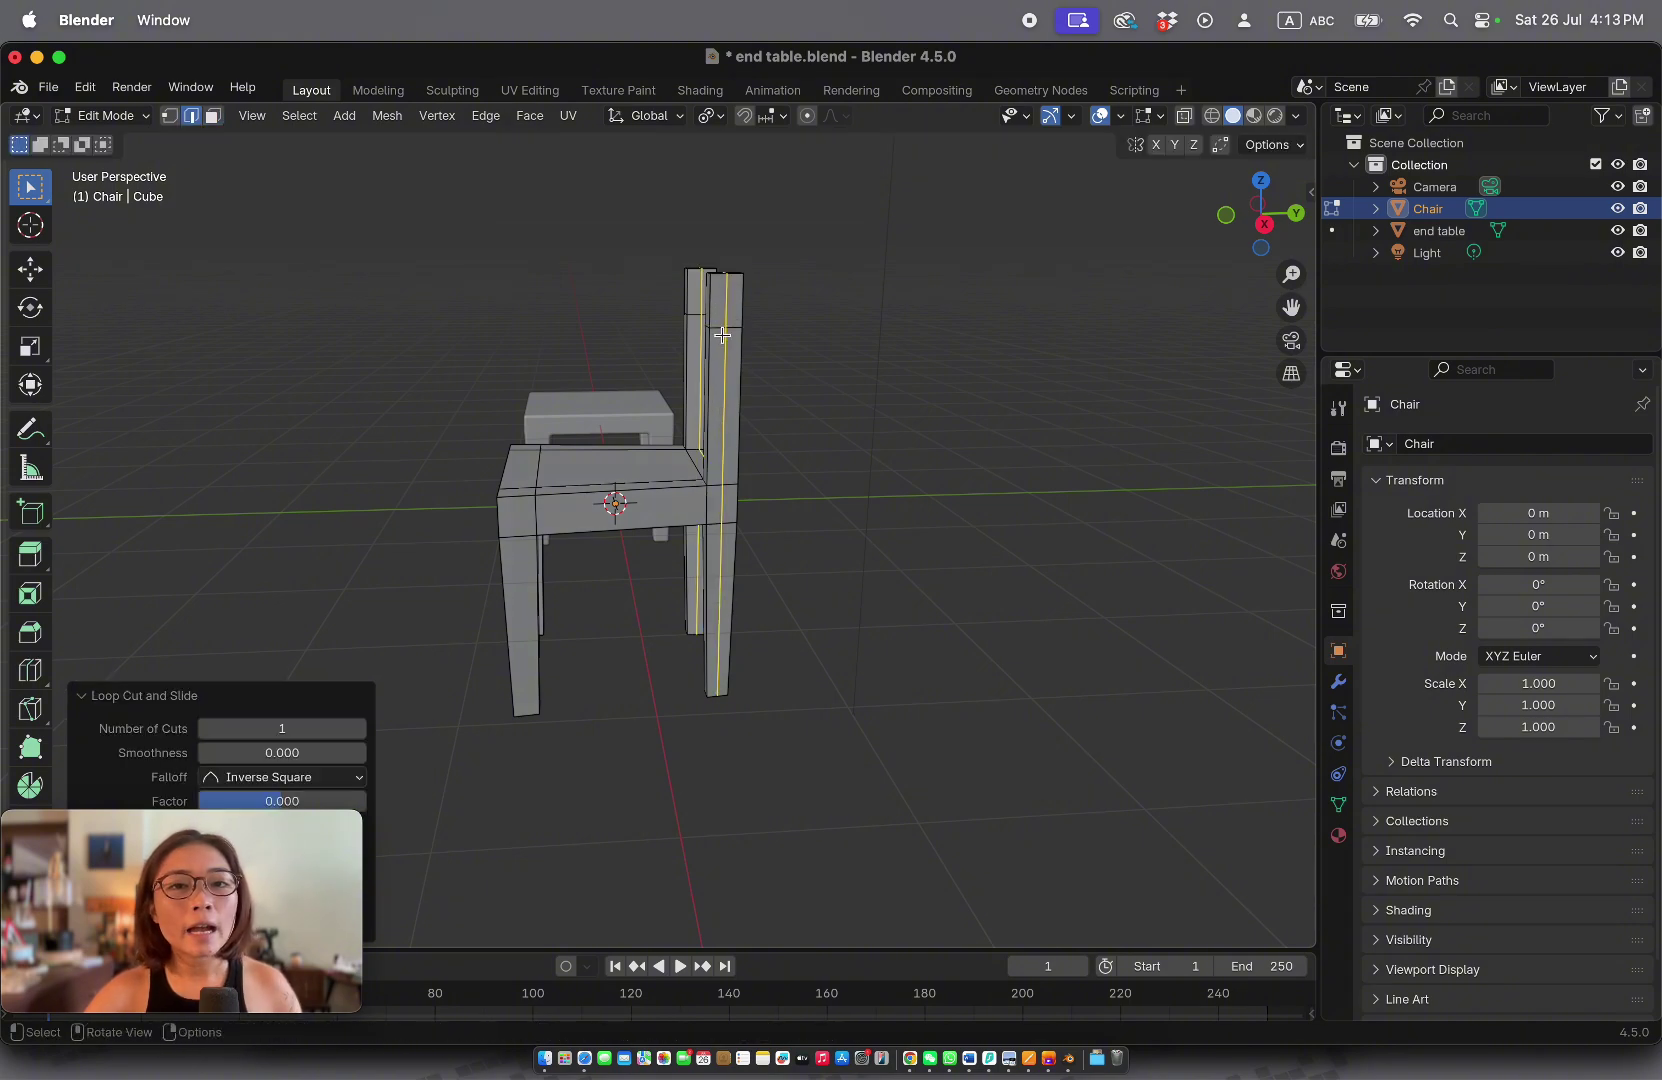
# Step: In face selection, select the facing inner rear-half faces on the upper segments of both backrest posts
pyautogui.hscroll(-10, 775, 428)
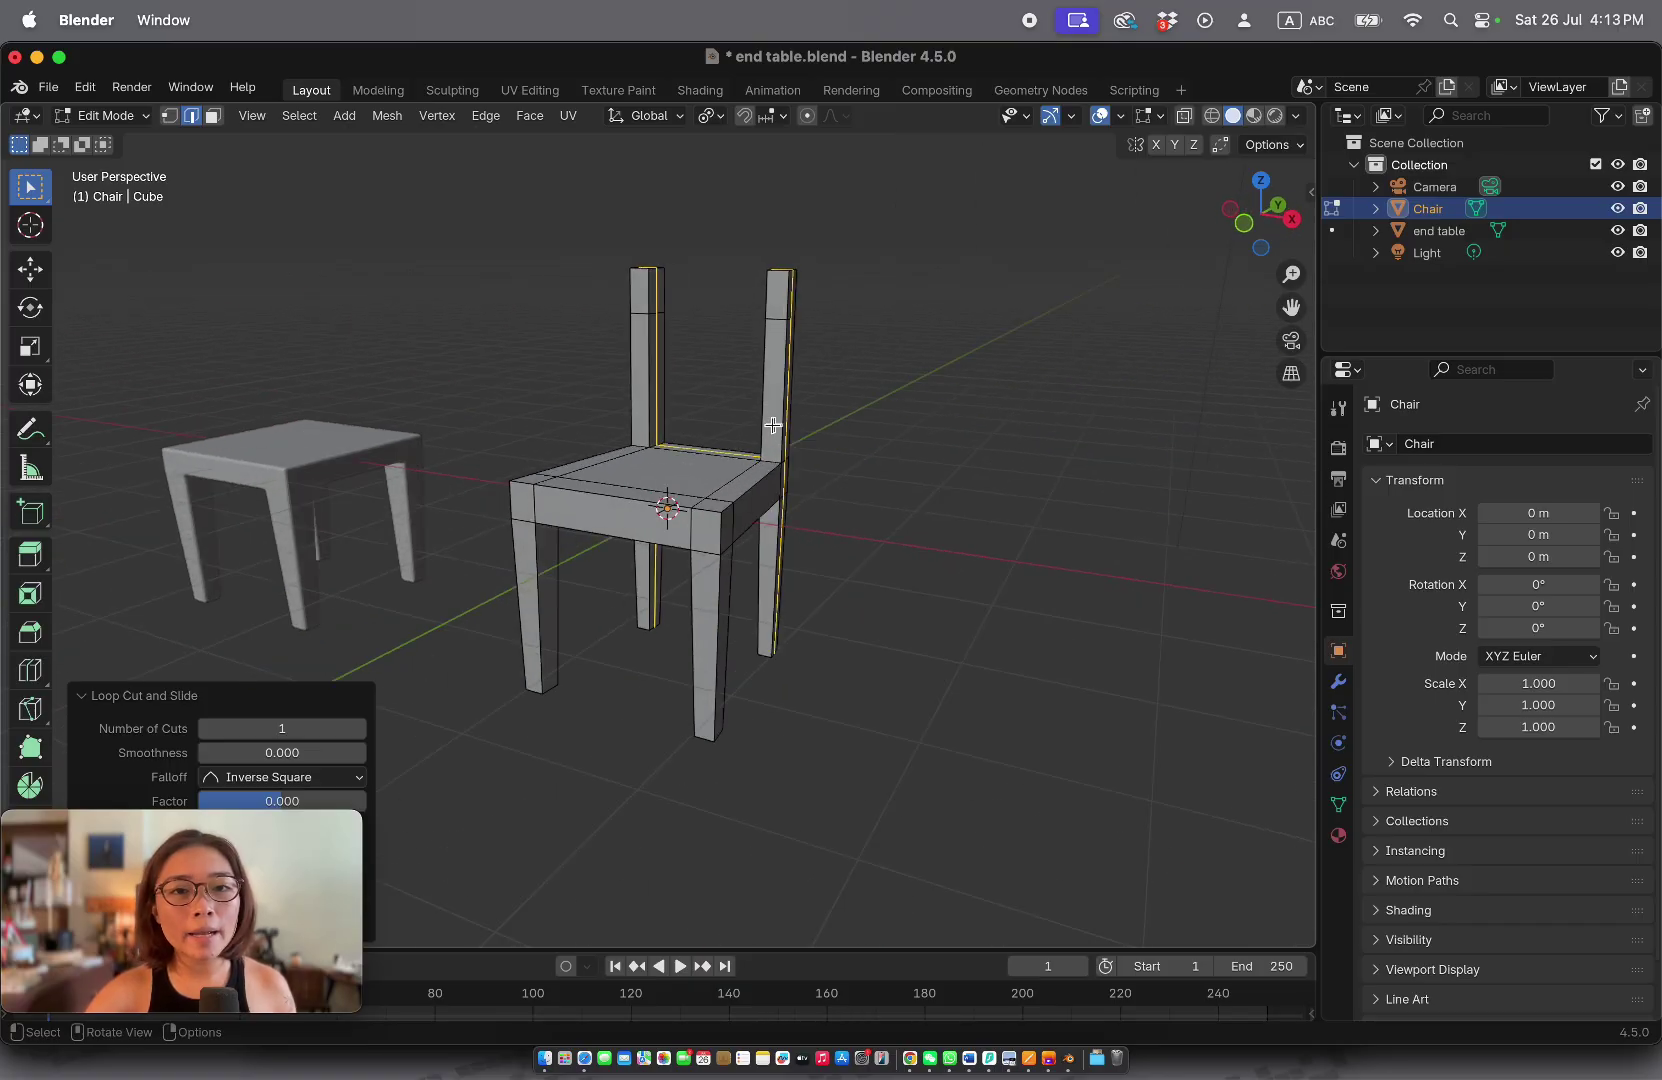
pyautogui.press('3')
pyautogui.click(658, 284)
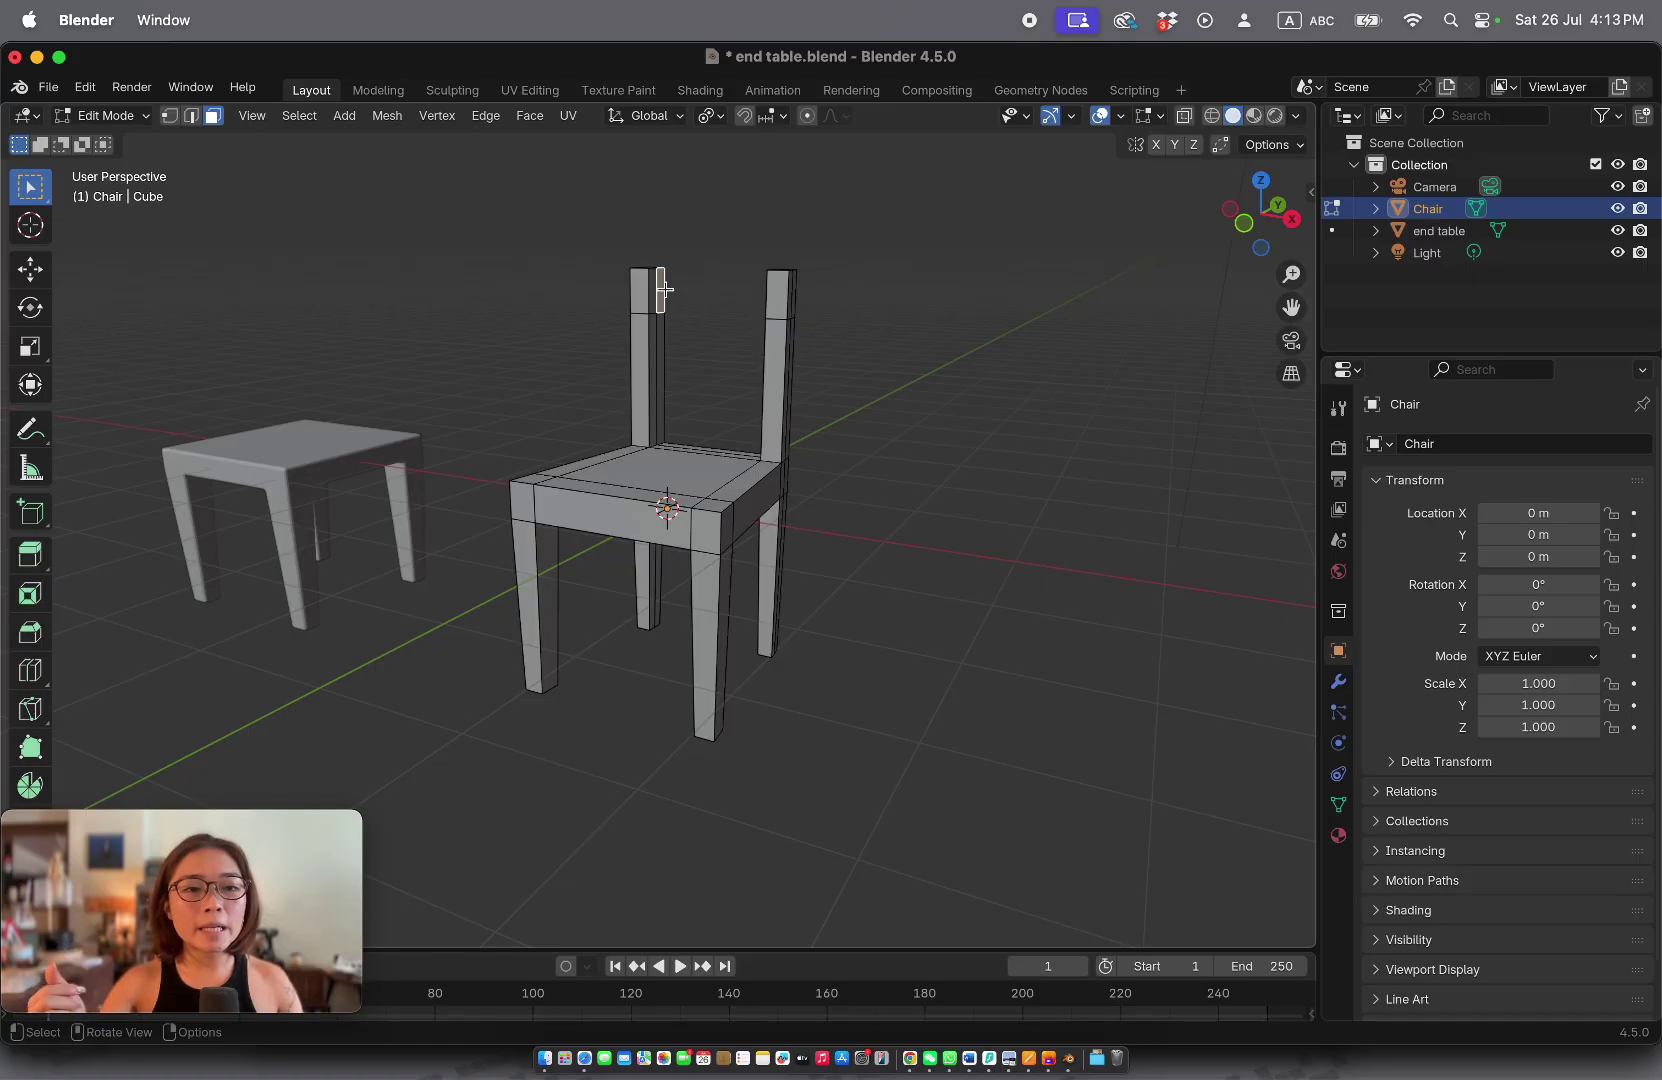
pyautogui.hscroll(-10, 665, 289)
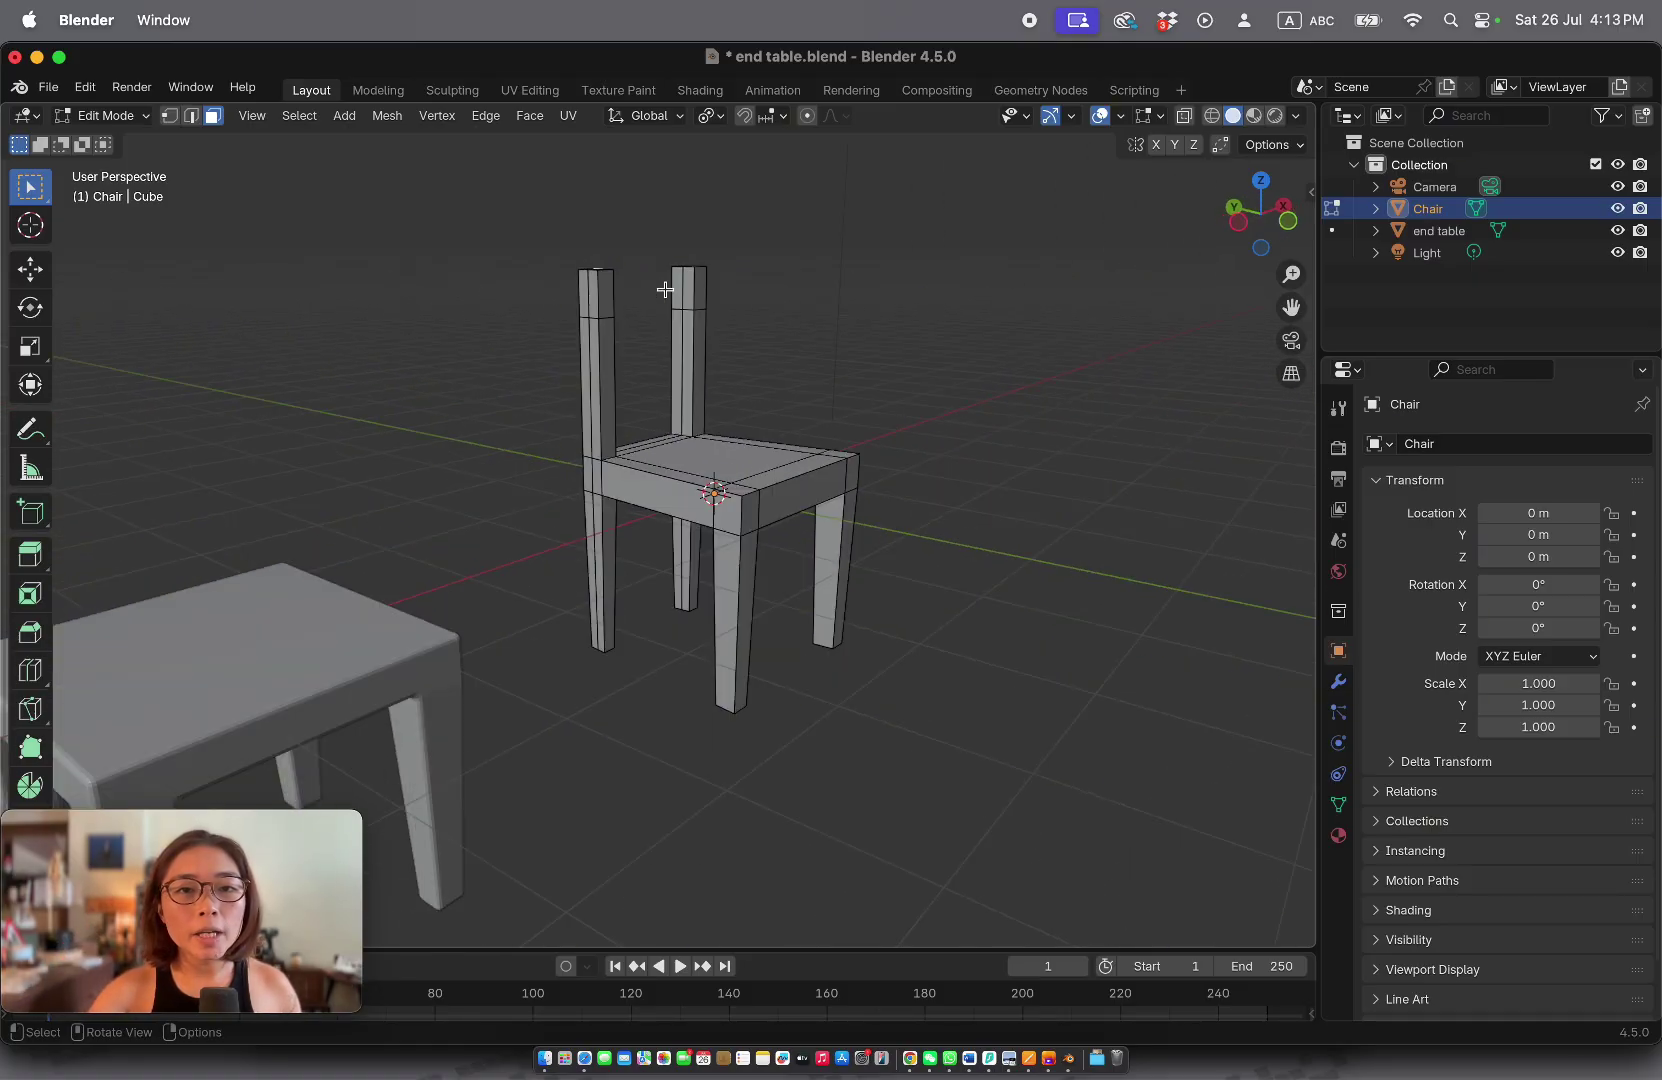
pyautogui.hscroll(-10, 670, 295)
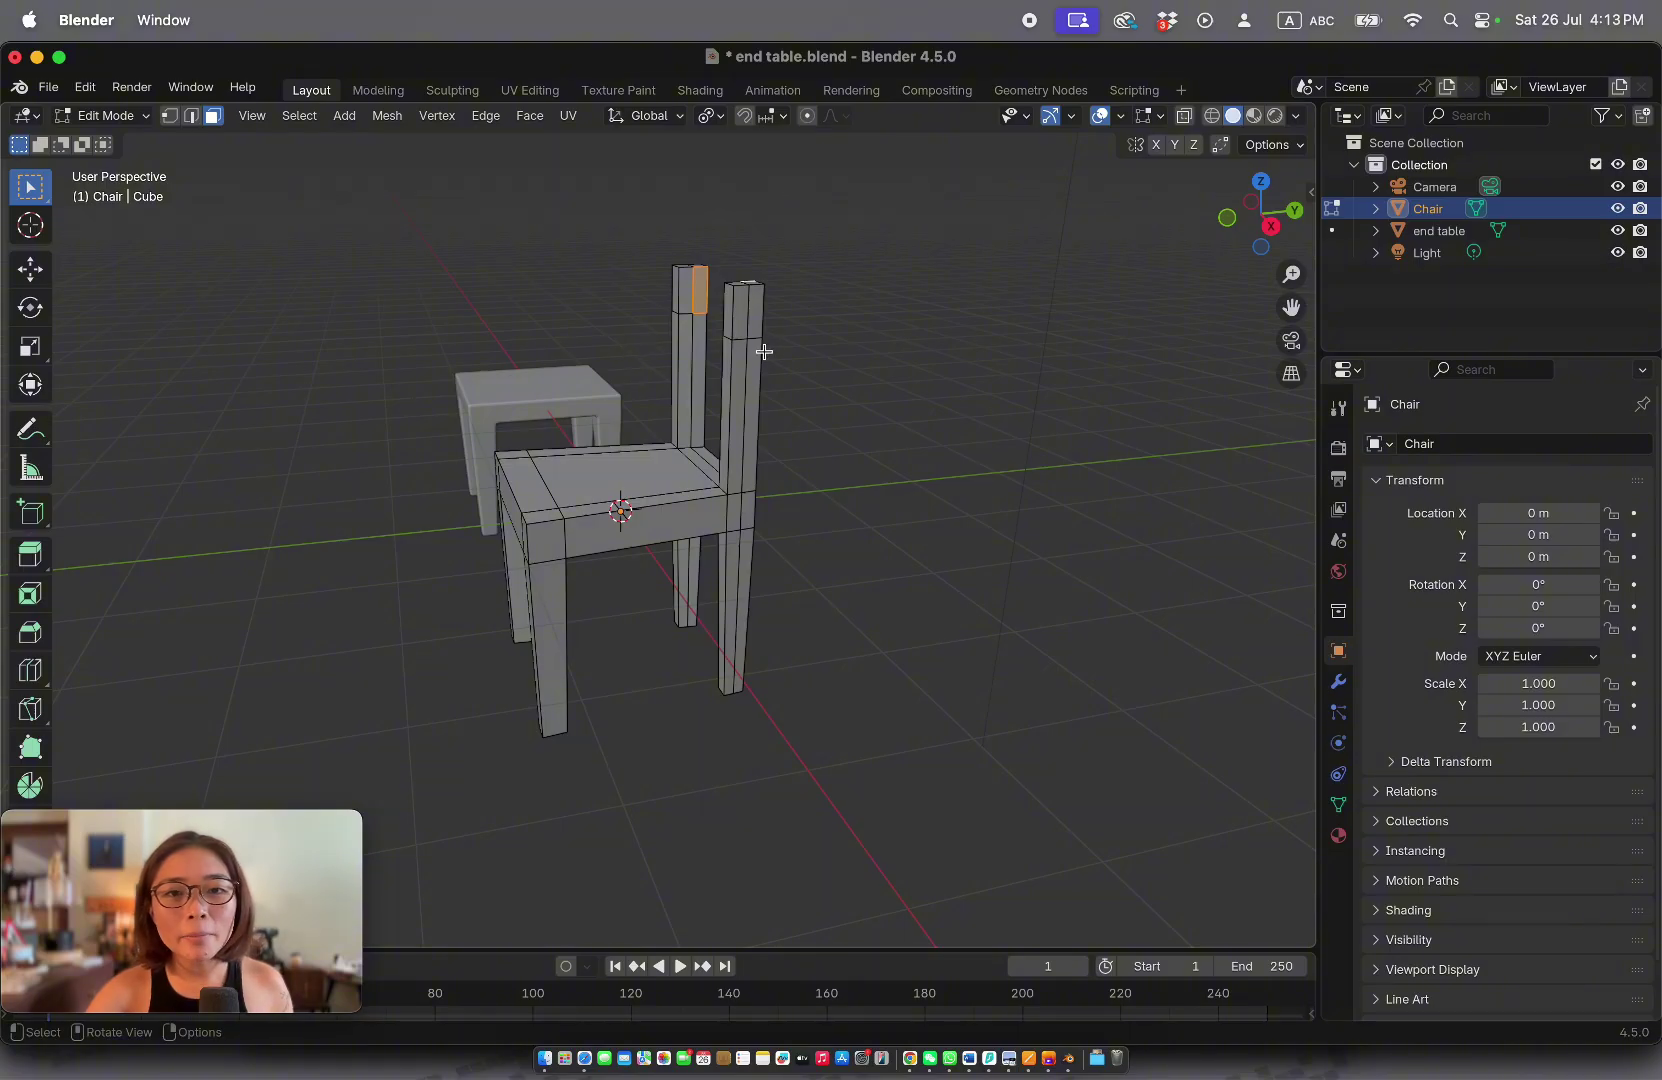
pyautogui.hscroll(-8, 705, 330)
pyautogui.hscroll(-10, 706, 332)
pyautogui.hscroll(10, 706, 332)
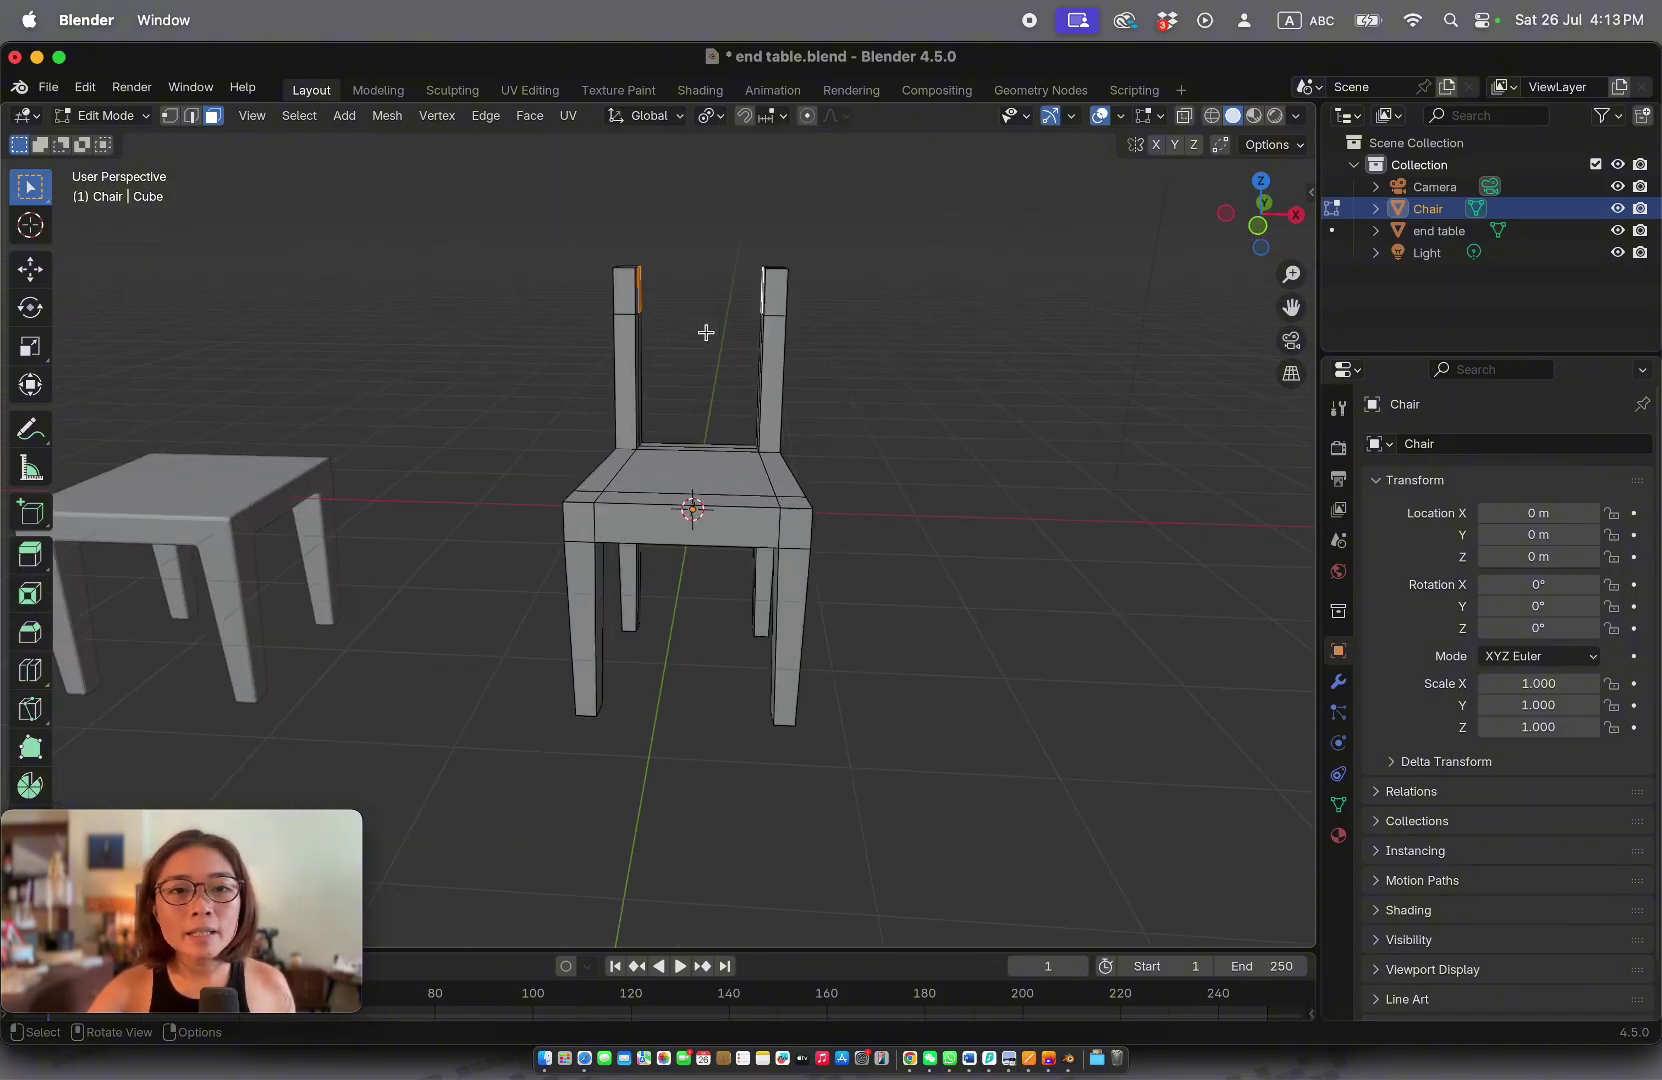
pyautogui.hscroll(-10, 706, 332)
pyautogui.hscroll(-6, 706, 332)
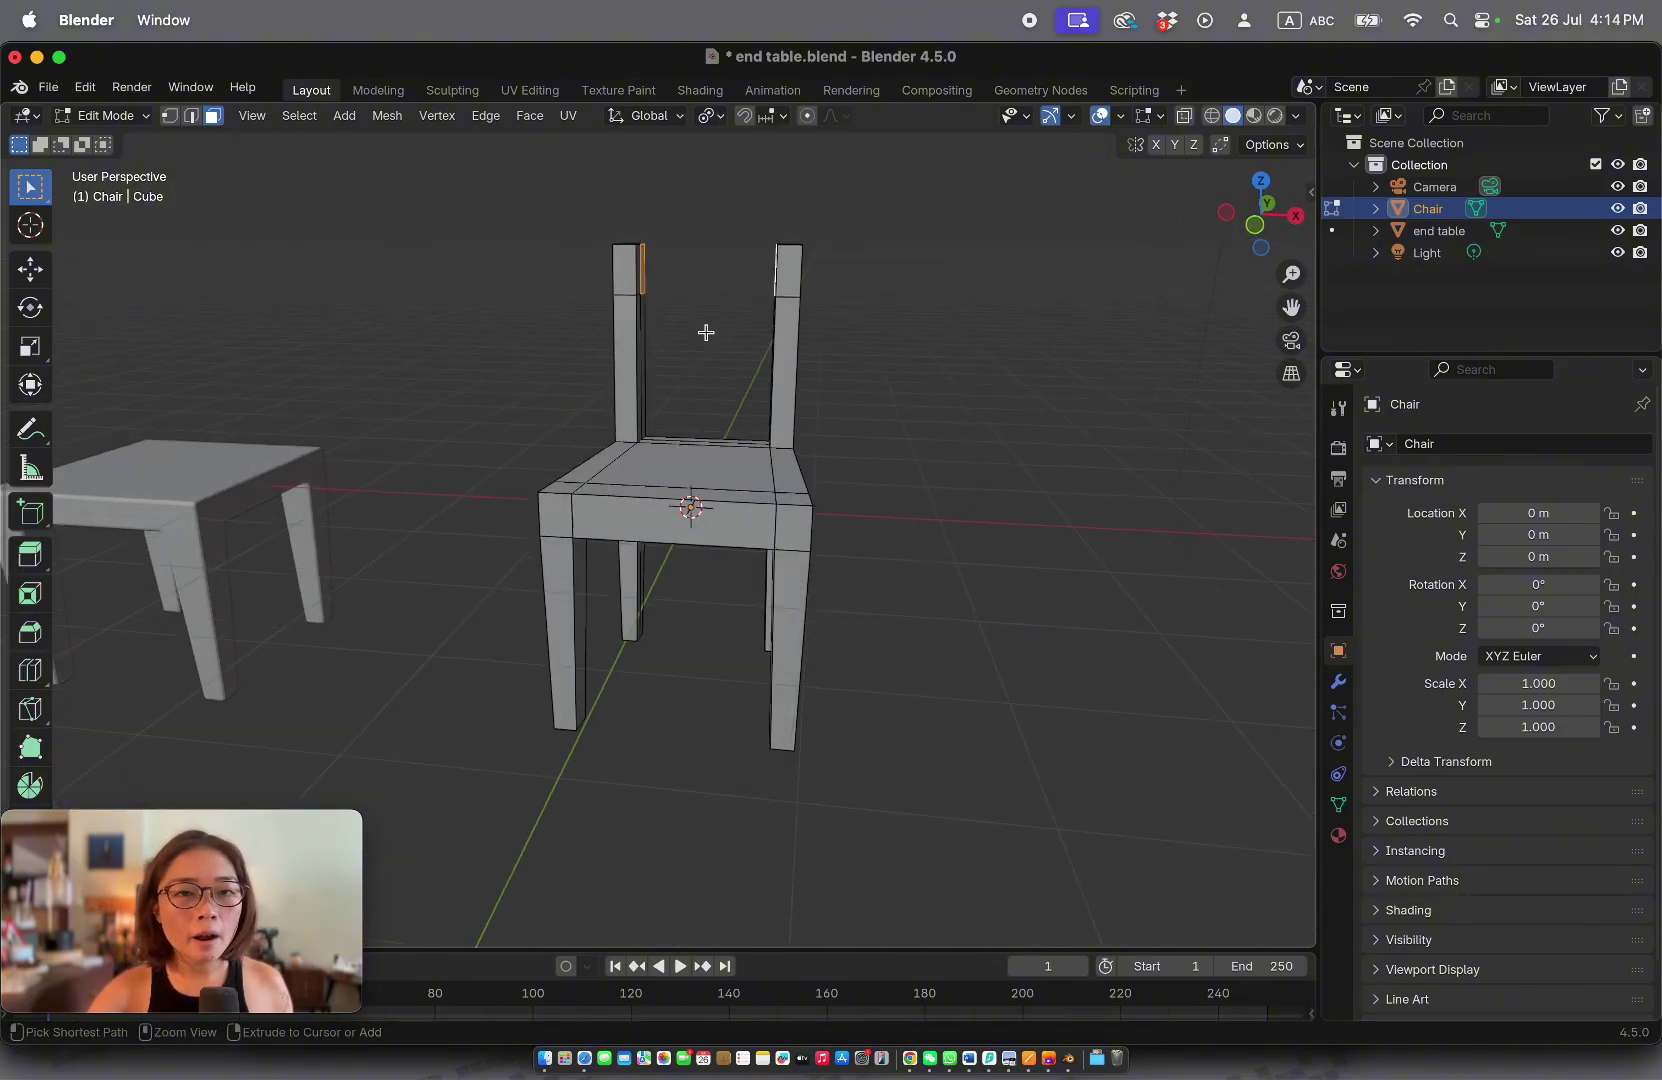
# Step: Connect the two selected post faces with Bridge Faces to form the top rail of the backrest
pyautogui.keyDown('ctrl'); pyautogui.scroll(10, 706, 332); pyautogui.keyUp('ctrl')
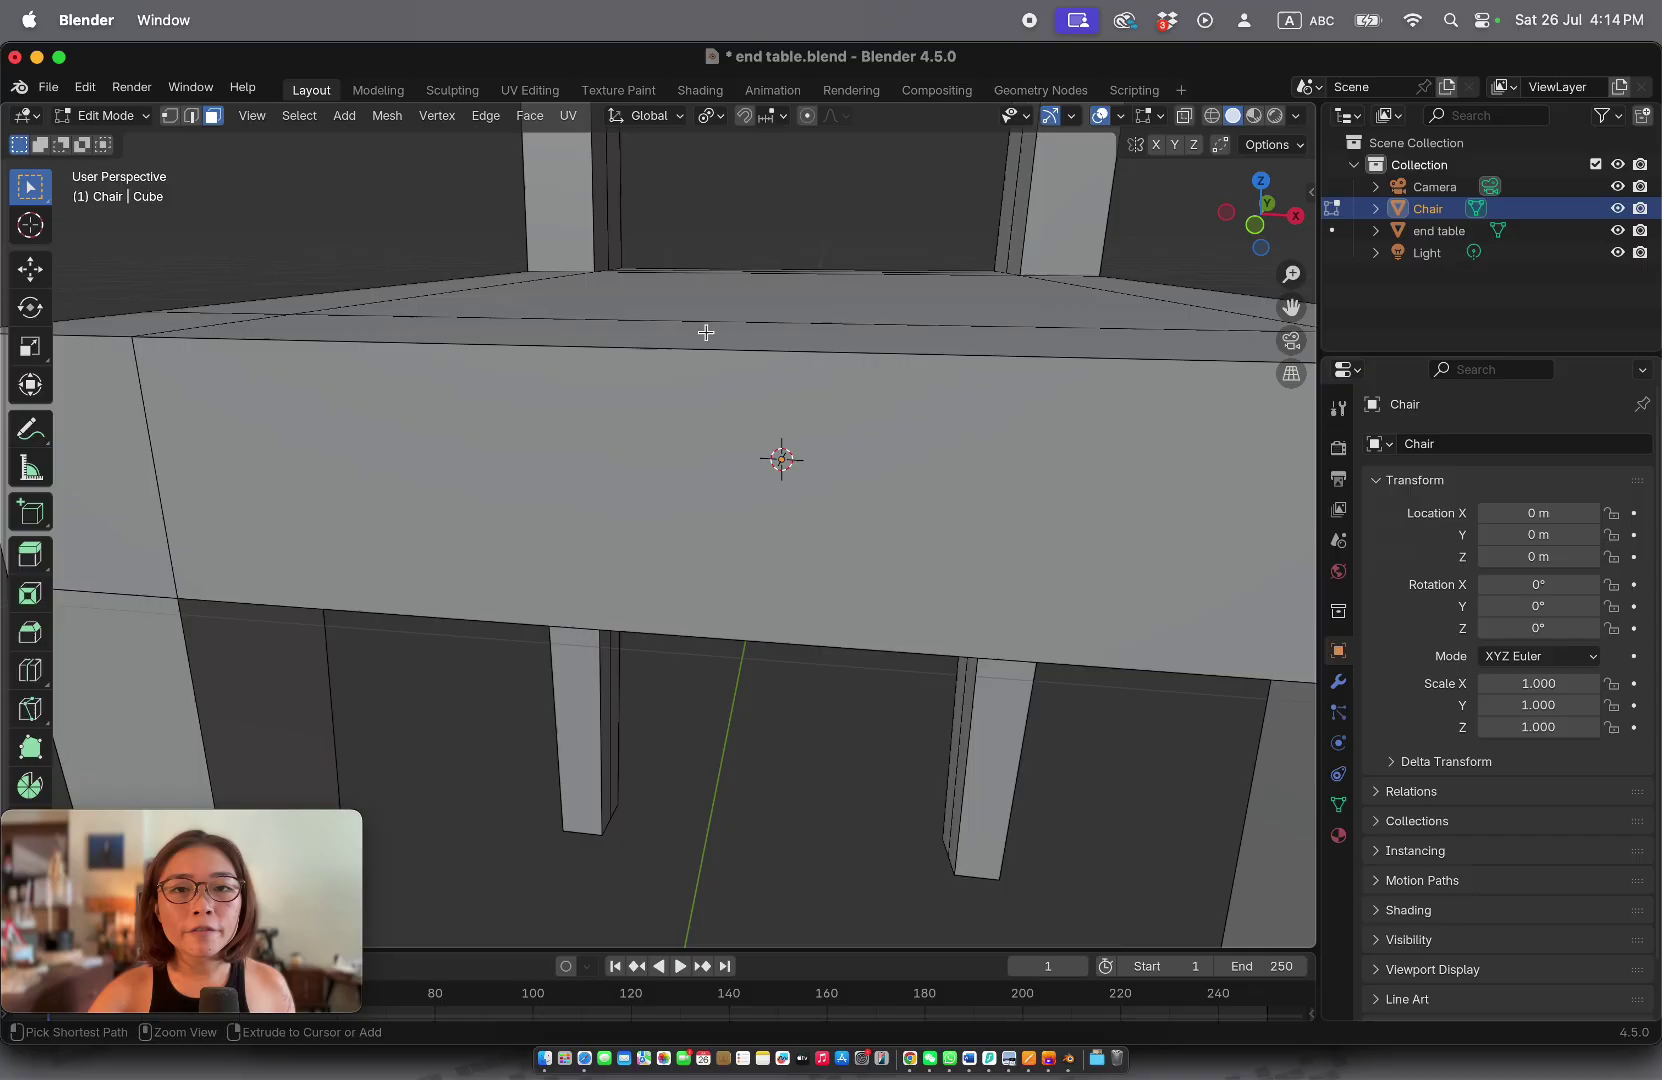
pyautogui.click(252, 115)
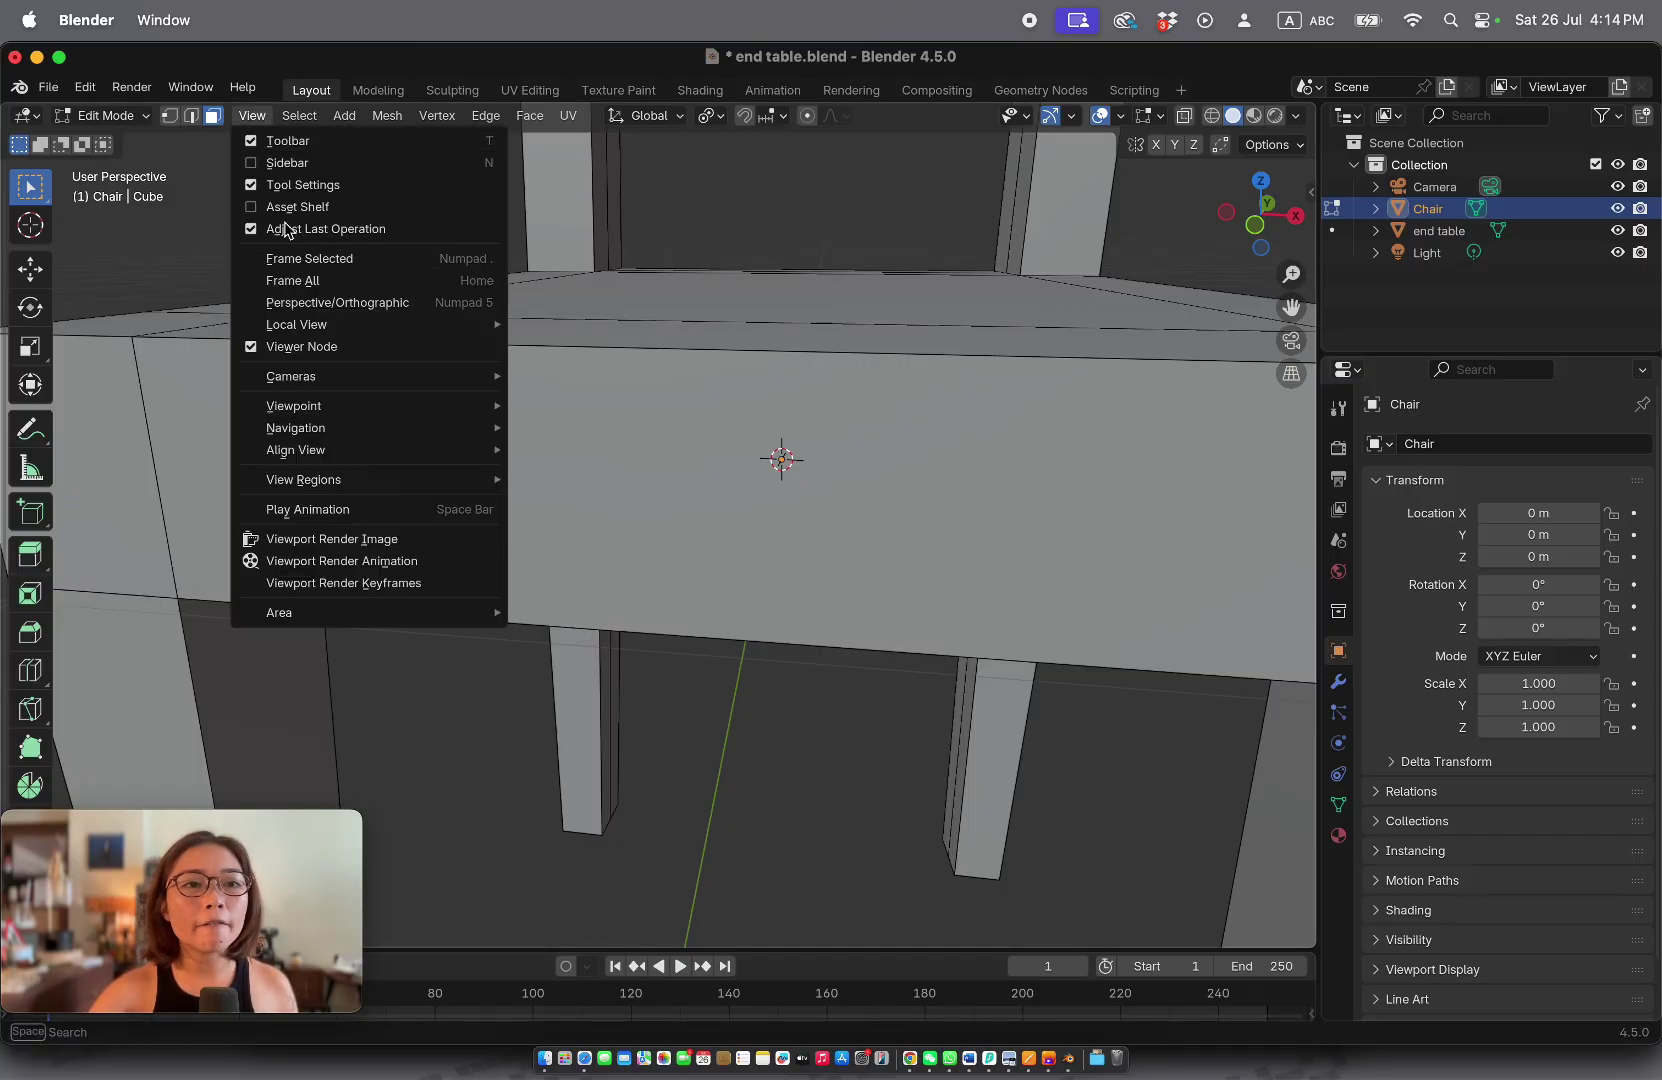
pyautogui.click(340, 258)
pyautogui.hscroll(-8, 472, 265)
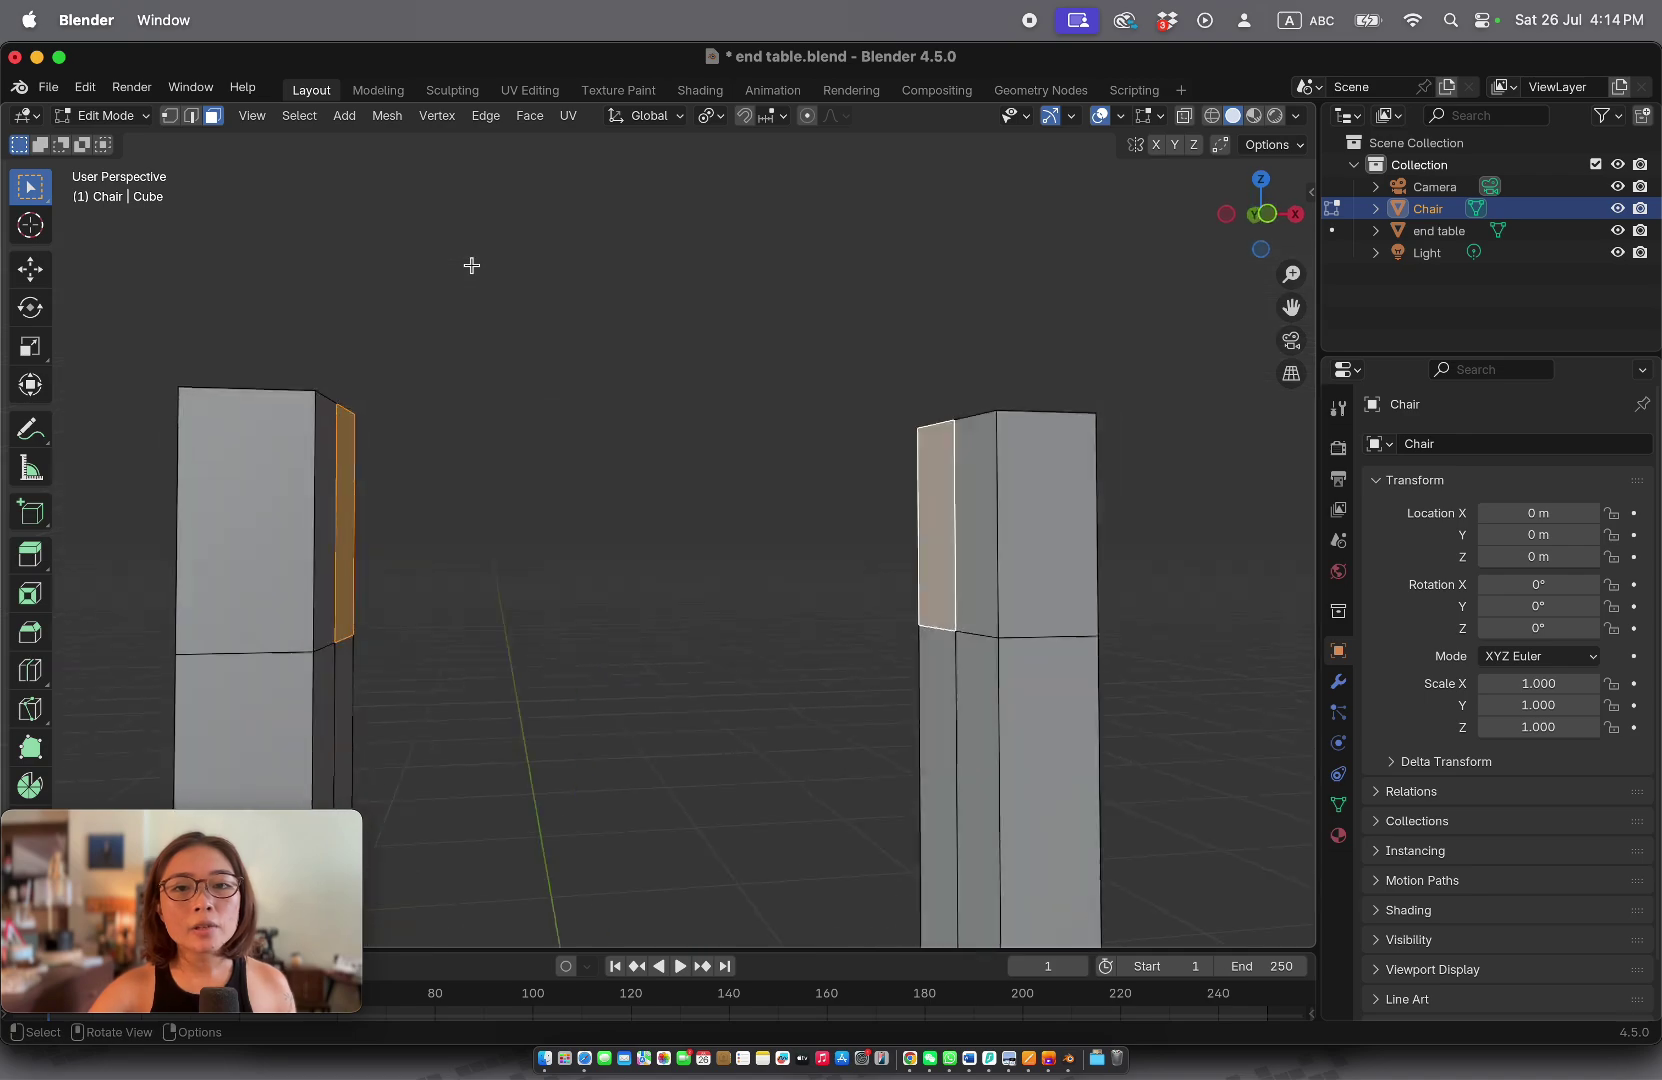
pyautogui.hscroll(-10, 472, 265)
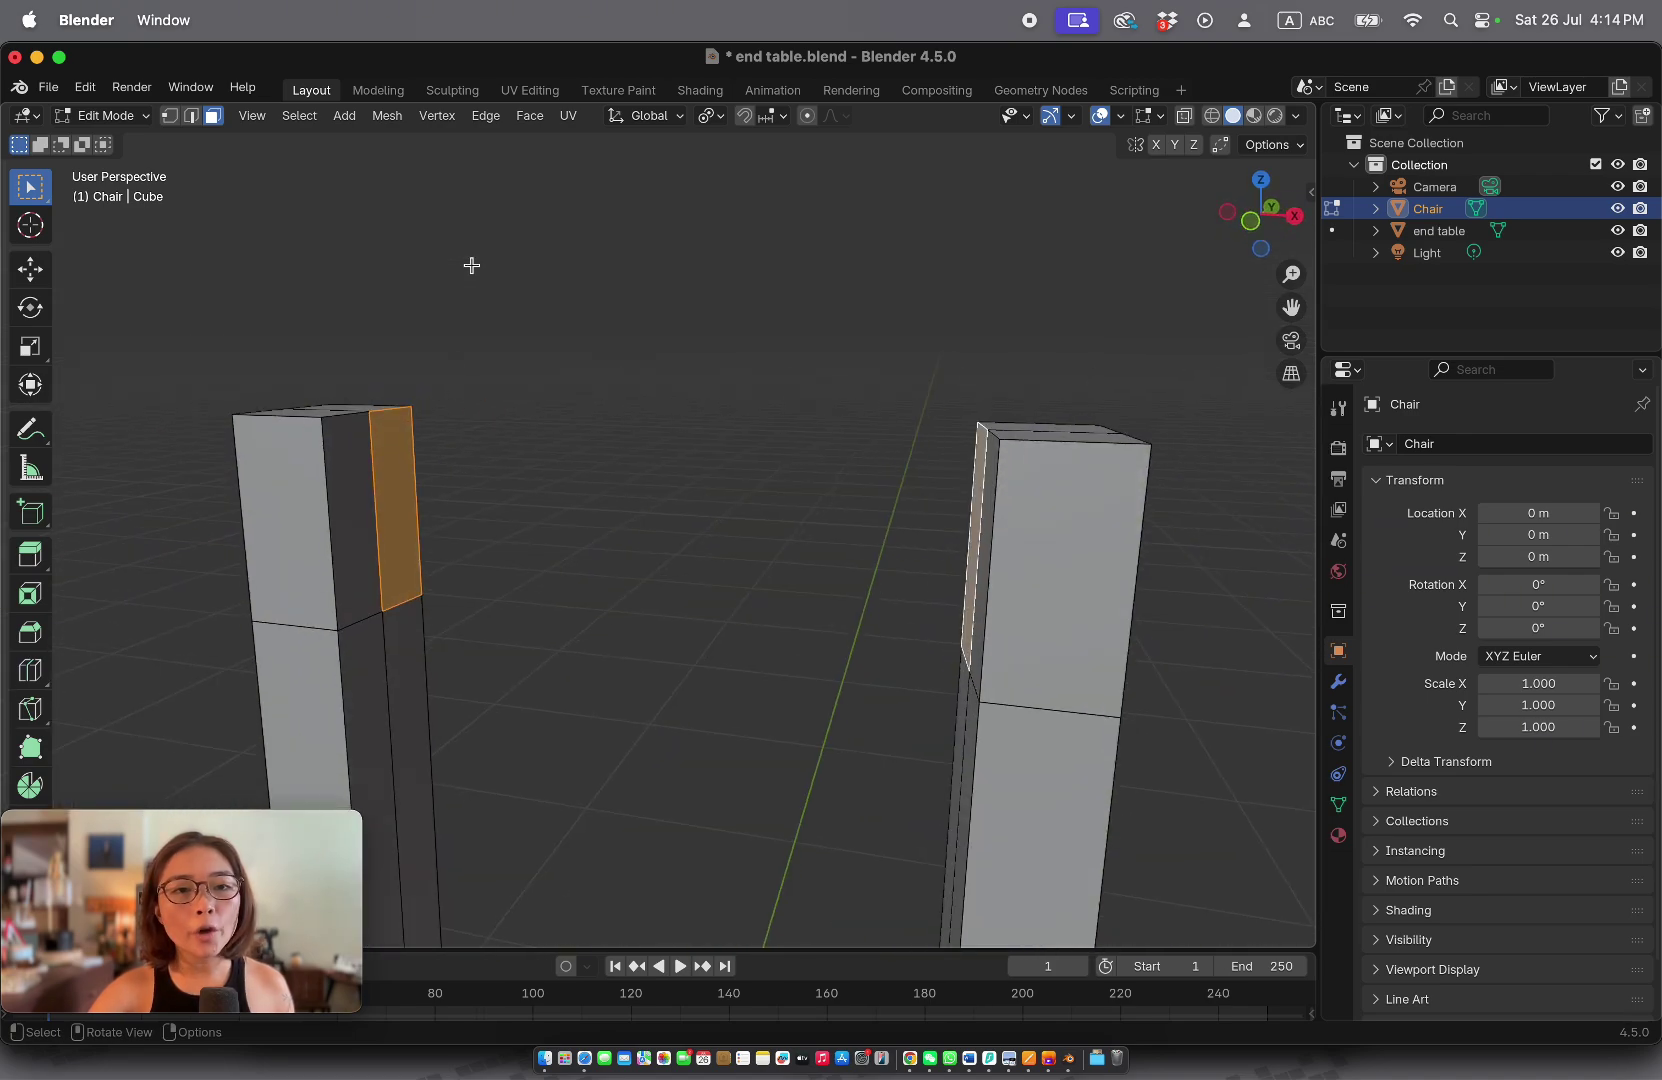
pyautogui.hscroll(-2, 472, 265)
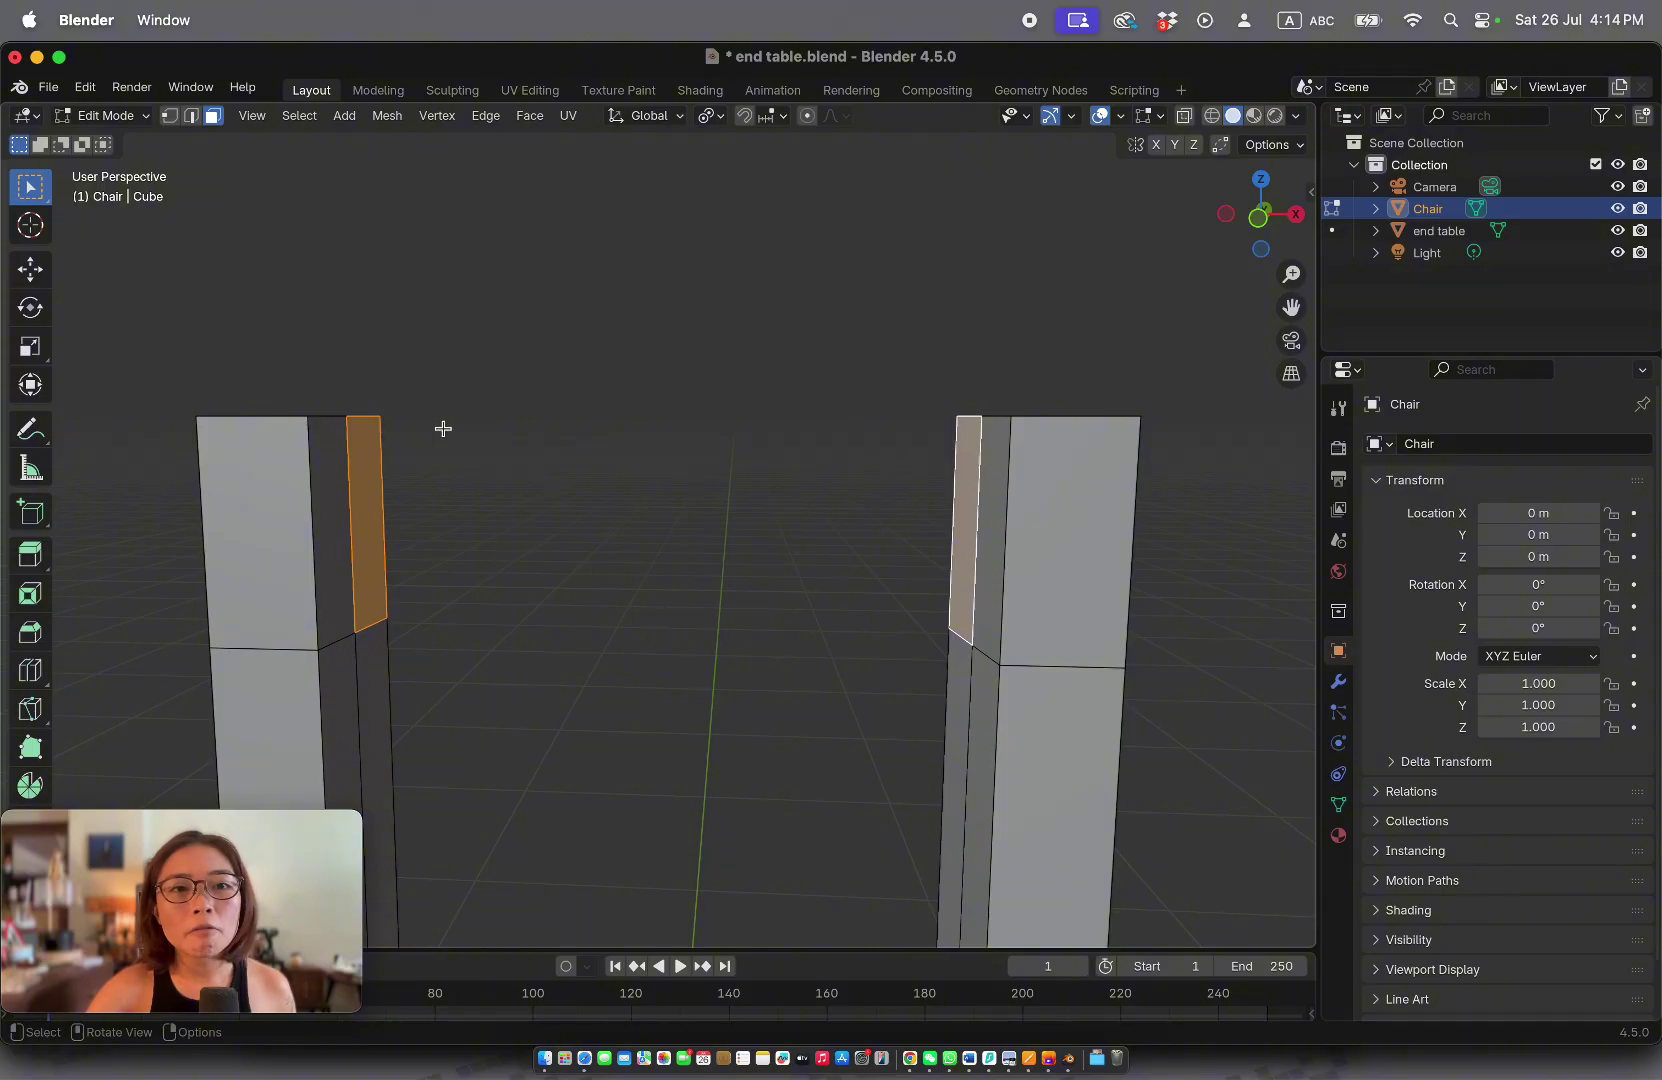
pyautogui.hotkey('ctrl', 'f')
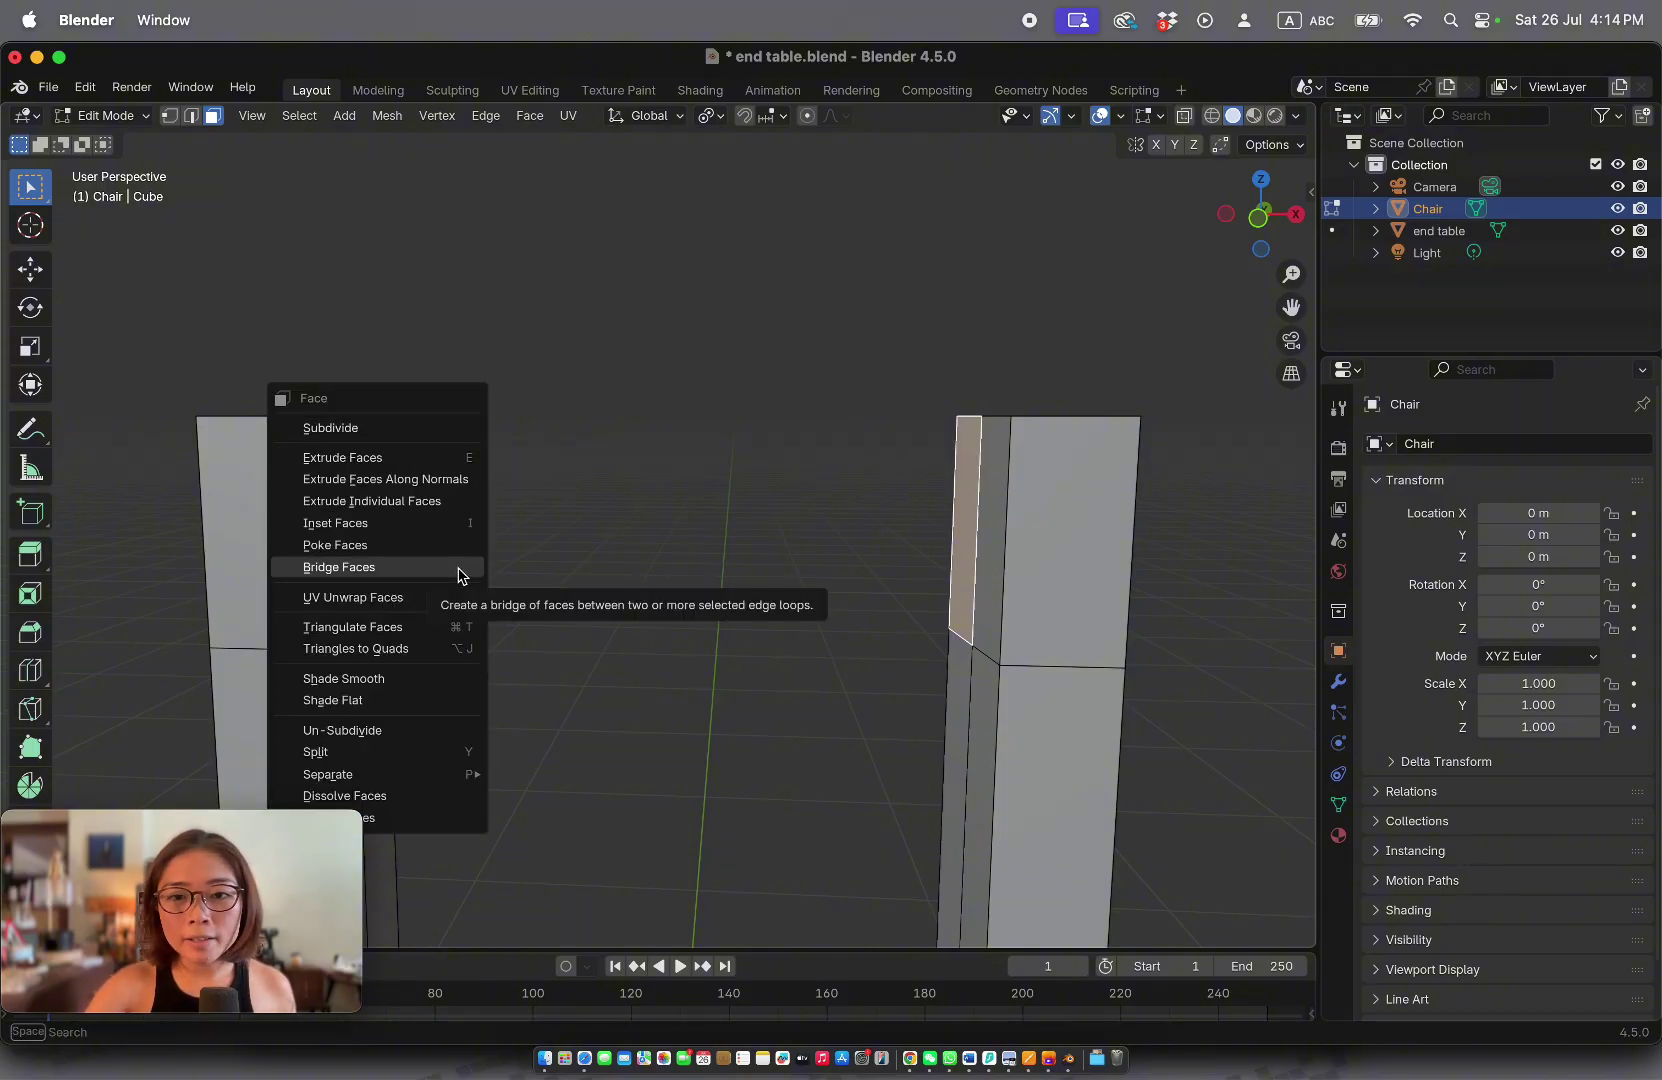
pyautogui.click(458, 576)
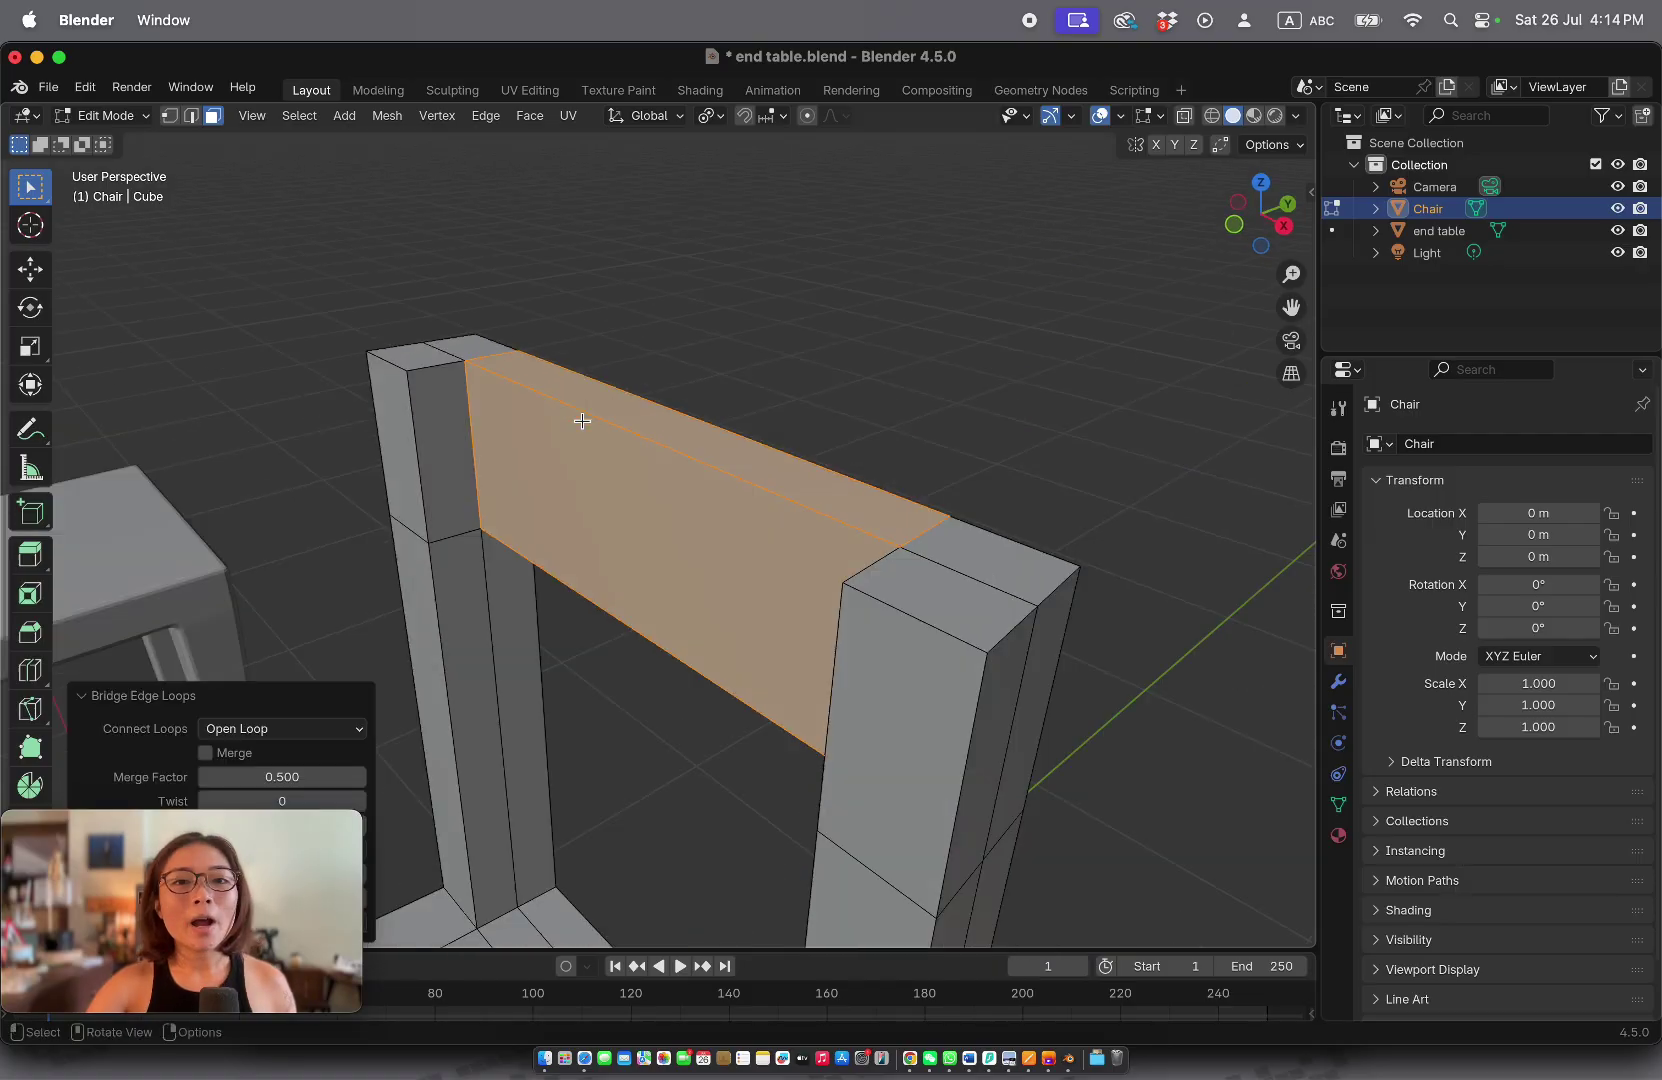
pyautogui.hscroll(10, 582, 420)
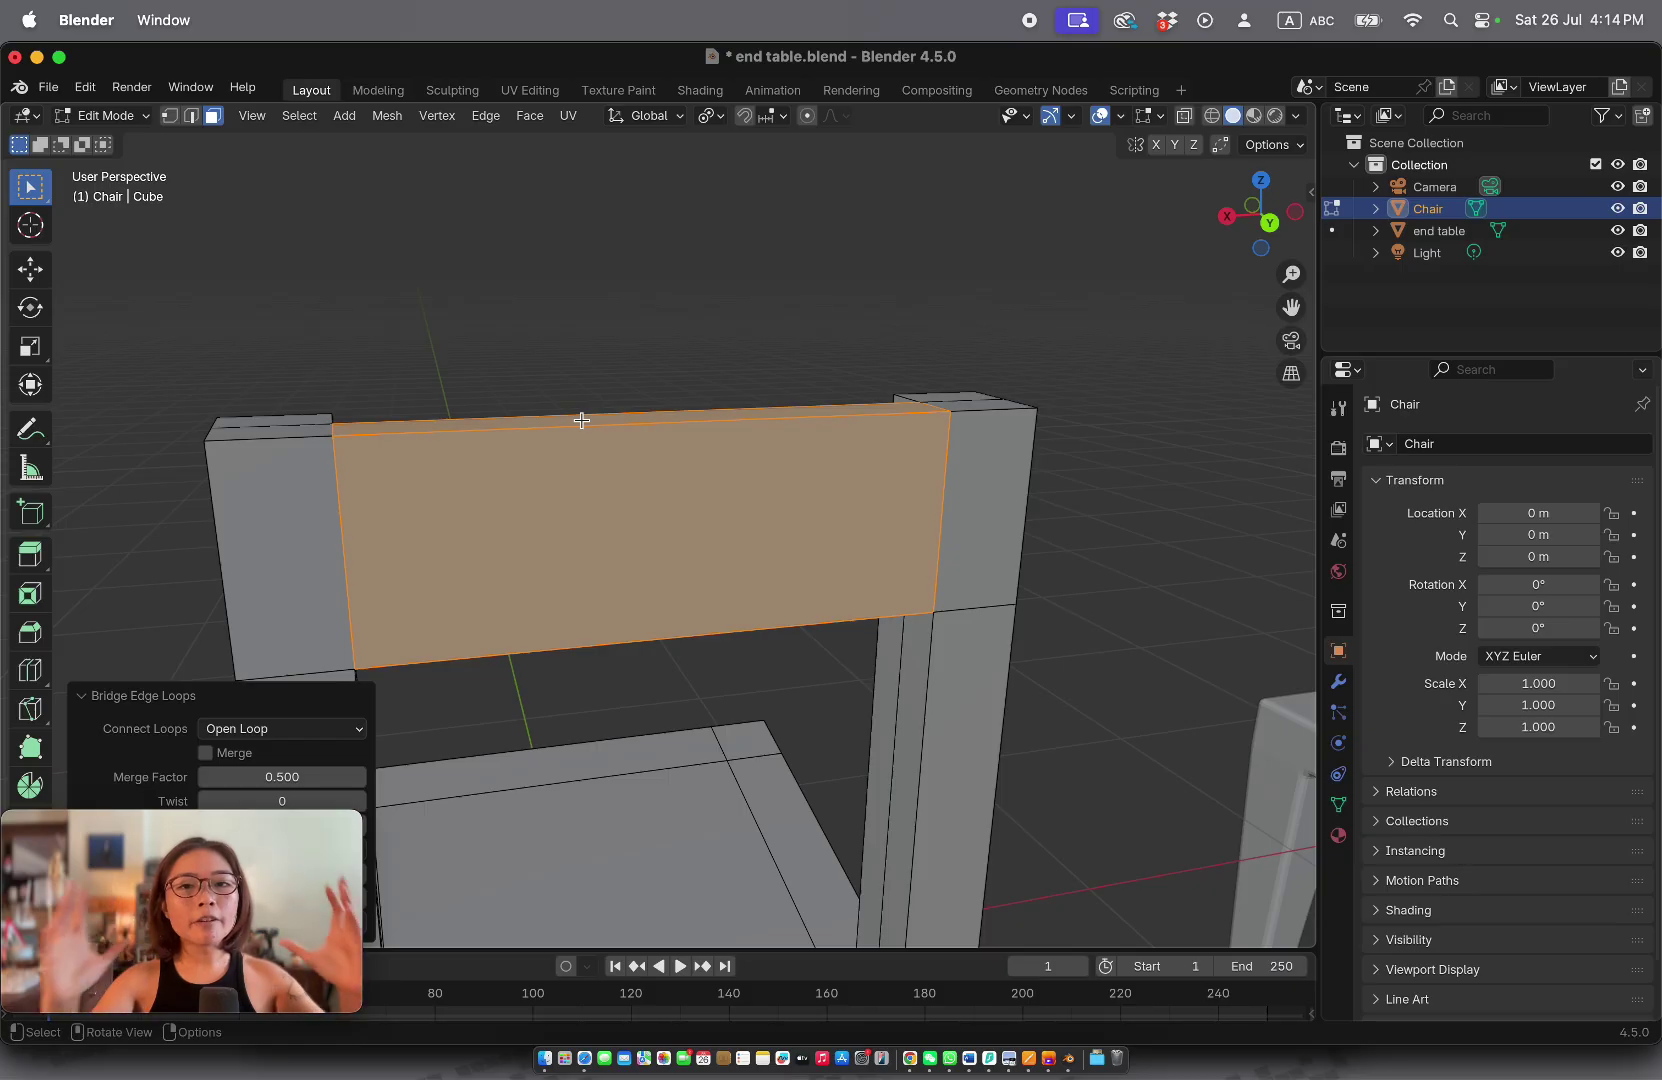
# Step: Select the front faces of both backrest posts' upper segments and move them about 0.067 m backward along the Y axis
pyautogui.hscroll(10, 582, 420)
pyautogui.scroll(-6, 582, 420)
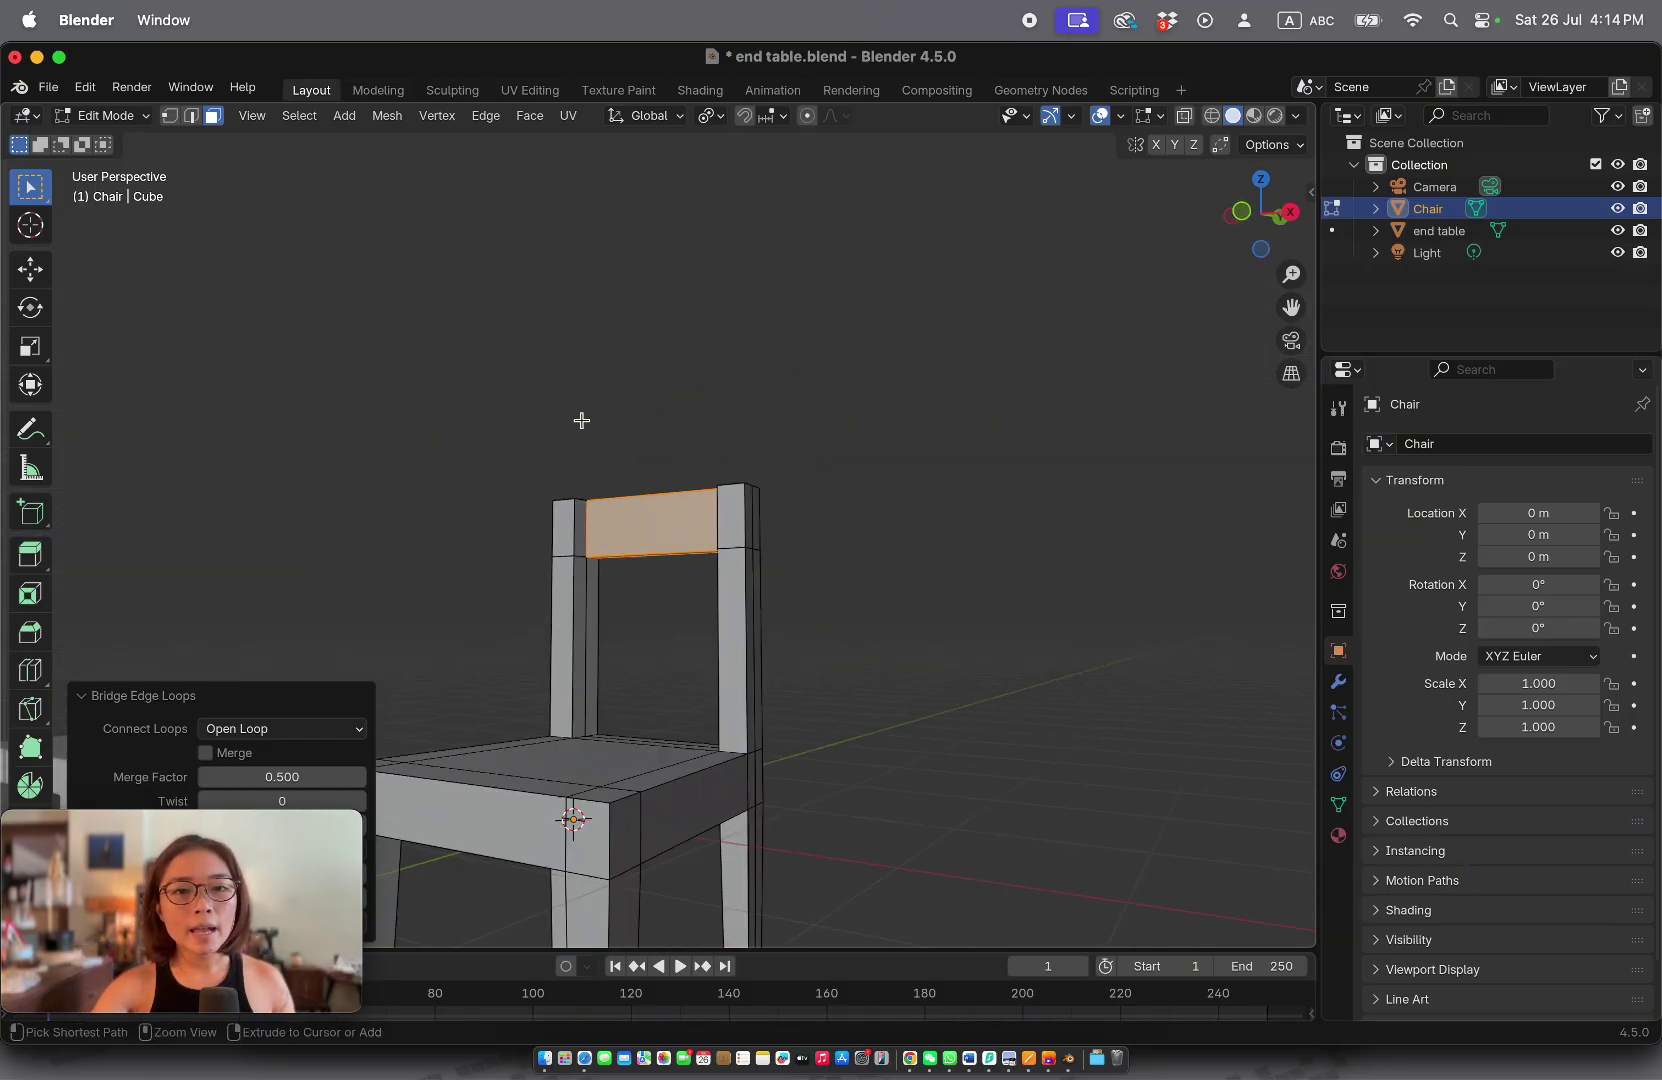
pyautogui.hscroll(-10, 582, 420)
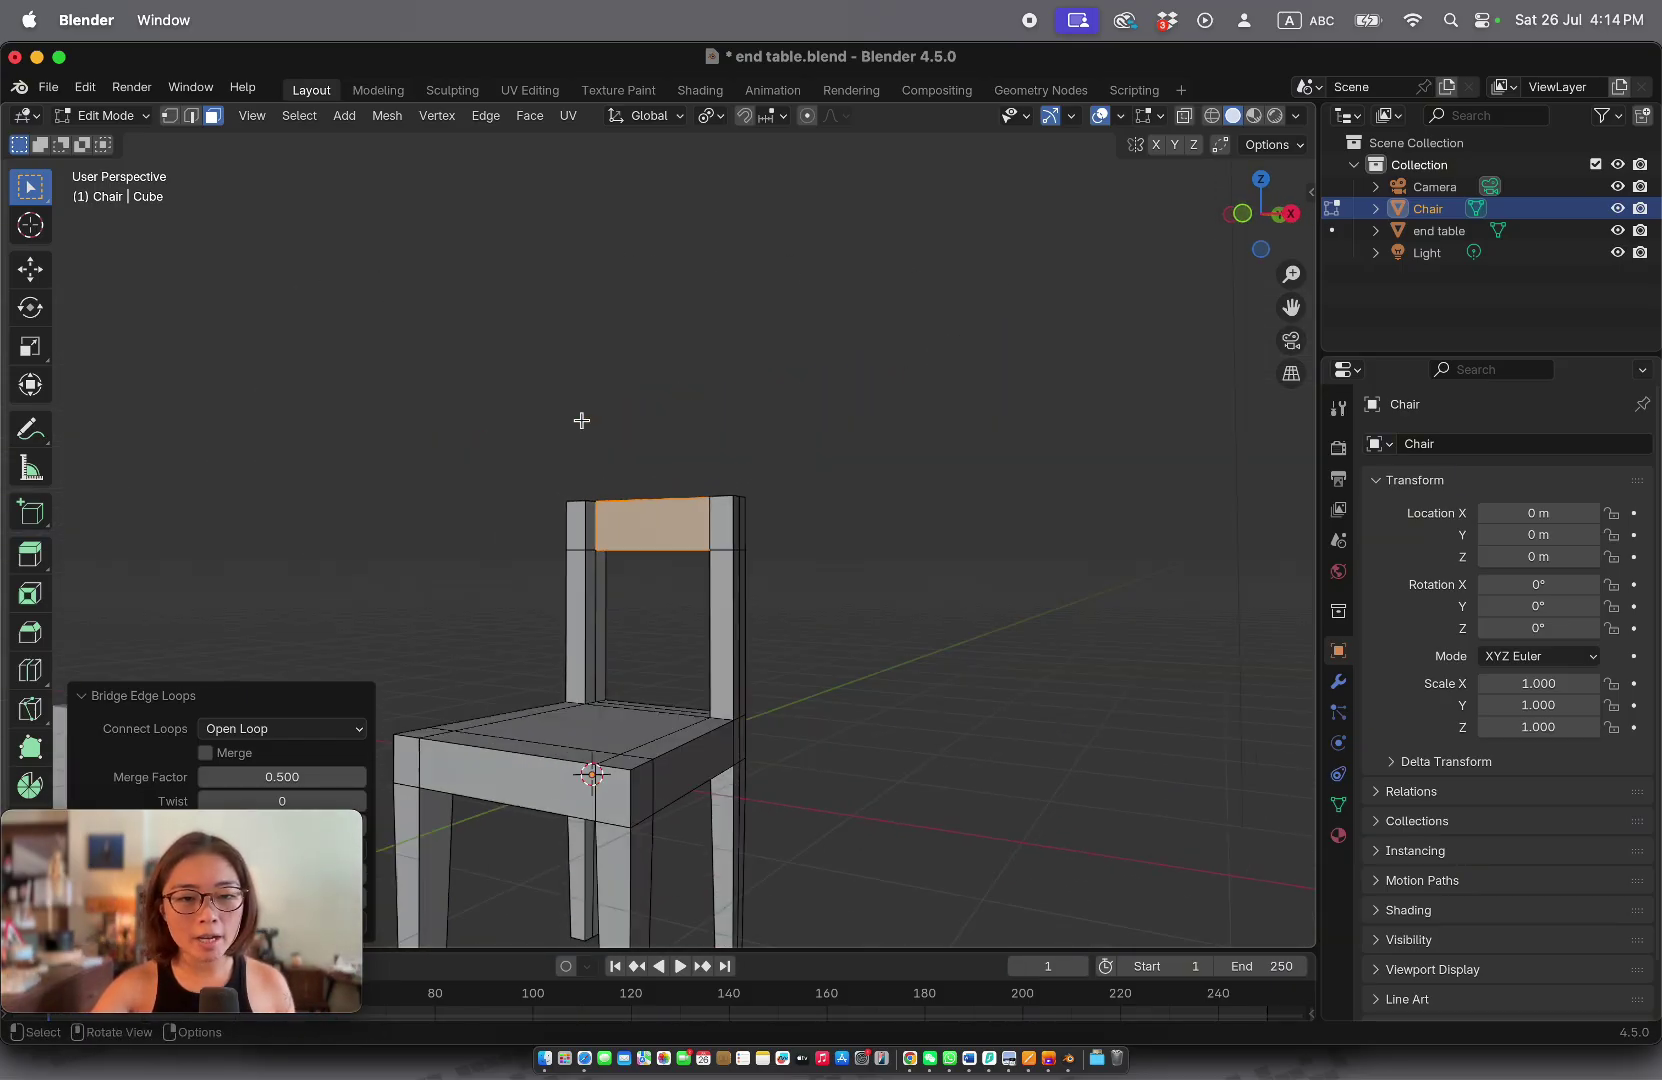
pyautogui.click(582, 532)
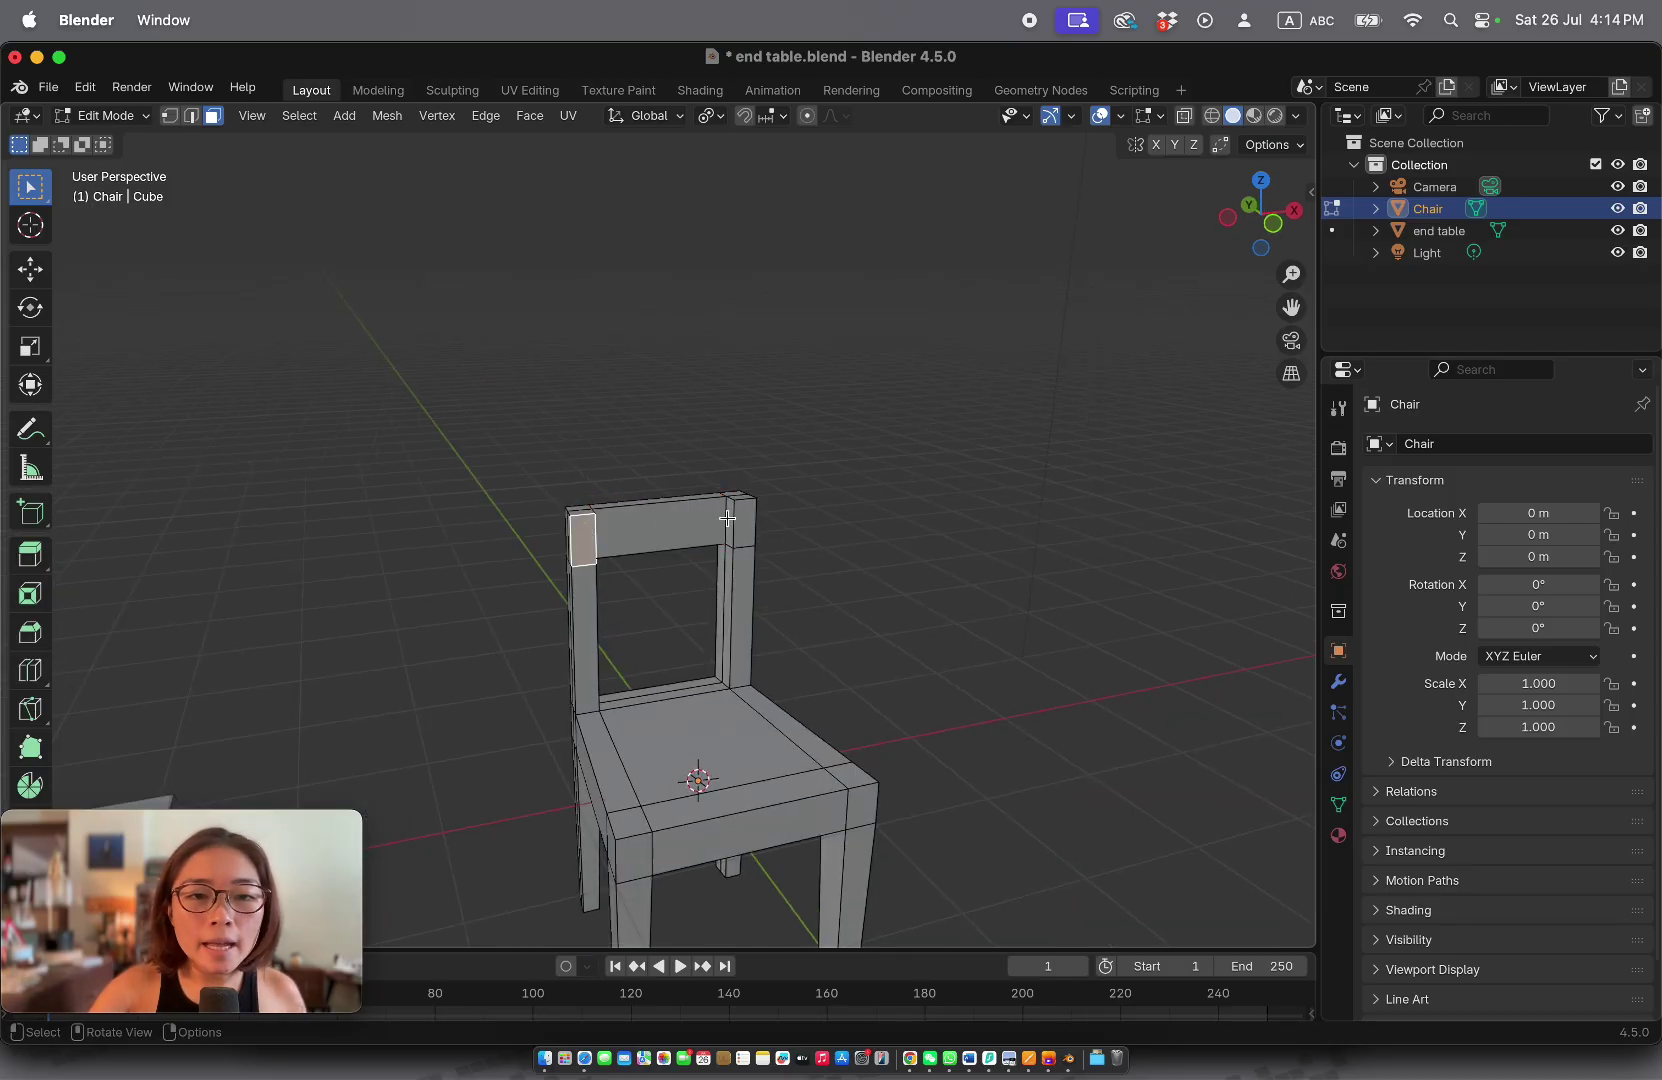
pyautogui.keyDown('shift'); pyautogui.click(742, 517); pyautogui.keyUp('shift')
pyautogui.hscroll(-10, 738, 517)
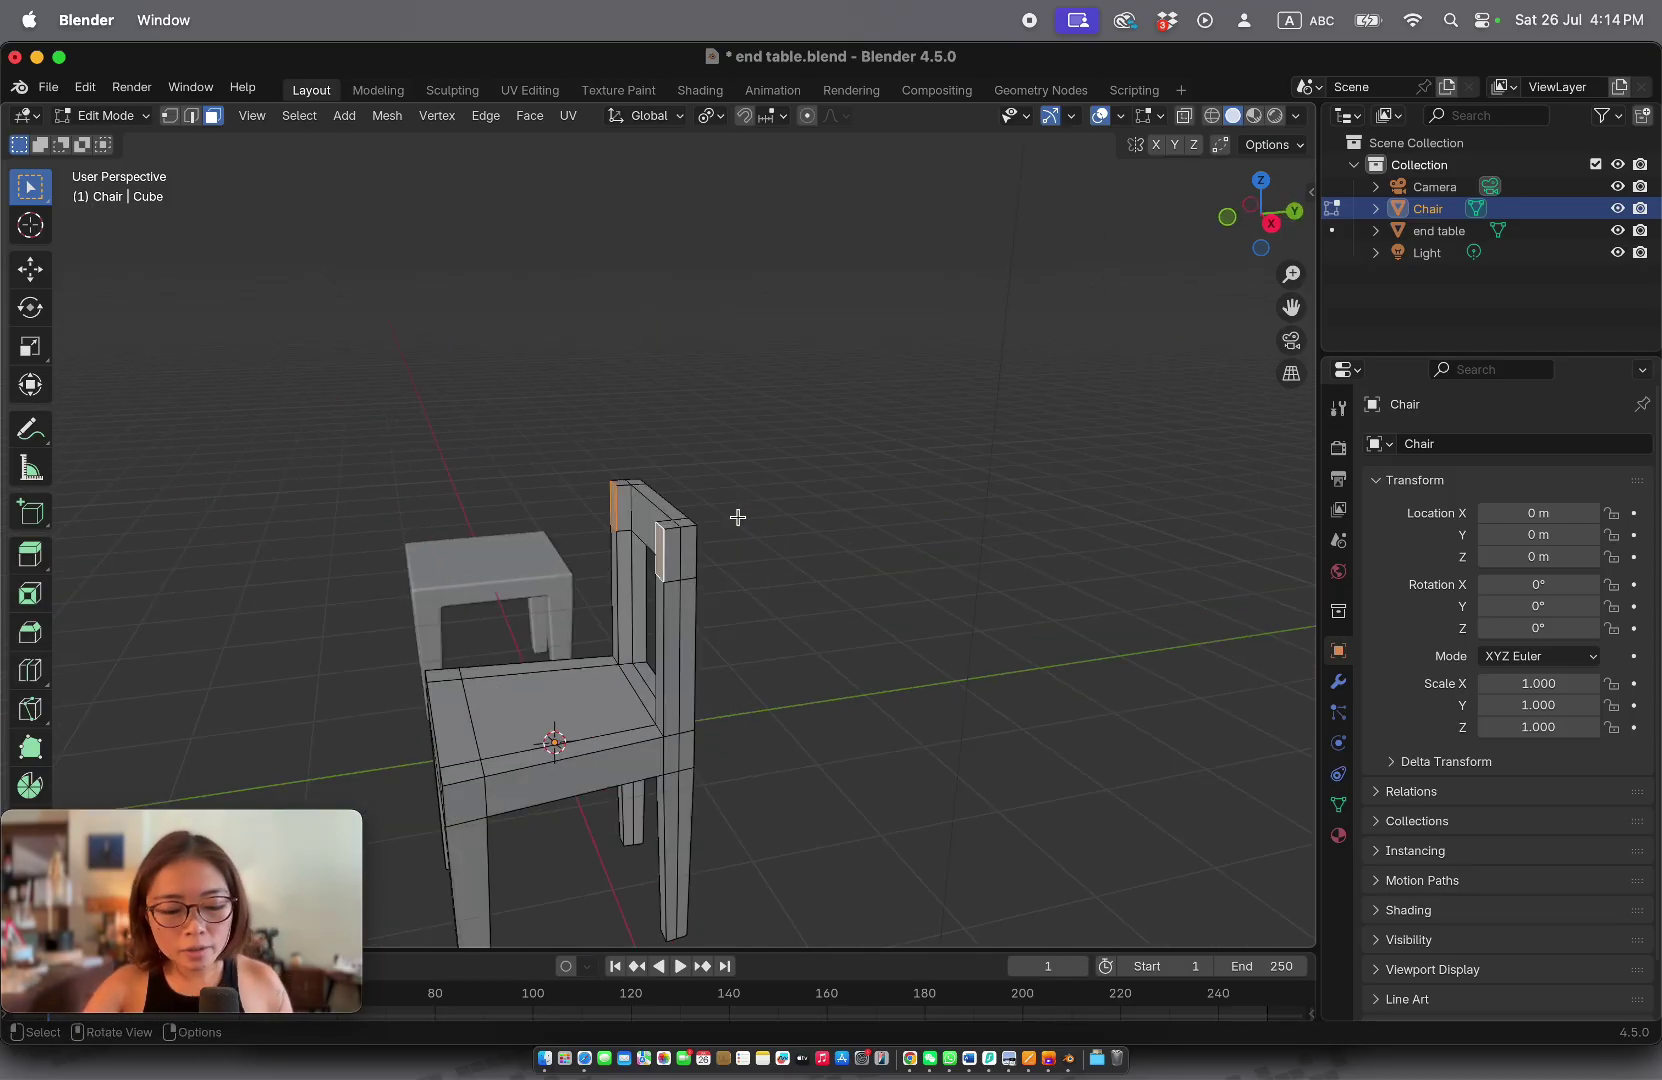
pyautogui.press('g')
pyautogui.press('y')
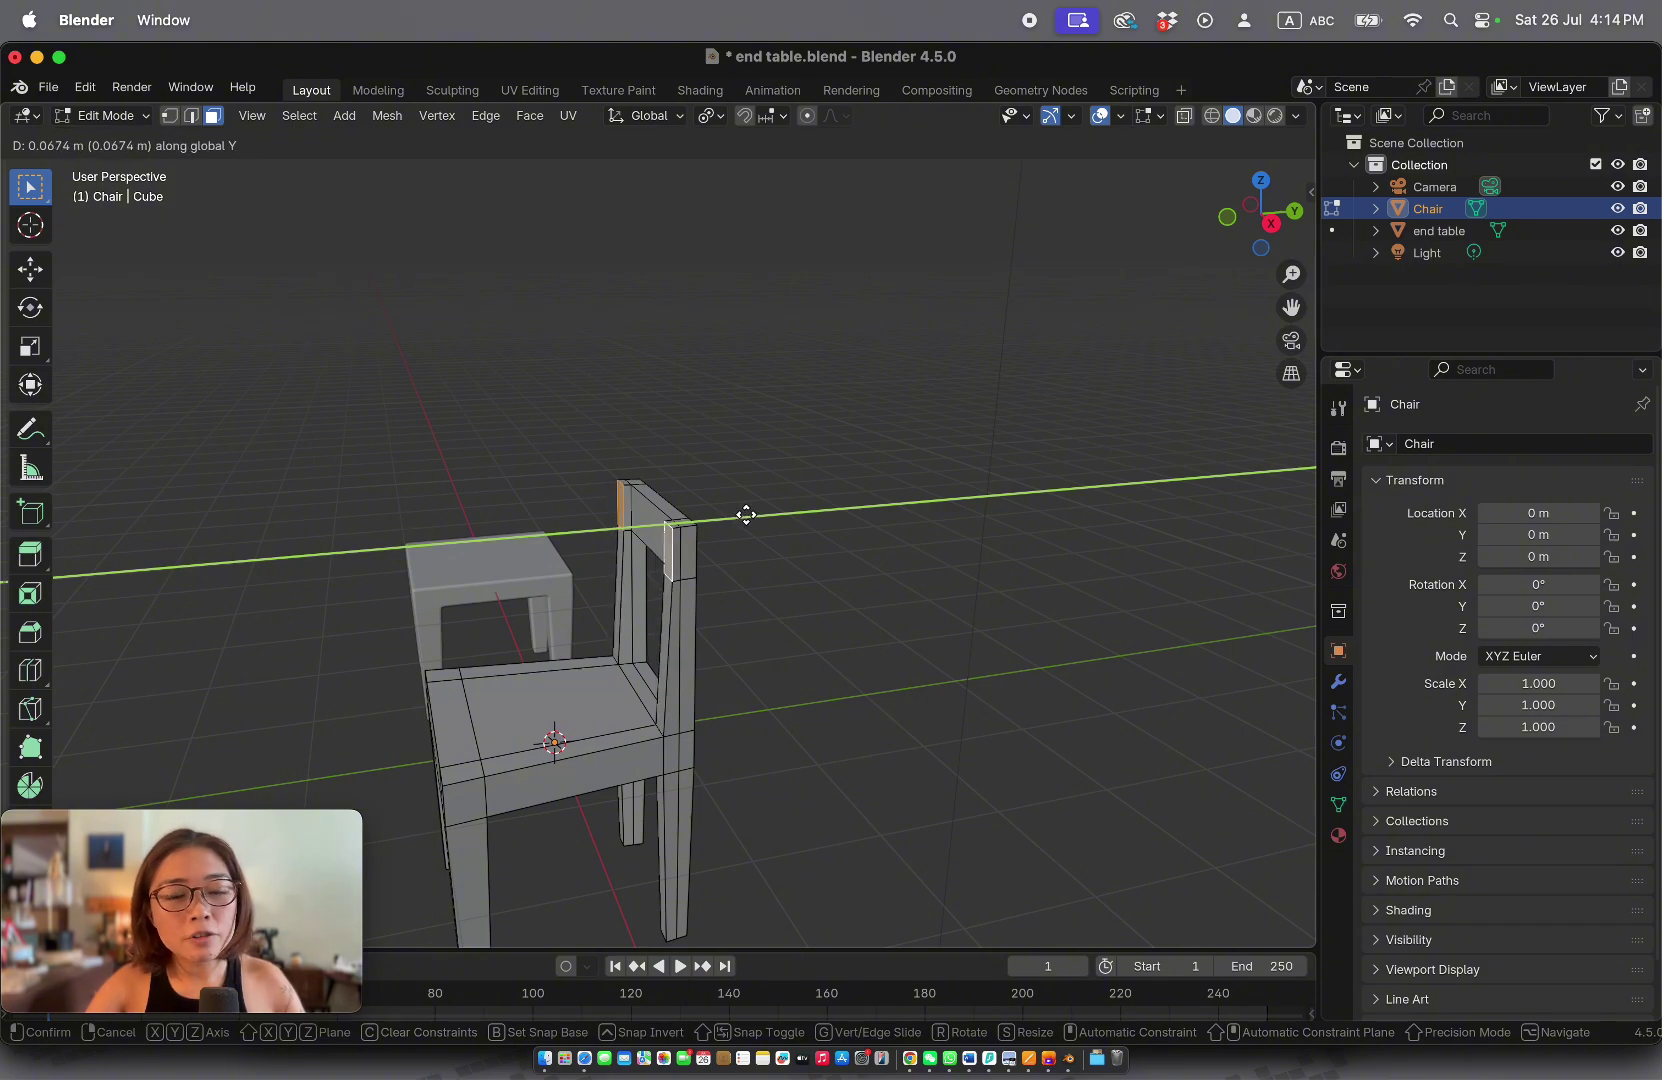
pyautogui.click(746, 515)
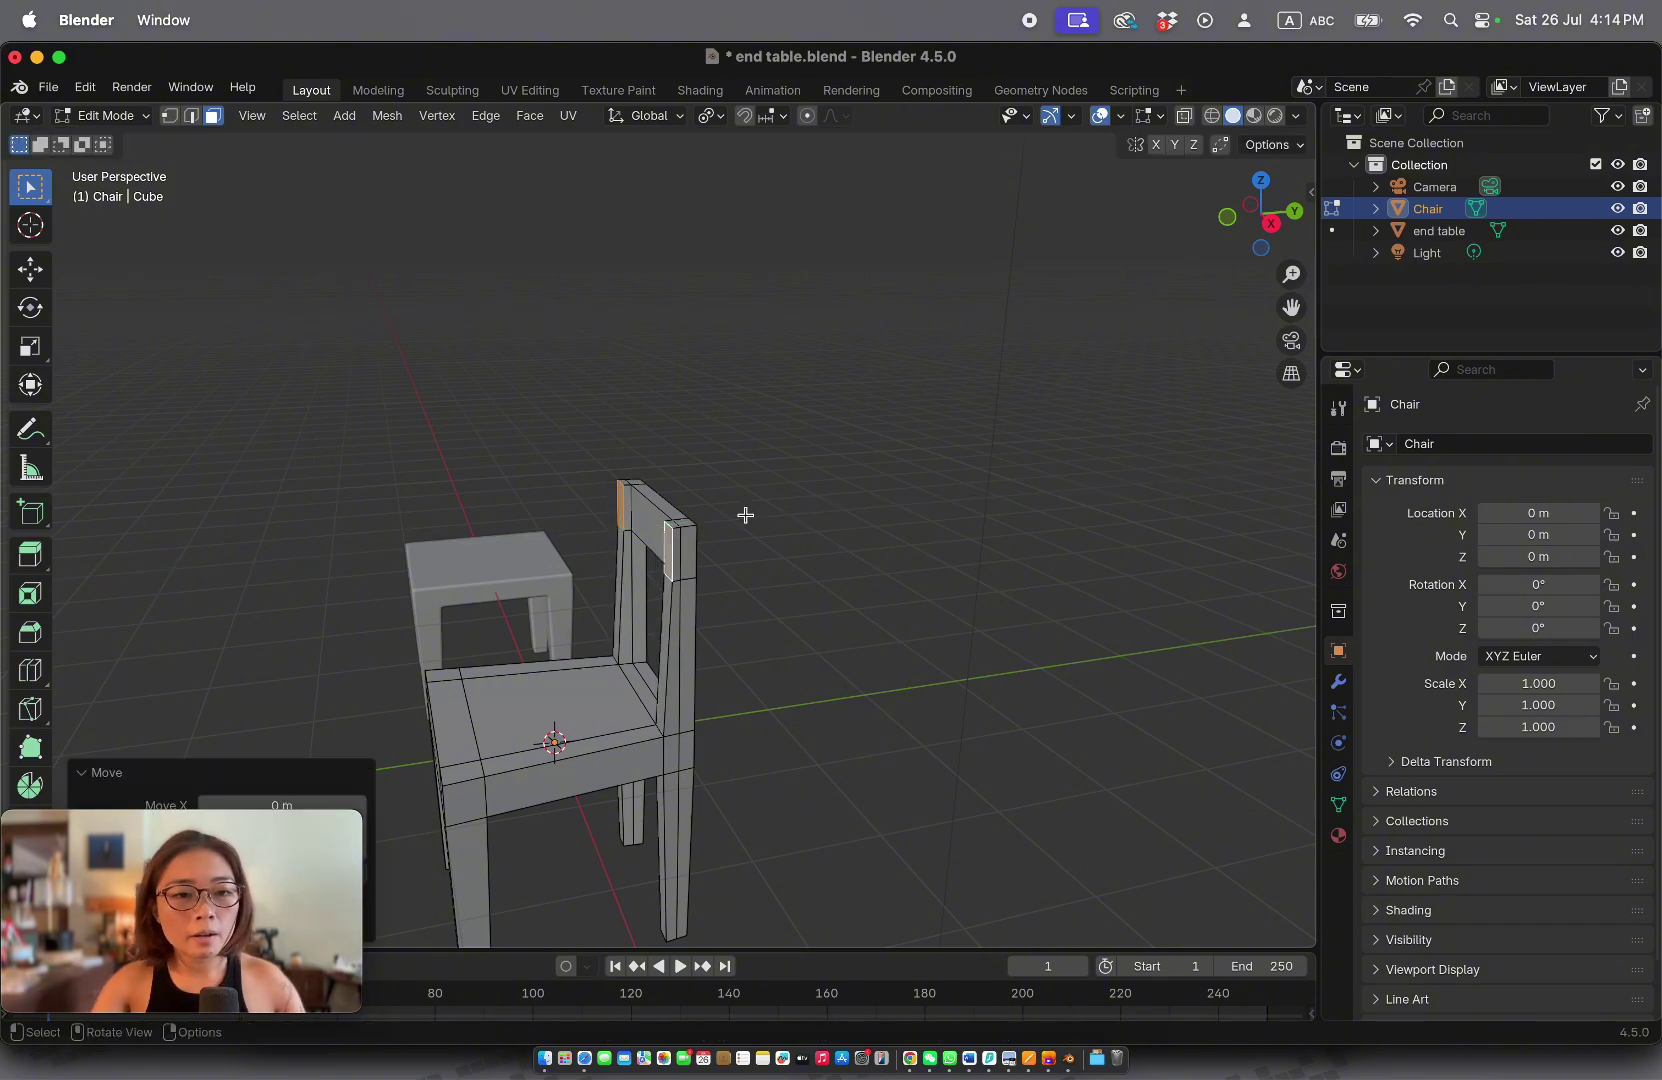
# Step: Select the whole chair mesh and bevel all its edges with a width of about 0.0293 m
pyautogui.hscroll(-10, 746, 515)
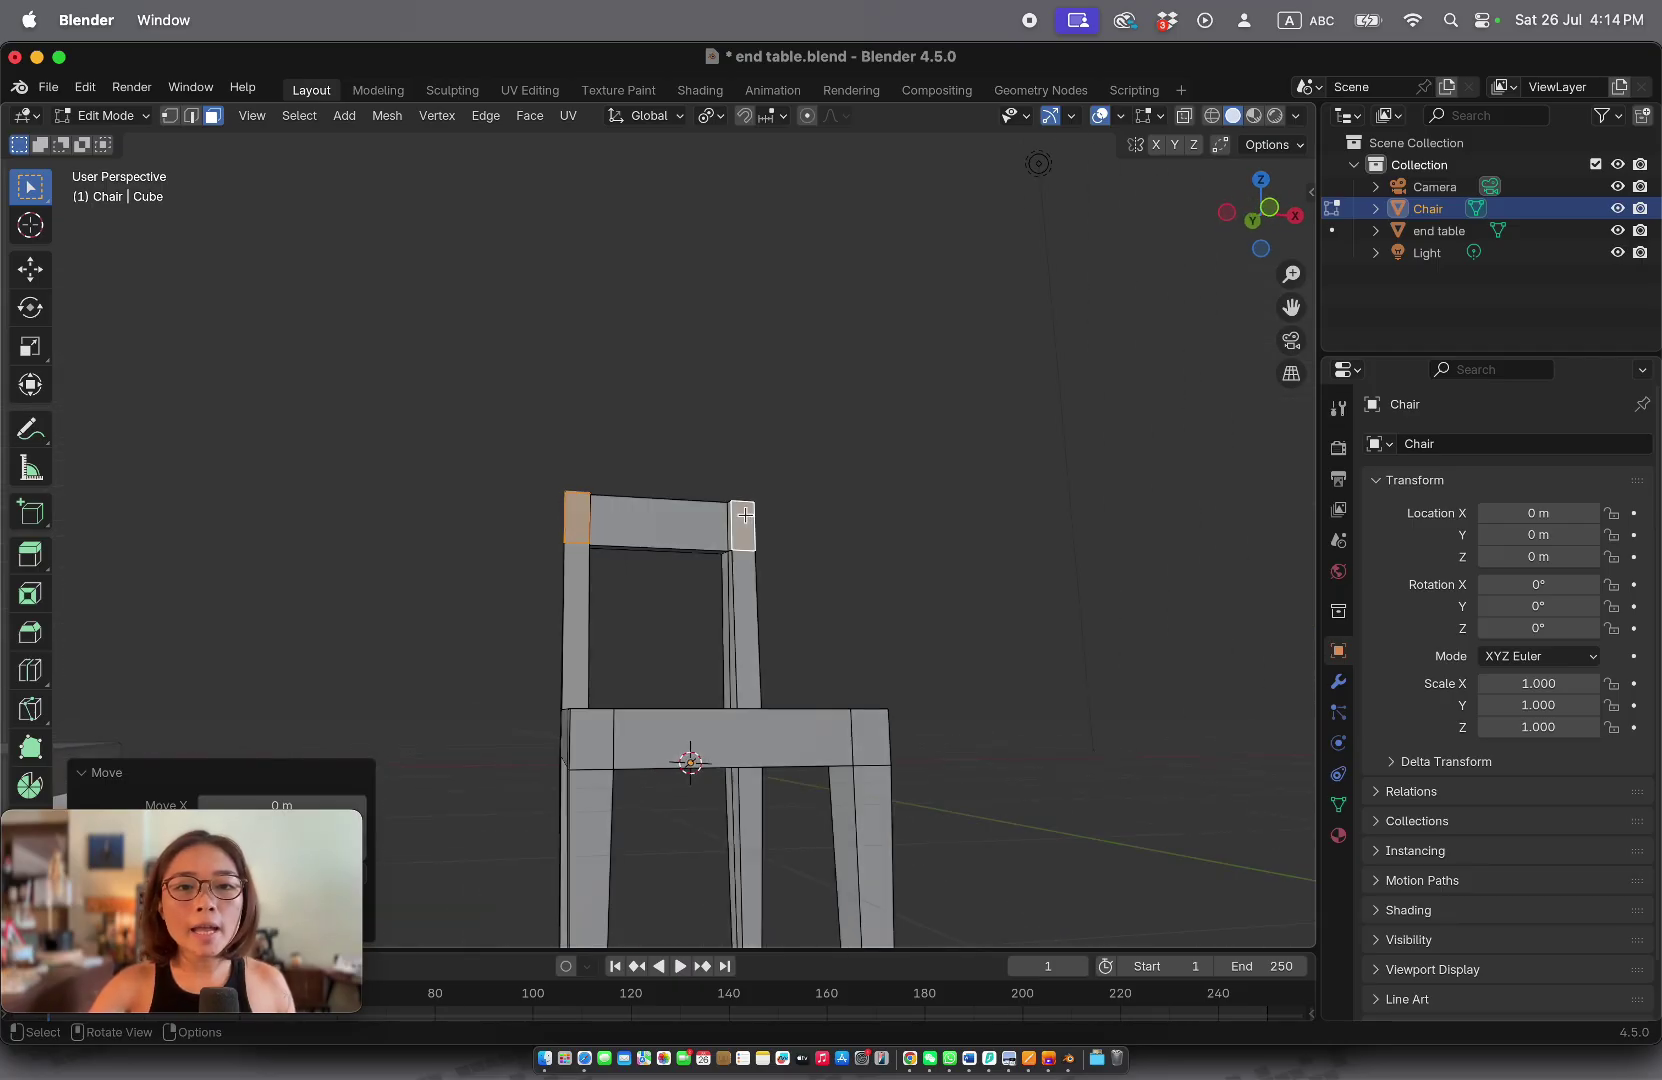
pyautogui.hscroll(-3, 746, 515)
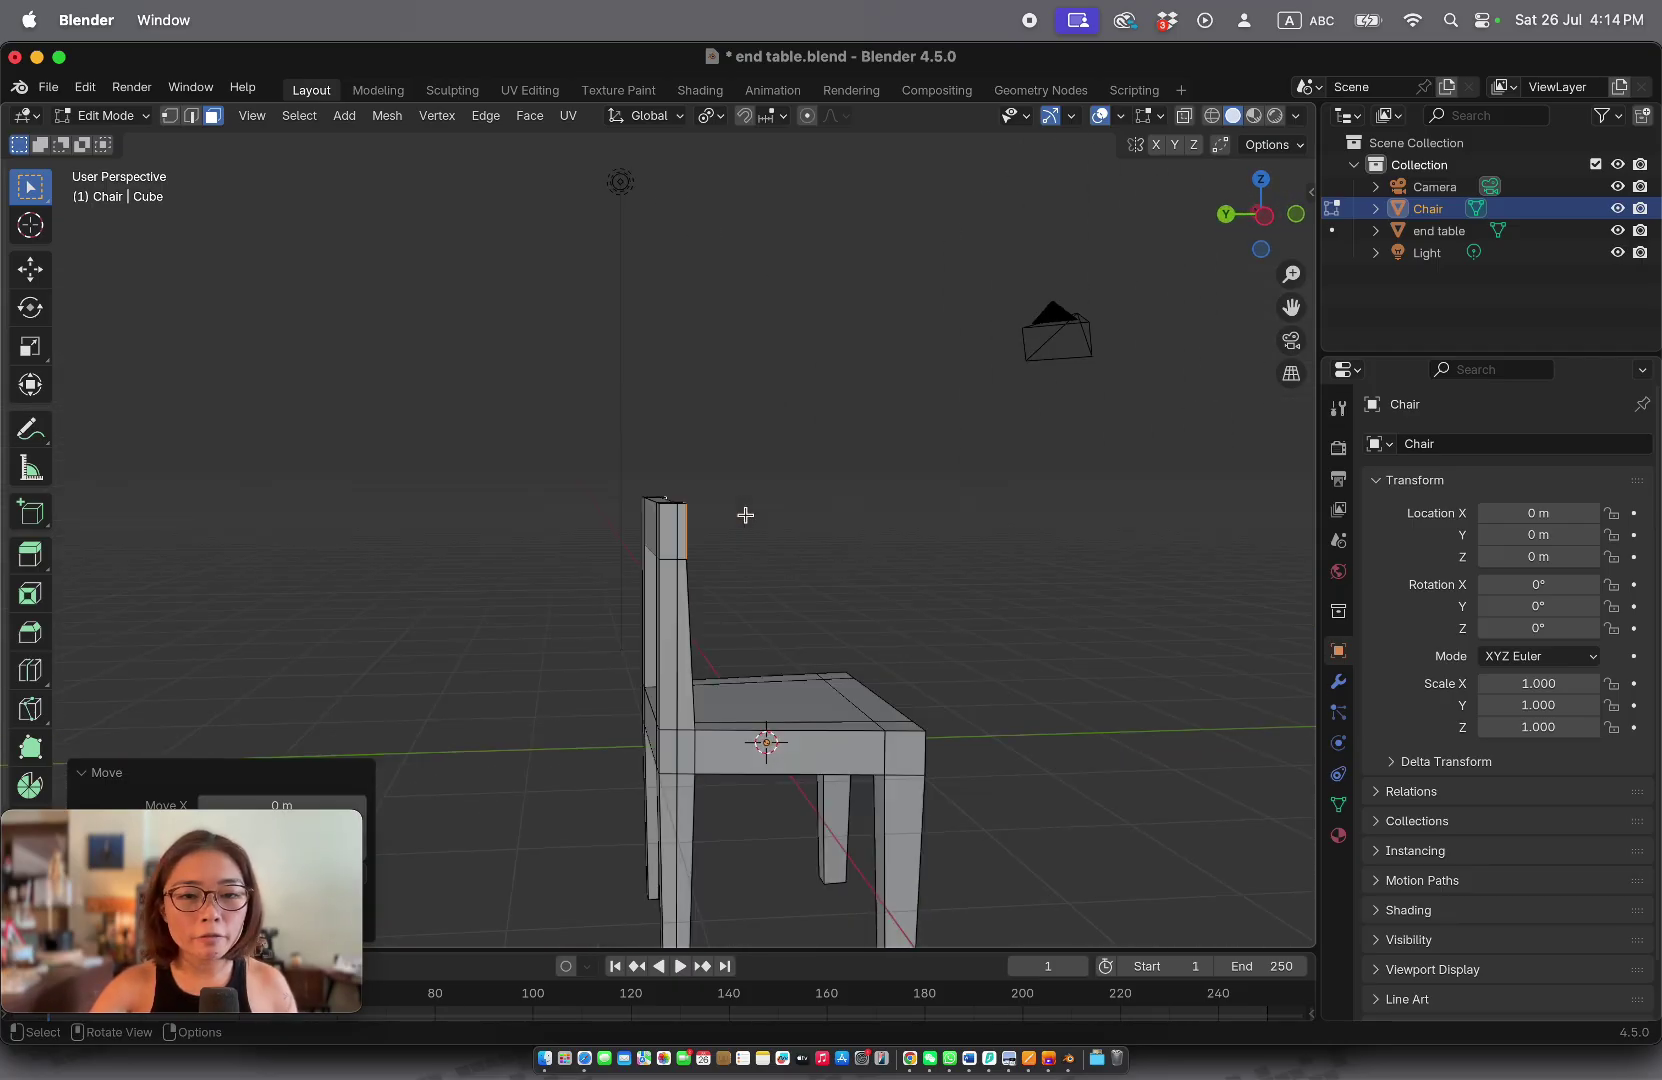
pyautogui.hscroll(10, 746, 515)
pyautogui.keyDown('ctrl'); pyautogui.scroll(-5, 746, 515); pyautogui.keyUp('ctrl')
pyautogui.hscroll(-5, 746, 515)
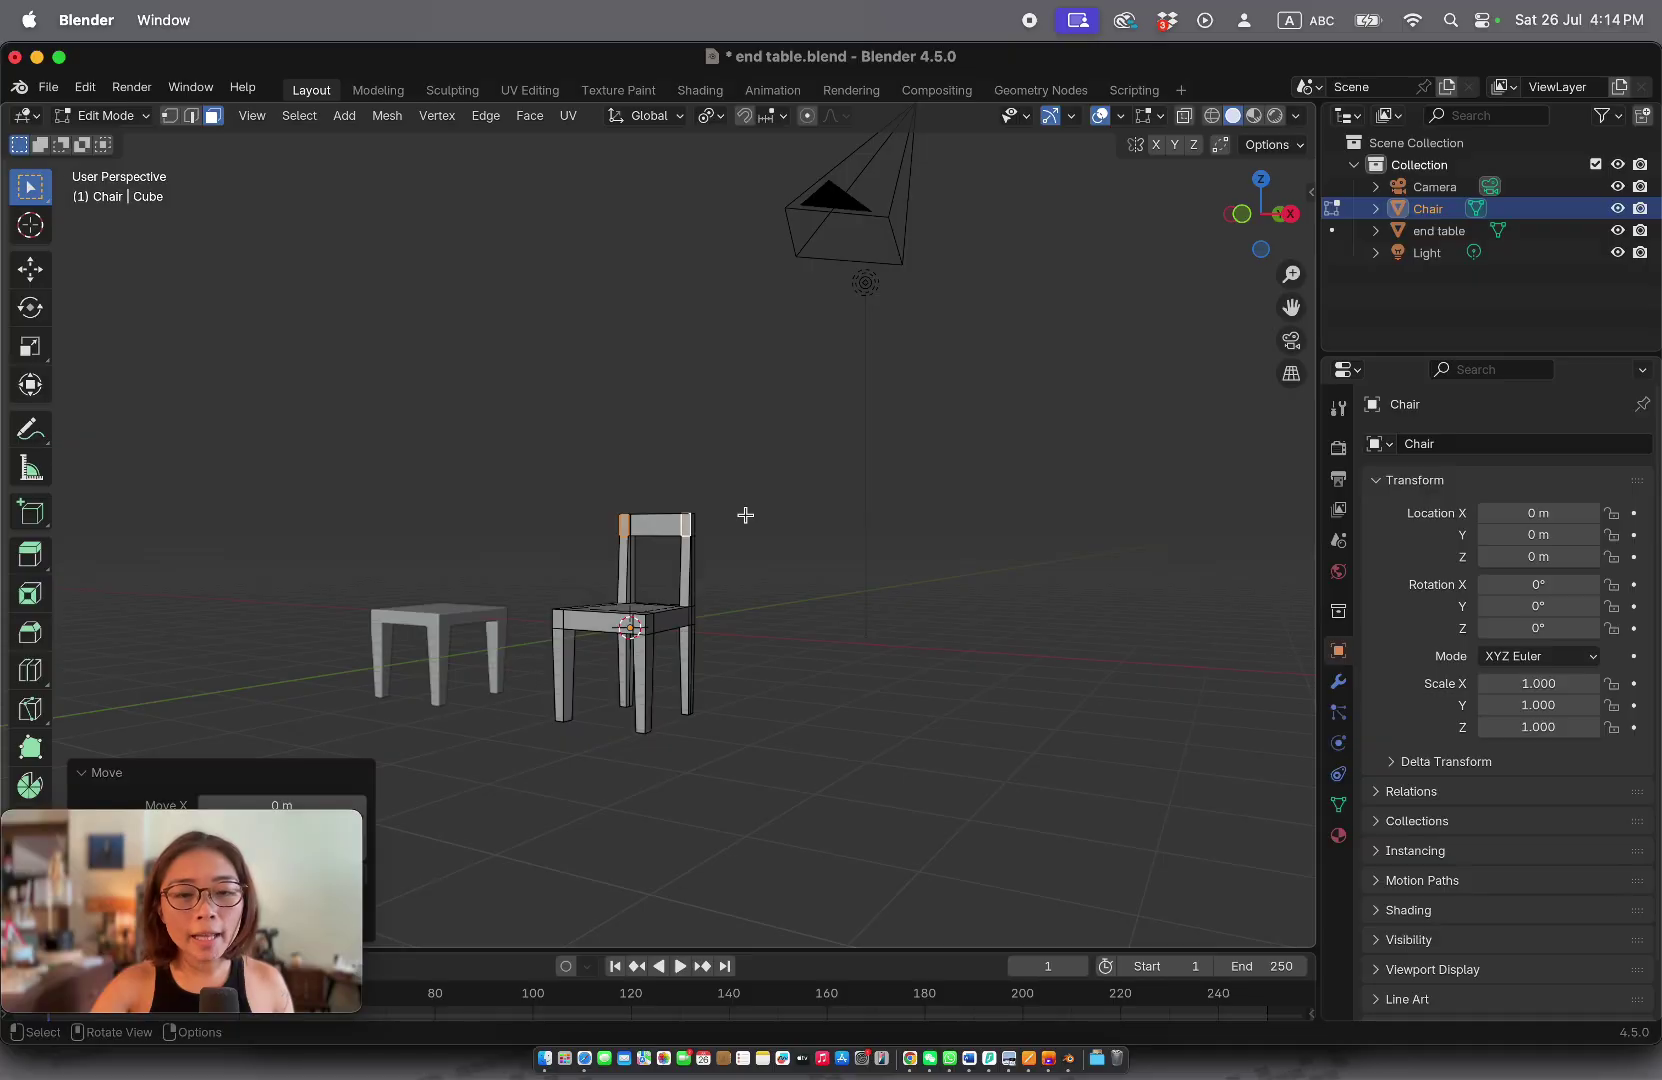
pyautogui.keyDown('ctrl'); pyautogui.scroll(5, 746, 515); pyautogui.keyUp('ctrl')
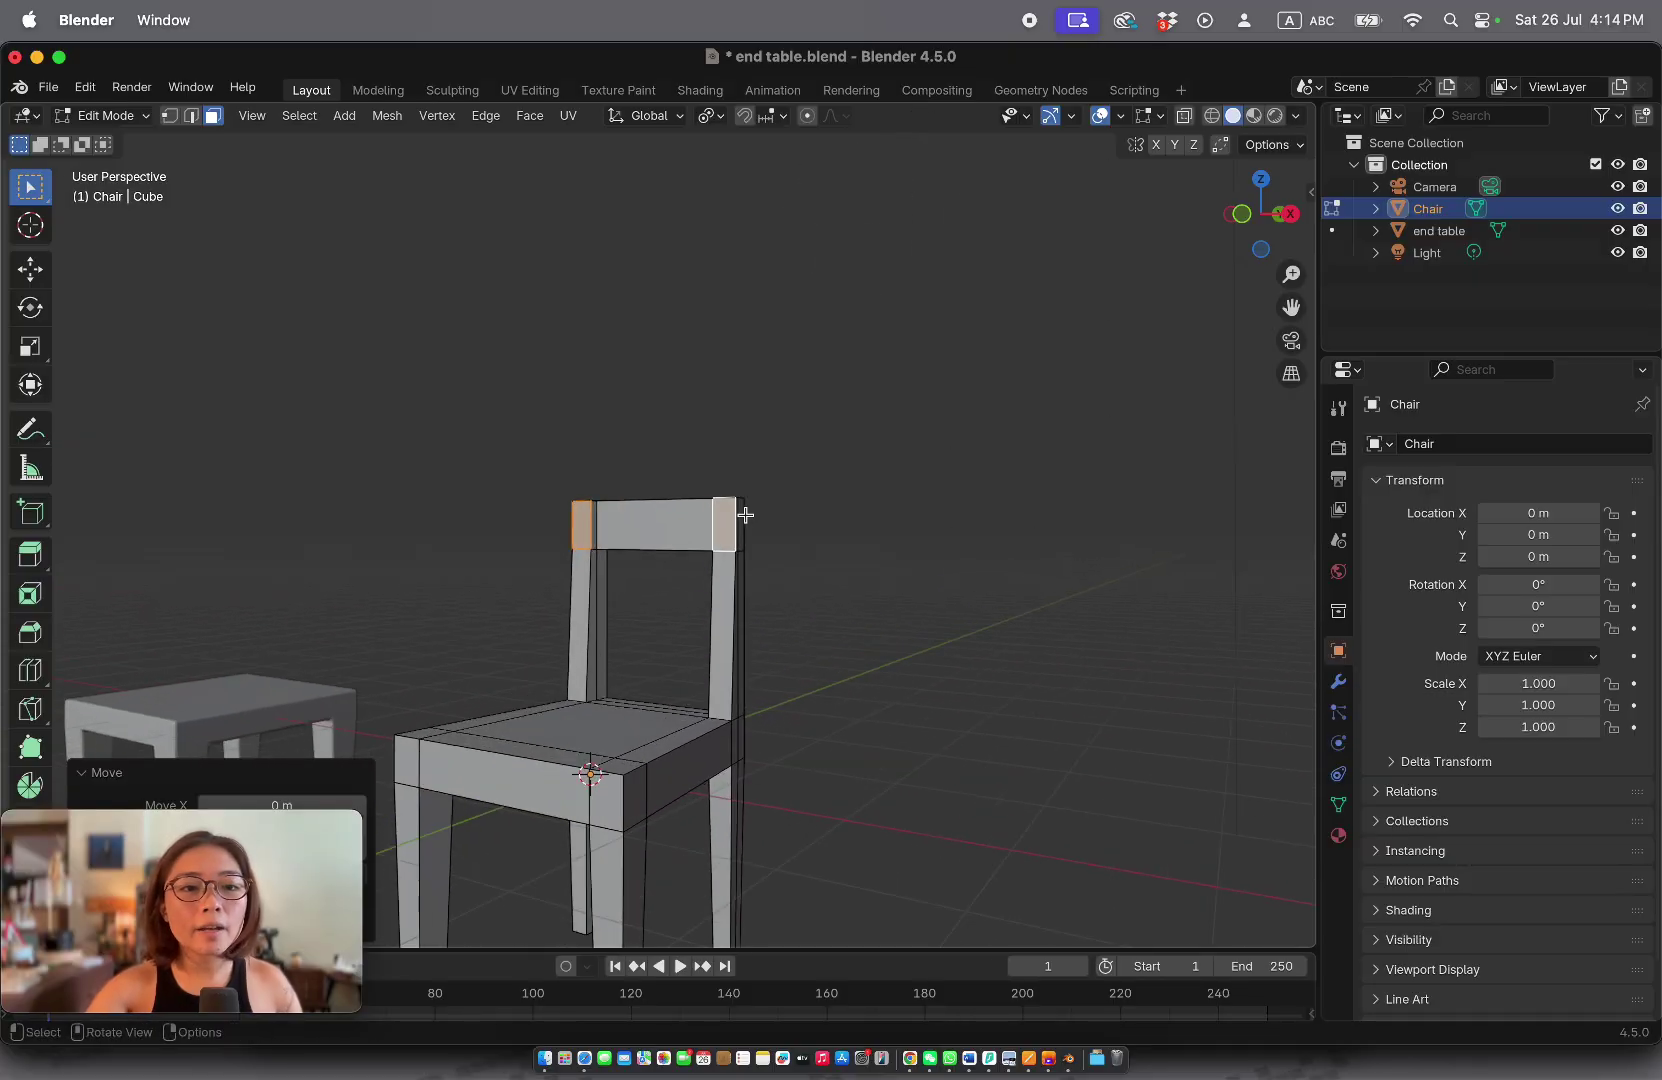
pyautogui.keyDown('shift'); pyautogui.scroll(-5, 720, 517); pyautogui.keyUp('shift')
pyautogui.scroll(-3, 720, 517)
pyautogui.hscroll(-4, 720, 517)
pyautogui.press('a')
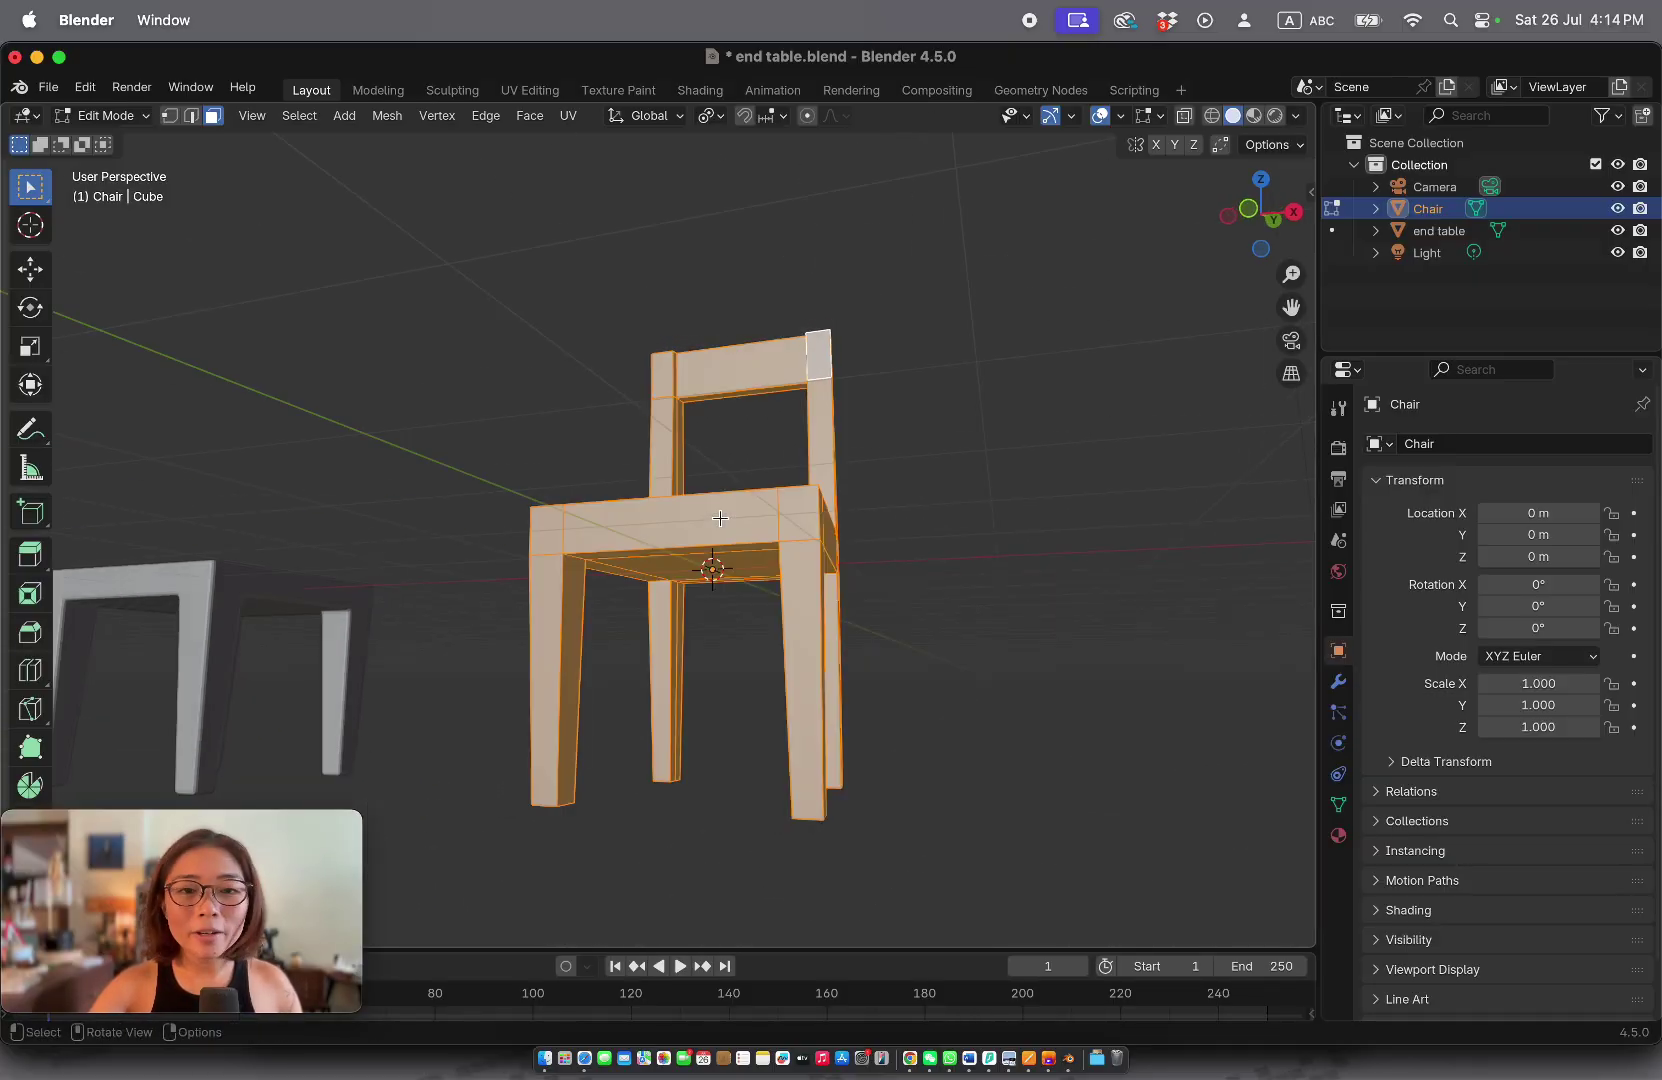
pyautogui.keyDown('ctrl'); pyautogui.scroll(4, 891, 525); pyautogui.keyUp('ctrl')
pyautogui.hscroll(-2, 891, 525)
pyautogui.hotkey('ctrl', 'b')
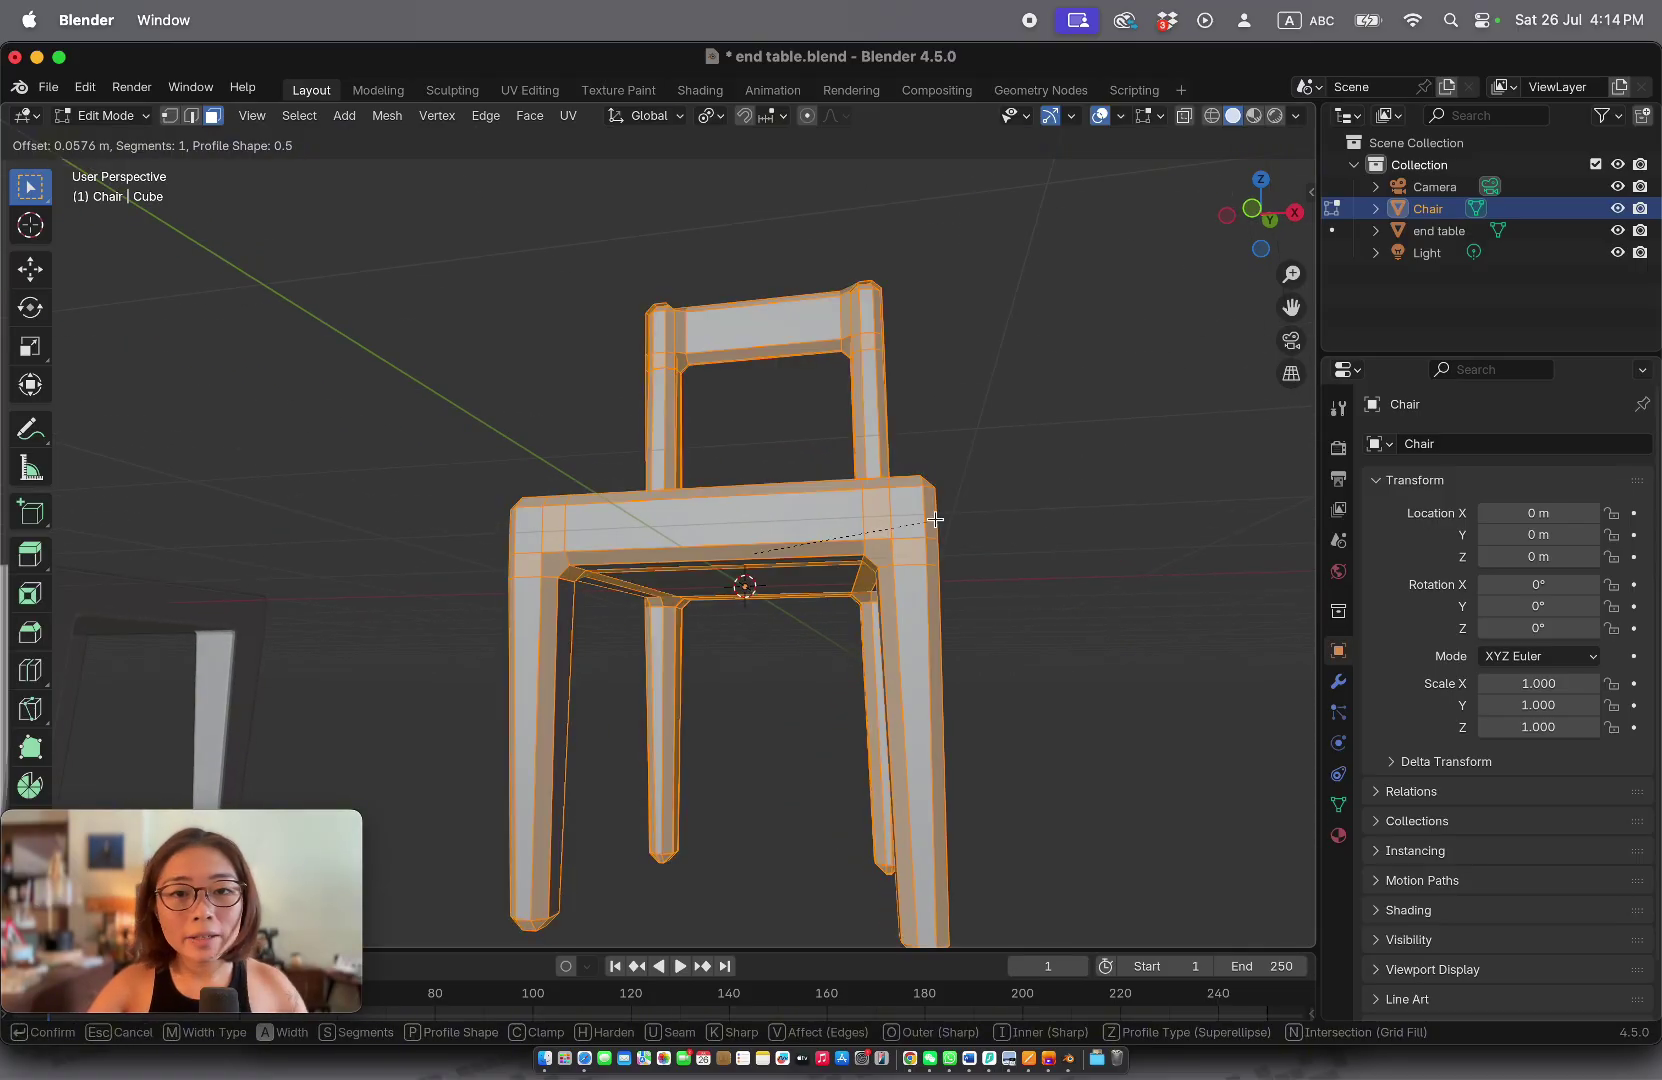
pyautogui.click(932, 520)
pyautogui.scroll(4, 932, 520)
pyautogui.hscroll(4, 932, 520)
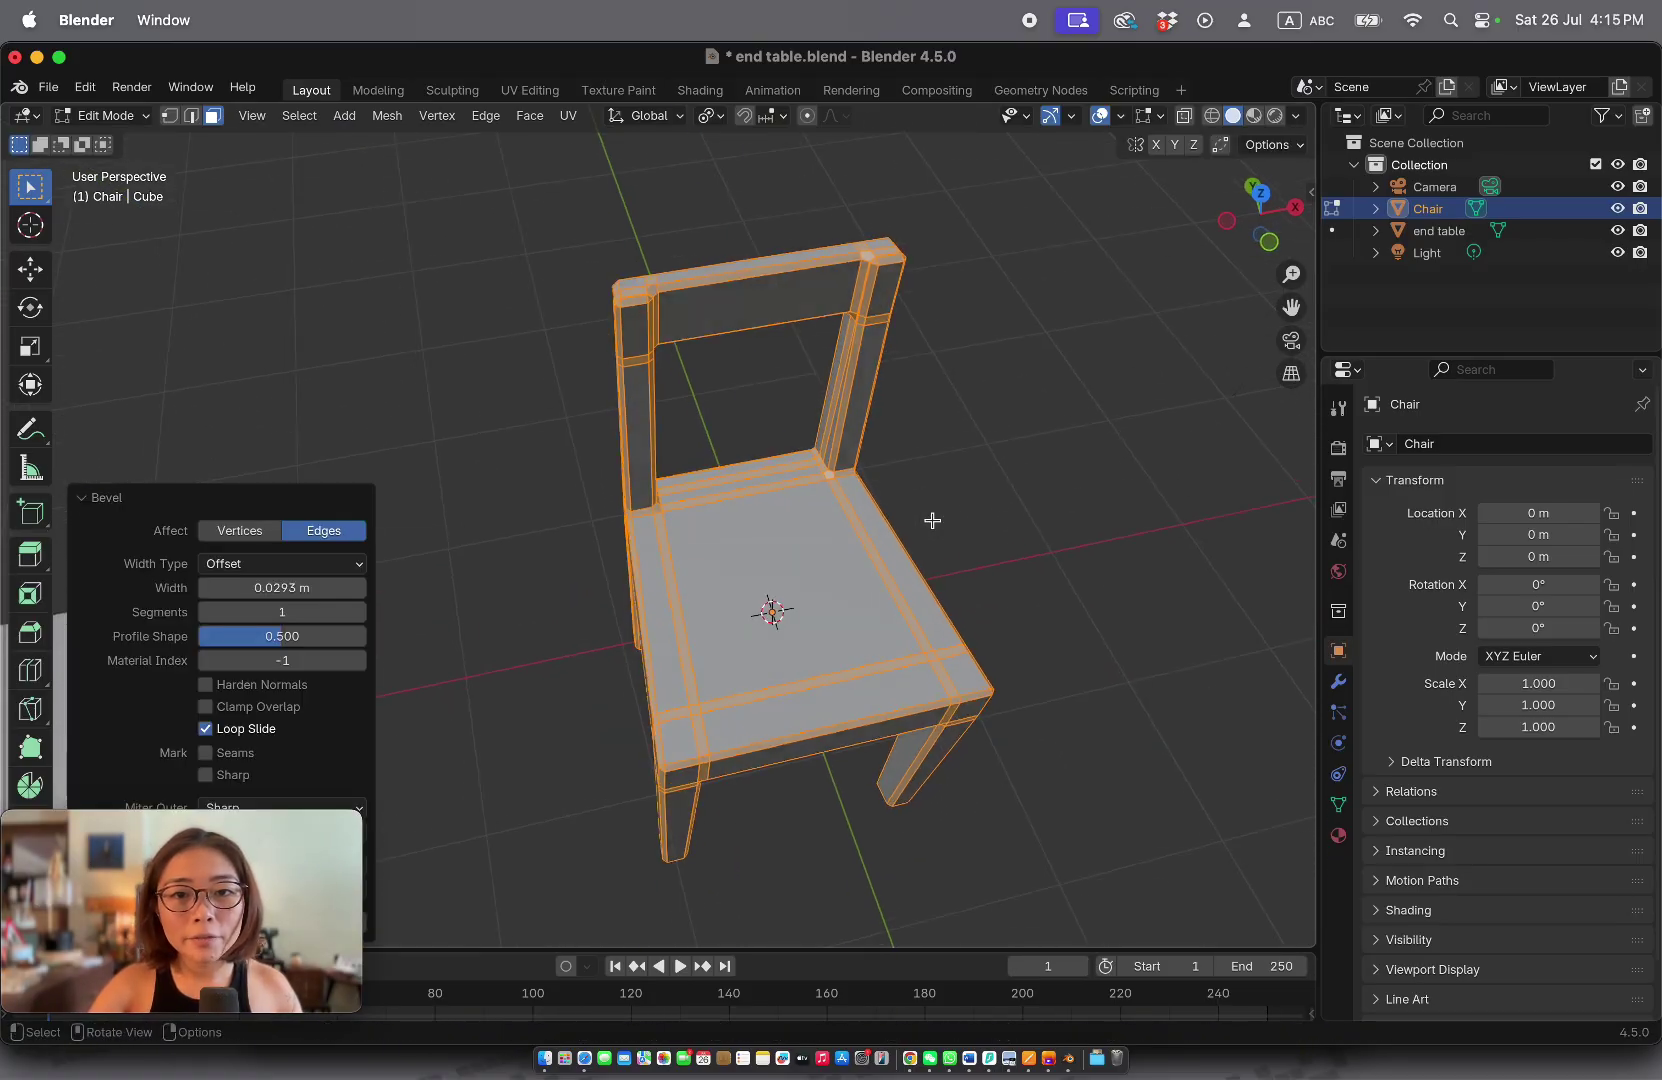
# Step: Increase the bevel's segment count and return the chair to Object Mode
pyautogui.click(360, 613)
pyautogui.press('Tab')
pyautogui.moveTo(362, 297); pyautogui.dragTo(445, 338, button='middle')
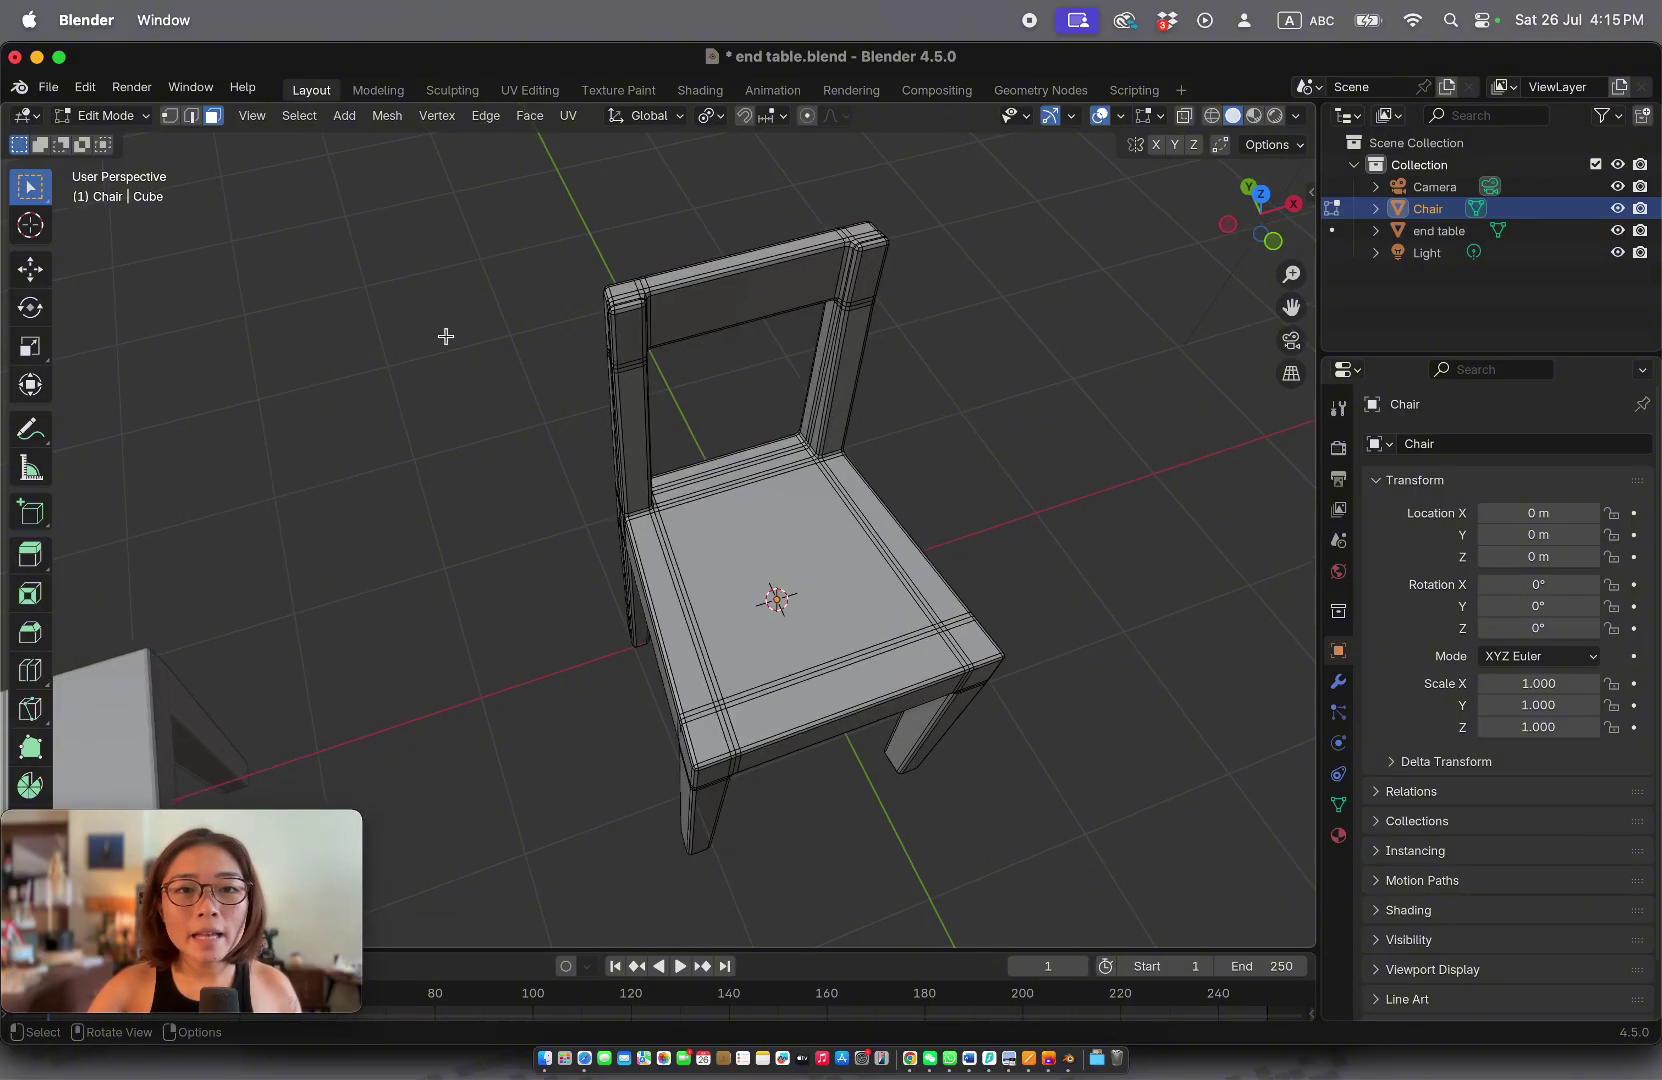
pyautogui.scroll(10, 445, 342)
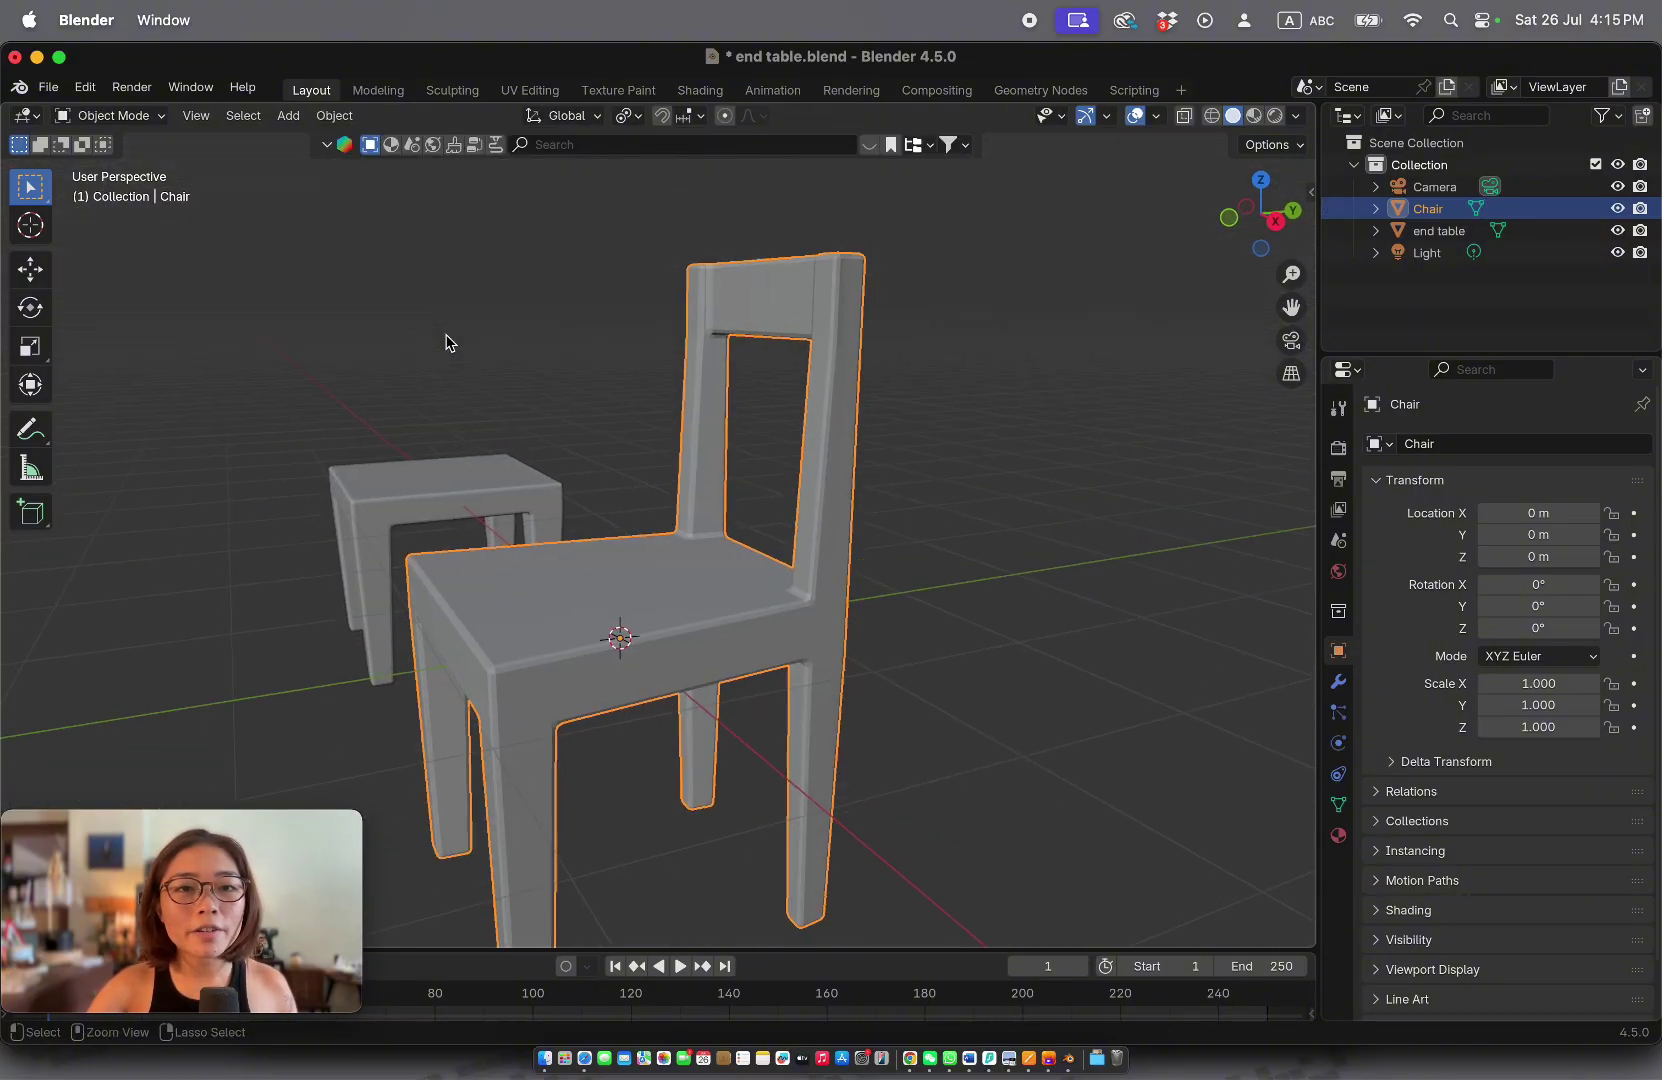
pyautogui.moveTo(445, 342); pyautogui.dragTo(416, 405, button='middle')
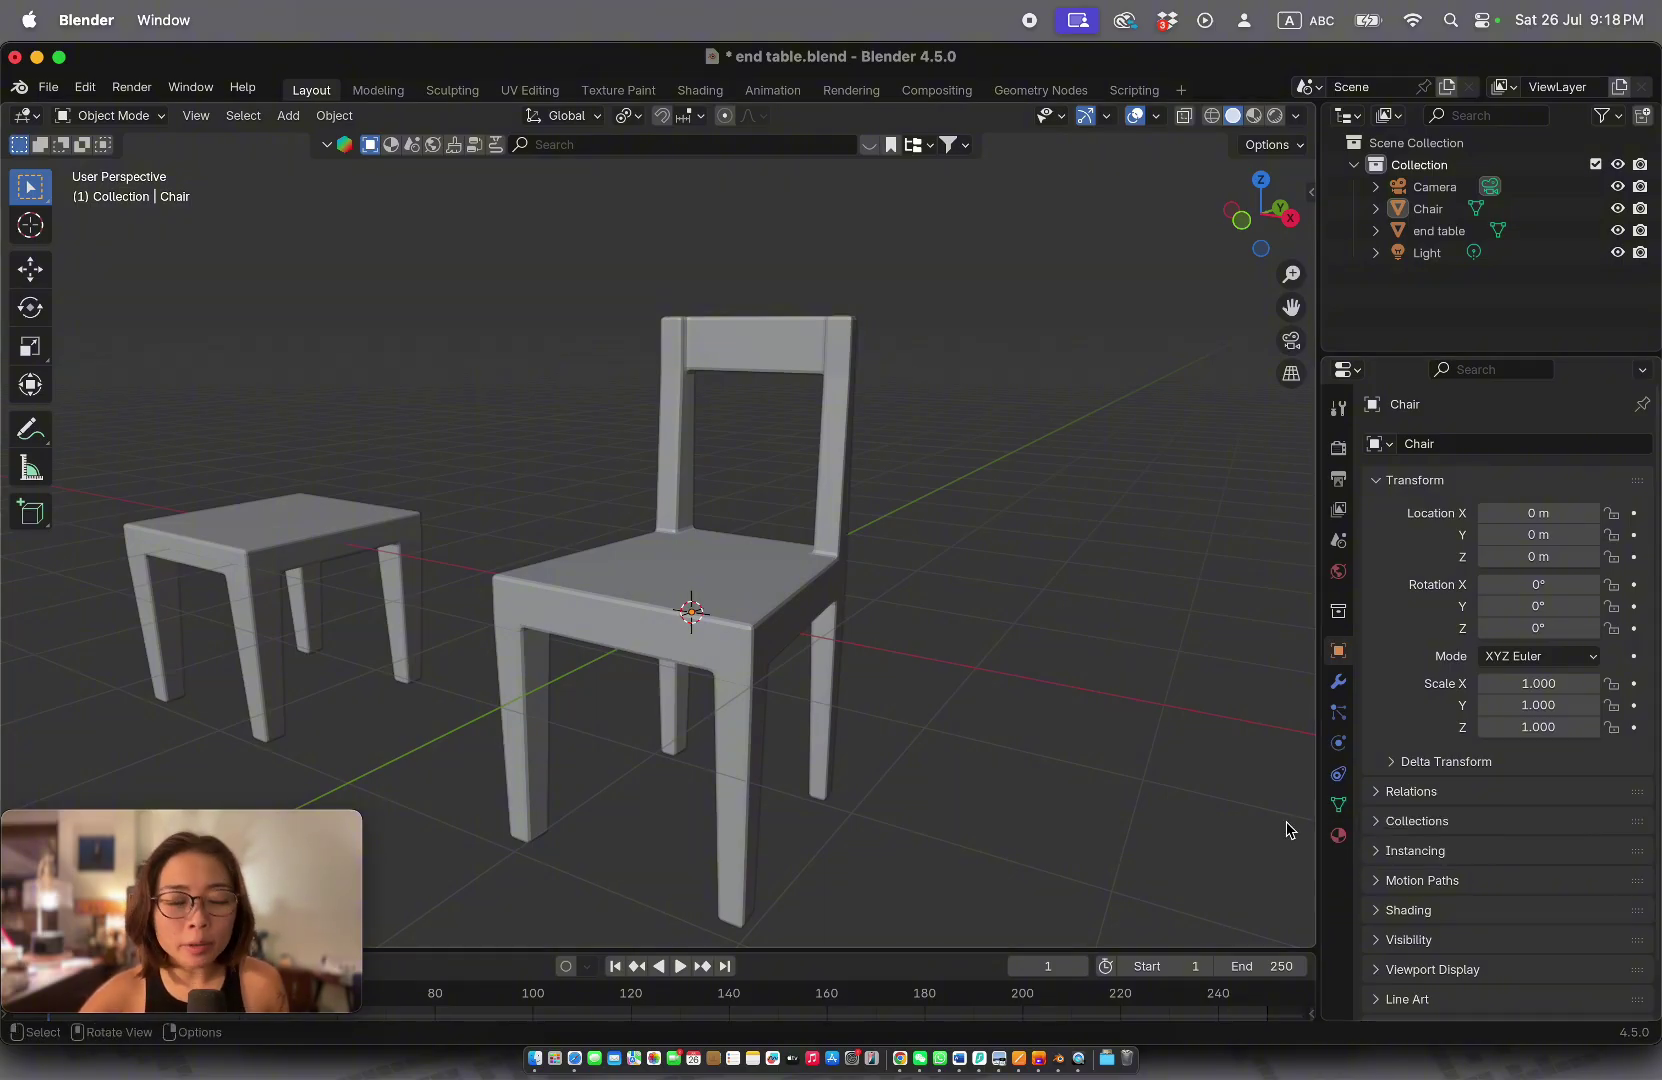
# Step: Examine the scene's default objects by selecting the camera and the light in turn
pyautogui.click(821, 580)
pyautogui.click(1001, 576)
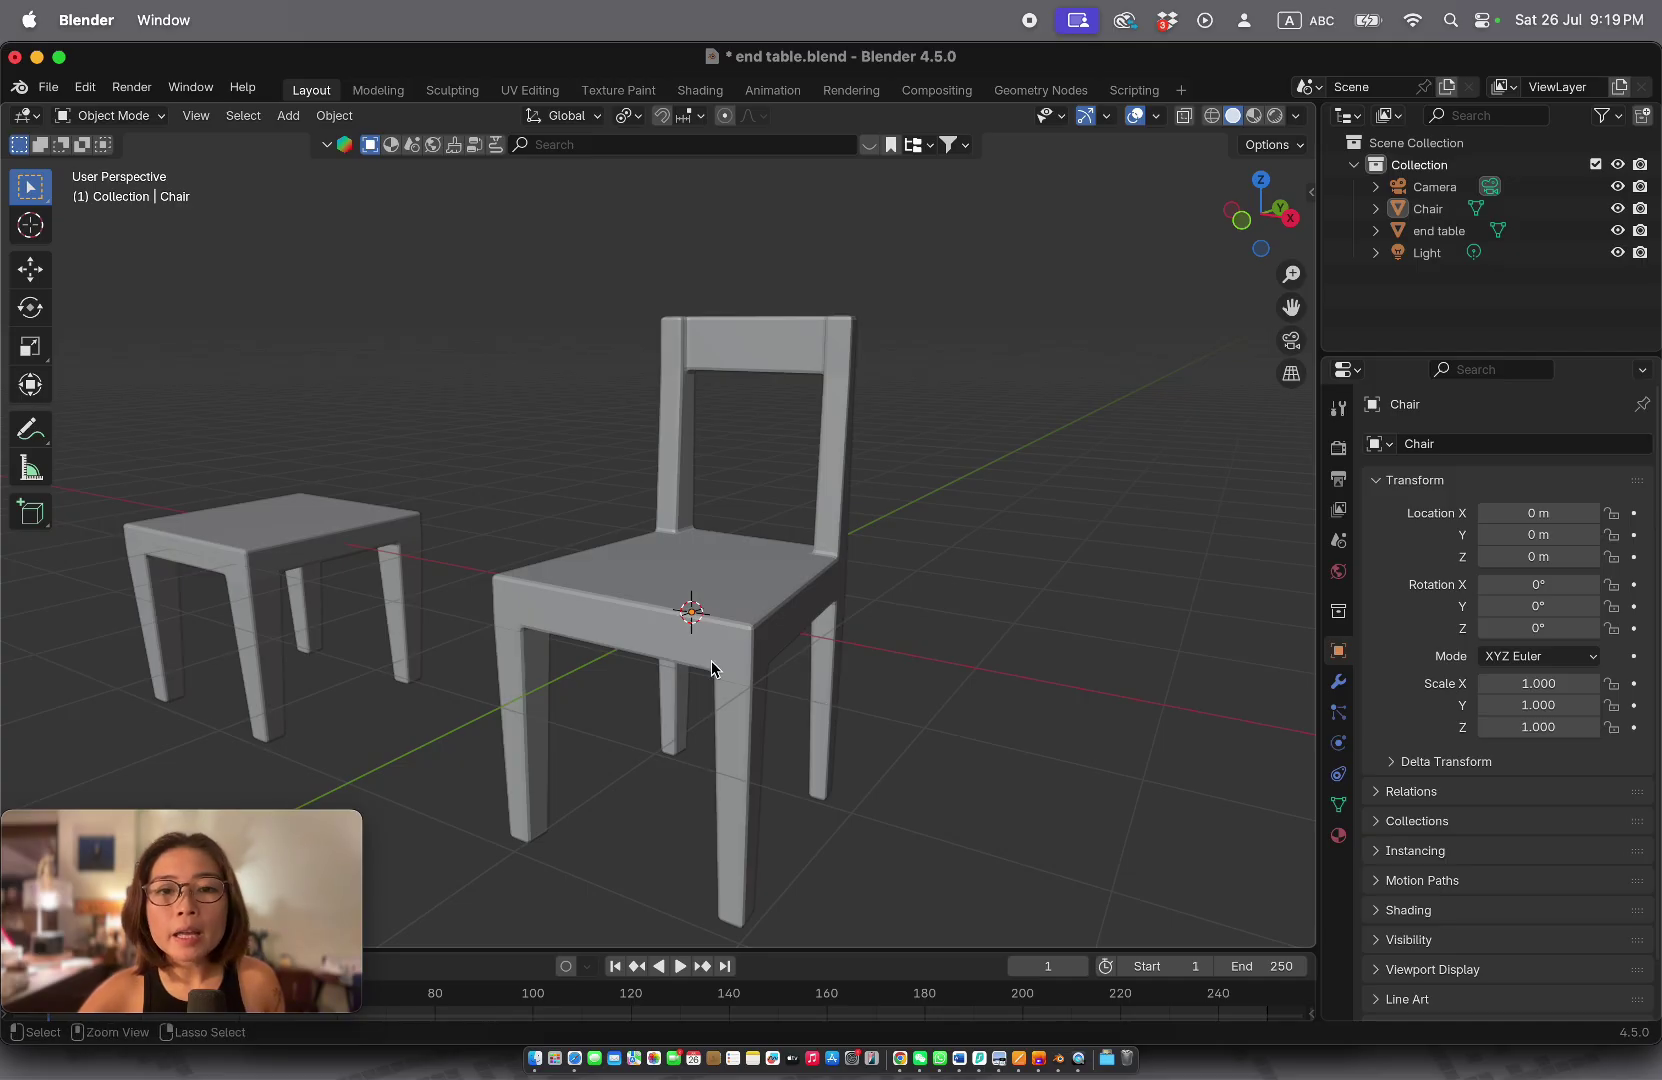
pyautogui.scroll(-6, 716, 672)
pyautogui.scroll(1, 716, 668)
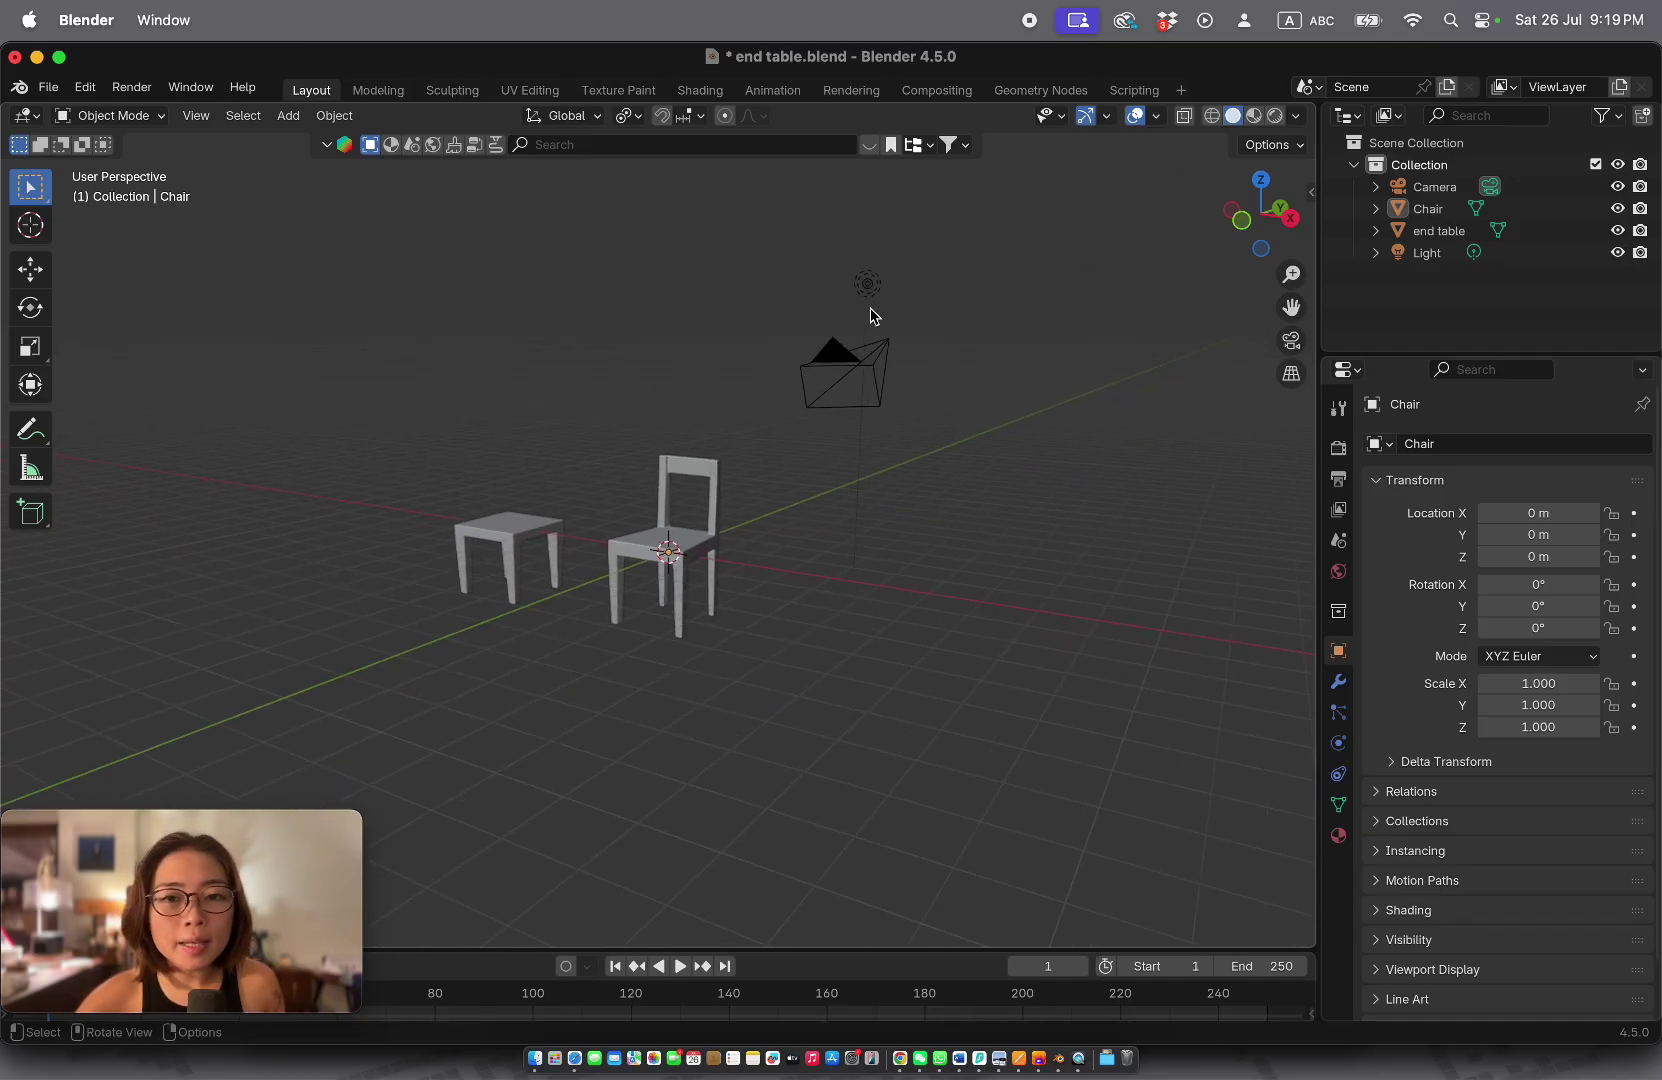
pyautogui.click(836, 366)
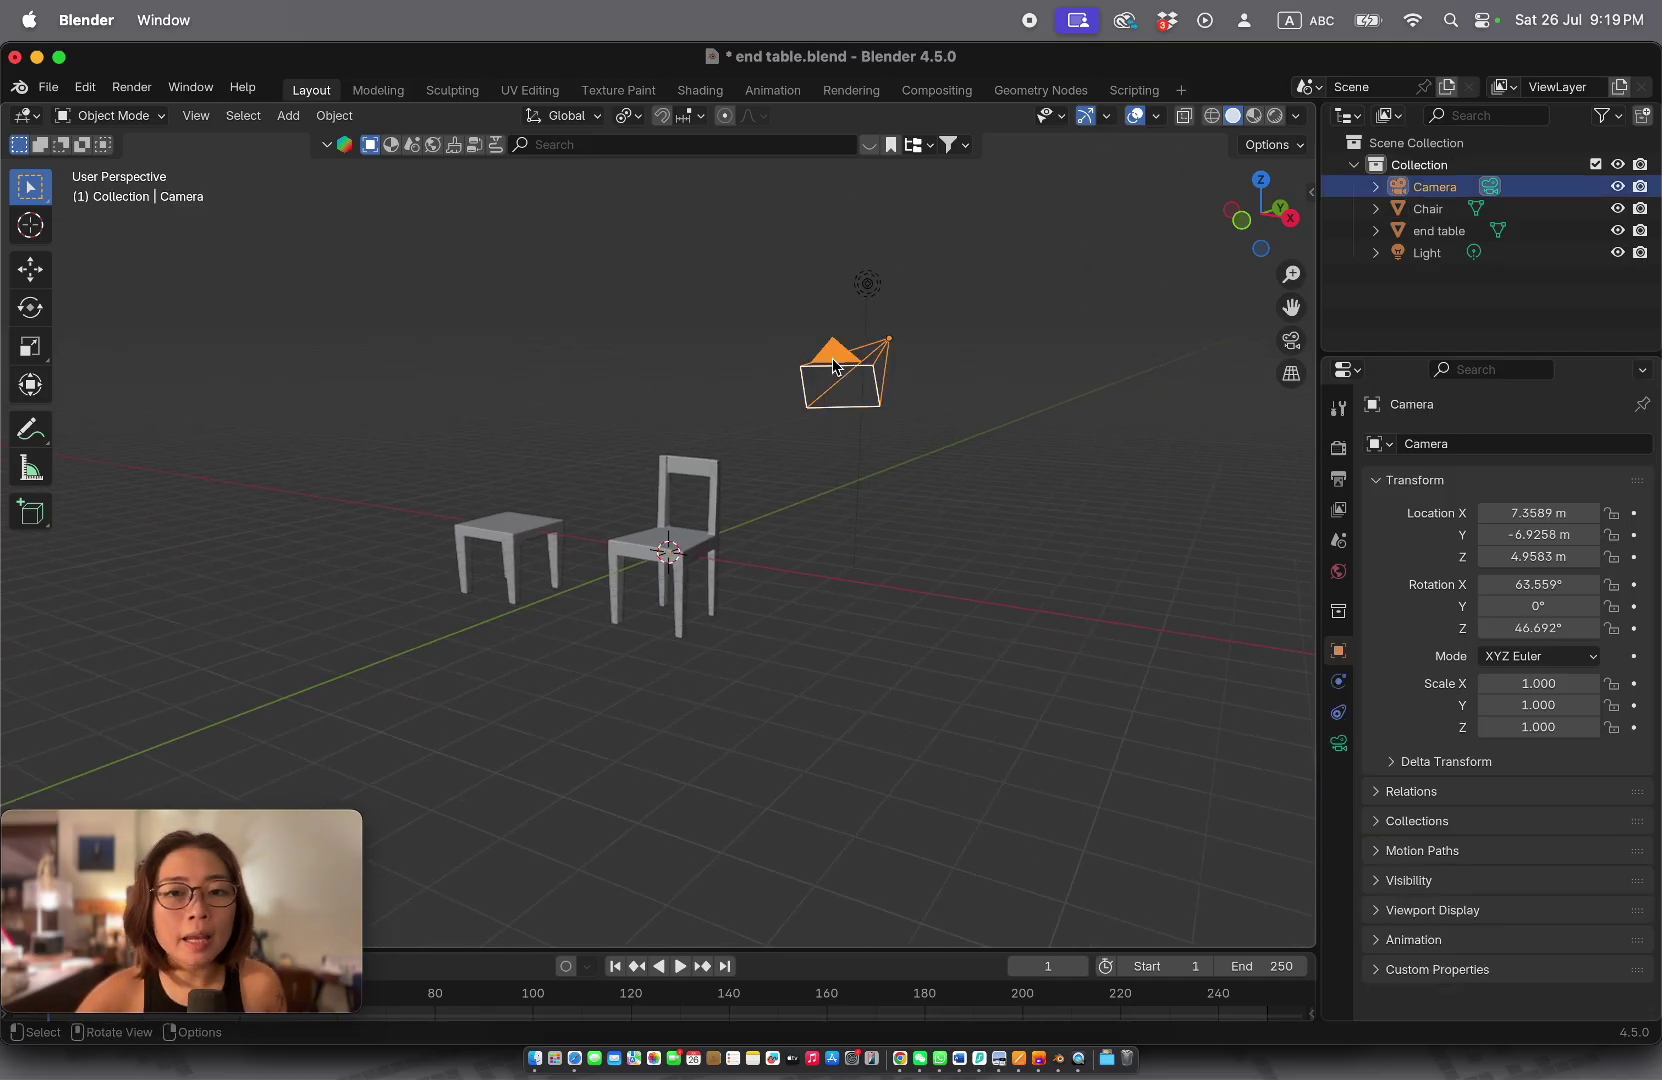
pyautogui.click(867, 286)
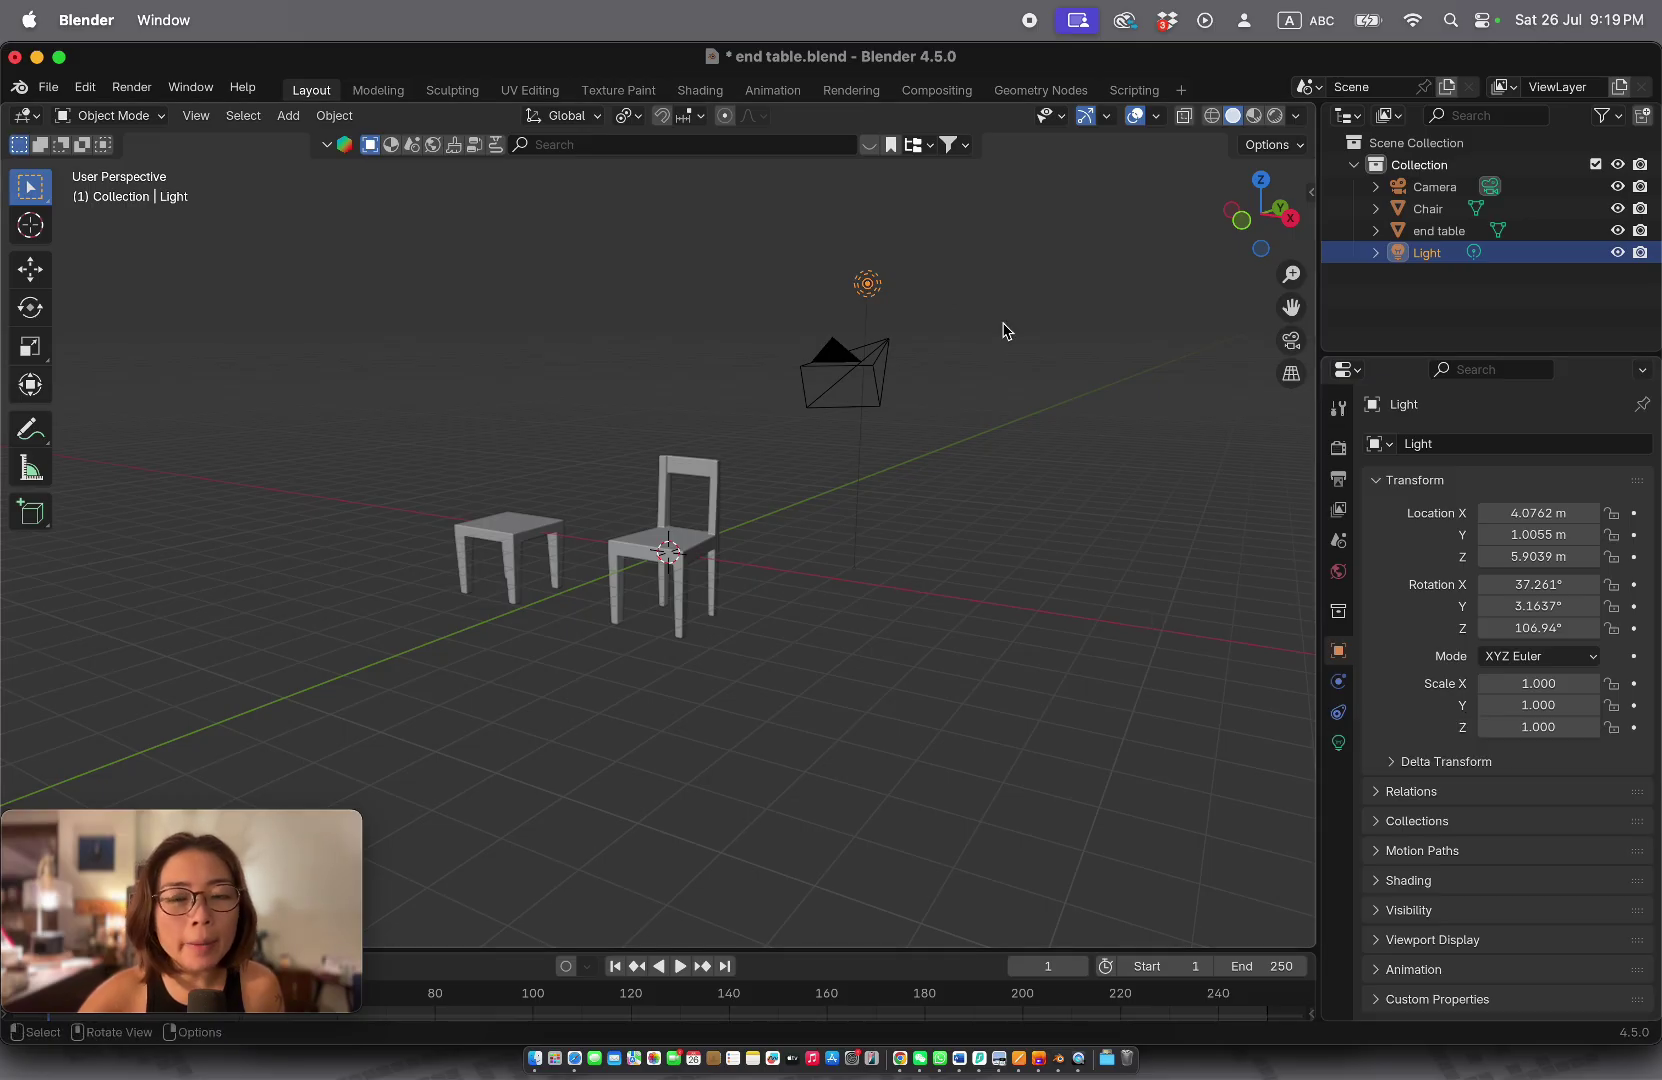
pyautogui.click(808, 358)
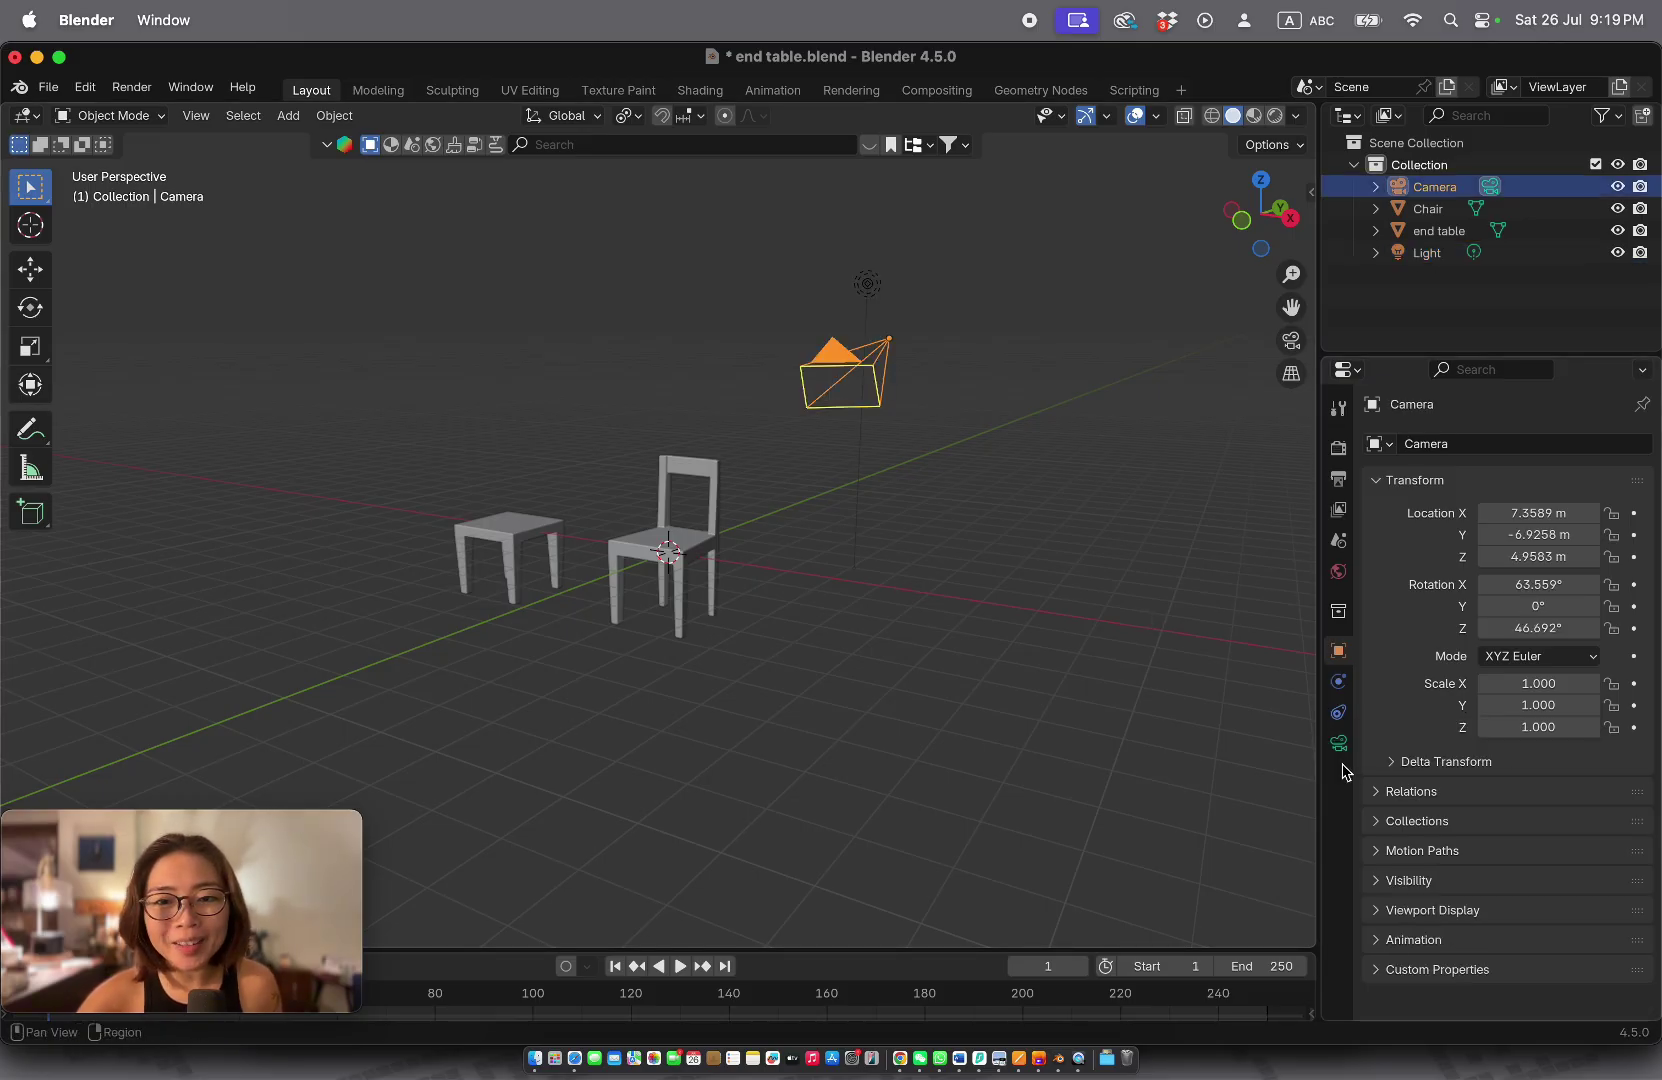
# Step: Select the chair and create a new material for it
pyautogui.click(668, 549)
pyautogui.scroll(5, 660, 540)
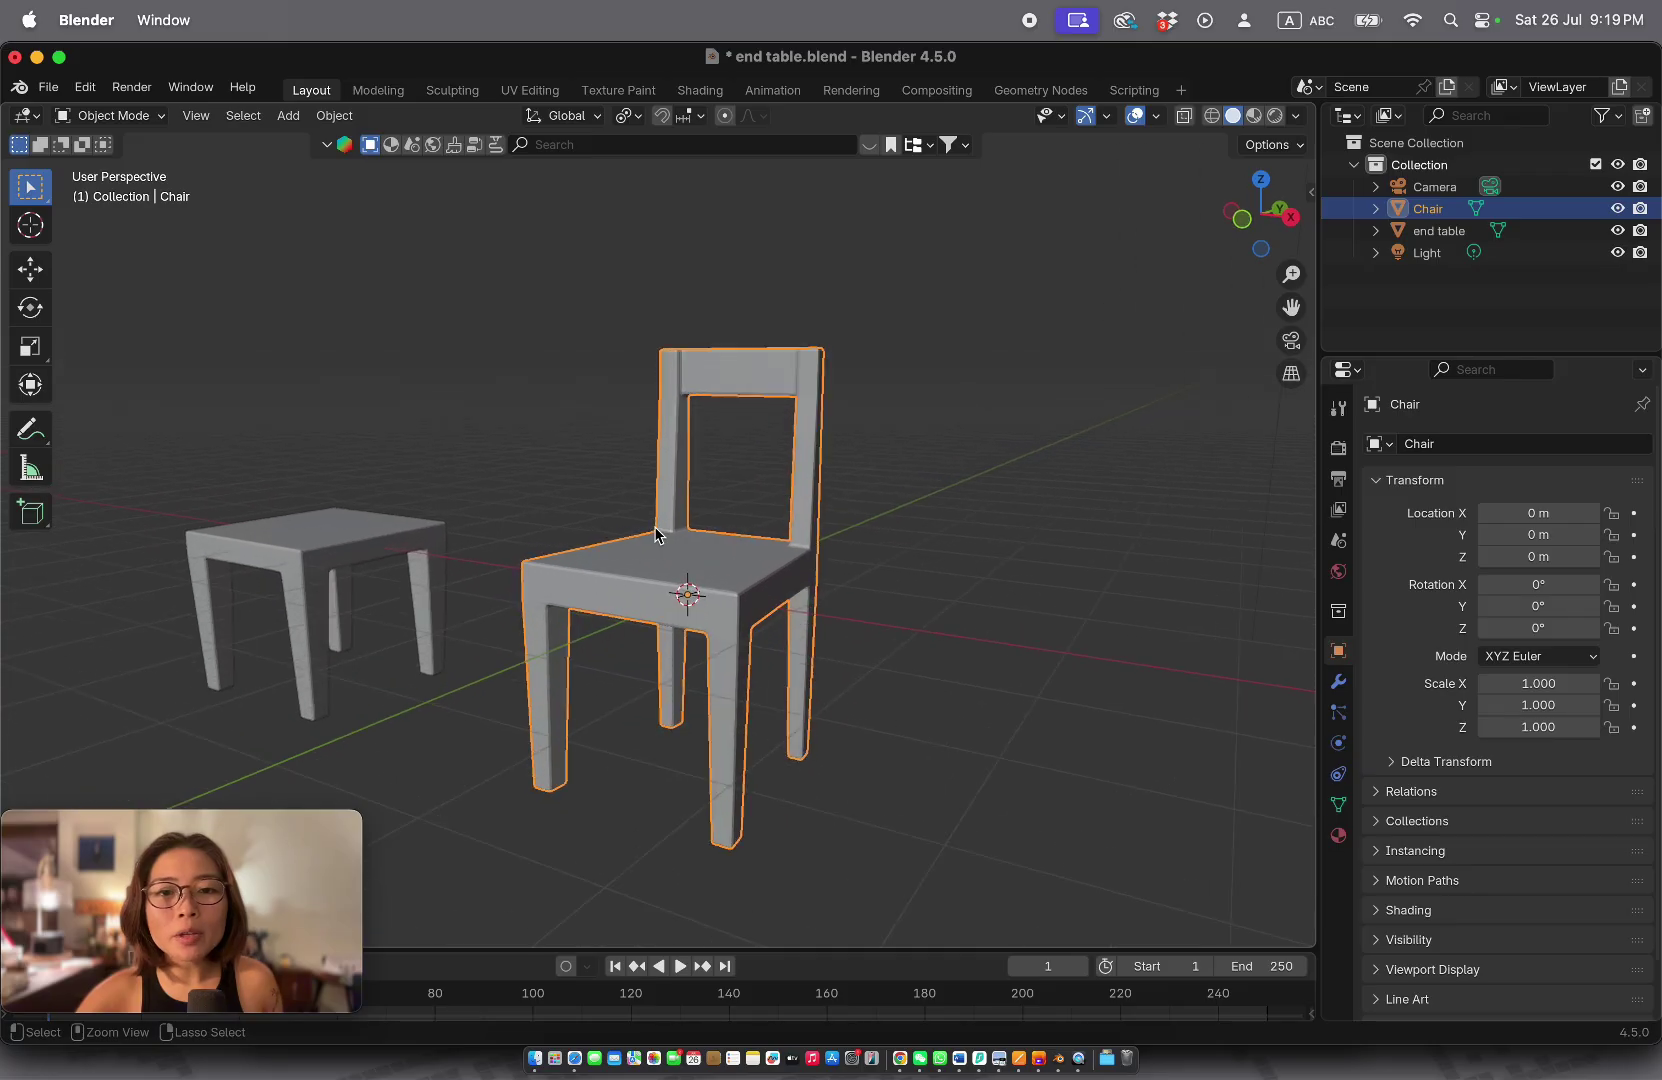
pyautogui.moveTo(1162, 560); pyautogui.dragTo(1157, 560, button='middle')
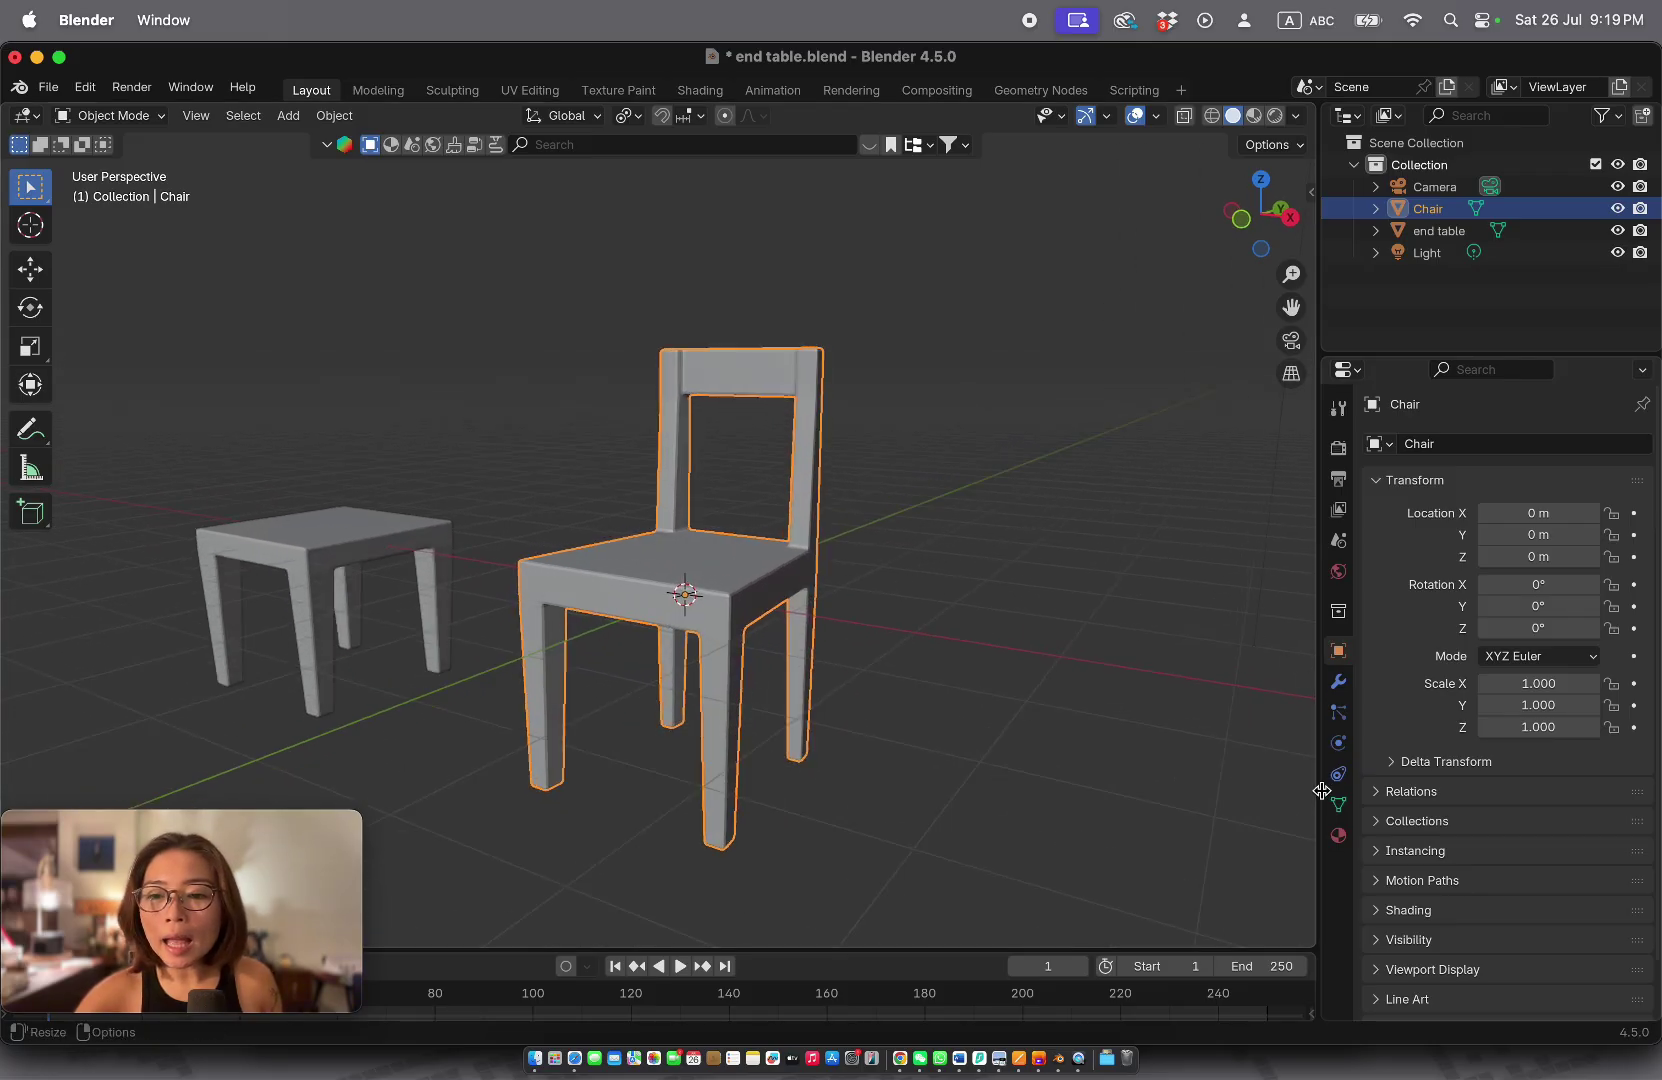
pyautogui.click(1339, 840)
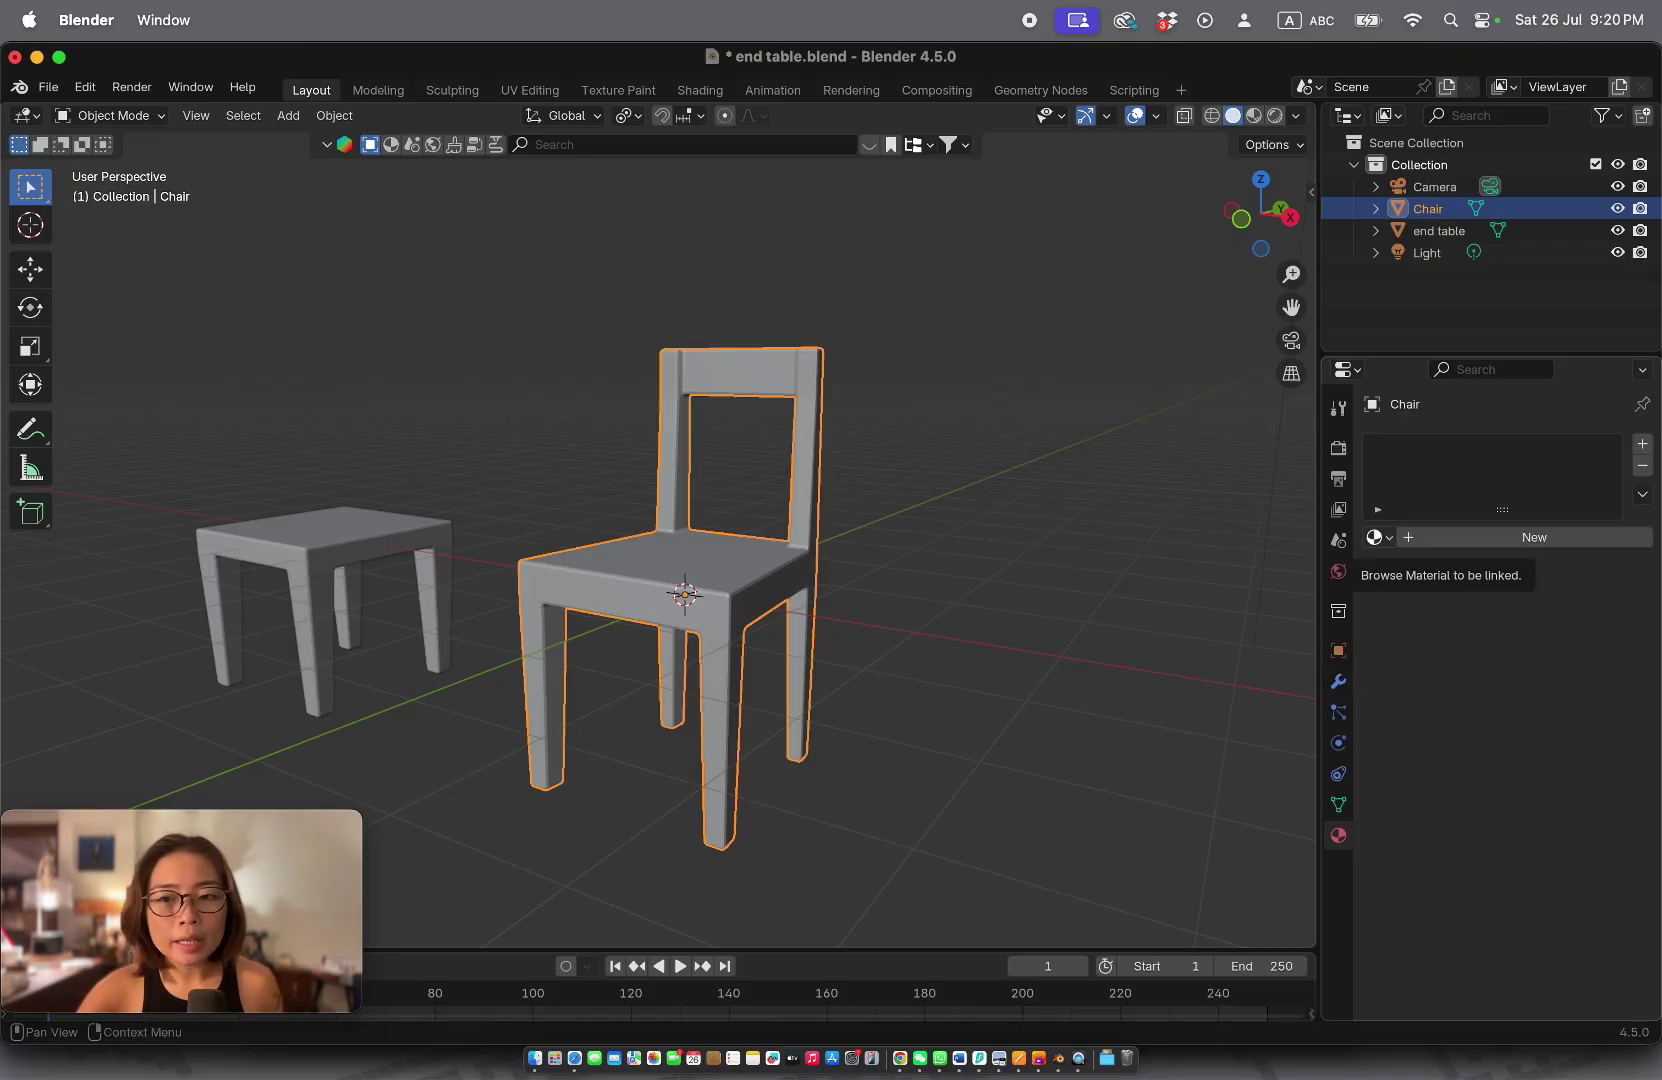
pyautogui.click(1378, 540)
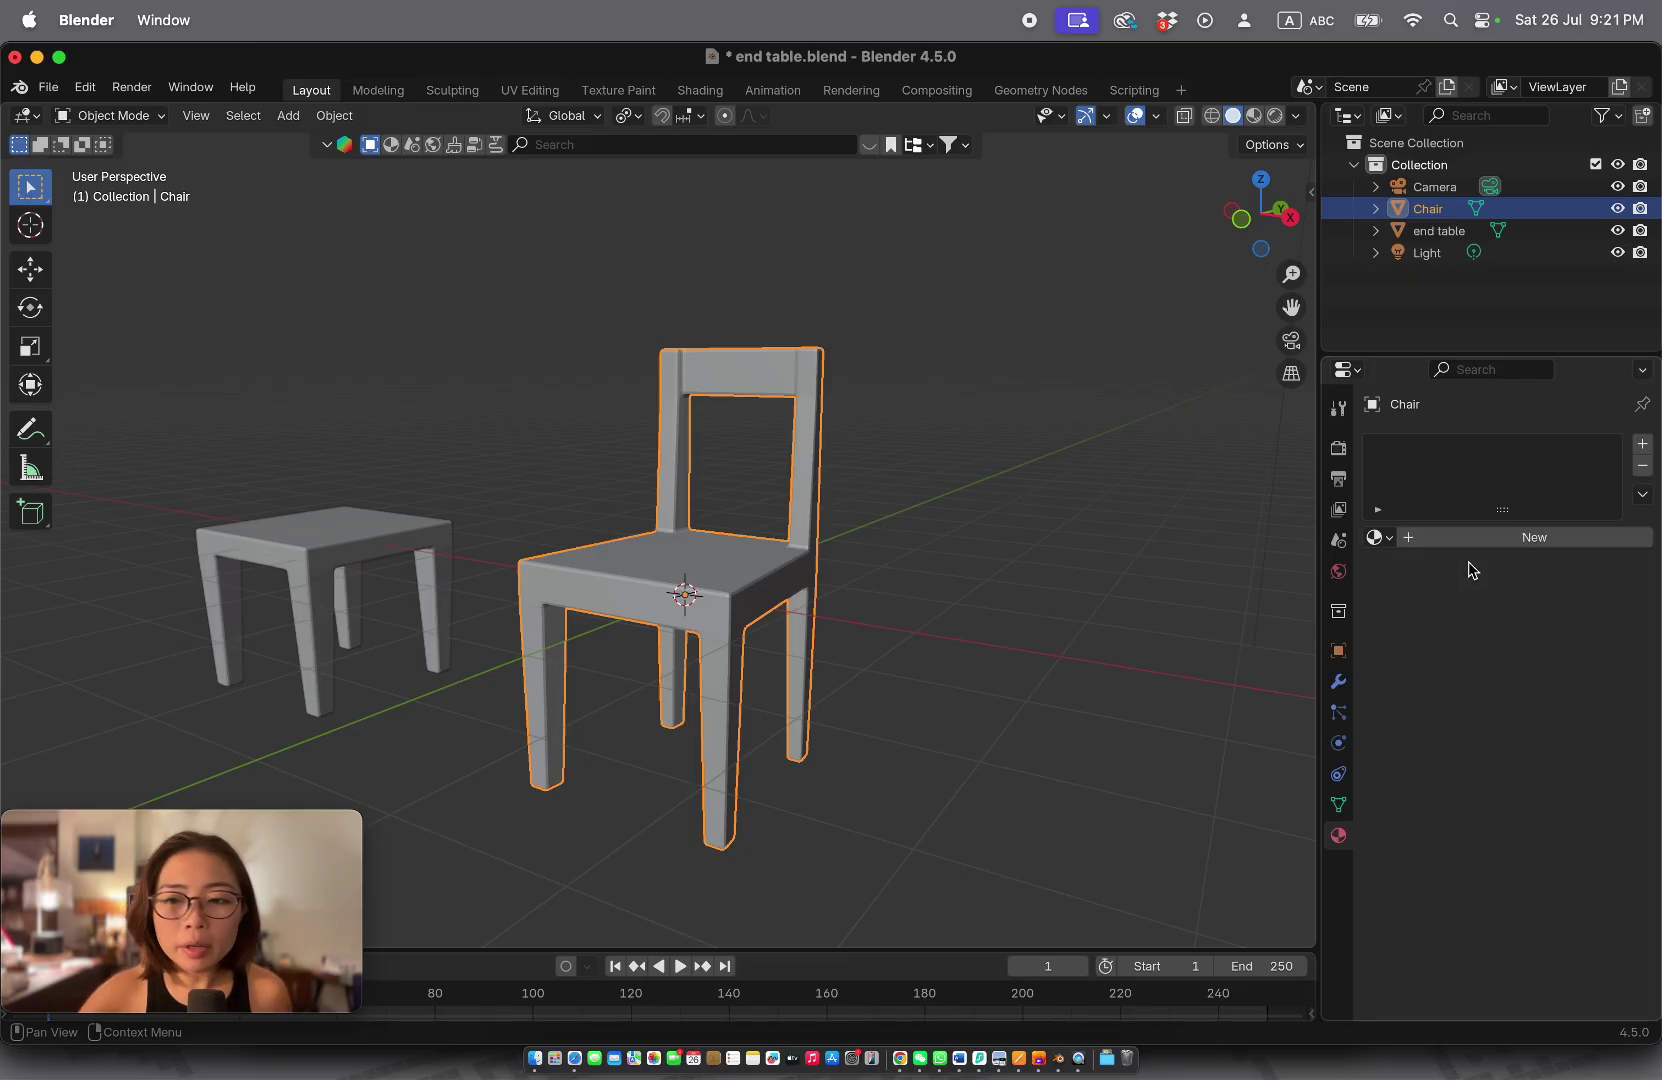
pyautogui.click(1490, 545)
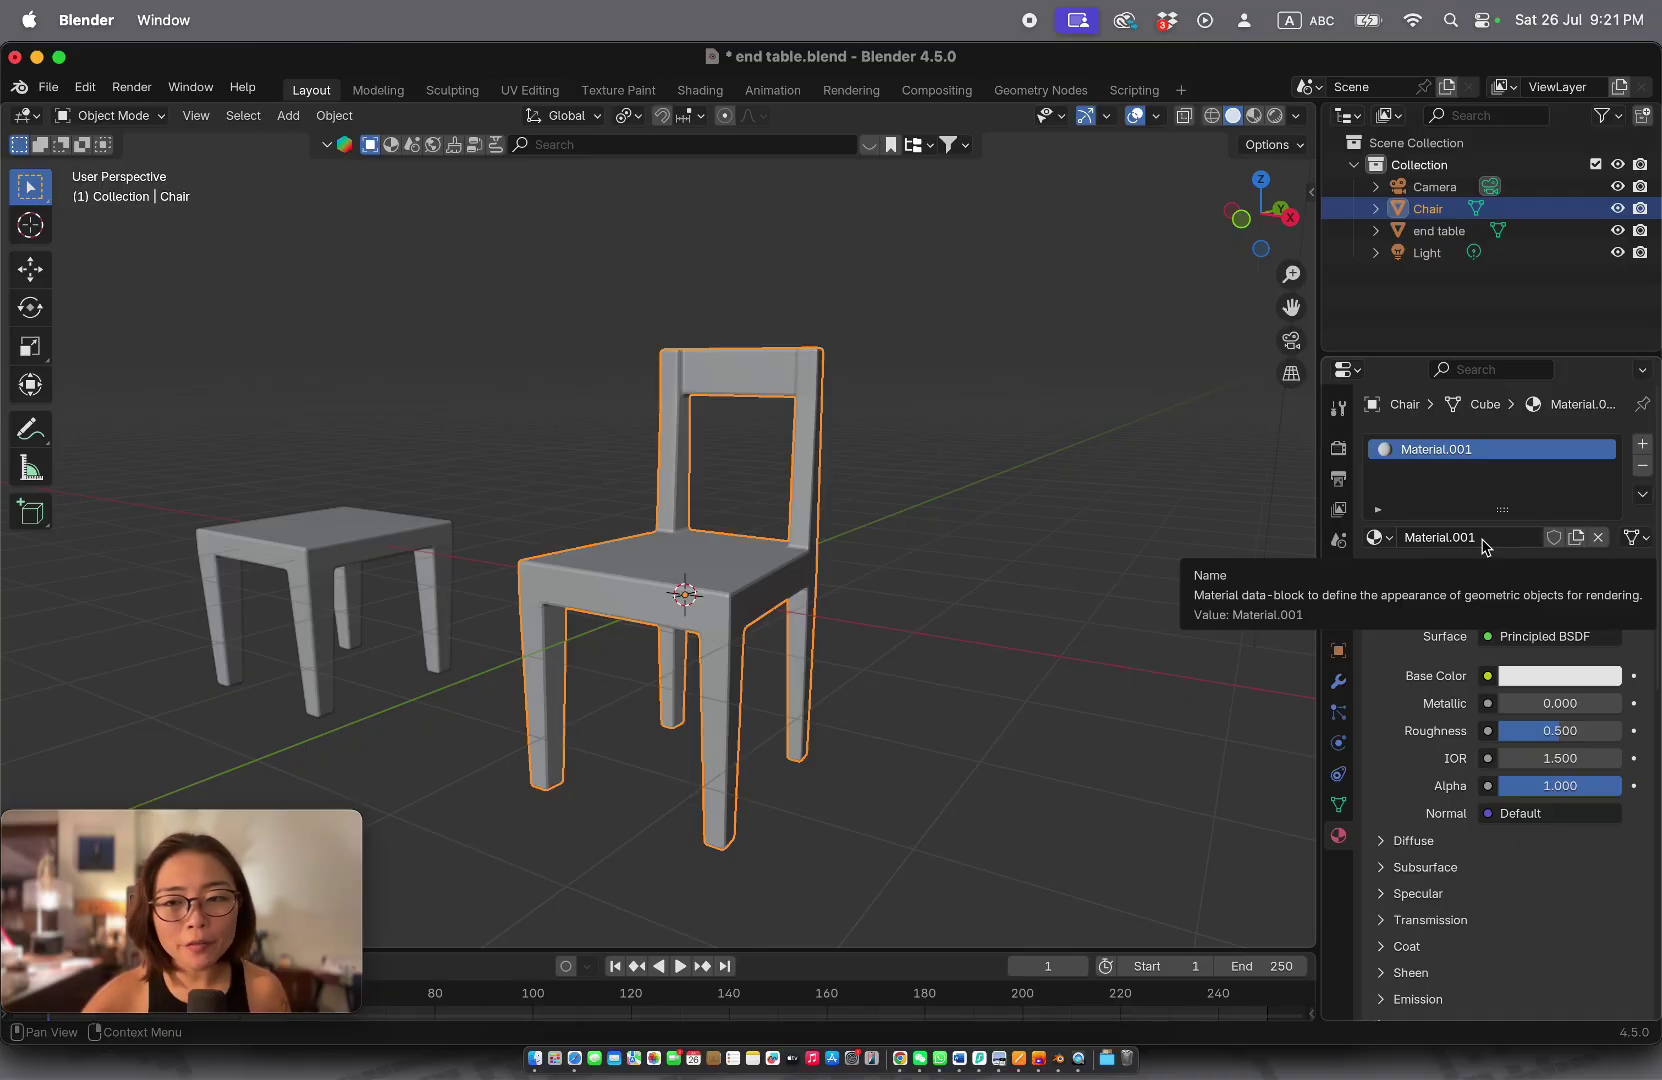
# Step: Rename the chair's new material as brown
pyautogui.click(1483, 542)
pyautogui.write('br')
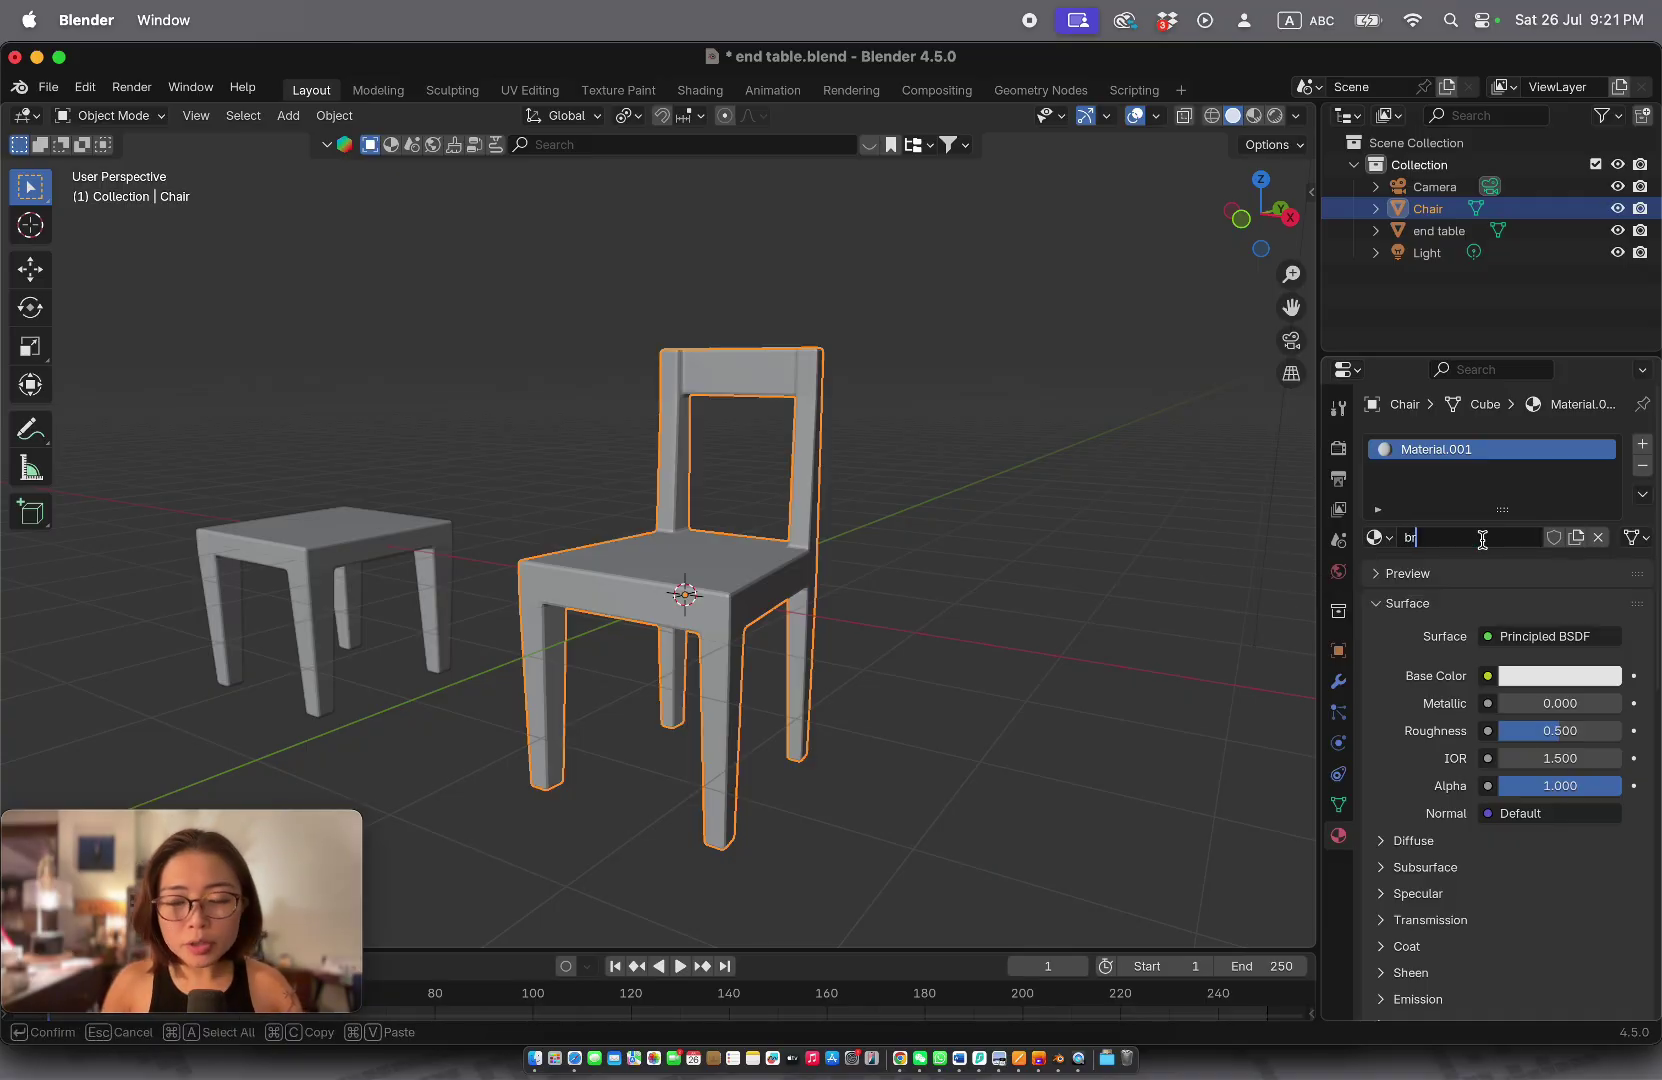
pyautogui.write('own')
pyautogui.press('Return')
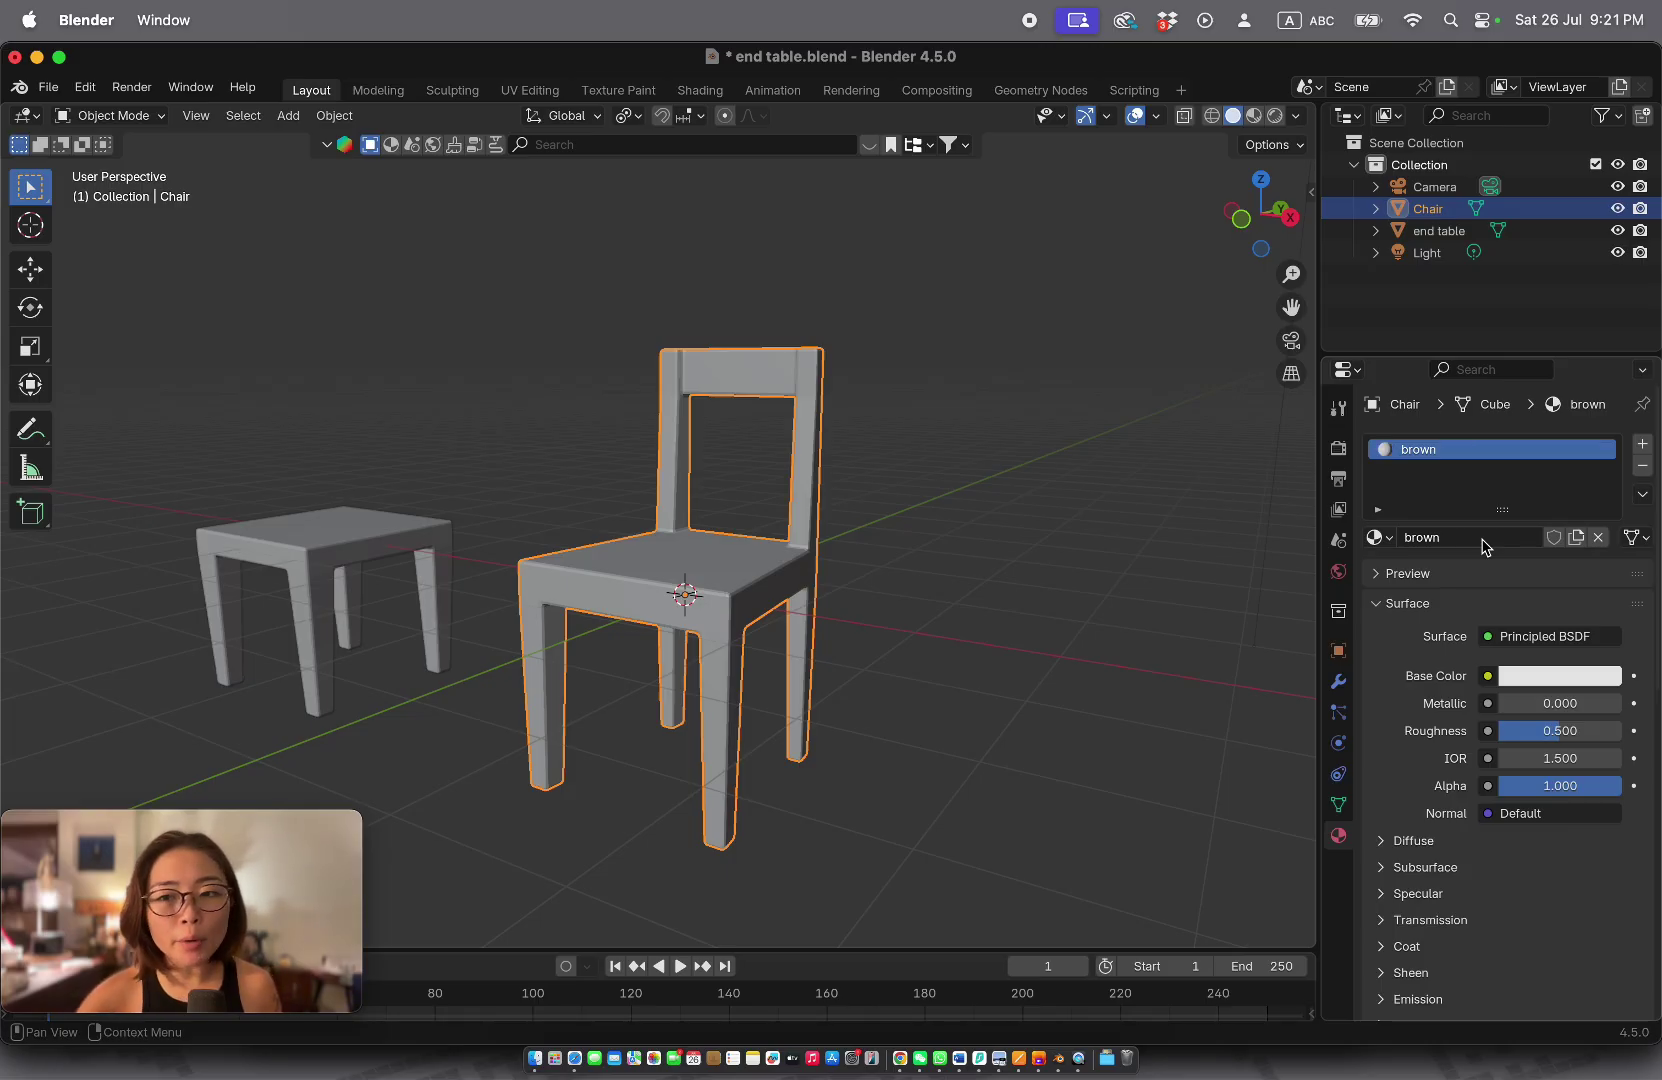
# Step: Show the material preview and set the brown material's Base Color to pink
pyautogui.click(1386, 576)
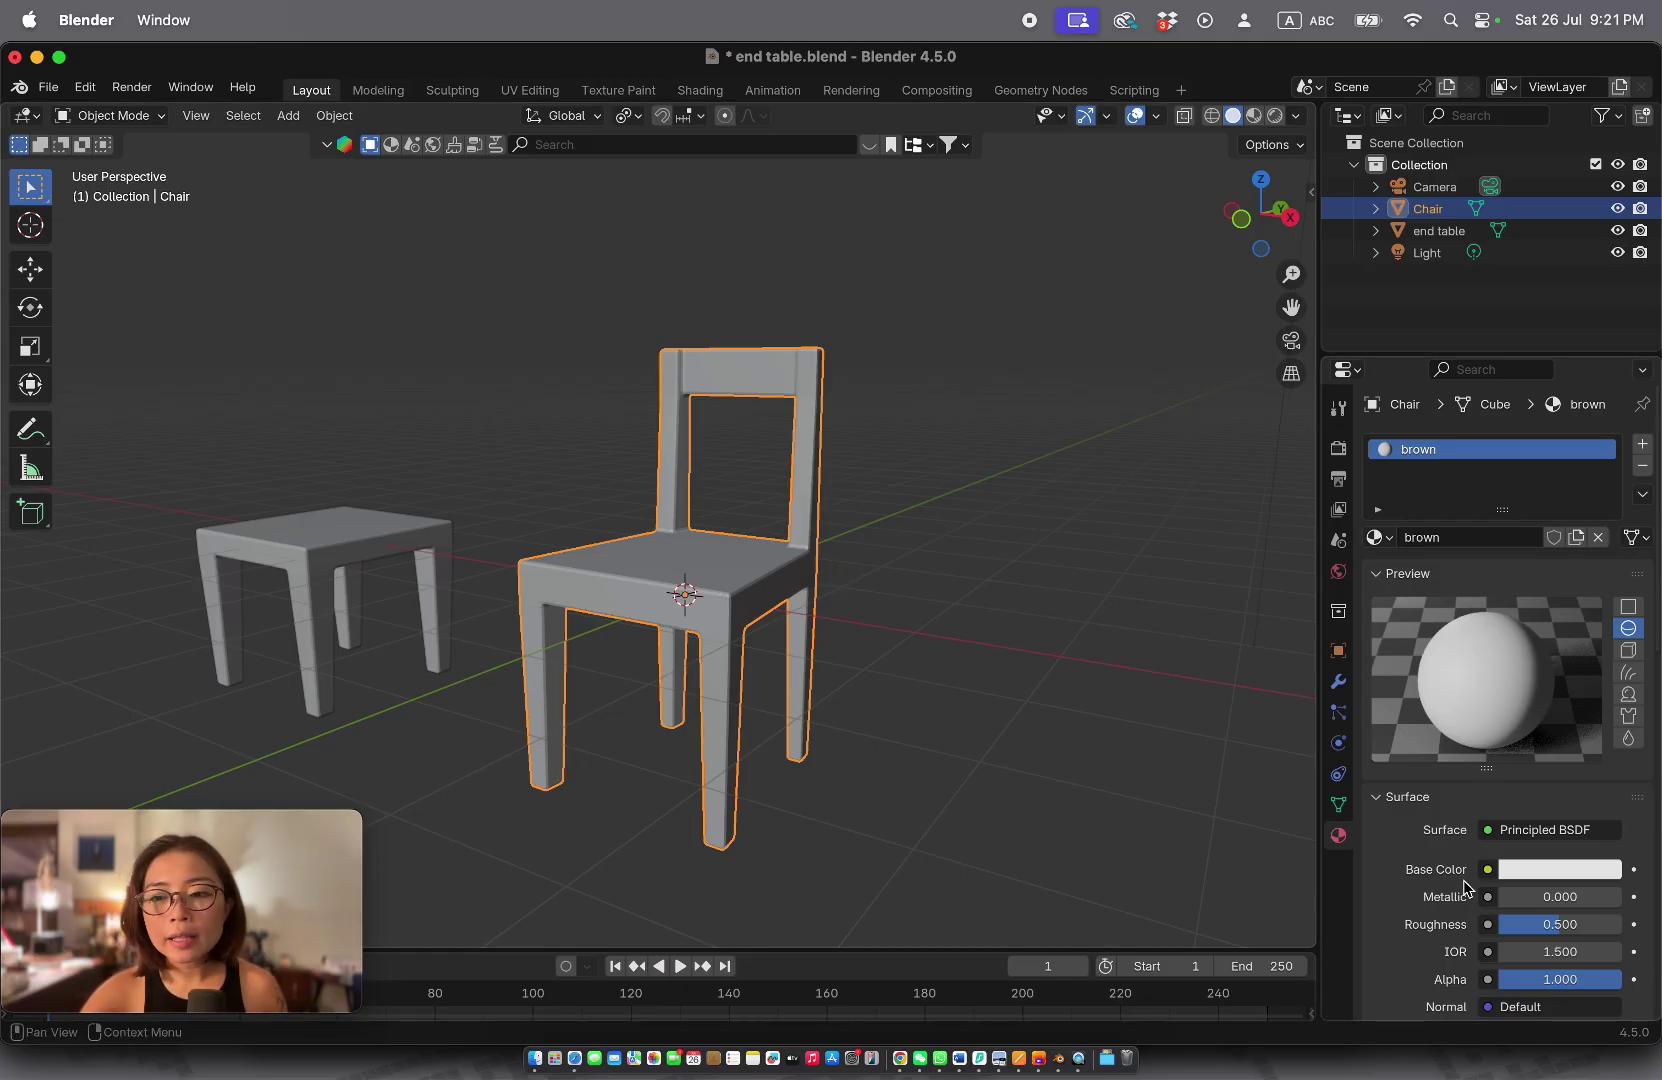
pyautogui.click(1547, 877)
pyautogui.moveTo(1505, 600); pyautogui.dragTo(1519, 626)
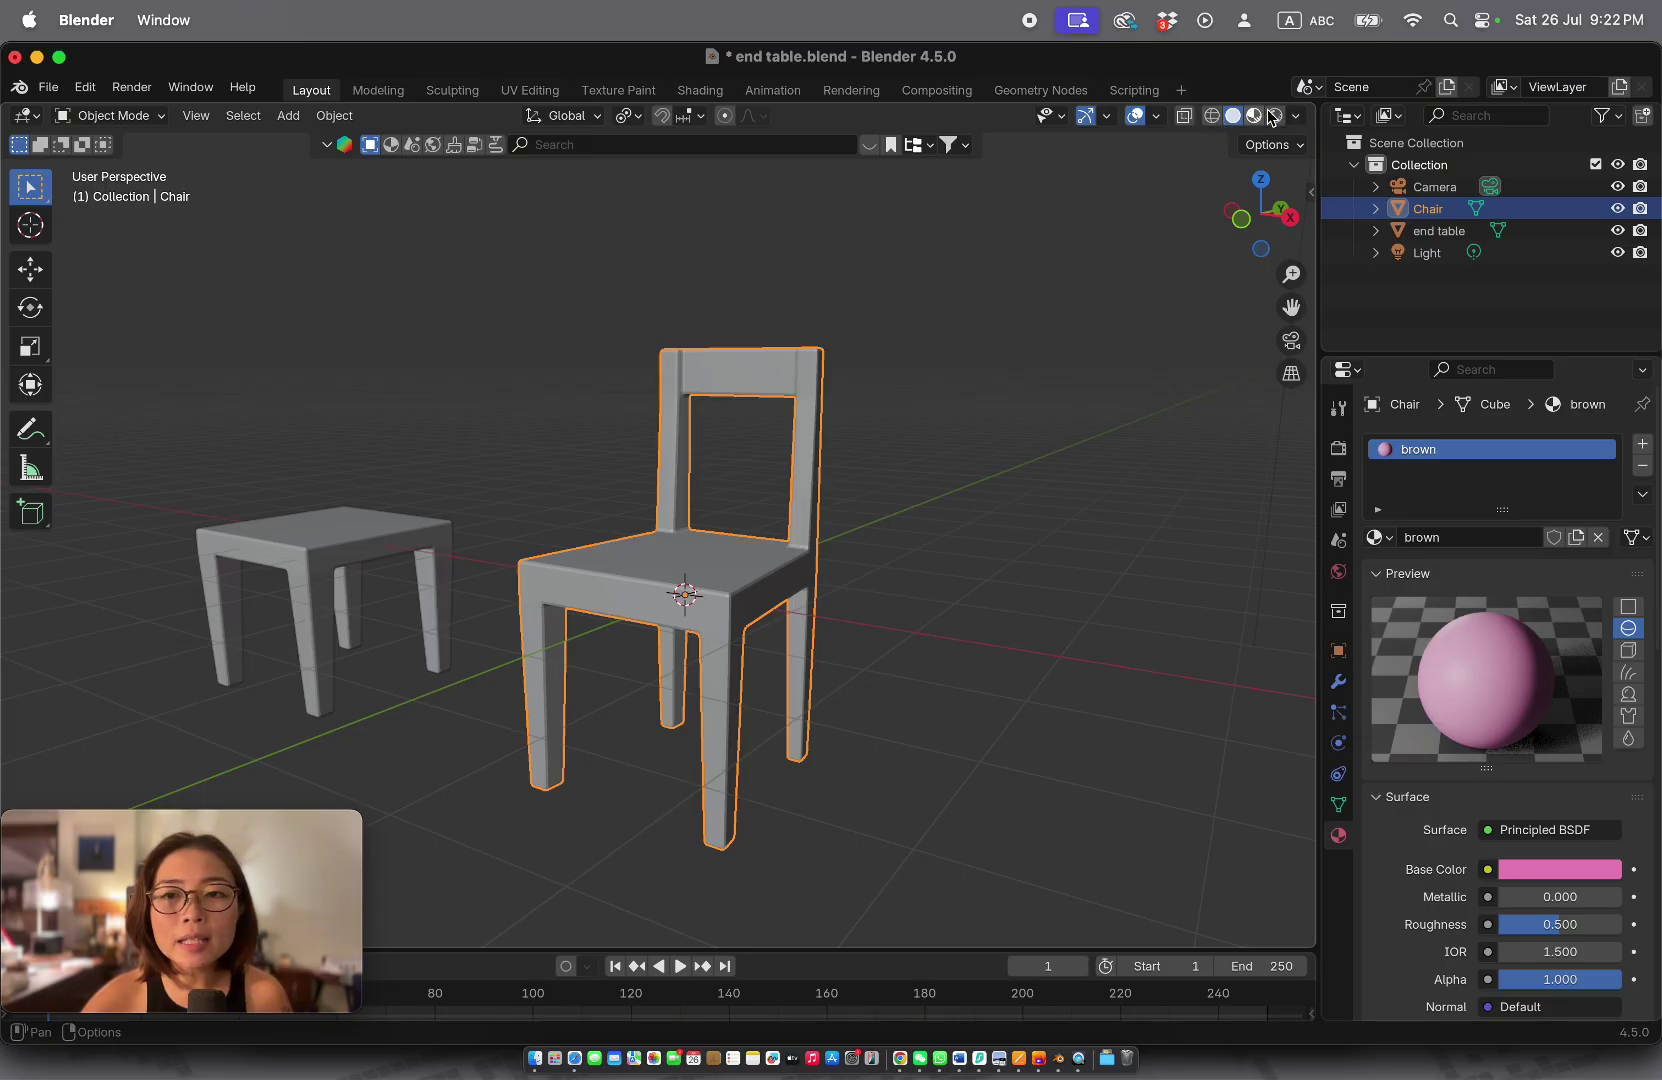
# Step: View the chair and end table in Wireframe shading and compare them with X-ray off and on
pyautogui.click(1210, 118)
pyautogui.click(1109, 385)
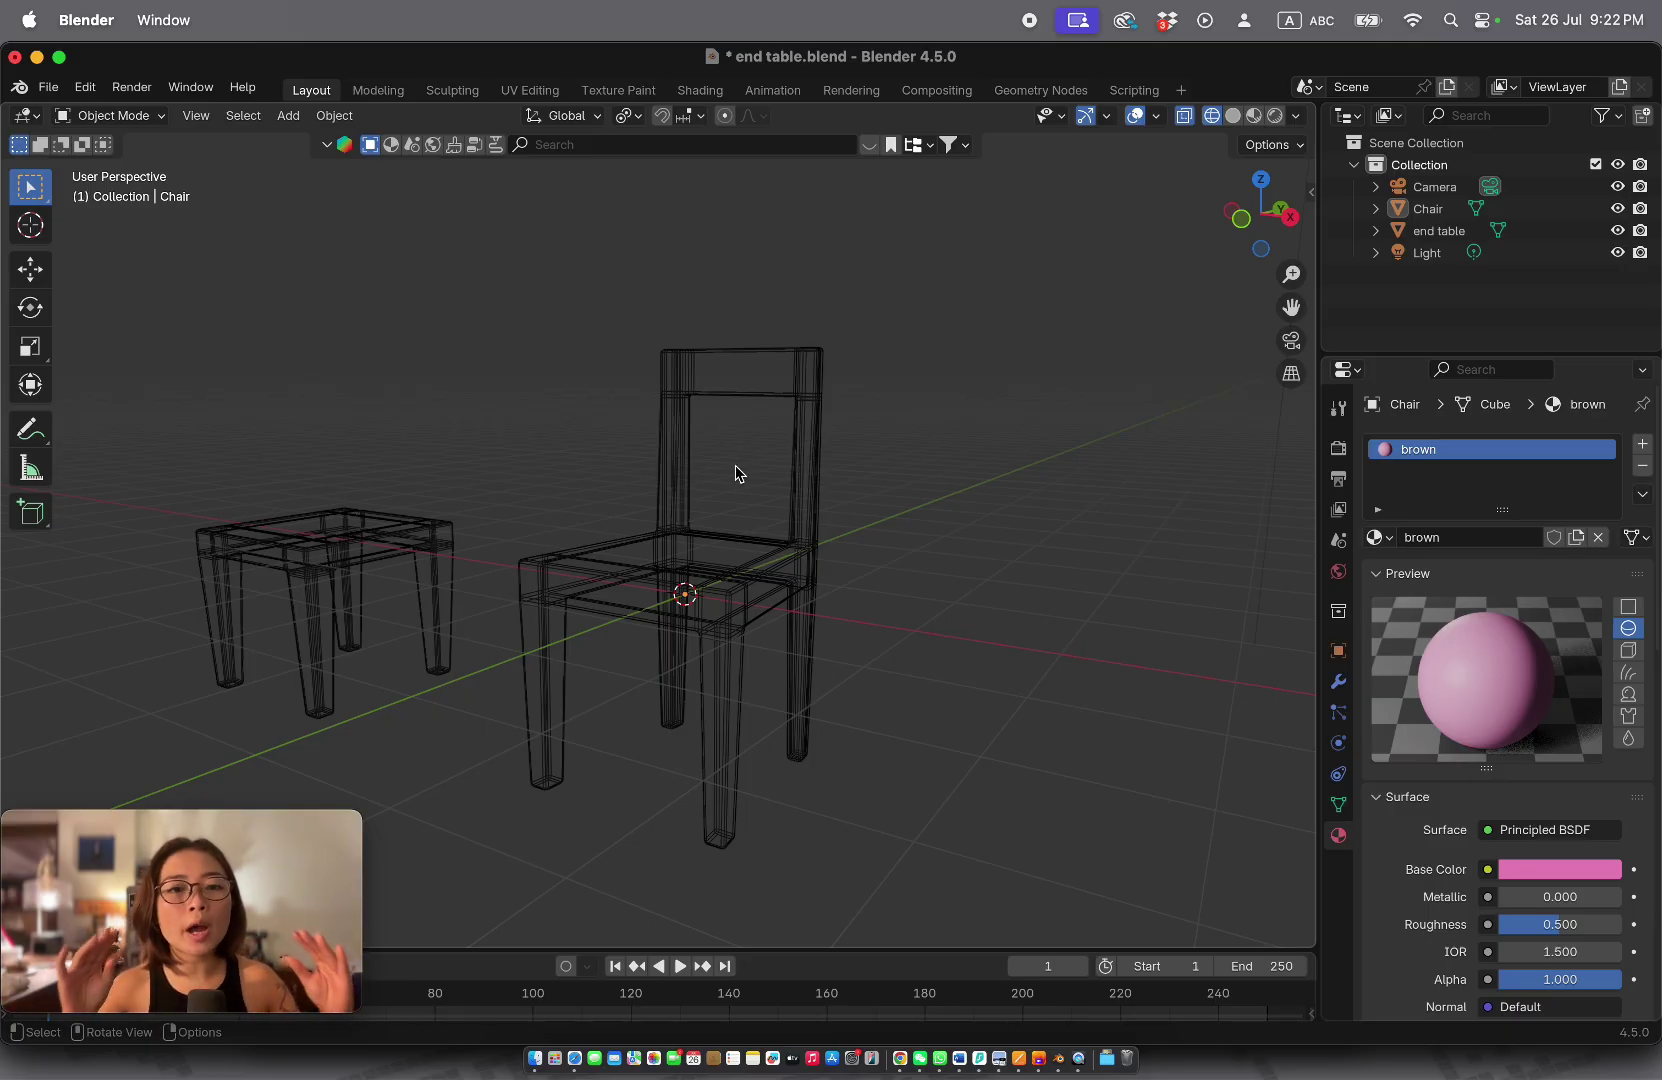
pyautogui.click(1184, 116)
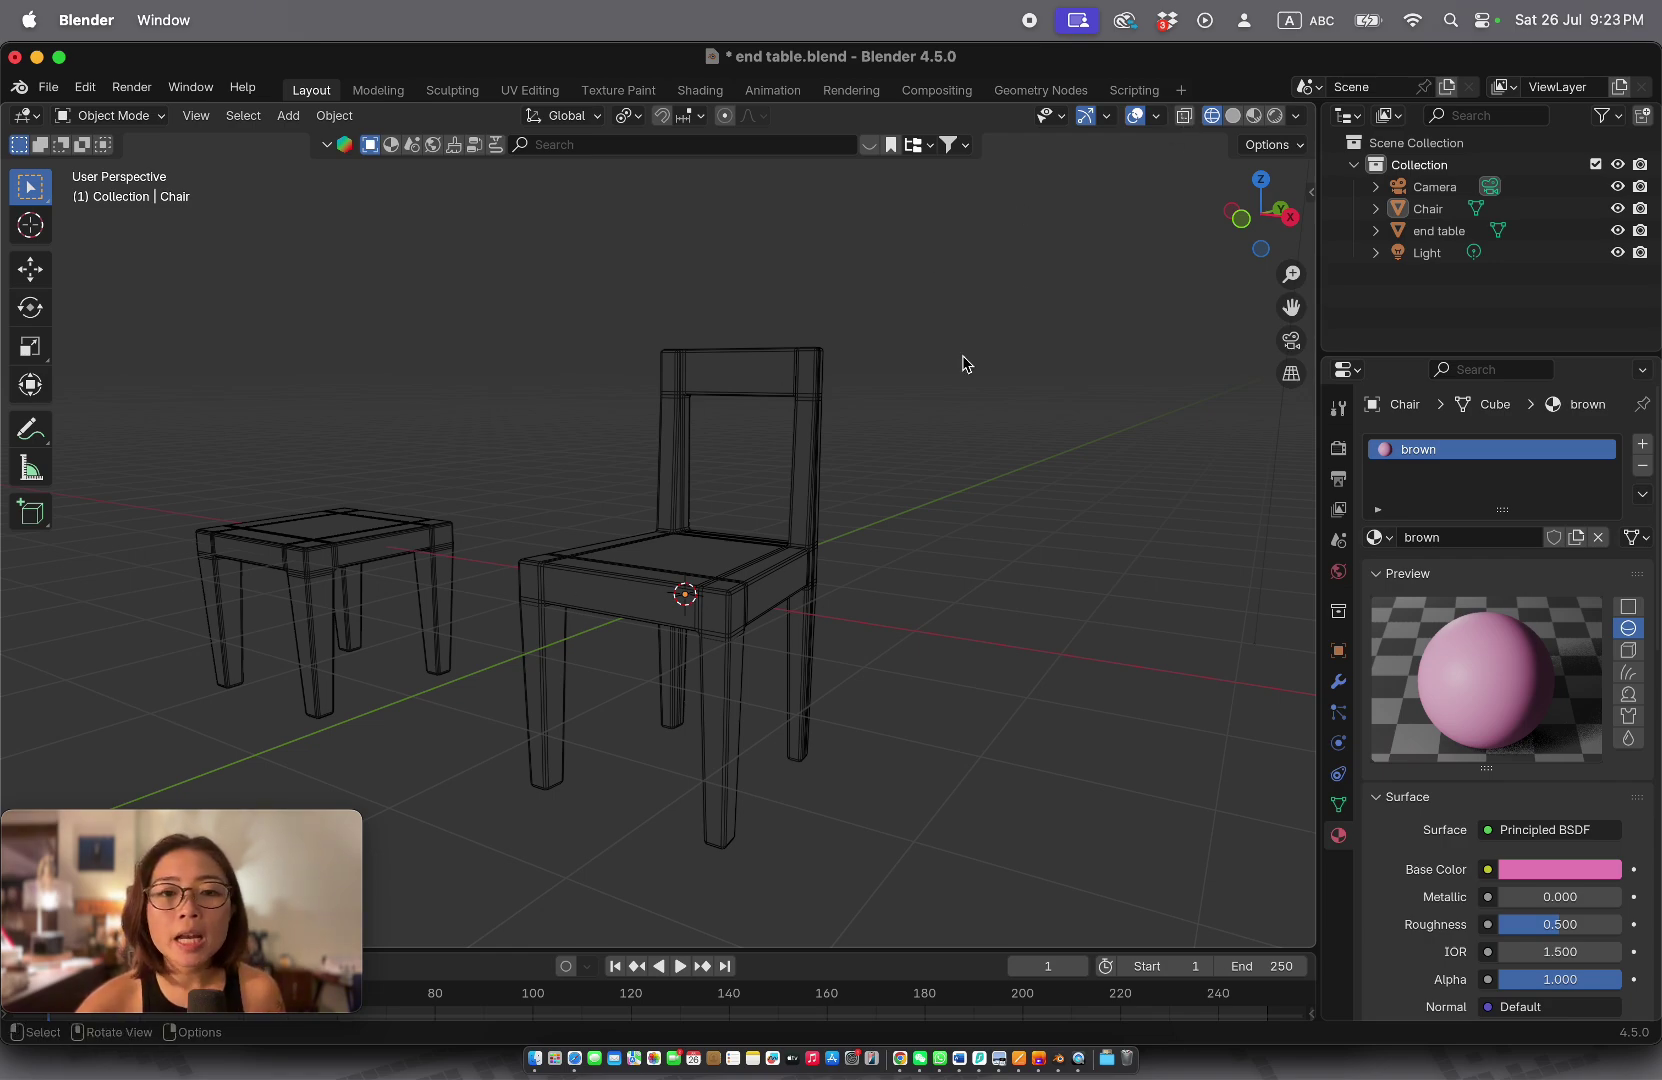
pyautogui.hscroll(10, 897, 450)
pyautogui.hscroll(15, 897, 457)
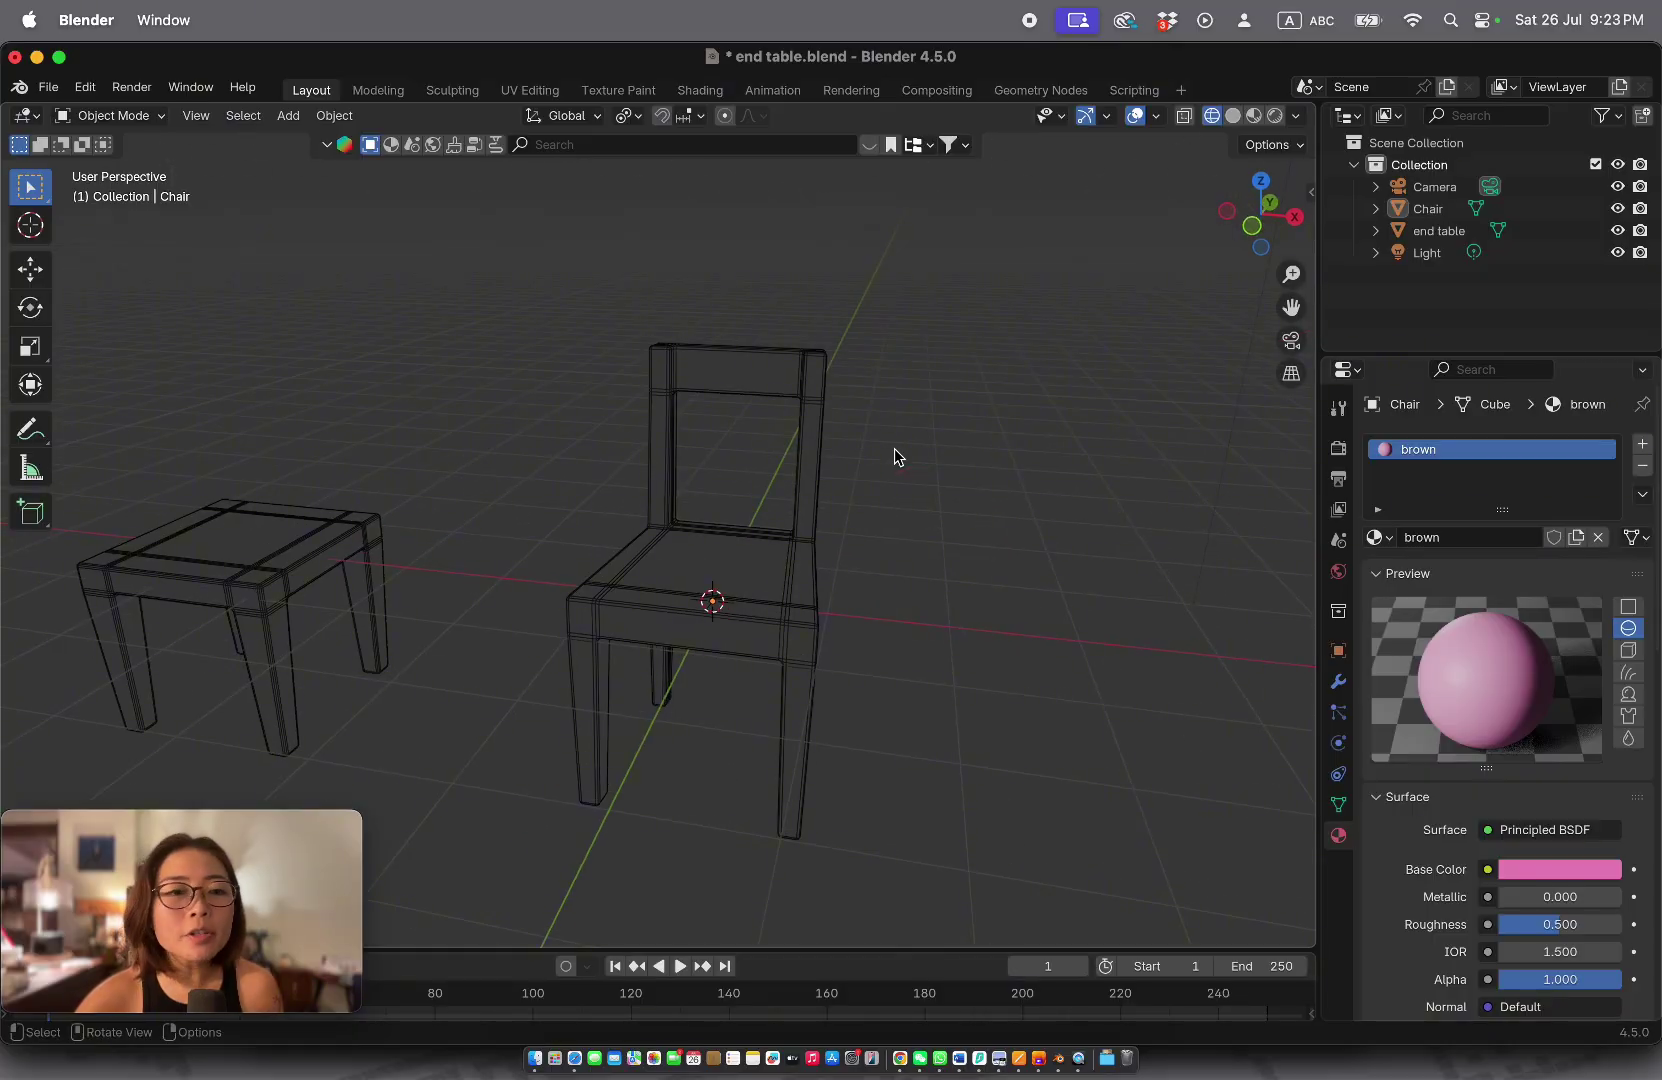
pyautogui.click(1184, 115)
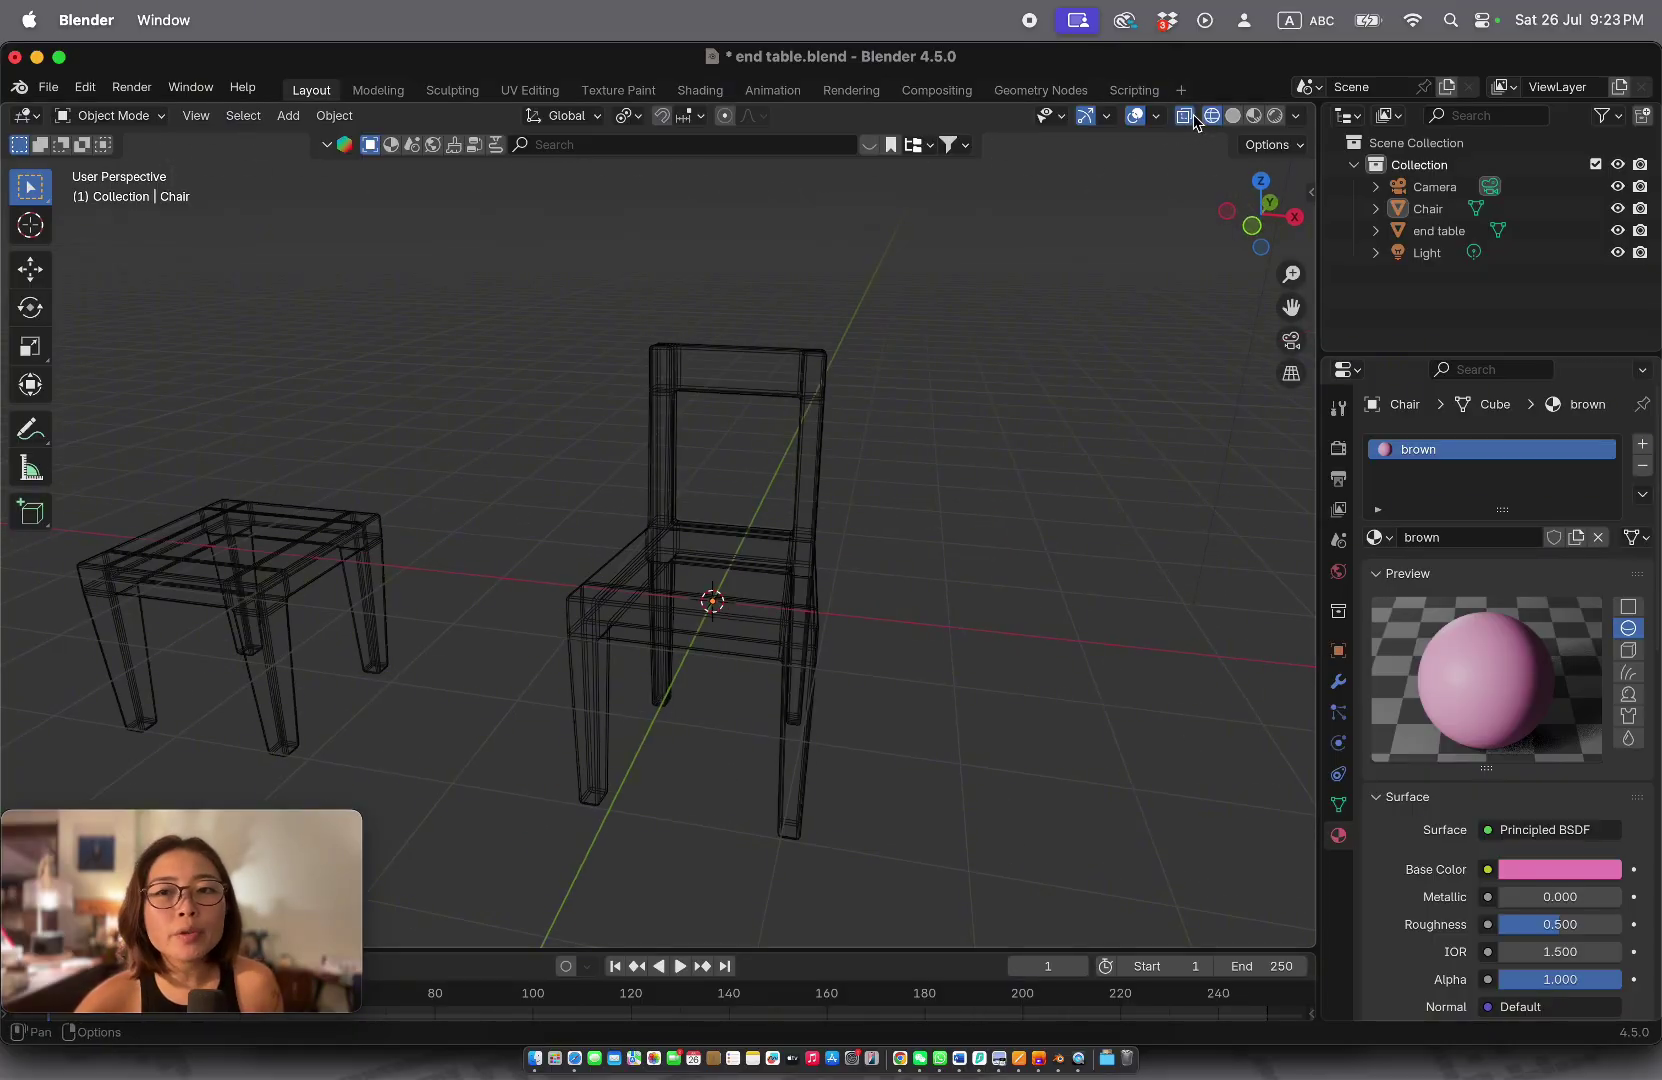
pyautogui.hscroll(-10, 1143, 211)
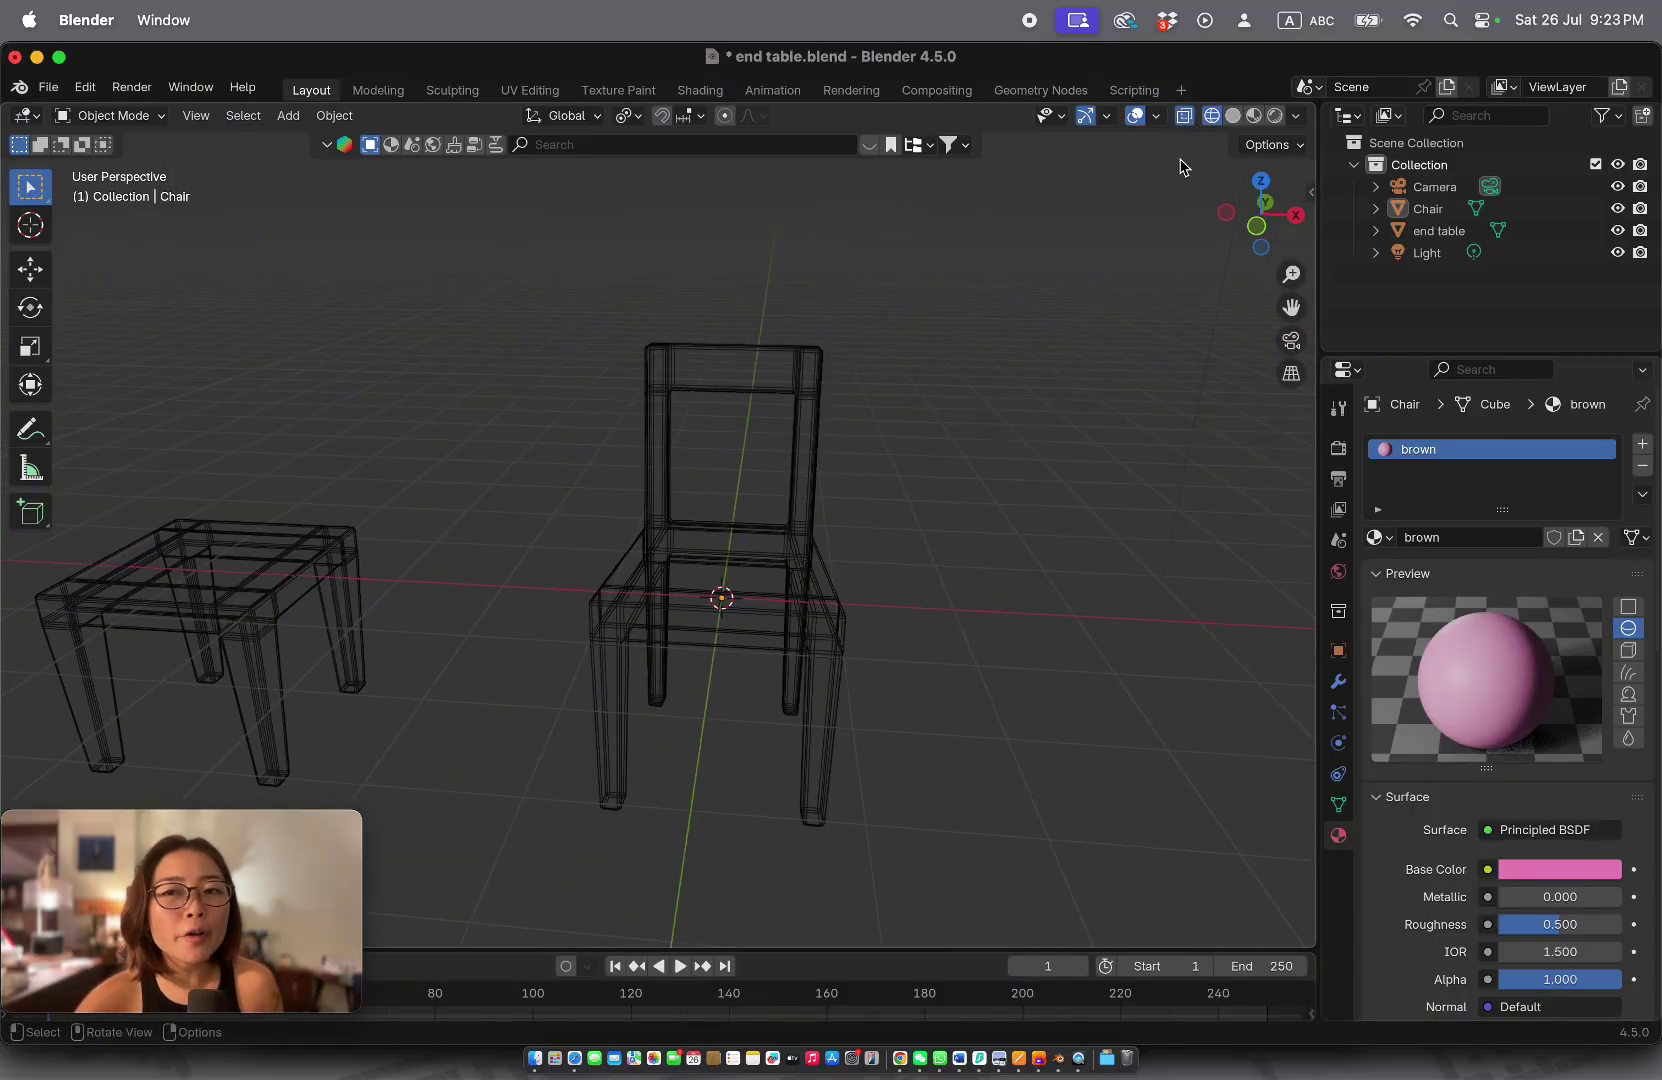
# Step: Show the chair and end table in Solid shading and examine them from several angles
pyautogui.click(1234, 116)
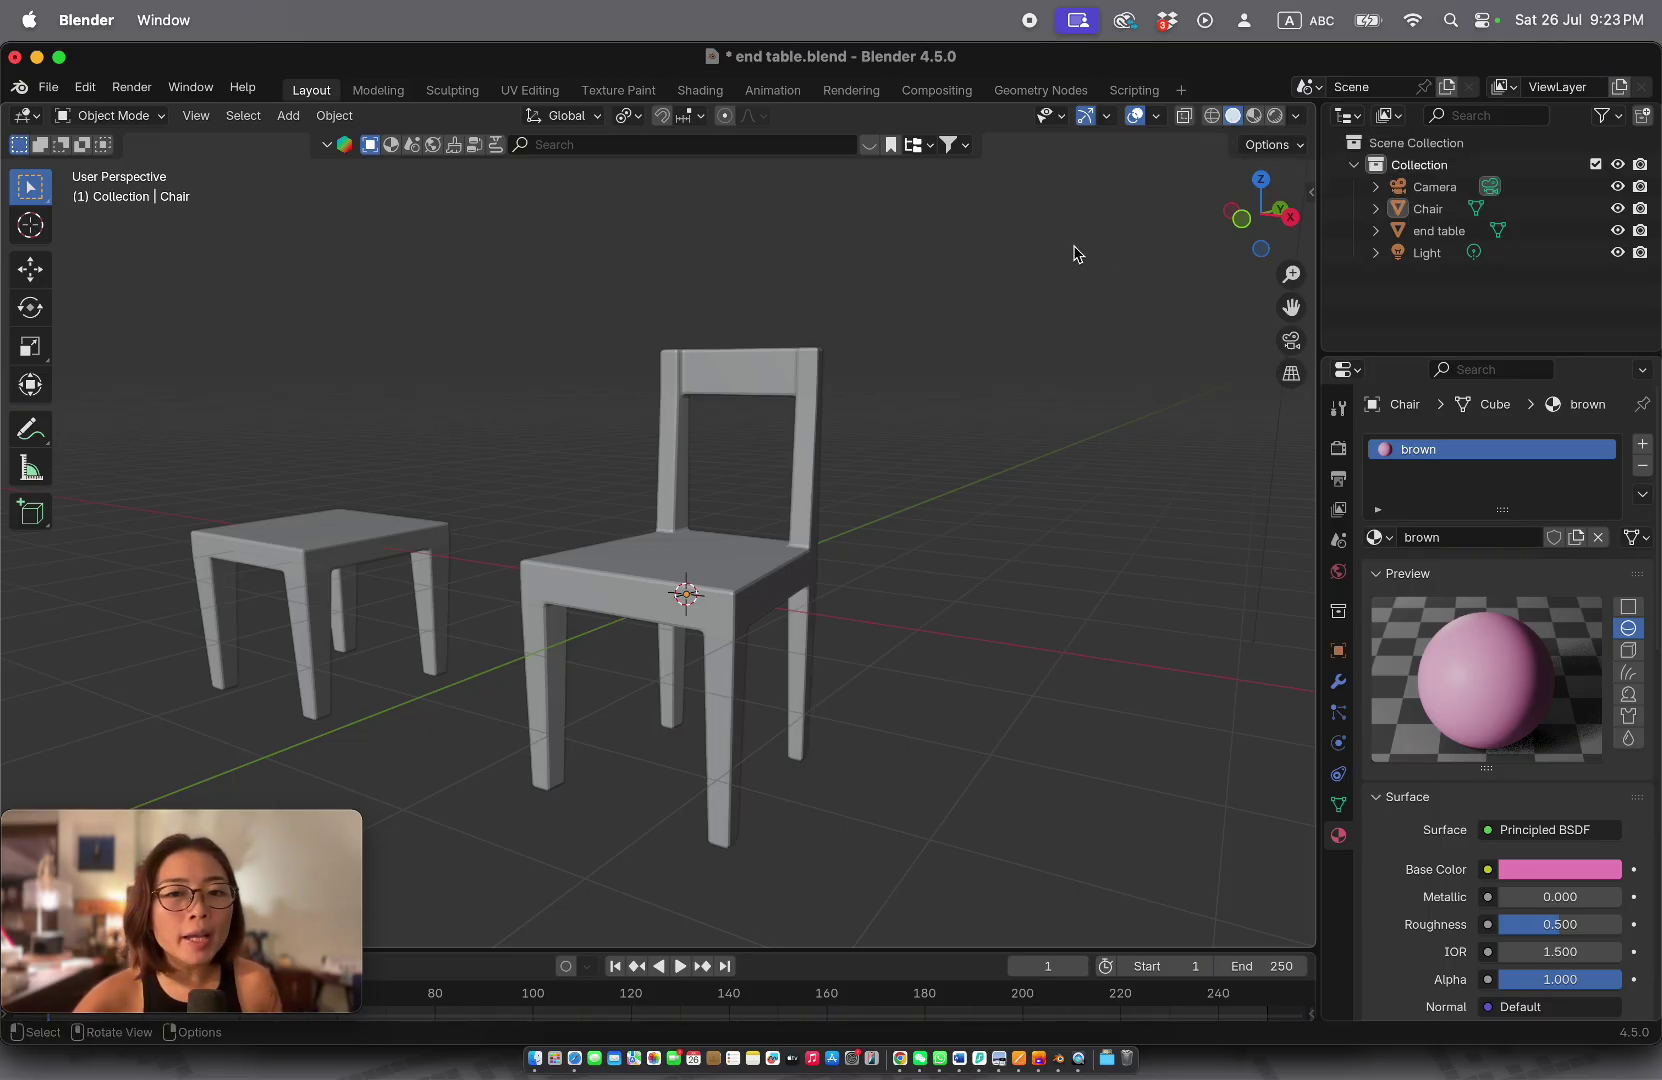
pyautogui.hscroll(5, 1000, 337)
pyautogui.scroll(-5, 1000, 337)
pyautogui.hscroll(-5, 1000, 337)
pyautogui.hscroll(5, 1000, 337)
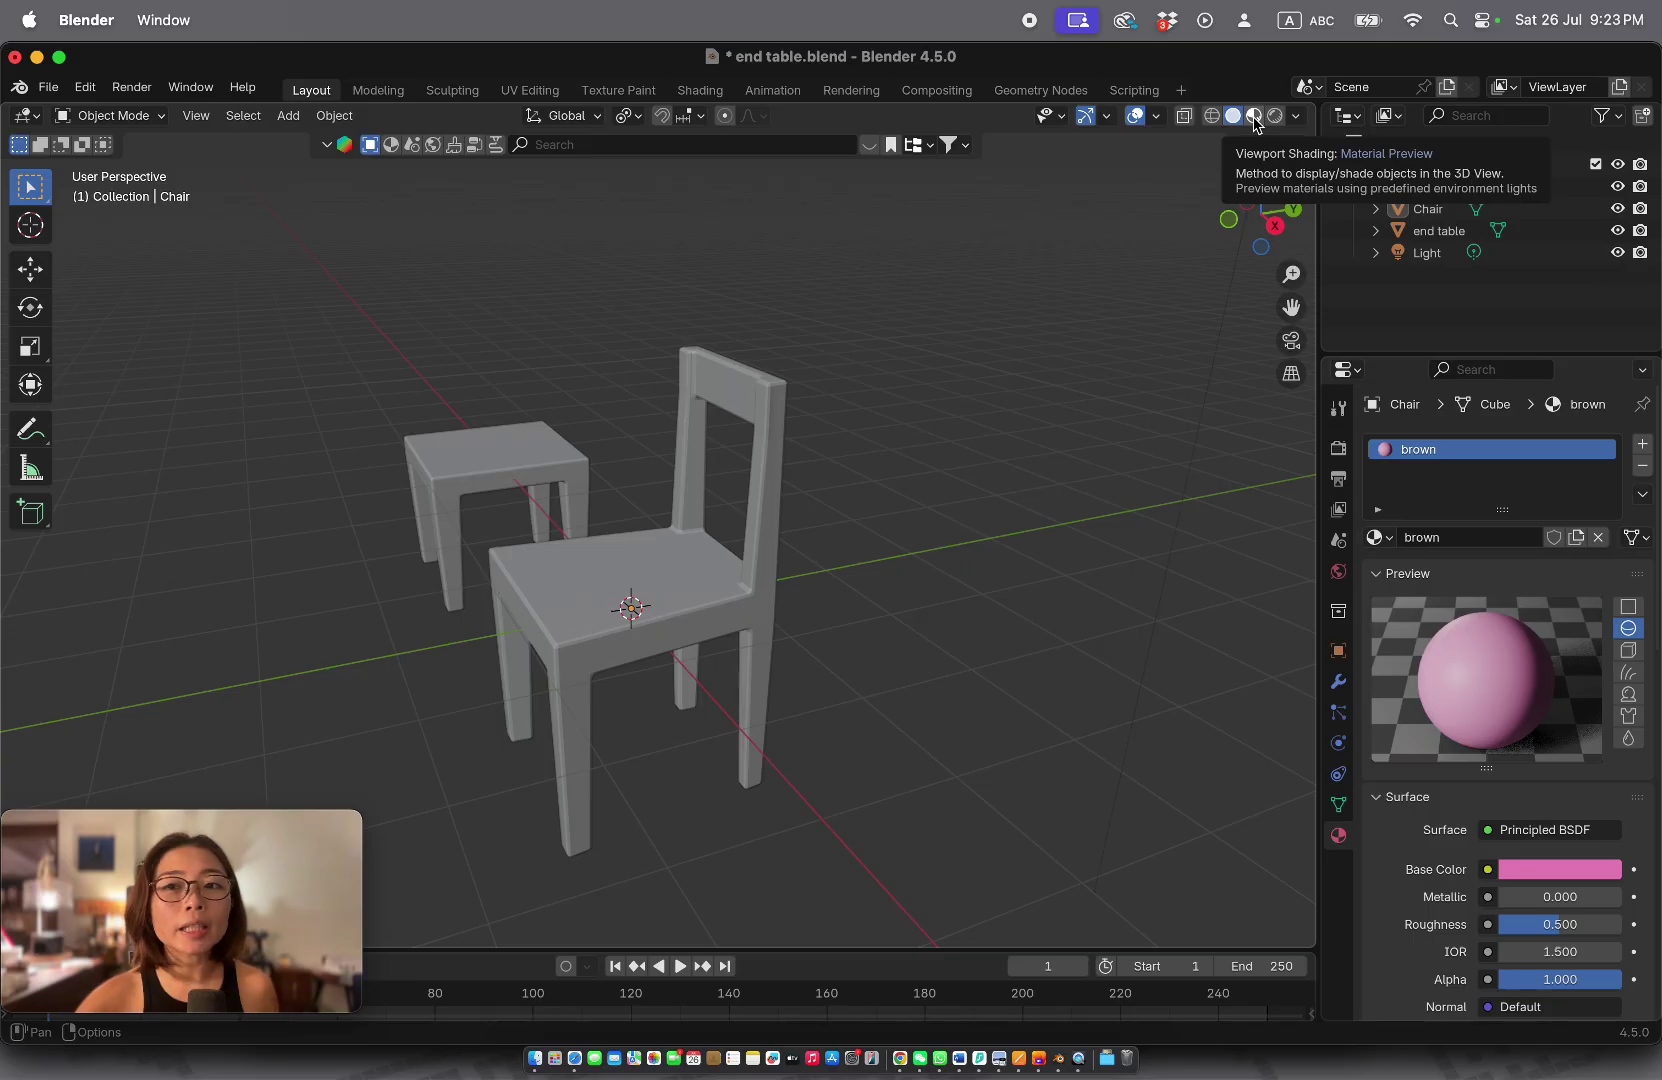
# Step: Show the scene in Material Preview shading and examine the chair's colour from below, above and the front
pyautogui.click(1254, 116)
pyautogui.scroll(-5, 1165, 238)
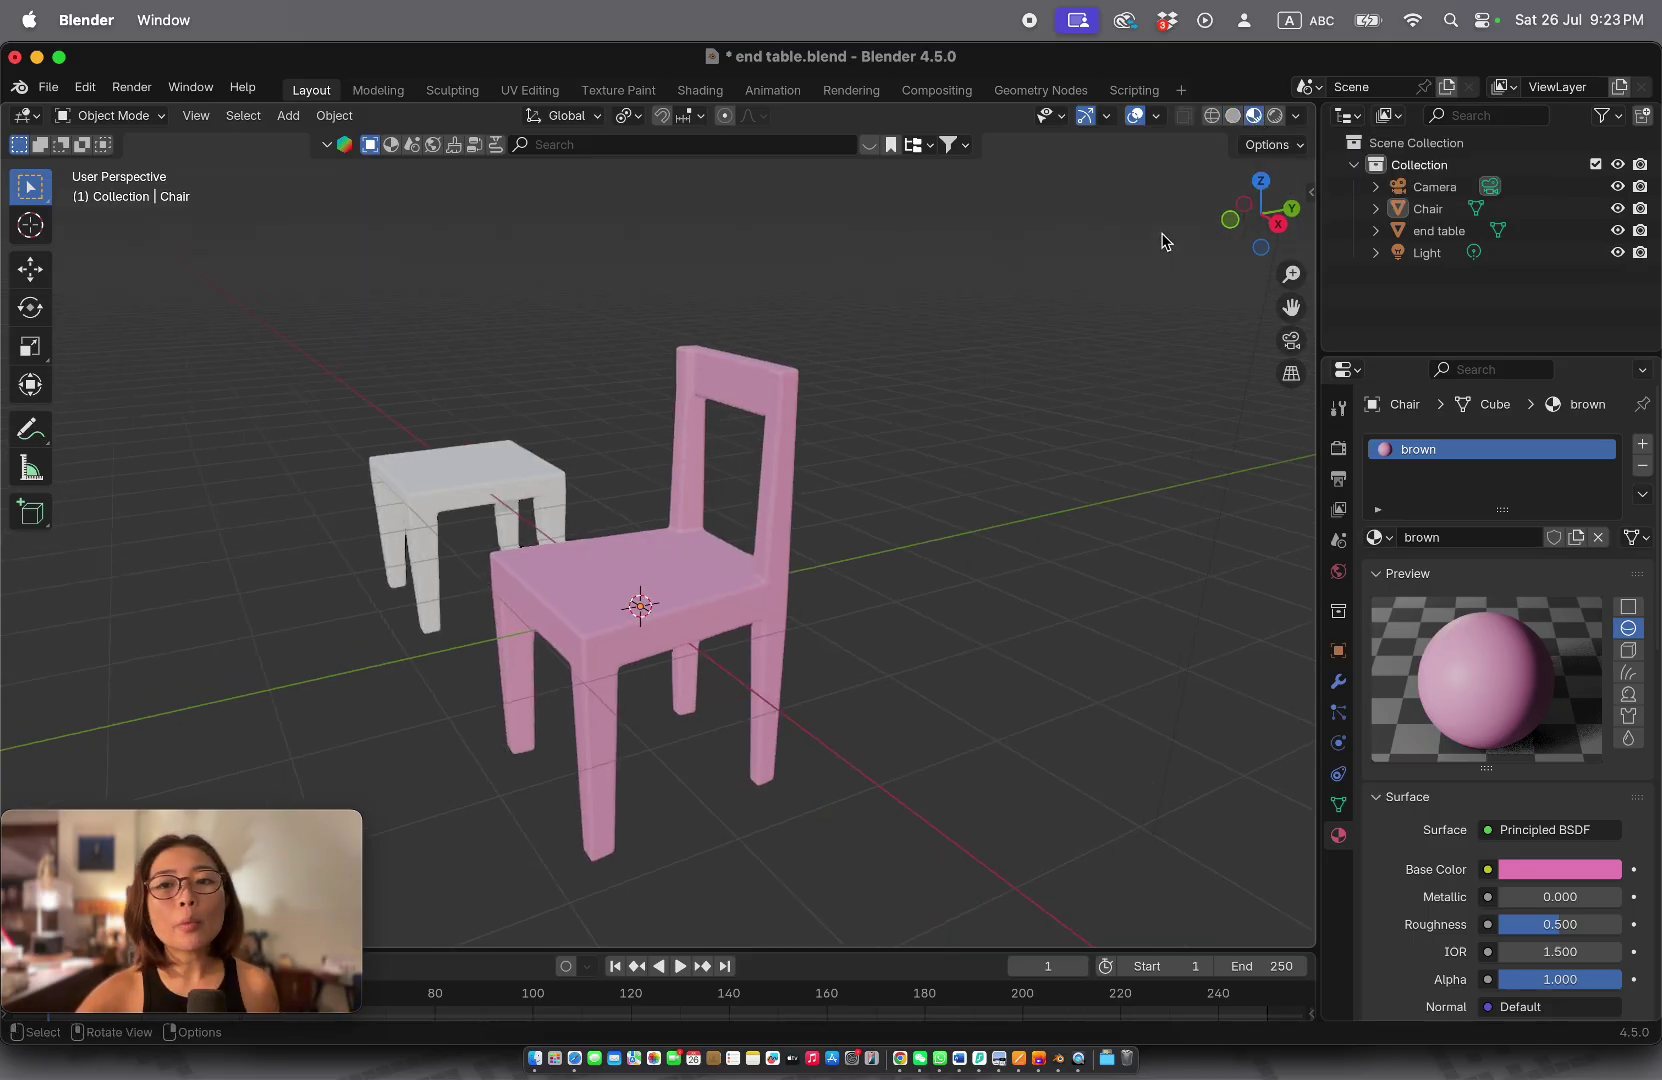
pyautogui.hscroll(-5, 1165, 242)
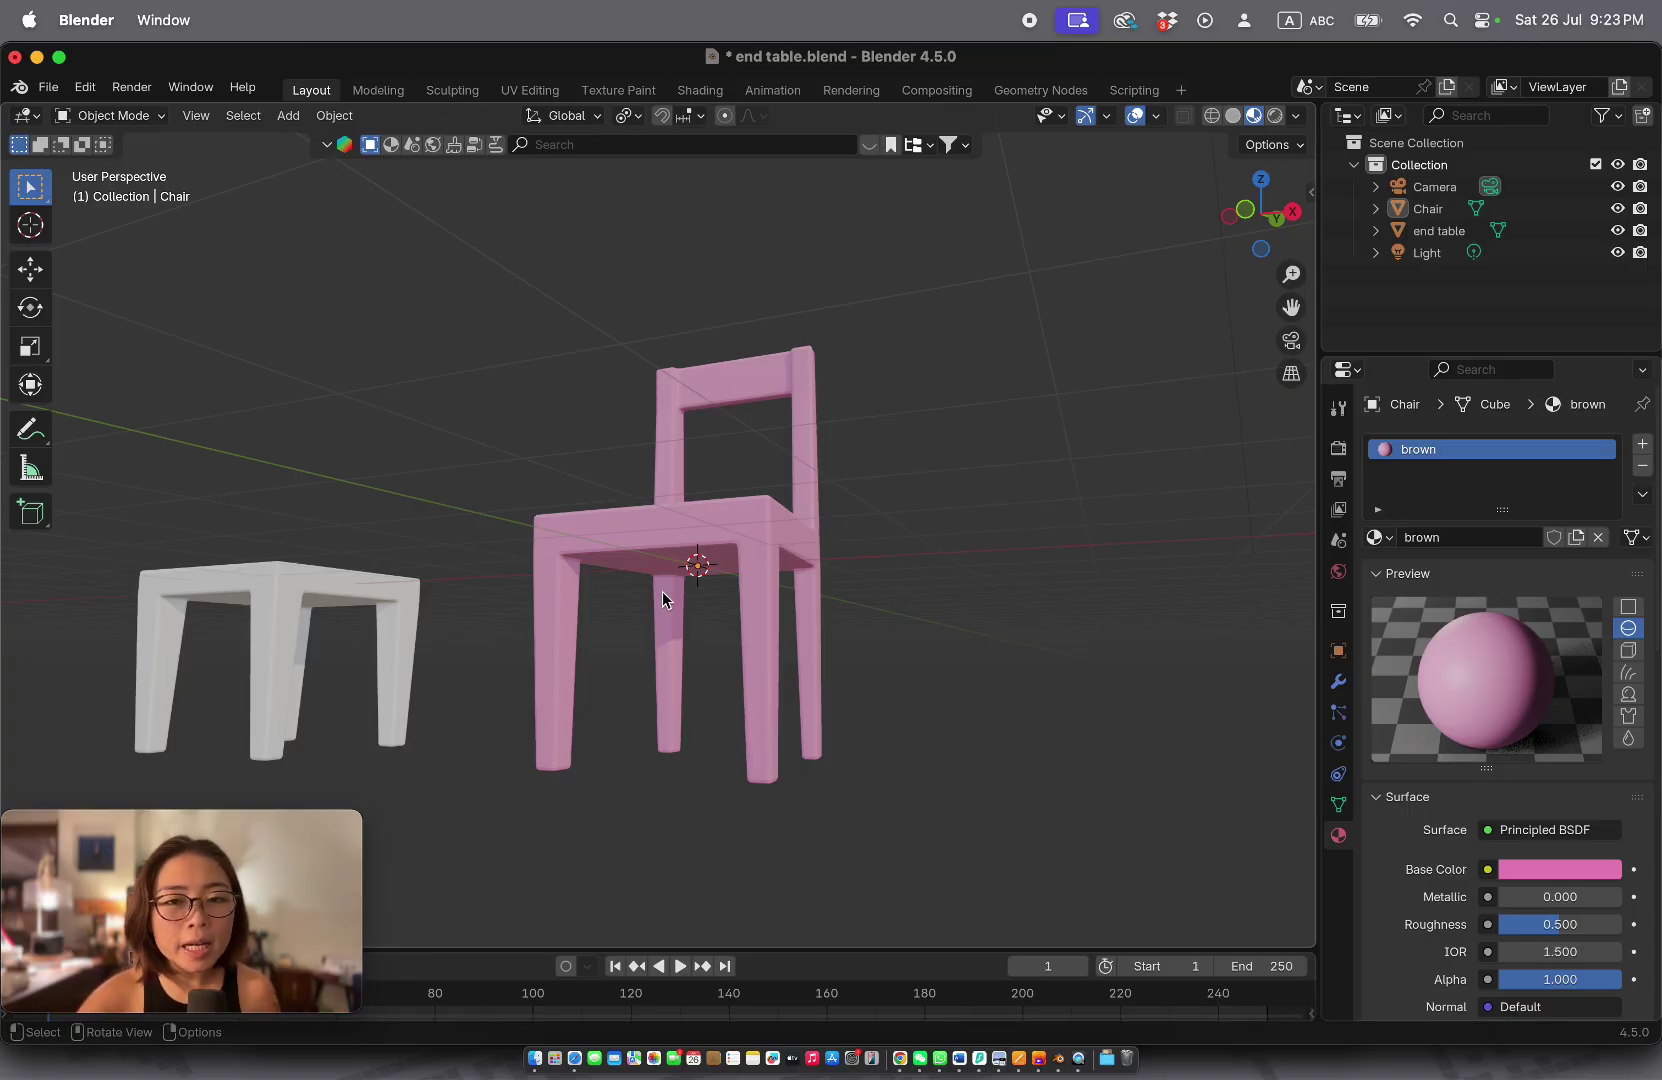
pyautogui.scroll(-10, 665, 600)
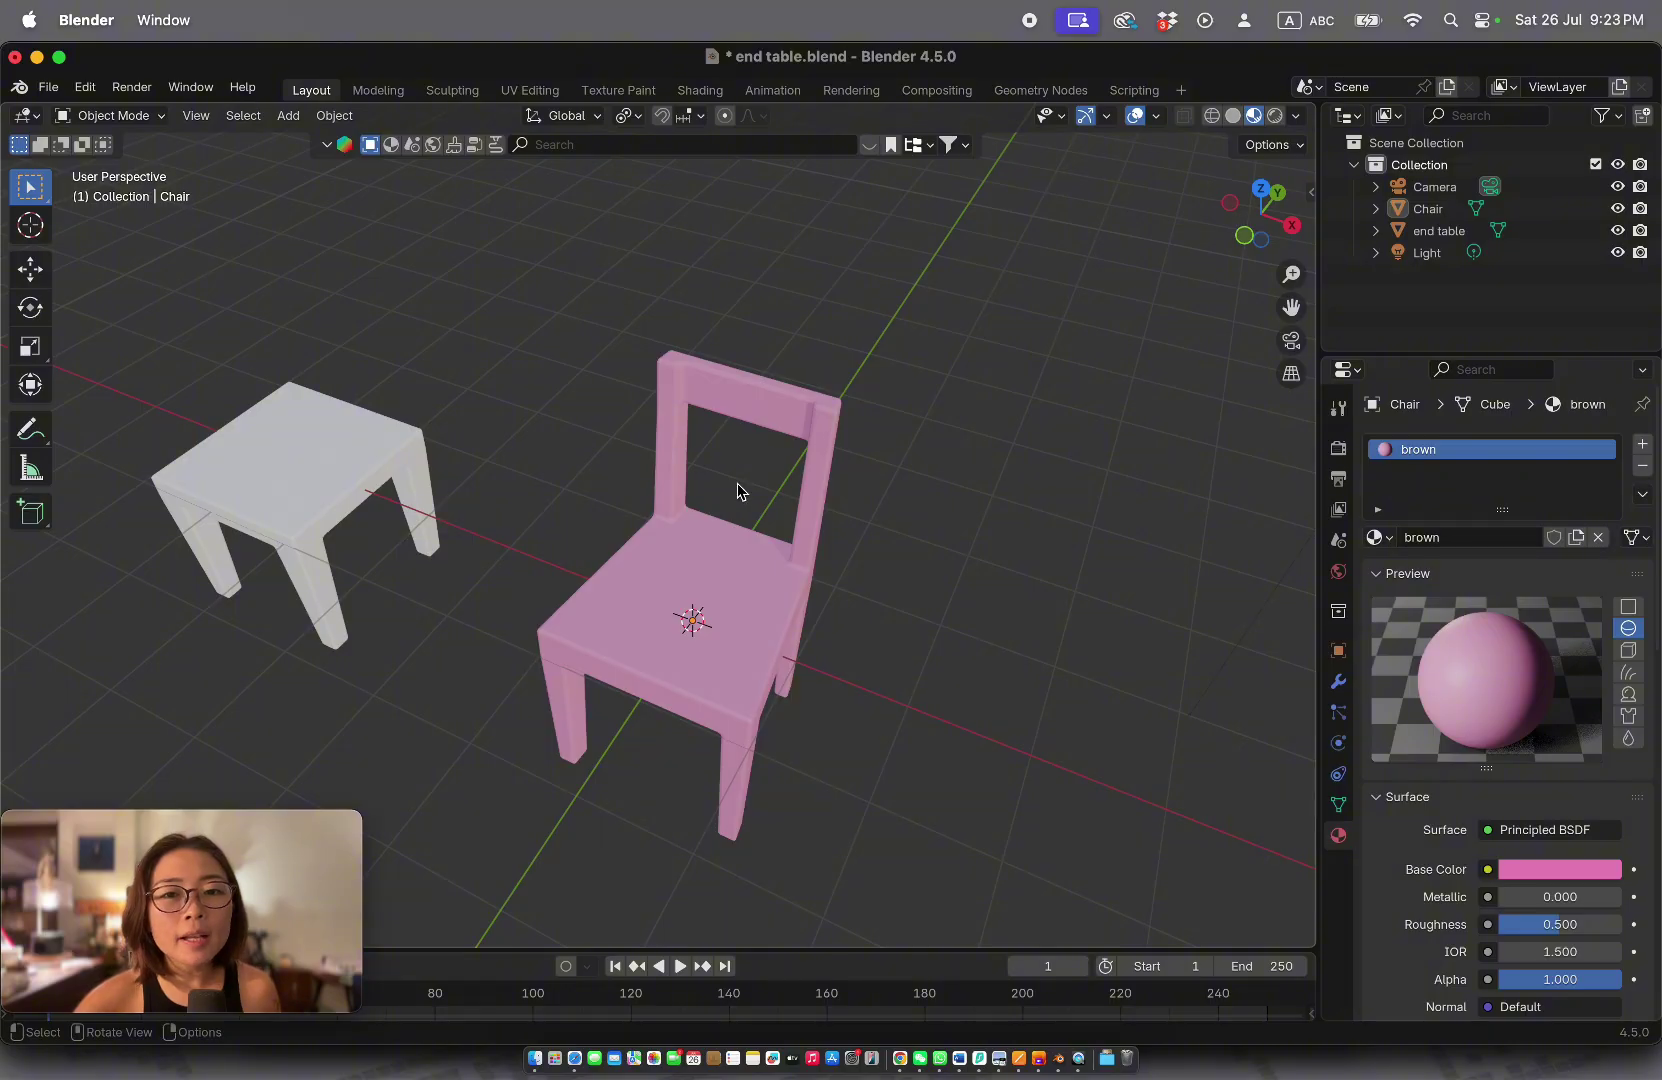
pyautogui.scroll(8, 738, 490)
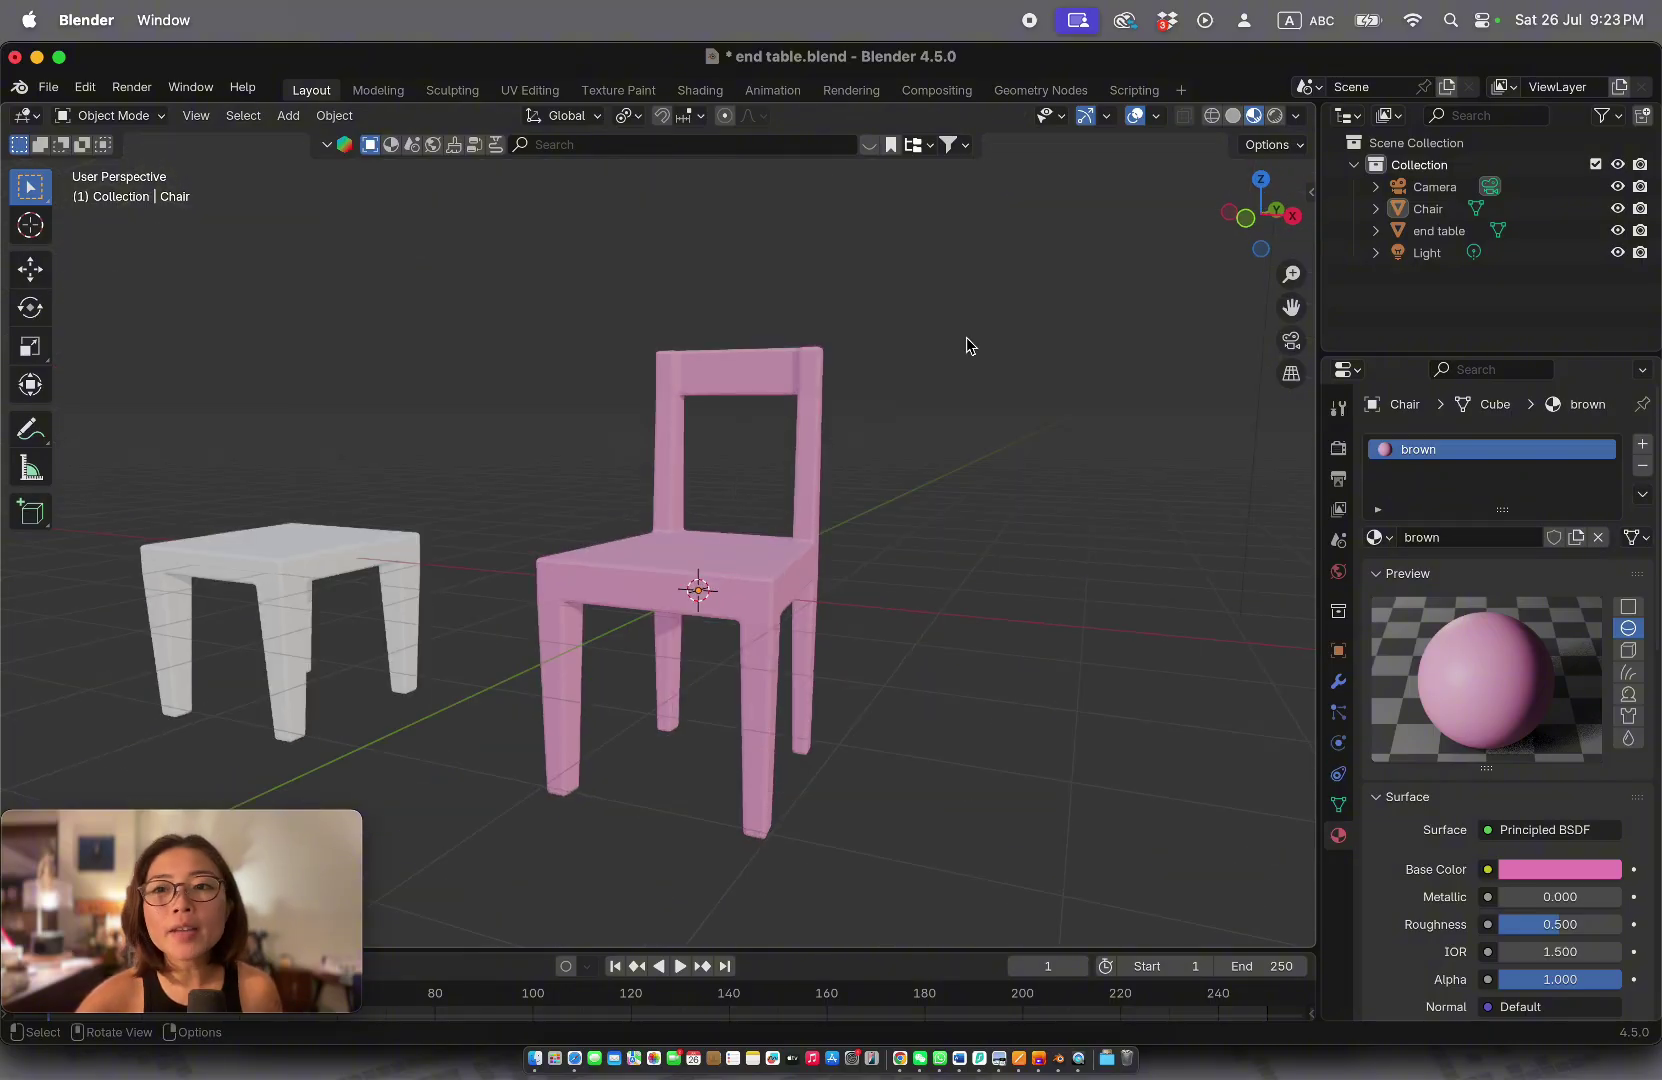
# Step: Show the scene in Rendered shading and examine how the light falls on the chair and end table
pyautogui.click(1276, 116)
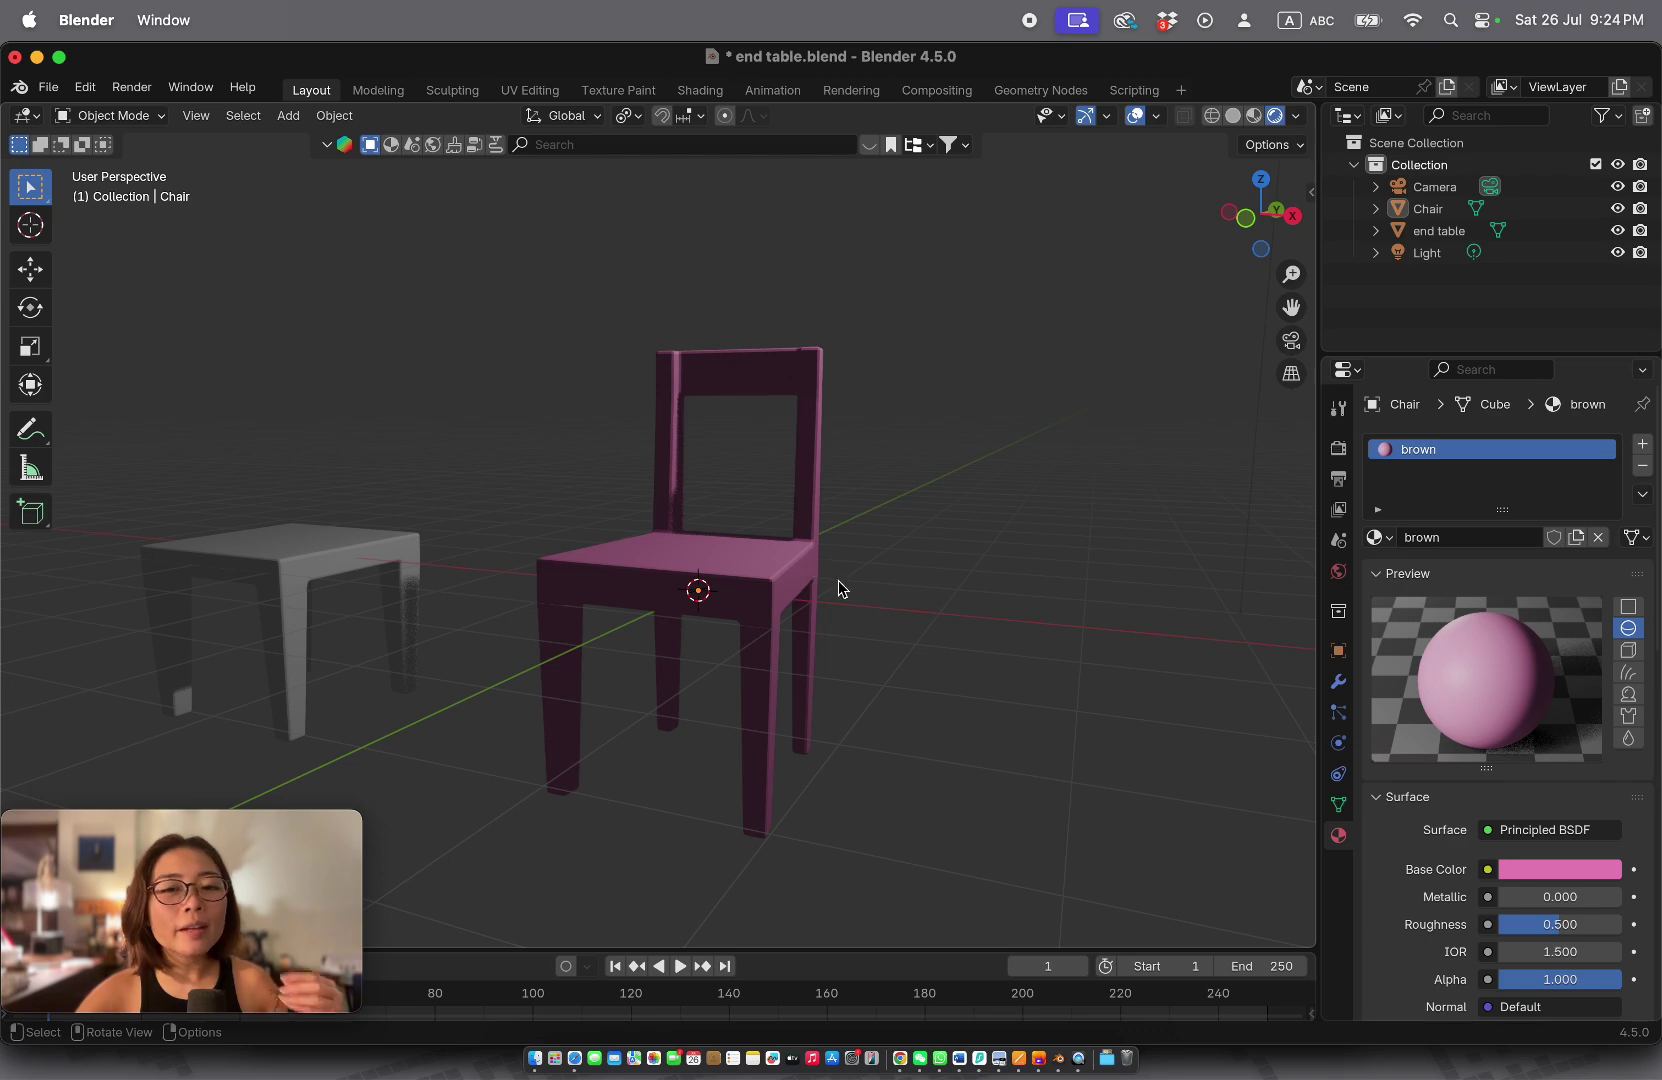
pyautogui.hscroll(-10, 838, 582)
pyautogui.hscroll(6, 838, 580)
pyautogui.hscroll(5, 841, 588)
pyautogui.hscroll(-8, 841, 588)
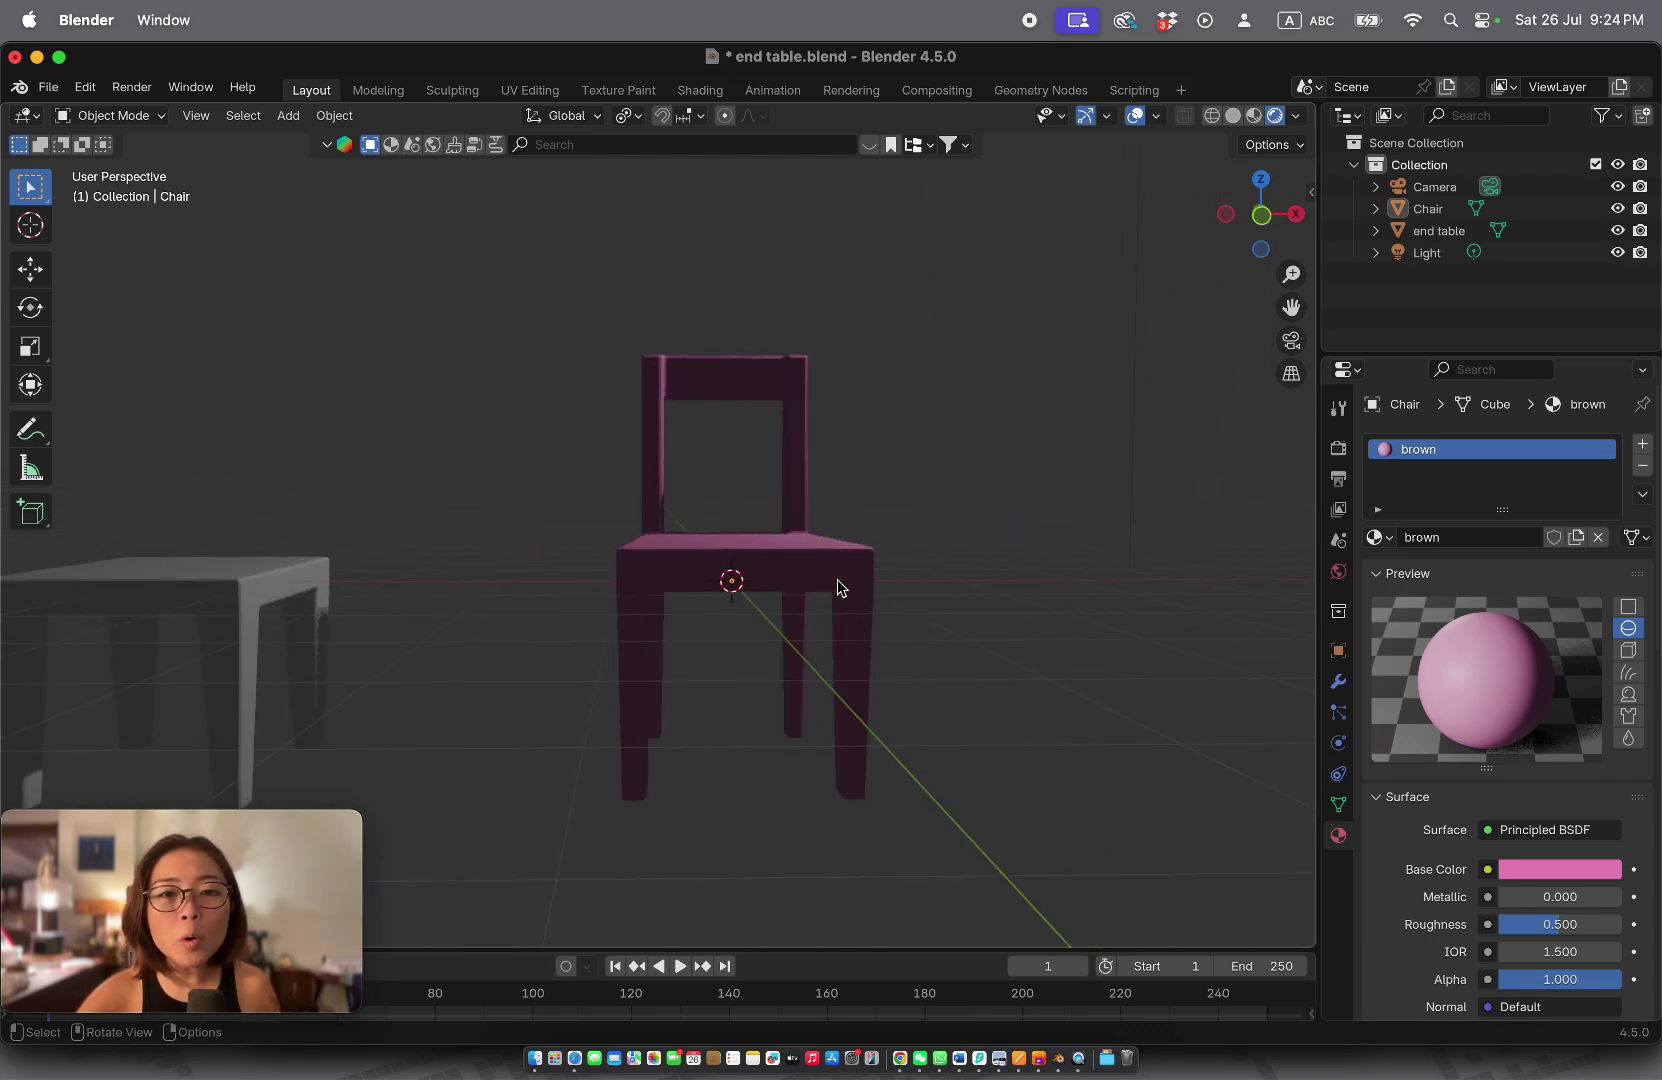
pyautogui.hscroll(4, 841, 588)
pyautogui.scroll(-4, 841, 588)
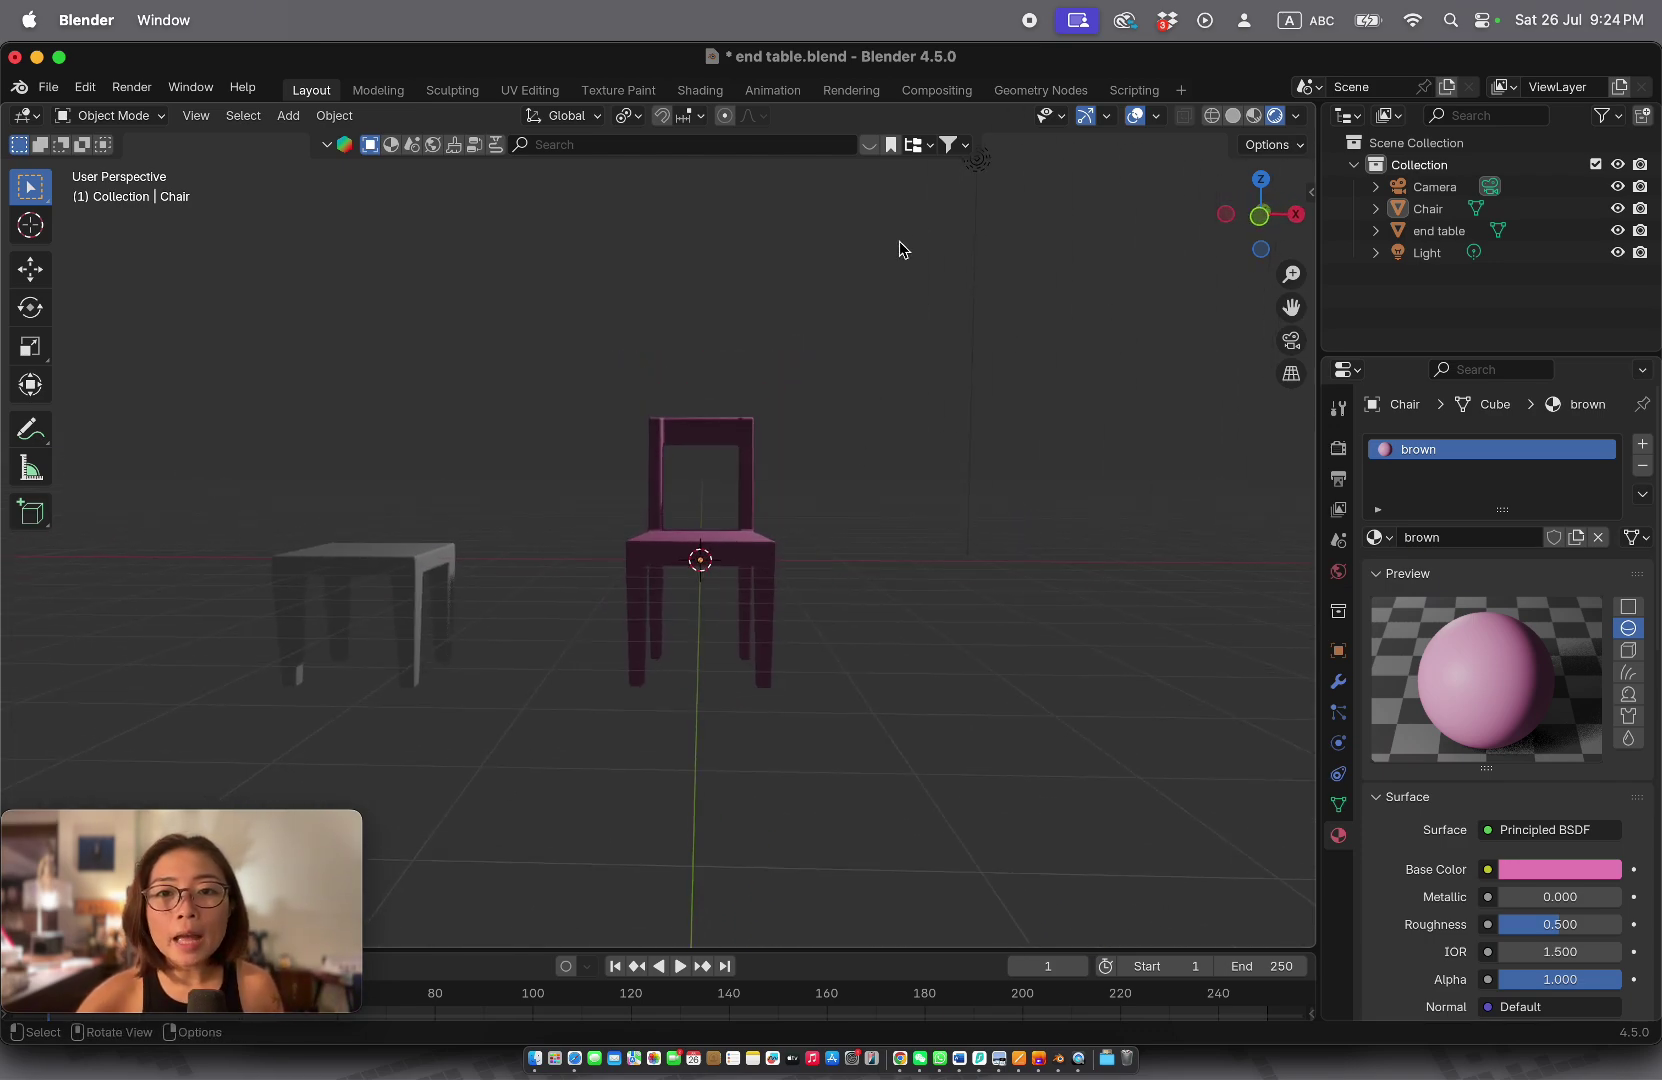
# Step: Select the point light and move it closer to the chair, about -0.77 m along X
pyautogui.click(975, 162)
pyautogui.scroll(4, 972, 187)
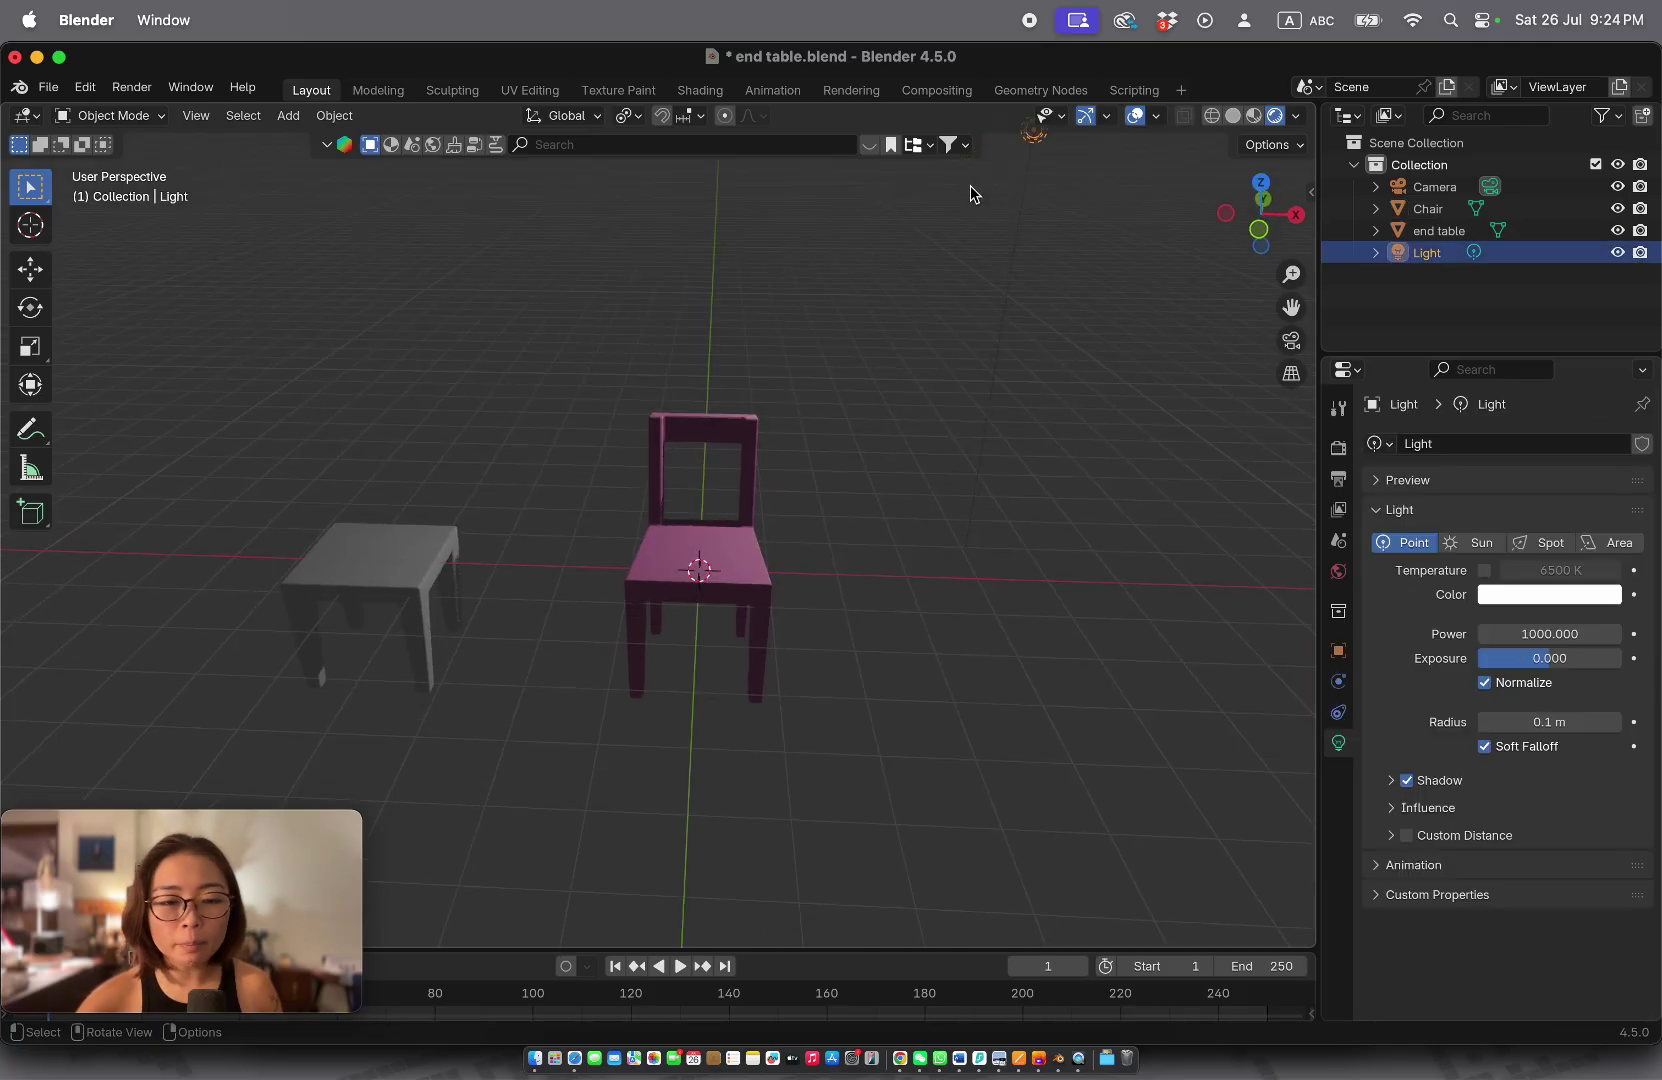
pyautogui.press('g')
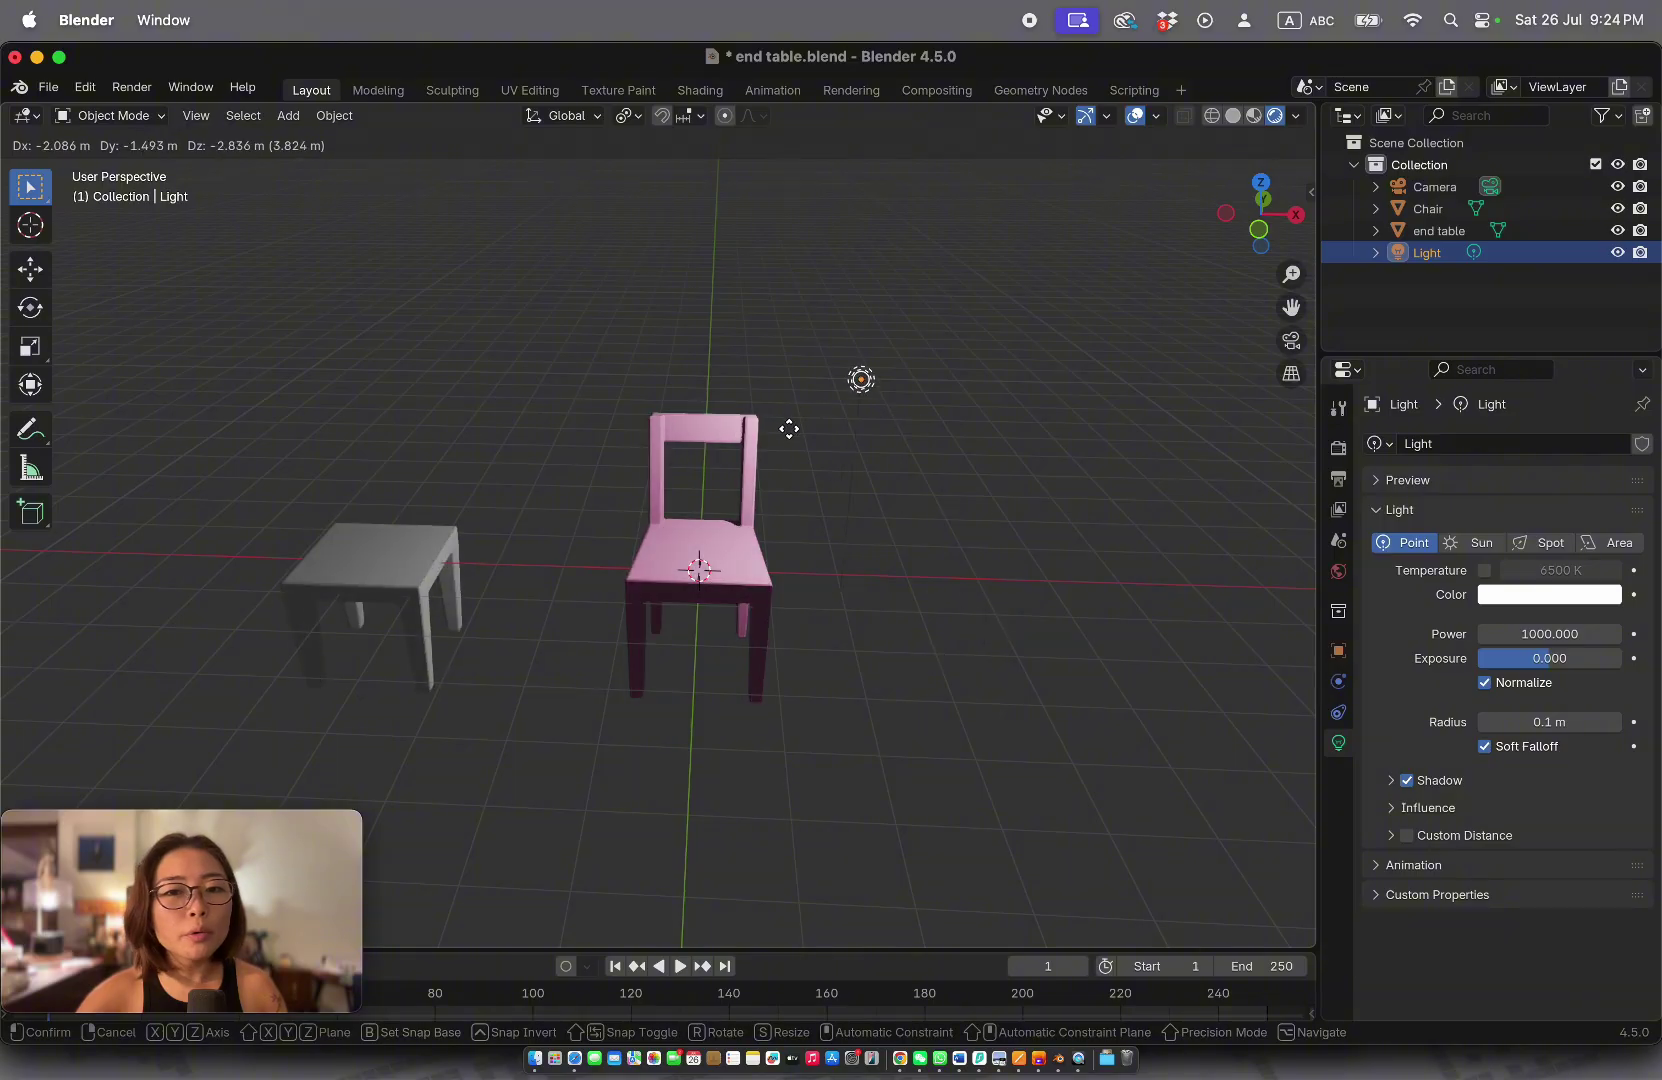
pyautogui.click(895, 358)
pyautogui.scroll(-3, 1031, 415)
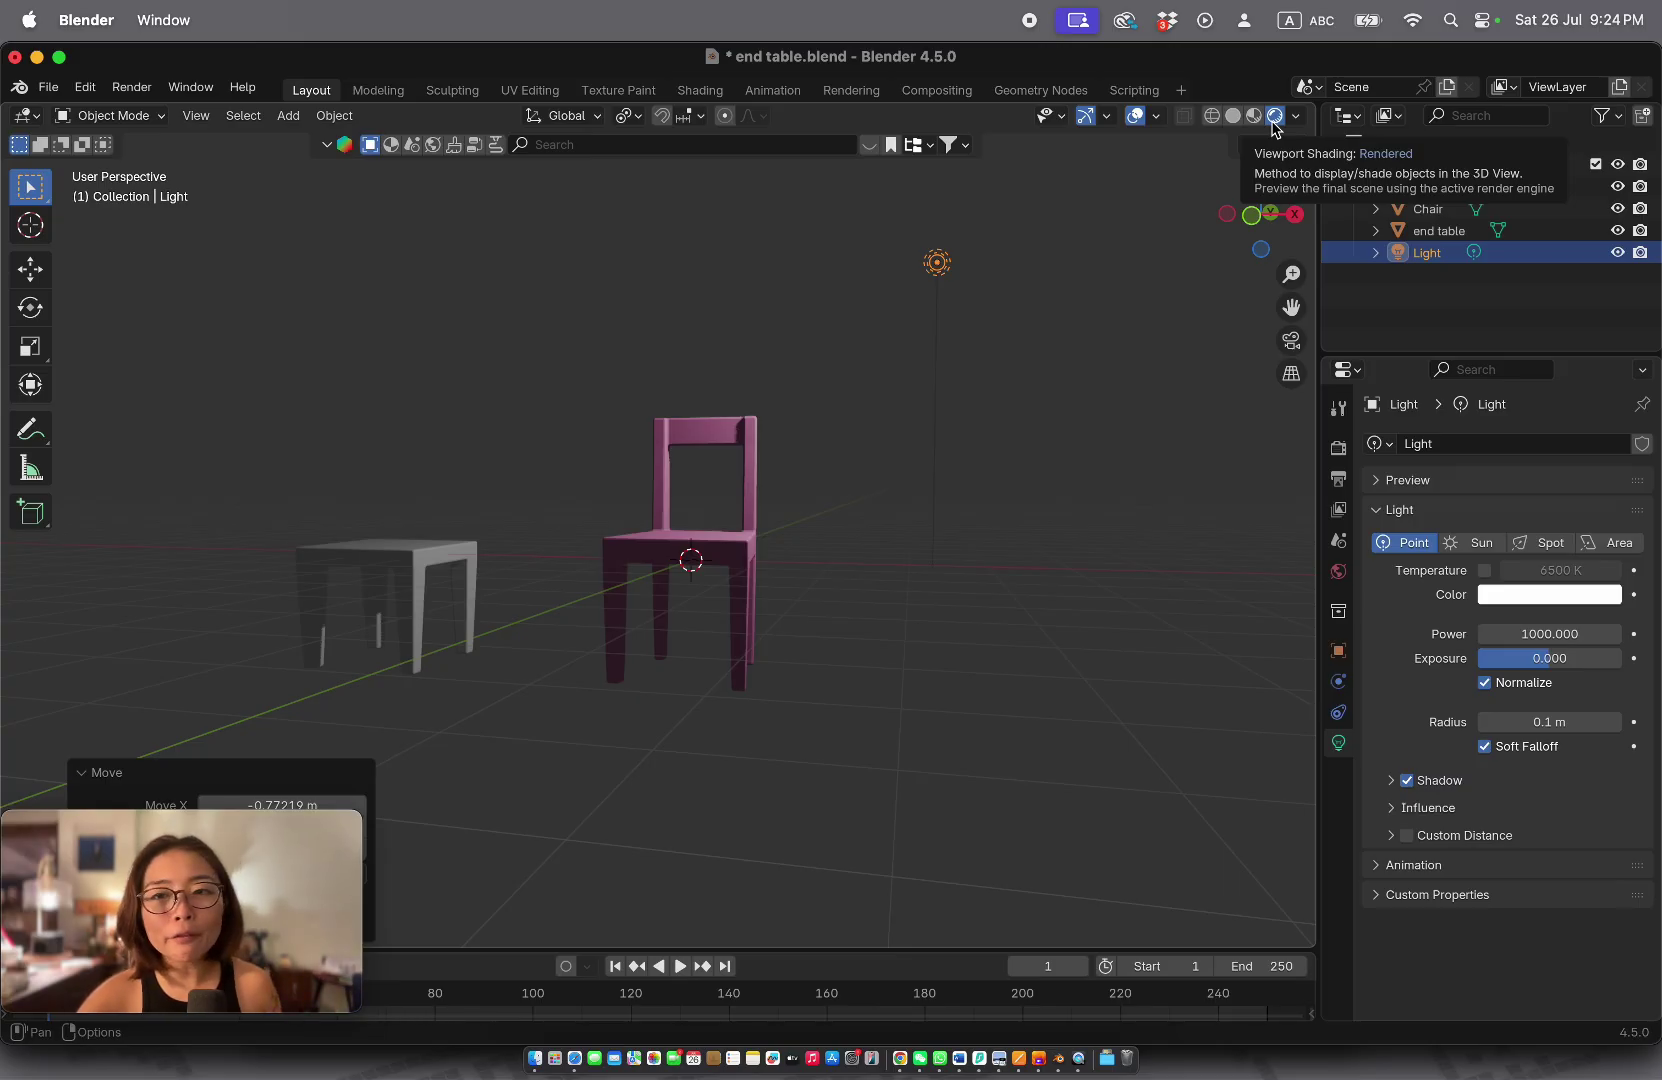
# Step: Return the viewport to Material Preview shading with a close view of the chair
pyautogui.click(1254, 115)
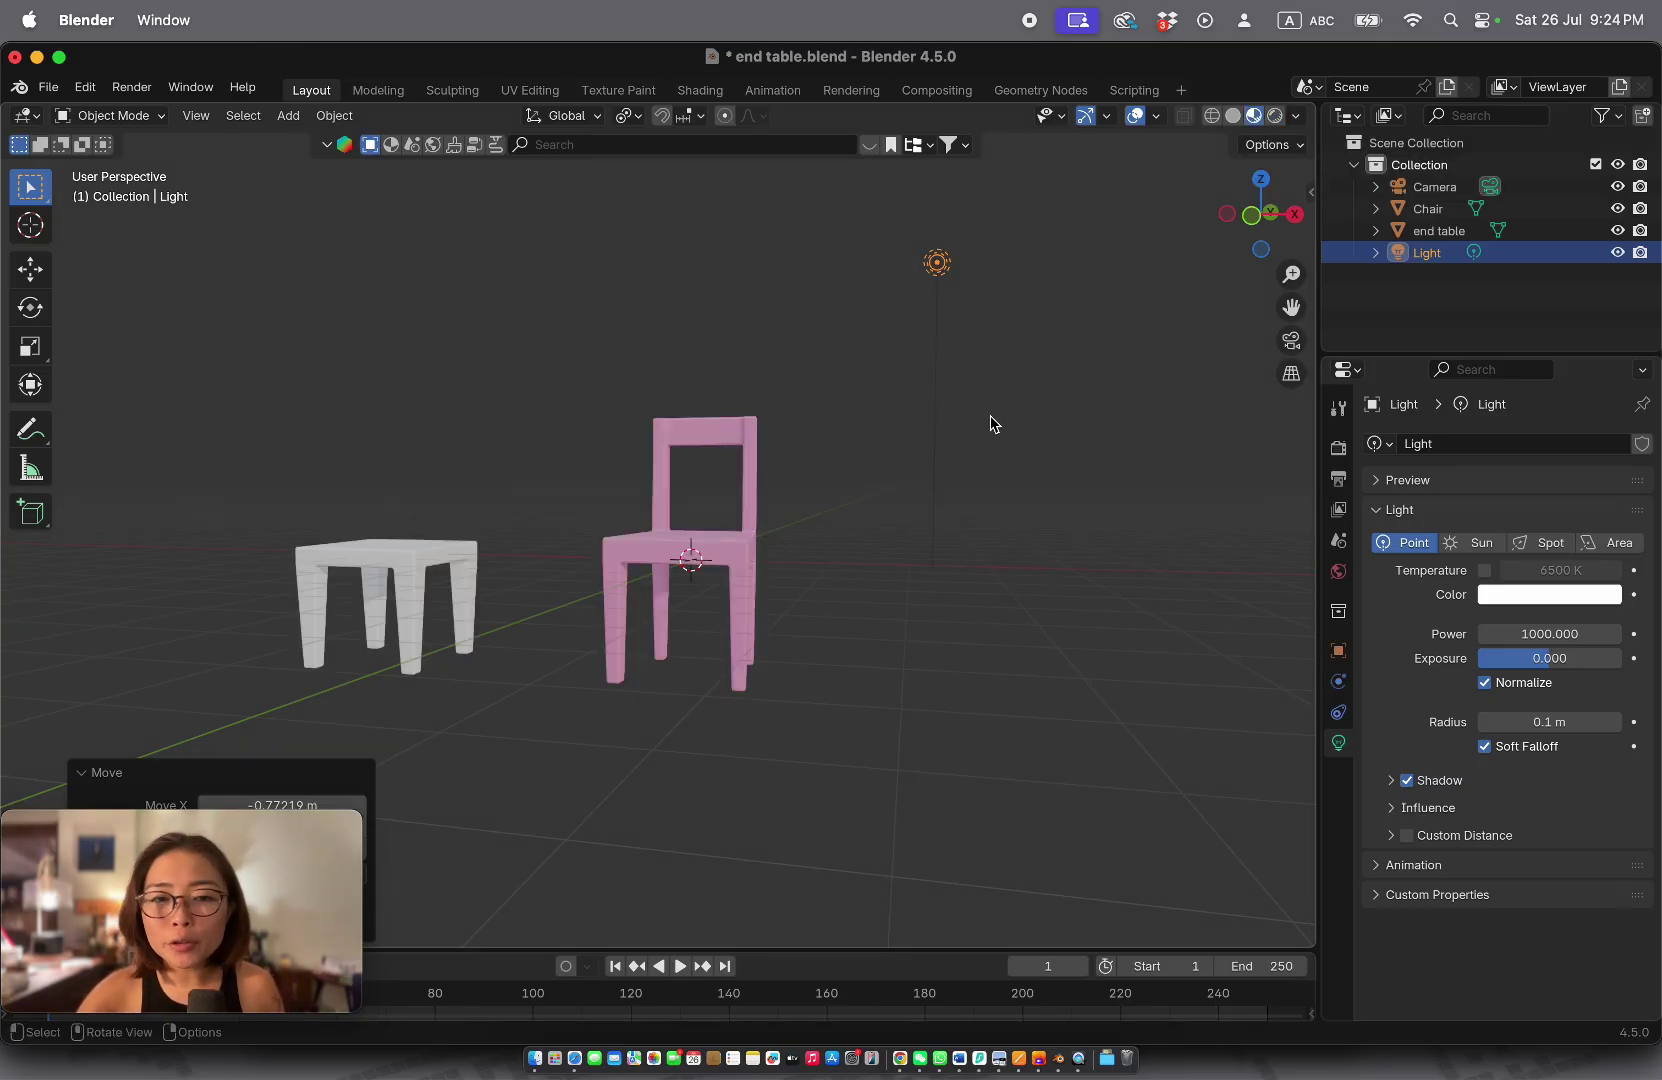
pyautogui.scroll(5, 990, 424)
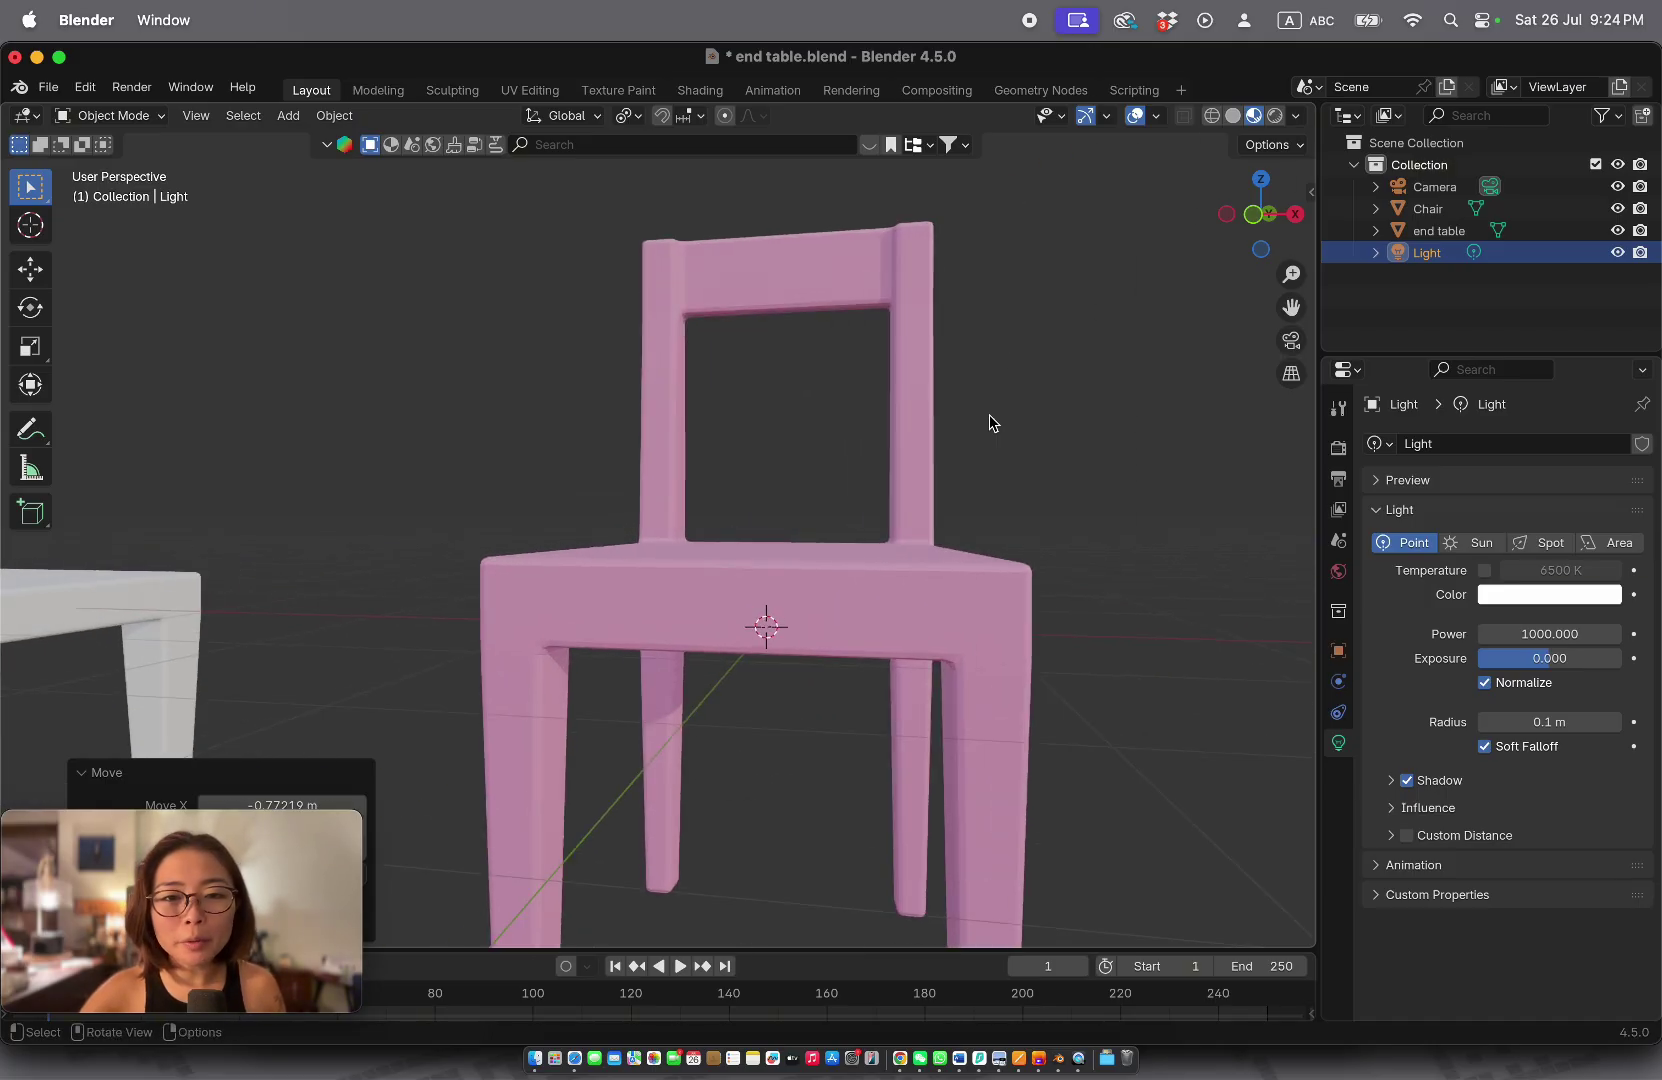
pyautogui.scroll(5, 990, 424)
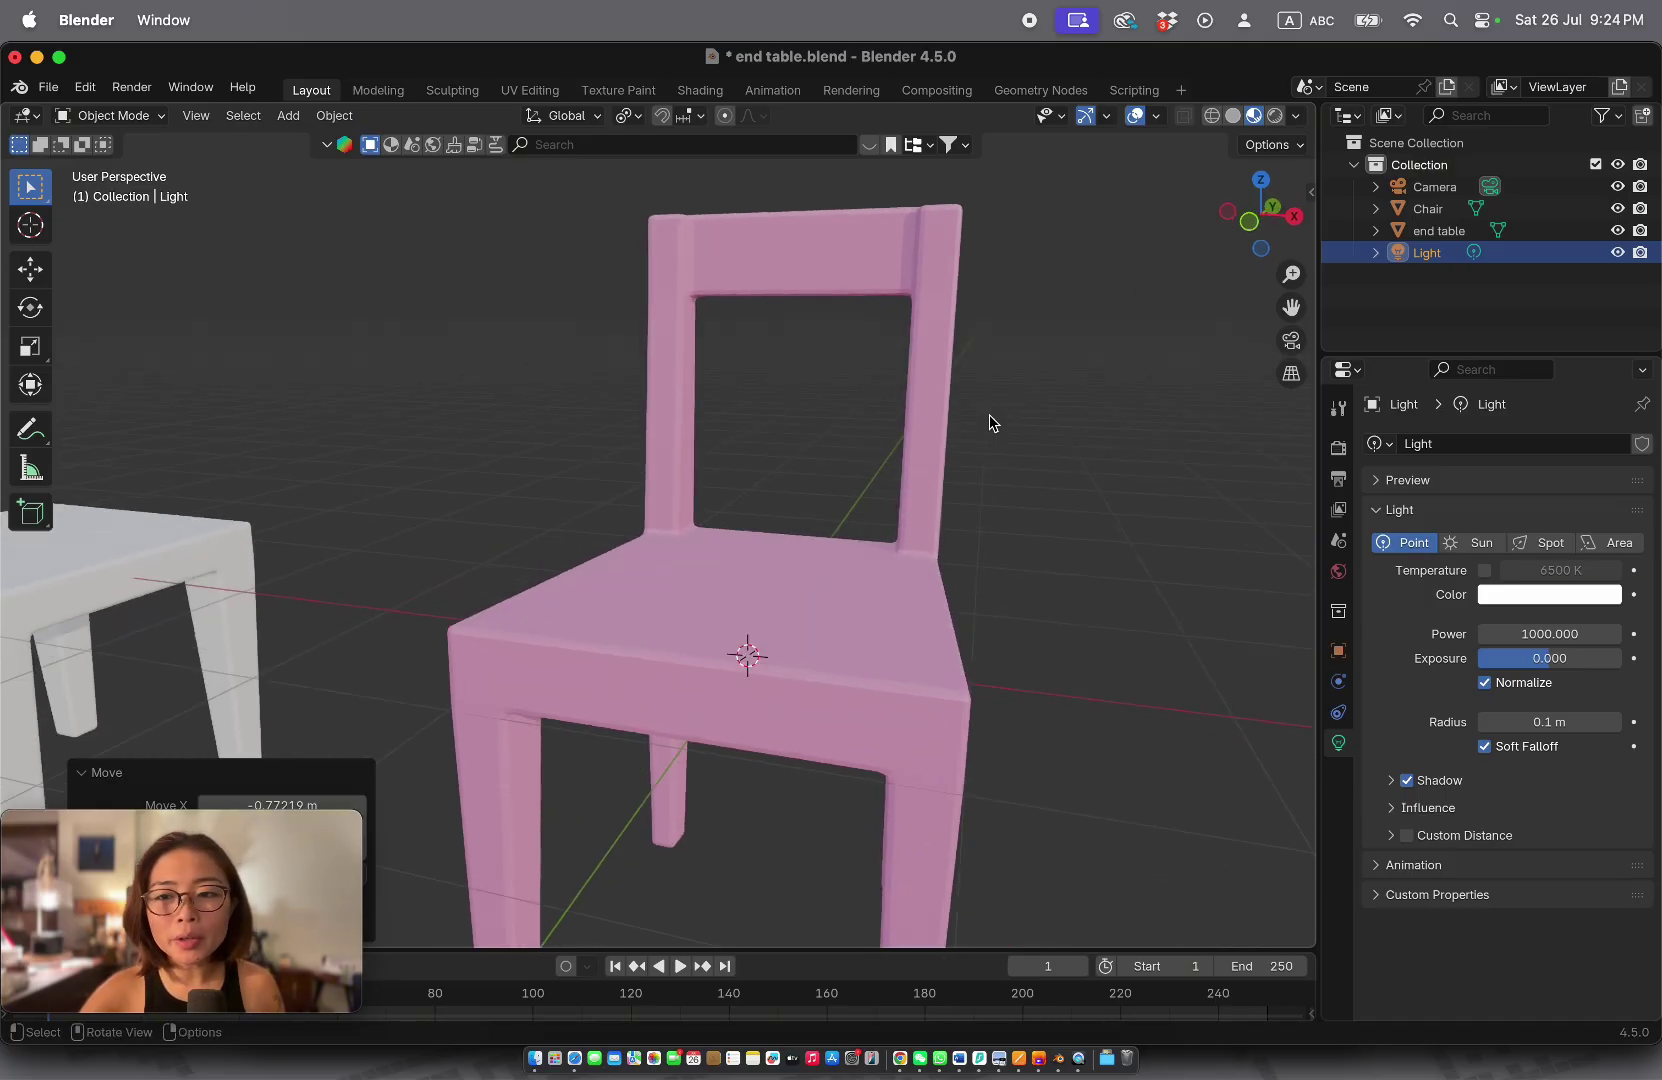
# Step: Select the chair and change its material's Base Color to bright green
pyautogui.click(905, 671)
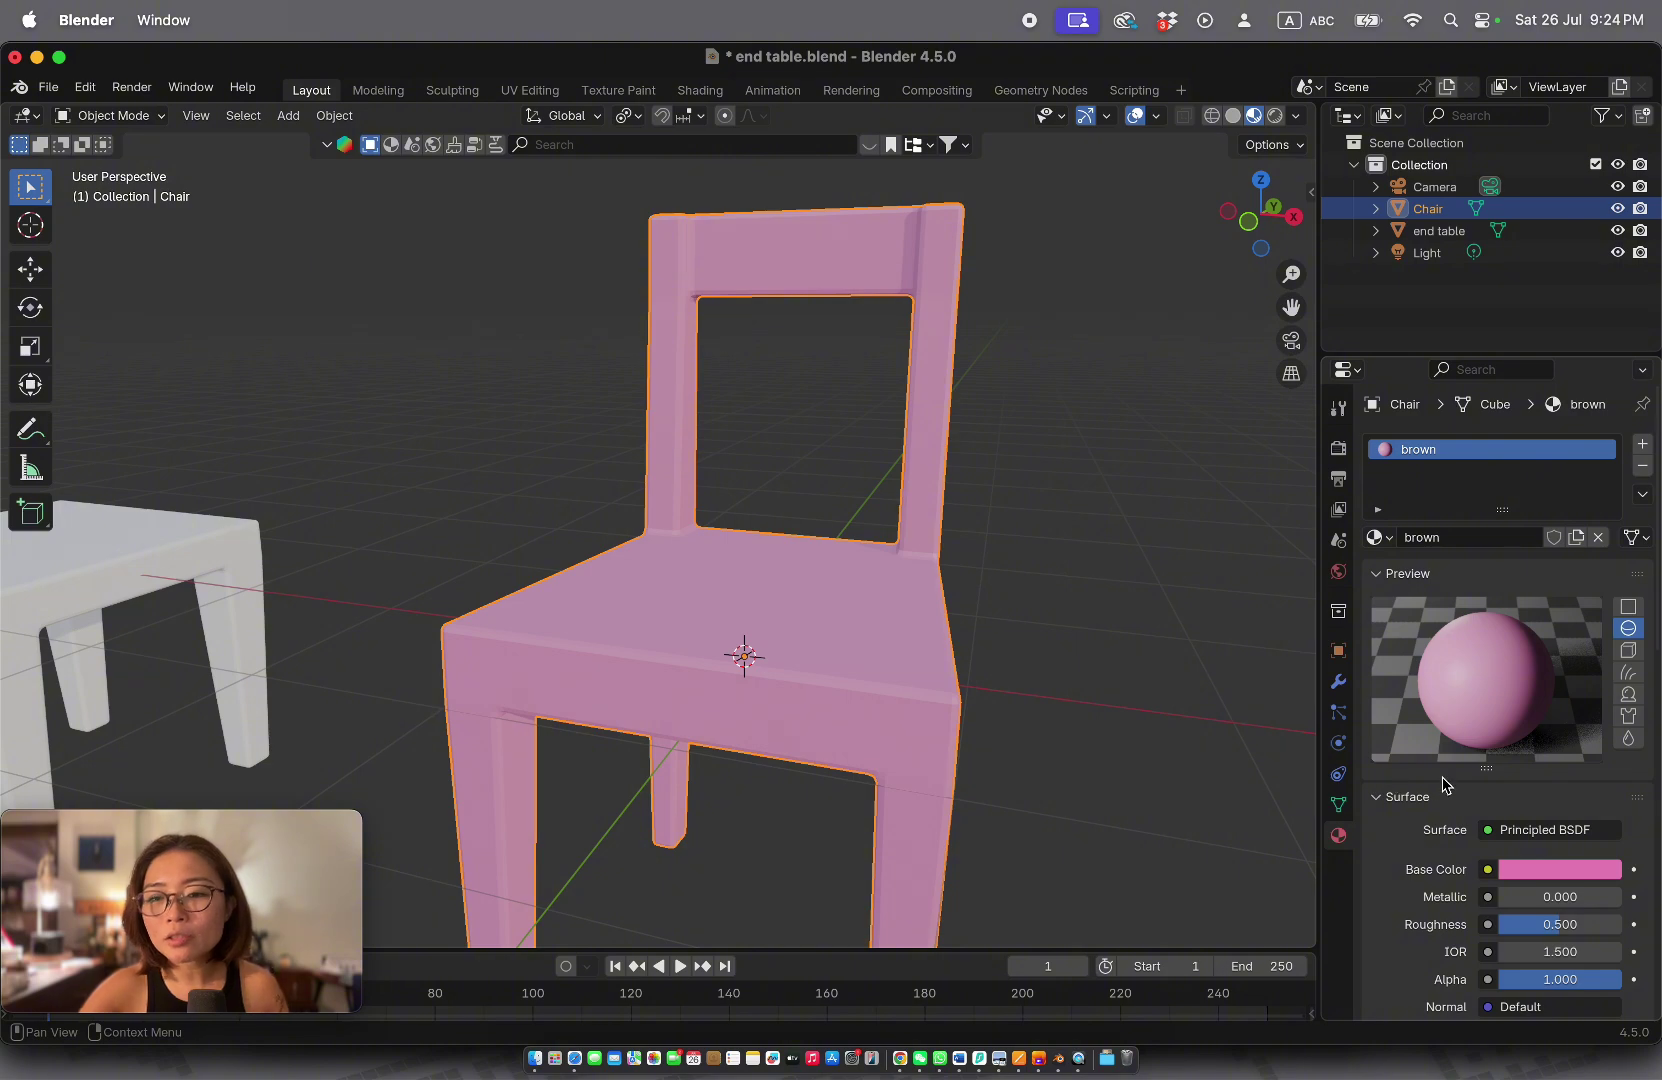
pyautogui.scroll(-4, 1457, 743)
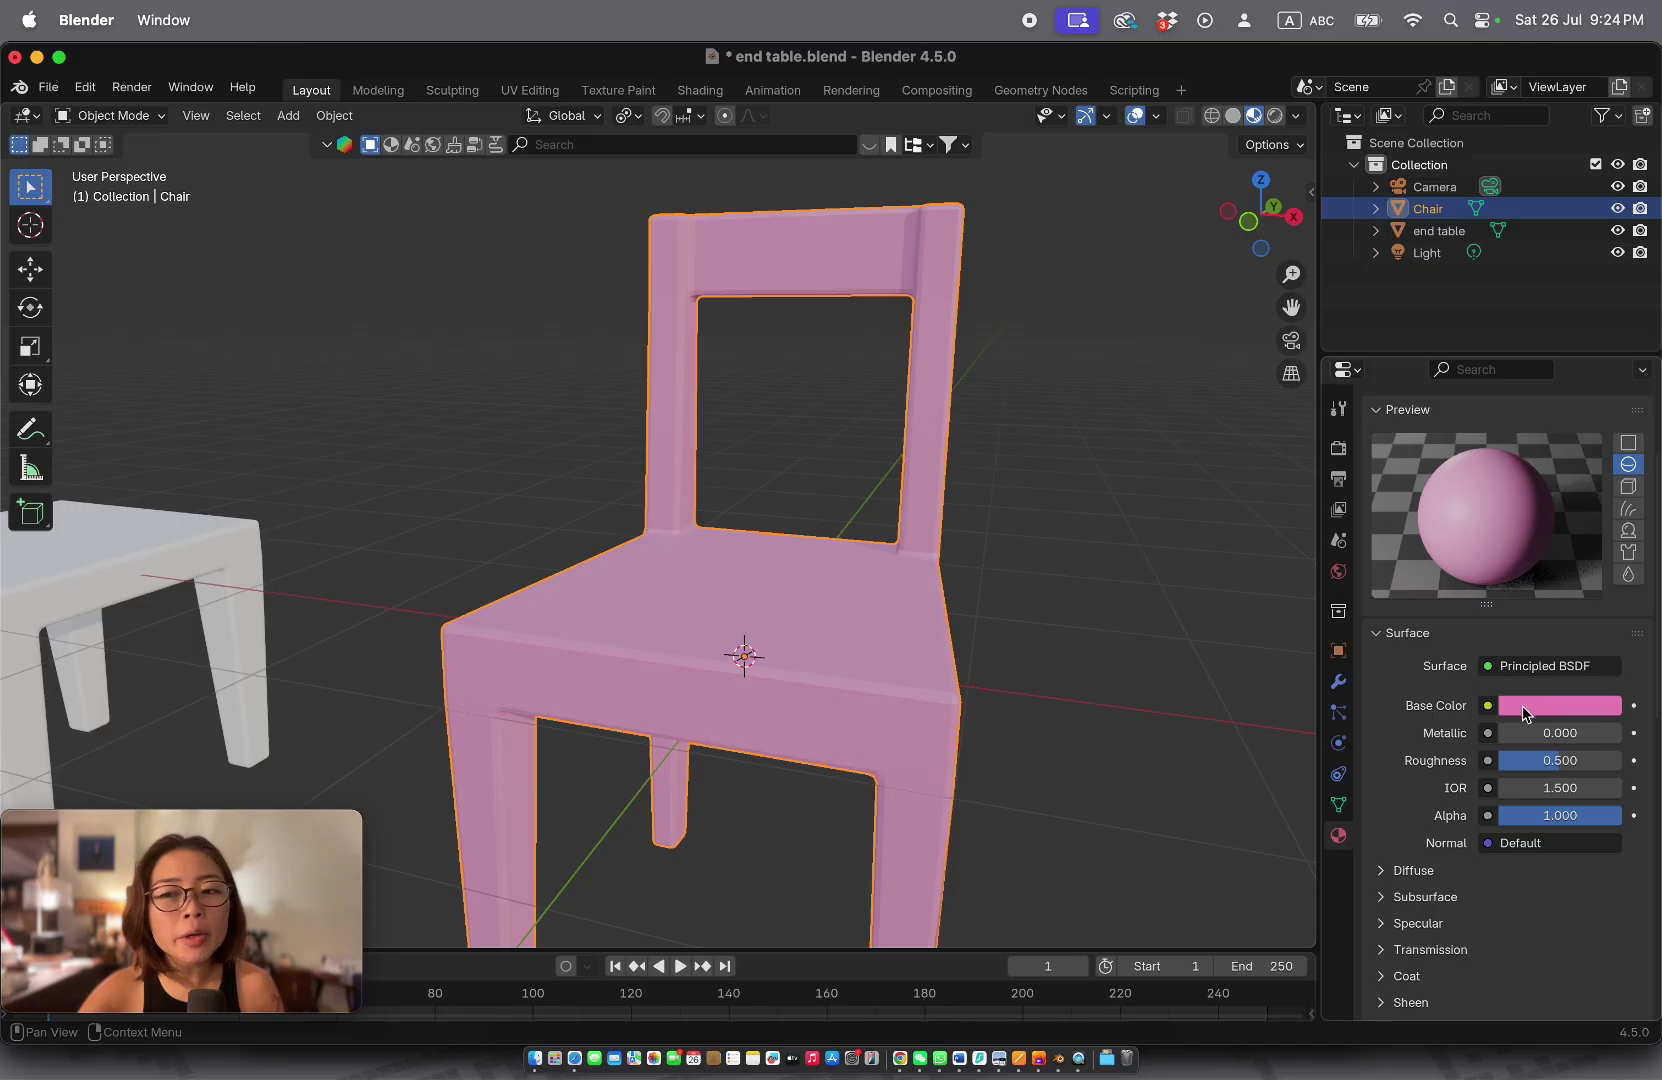
pyautogui.moveTo(1522, 710)
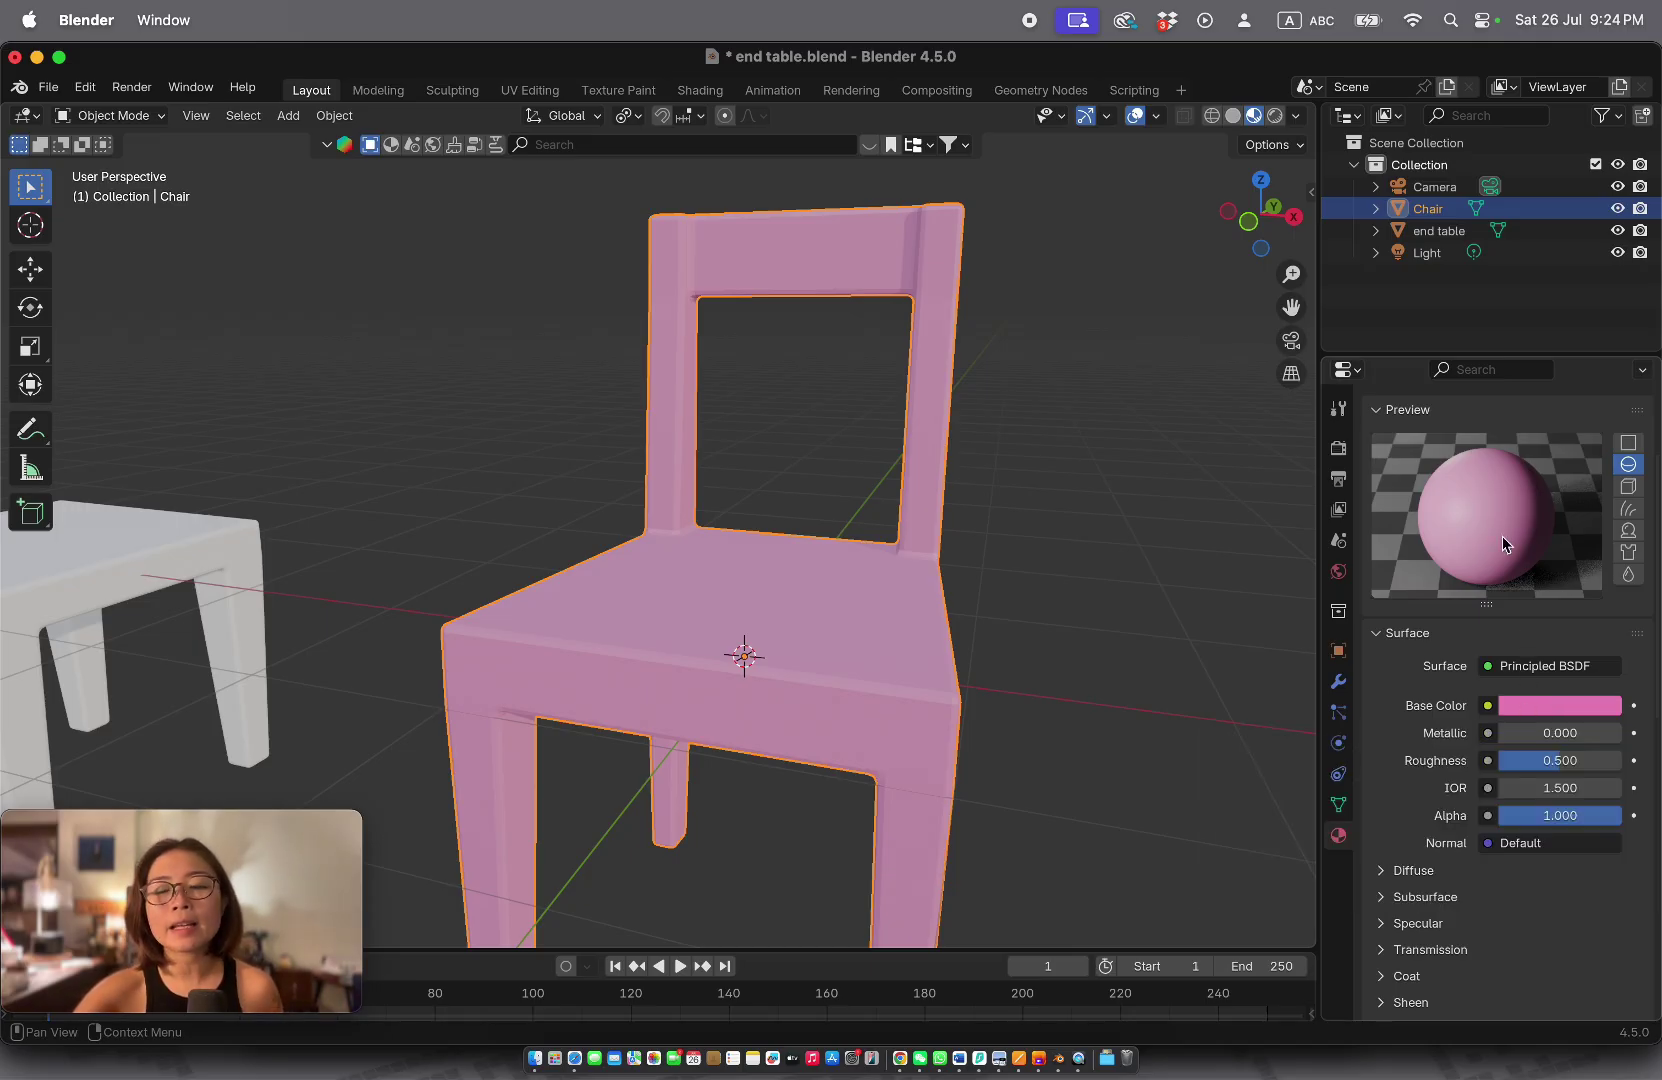
pyautogui.click(1520, 710)
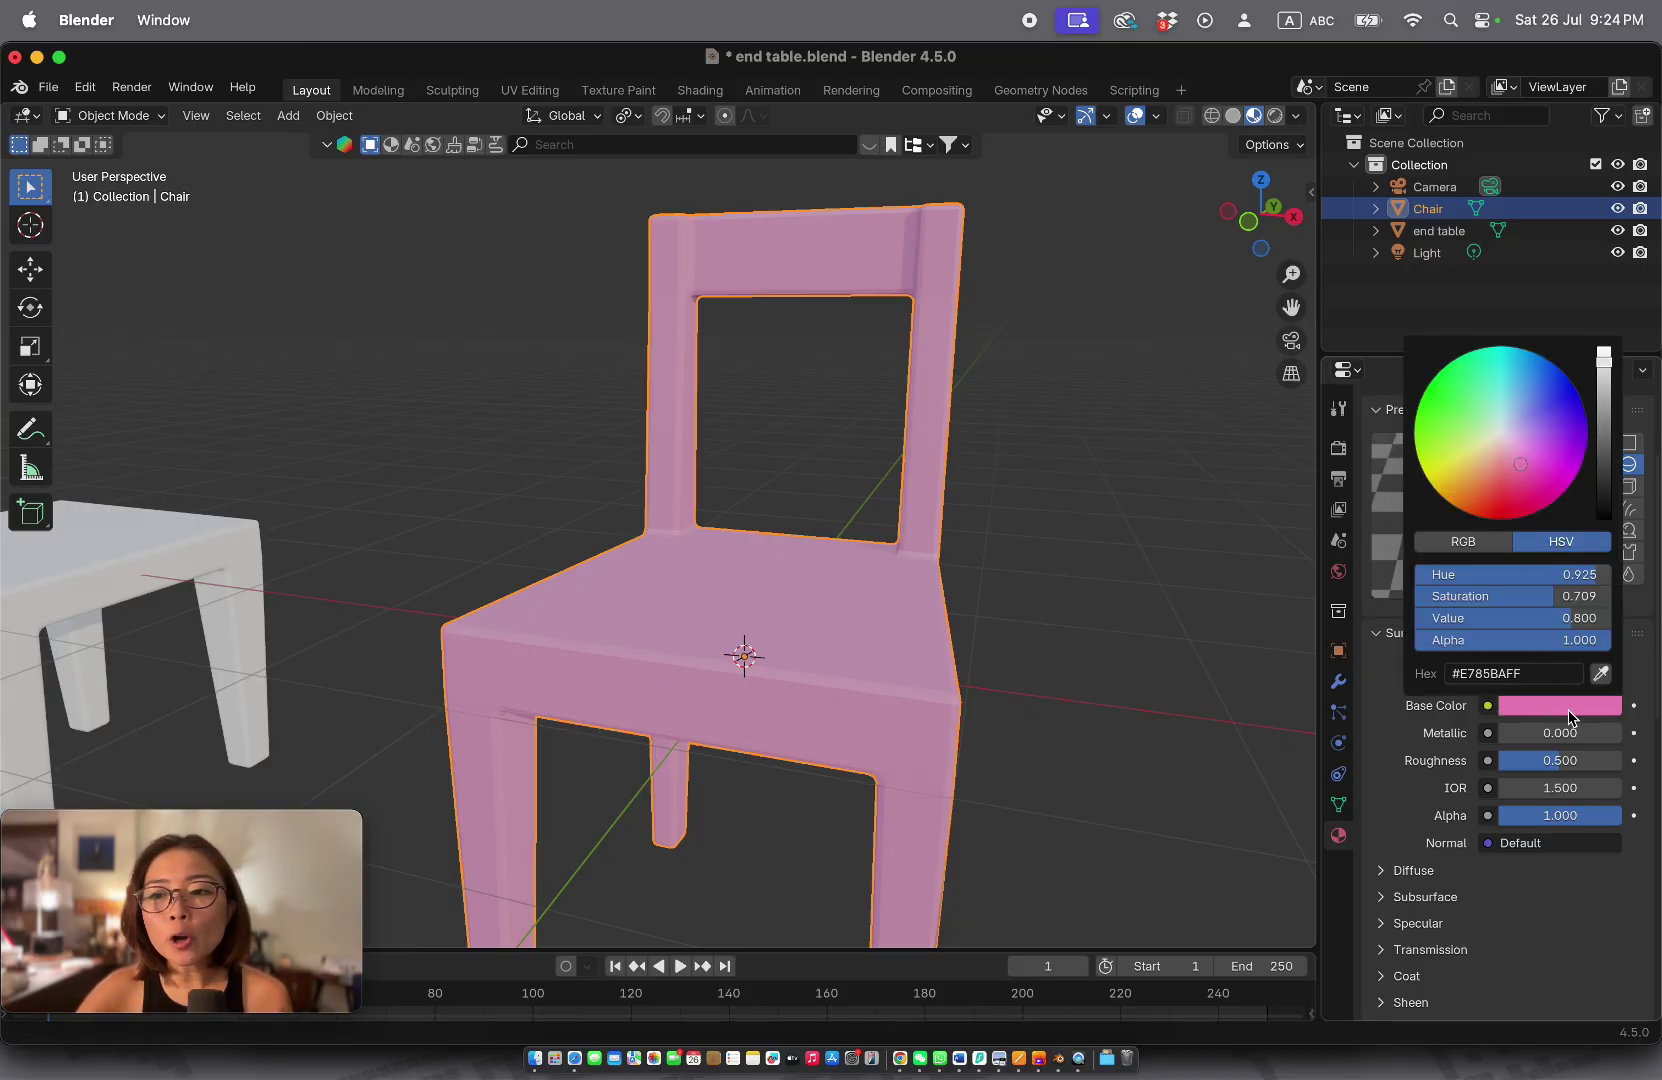
pyautogui.click(1538, 718)
pyautogui.click(1544, 709)
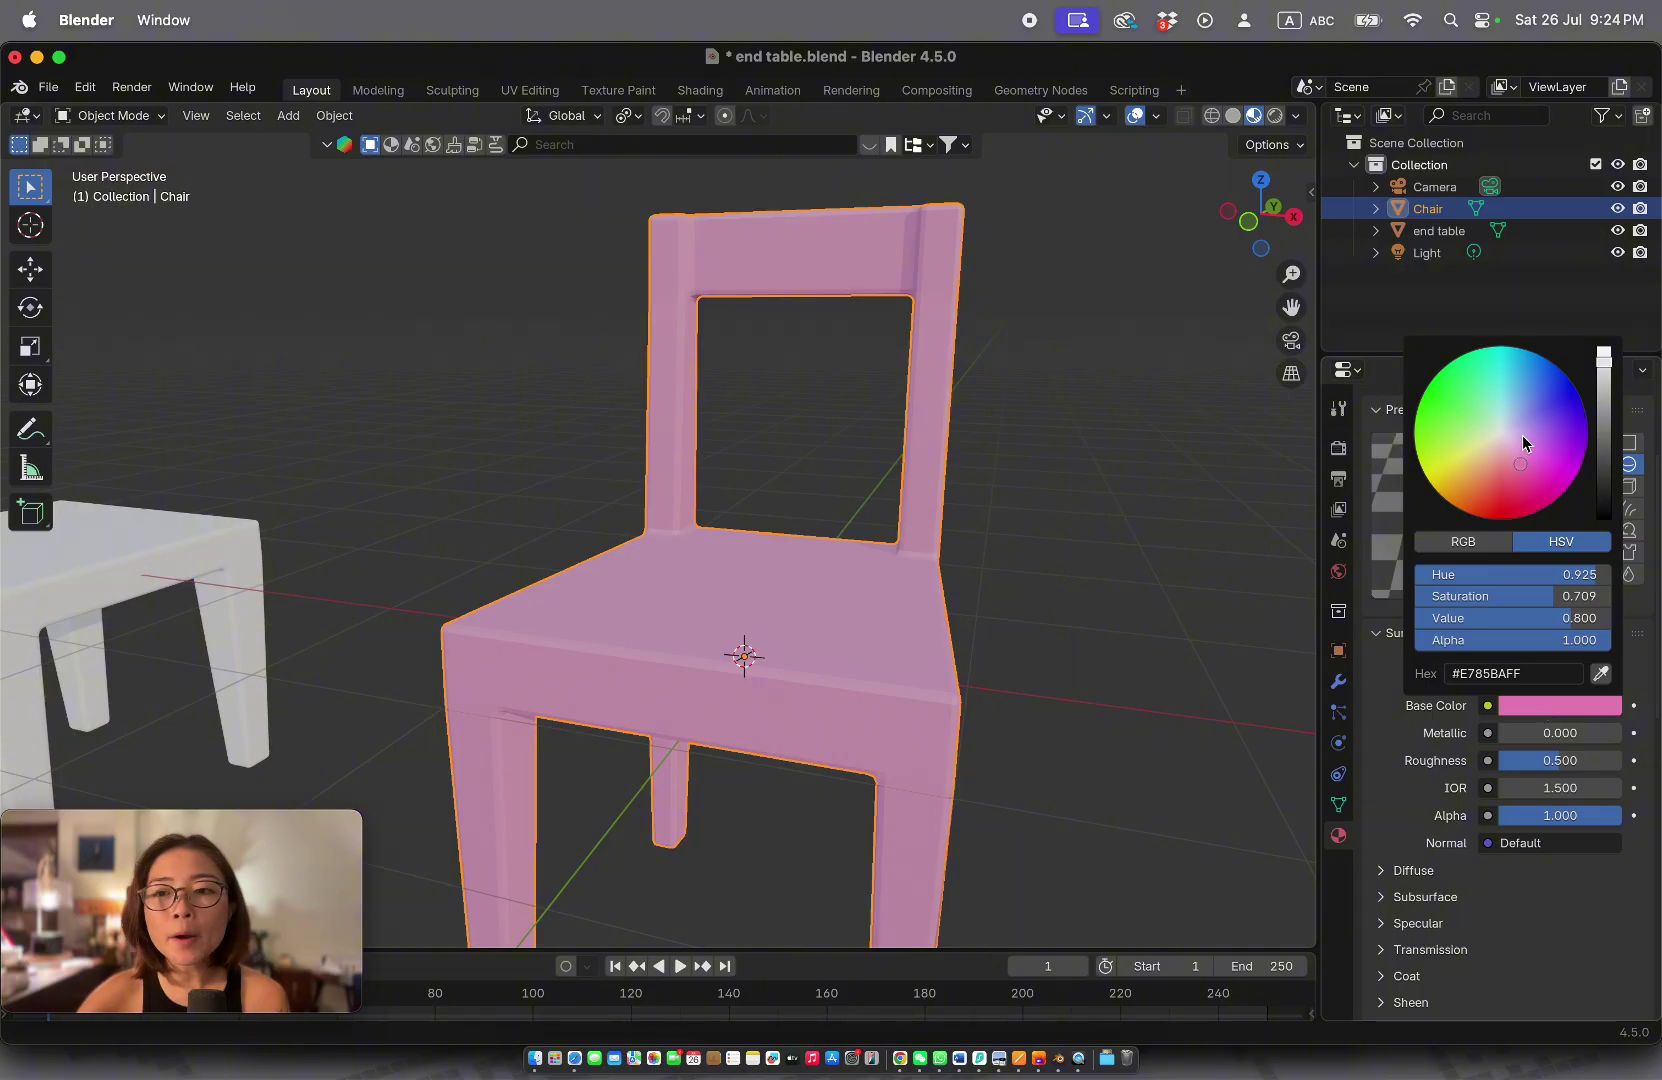
pyautogui.moveTo(1518, 456)
pyautogui.mouseDown()
pyautogui.moveTo(1475, 478)
pyautogui.moveTo(1454, 443)
pyautogui.moveTo(1470, 402)
pyautogui.moveTo(1506, 384)
pyautogui.moveTo(1540, 422)
pyautogui.moveTo(1485, 467)
pyautogui.mouseUp()
pyautogui.click(1447, 422)
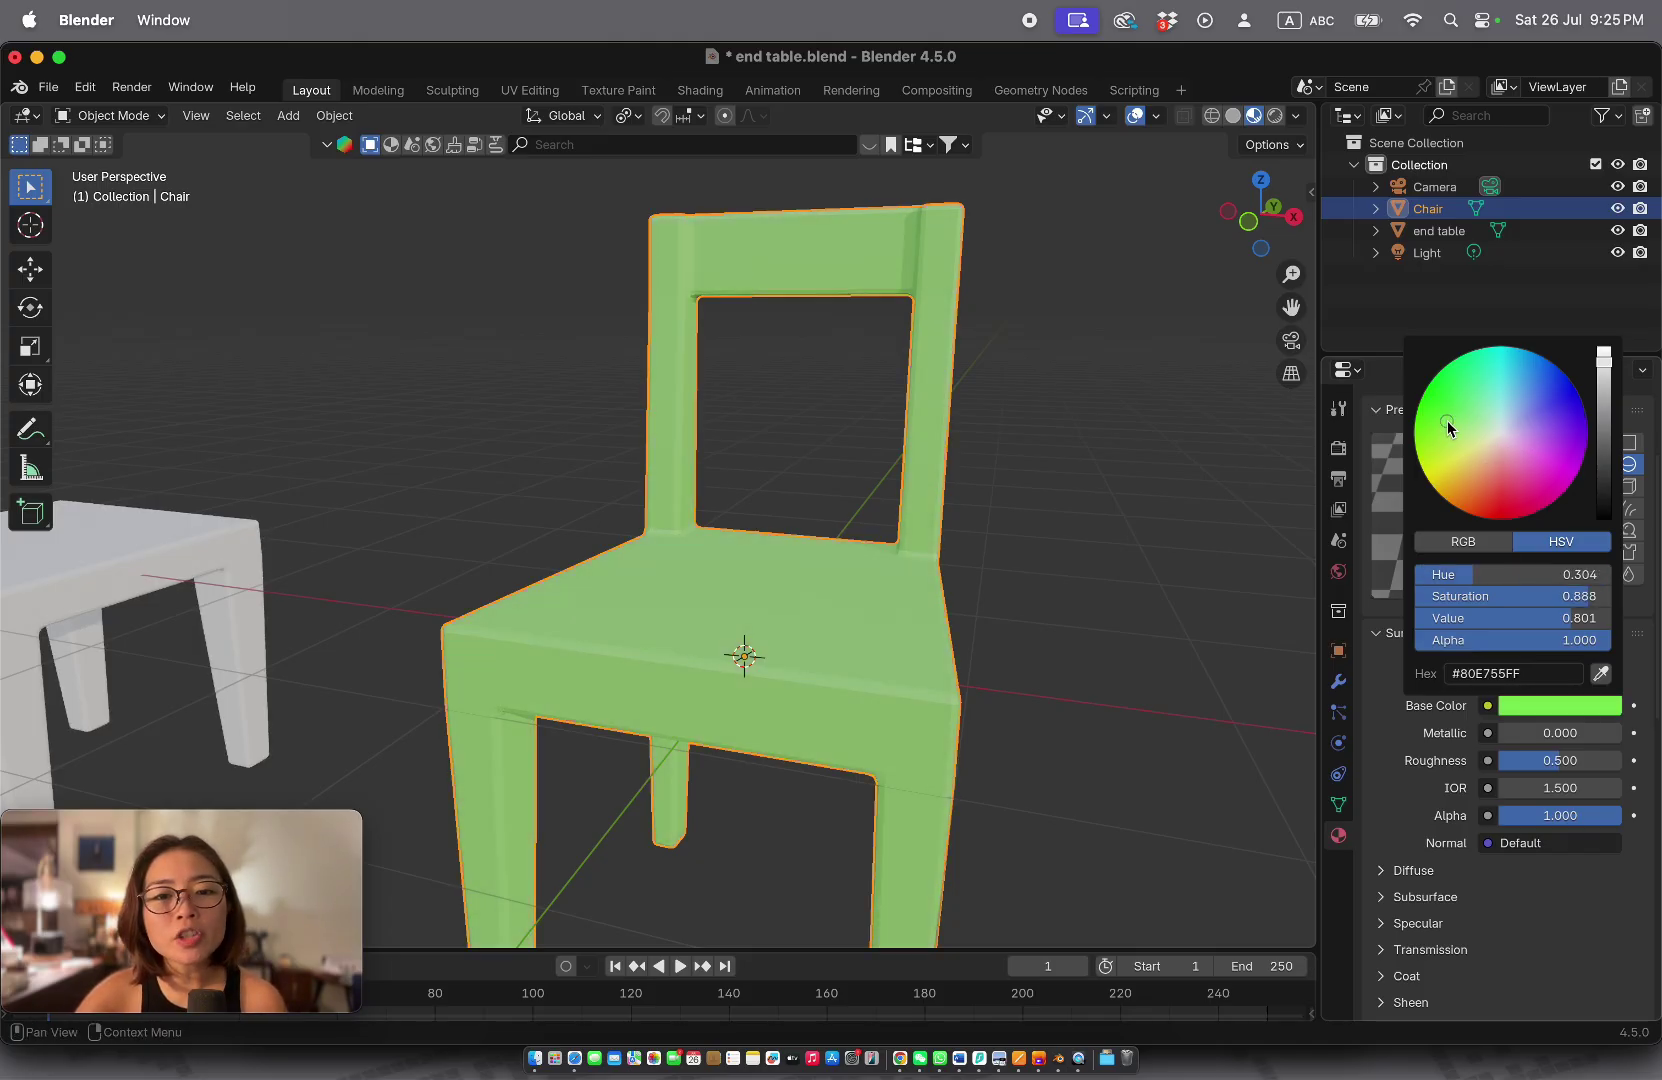
pyautogui.click(1443, 418)
pyautogui.scroll(-5, 956, 561)
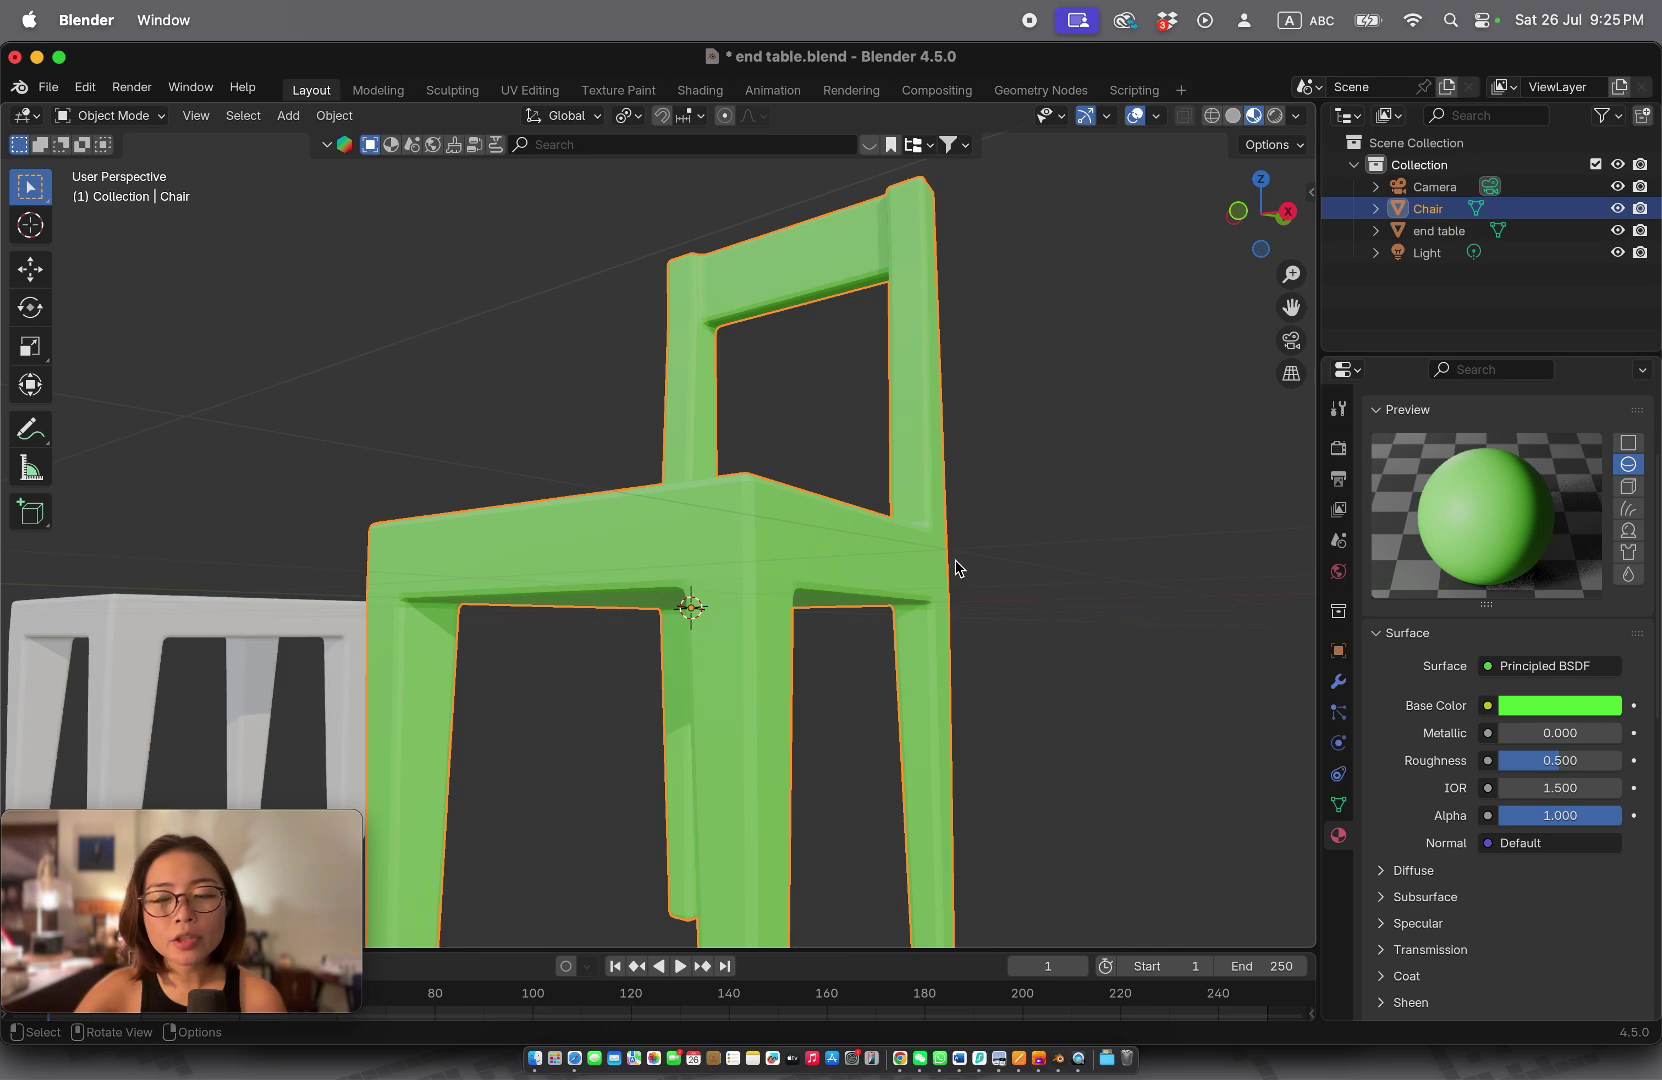
pyautogui.scroll(5, 1060, 573)
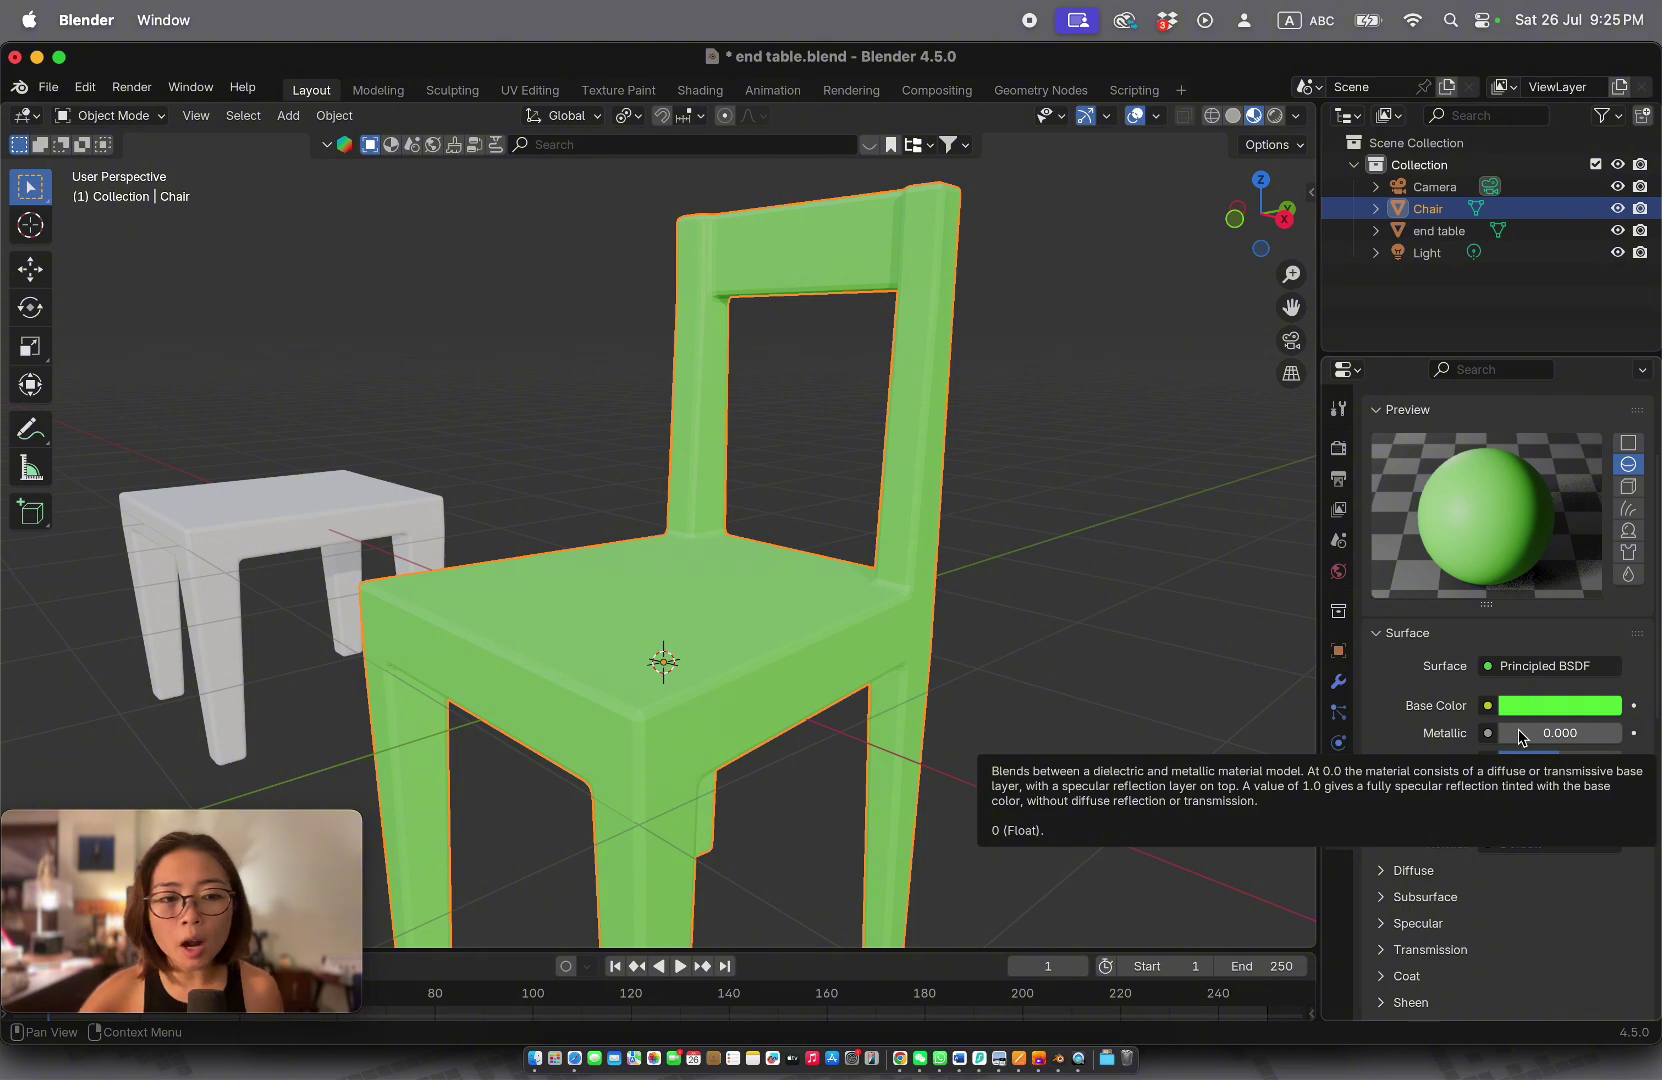
# Step: Set the chair material's Metallic value to 1.000 and check the effect from all around the chair
pyautogui.moveTo(1518, 733); pyautogui.dragTo(1625, 740)
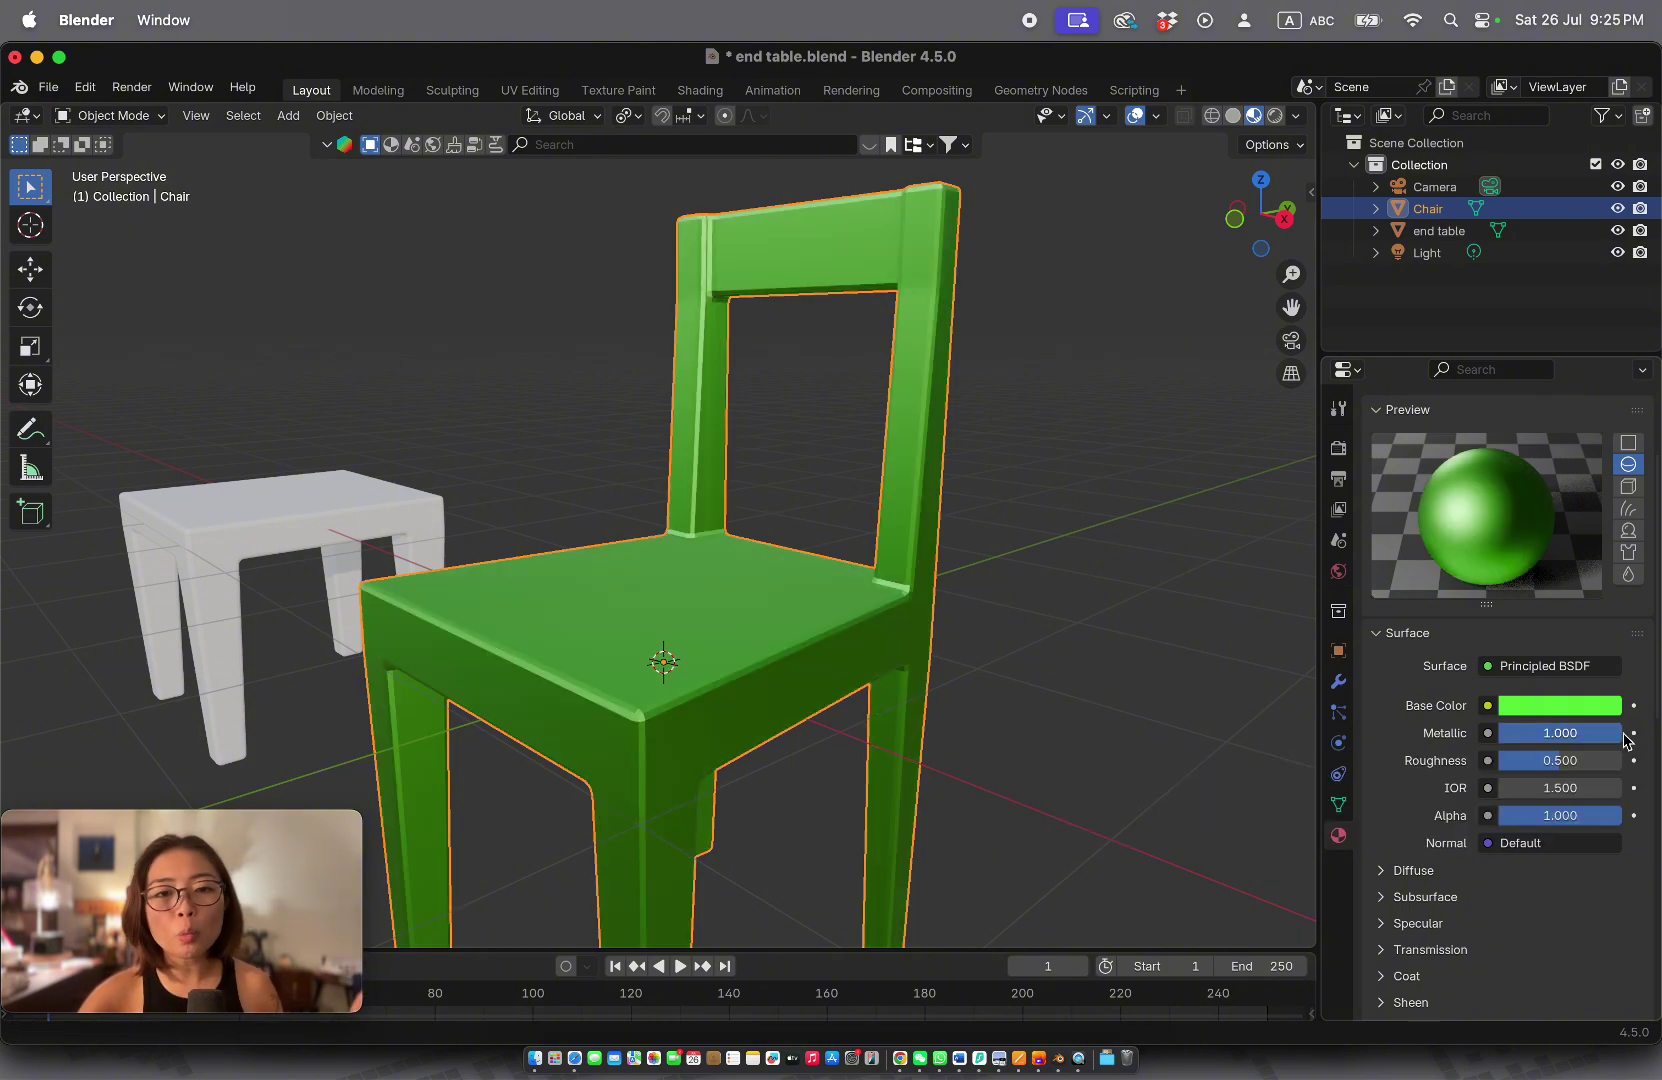
pyautogui.hscroll(-5, 1022, 712)
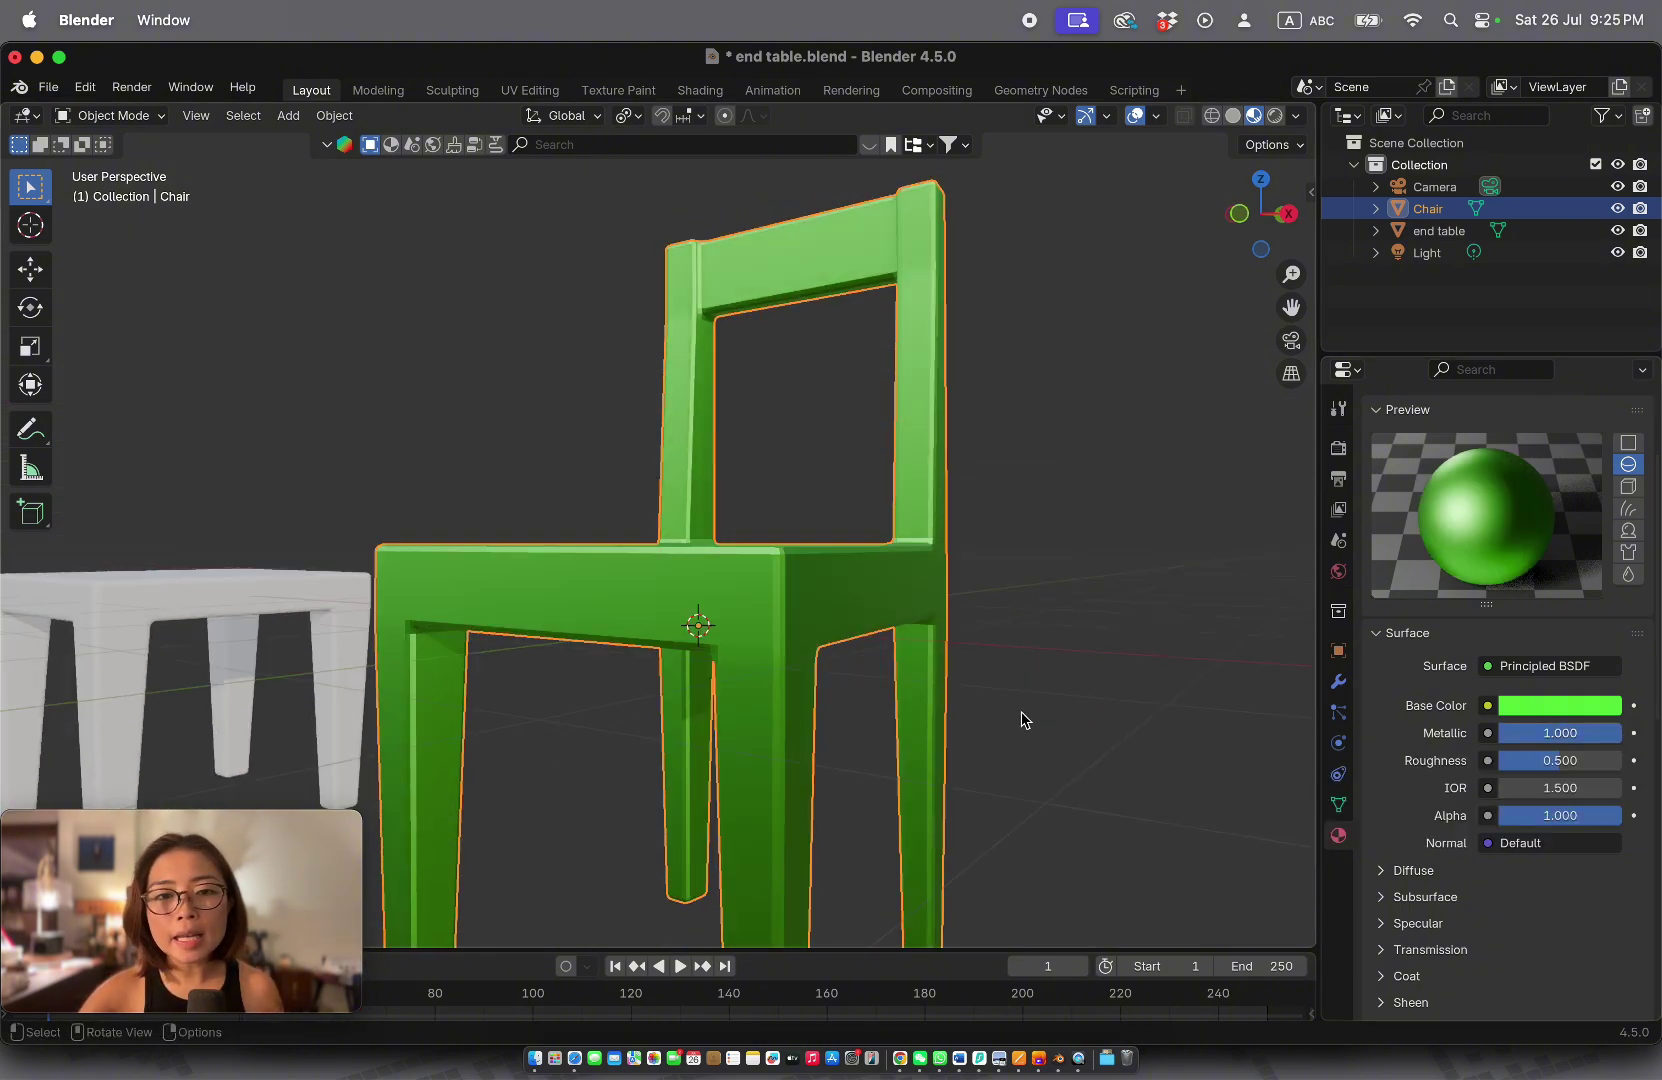
pyautogui.hscroll(-10, 1022, 718)
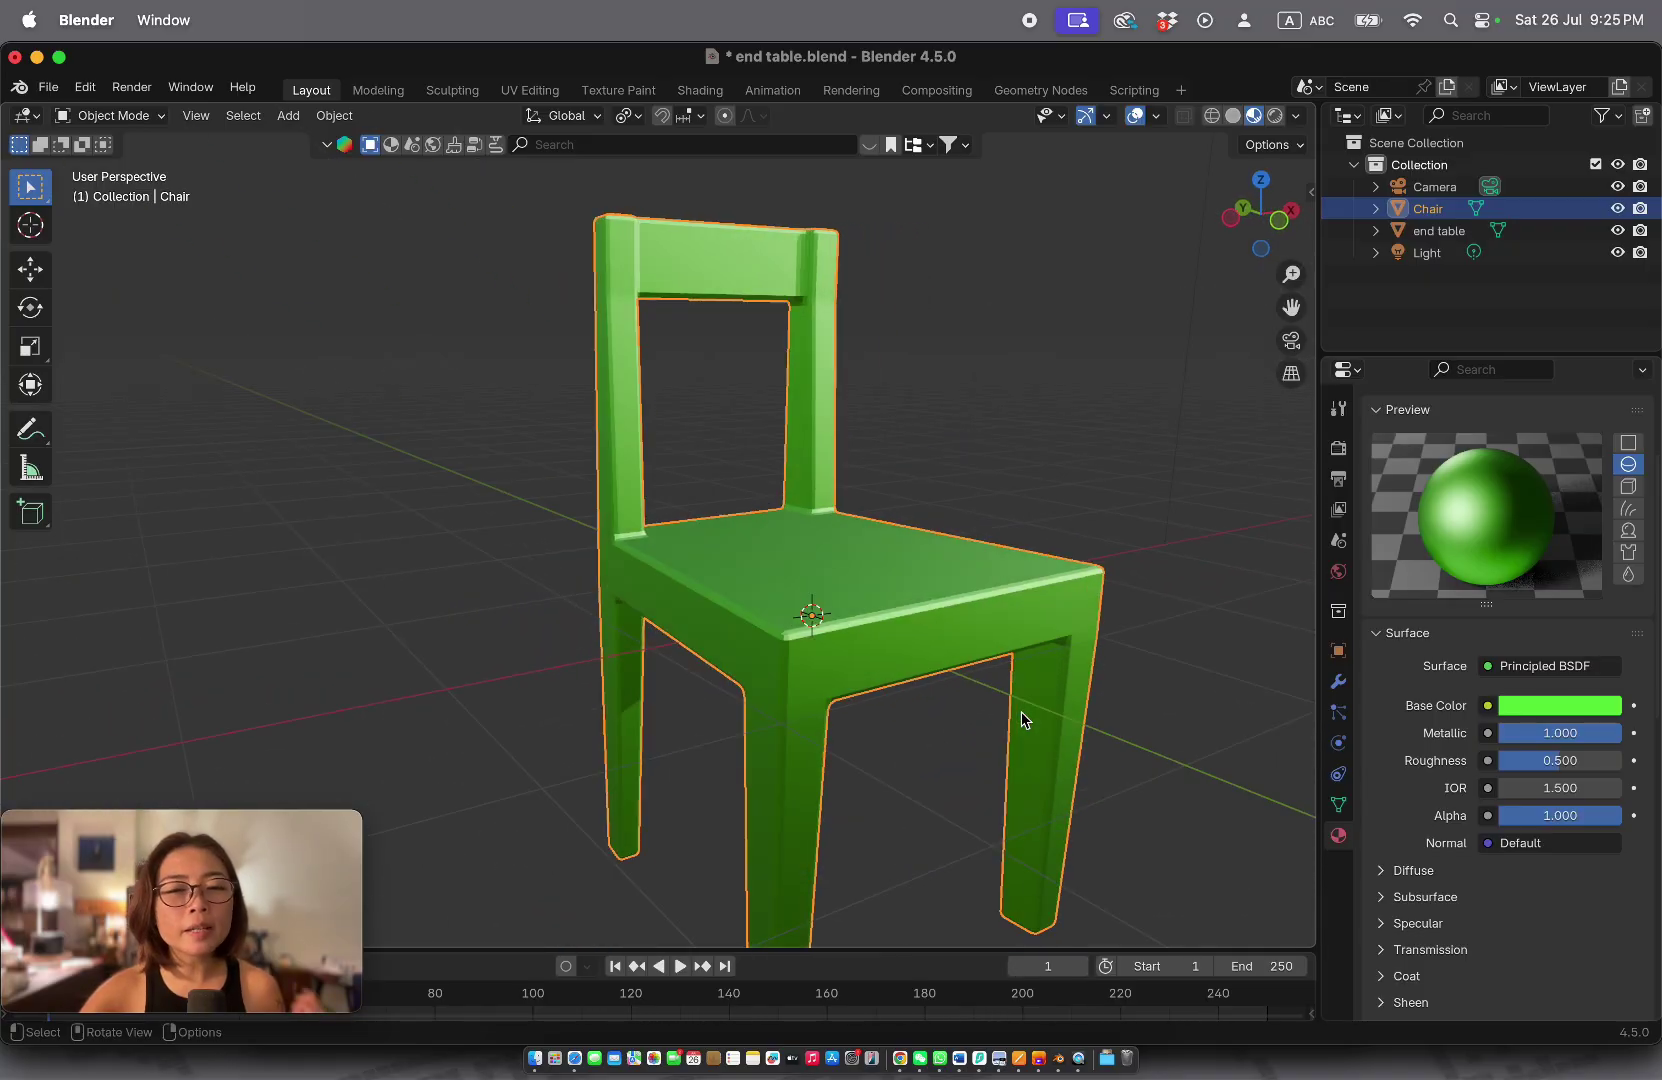
pyautogui.hscroll(-10, 1022, 718)
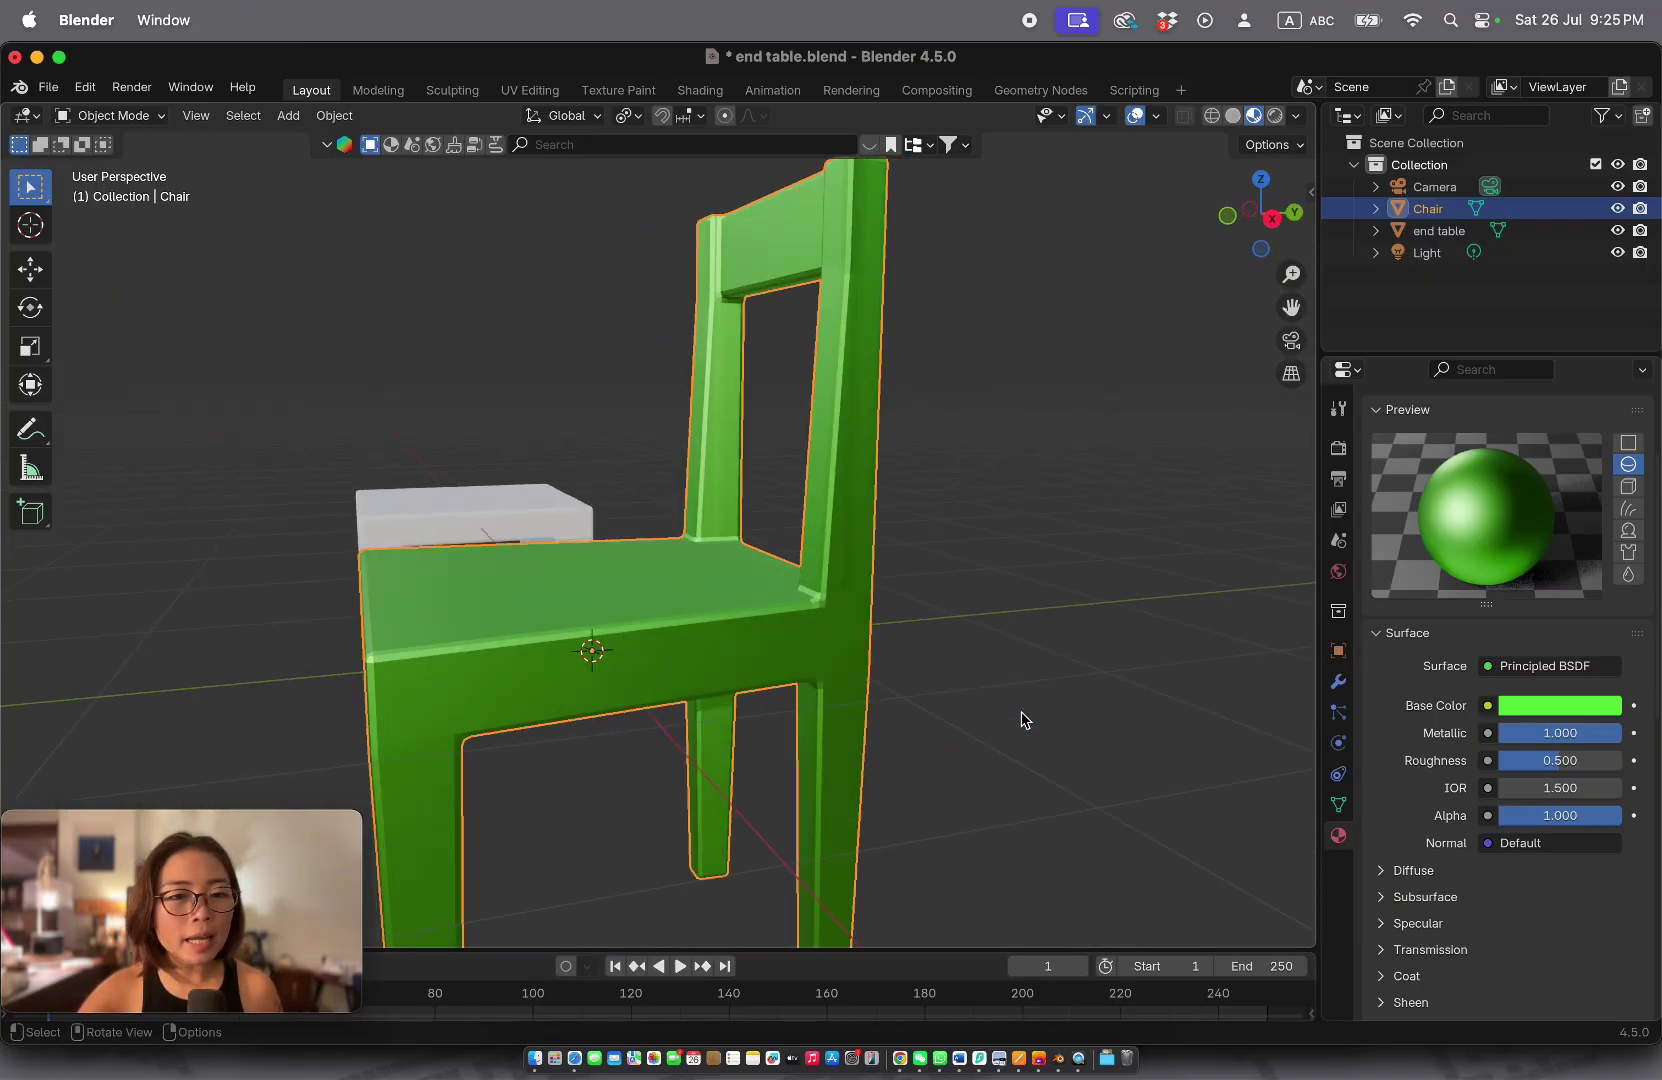
pyautogui.hscroll(-3, 1022, 718)
pyautogui.hscroll(-10, 1022, 718)
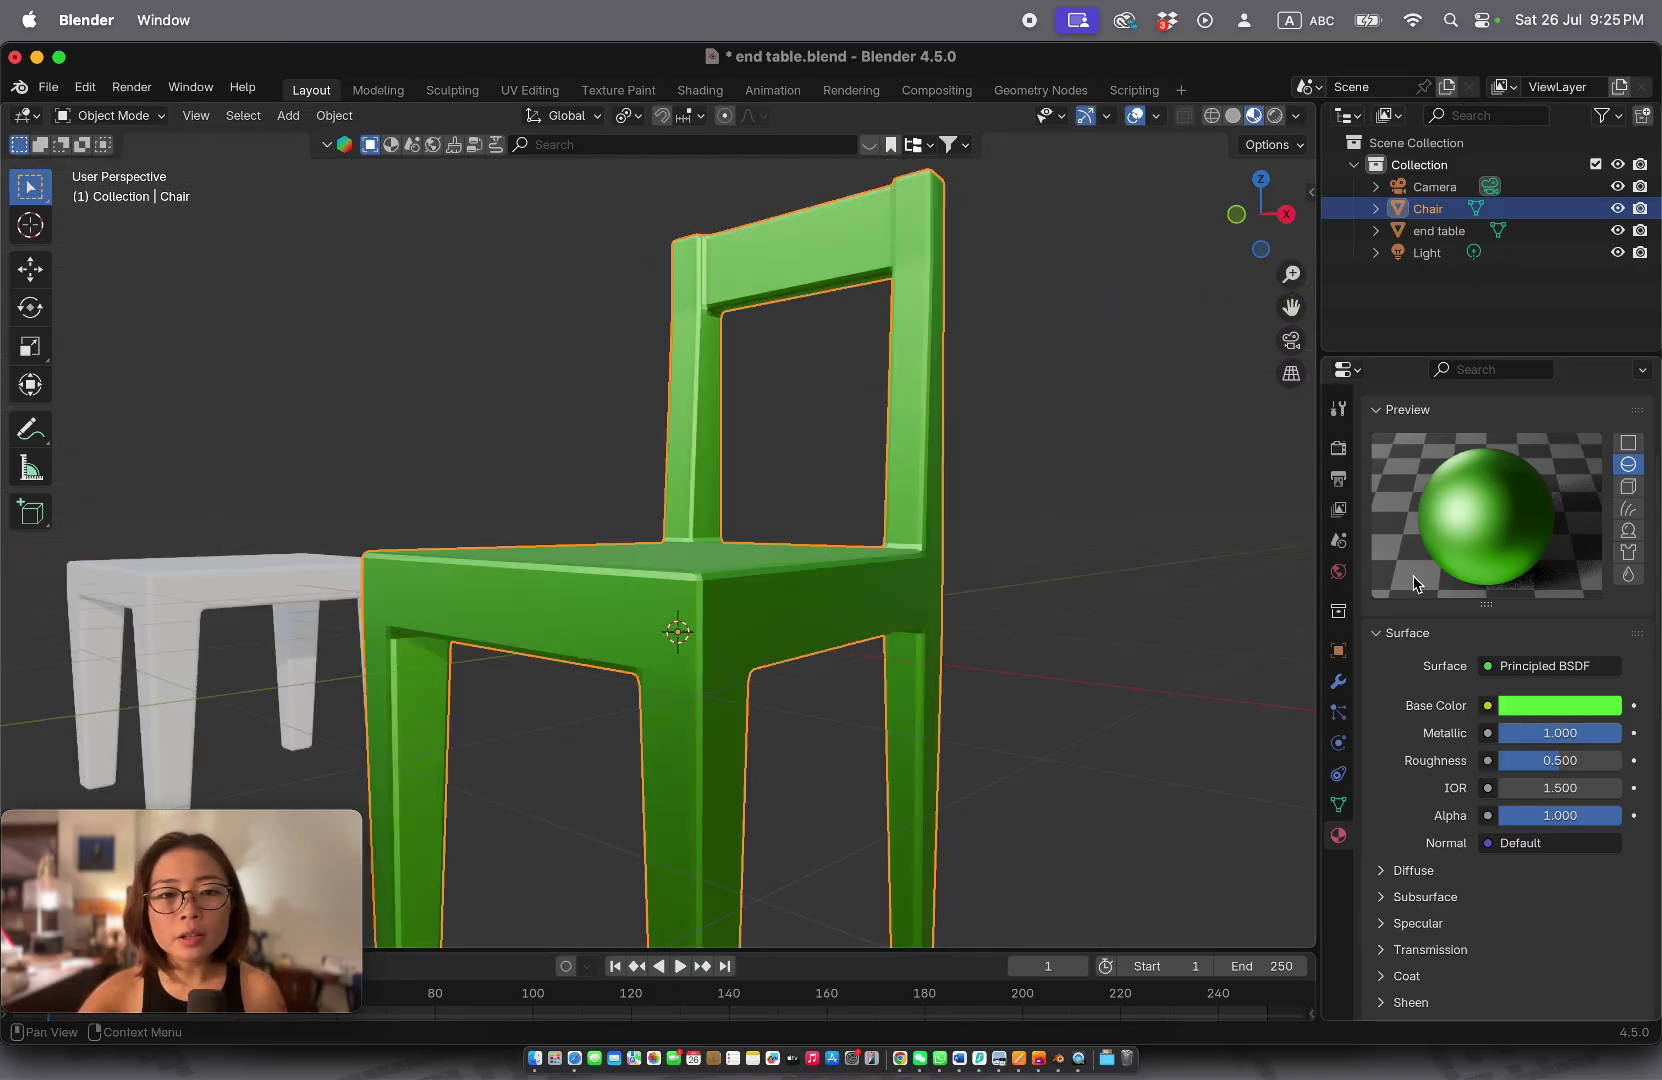
# Step: Try a Roughness of 0.000 on the chair's material, and settle on 0.257
pyautogui.scroll(-1, 1430, 540)
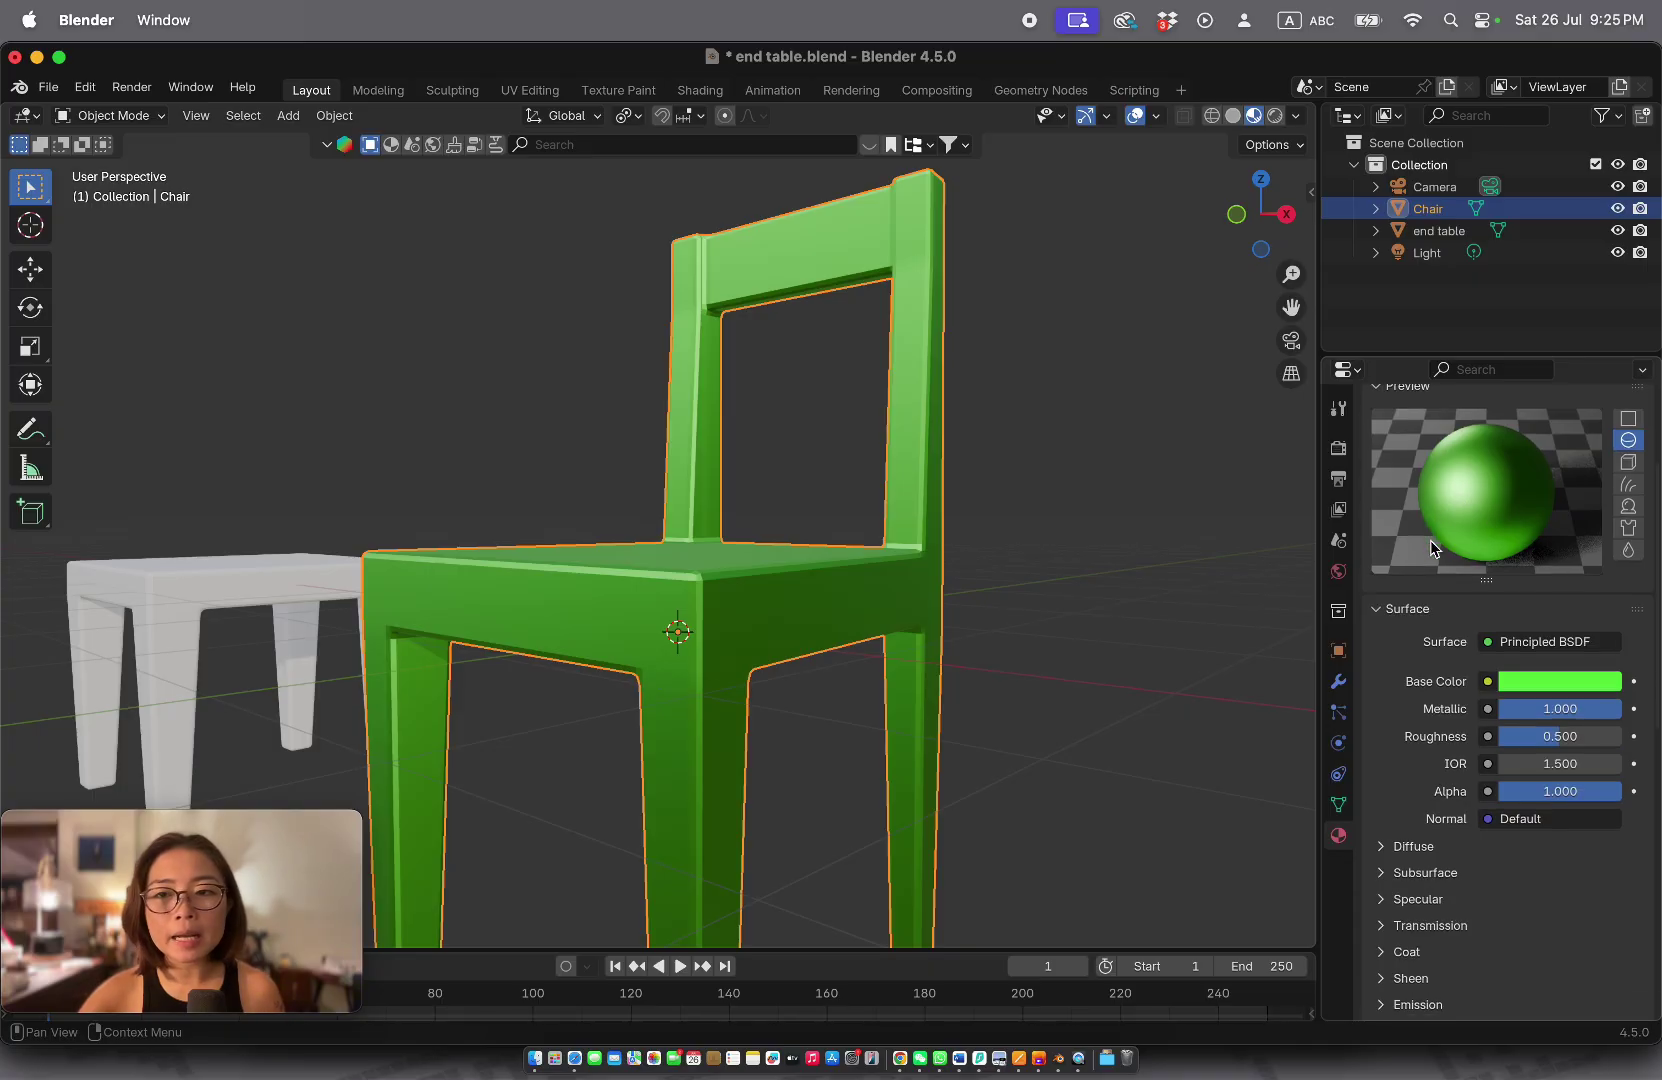
pyautogui.scroll(2, 1430, 540)
pyautogui.scroll(-1, 1431, 539)
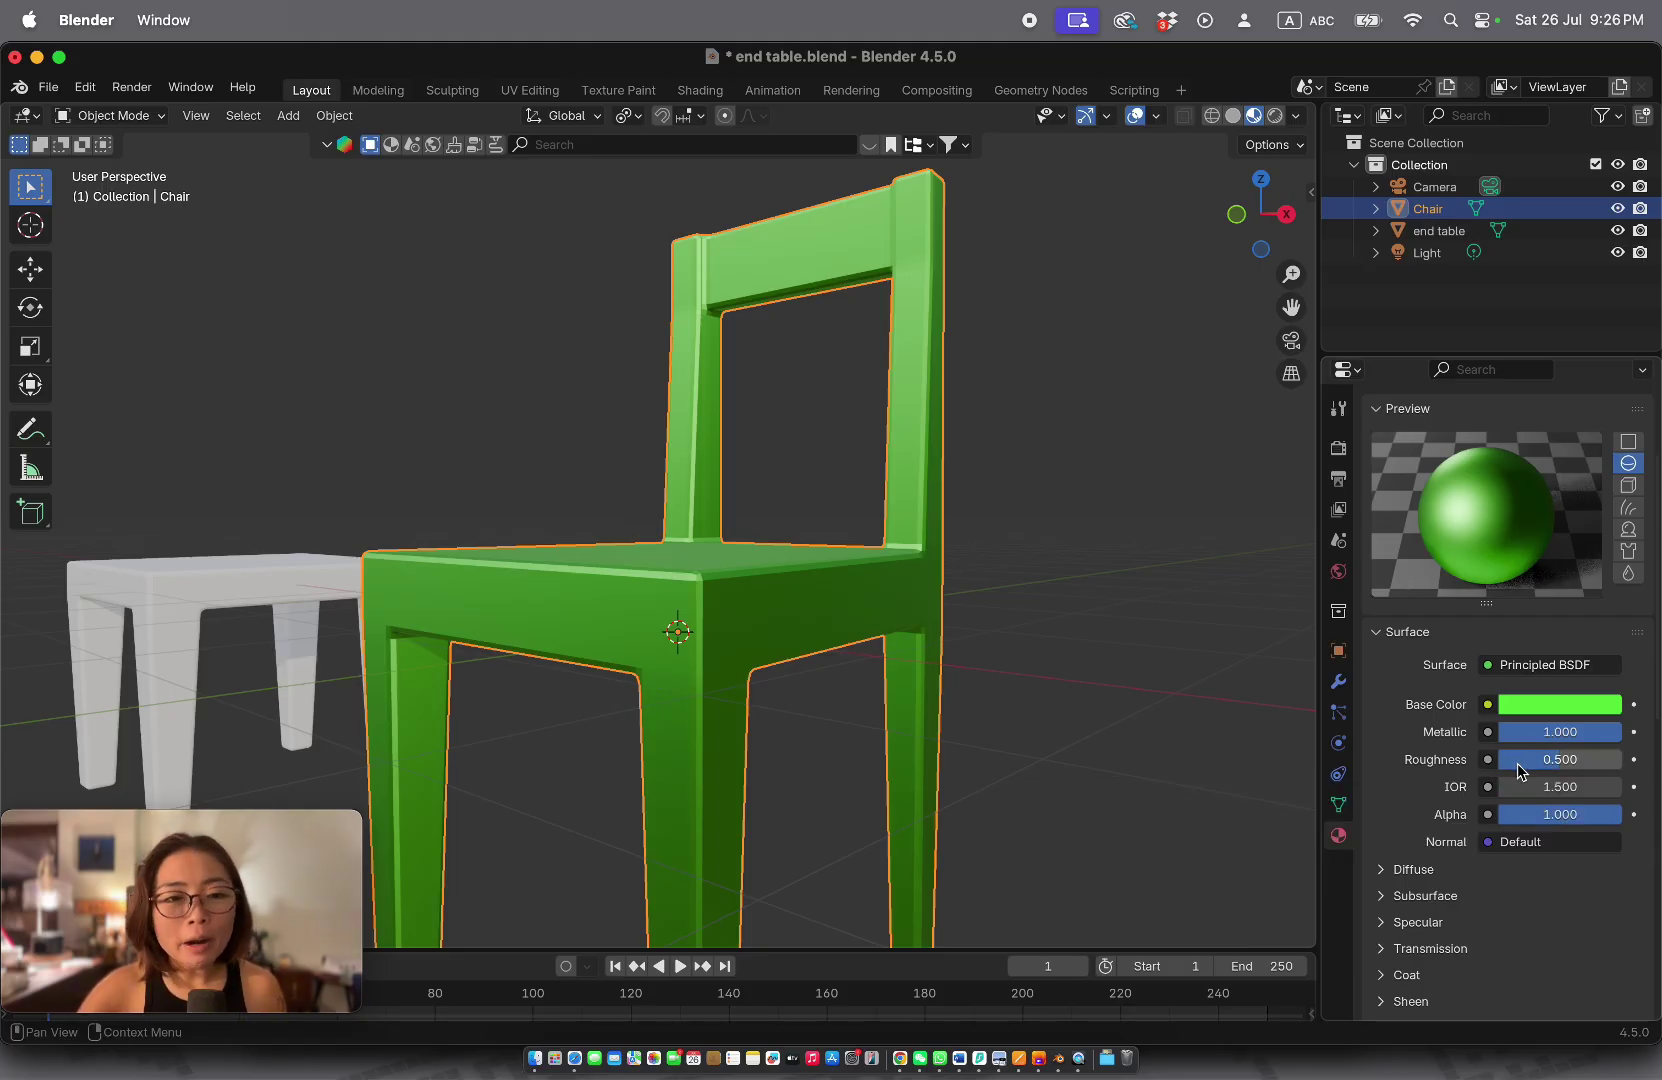
pyautogui.moveTo(1550, 770); pyautogui.dragTo(1526, 770)
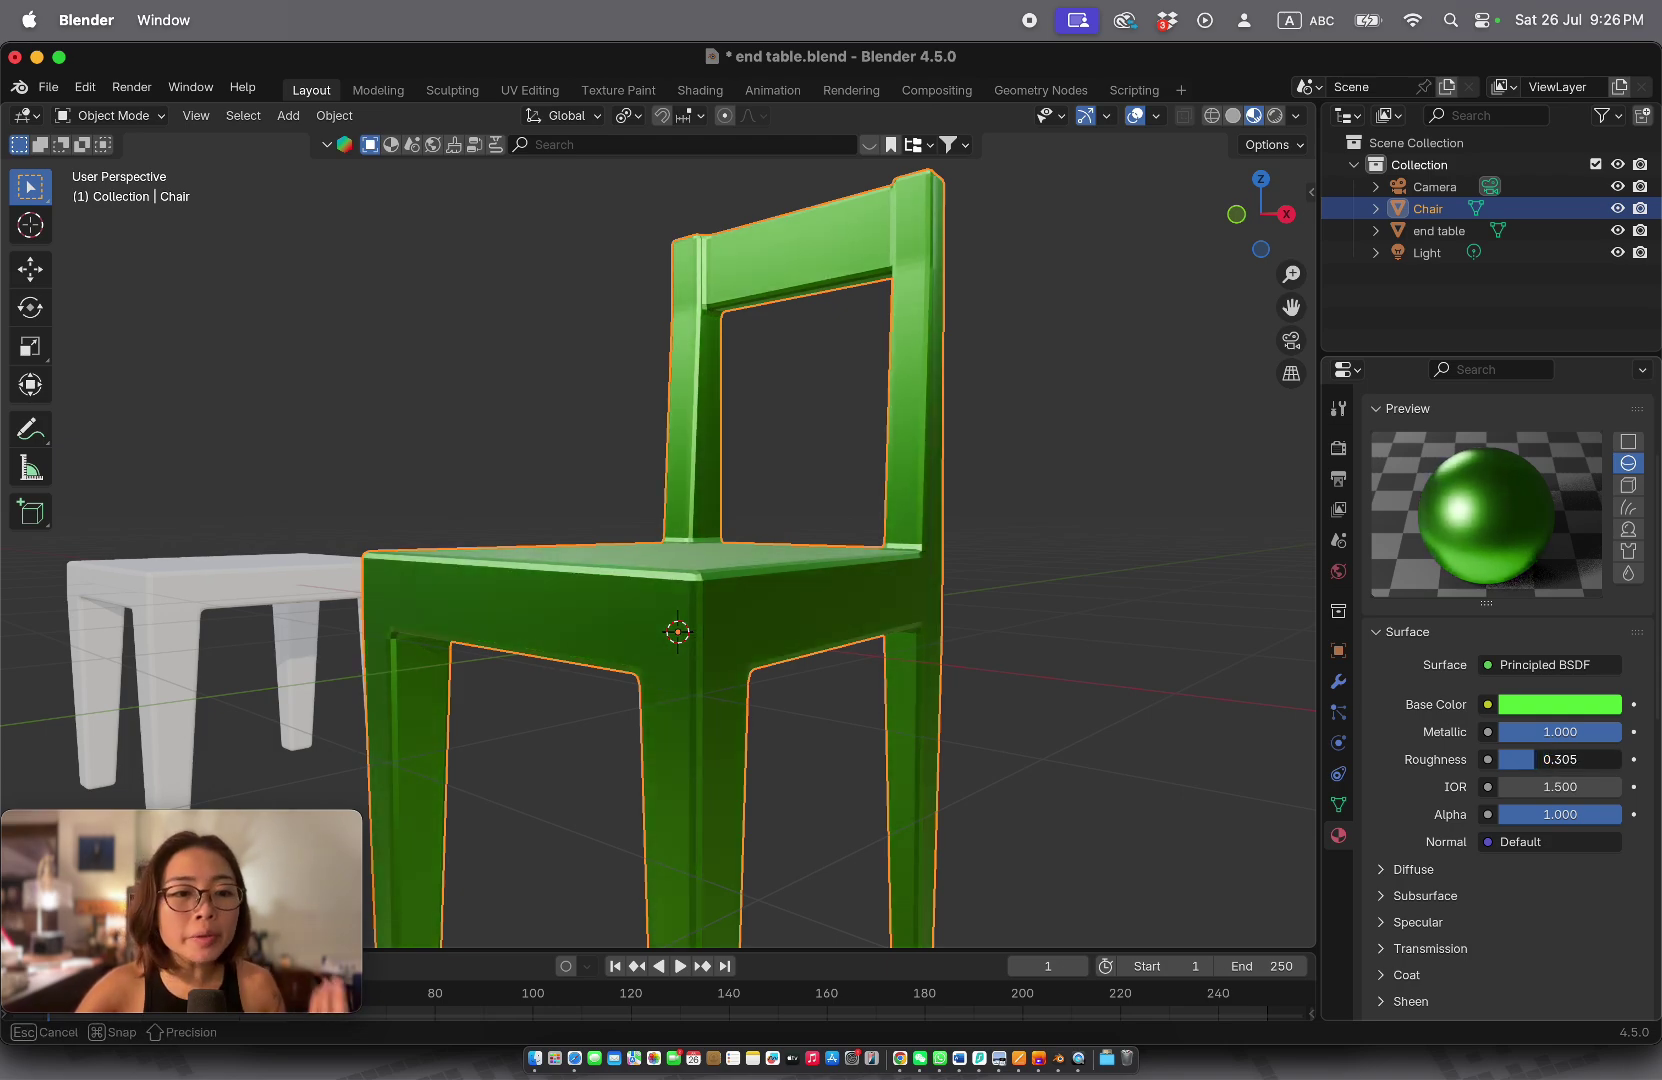
pyautogui.moveTo(1526, 770); pyautogui.dragTo(1496, 769)
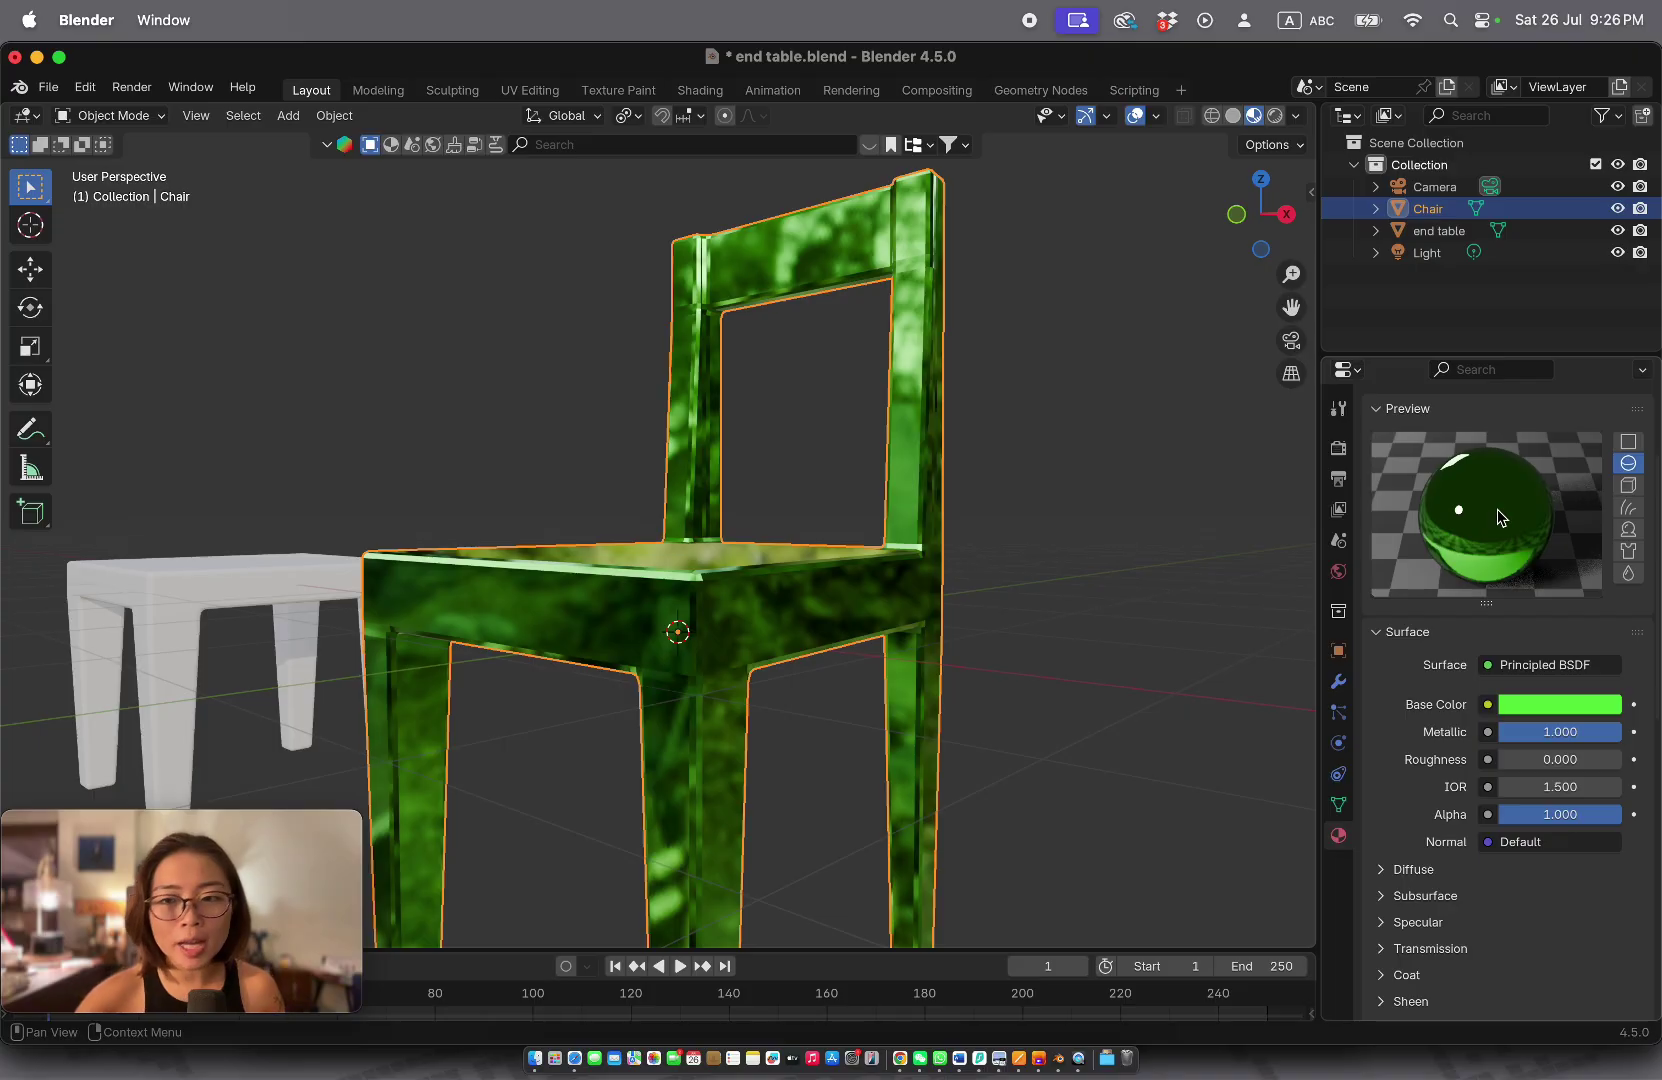
pyautogui.moveTo(1527, 764); pyautogui.dragTo(1627, 766)
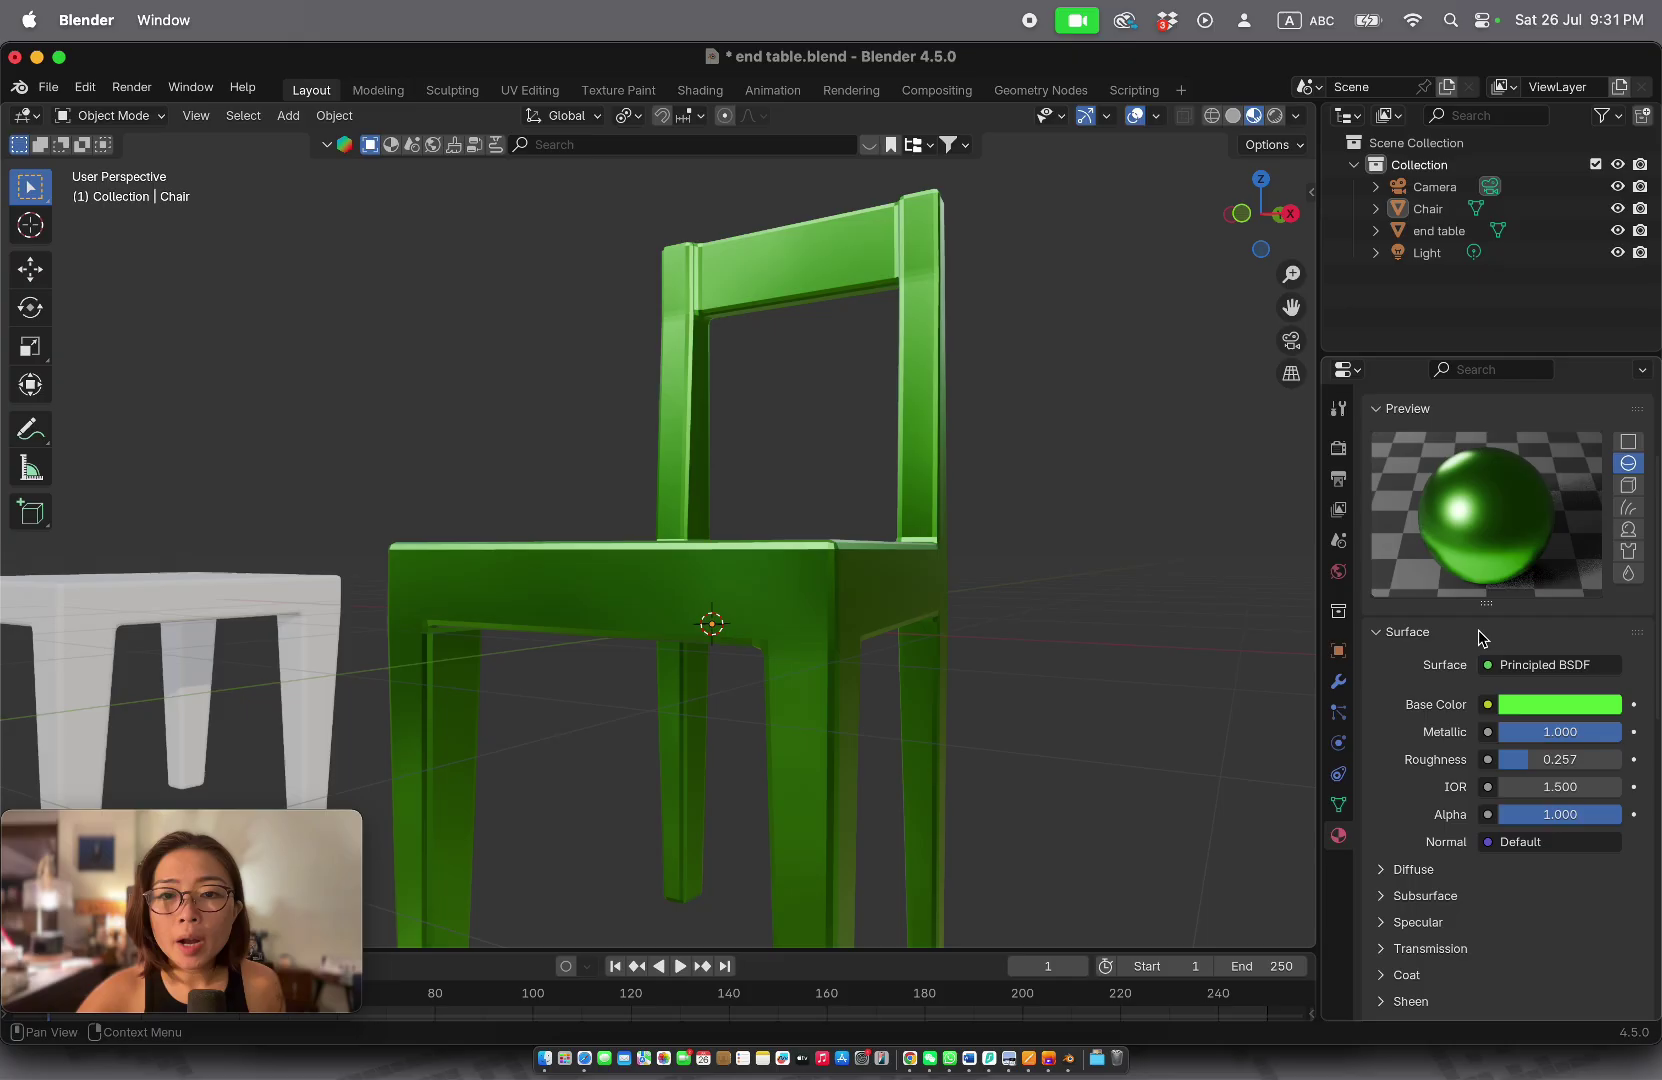
# Step: Rename the chair's material as green
pyautogui.scroll(4, 1480, 635)
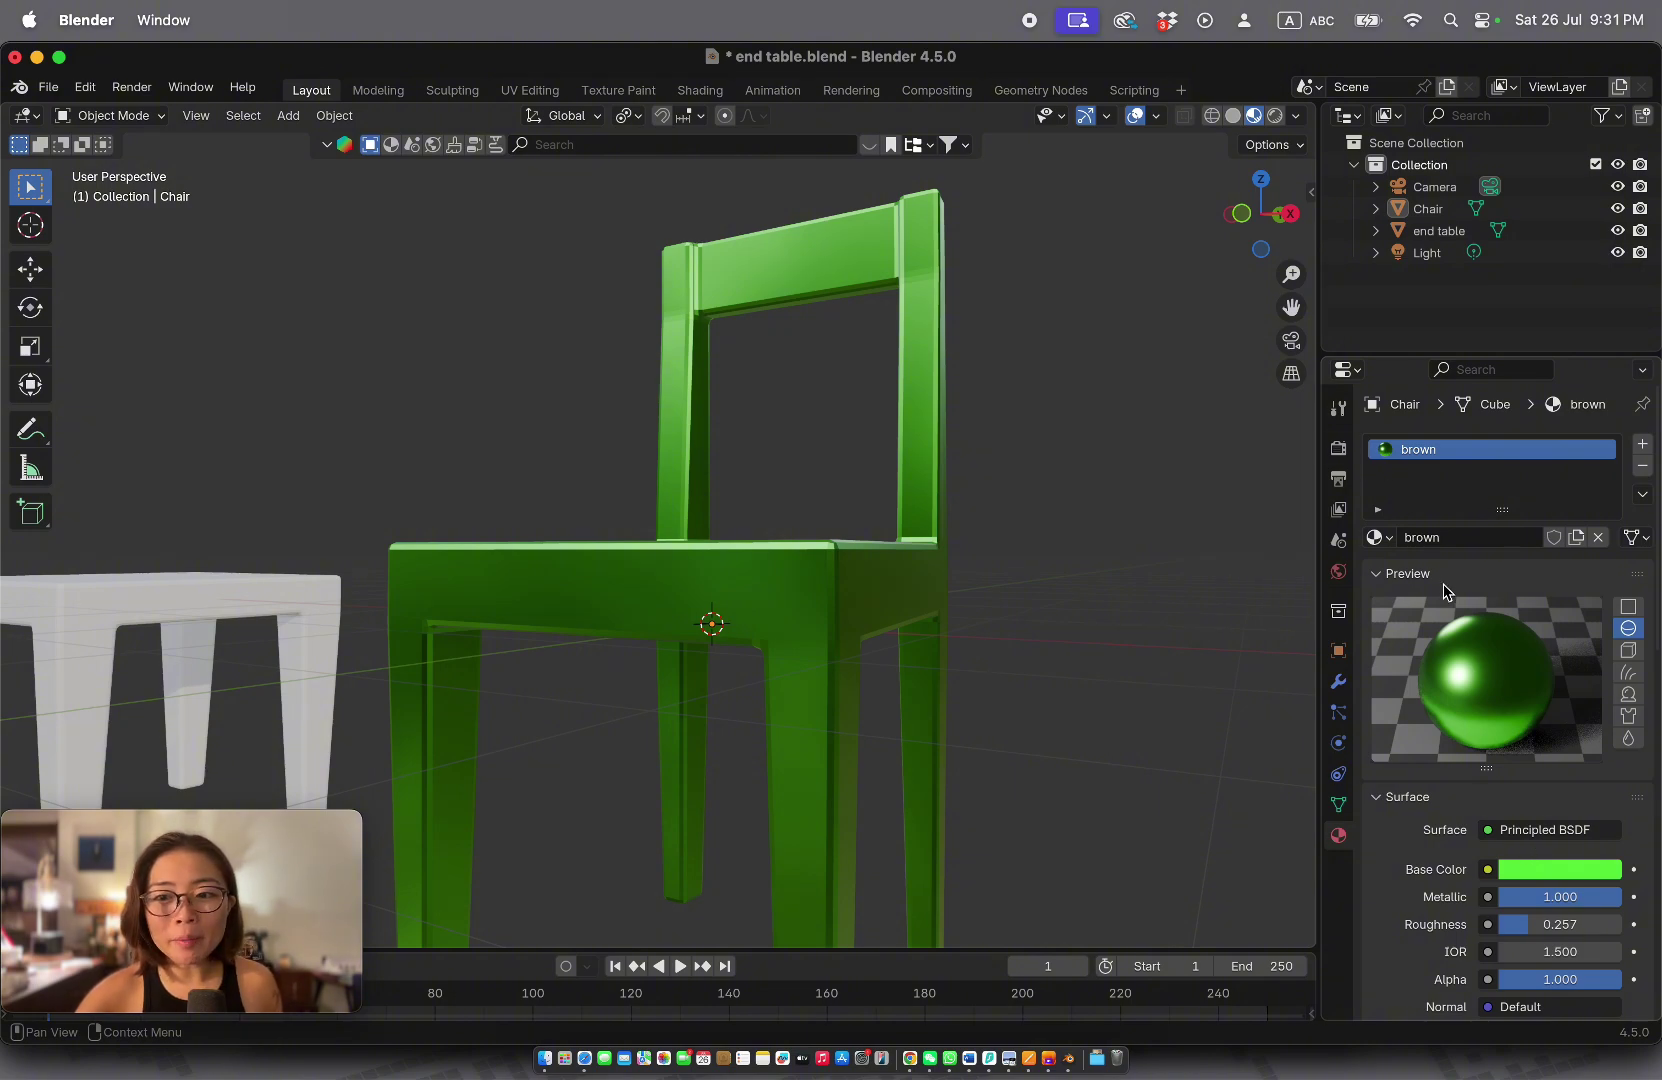
pyautogui.click(1443, 540)
pyautogui.write('green')
pyautogui.press('Return')
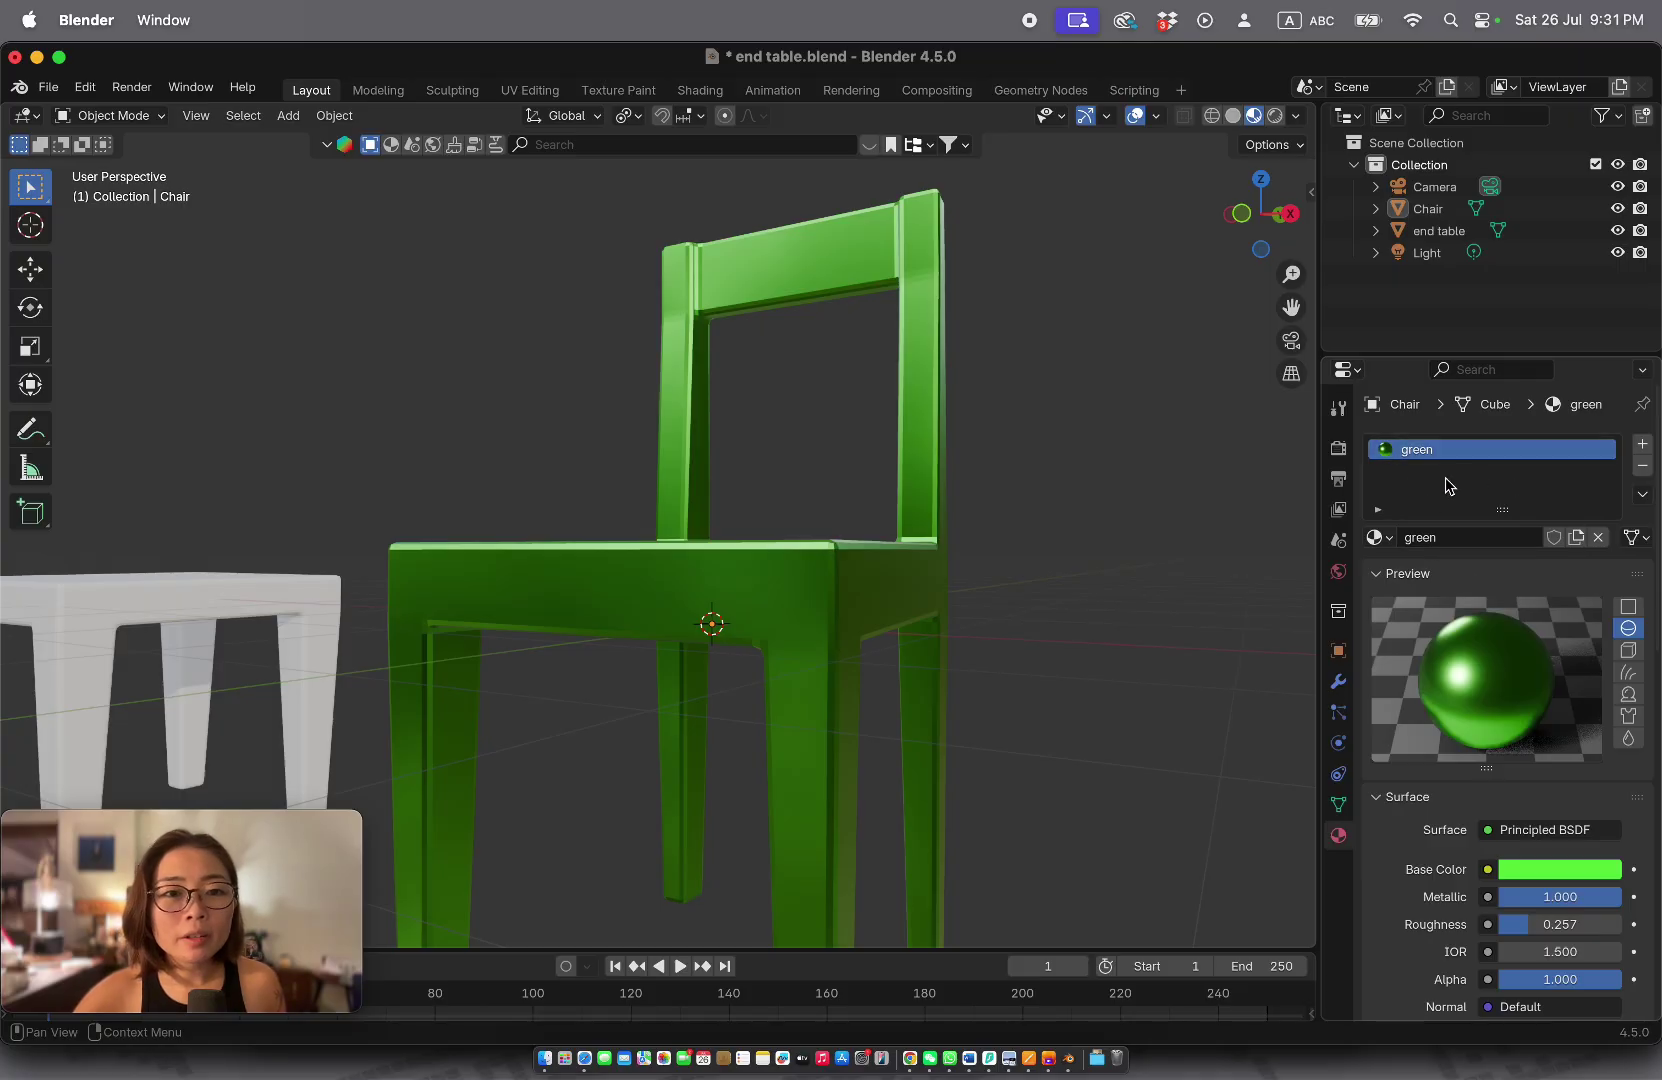
# Step: Rename the chair's green material as matte metal green
pyautogui.click(1435, 538)
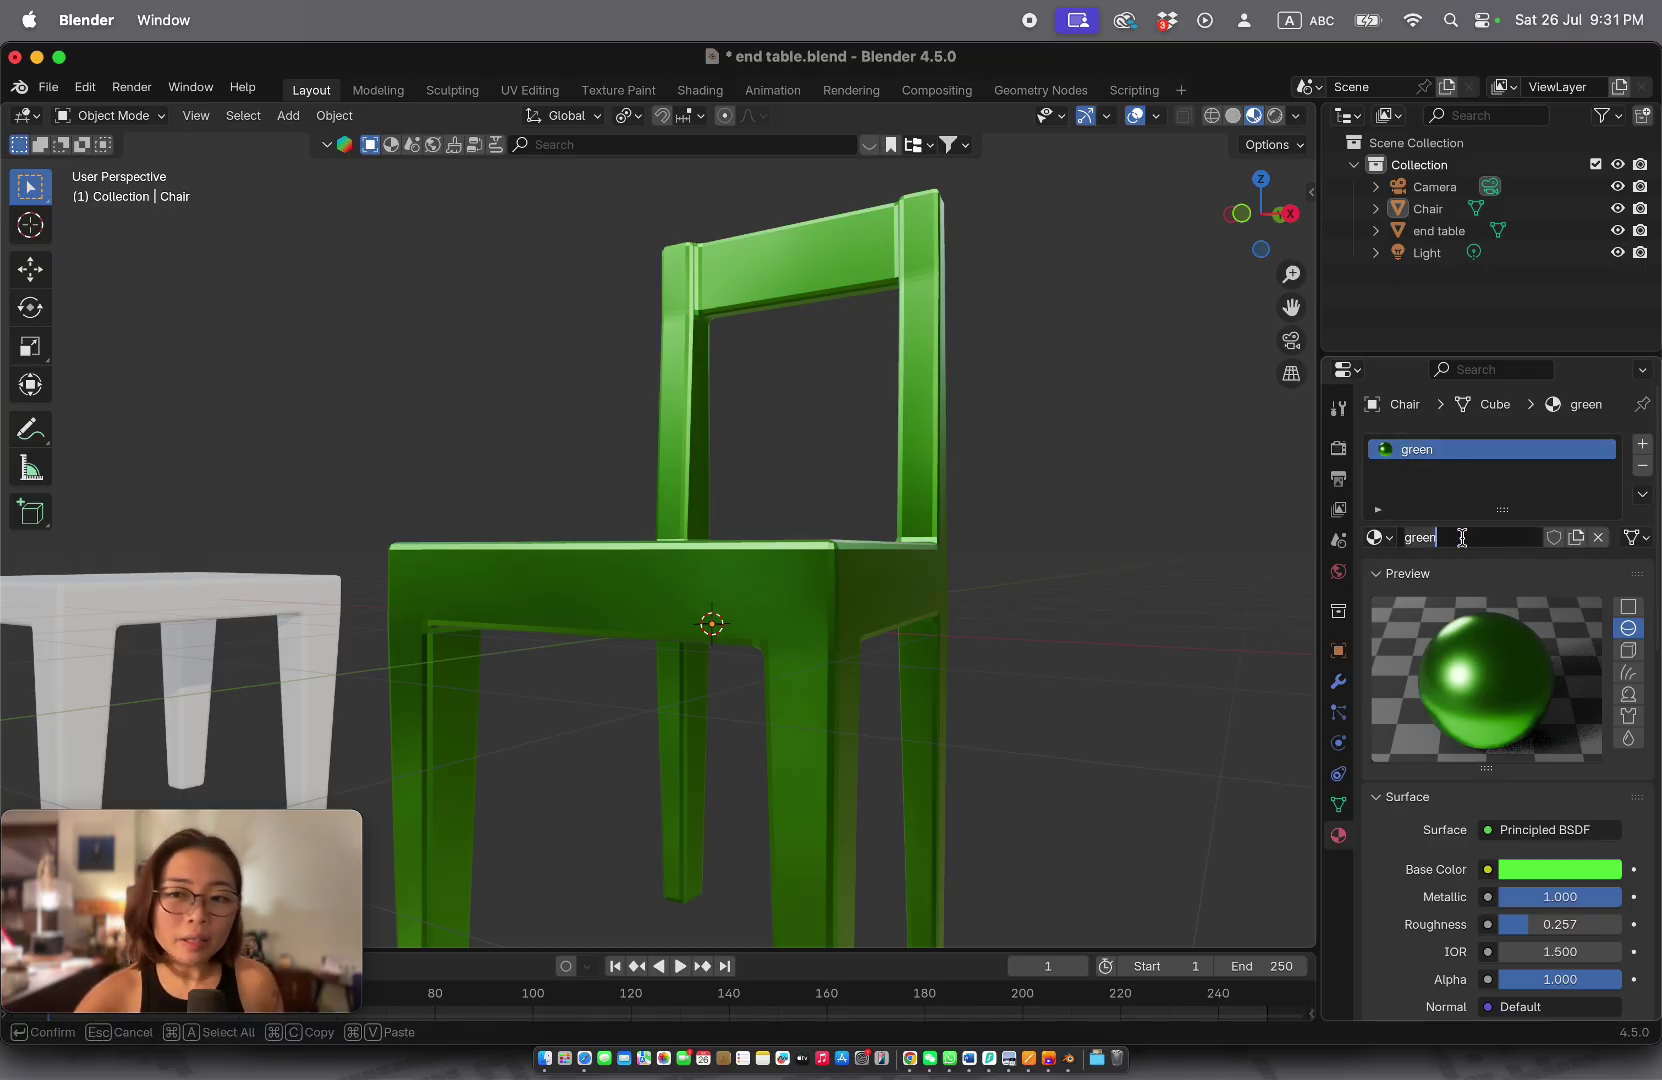
pyautogui.press('Home')
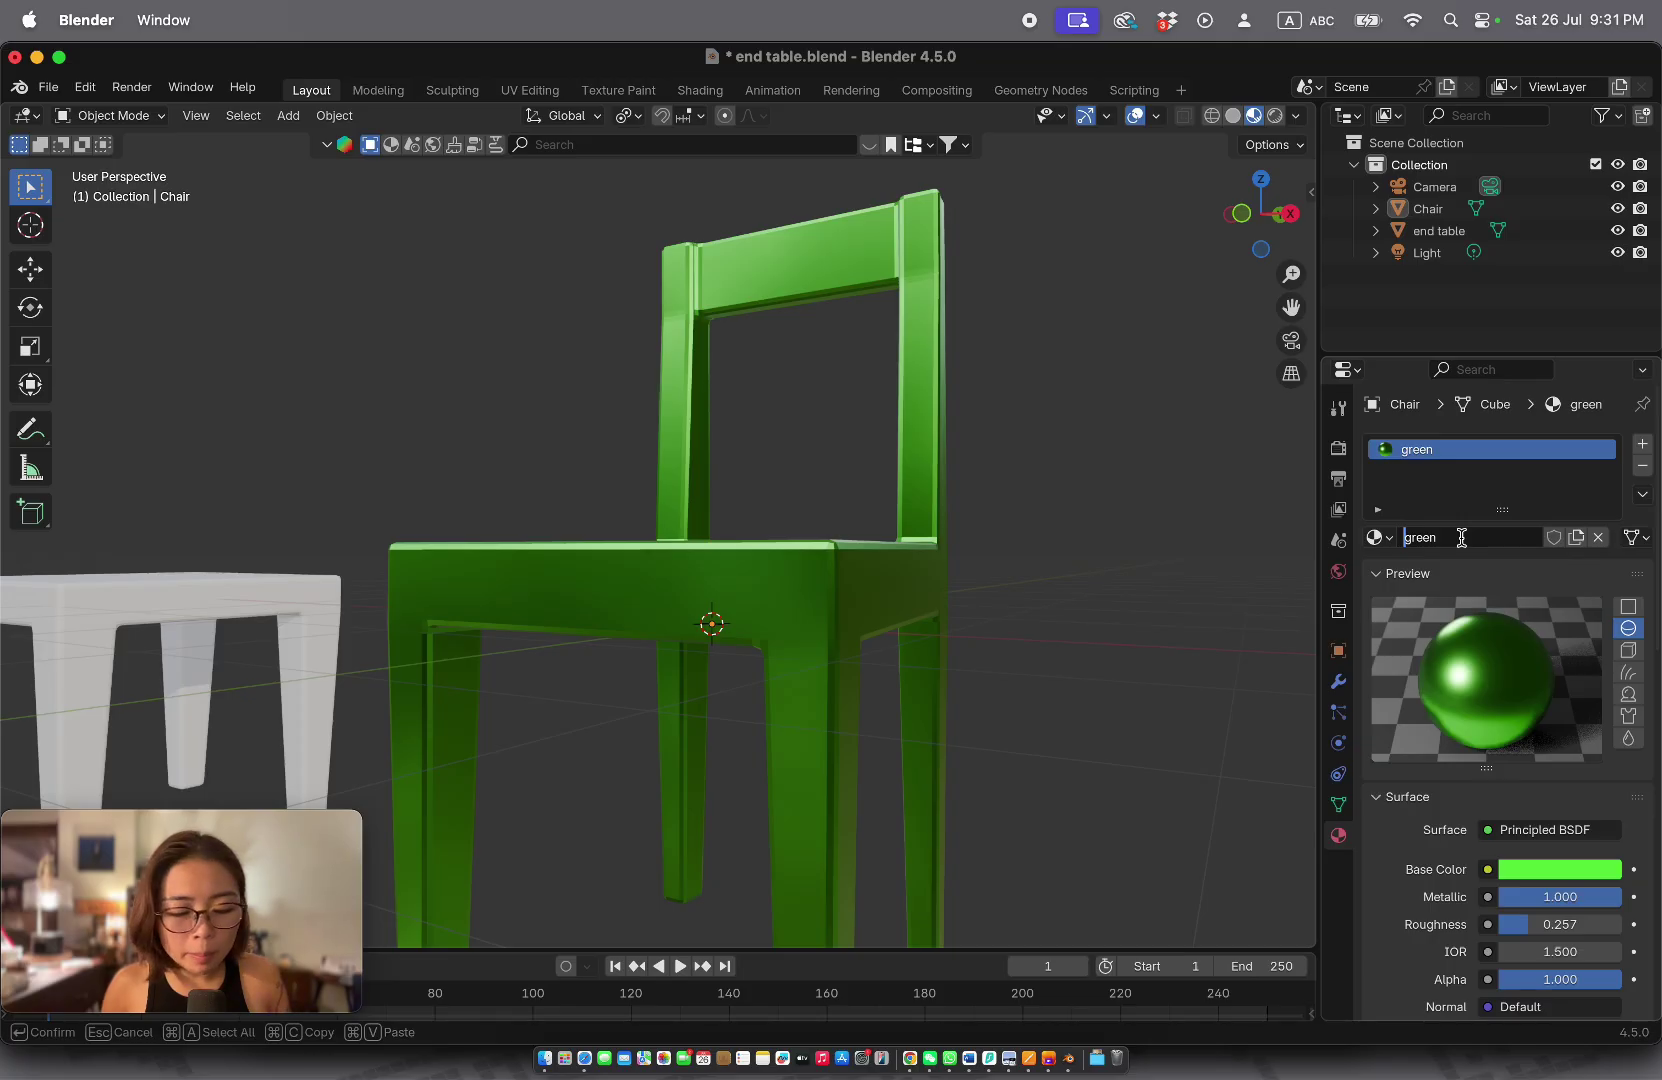
pyautogui.write('matte met')
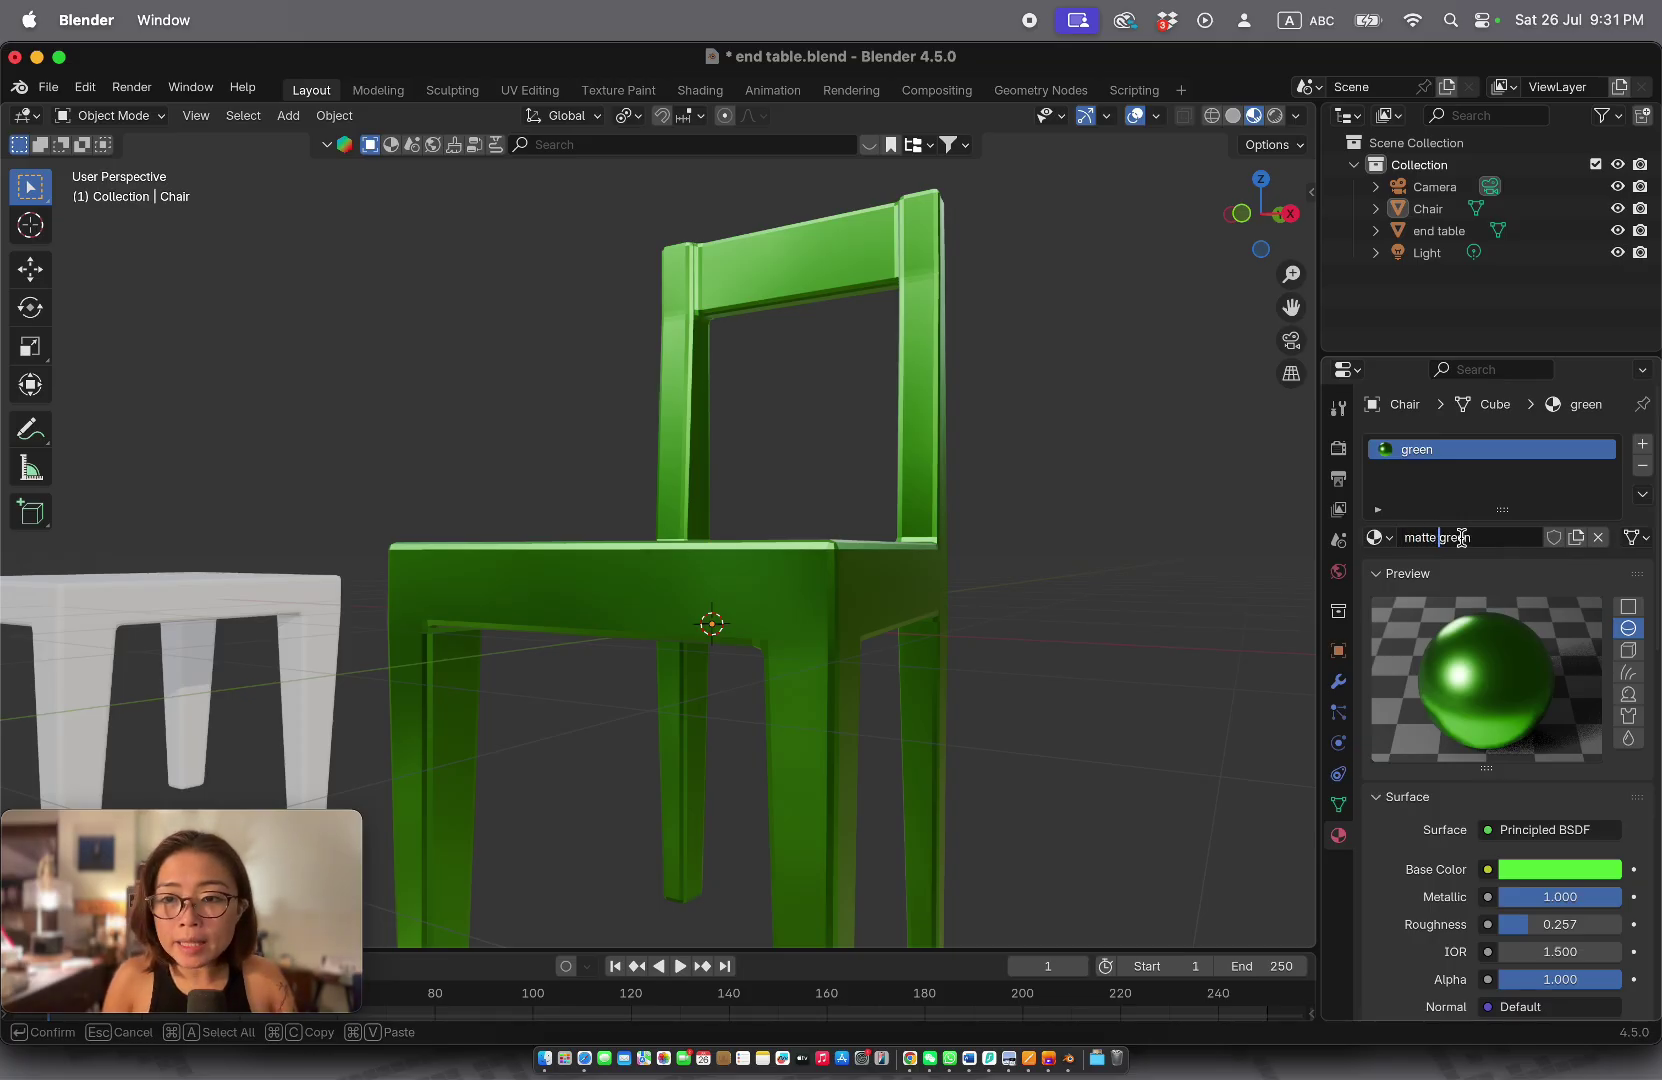
pyautogui.write('al')
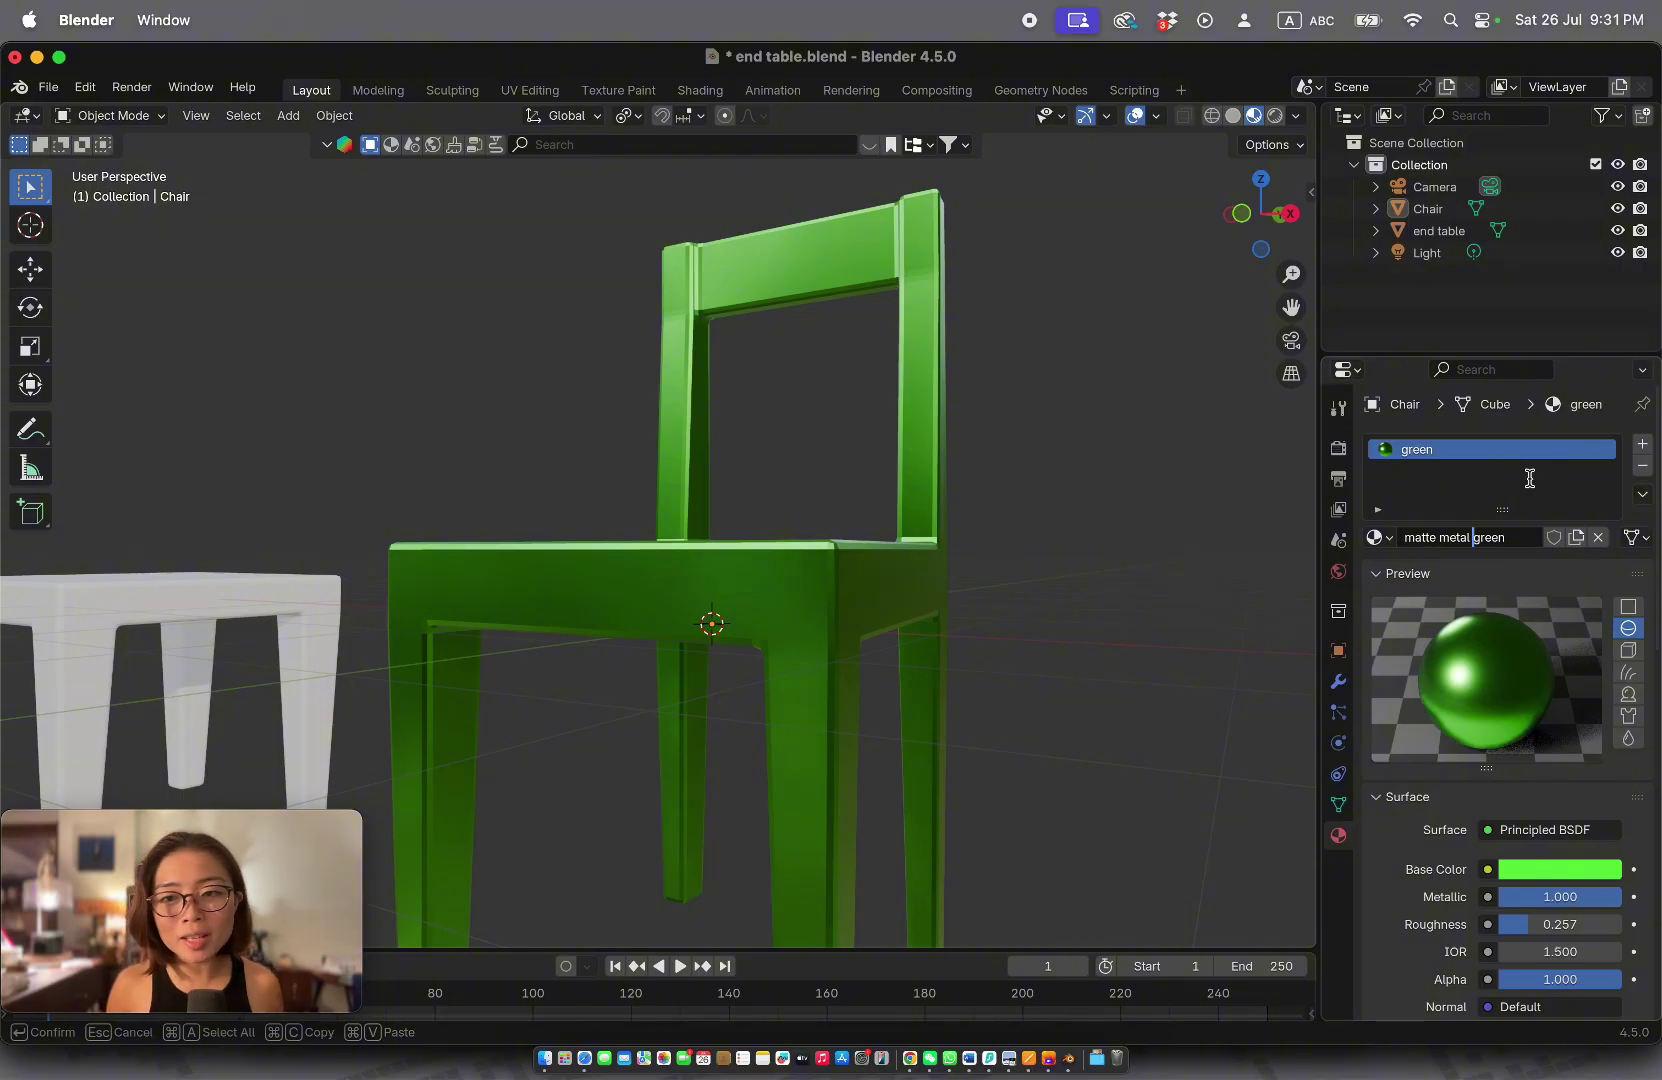
pyautogui.press('Return')
# Step: Try the plain white Material on the chair and switch the chair back to matte metal green
pyautogui.click(1384, 539)
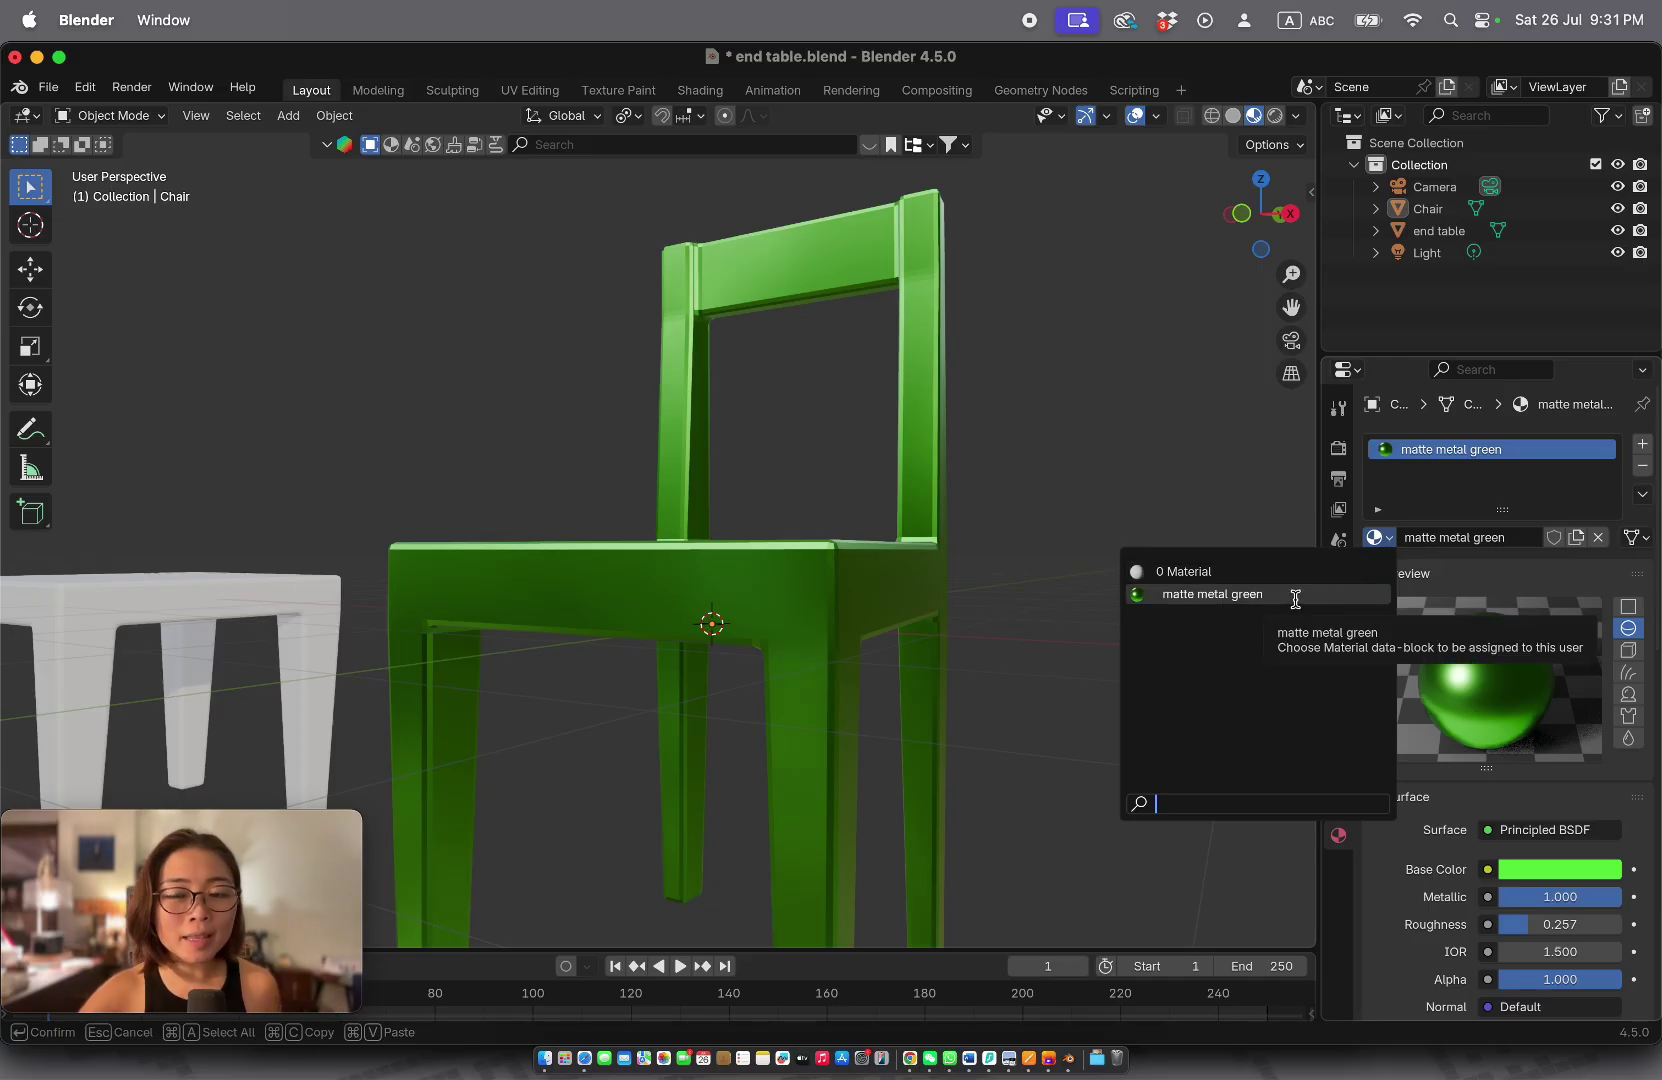
pyautogui.click(1210, 569)
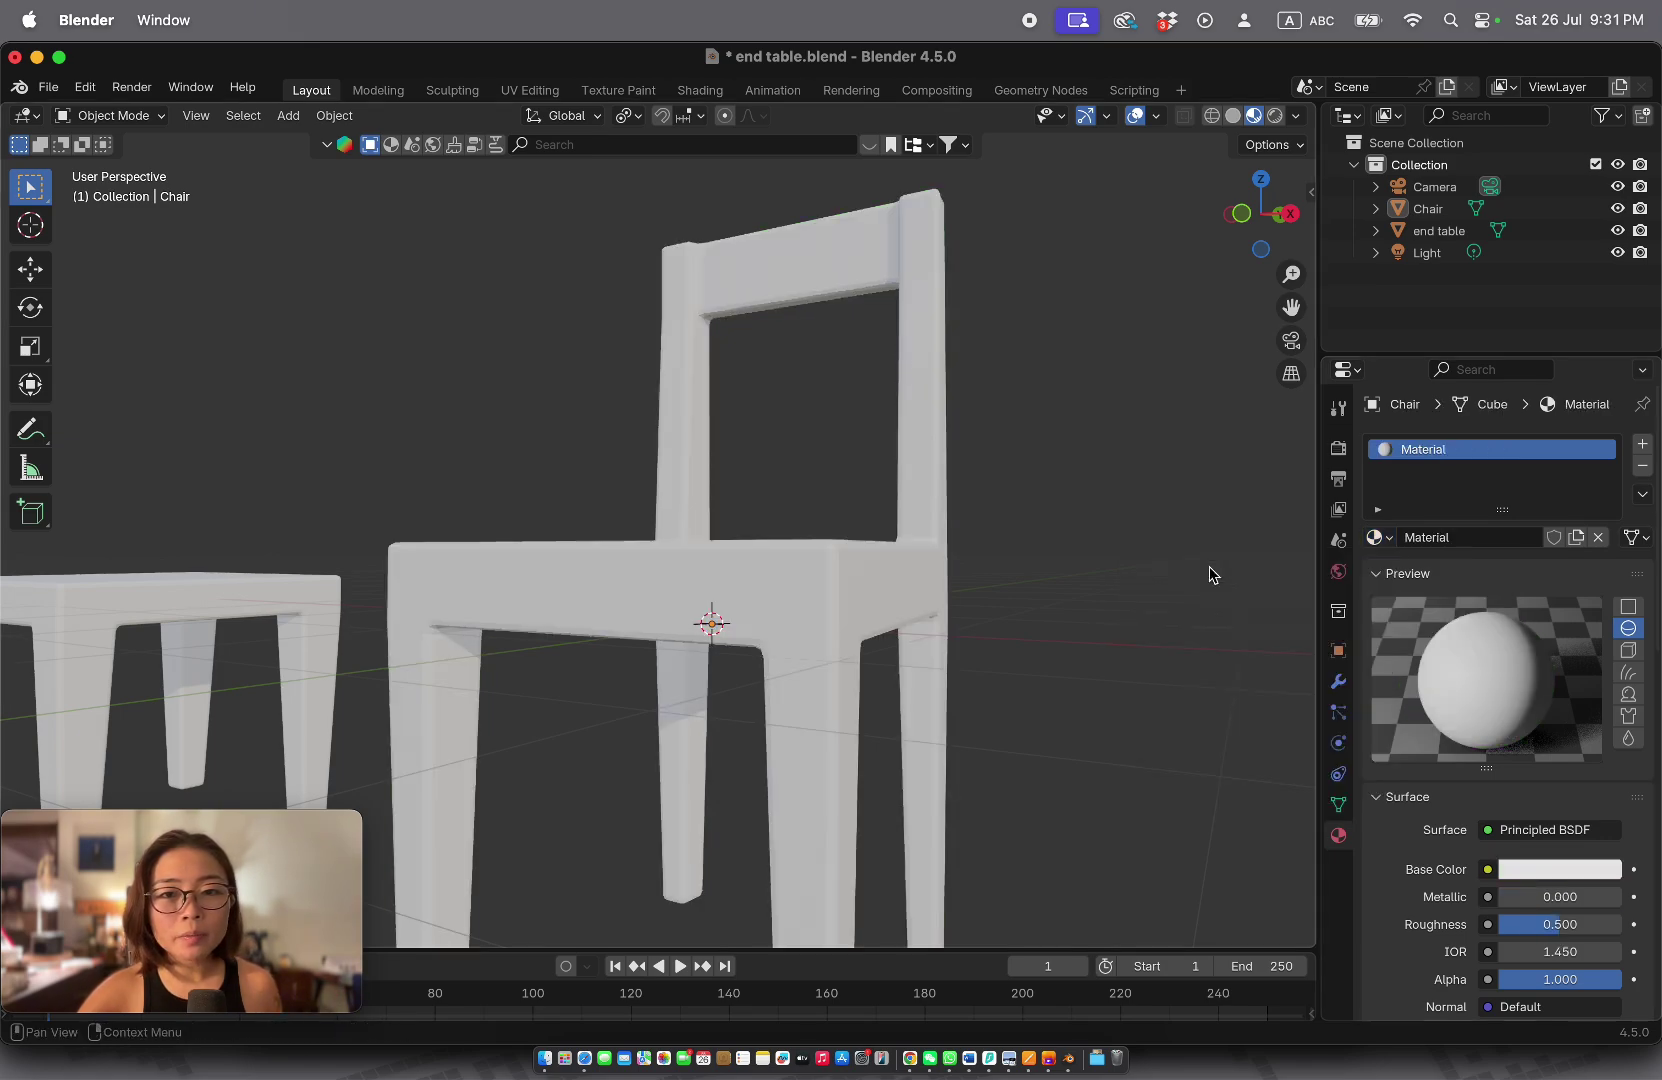
pyautogui.click(1377, 537)
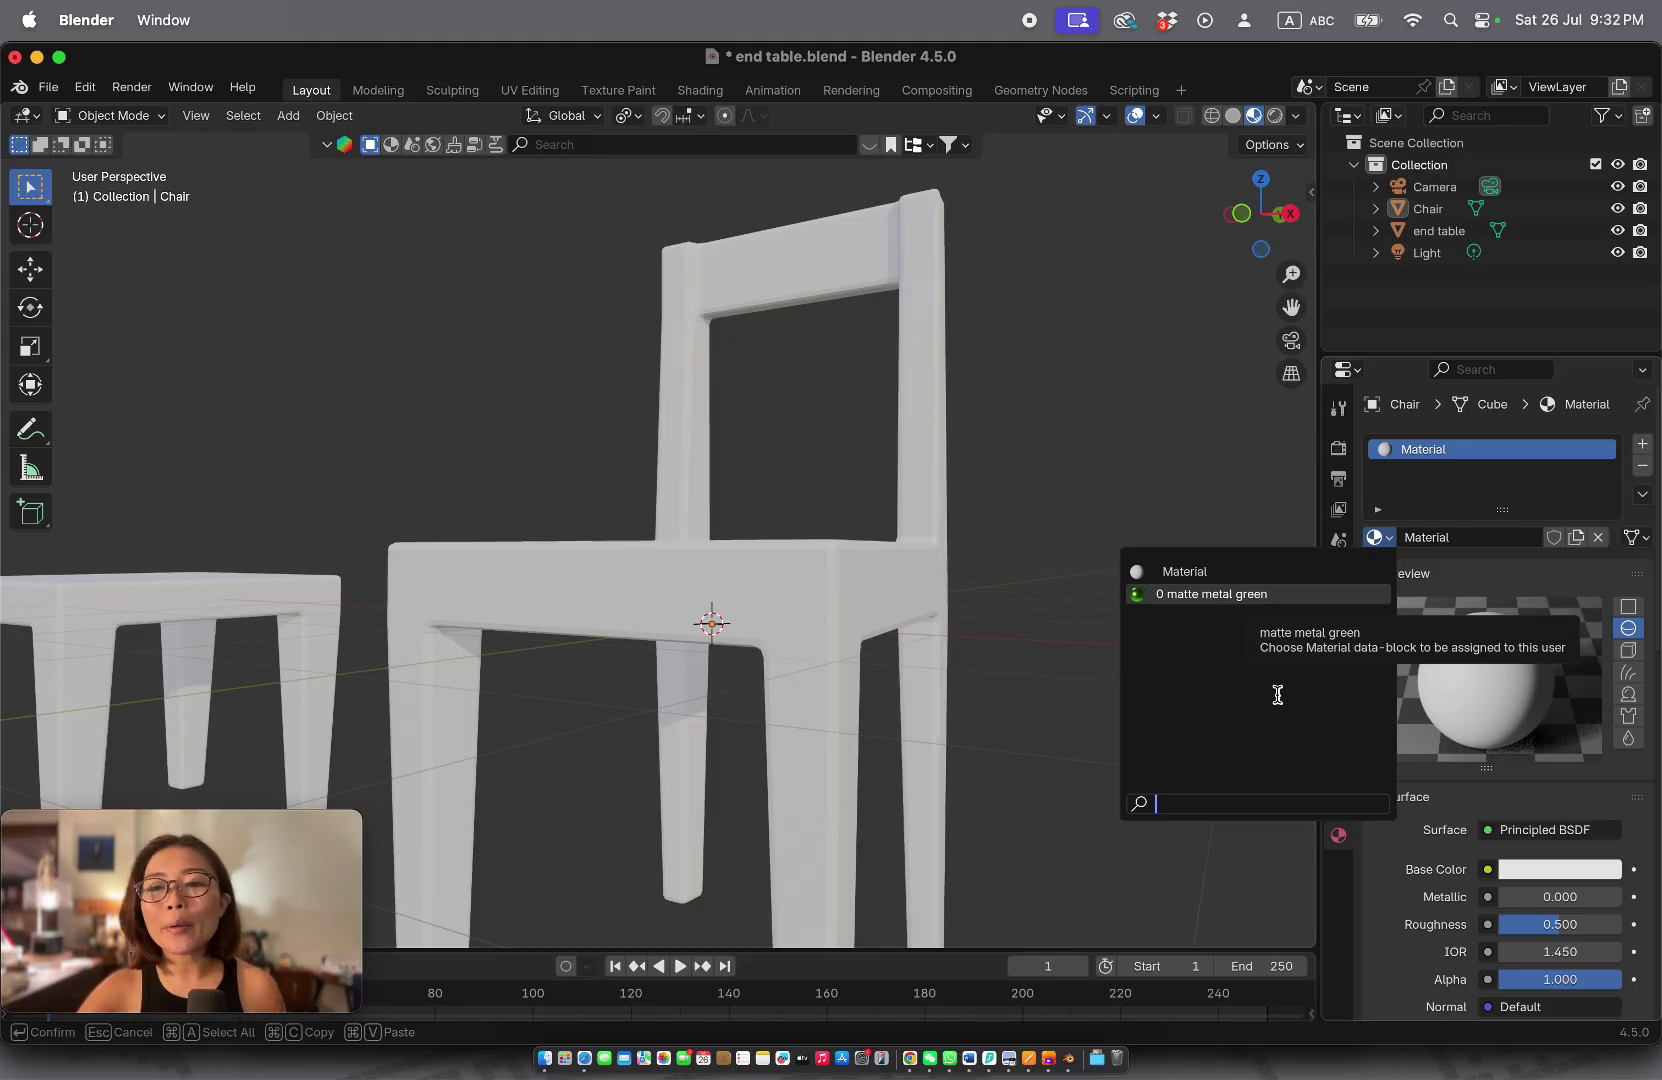
pyautogui.click(1176, 571)
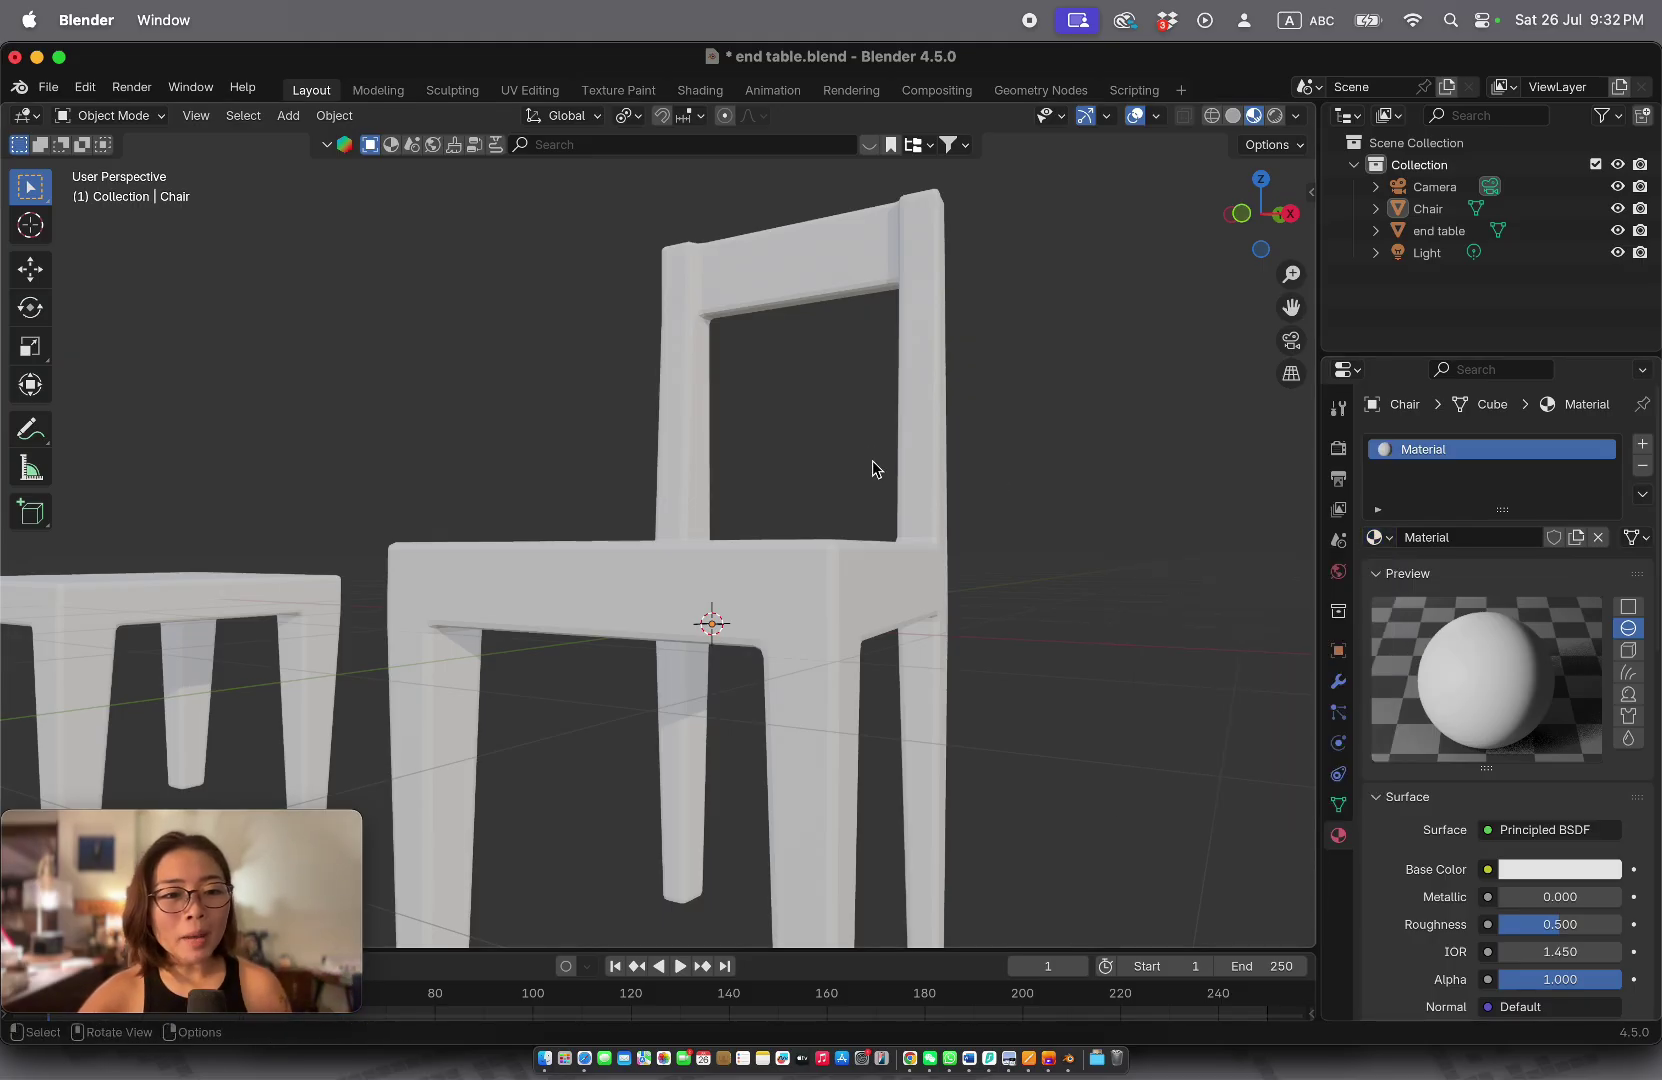
pyautogui.click(1372, 537)
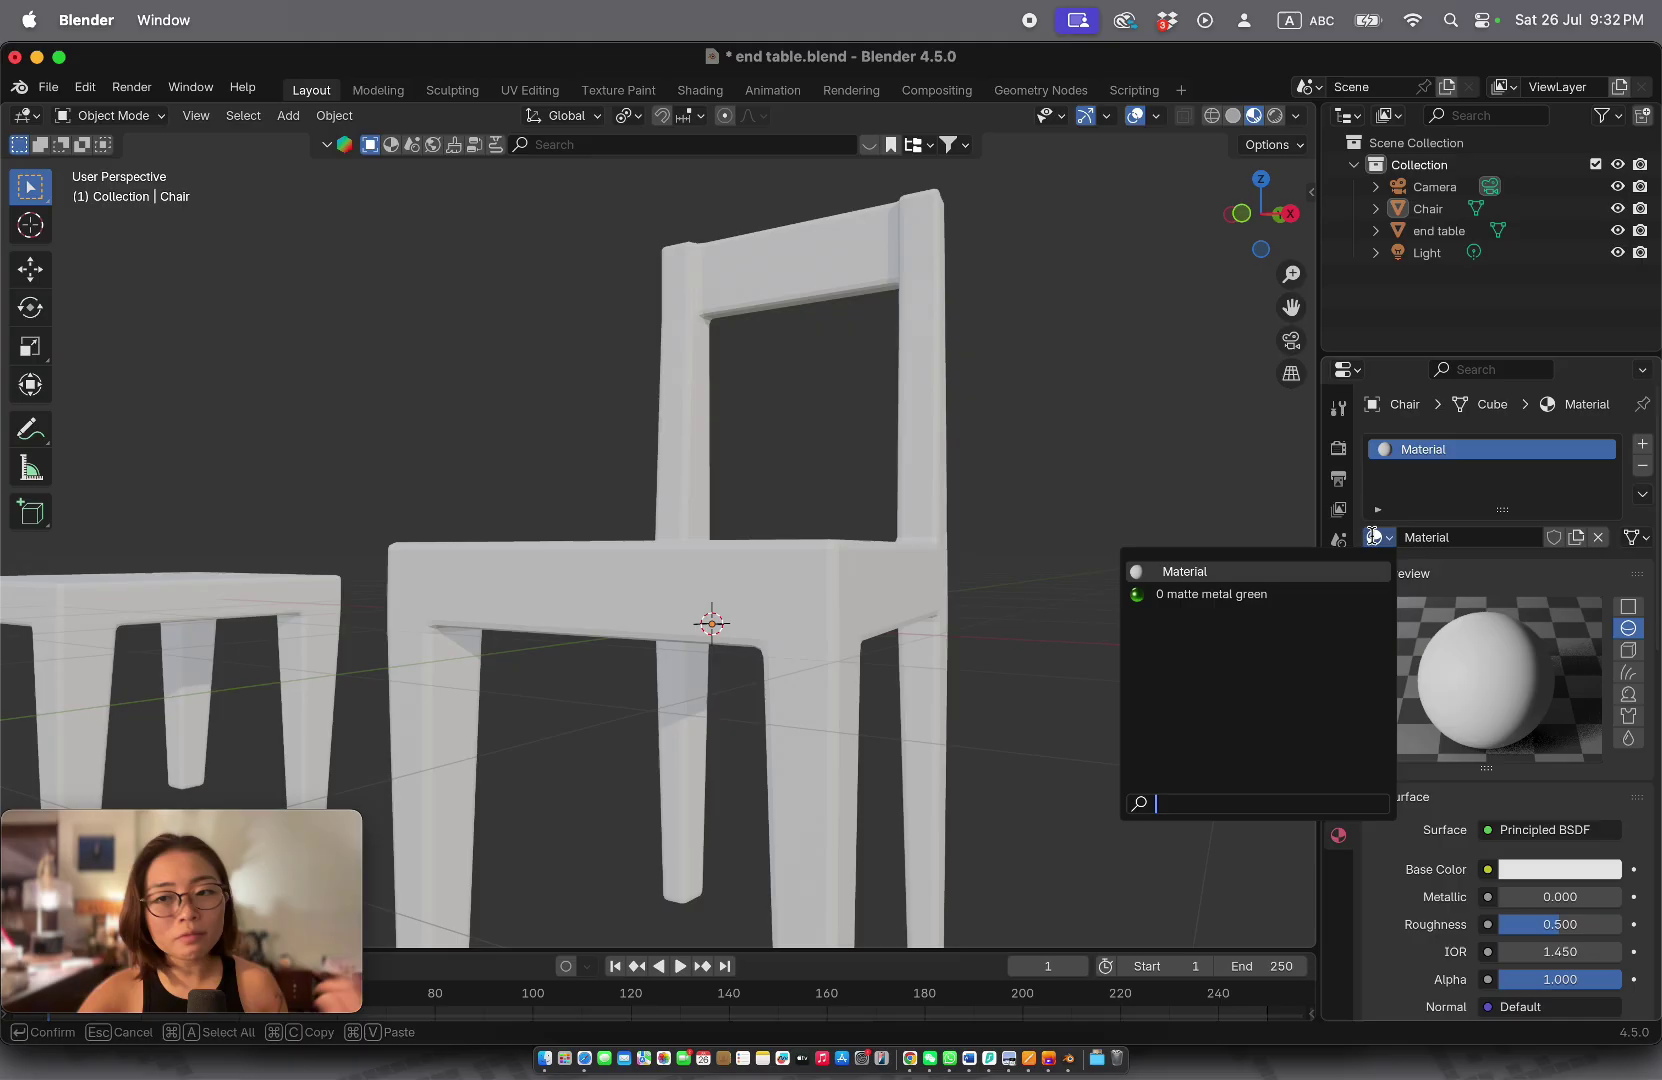
pyautogui.click(1313, 600)
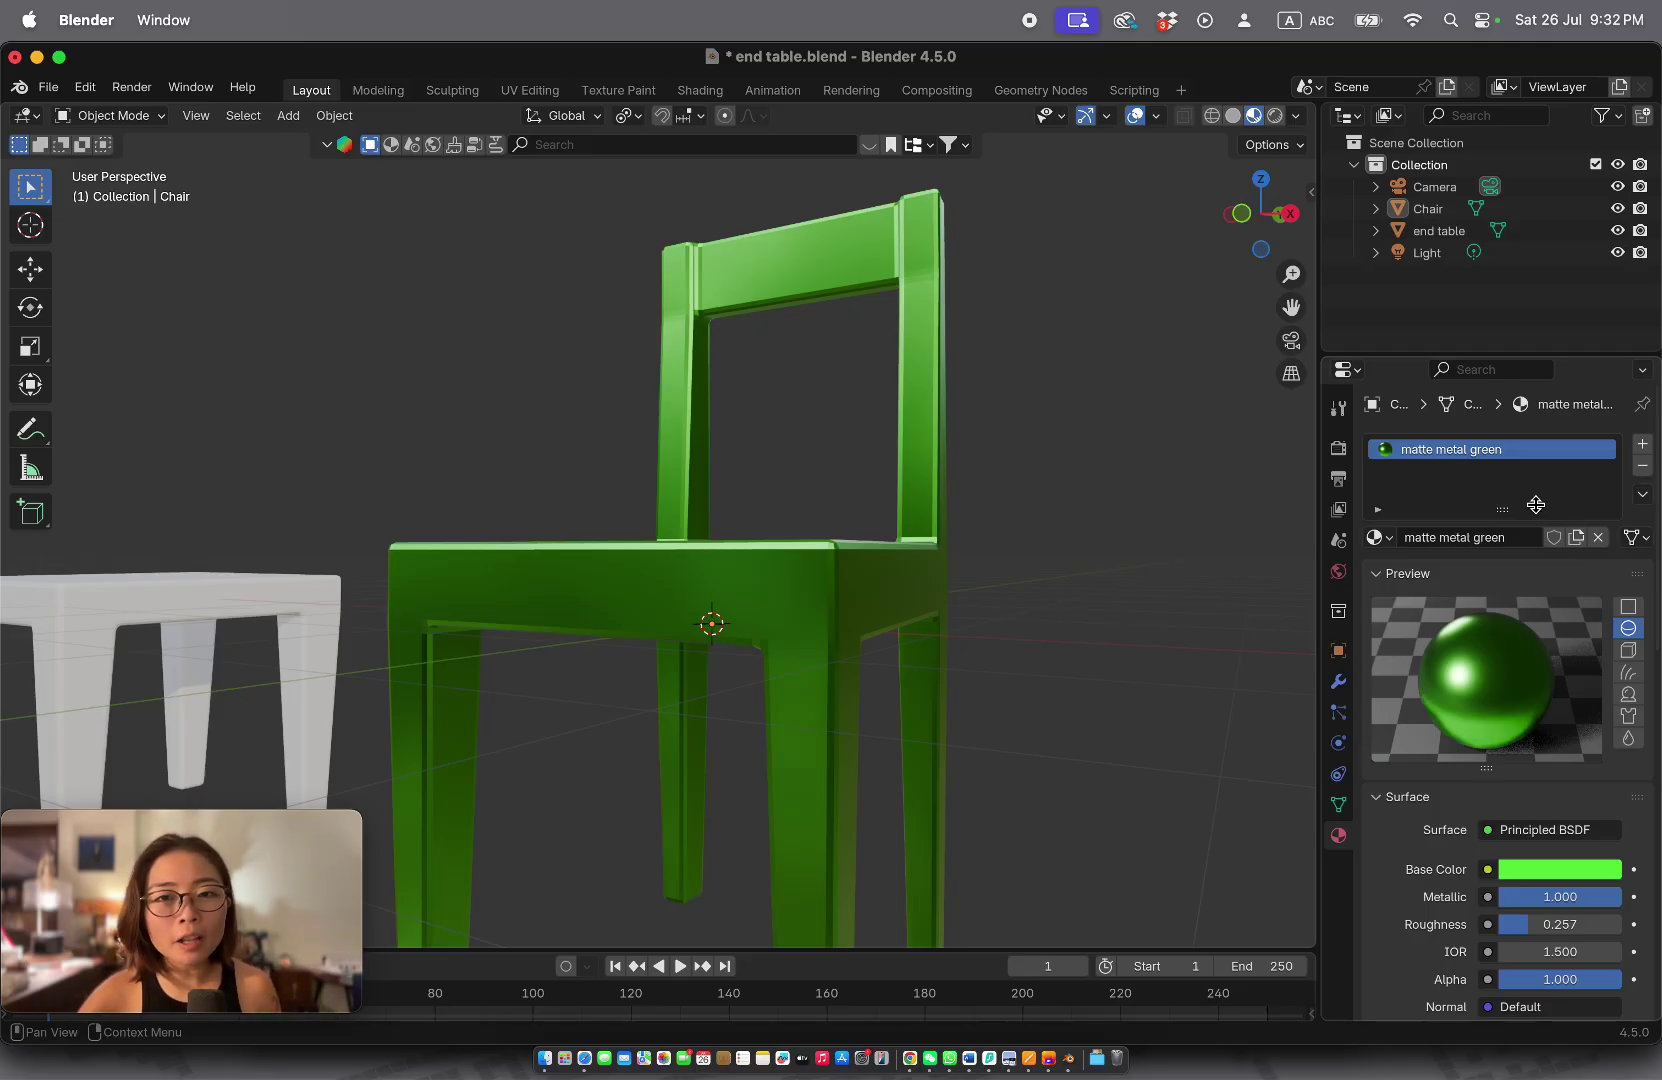
# Step: Select the end table, frame it in the viewport, and inspect it from several sides and from above
pyautogui.click(1379, 537)
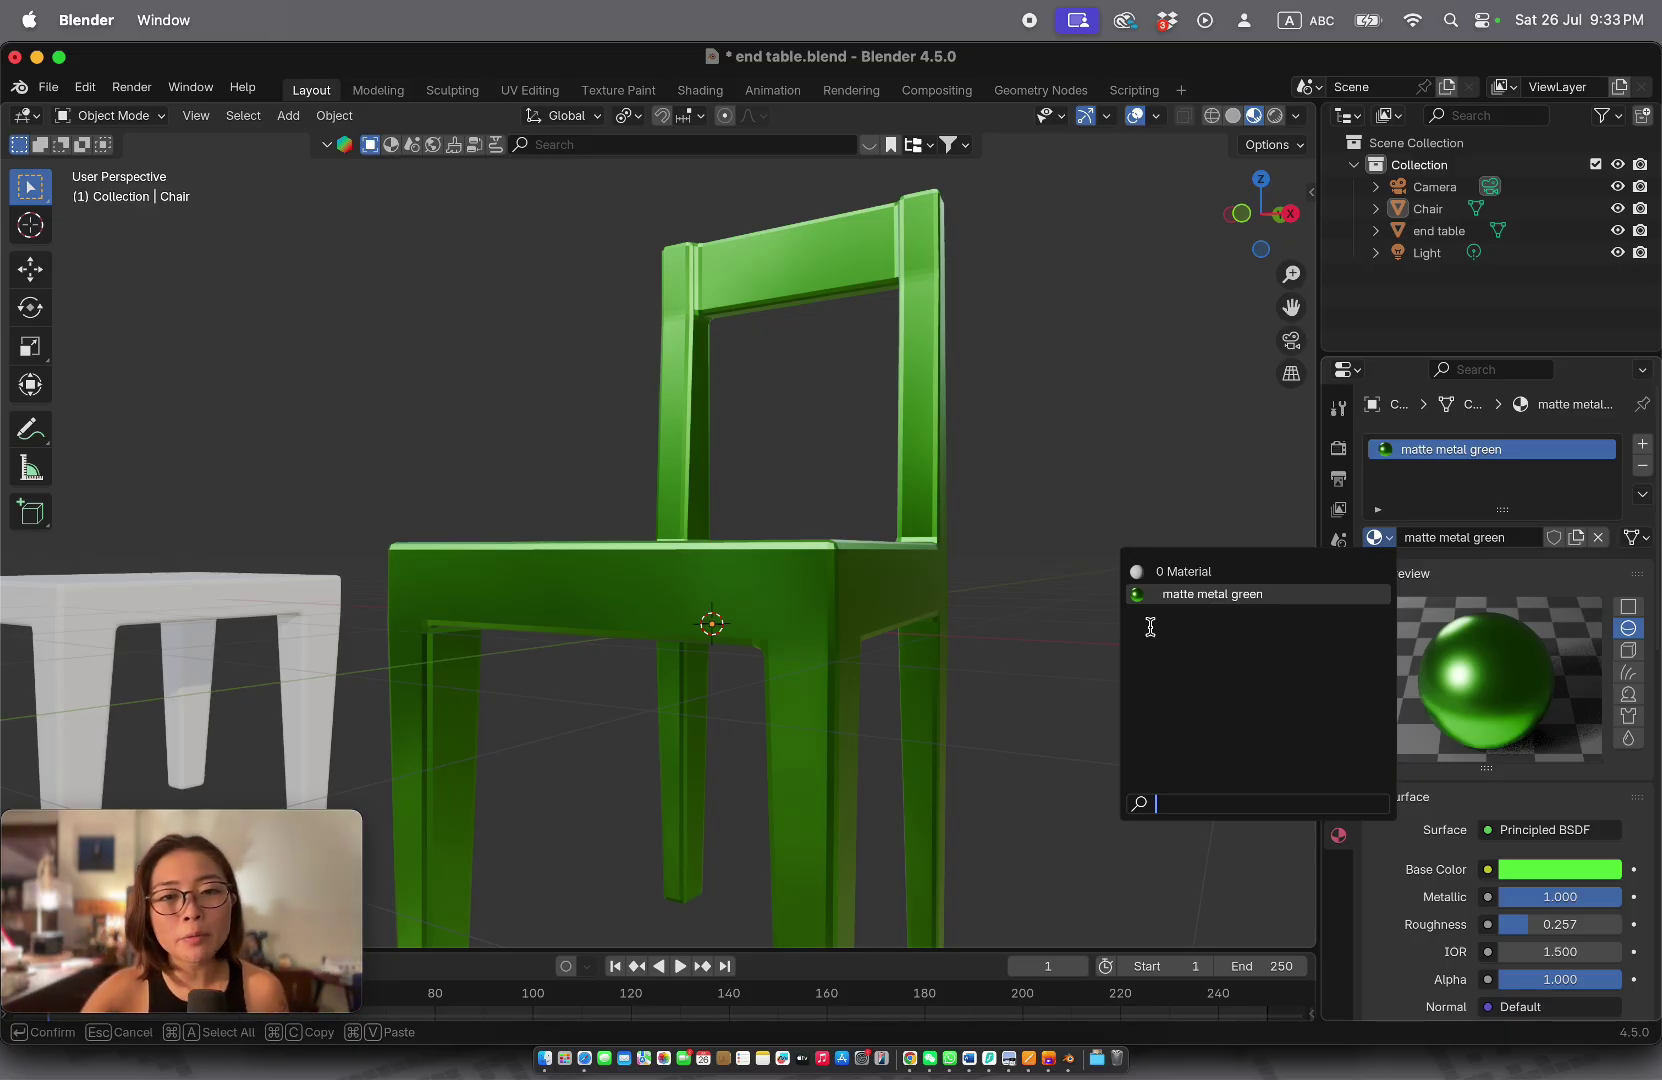
pyautogui.click(248, 595)
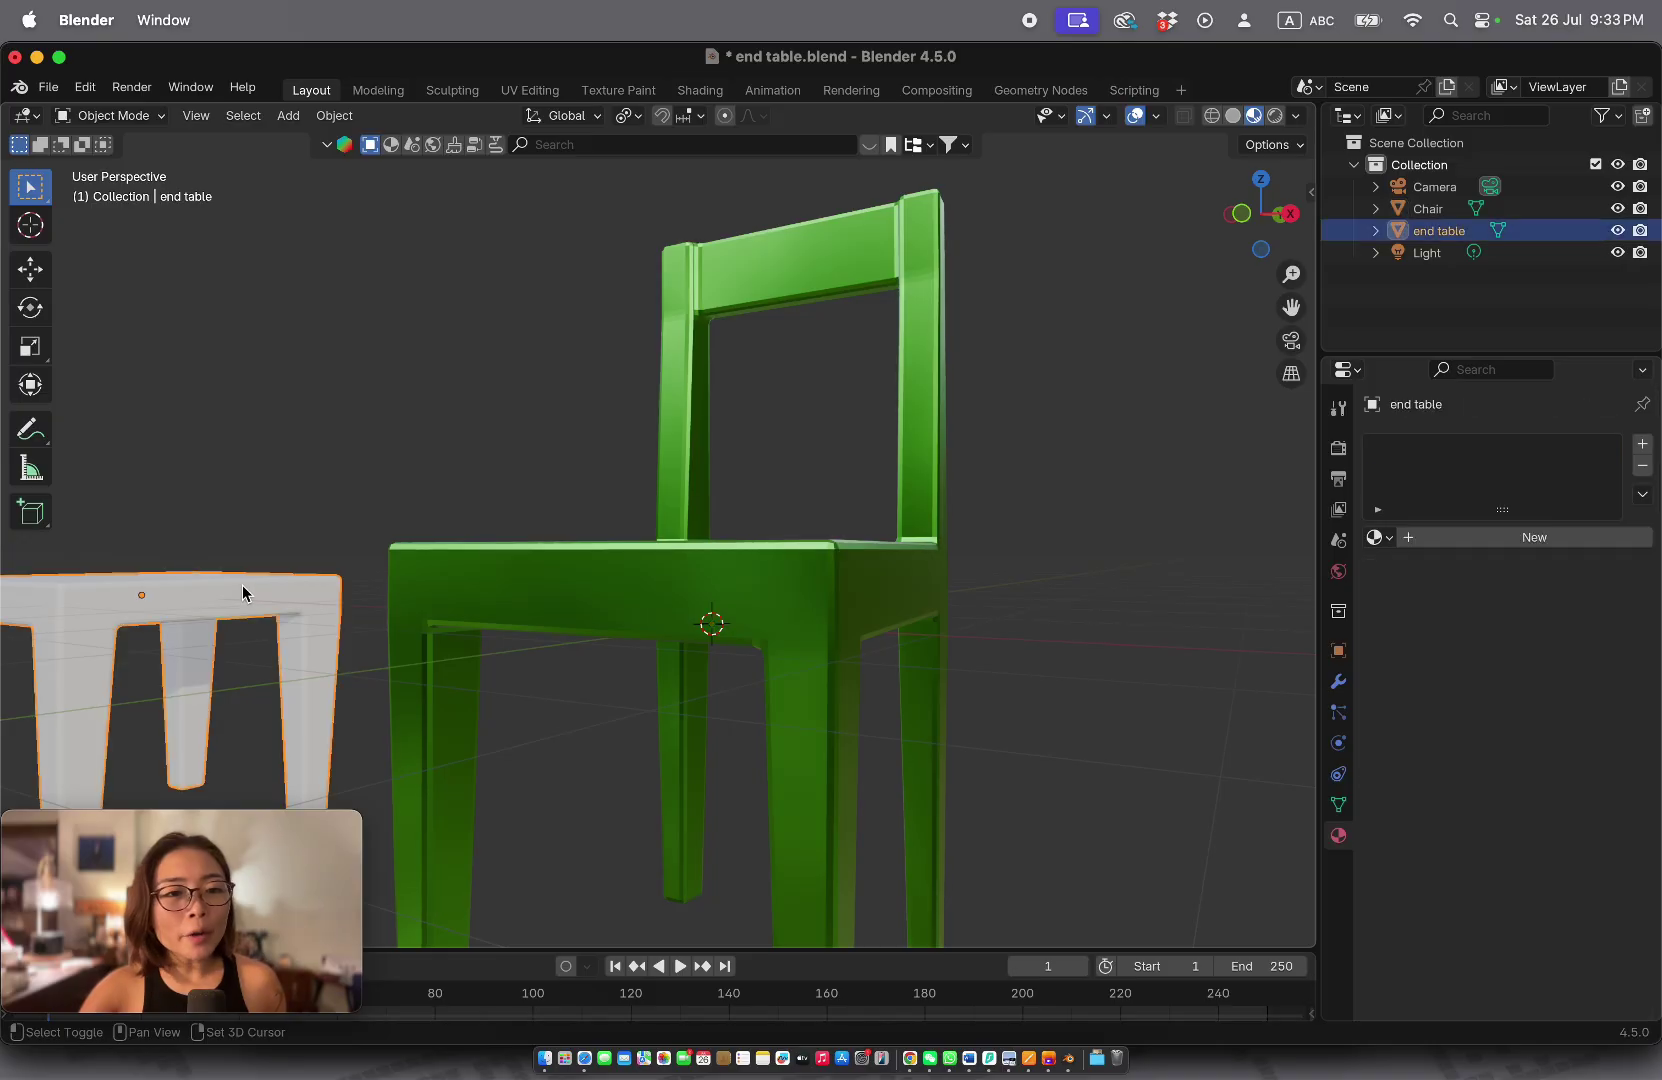
pyautogui.click(192, 115)
pyautogui.click(240, 258)
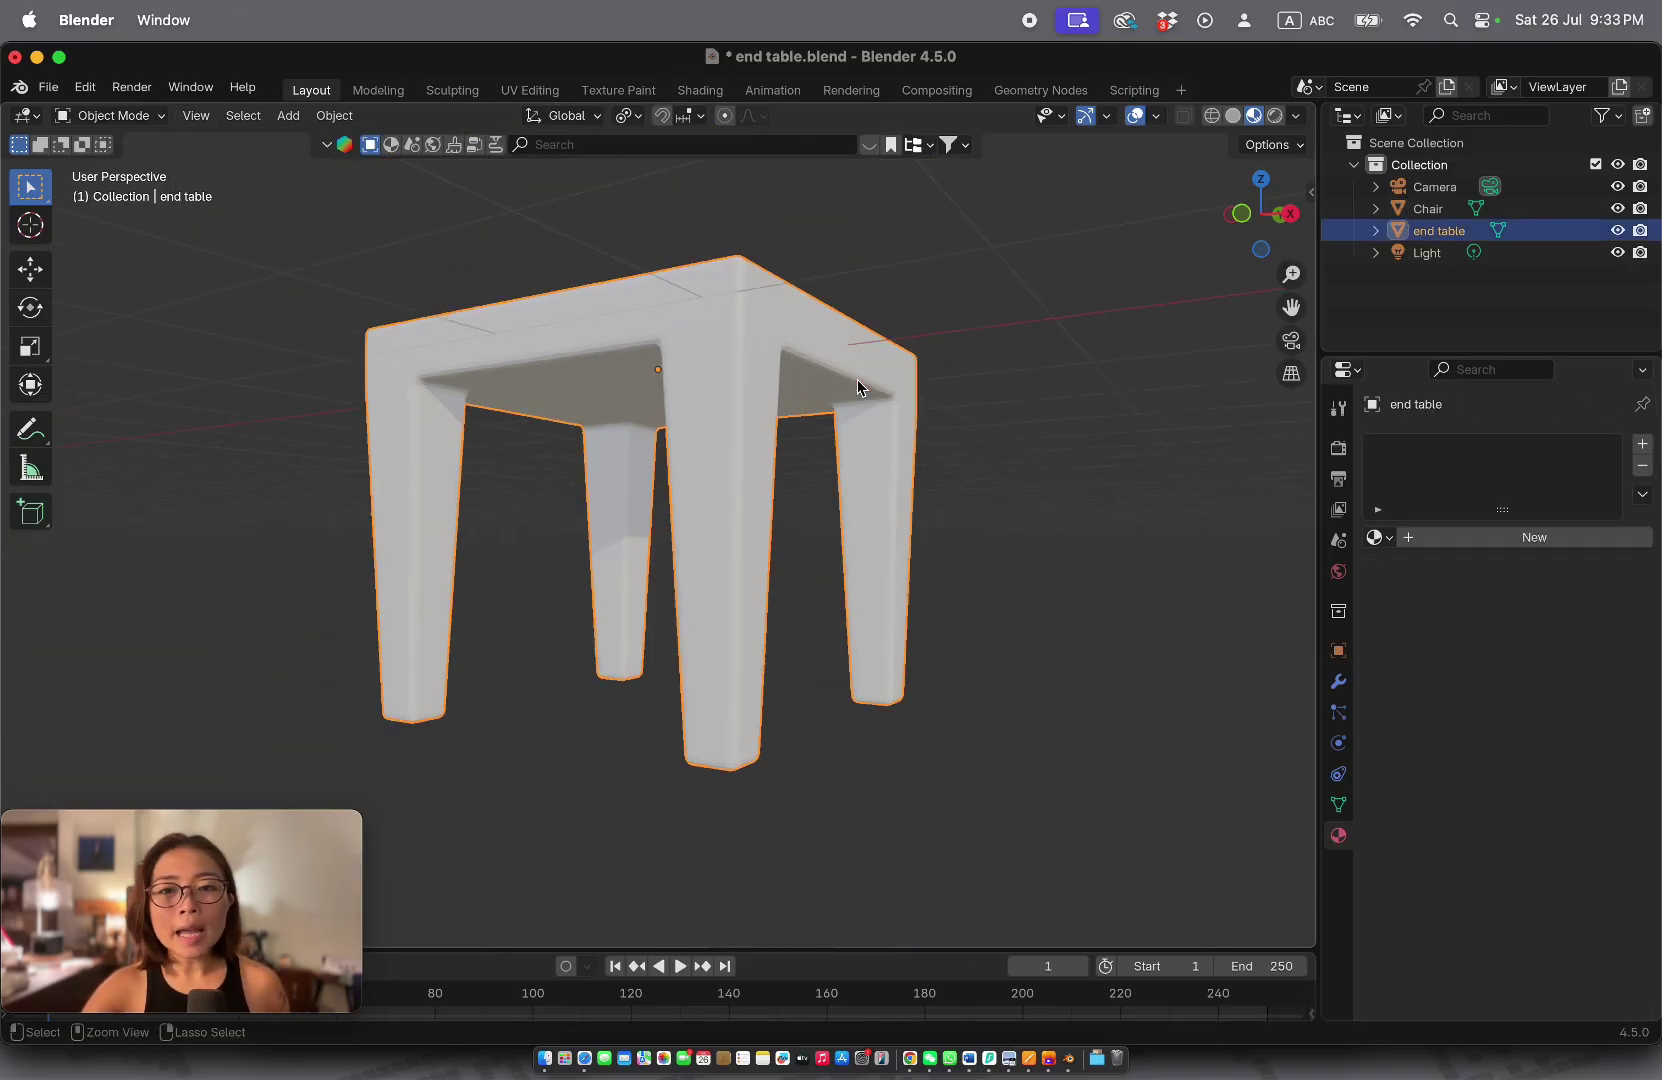
pyautogui.scroll(6, 857, 382)
pyautogui.scroll(-6, 857, 382)
pyautogui.hscroll(-4, 857, 382)
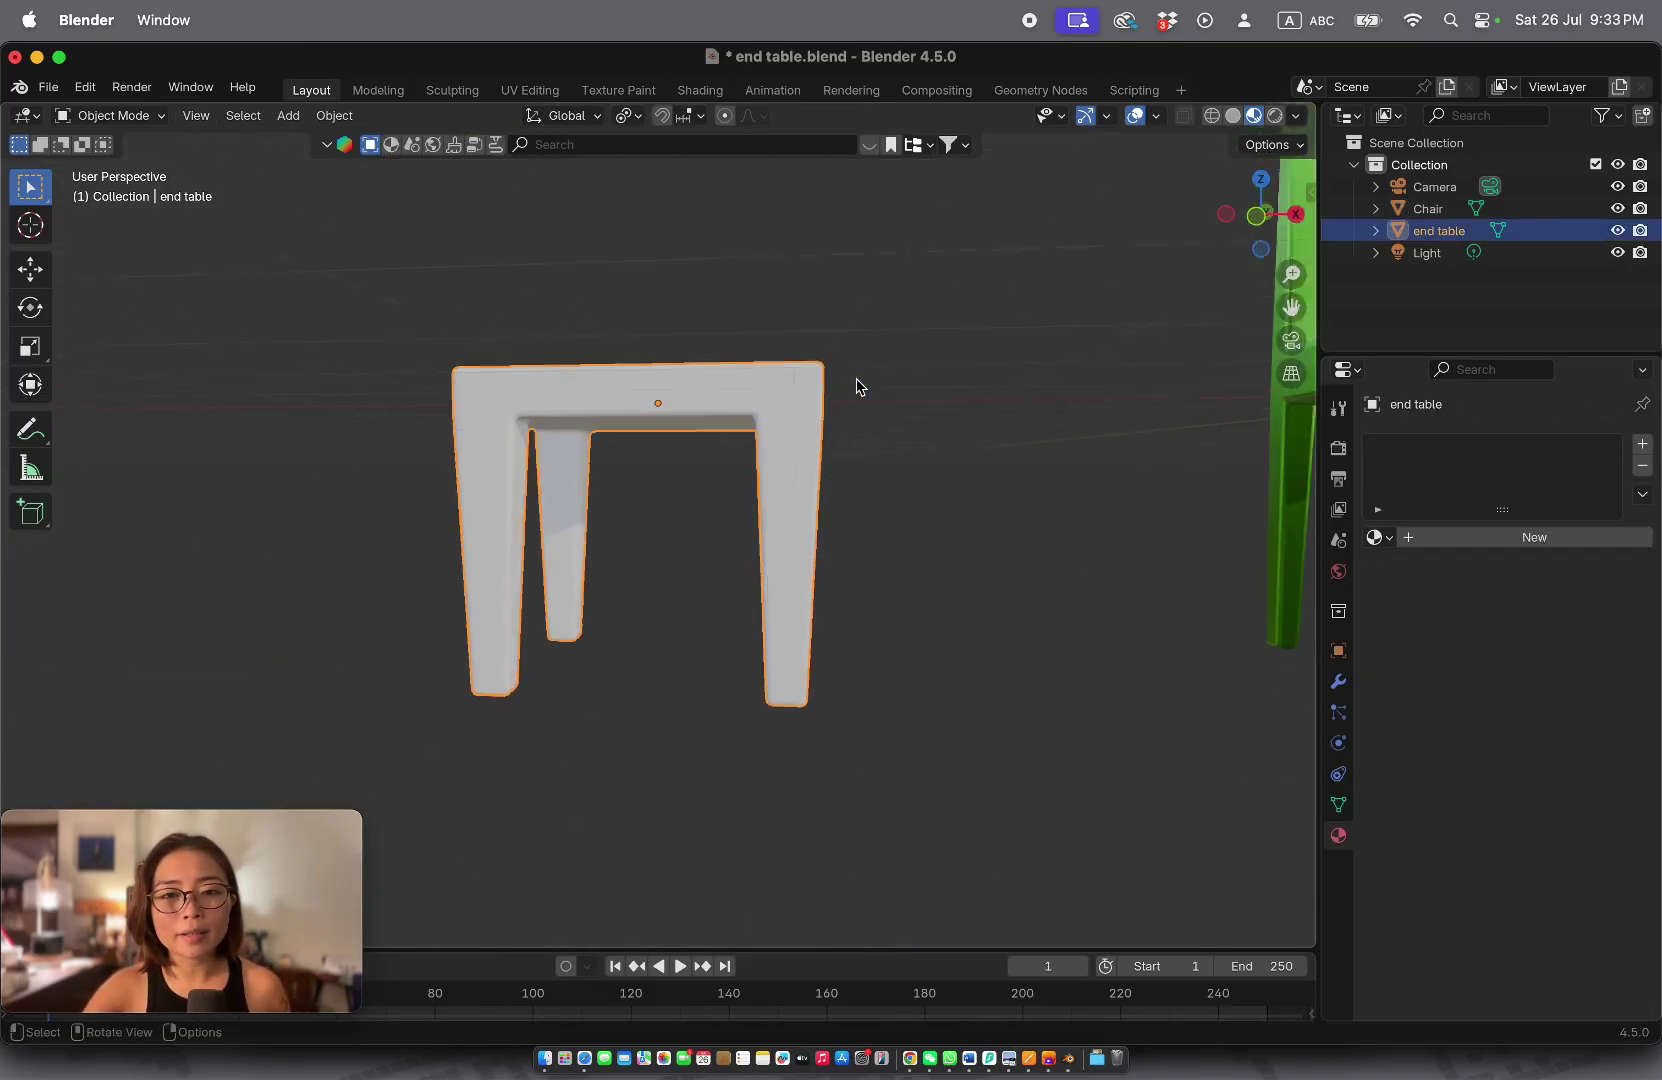
pyautogui.hscroll(5, 857, 382)
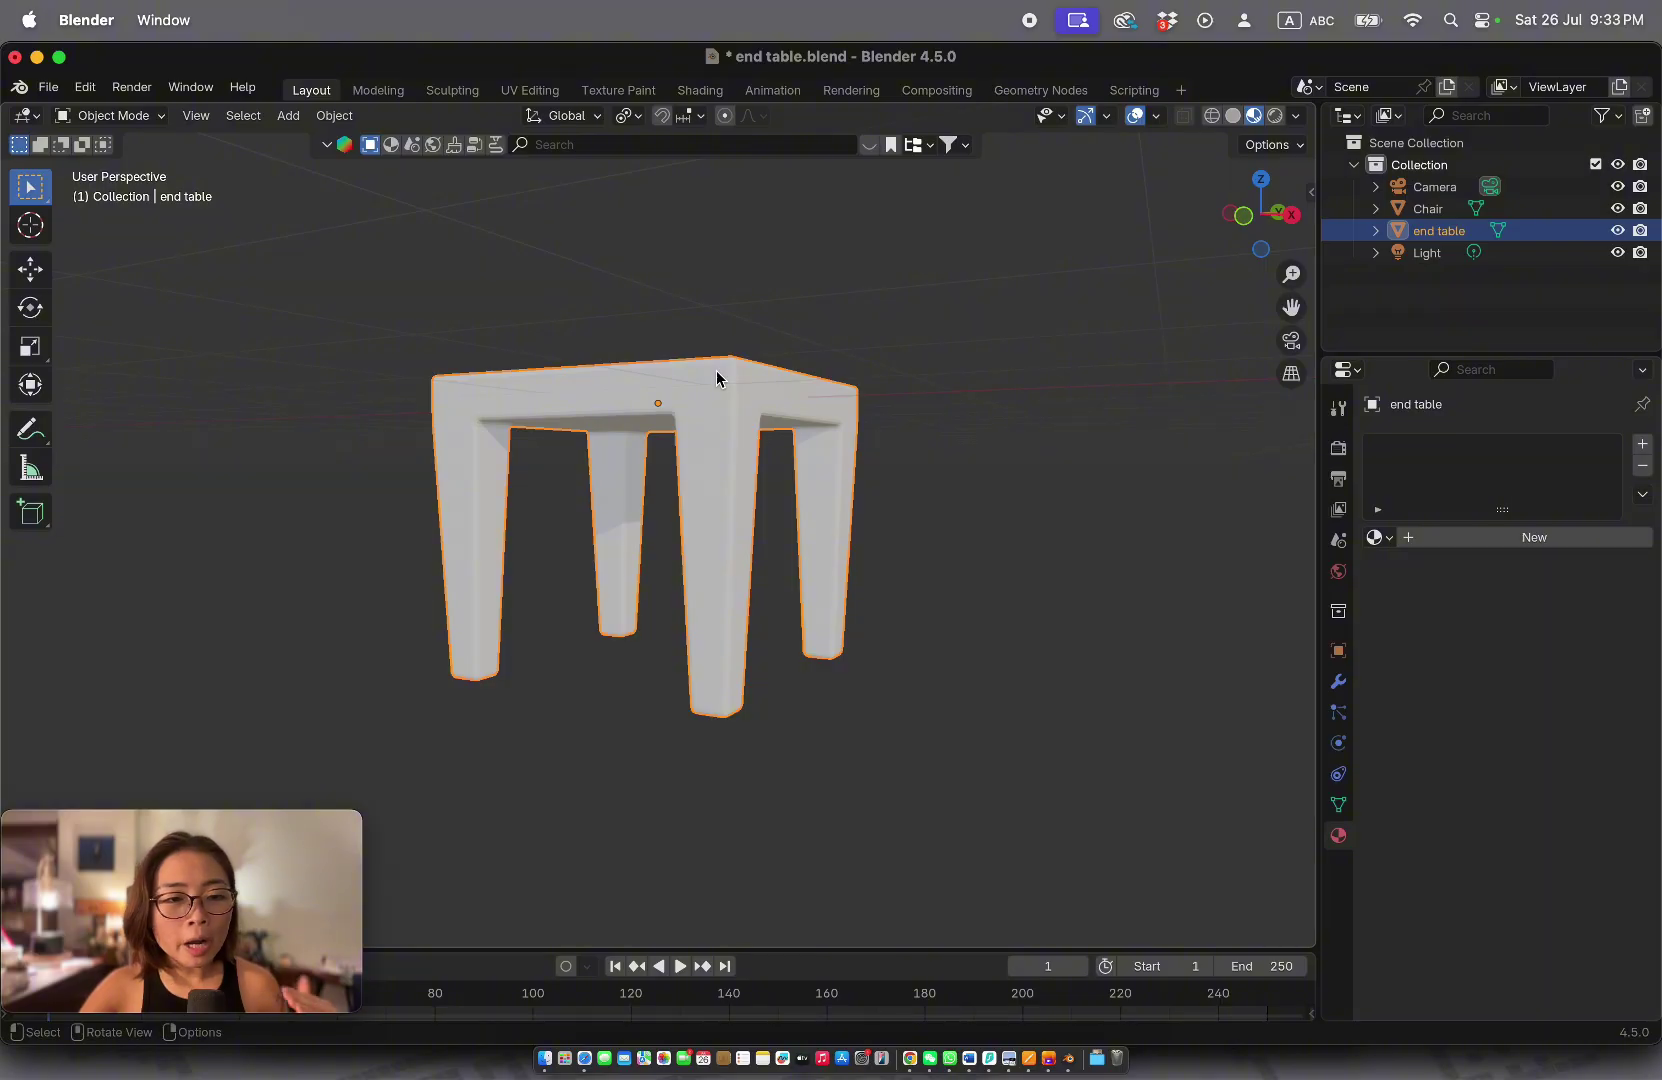
pyautogui.scroll(-5, 720, 404)
pyautogui.hscroll(-8, 720, 404)
pyautogui.scroll(8, 720, 404)
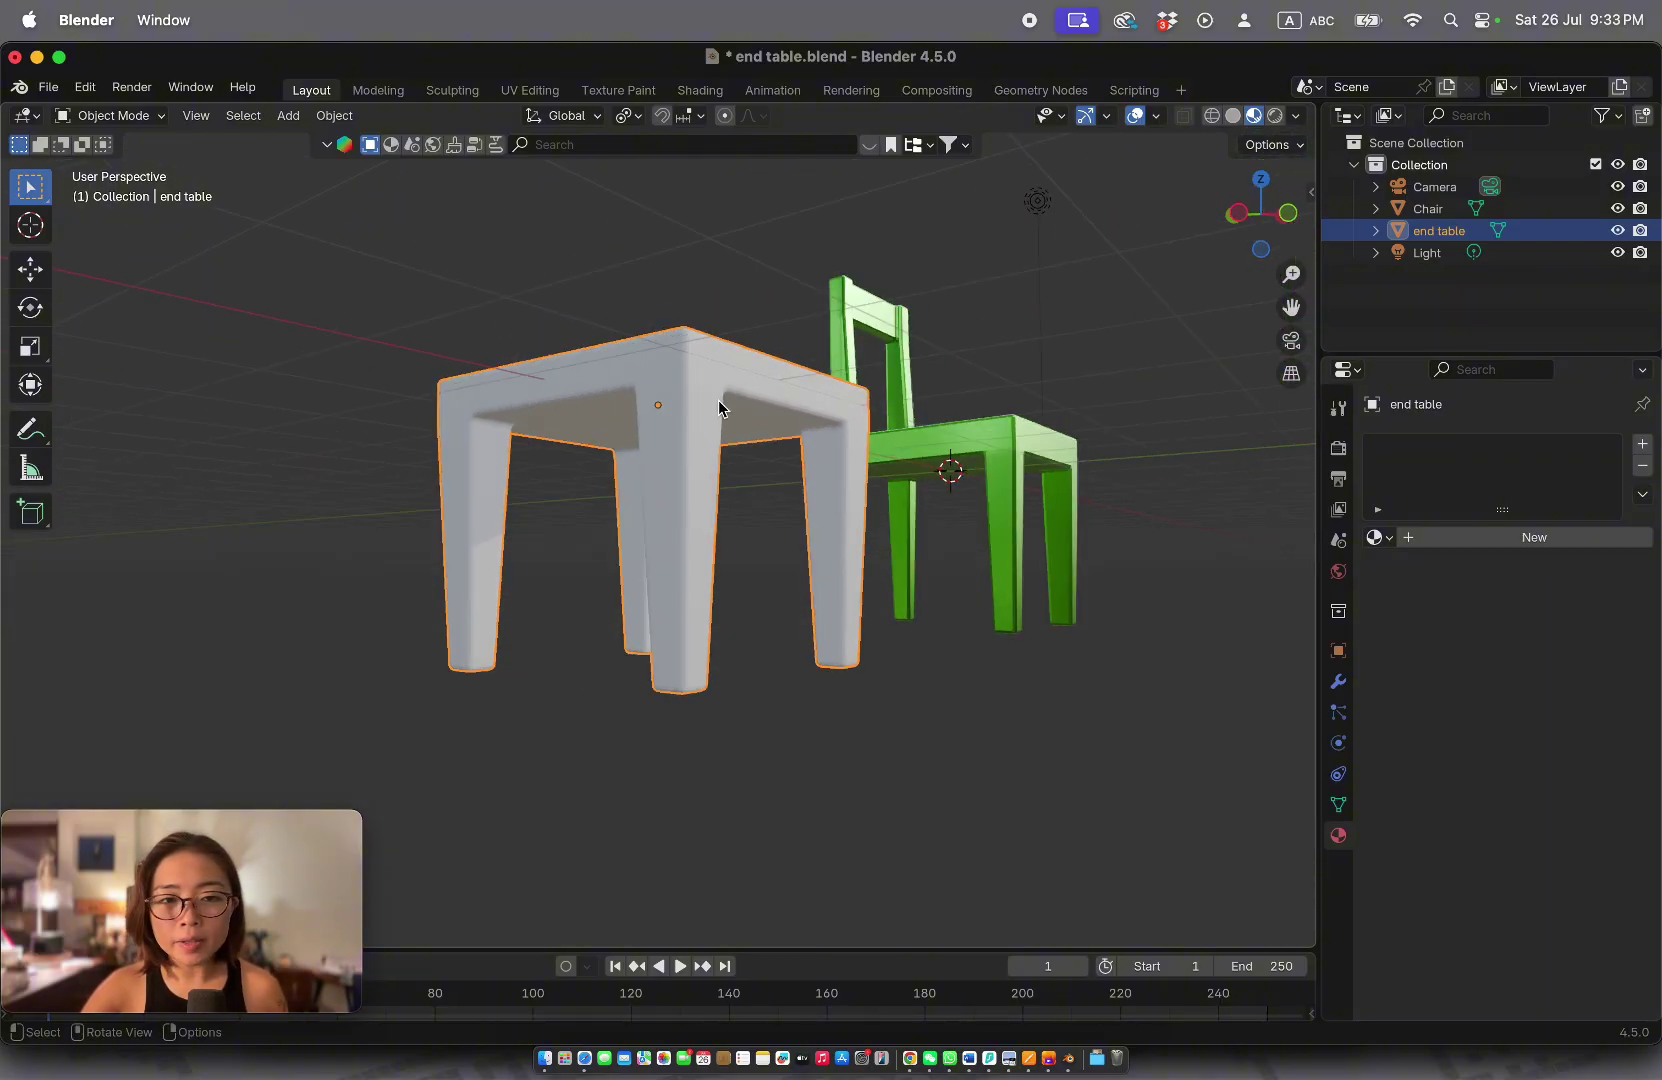
pyautogui.hscroll(-3, 718, 404)
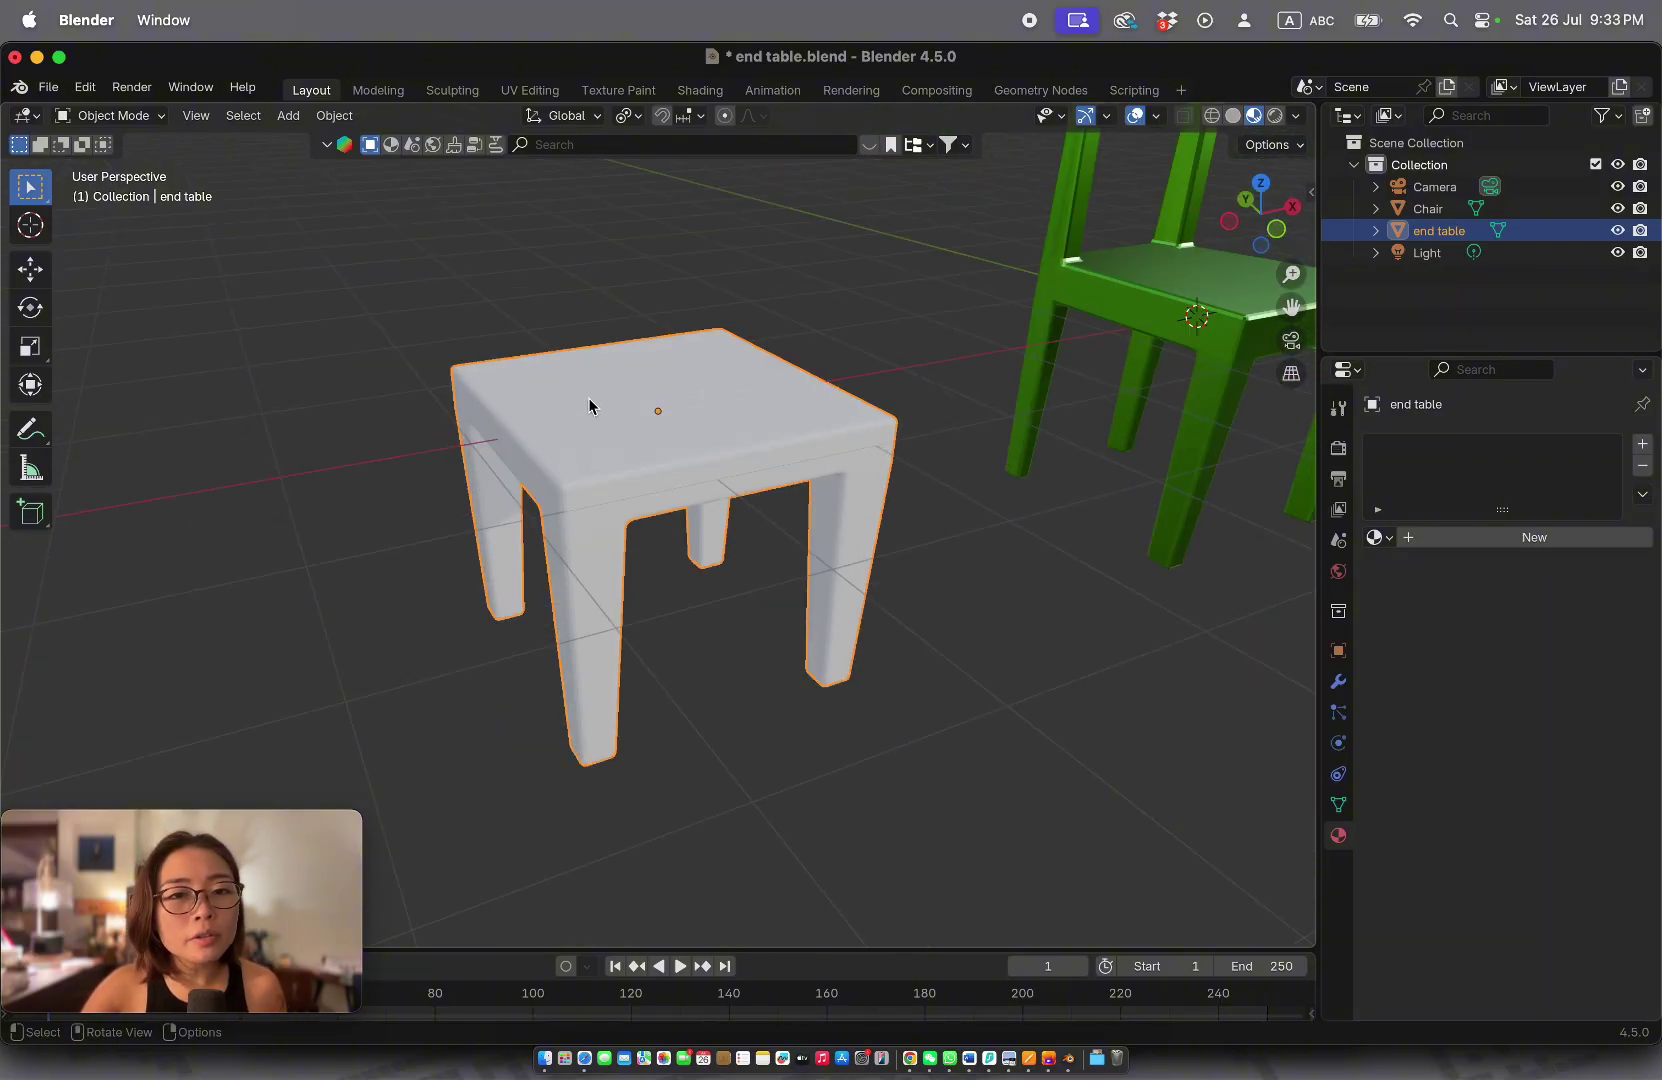
# Step: Assign the existing matte metal green material to the end table and view the result from the side
pyautogui.click(1377, 538)
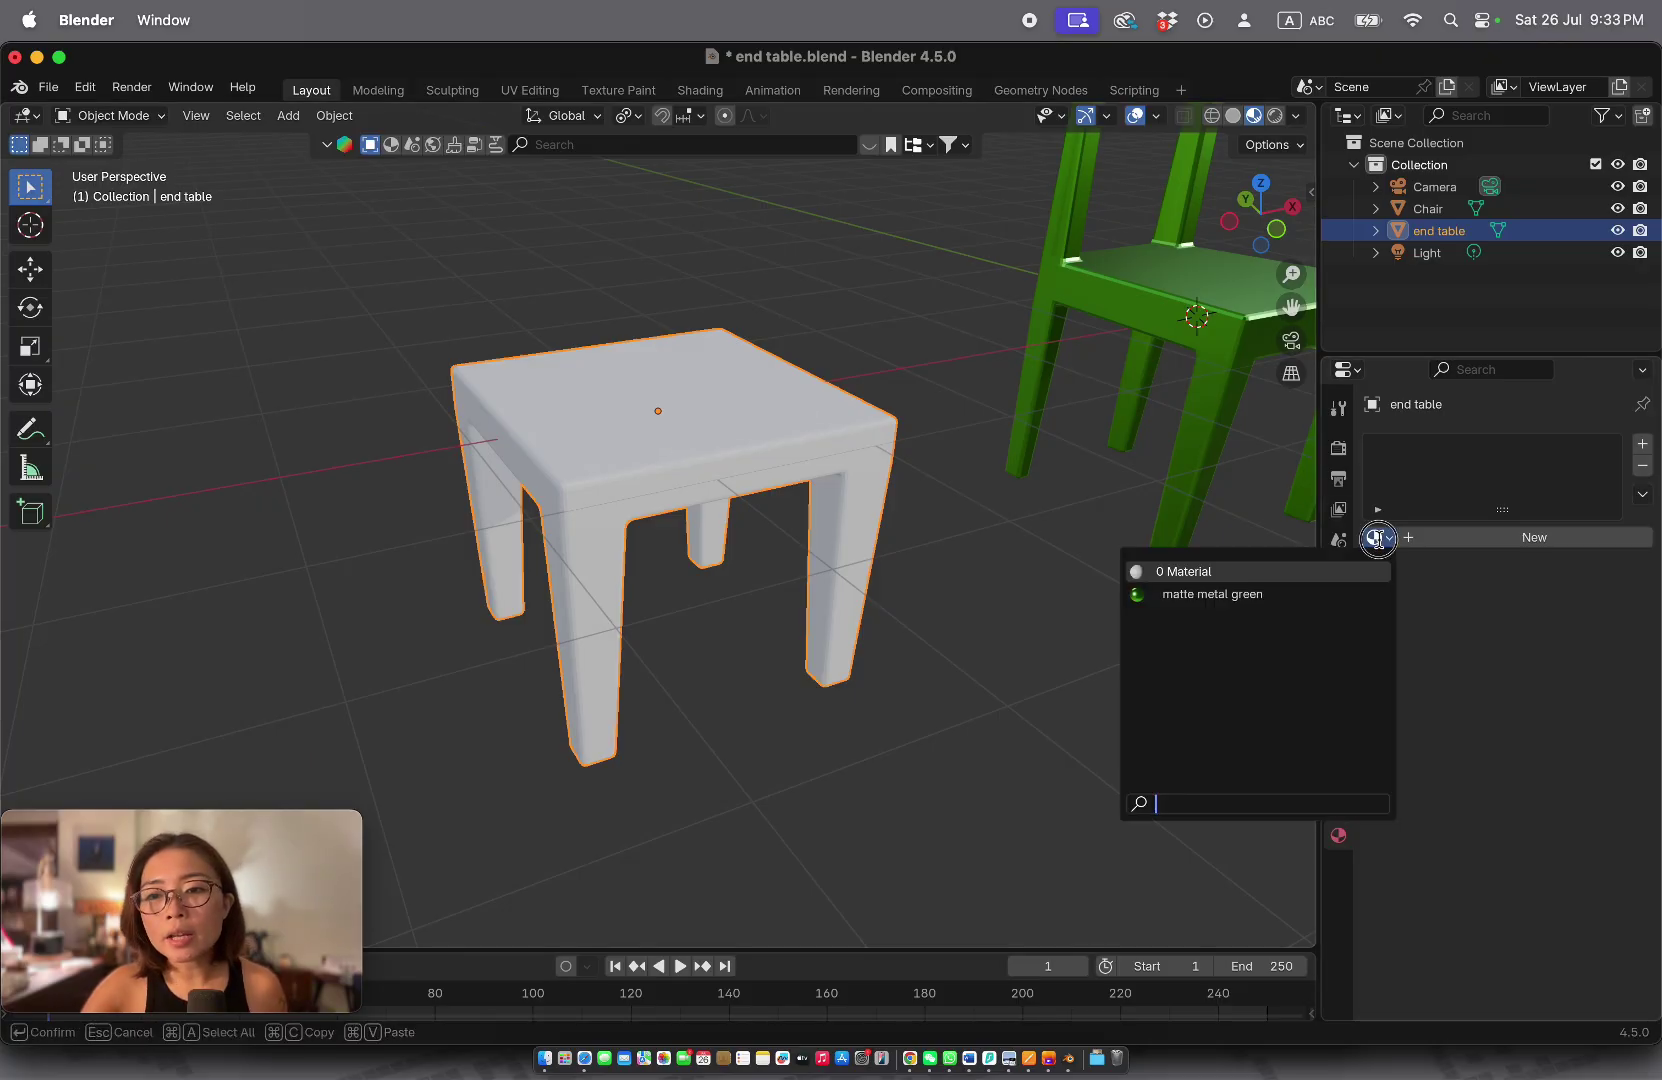
pyautogui.click(1262, 594)
pyautogui.scroll(-6, 1048, 548)
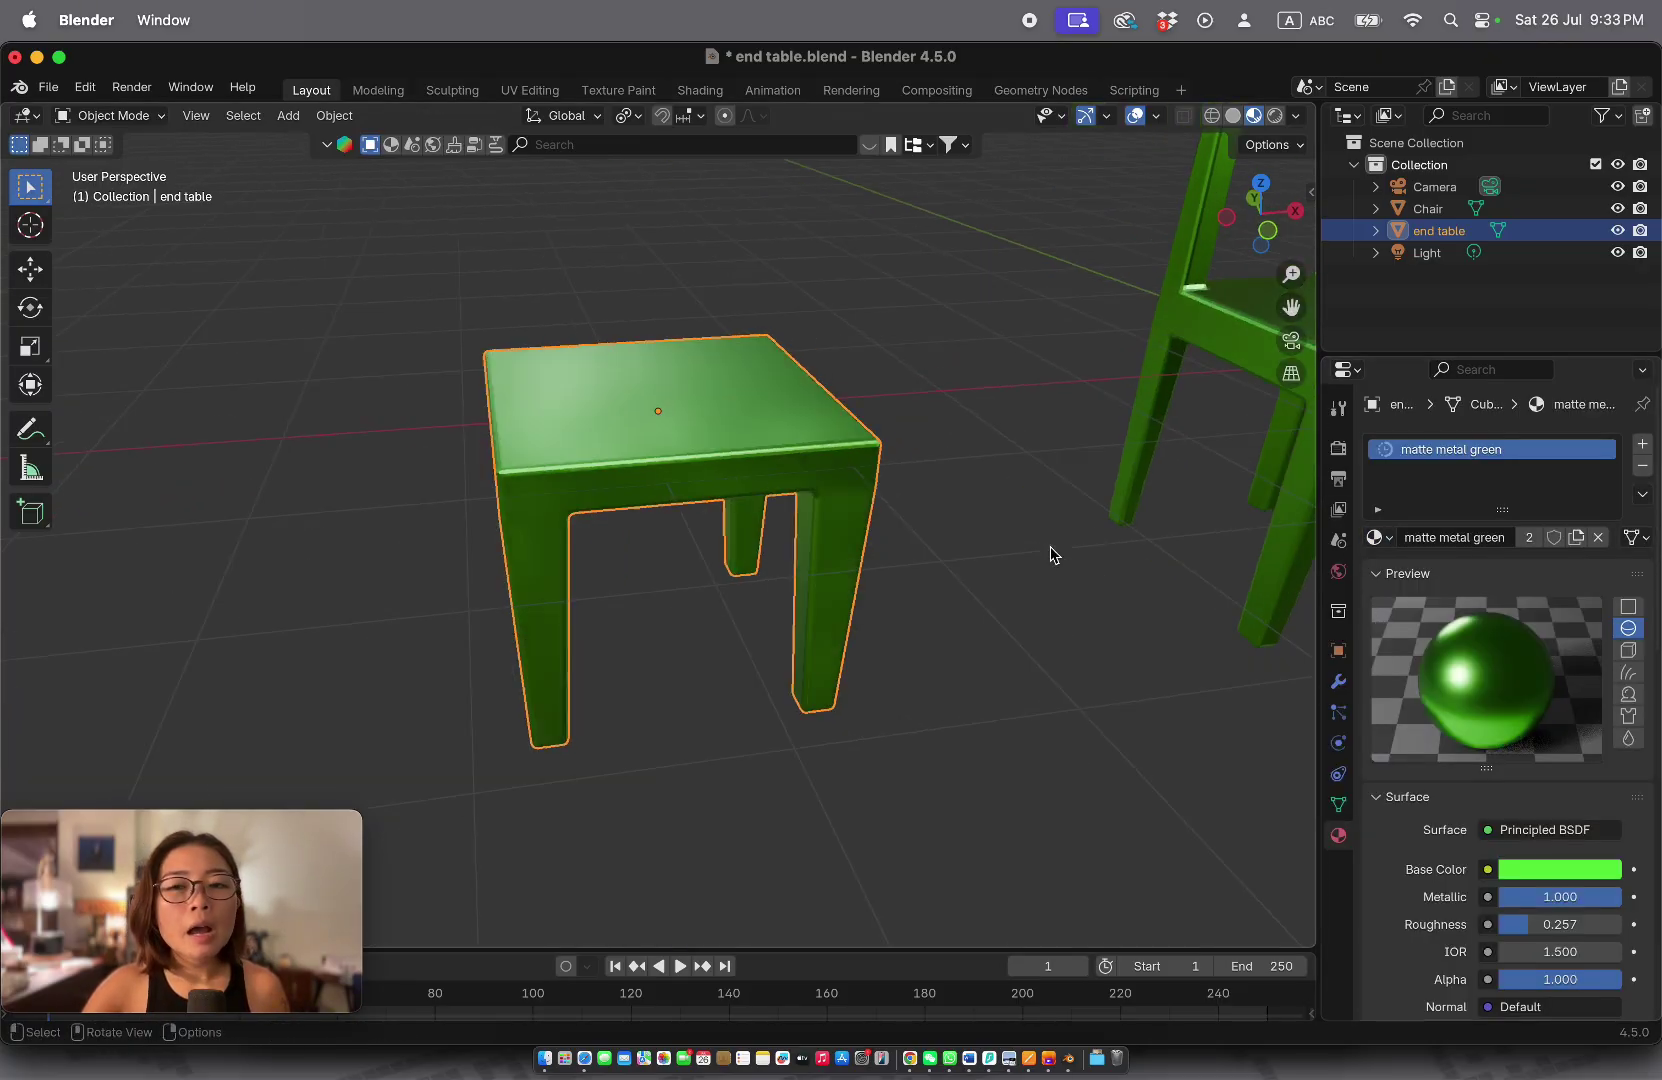
pyautogui.scroll(-2, 1048, 552)
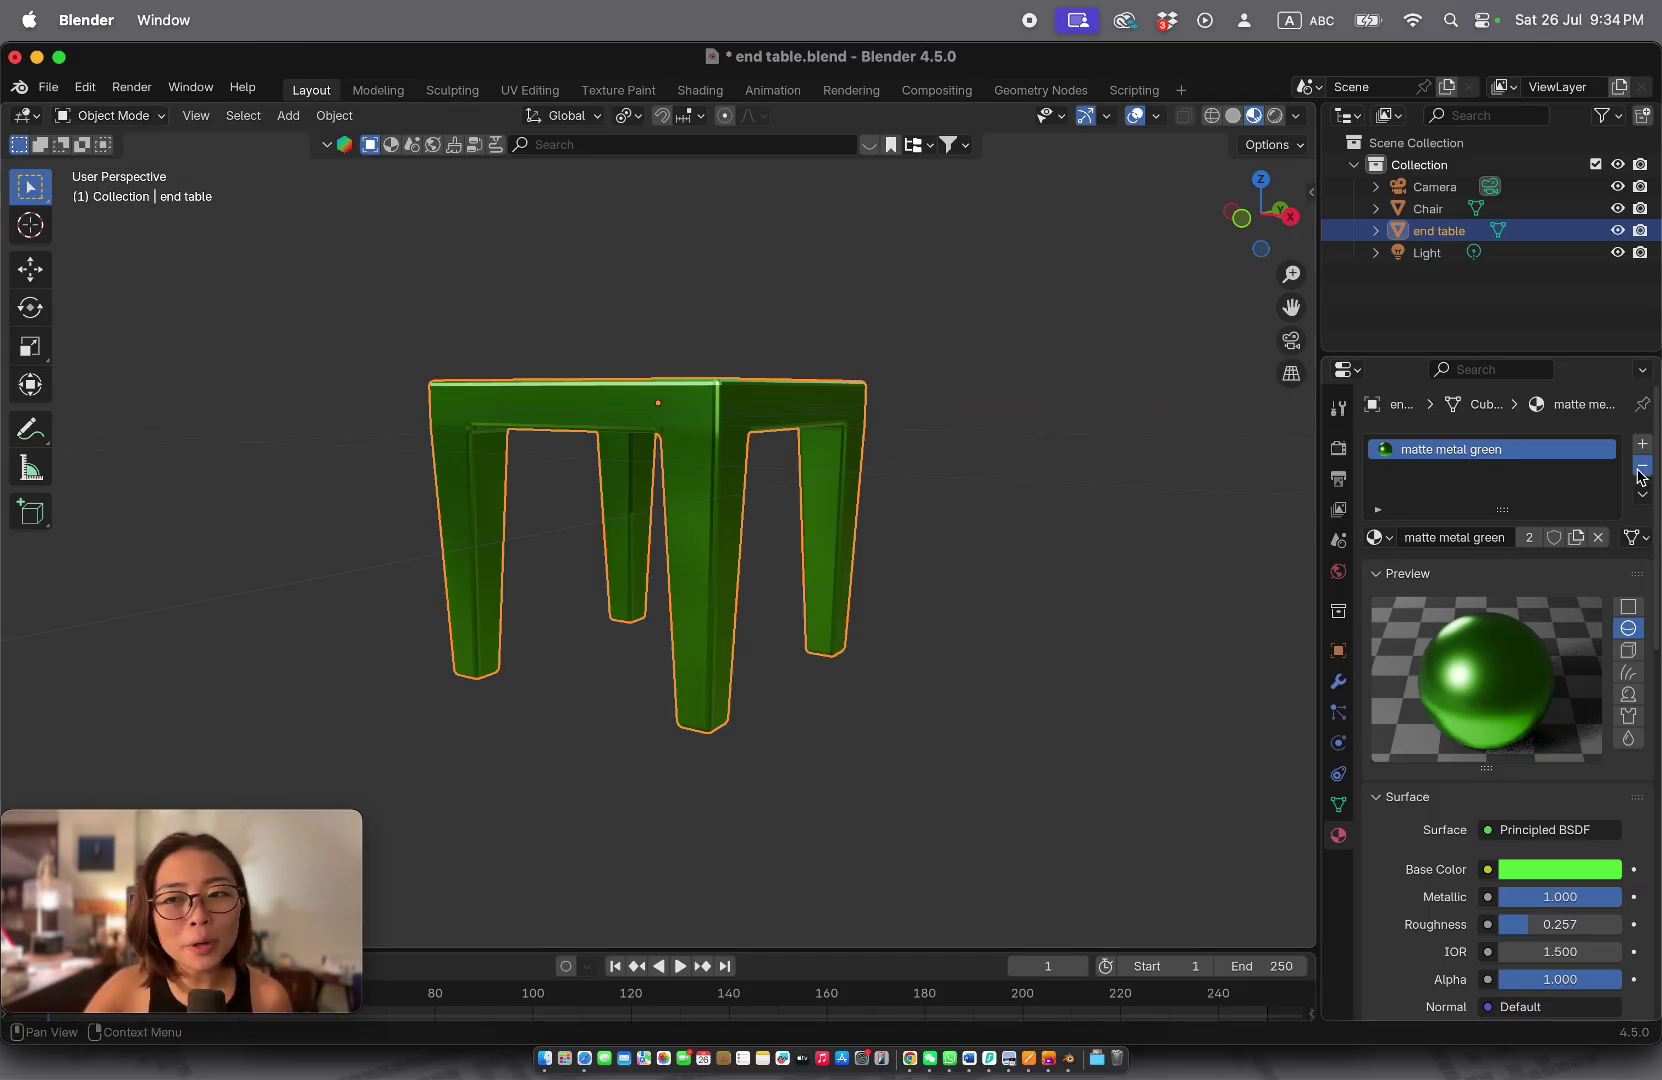
# Step: Assign the plain white Material to the end table and open the table in Edit Mode
pyautogui.click(1384, 546)
pyautogui.click(1250, 565)
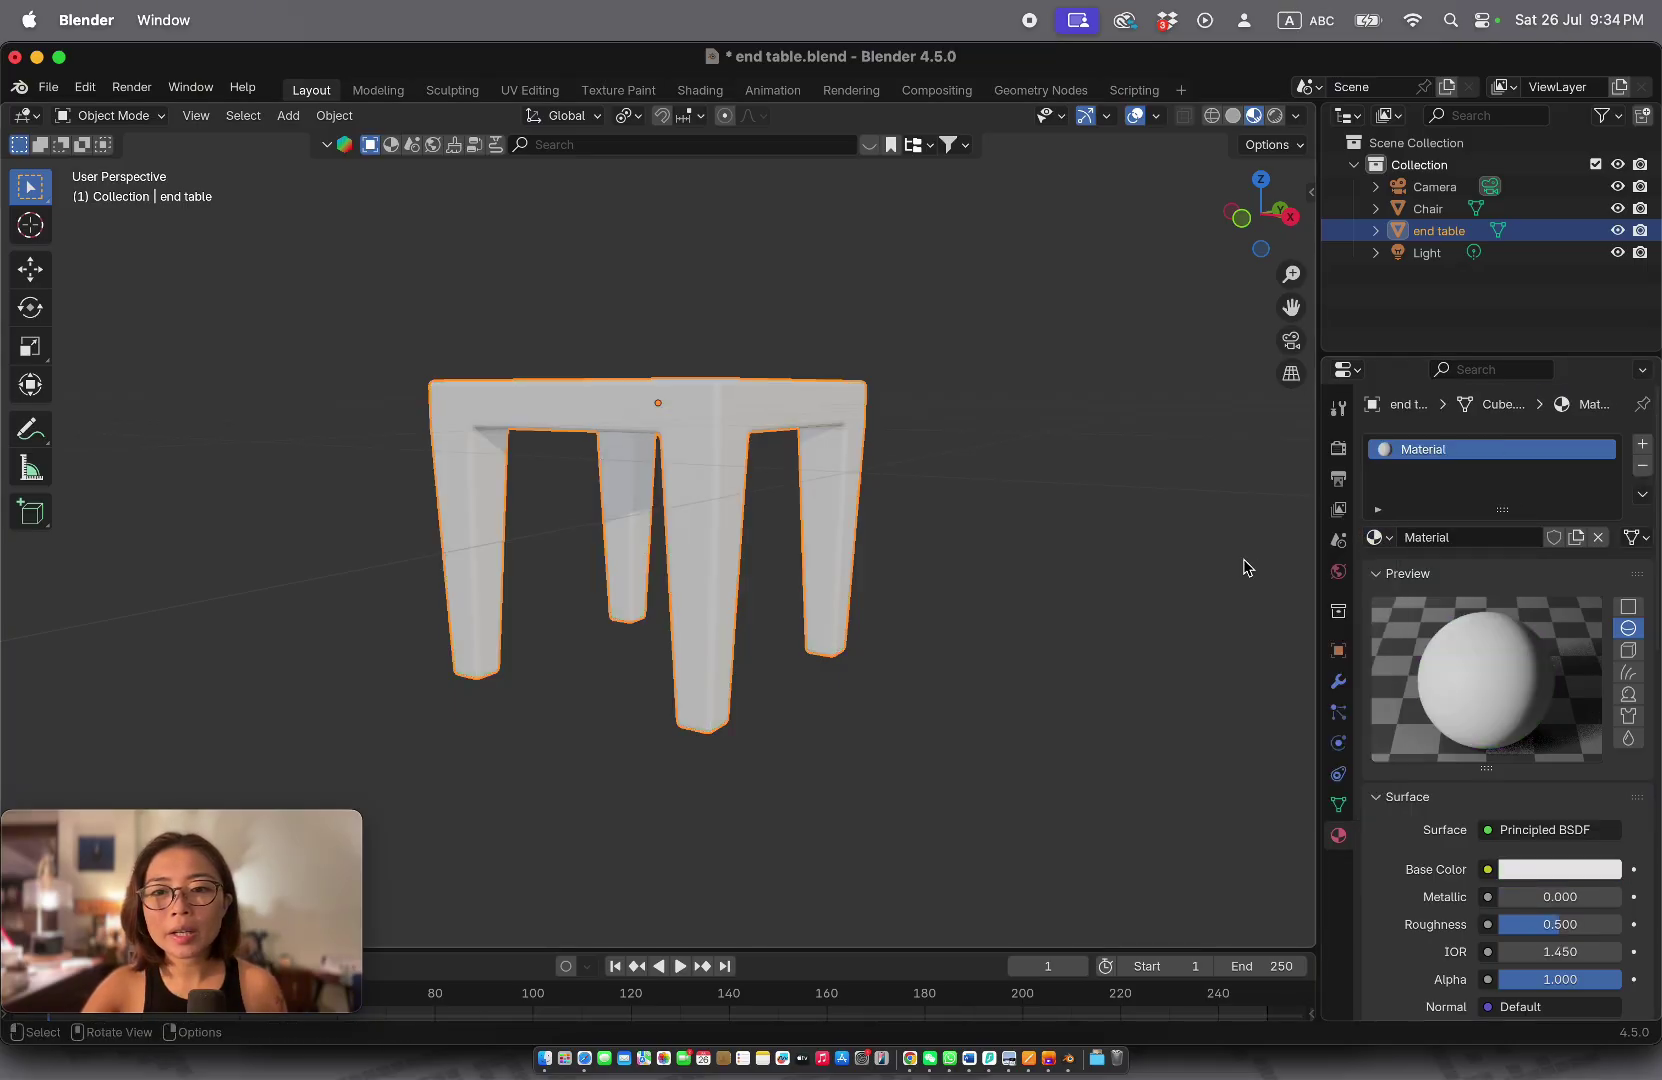
pyautogui.click(928, 455)
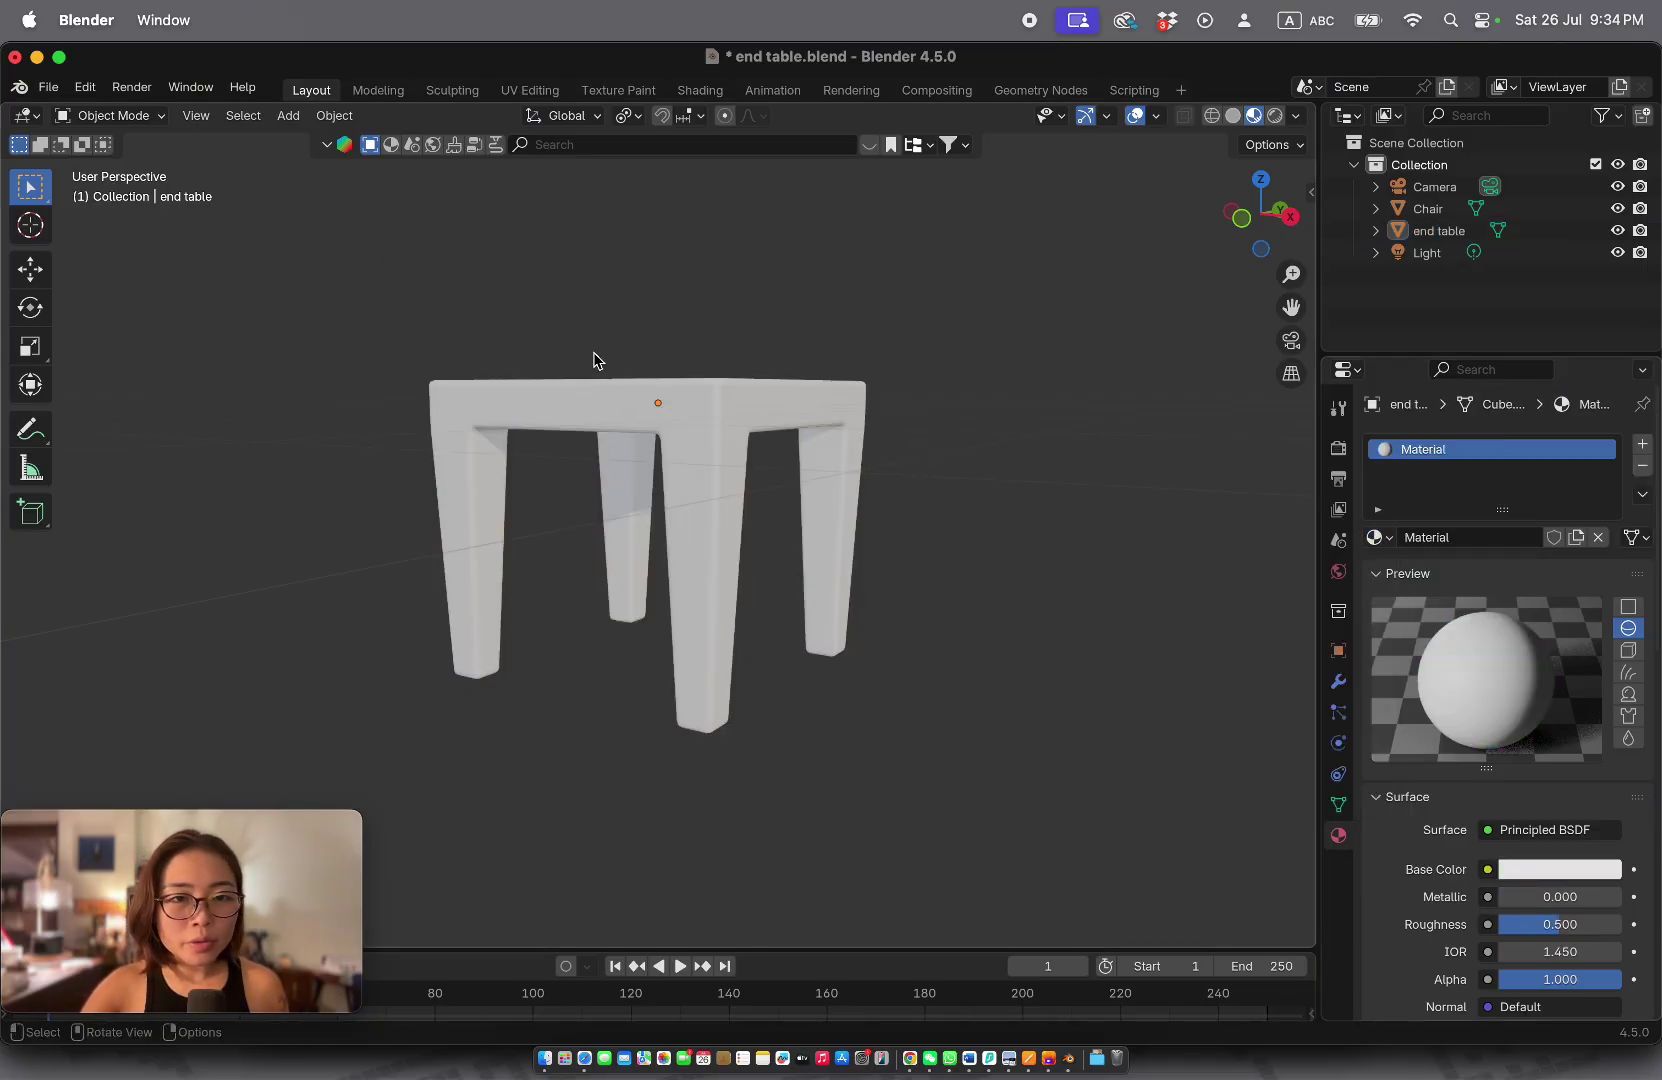
pyautogui.click(612, 404)
pyautogui.press('Tab')
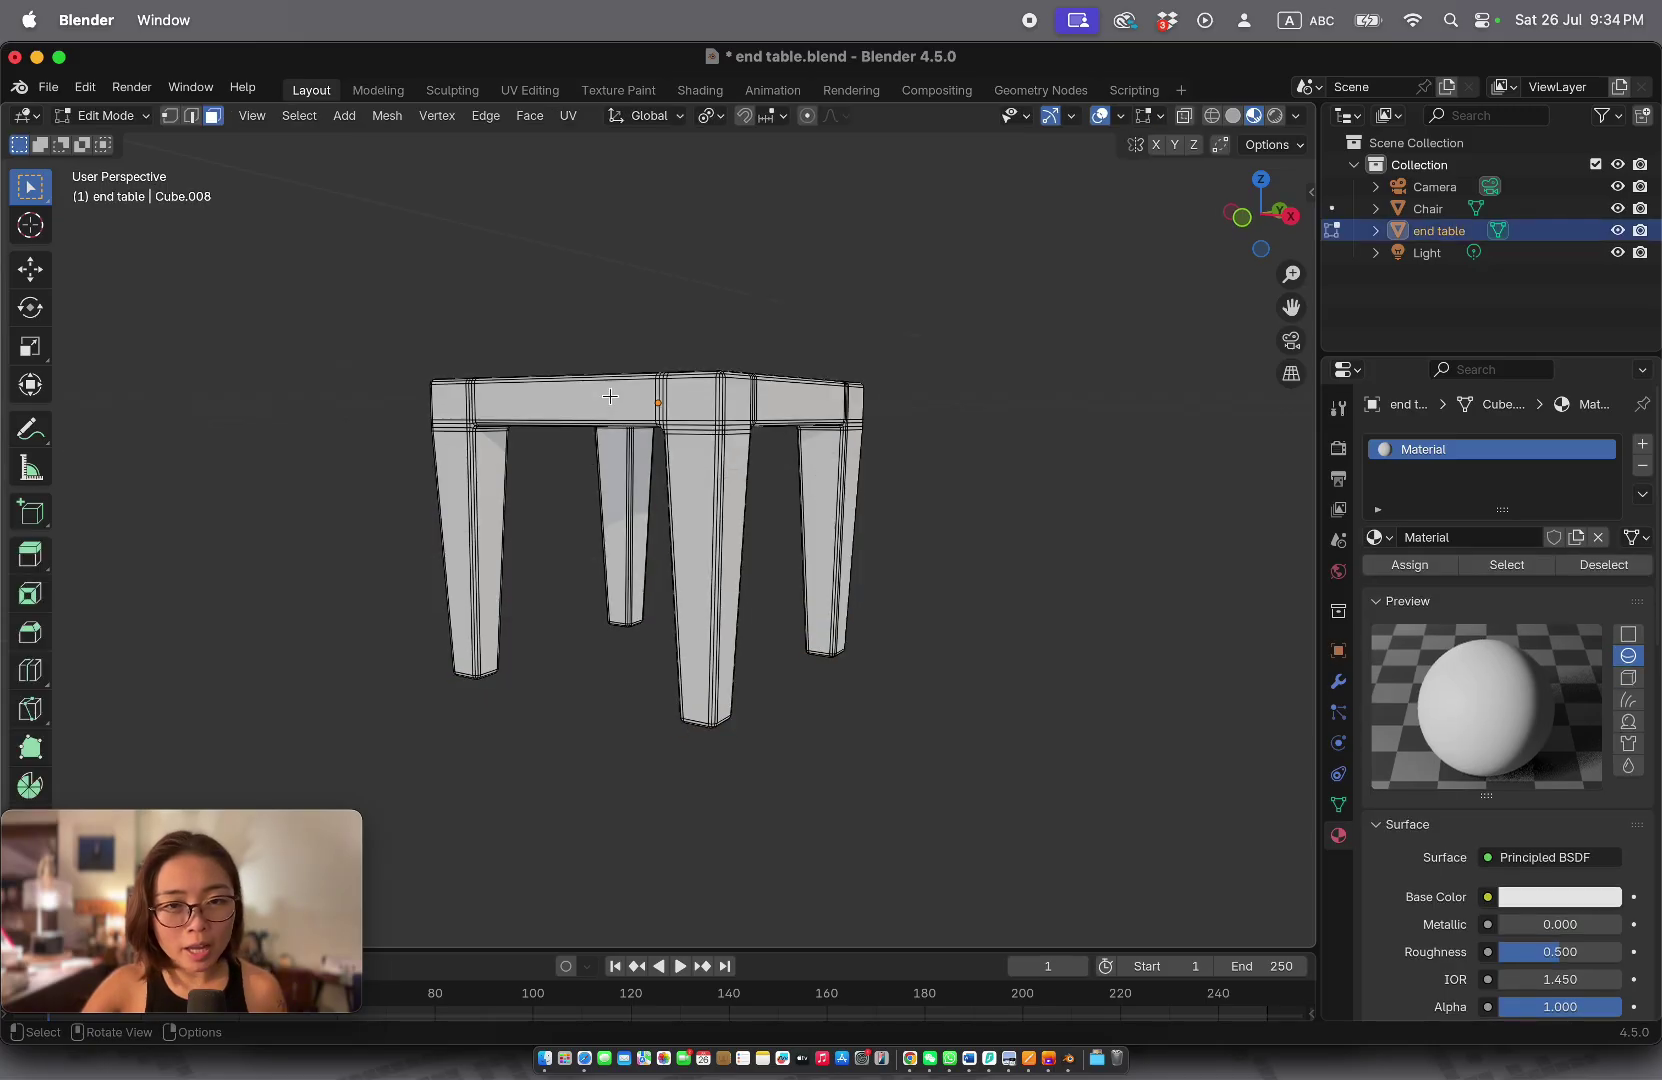
# Step: Rename the end table's material as brown
pyautogui.click(1376, 537)
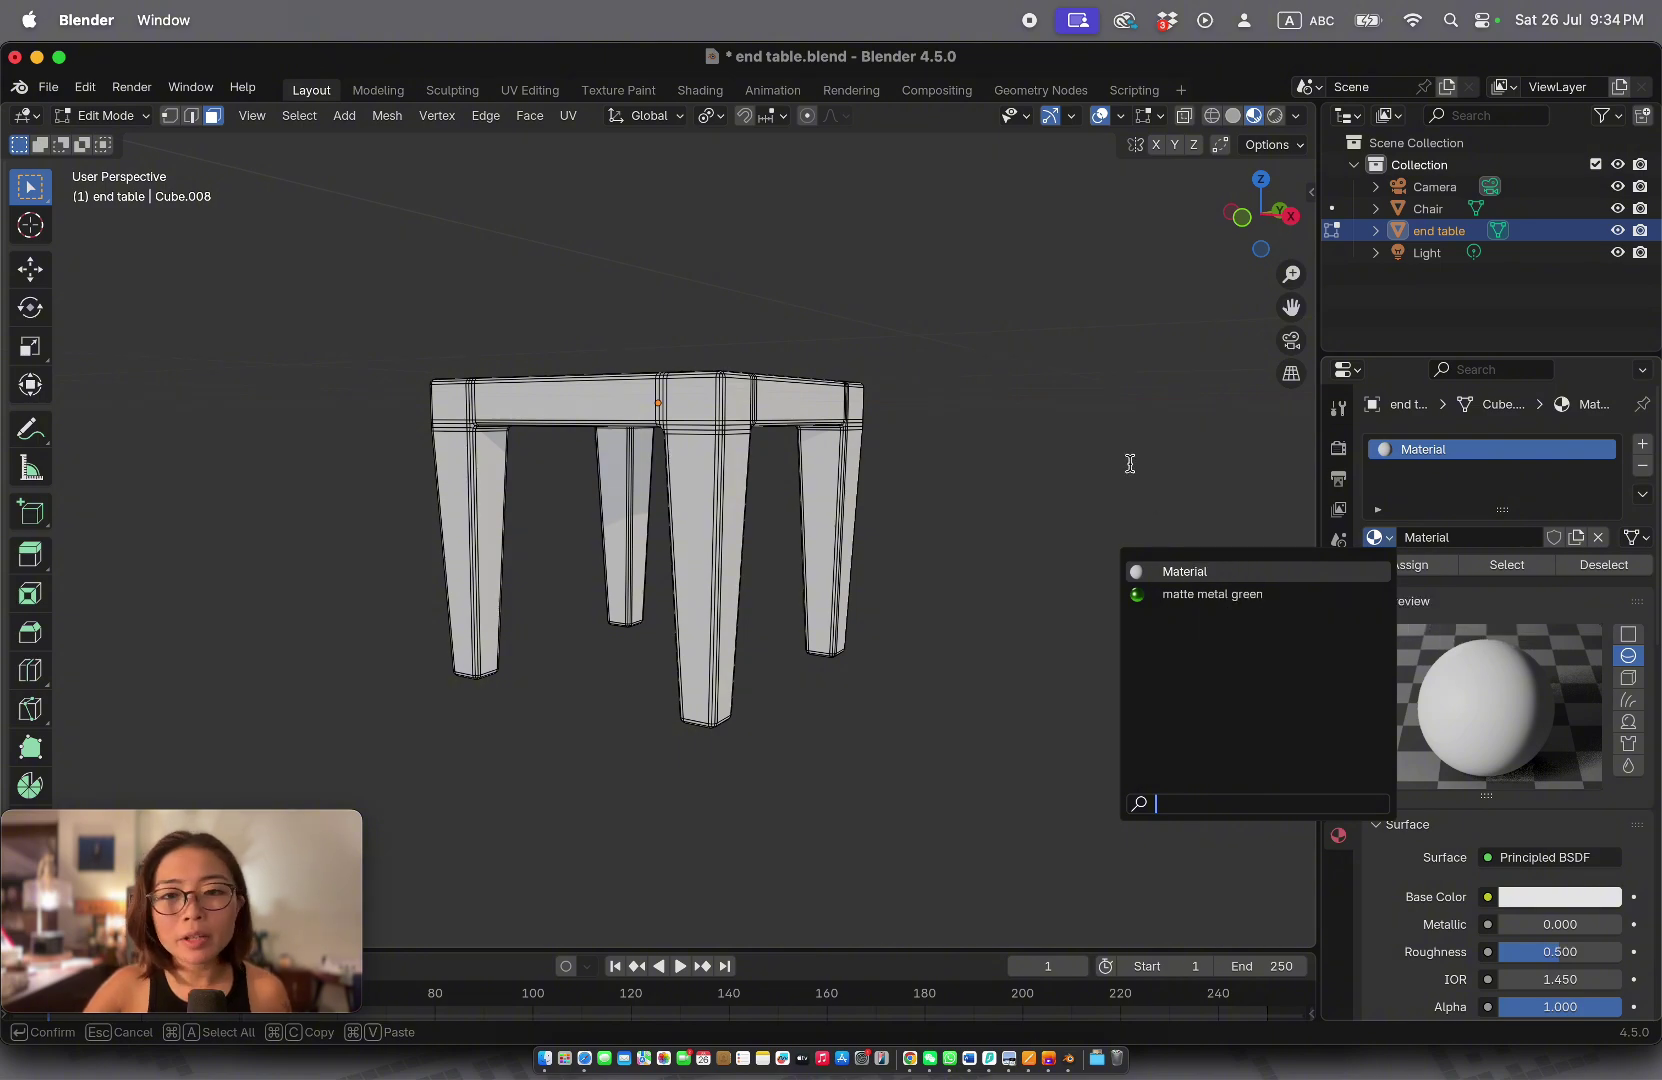
pyautogui.click(1456, 537)
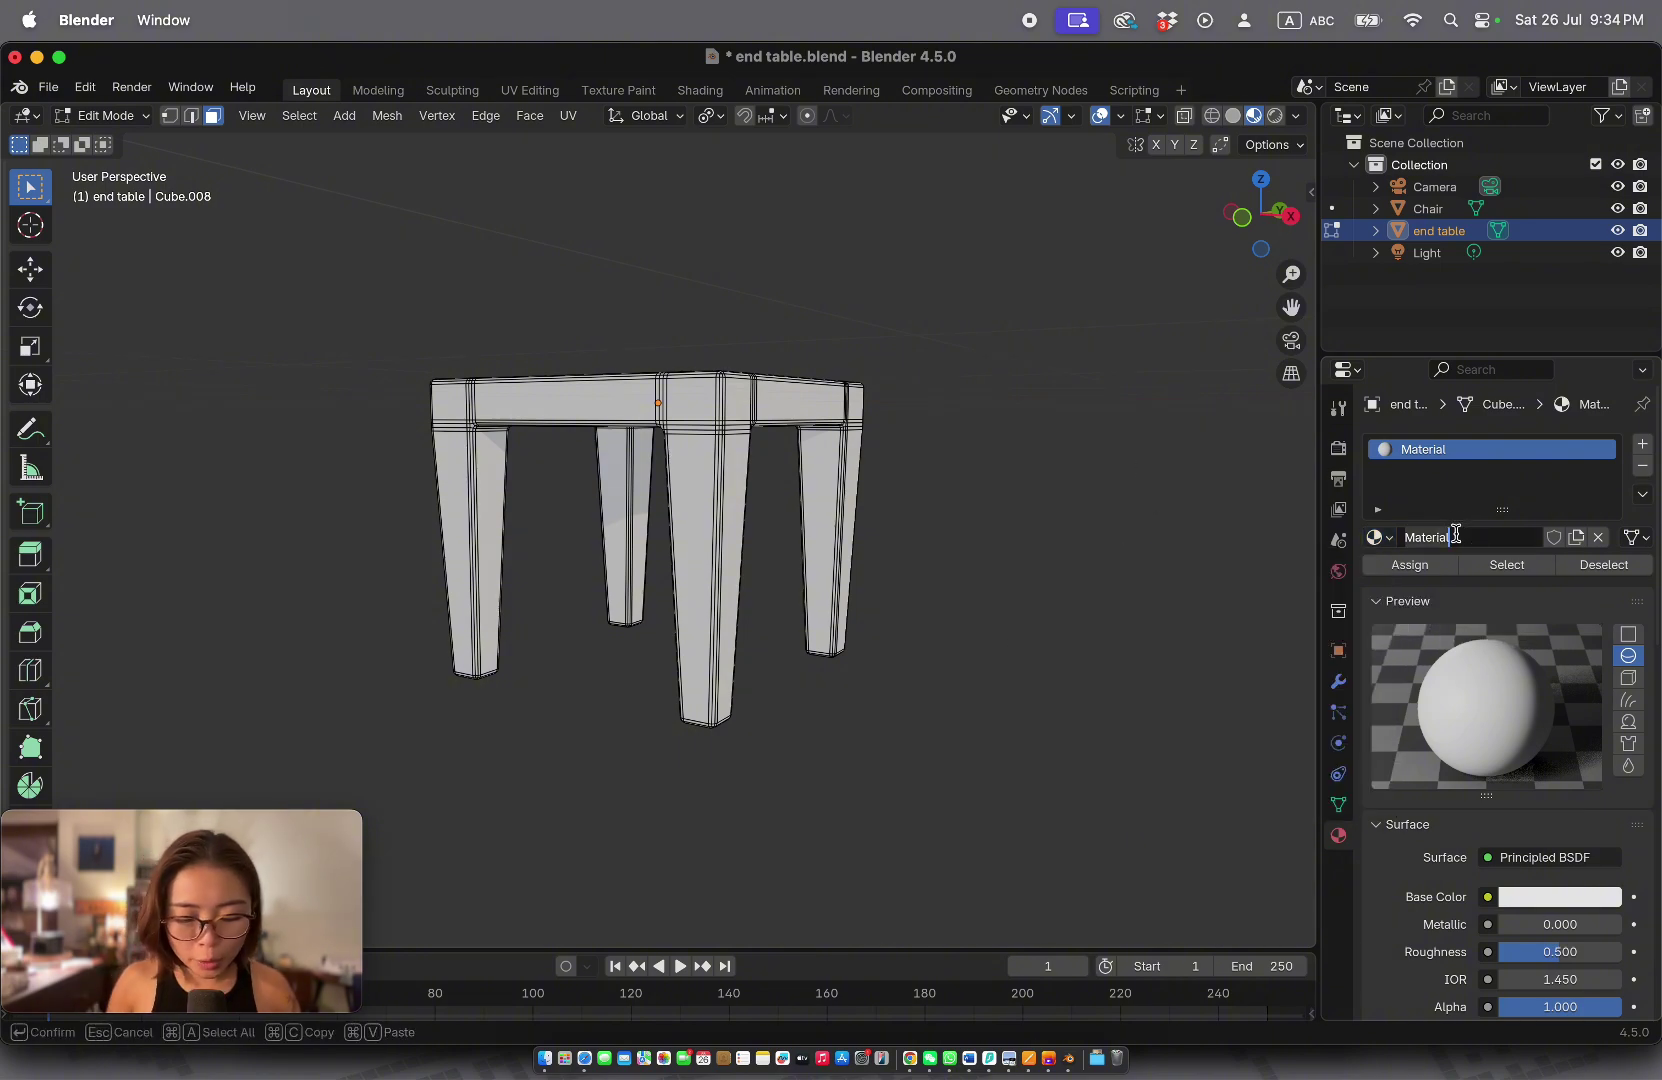
pyautogui.write('brown')
pyautogui.press('Return')
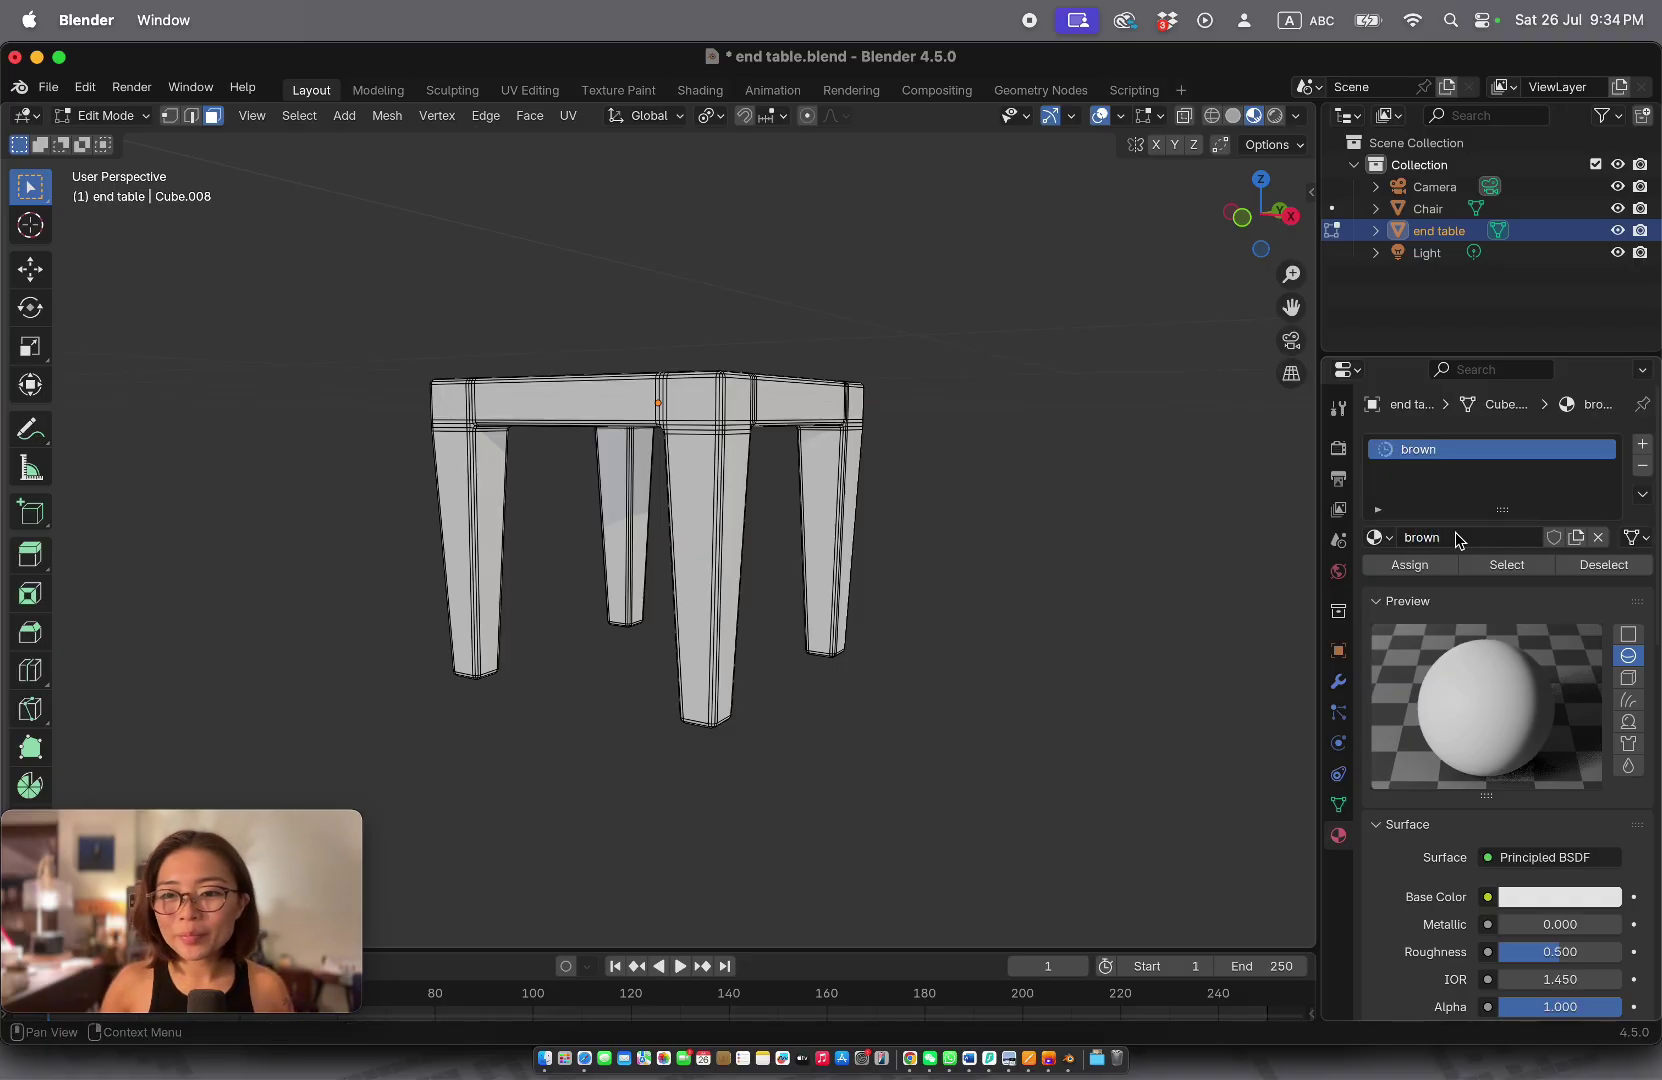
# Step: Set the brown material's Base Color to a dark reddish brown
pyautogui.click(1558, 897)
pyautogui.moveTo(1501, 622)
pyautogui.mouseDown()
pyautogui.moveTo(1488, 692)
pyautogui.moveTo(1488, 672)
pyautogui.mouseUp()
pyautogui.moveTo(1609, 563); pyautogui.dragTo(1605, 630)
pyautogui.scroll(5, 675, 535)
pyautogui.hscroll(-5, 675, 535)
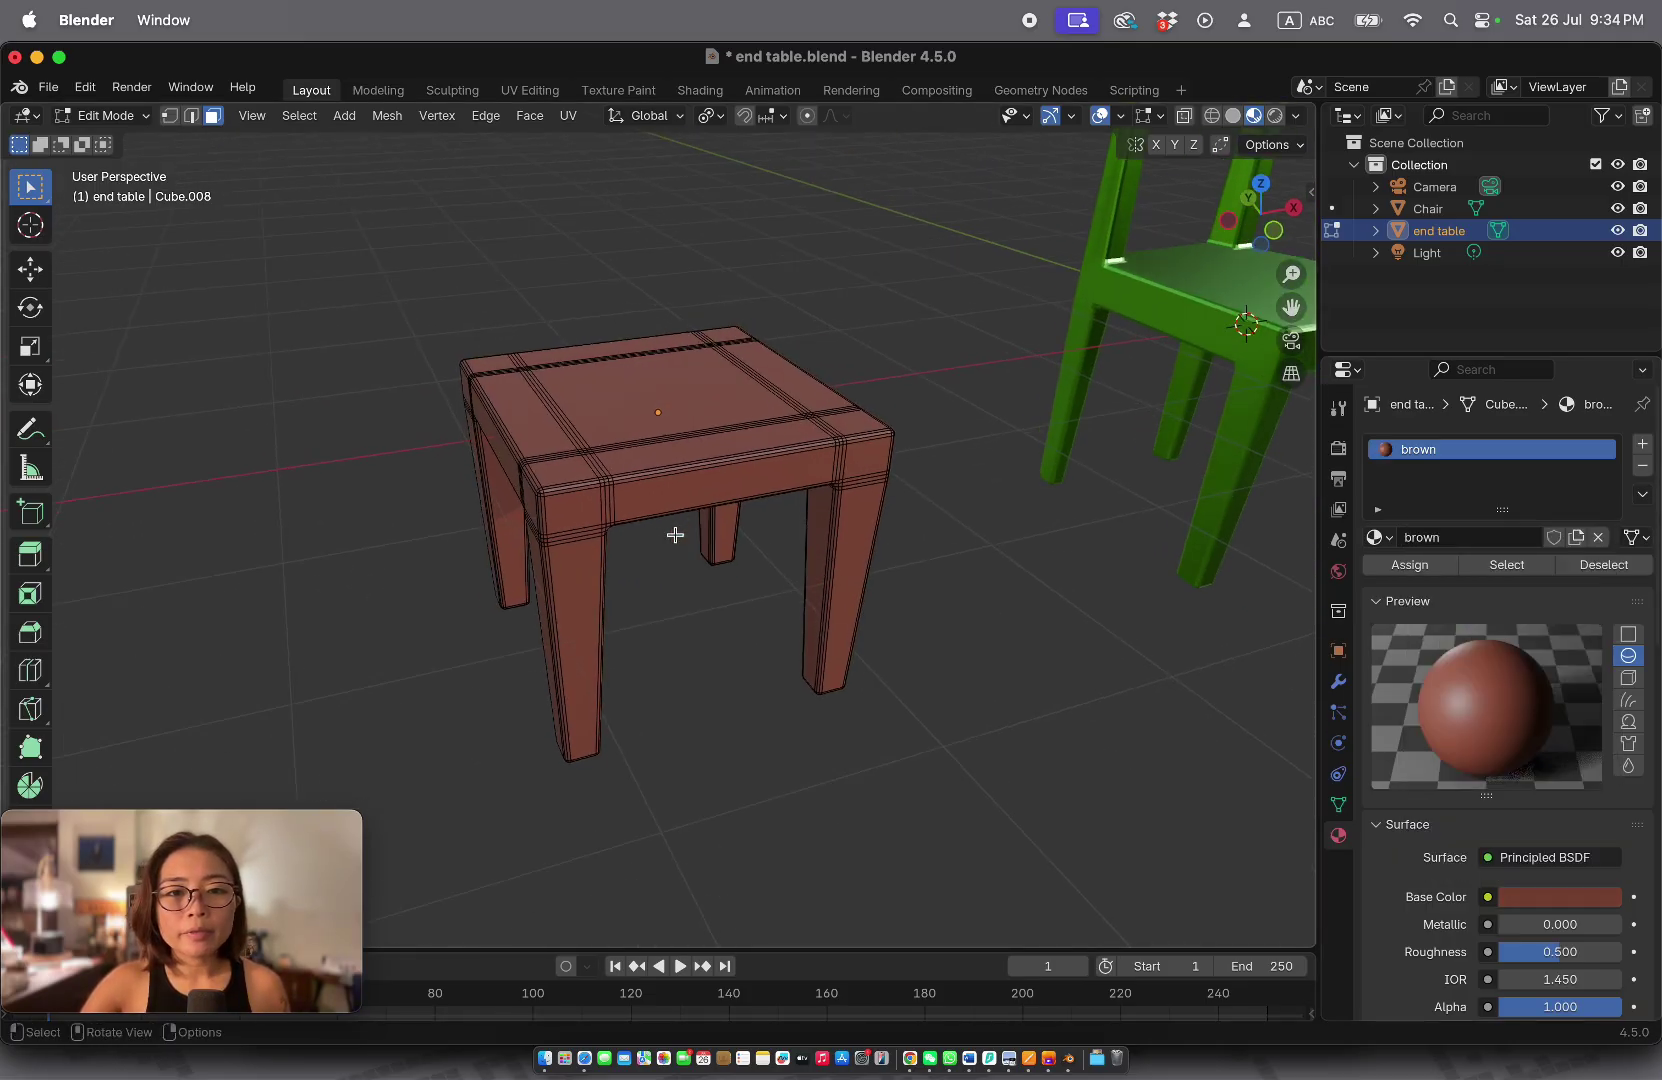
# Step: Switch to the front orthographic view and box-select the faces of the end table's top
pyautogui.scroll(-5, 675, 535)
pyautogui.hscroll(-4, 675, 535)
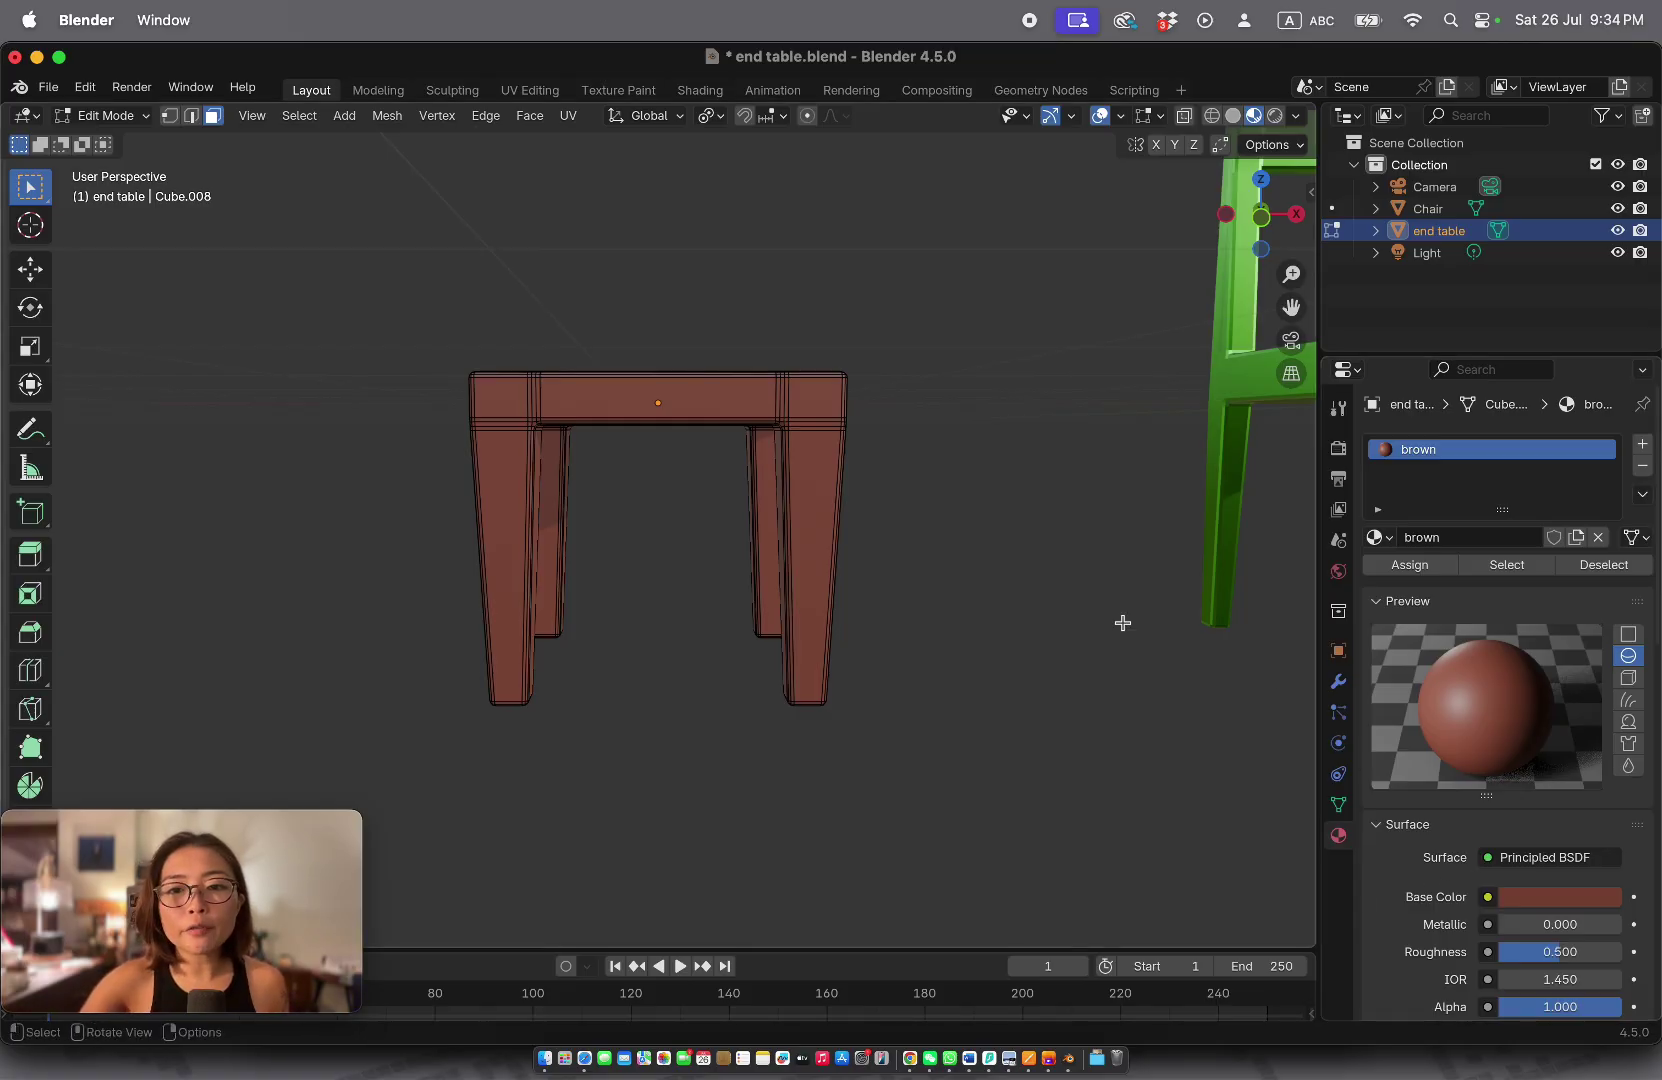
pyautogui.press('KP_1')
pyautogui.hscroll(-3, 1123, 621)
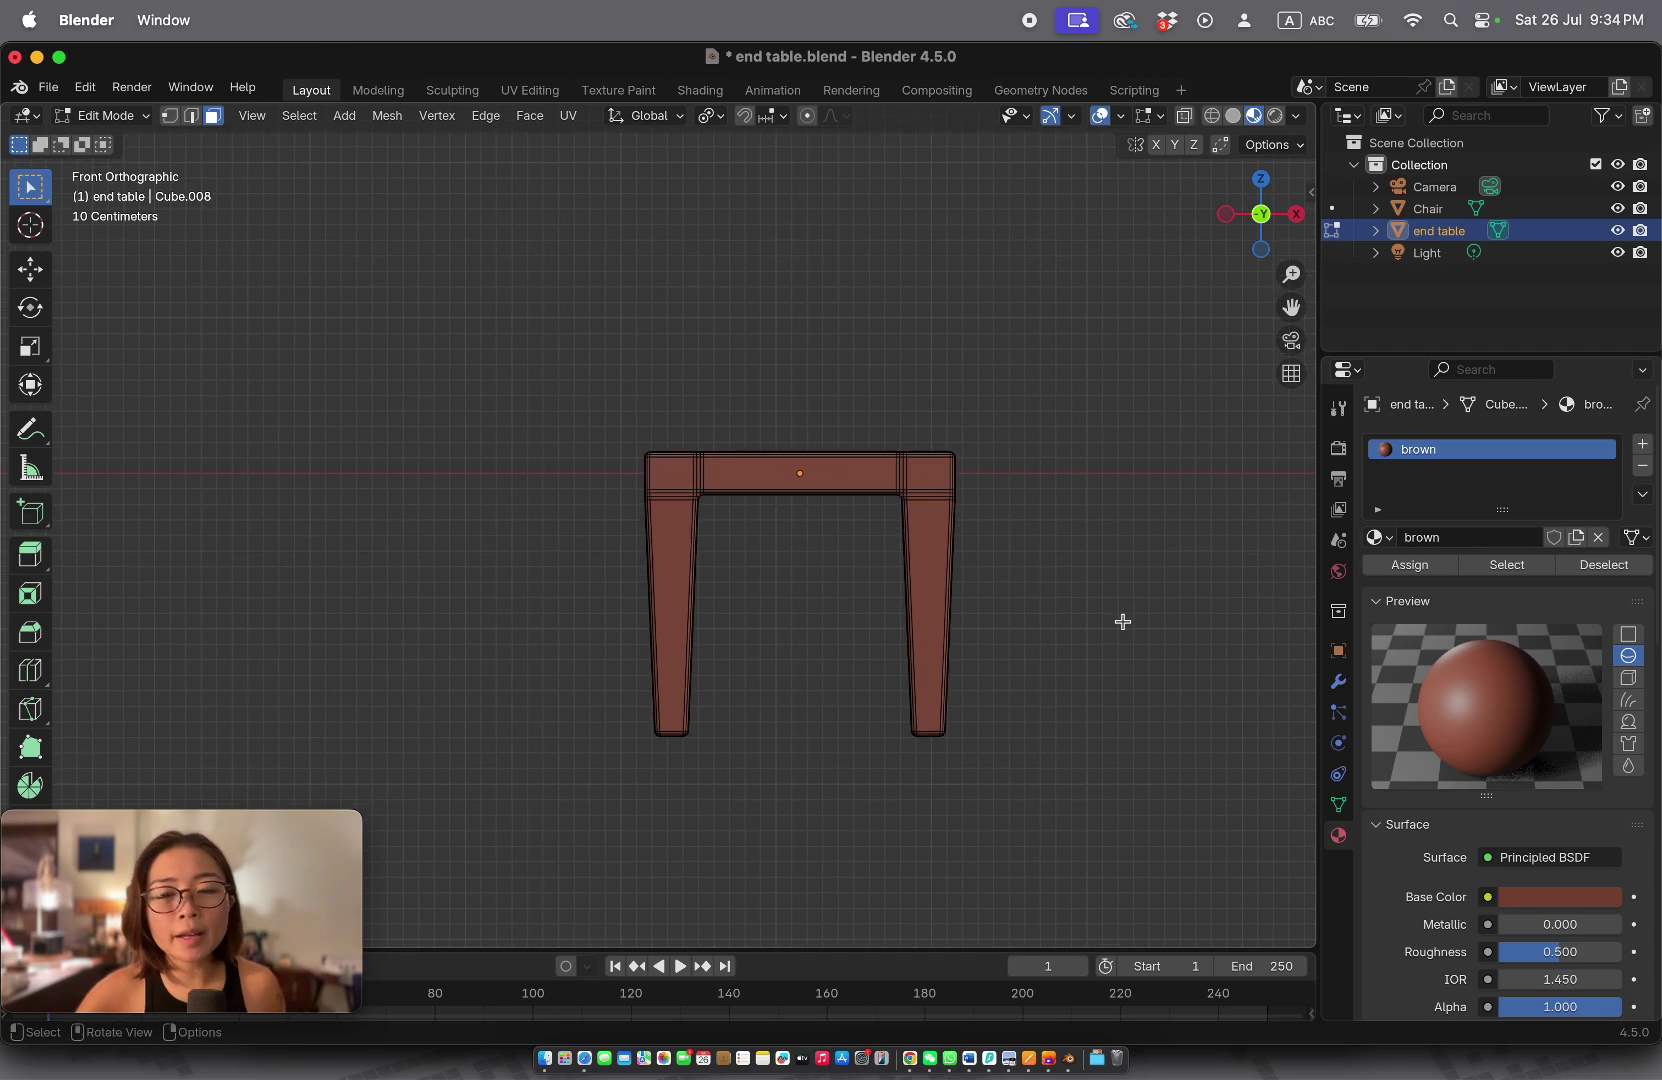
pyautogui.scroll(5, 1123, 621)
pyautogui.hscroll(3, 1123, 621)
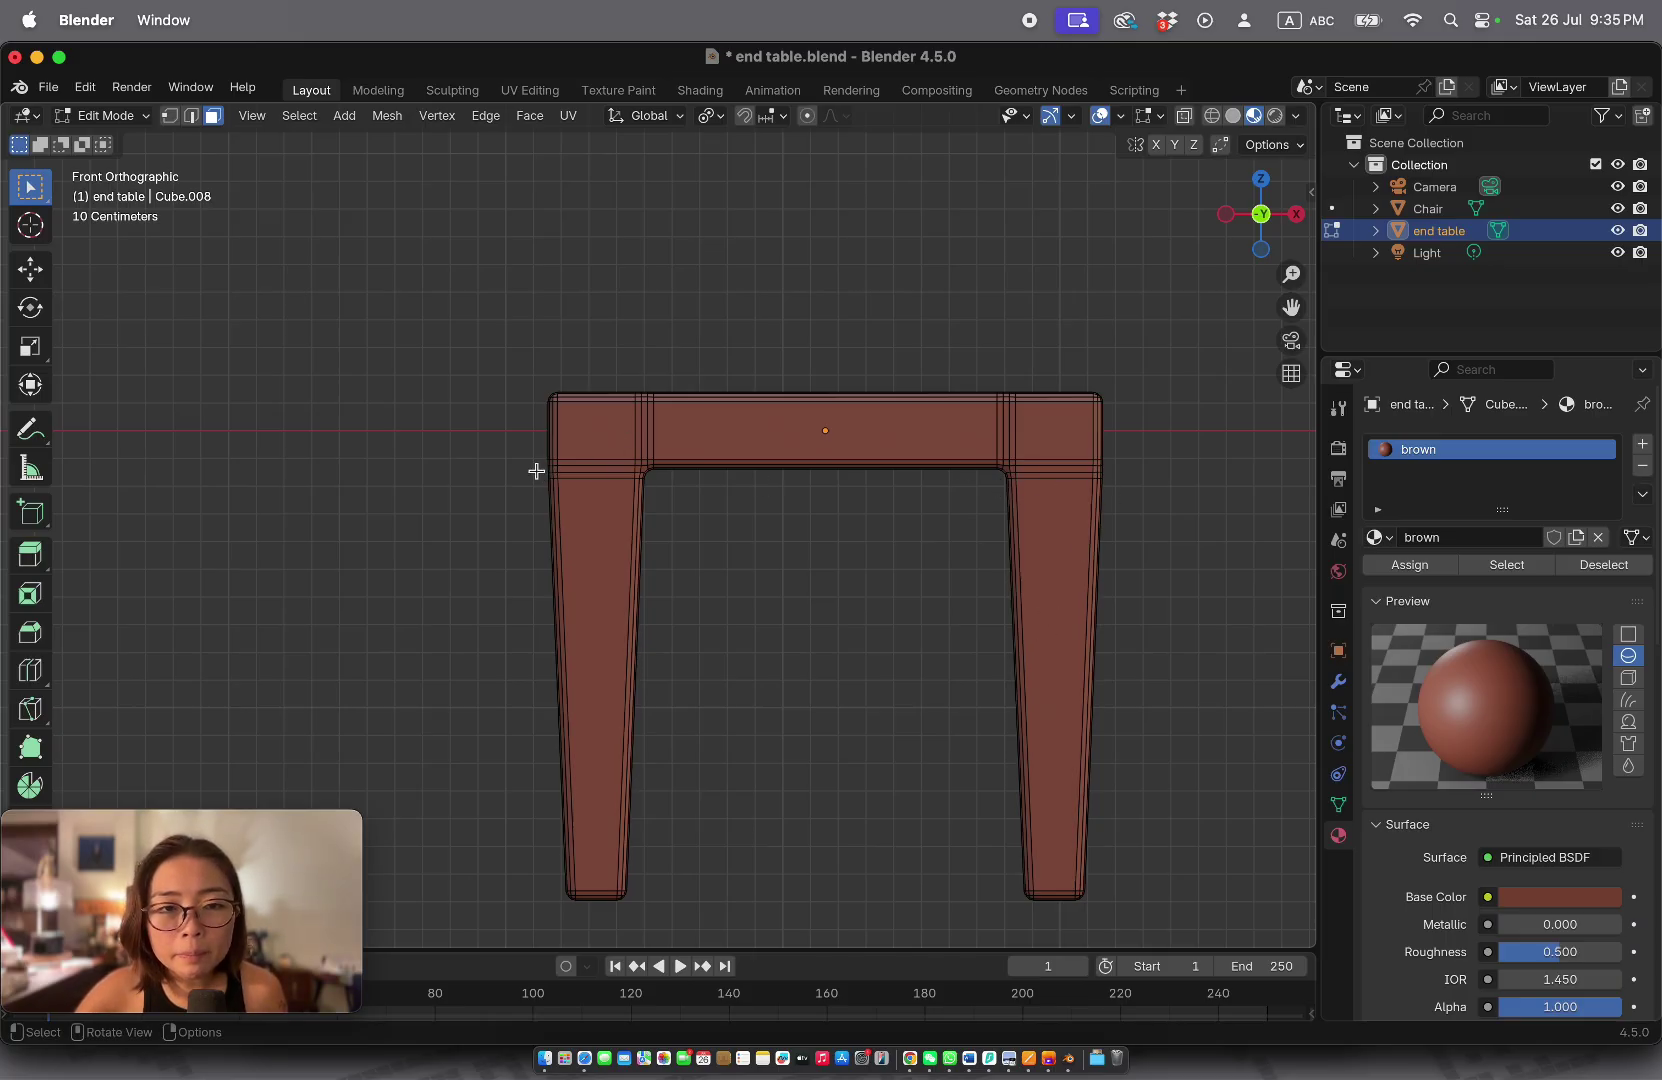
pyautogui.moveTo(535, 471); pyautogui.dragTo(1164, 369)
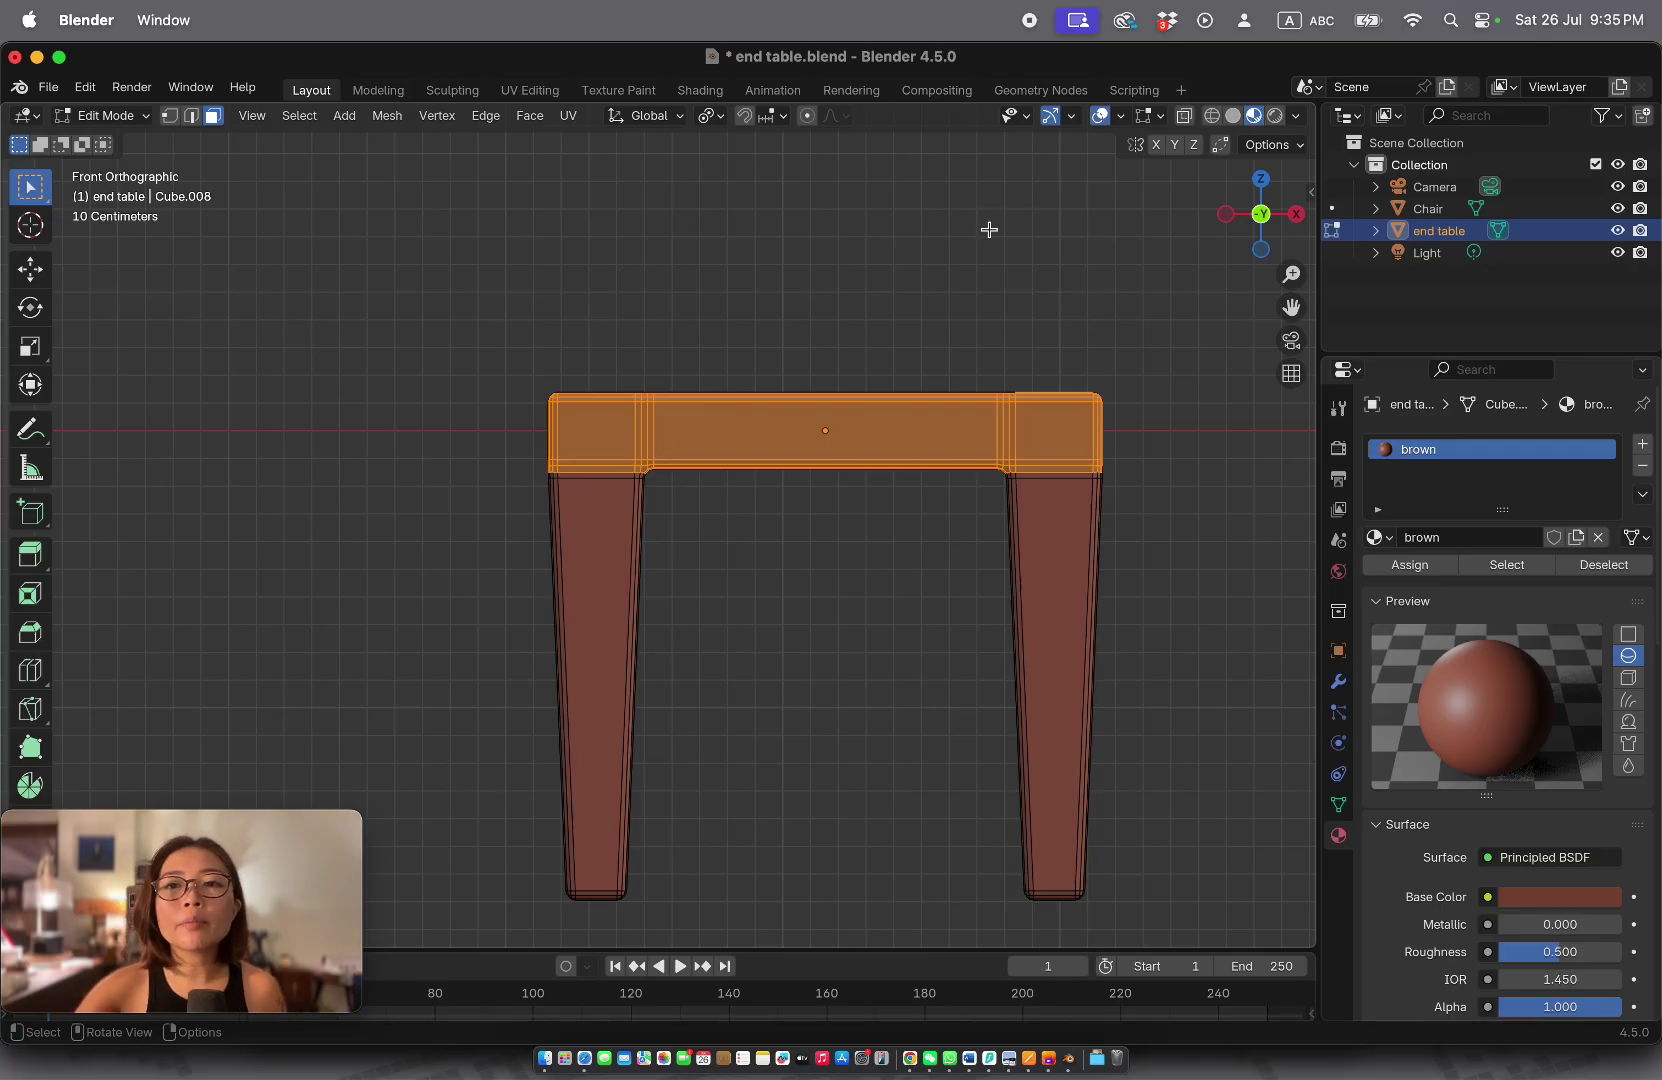
# Step: Turn on X-ray, try box-selecting the tabletop through the mesh, and clear the selection
pyautogui.click(1184, 119)
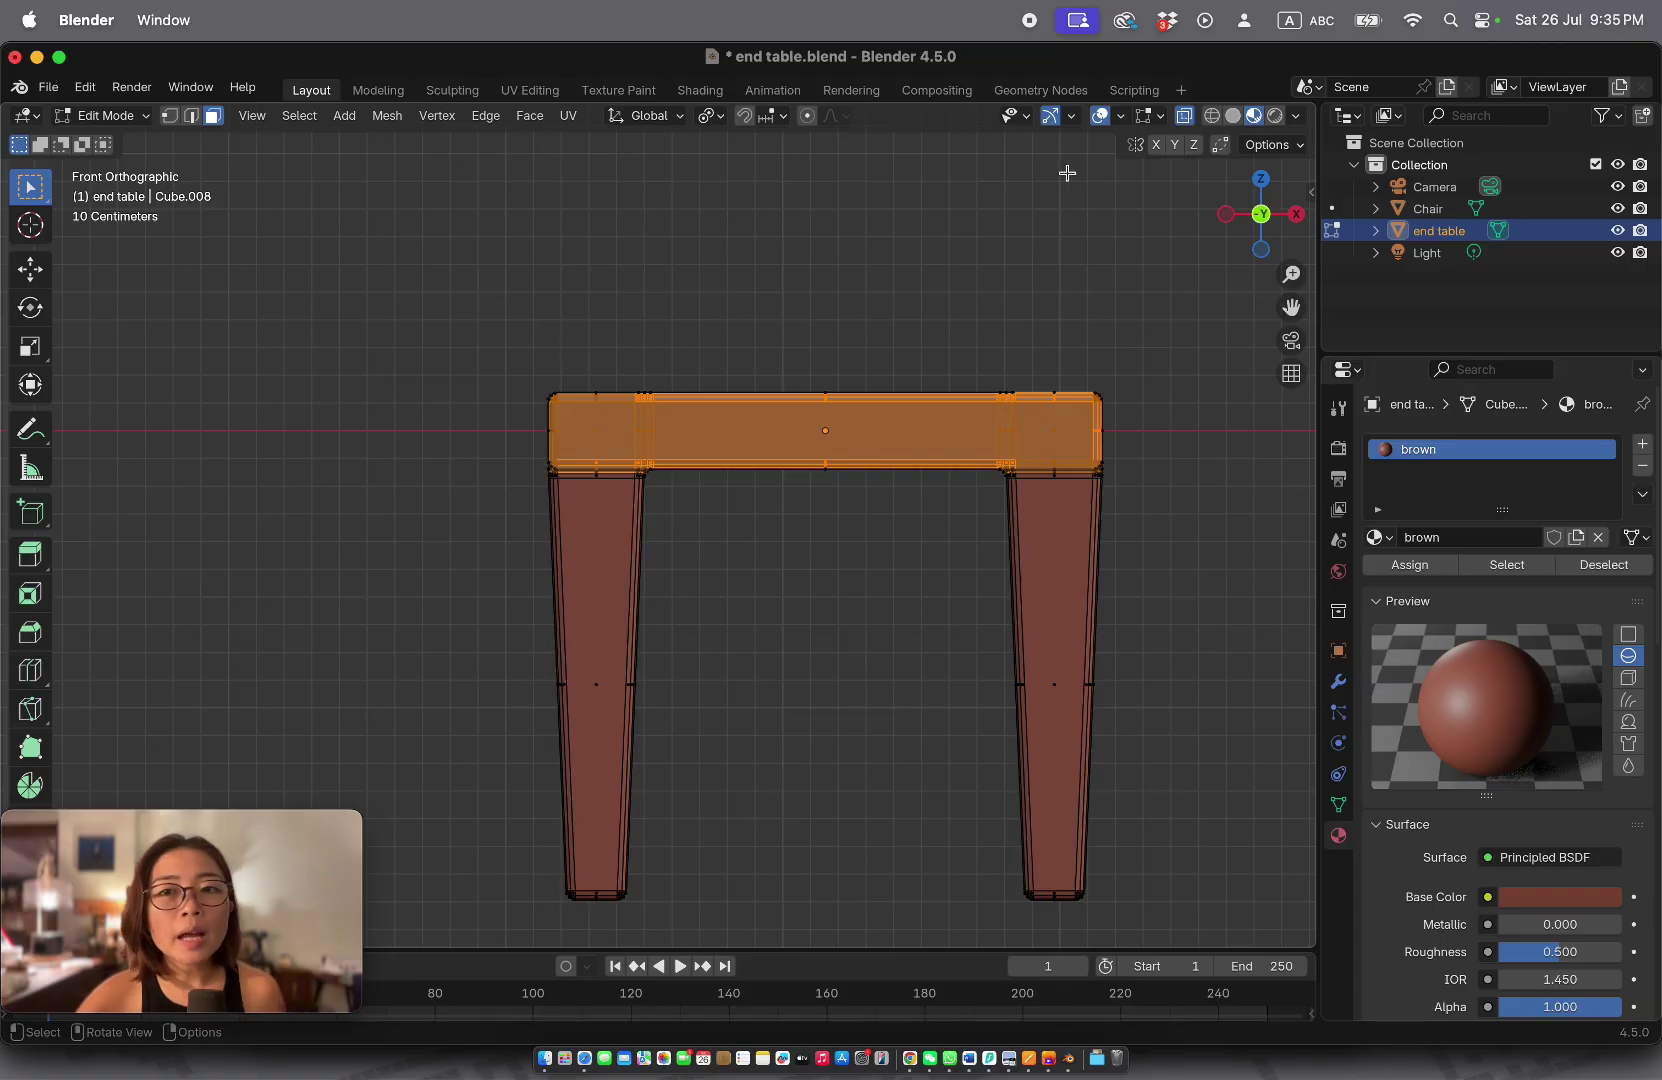
pyautogui.click(893, 315)
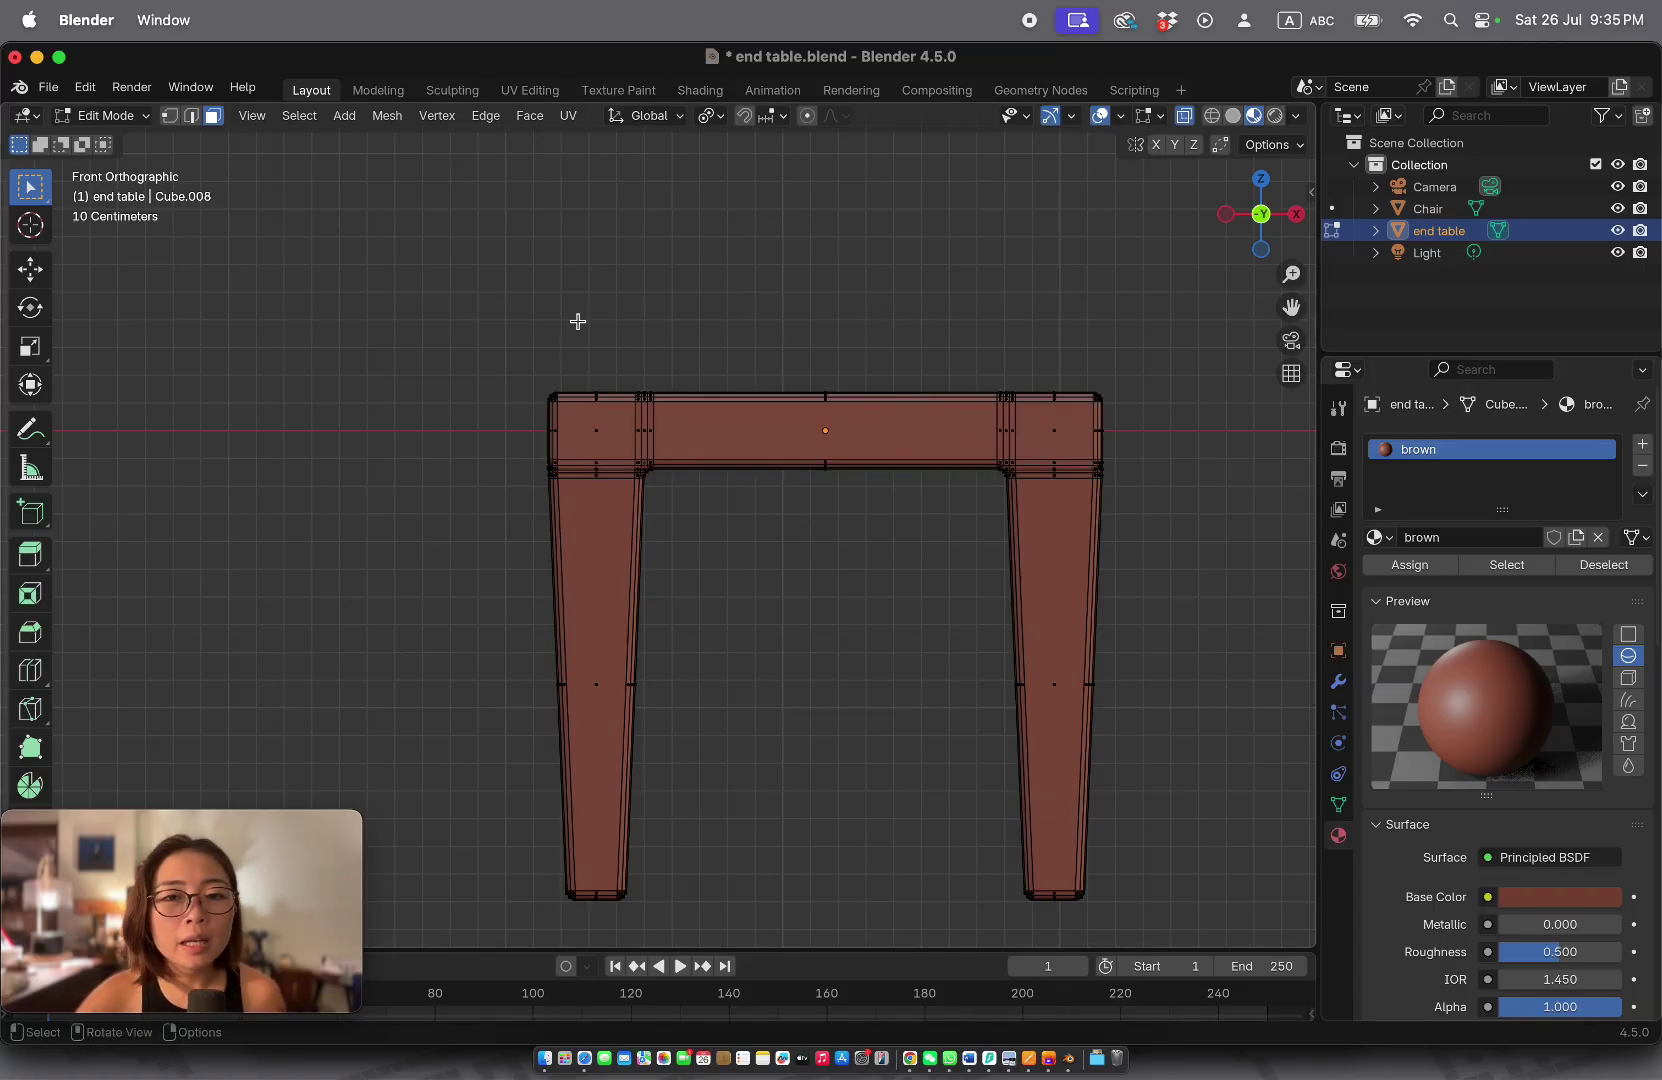
pyautogui.moveTo(494, 326); pyautogui.dragTo(1151, 427)
pyautogui.hotkey('alt', 'a')
pyautogui.moveTo(889, 452); pyautogui.dragTo(884, 449, button='middle')
pyautogui.keyDown('shift'); pyautogui.moveTo(438, 459); pyautogui.dragTo(438, 460, button='middle'); pyautogui.keyUp('shift')
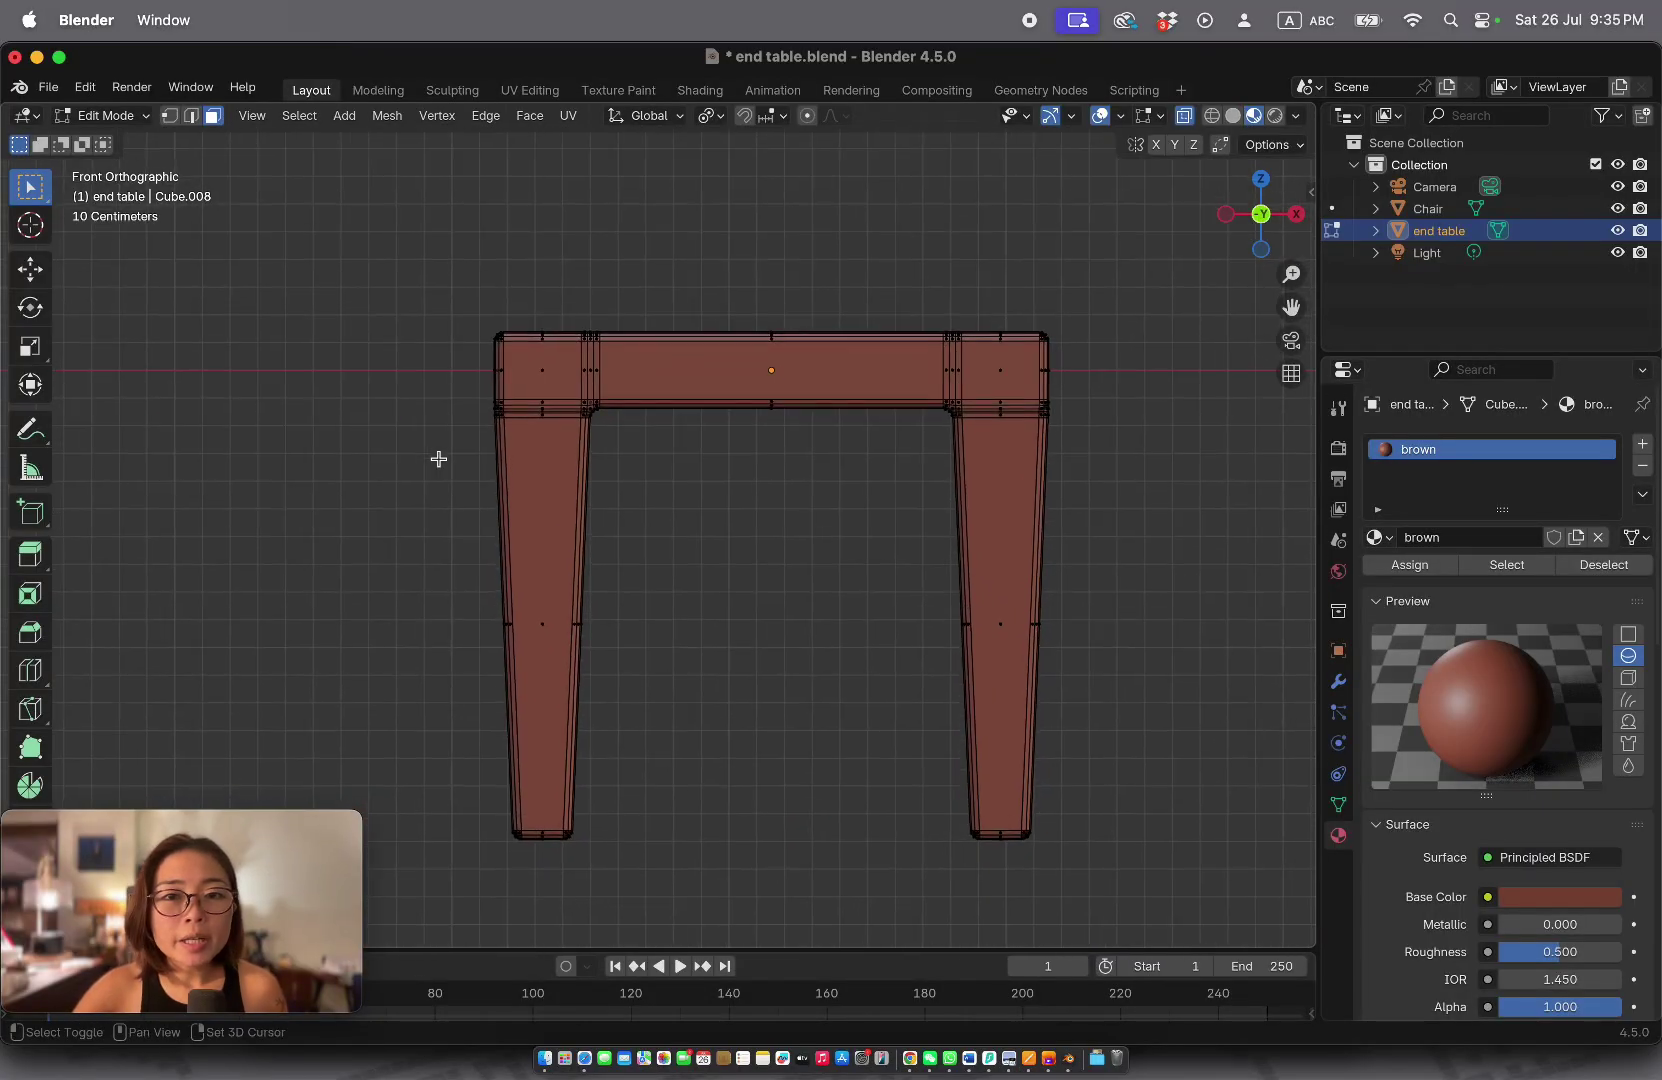
# Step: Box-select the tabletop faces, and replace that selection with the faces of the end table's legs below the top
pyautogui.press('b')
pyautogui.moveTo(374, 281); pyautogui.dragTo(1116, 418)
pyautogui.moveTo(447, 415); pyautogui.dragTo(1174, 864)
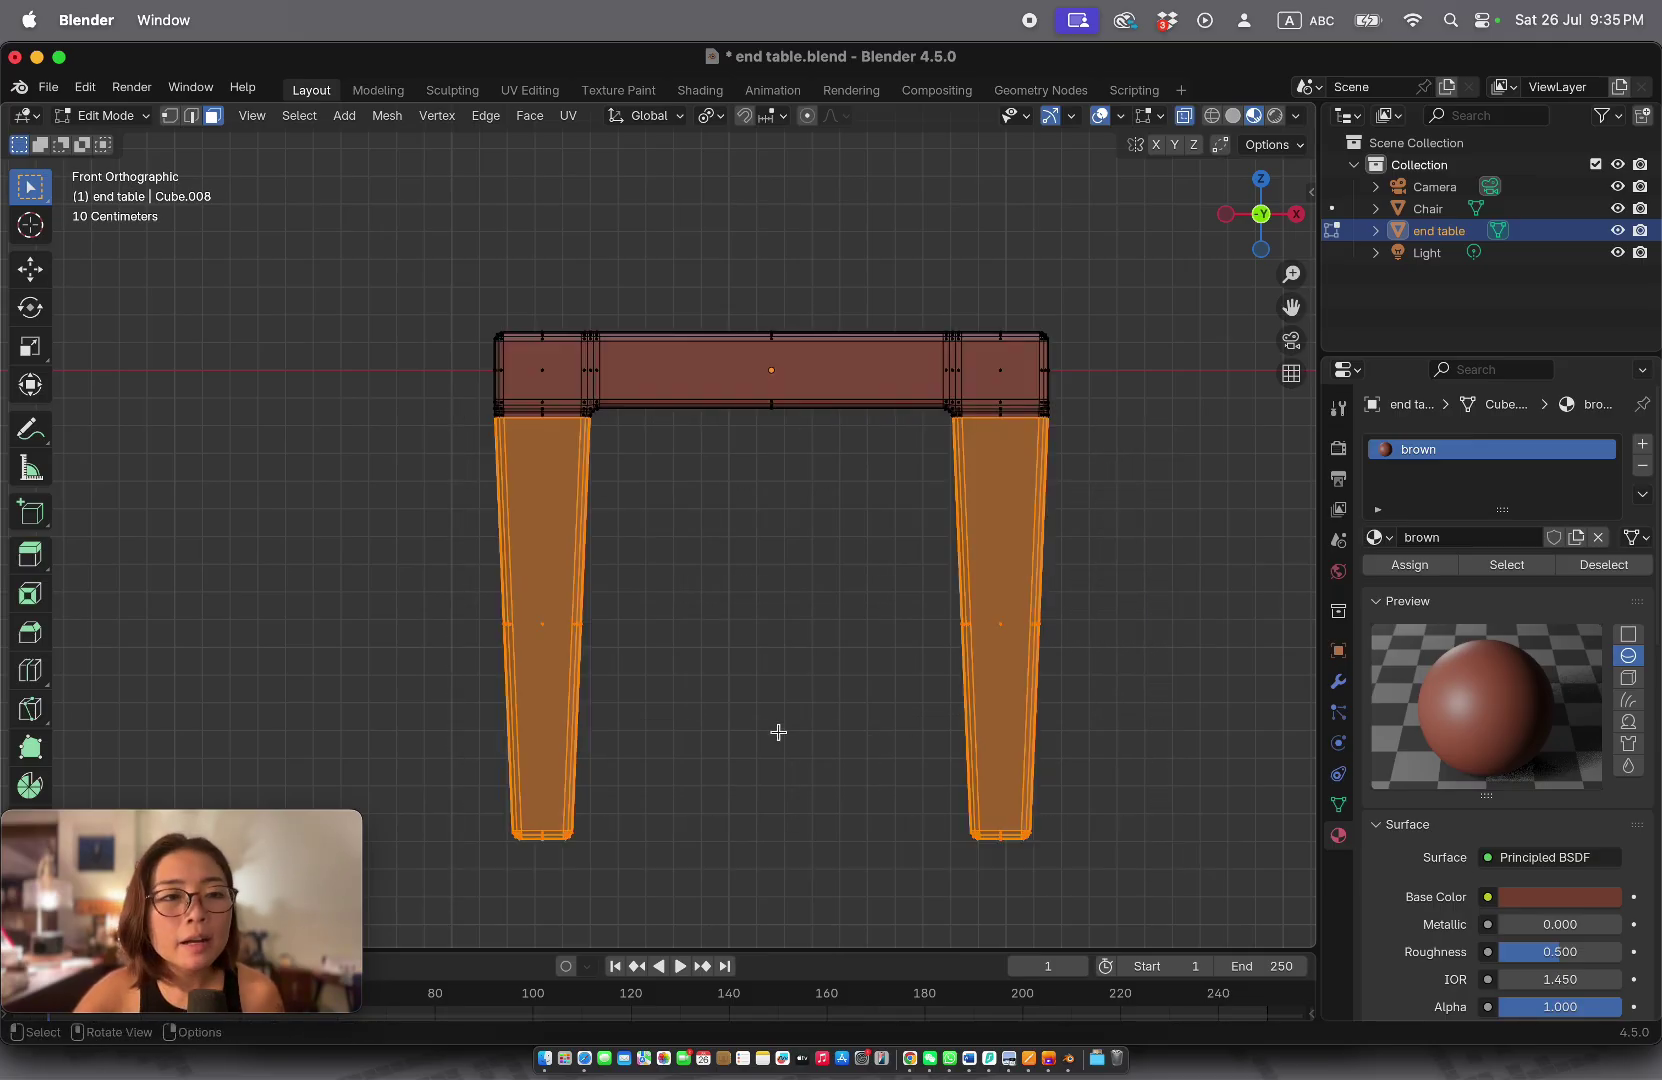
# Step: Clear the face selection and add a second material slot to the end table with a new material named "metal black"
pyautogui.click(661, 697)
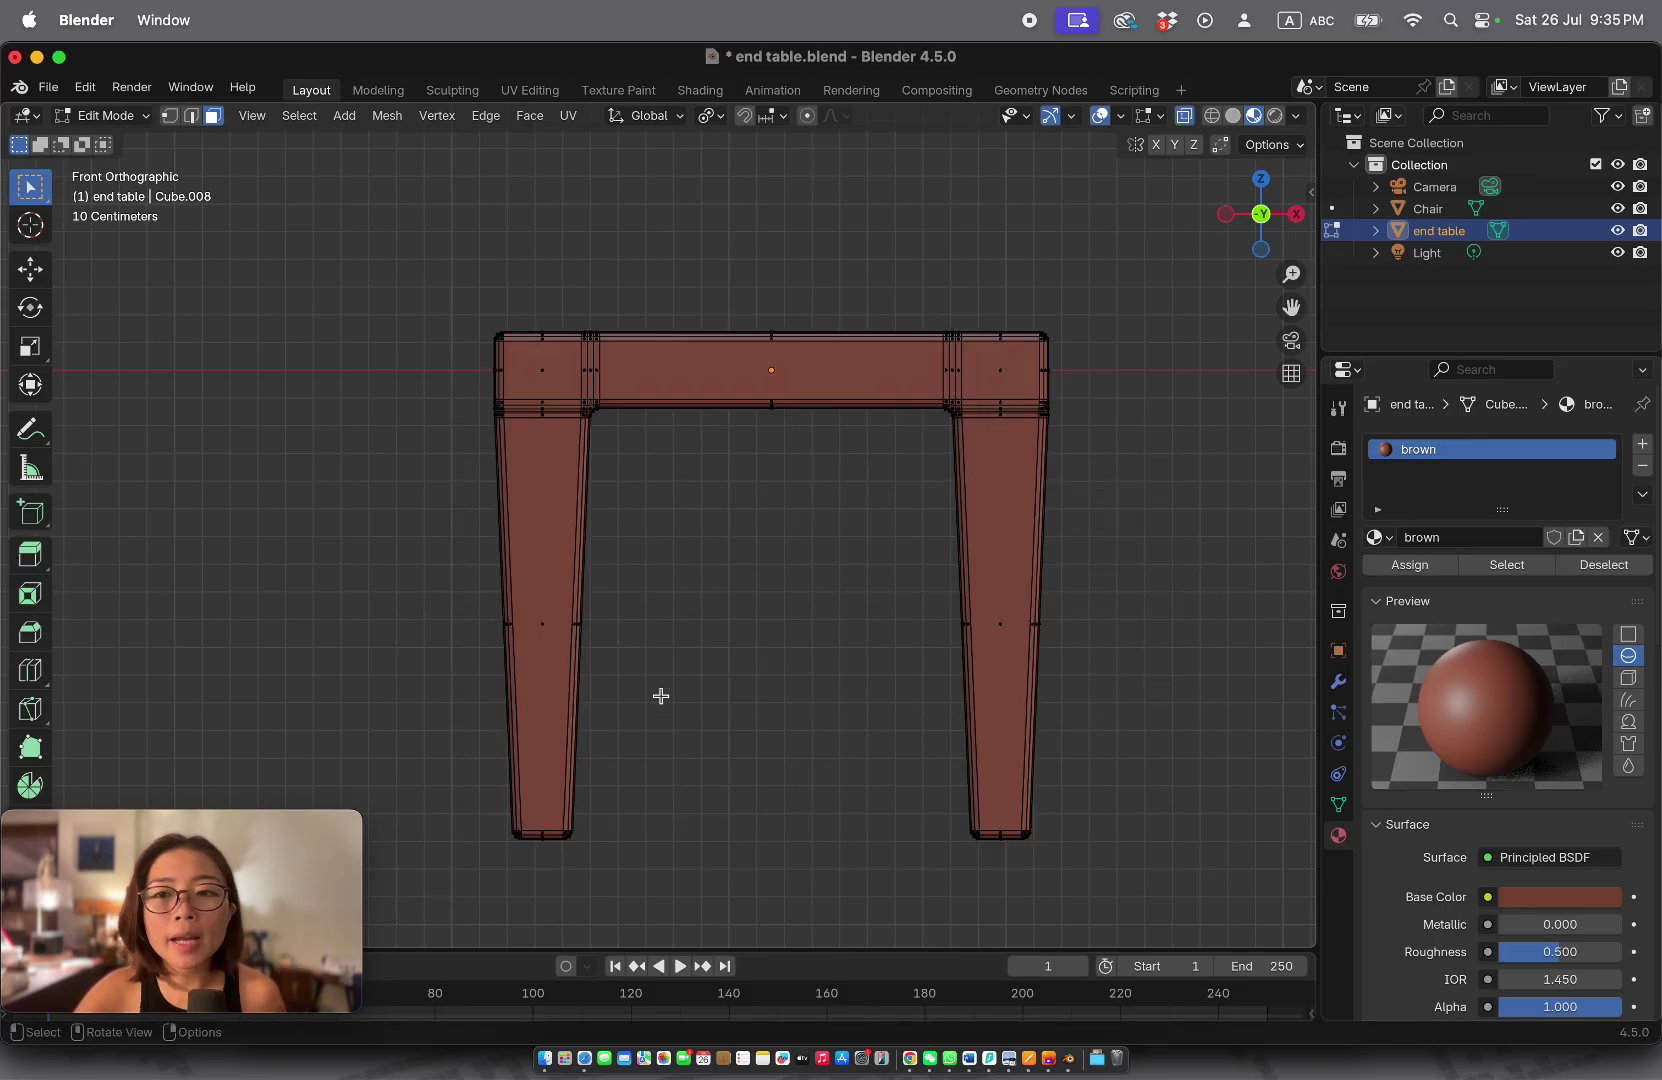
pyautogui.click(1642, 447)
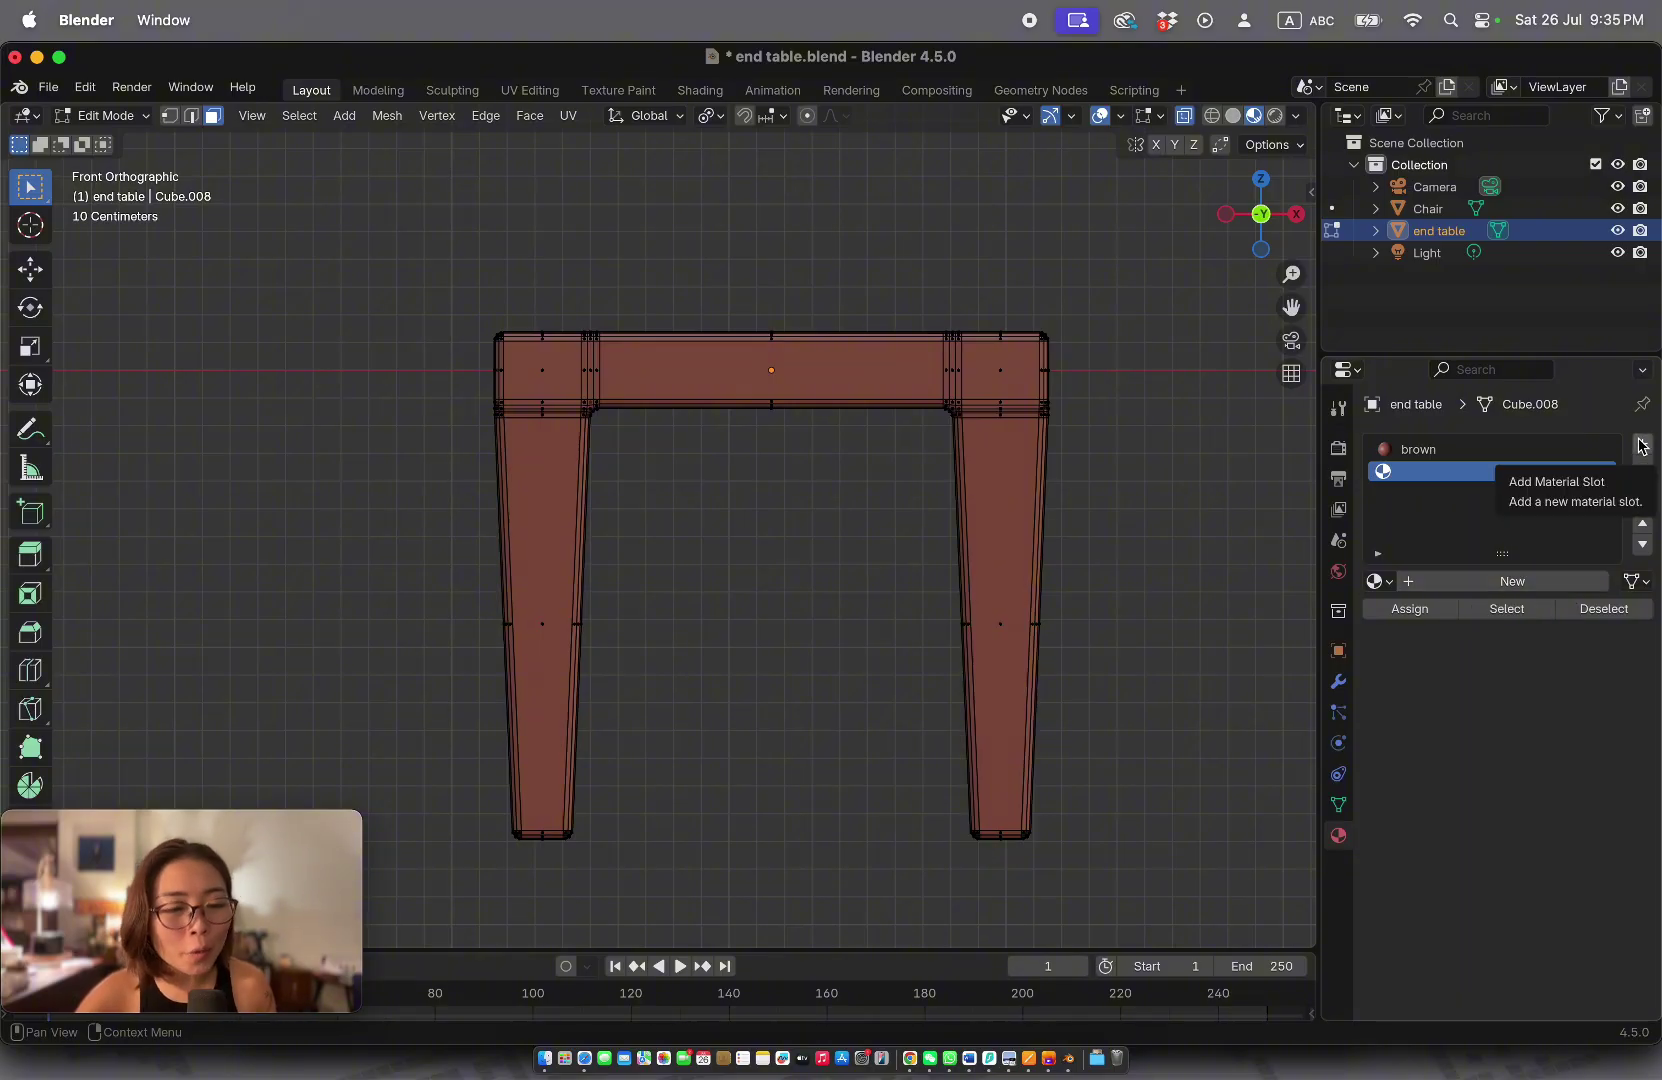
pyautogui.click(1510, 582)
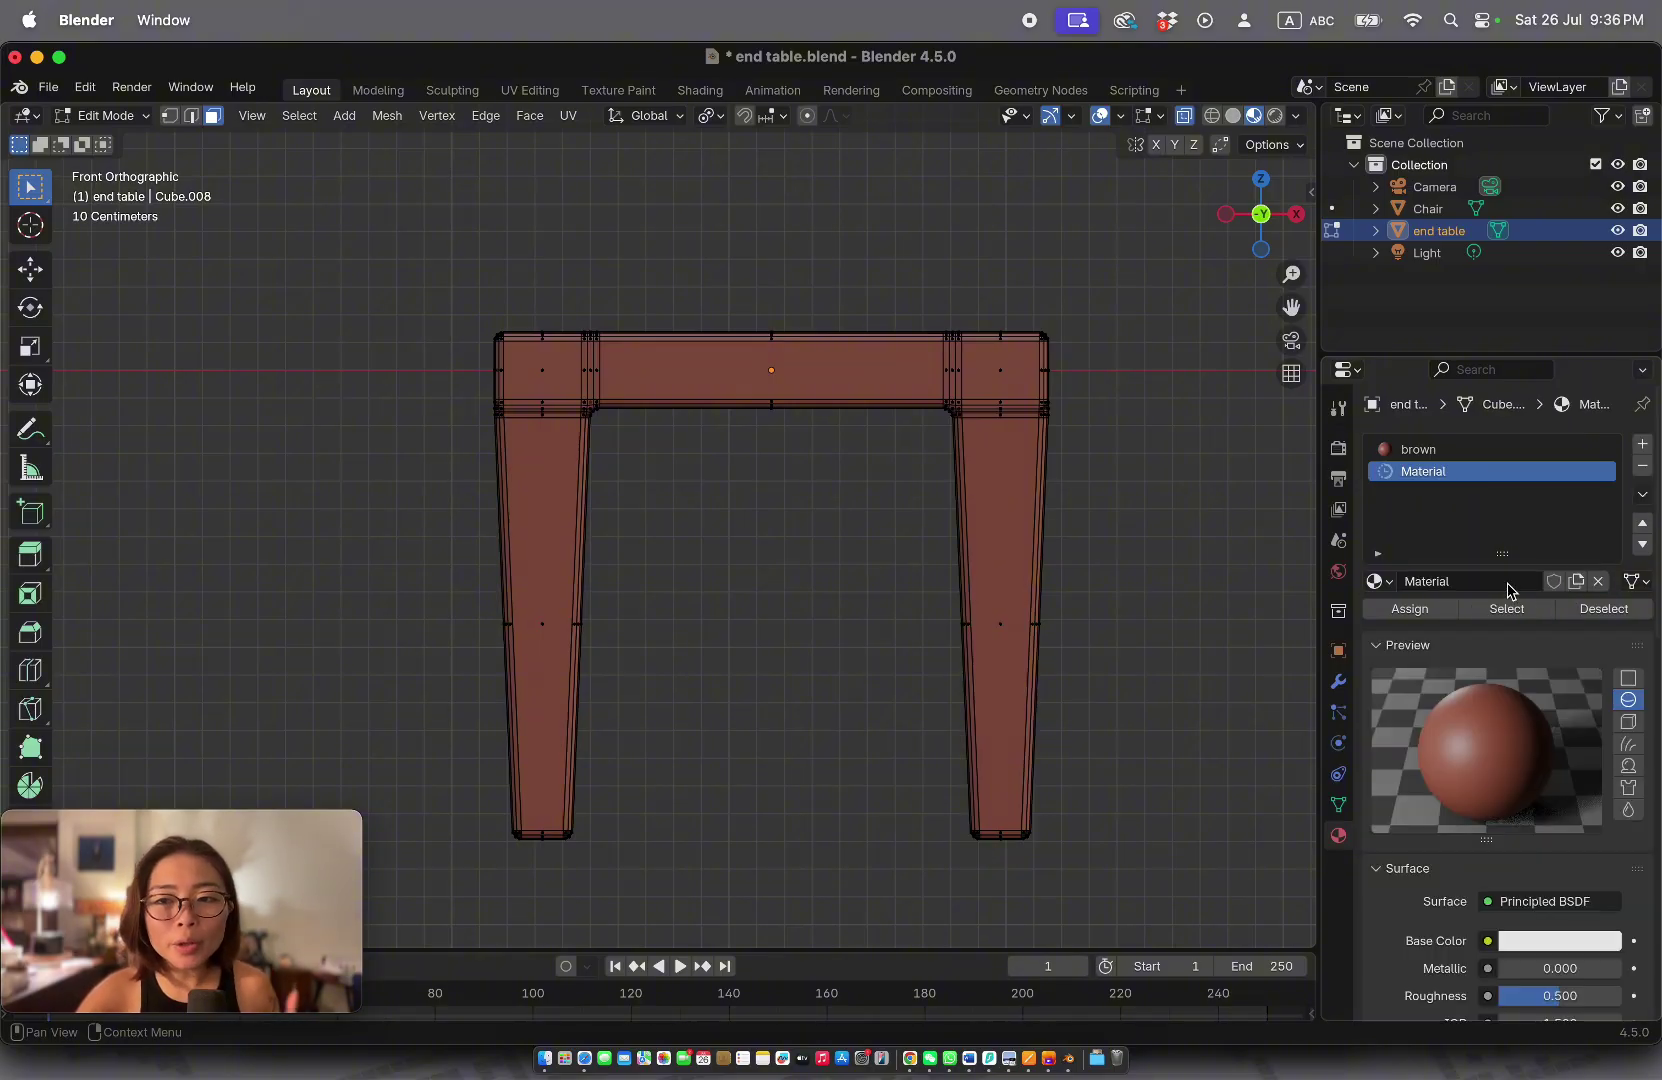
pyautogui.click(1458, 579)
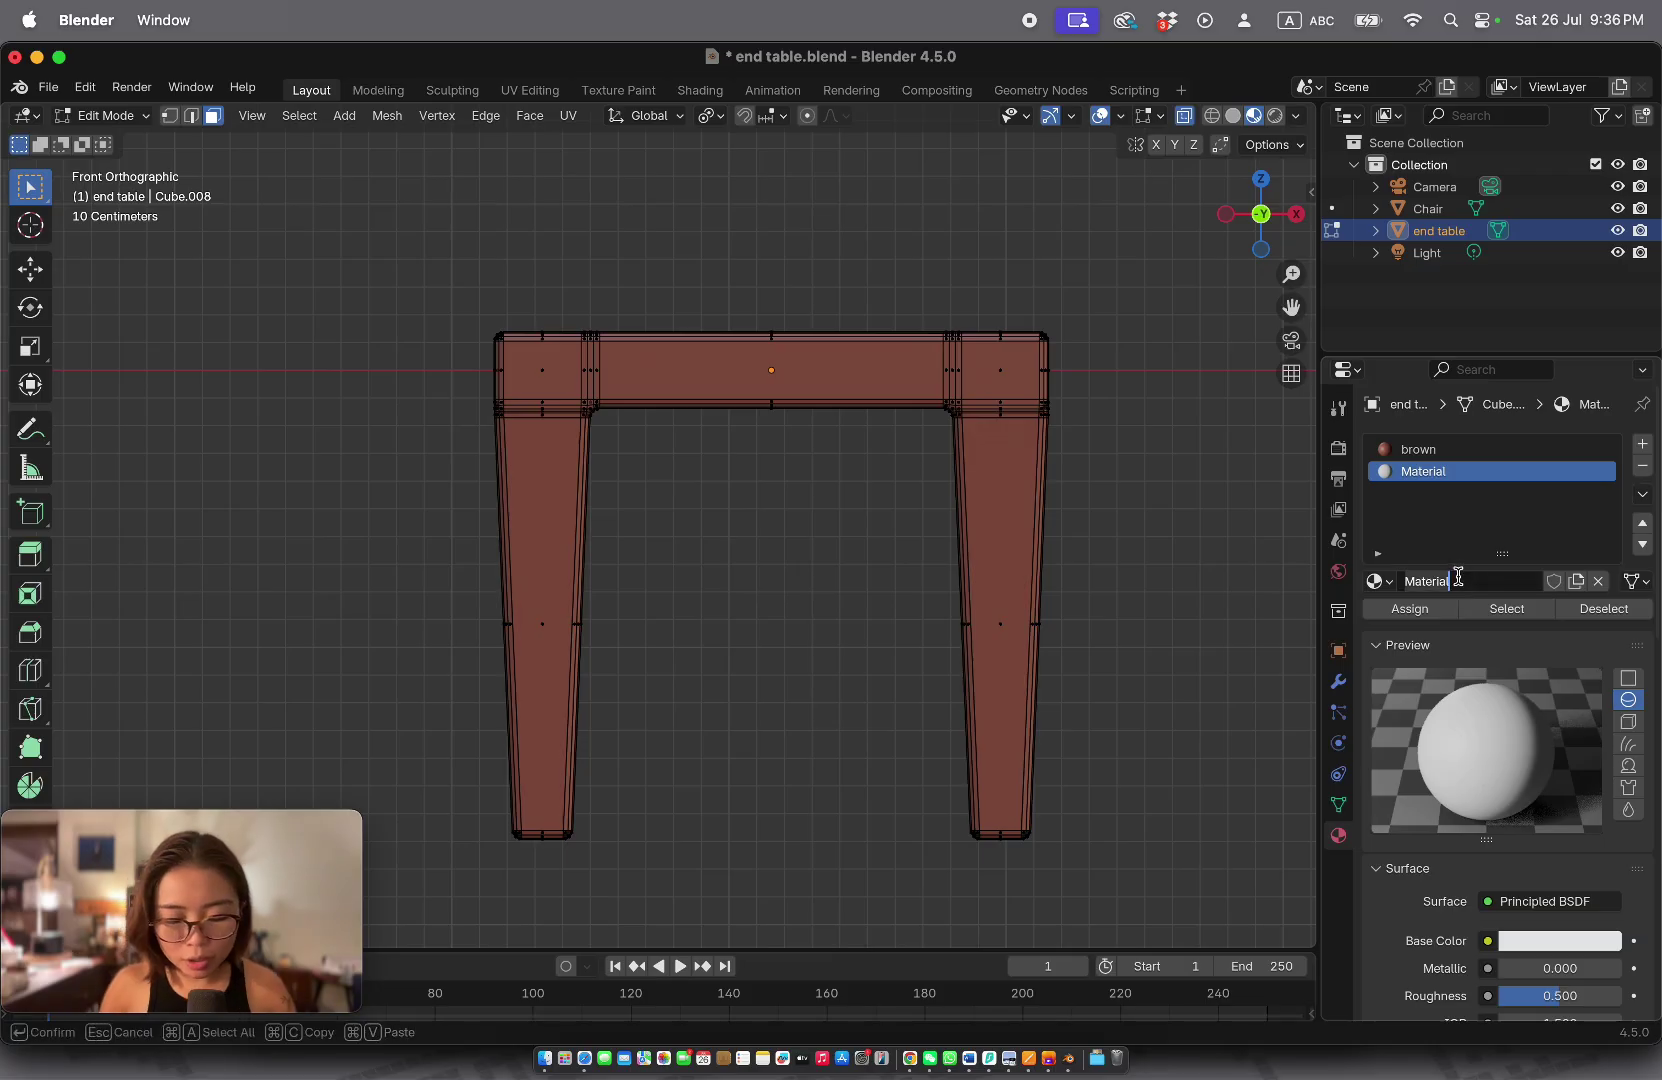
pyautogui.write('metal black')
pyautogui.press('Return')
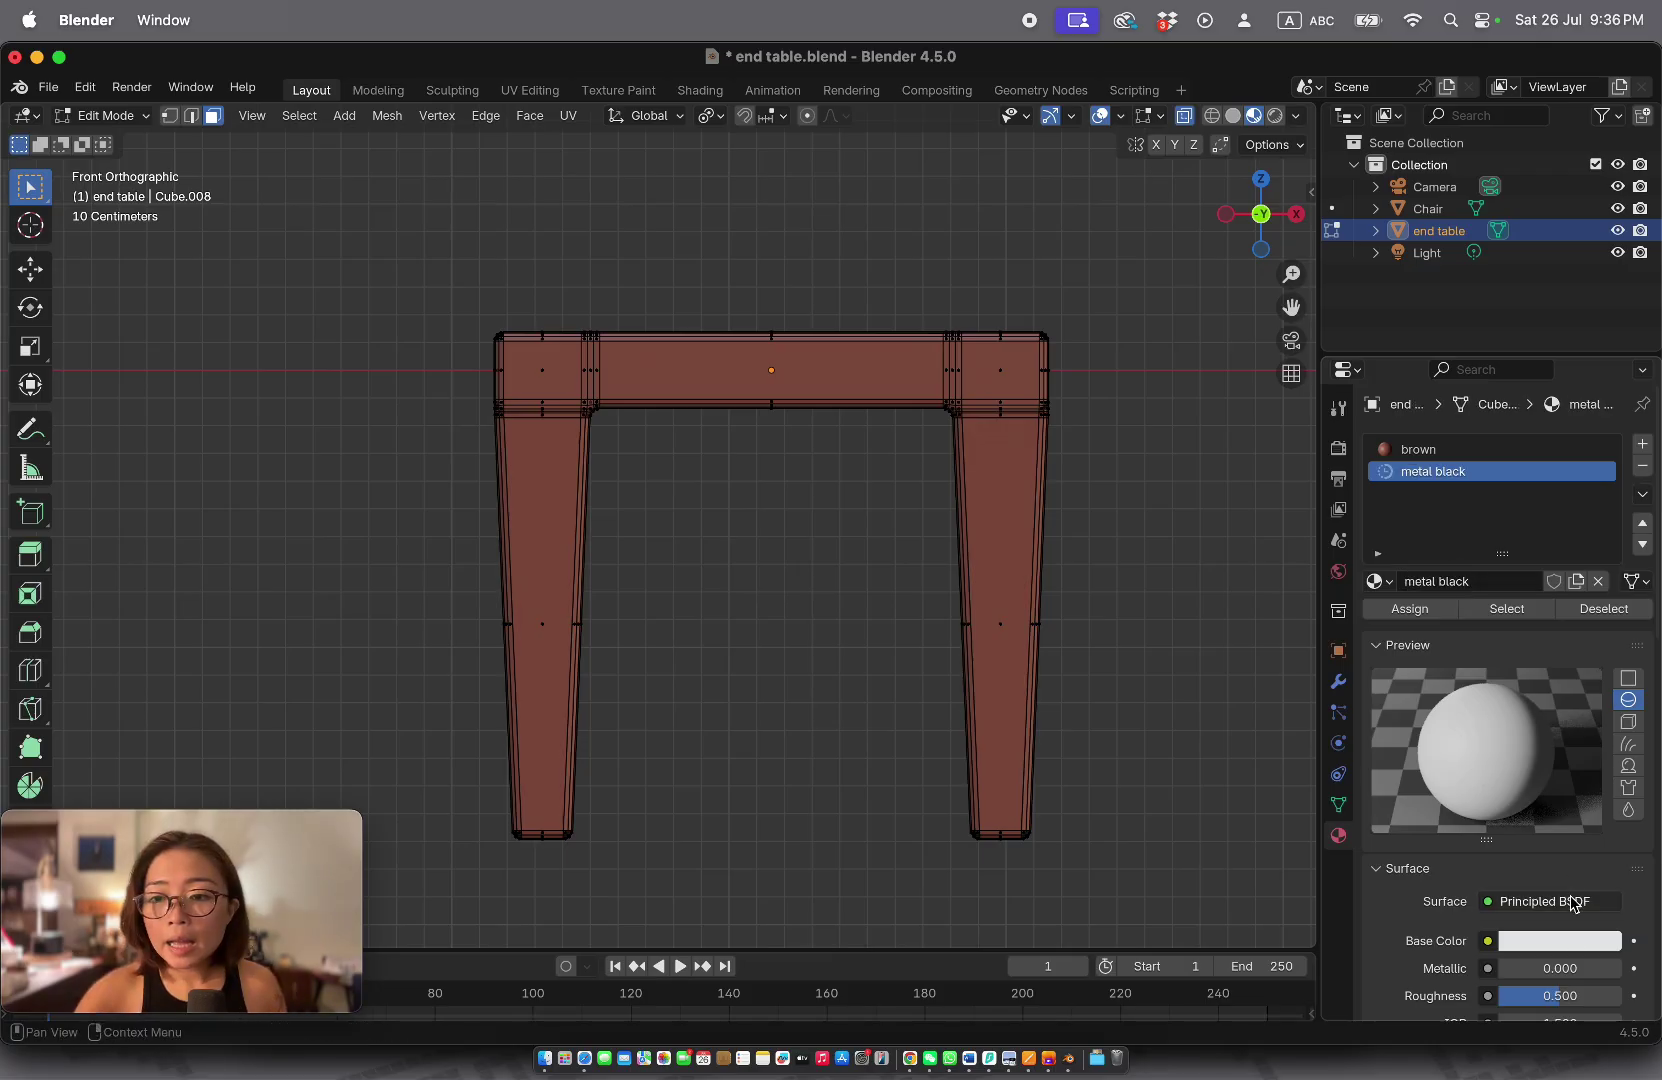
# Step: Set the metal black material's Base Color to dark grey #262626, Metallic to 0.894 and Roughness to 0.235
pyautogui.click(1562, 940)
pyautogui.moveTo(1603, 592); pyautogui.dragTo(1603, 729)
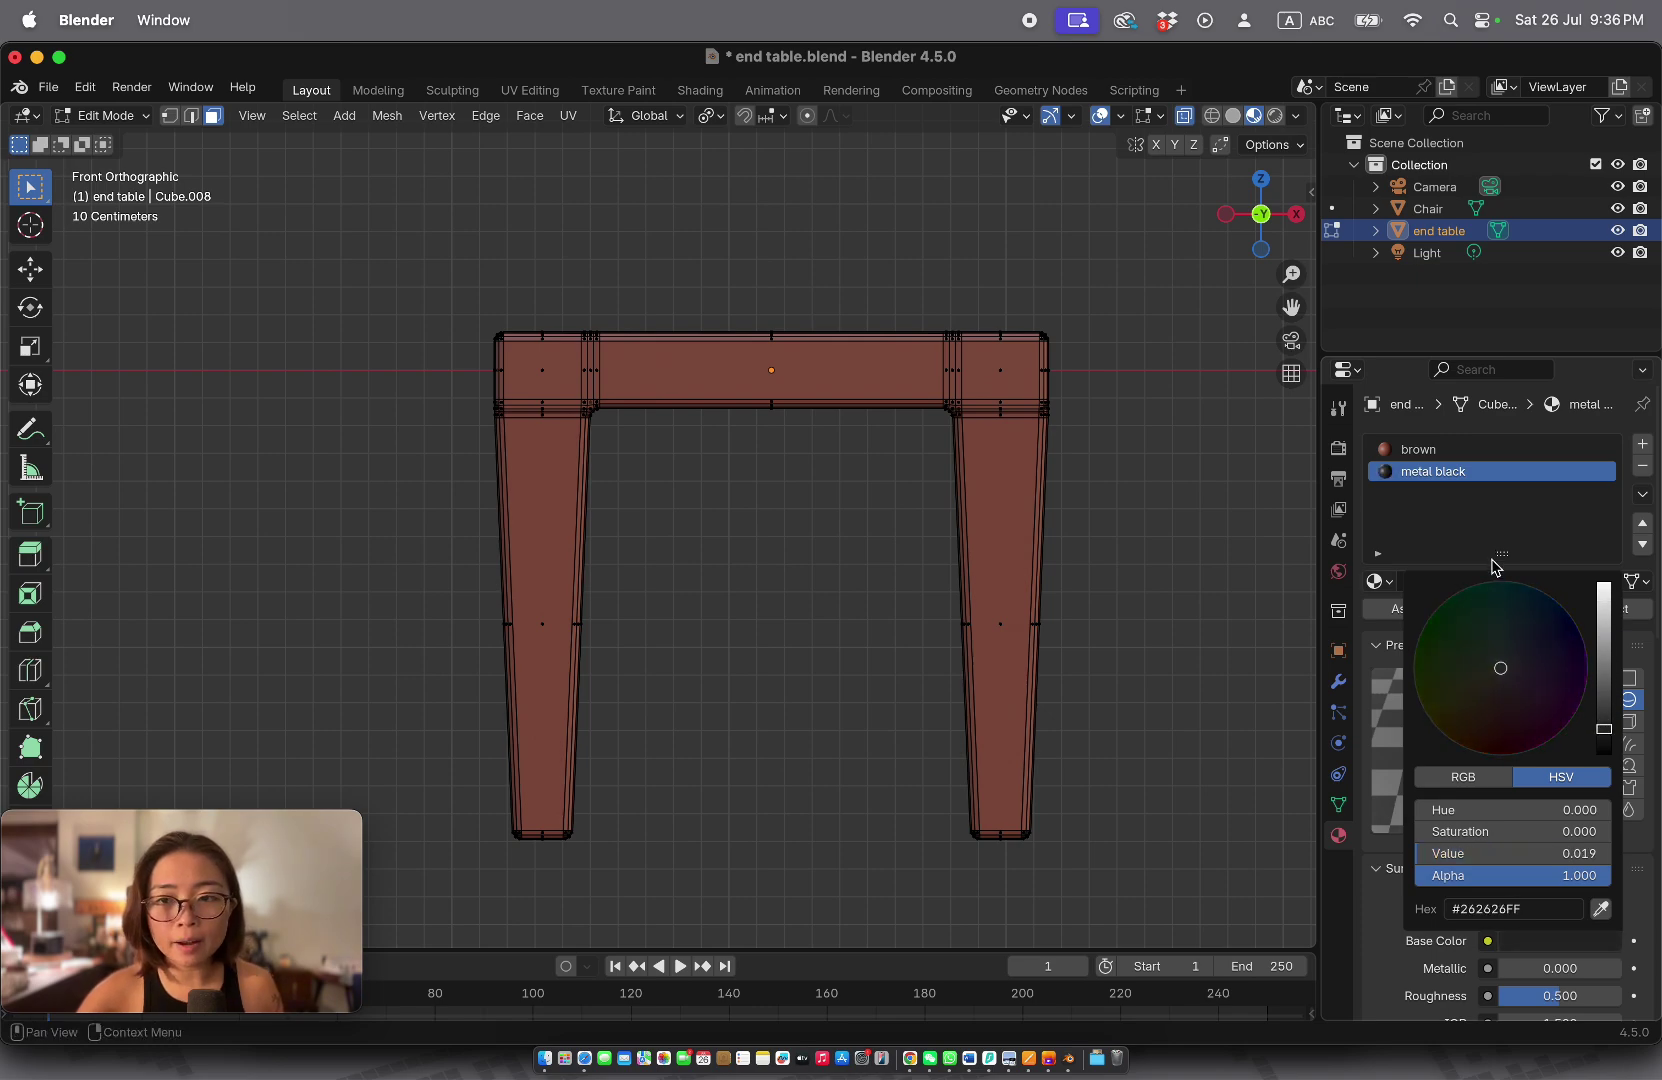
pyautogui.scroll(-3, 1540, 738)
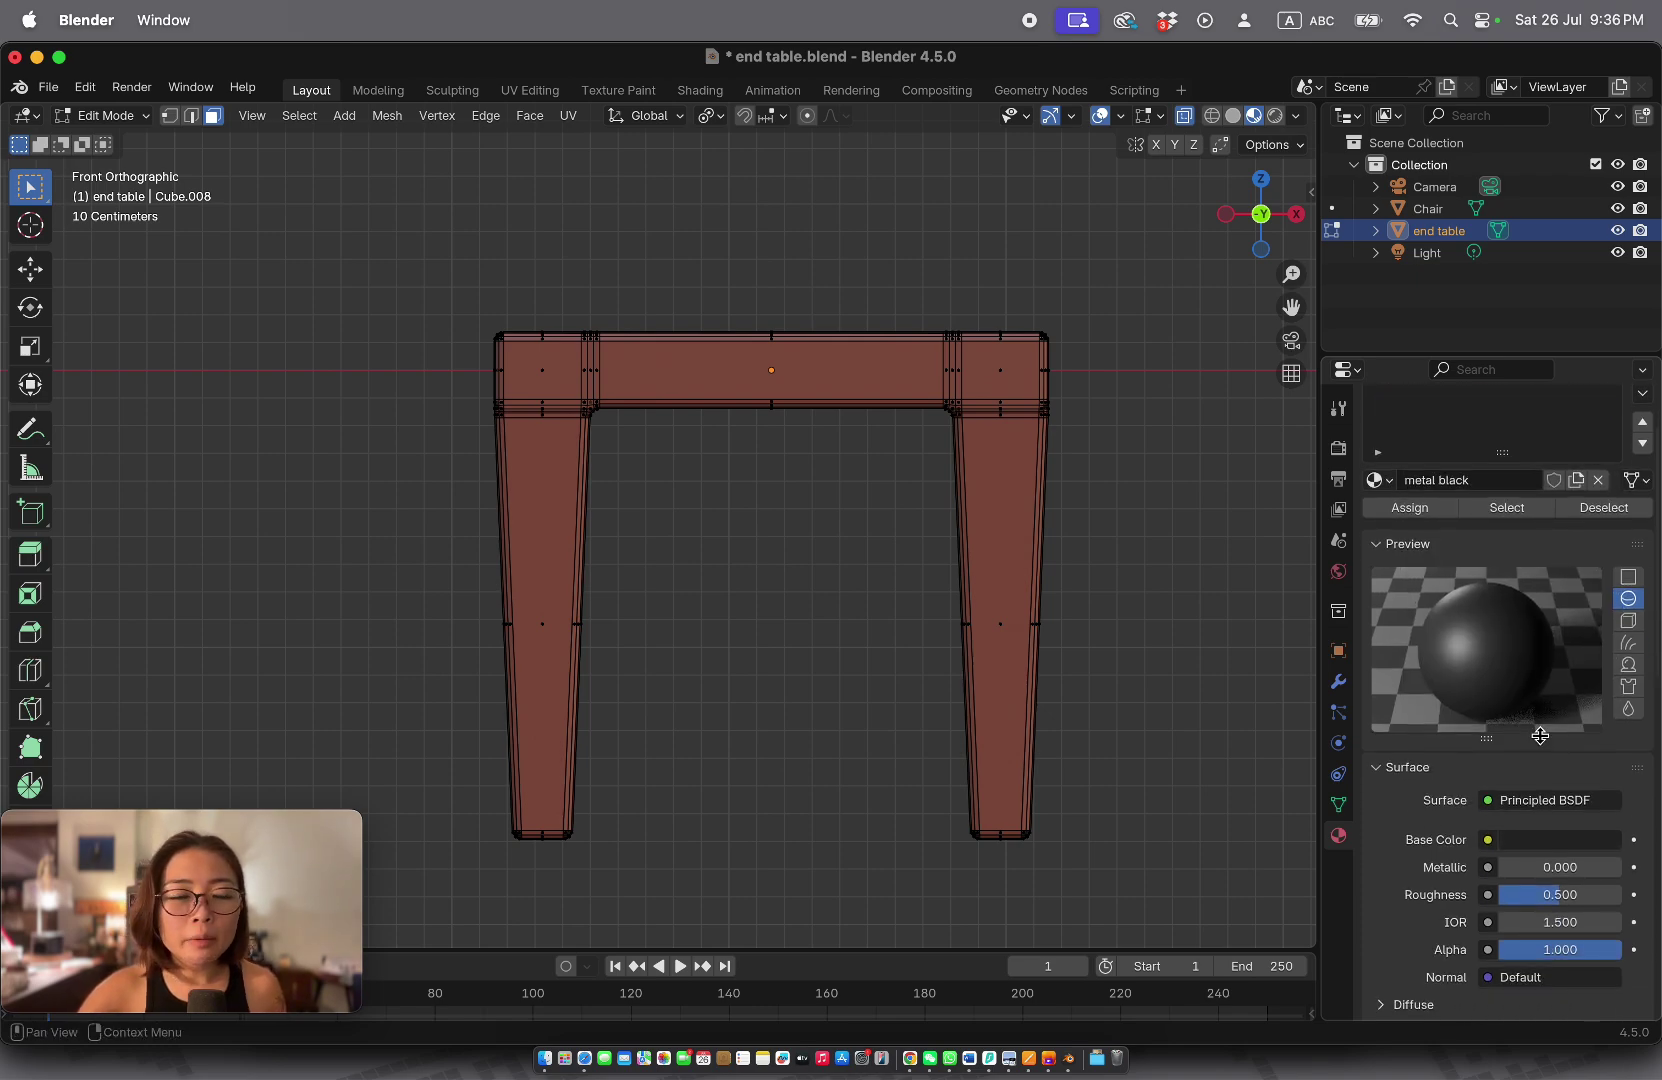
pyautogui.scroll(-1, 1540, 736)
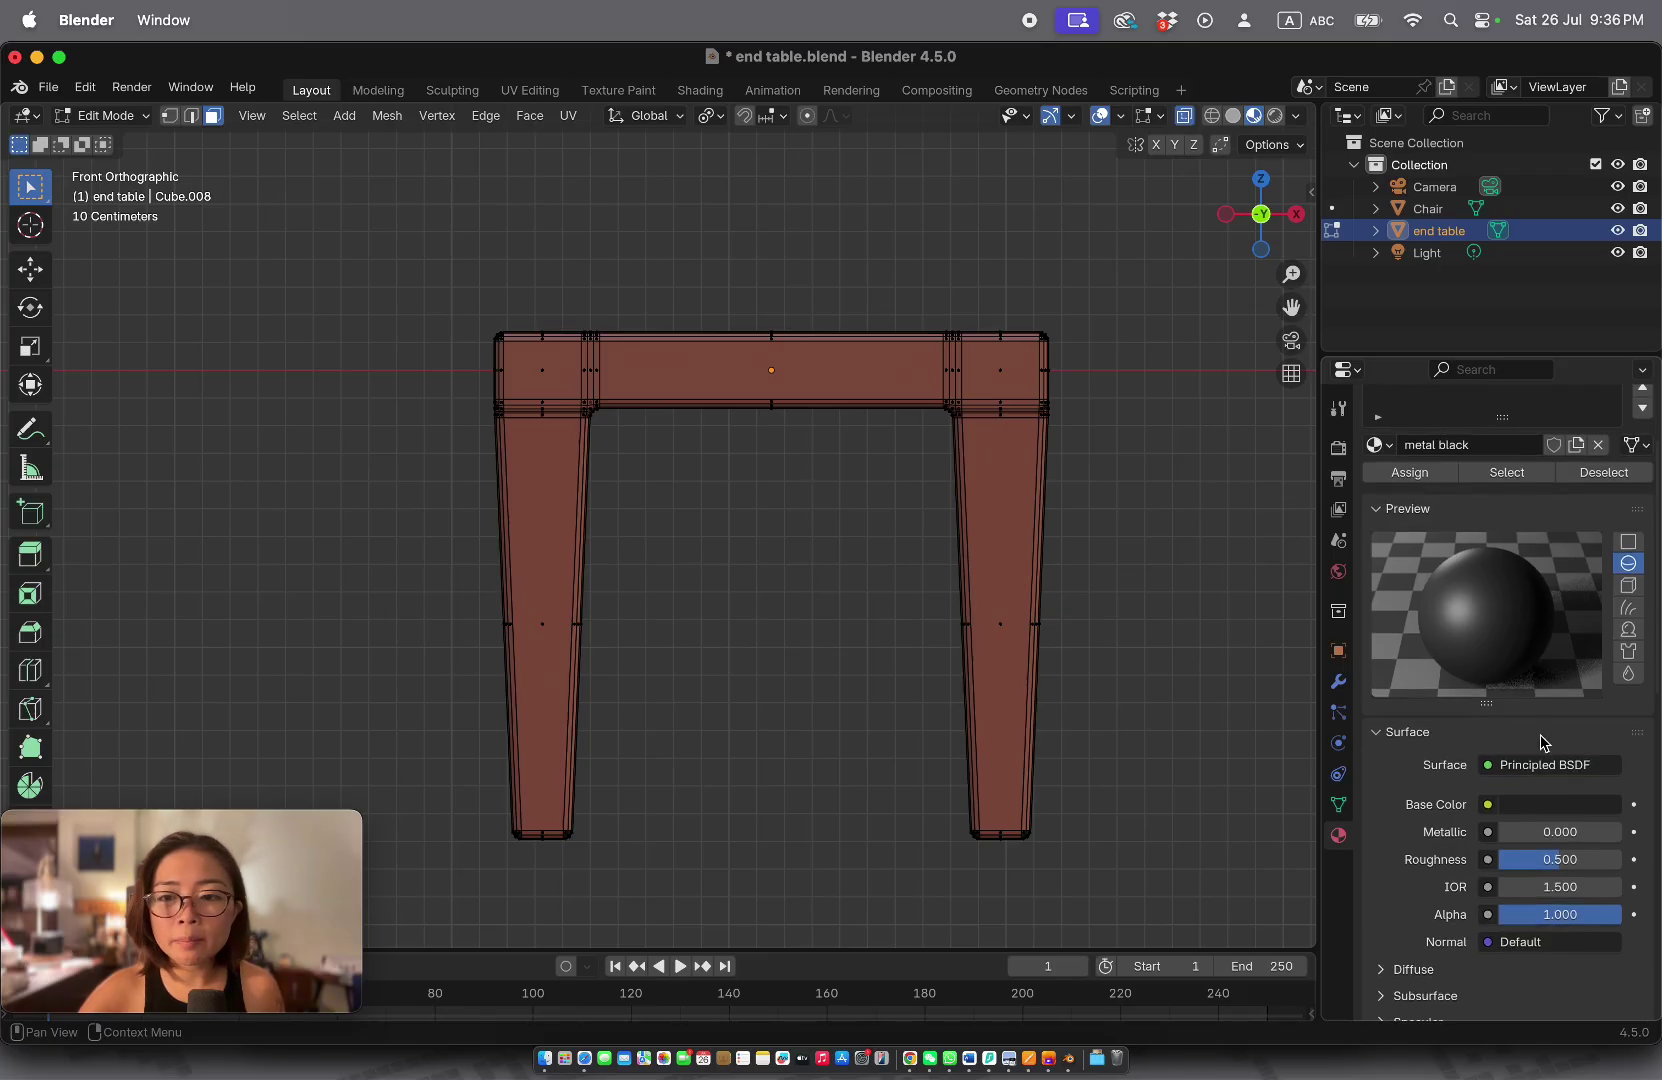
pyautogui.moveTo(1522, 856)
pyautogui.mouseDown()
pyautogui.moveTo(1608, 838)
pyautogui.moveTo(1540, 858)
pyautogui.moveTo(1547, 830)
pyautogui.moveTo(1506, 858)
pyautogui.mouseUp()
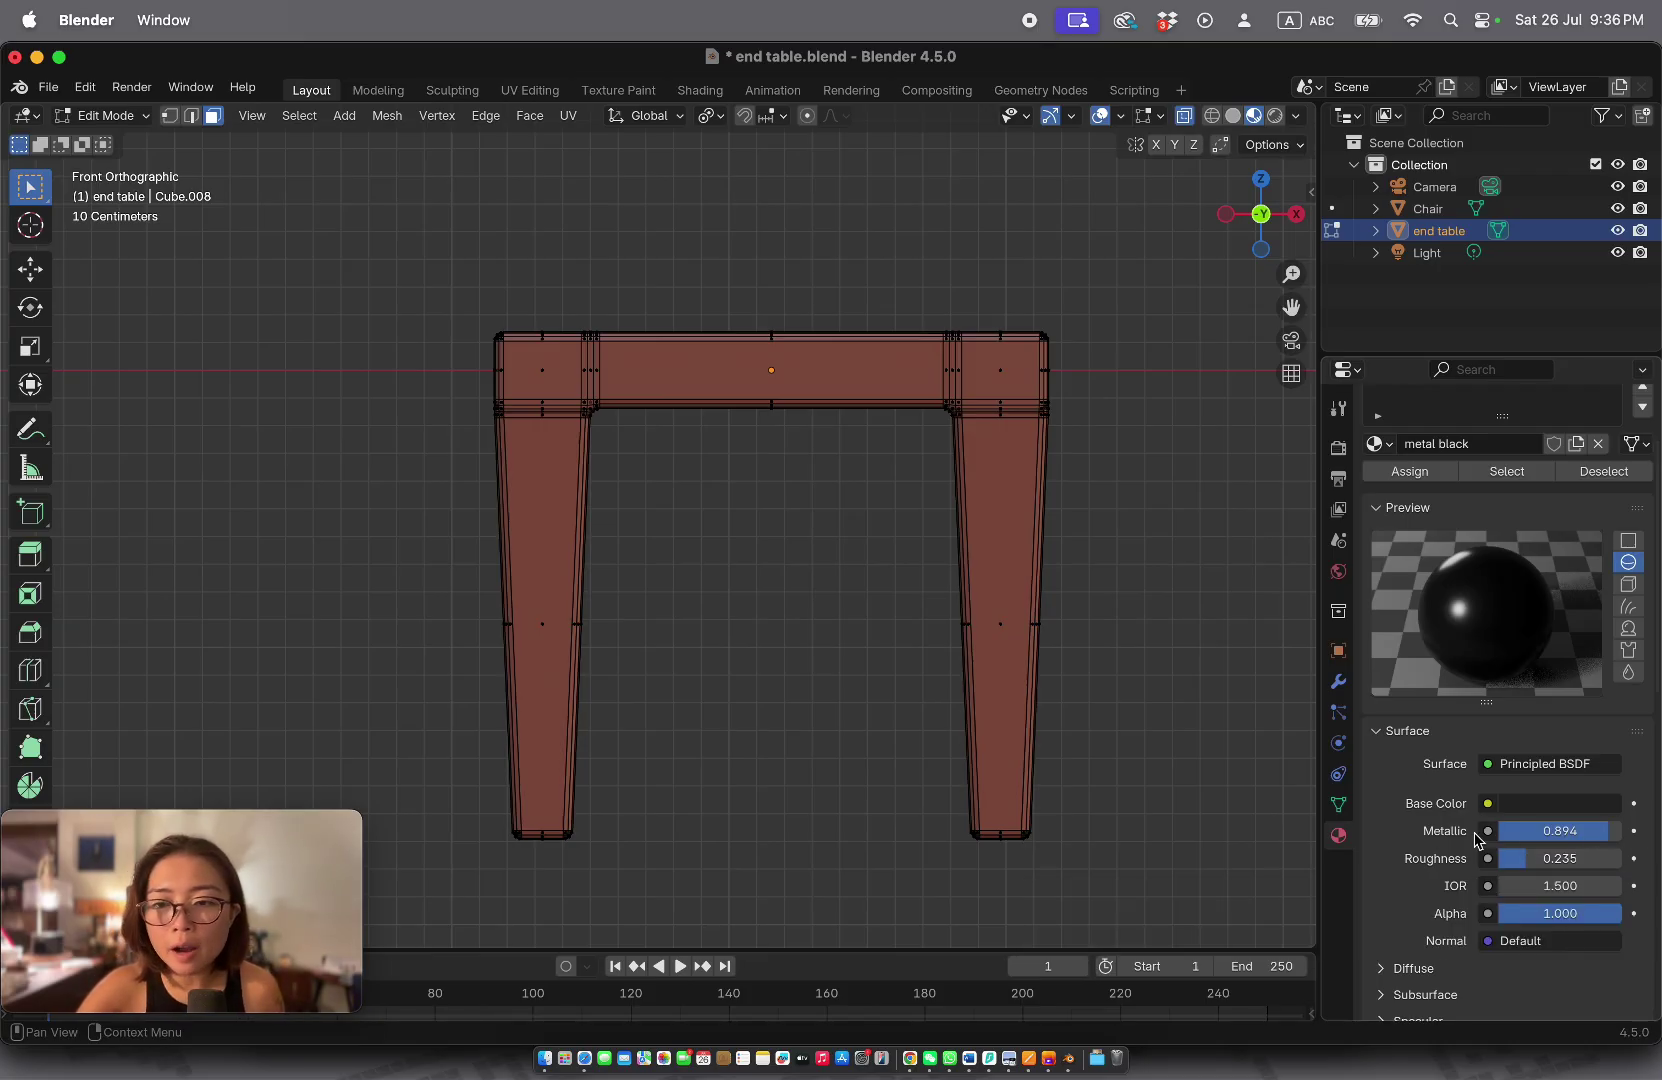
pyautogui.keyDown('shift'); pyautogui.scroll(-5, 831, 692); pyautogui.keyUp('shift')
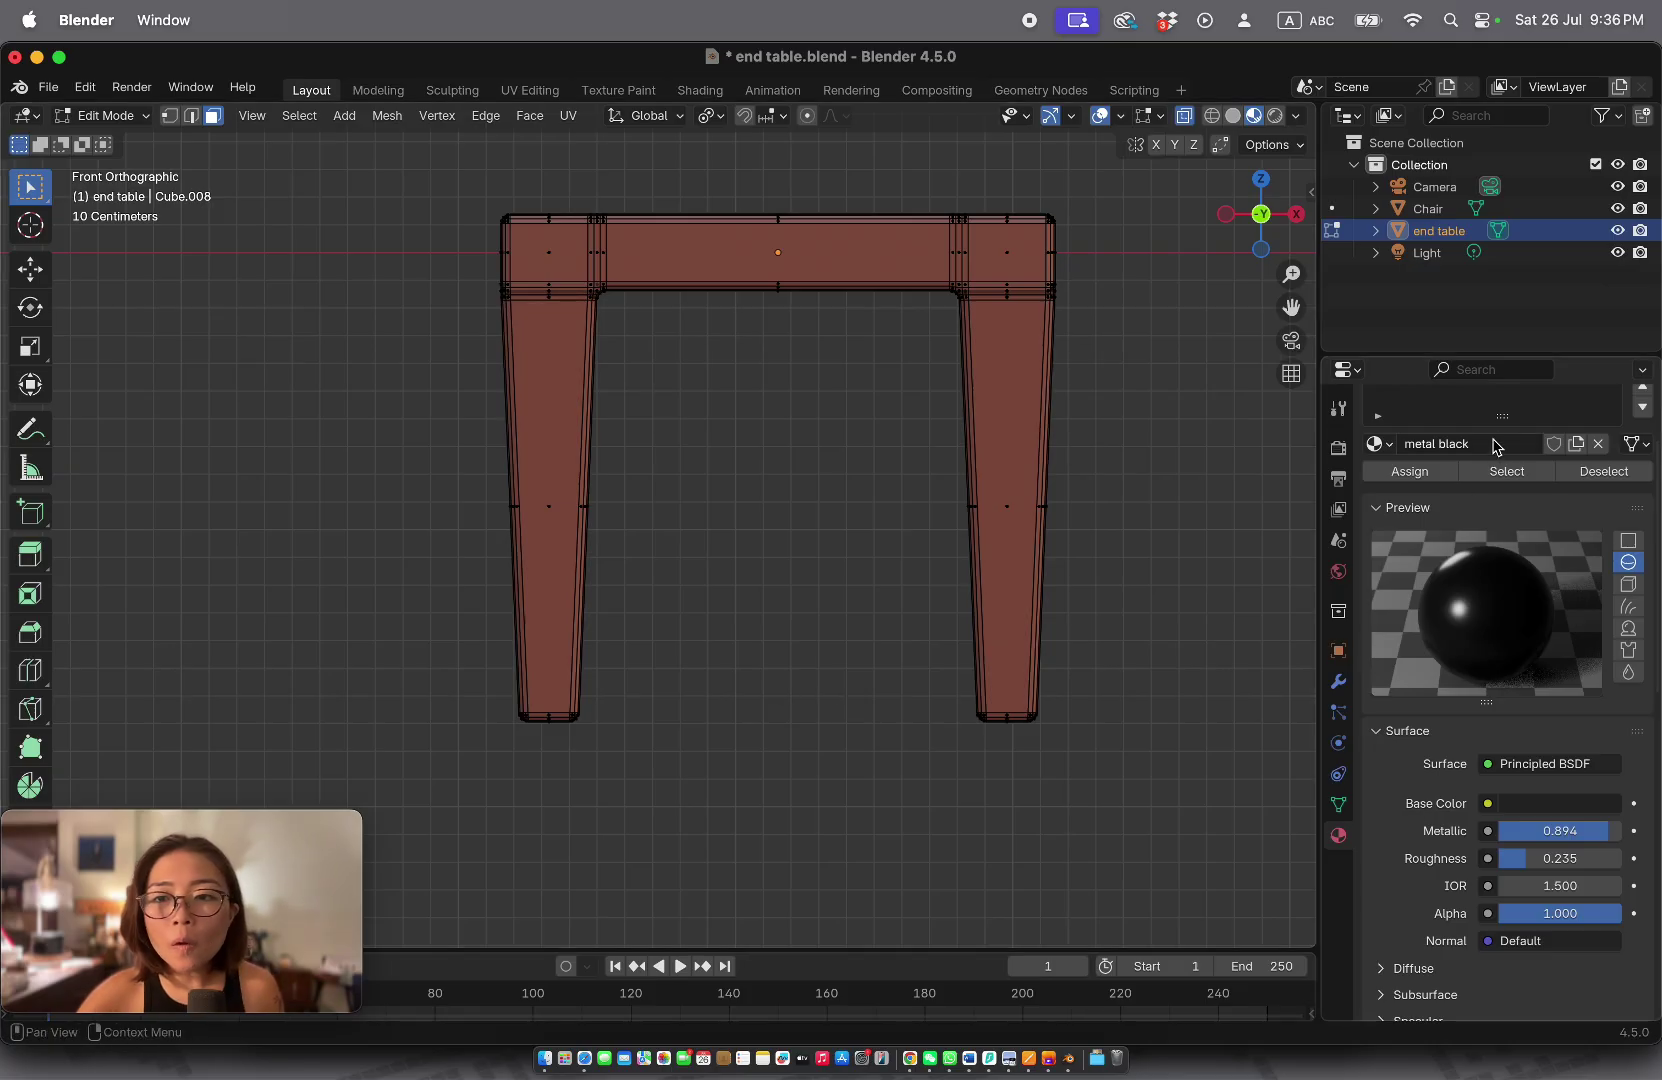
# Step: Rename the metal black material as "silver"
pyautogui.click(1484, 445)
pyautogui.doubleClick(1461, 444)
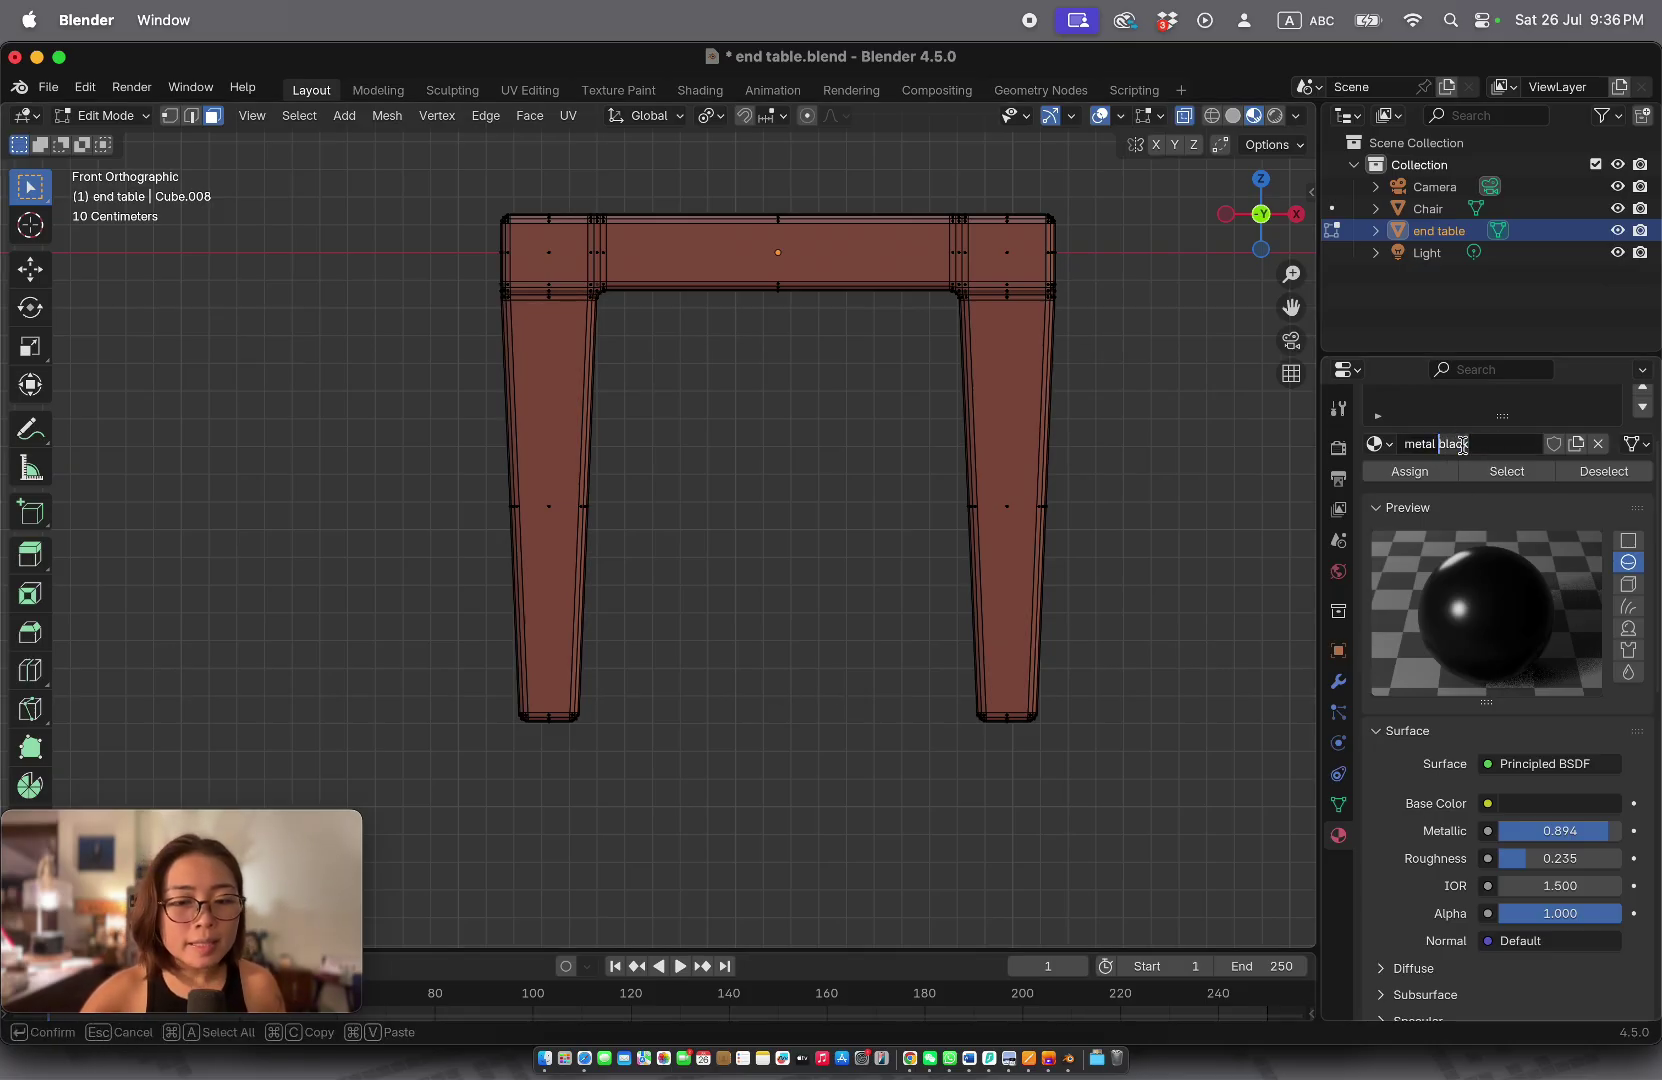
pyautogui.write('silv')
pyautogui.press('super+a')
pyautogui.write('s')
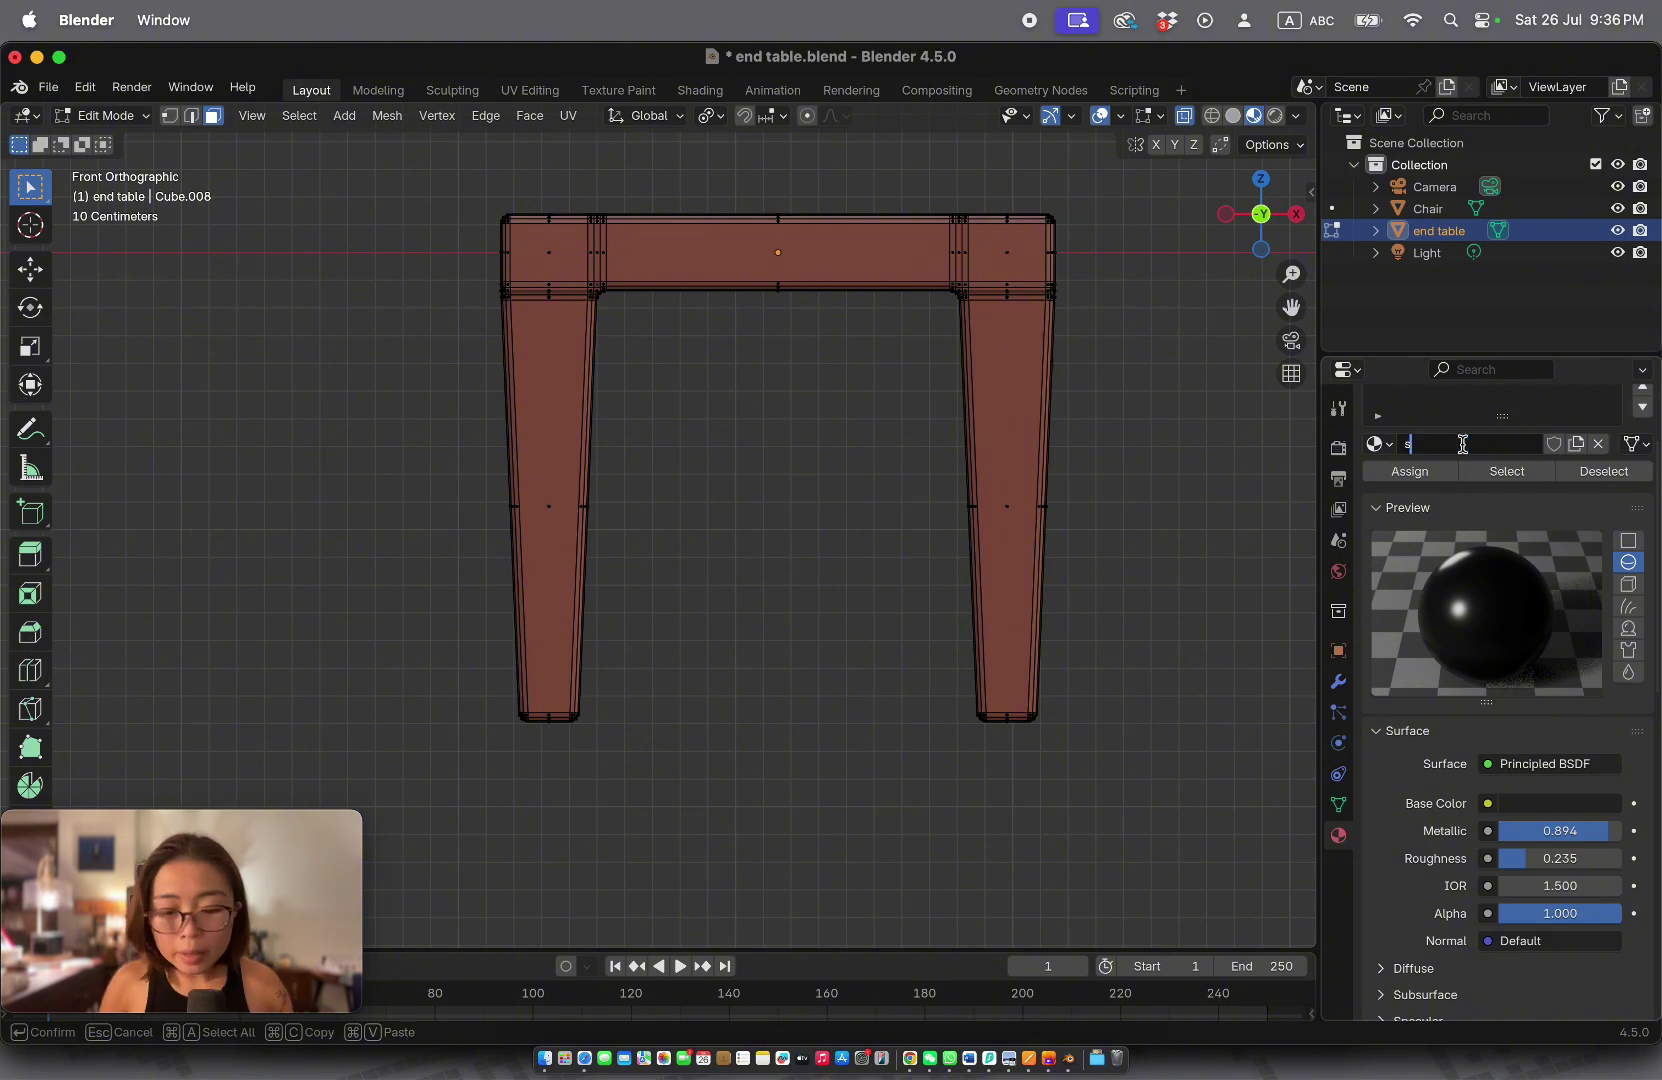
pyautogui.press('Return')
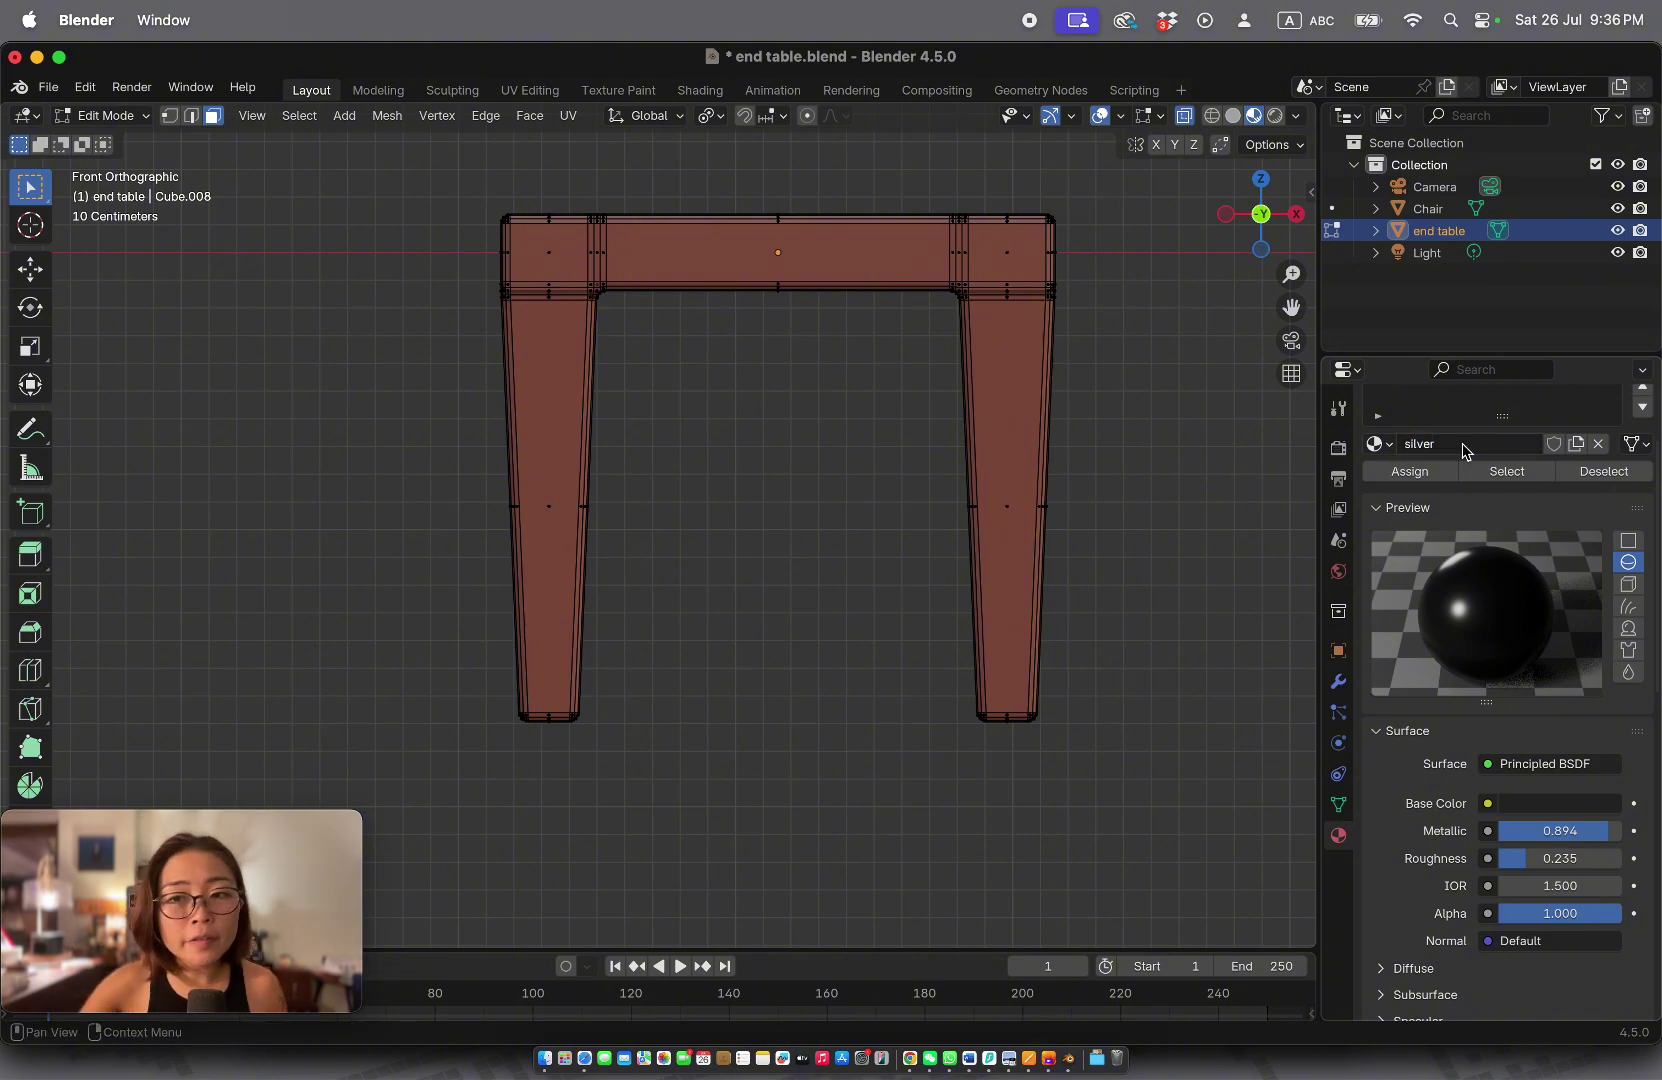
# Step: Brighten the silver material's Base Color to near white, and set Metallic to 1.000 and Roughness to 0.173
pyautogui.click(1589, 803)
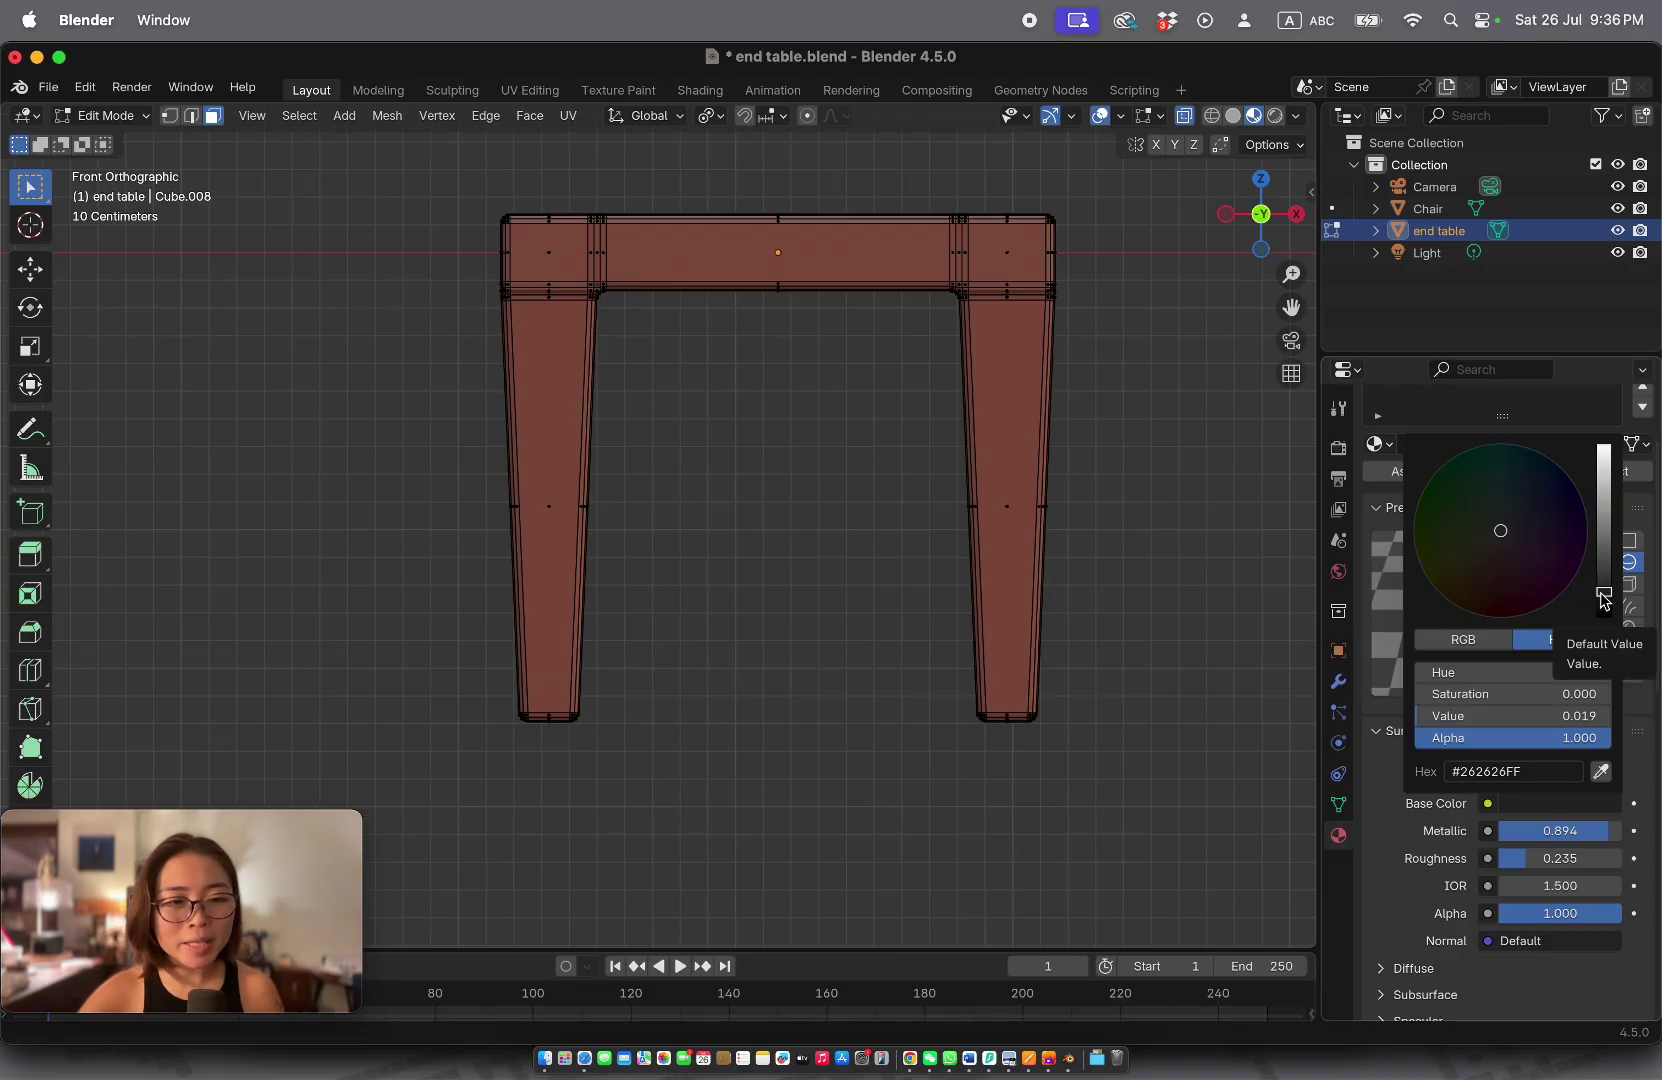
pyautogui.click(1560, 803)
pyautogui.moveTo(1602, 588); pyautogui.dragTo(1603, 452)
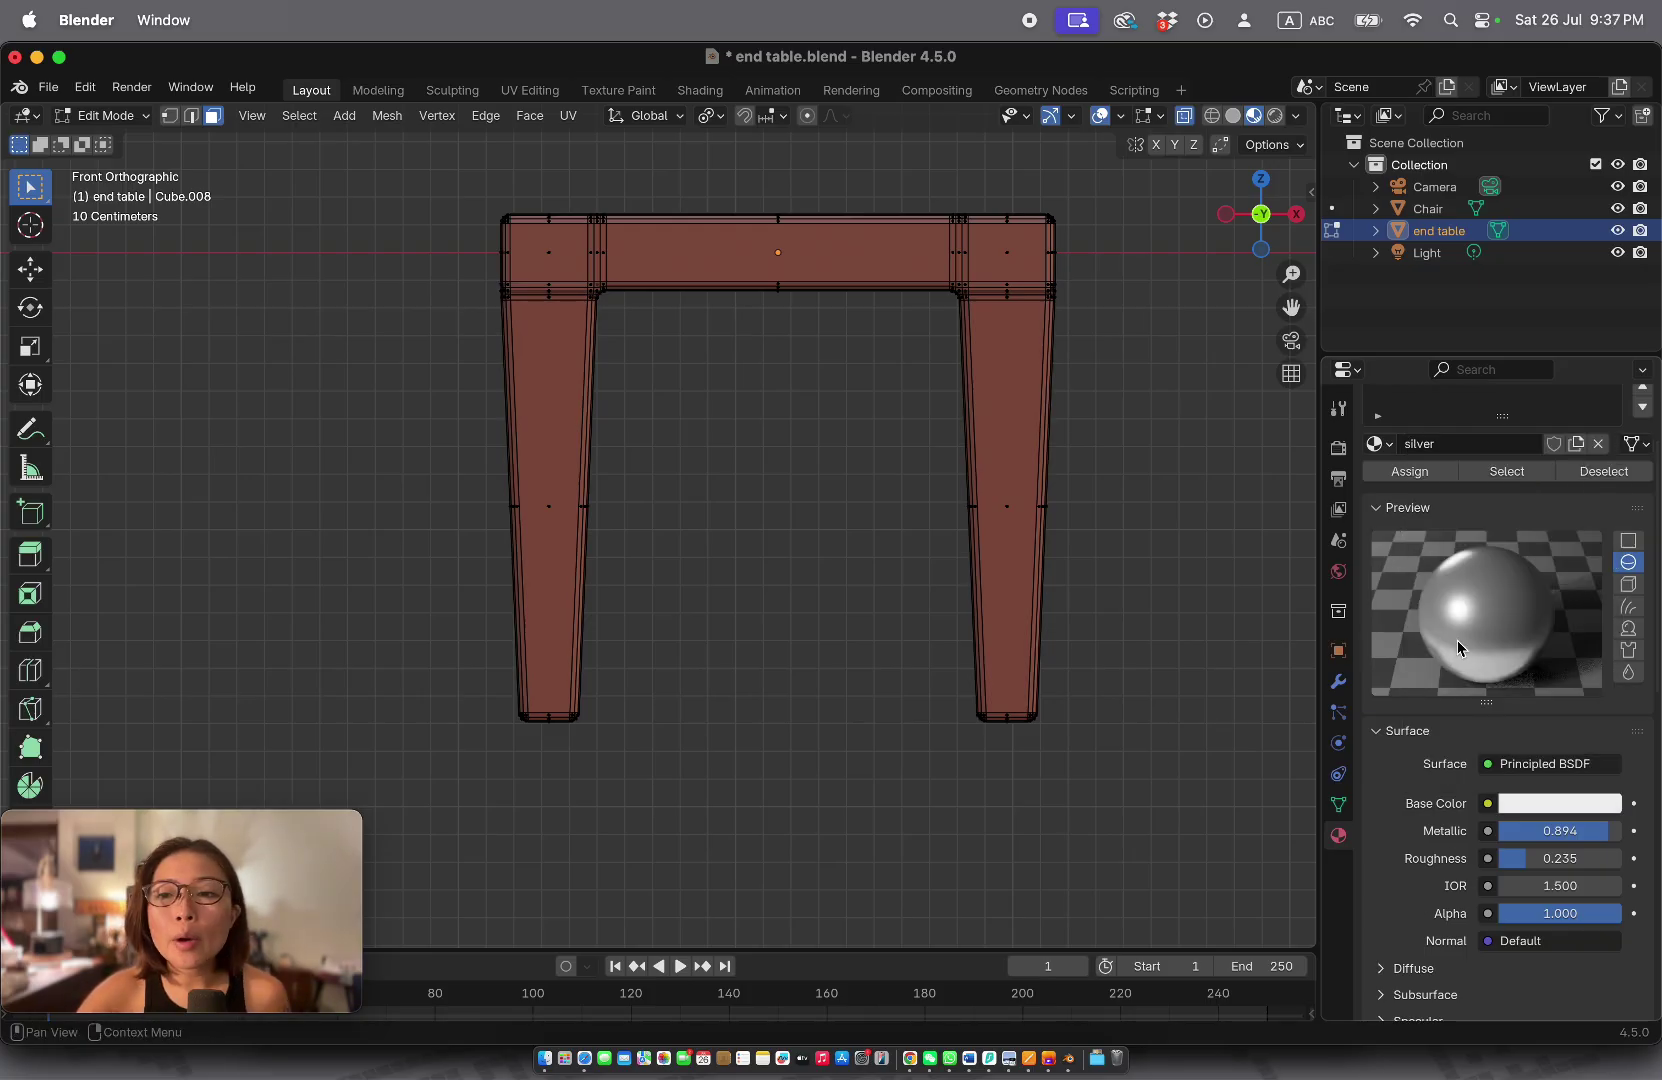
pyautogui.scroll(-4, 1456, 645)
pyautogui.scroll(3, 1456, 645)
pyautogui.moveTo(1524, 846); pyautogui.dragTo(1581, 821)
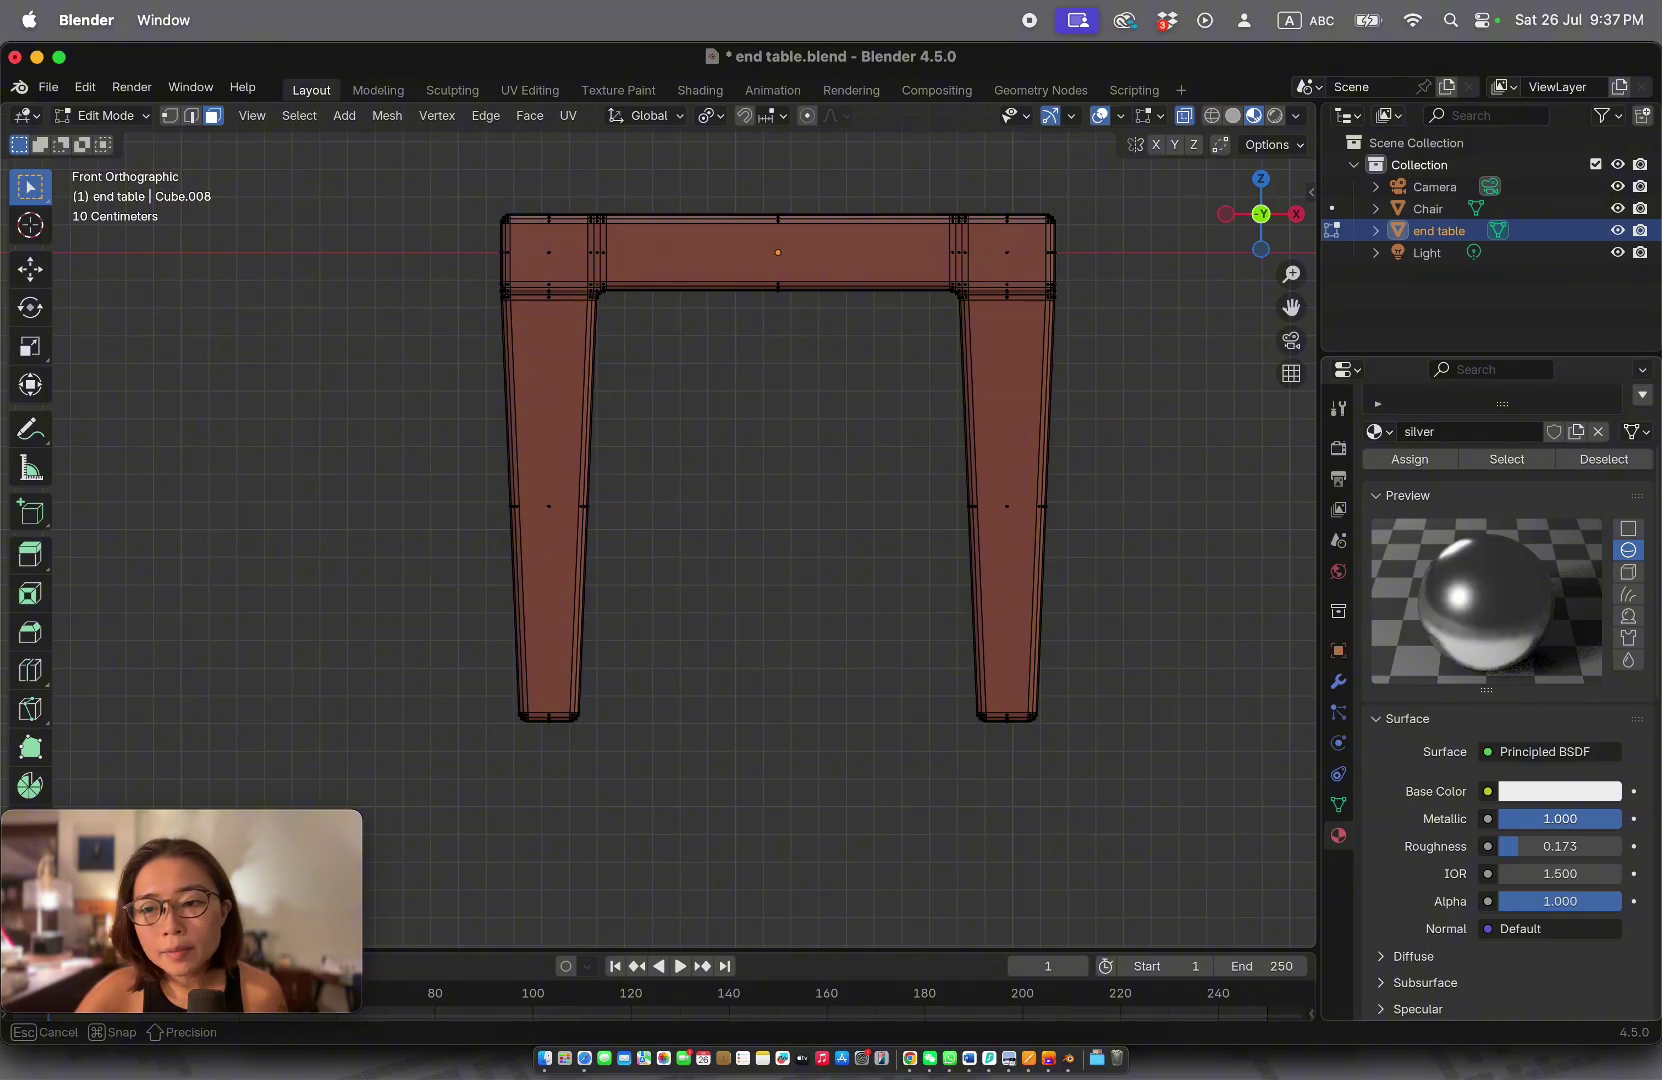
# Step: Box-select the faces of all four end table legs below the top and assign the silver material to them
pyautogui.moveTo(477, 773); pyautogui.dragTo(1156, 294)
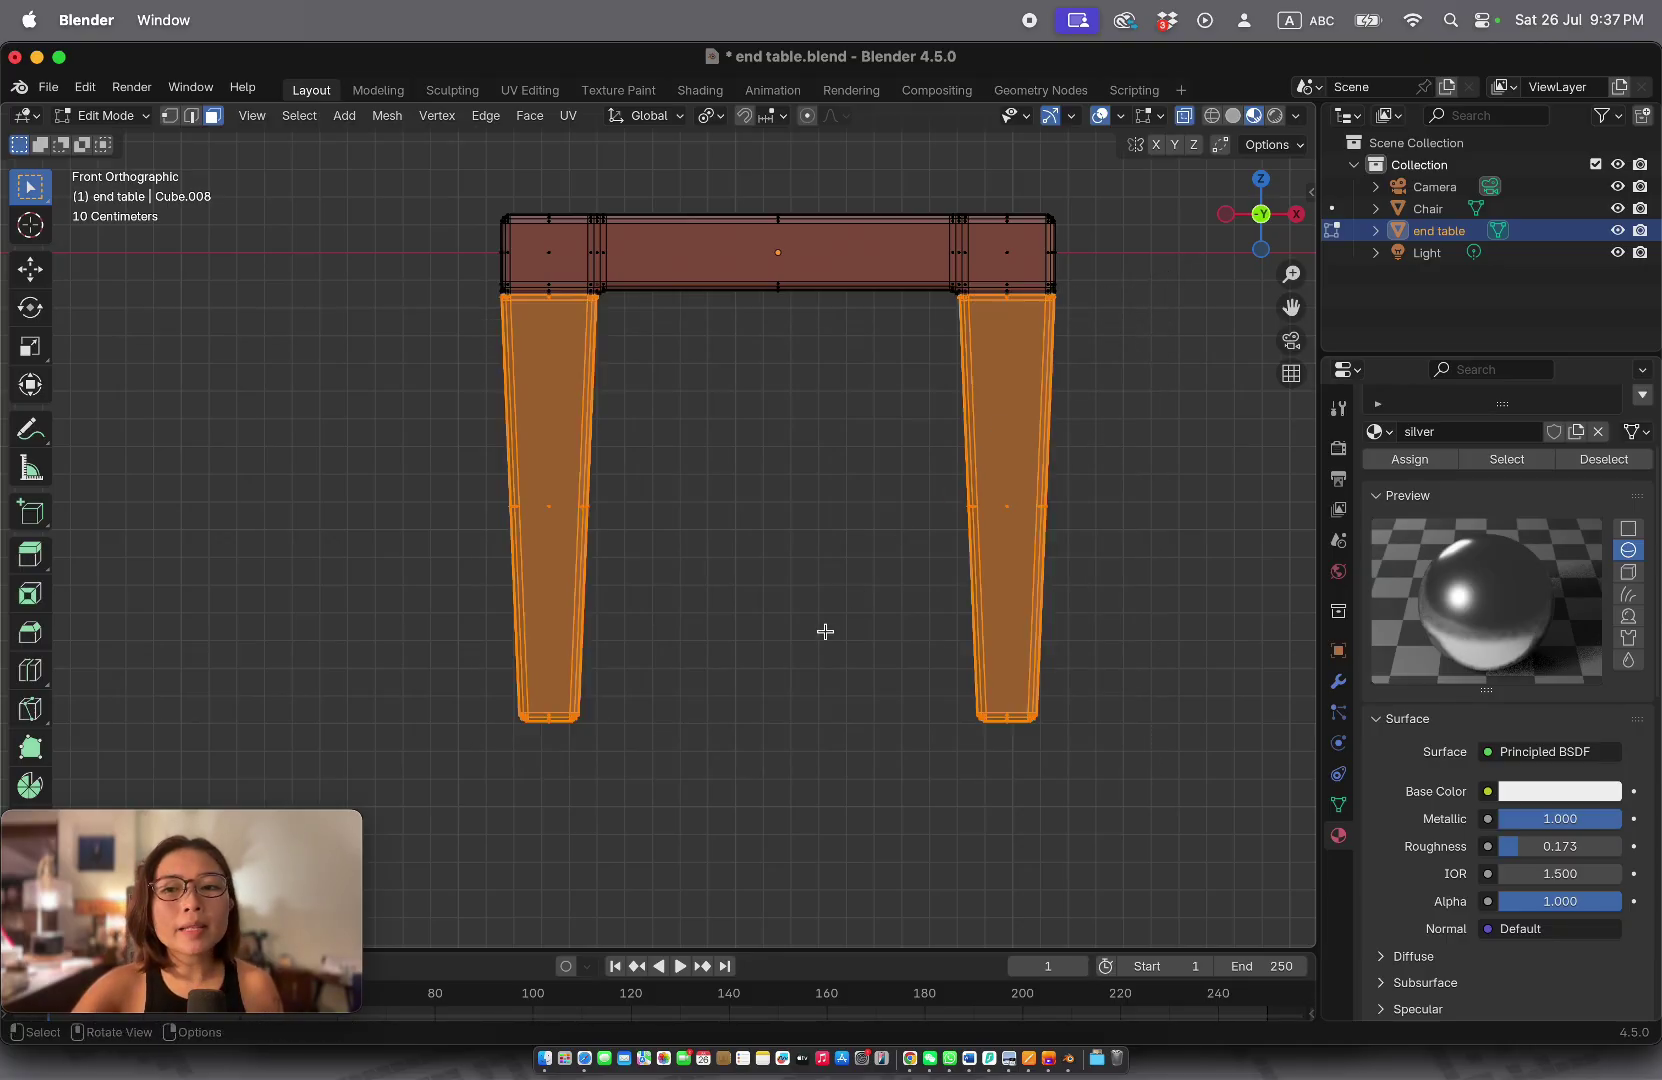
pyautogui.scroll(-5, 825, 631)
pyautogui.hscroll(5, 825, 631)
pyautogui.scroll(5, 825, 630)
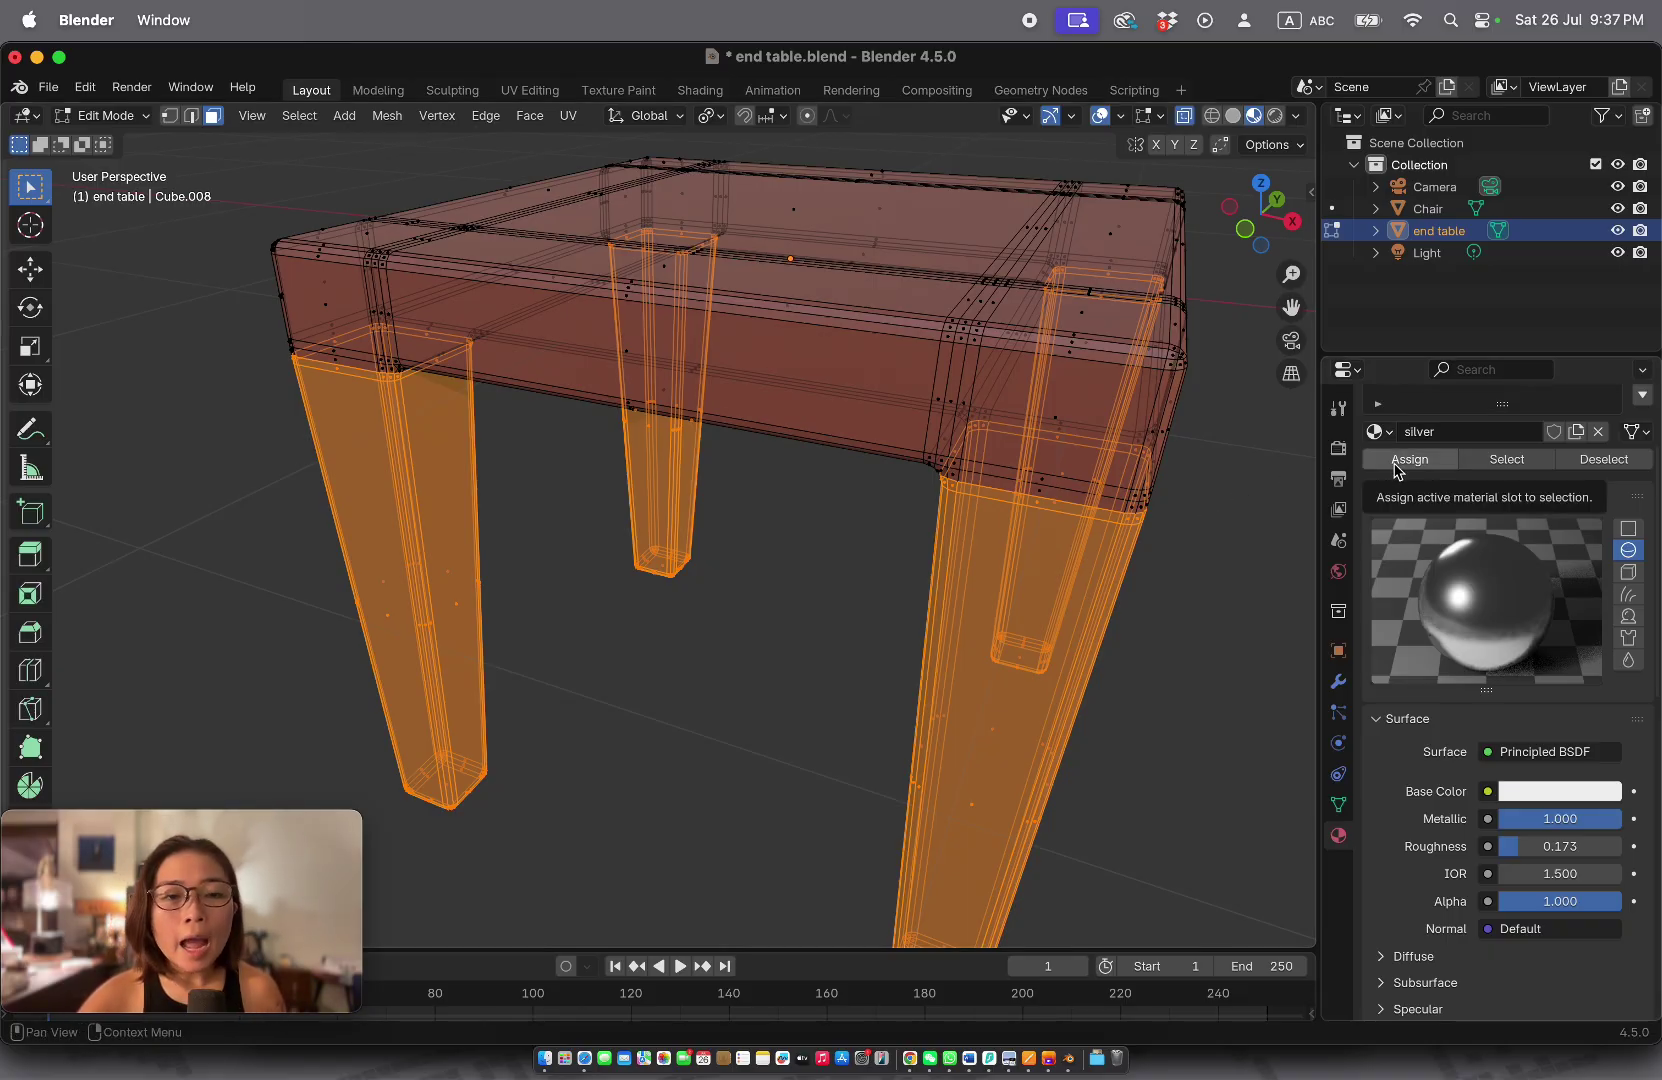
pyautogui.scroll(5, 1491, 586)
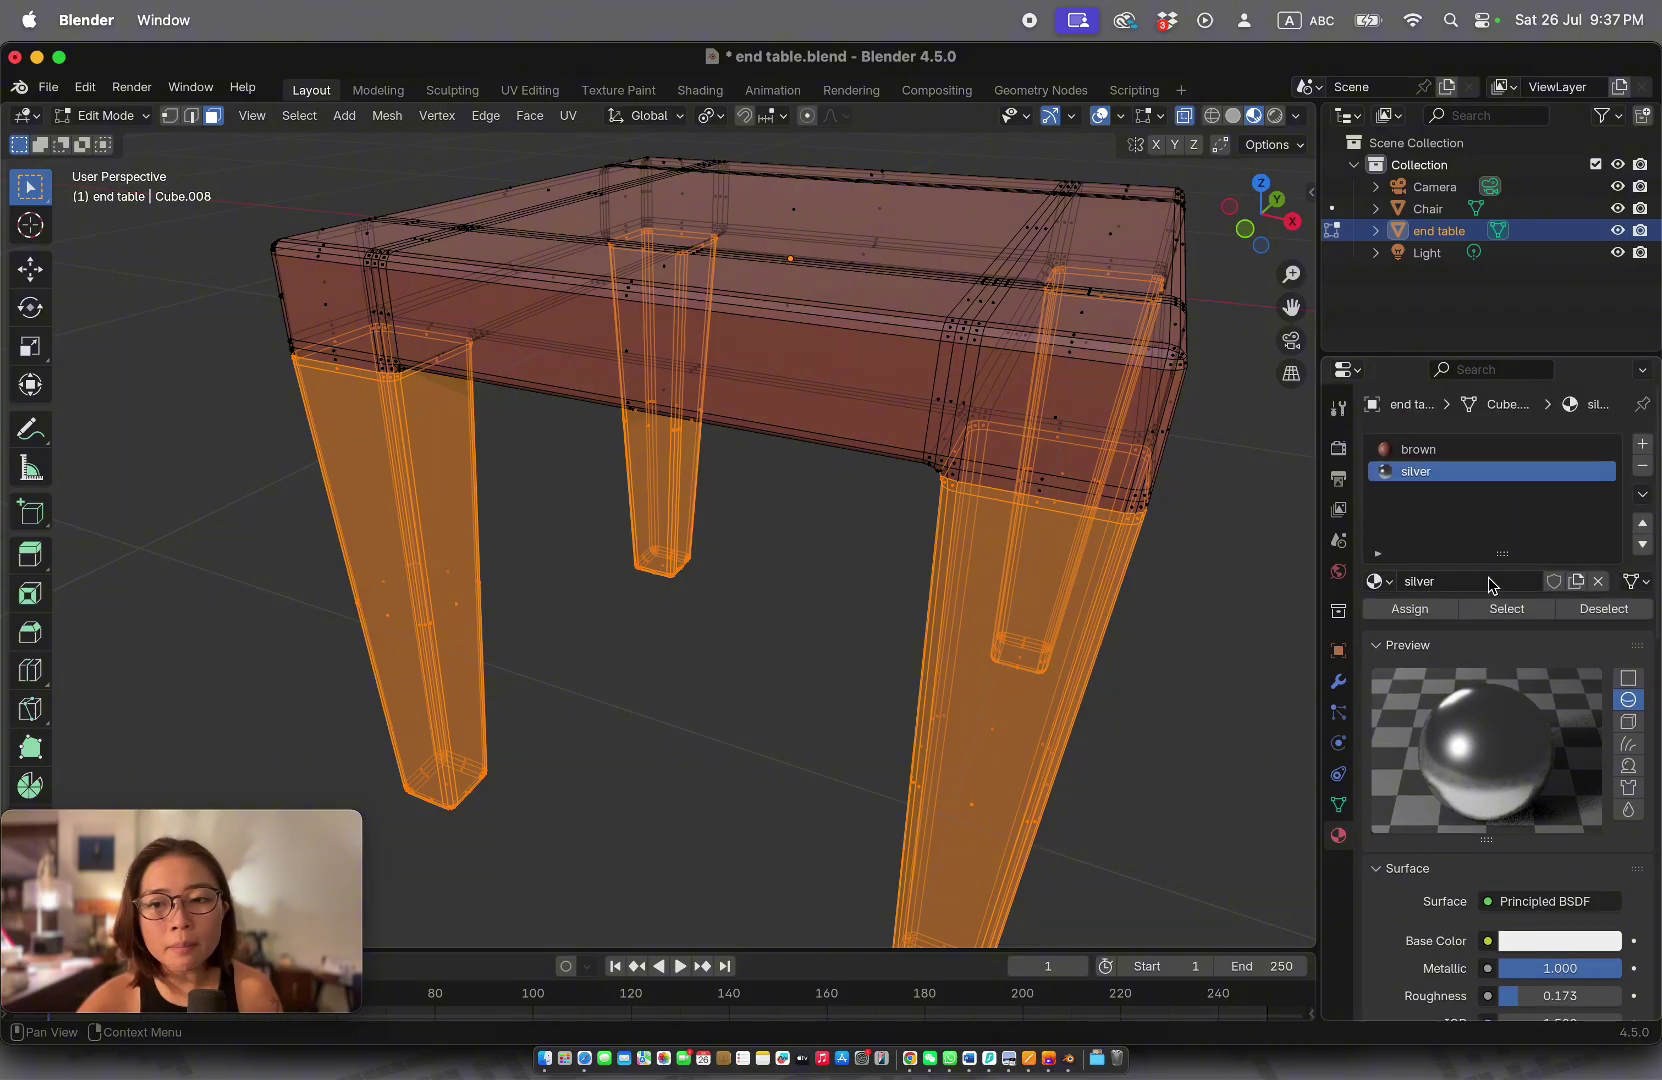
pyautogui.scroll(-10, 862, 464)
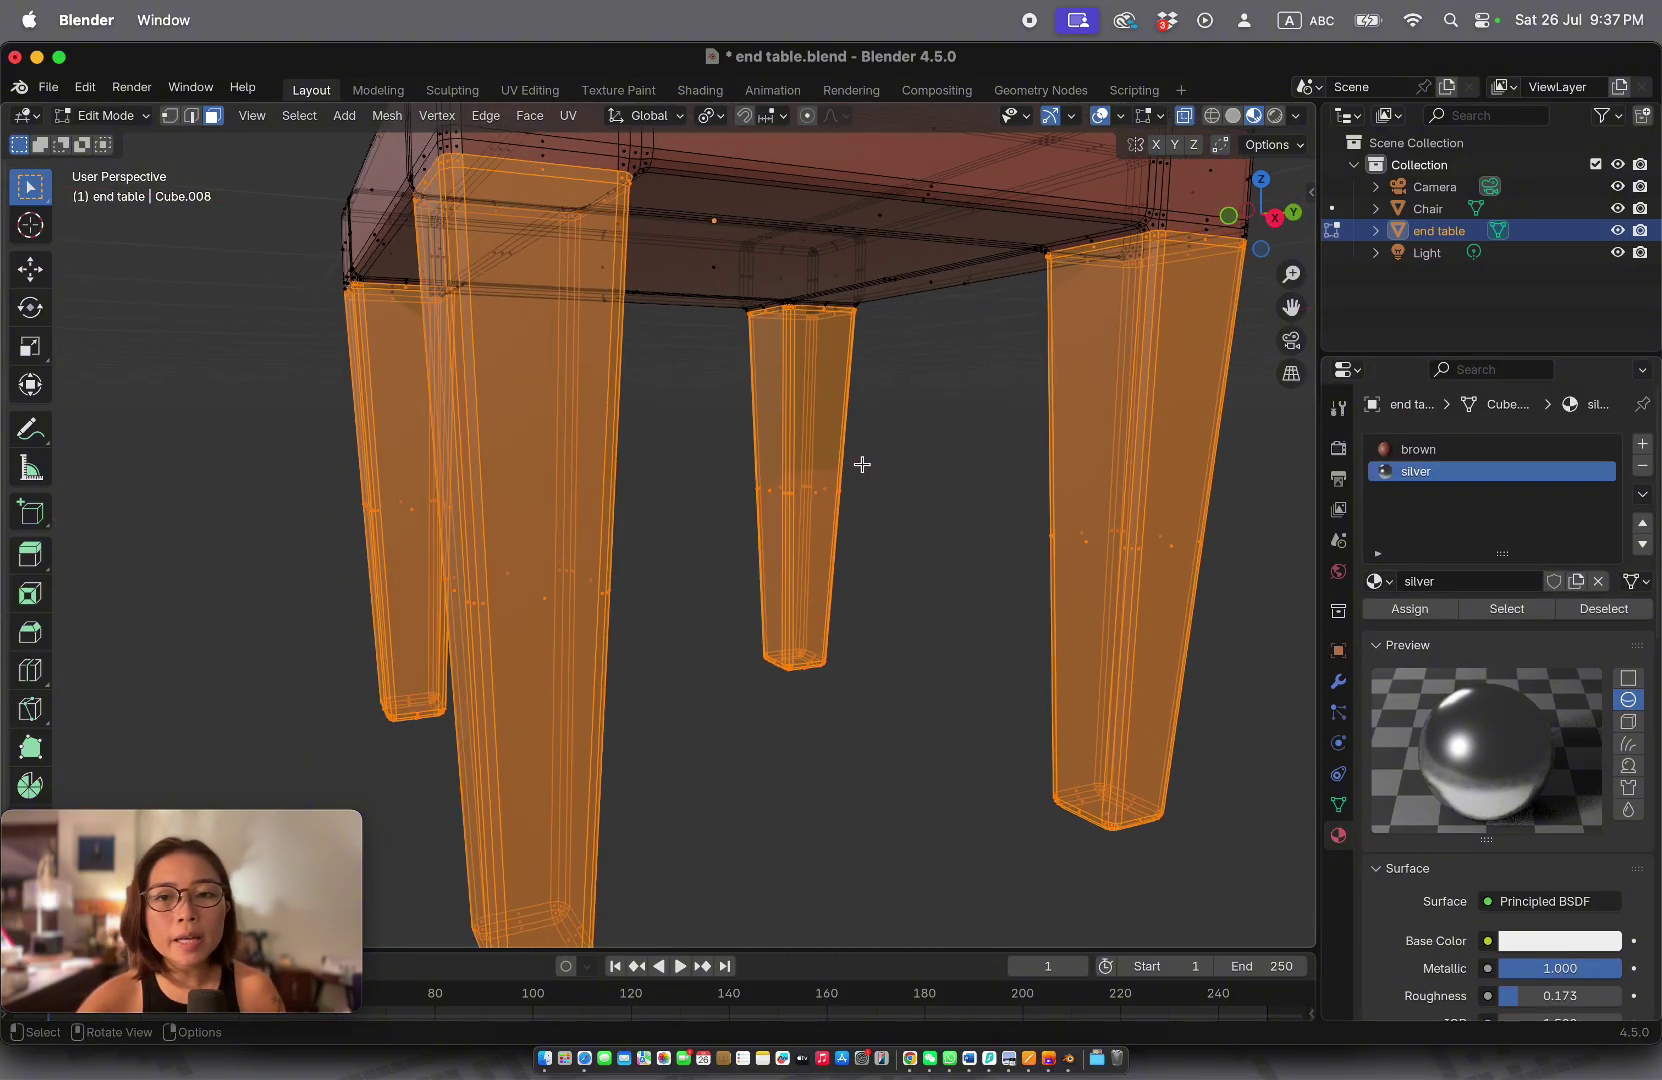
pyautogui.click(1405, 610)
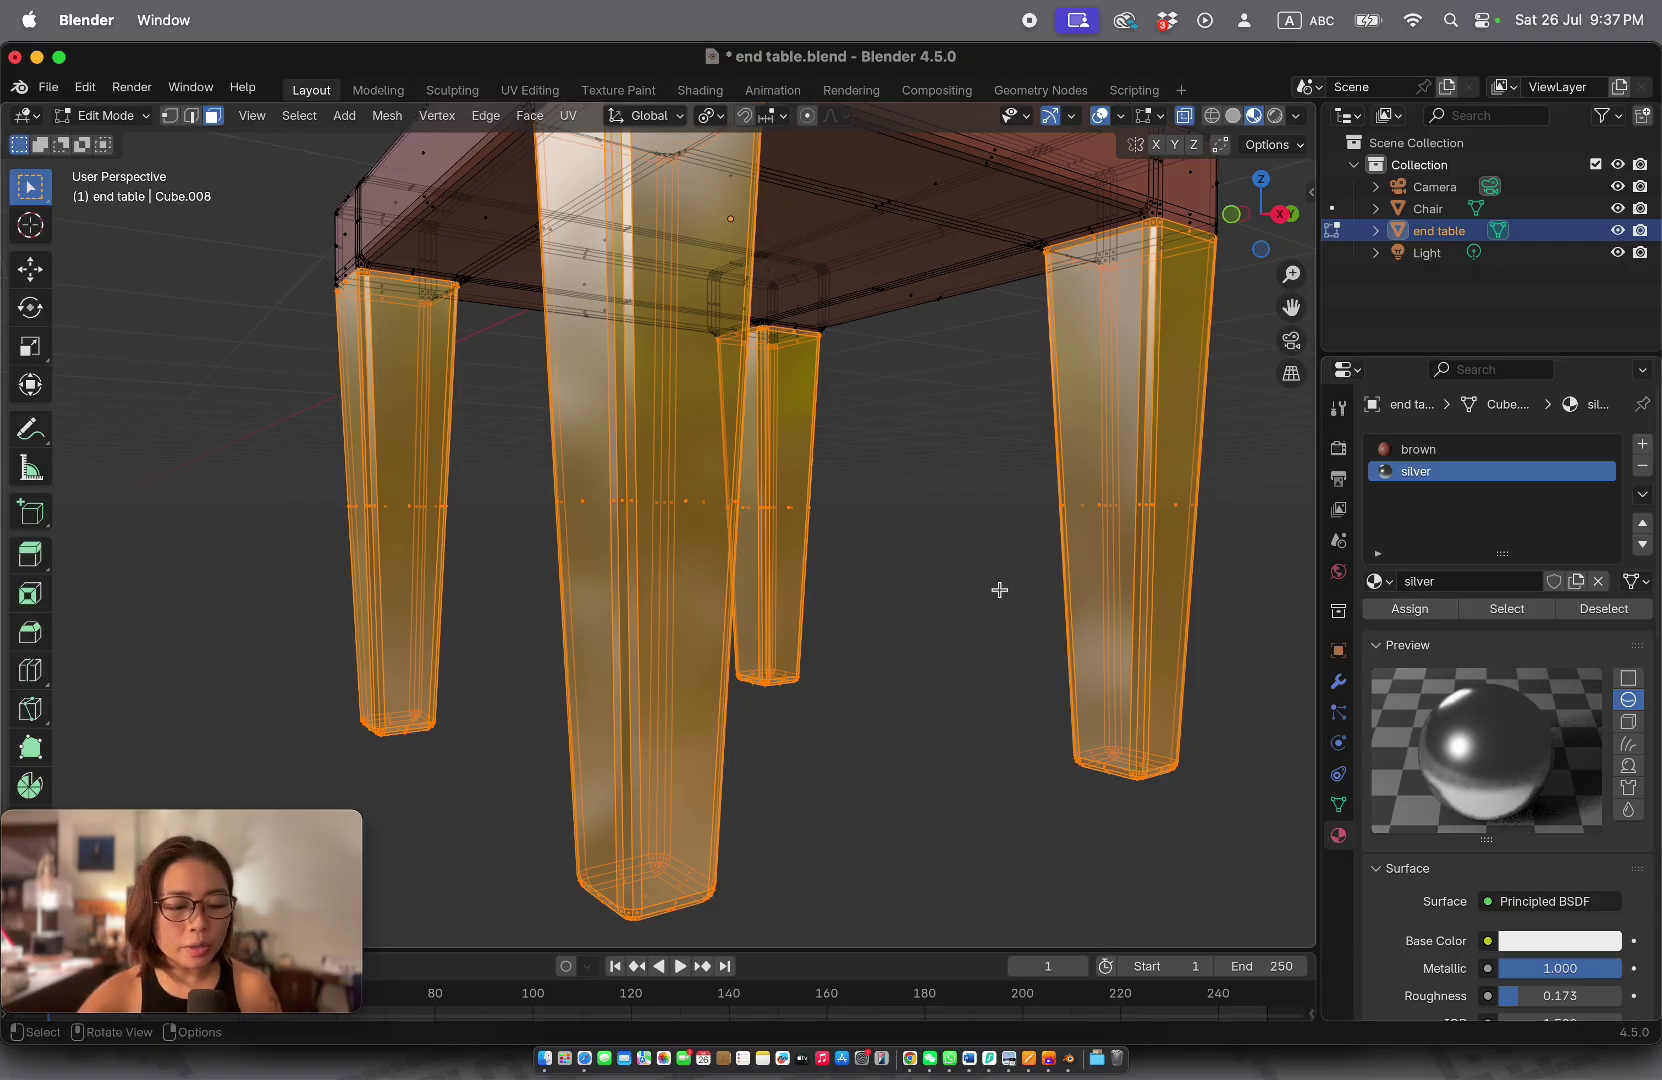
# Step: Return to Object Mode and inspect the end table's top and leg materials from several sides
pyautogui.press('Tab')
pyautogui.hscroll(10, 1000, 593)
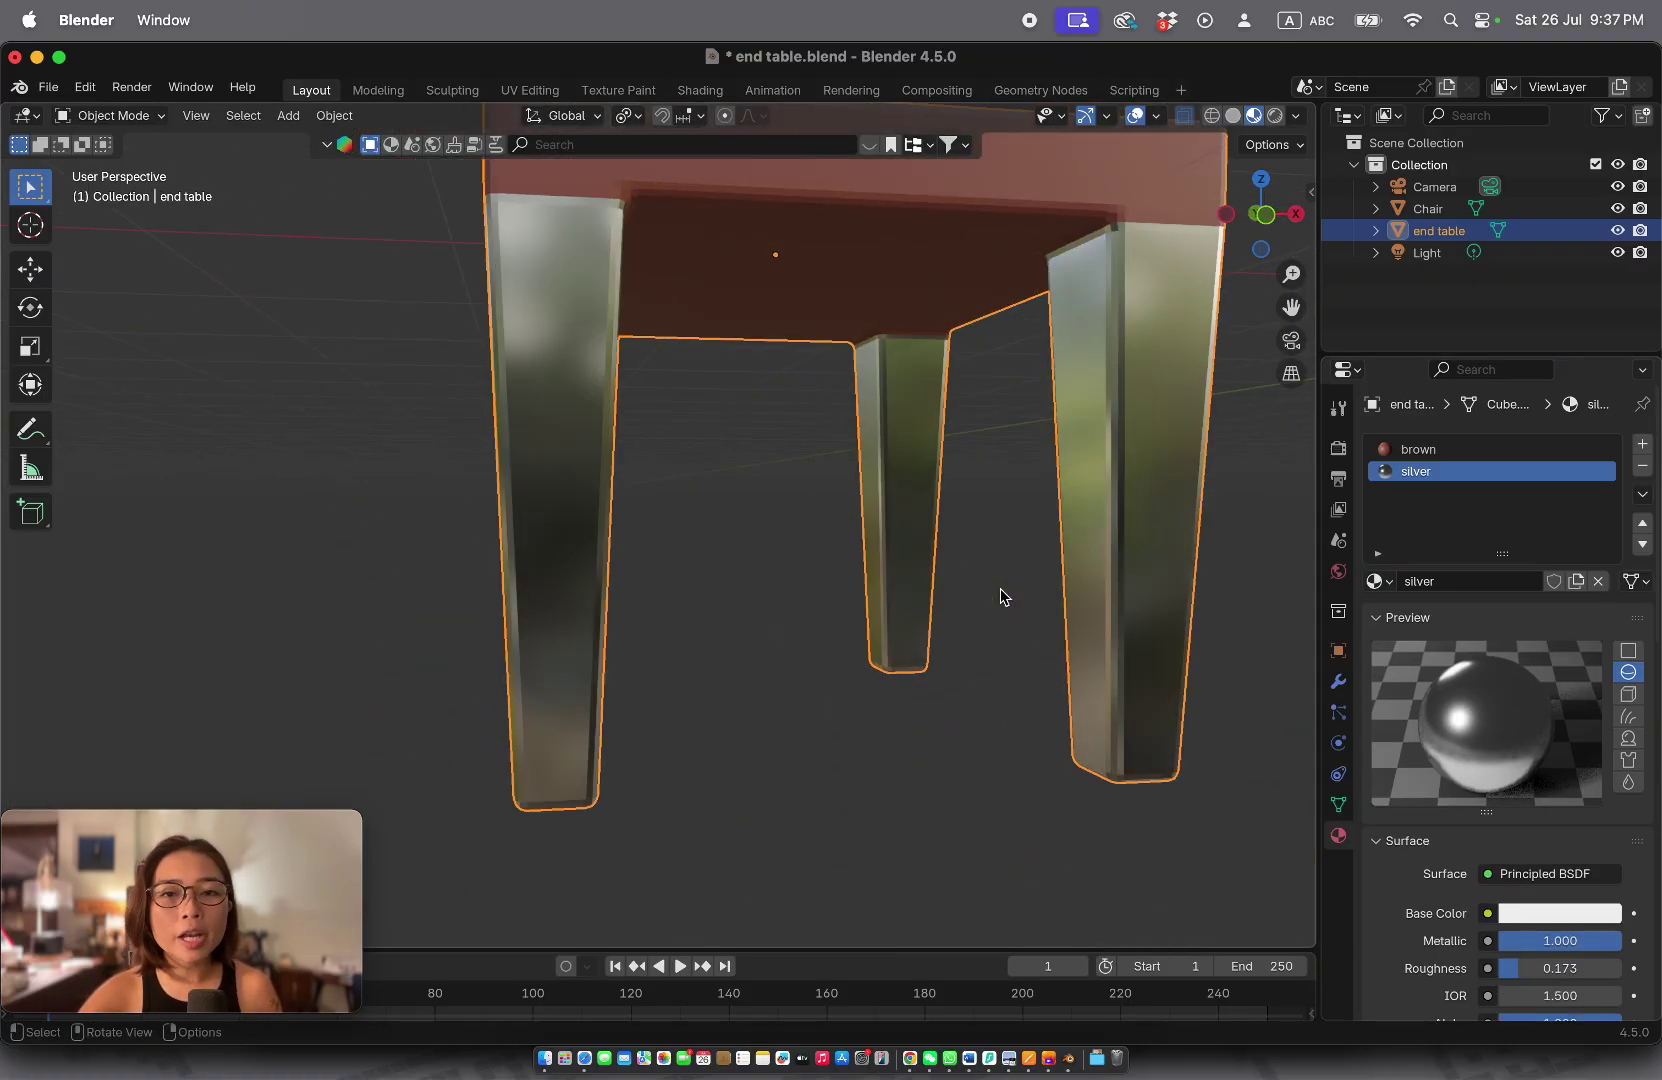
pyautogui.hscroll(10, 1000, 593)
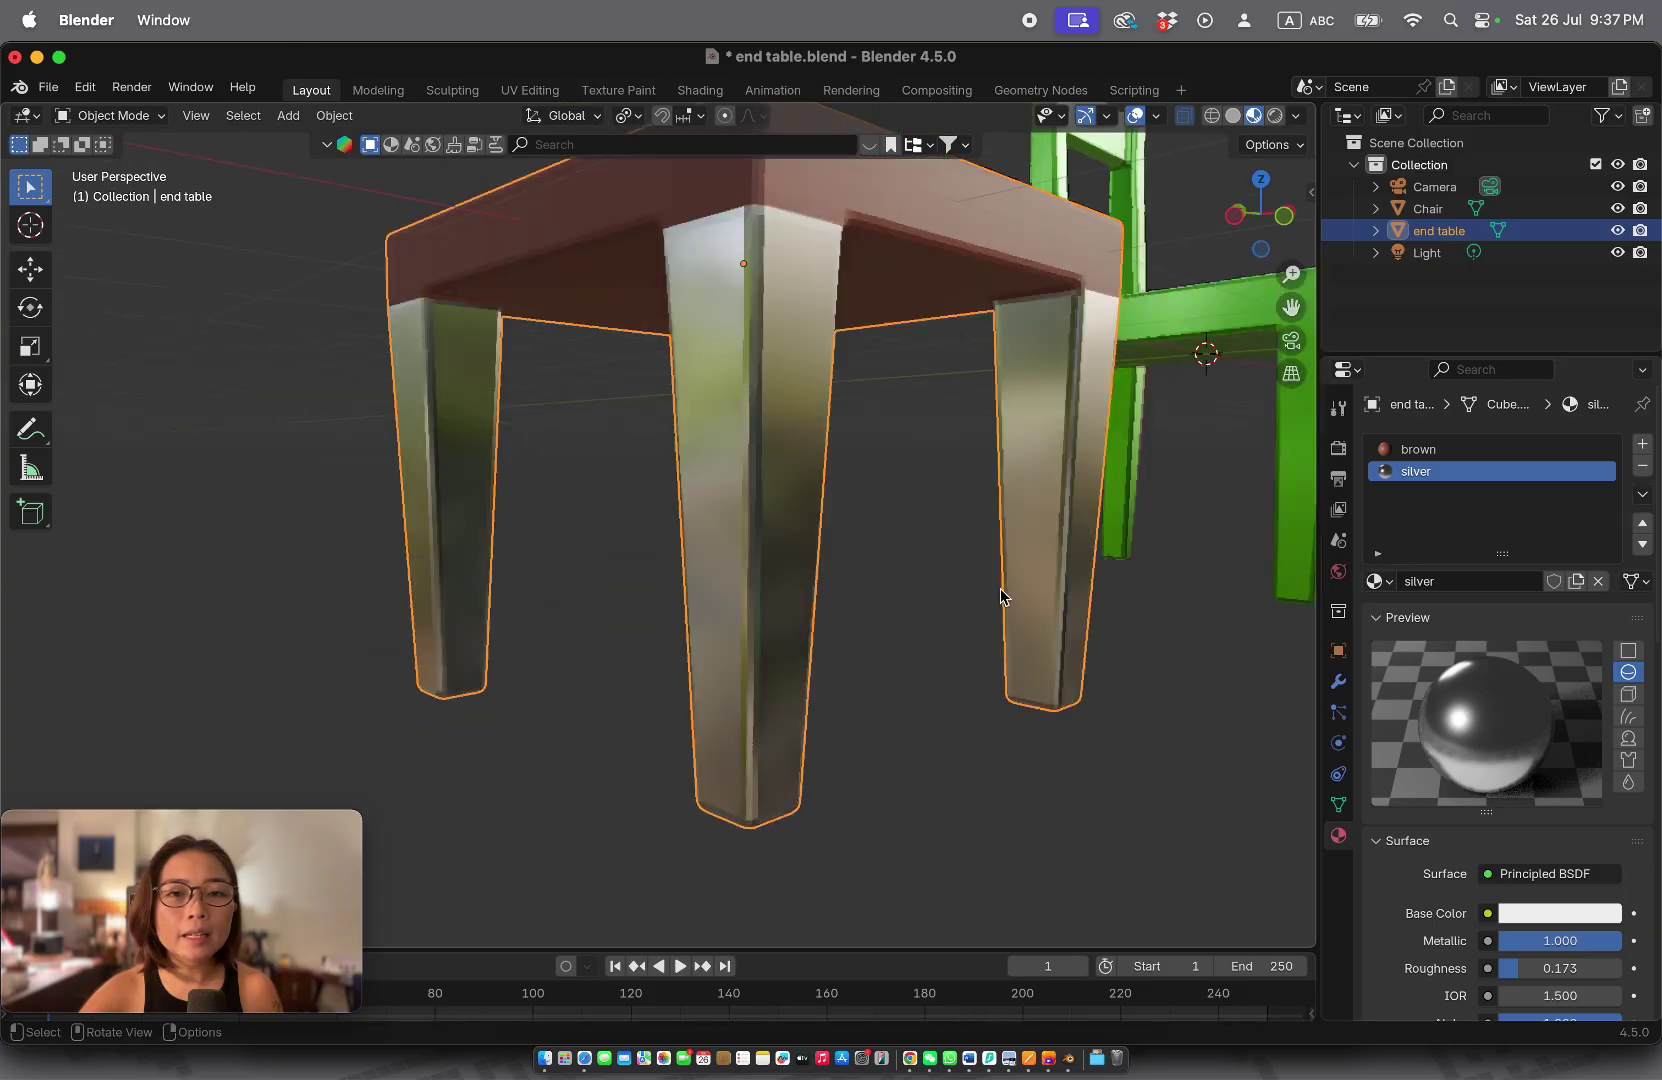
pyautogui.hscroll(5, 1000, 593)
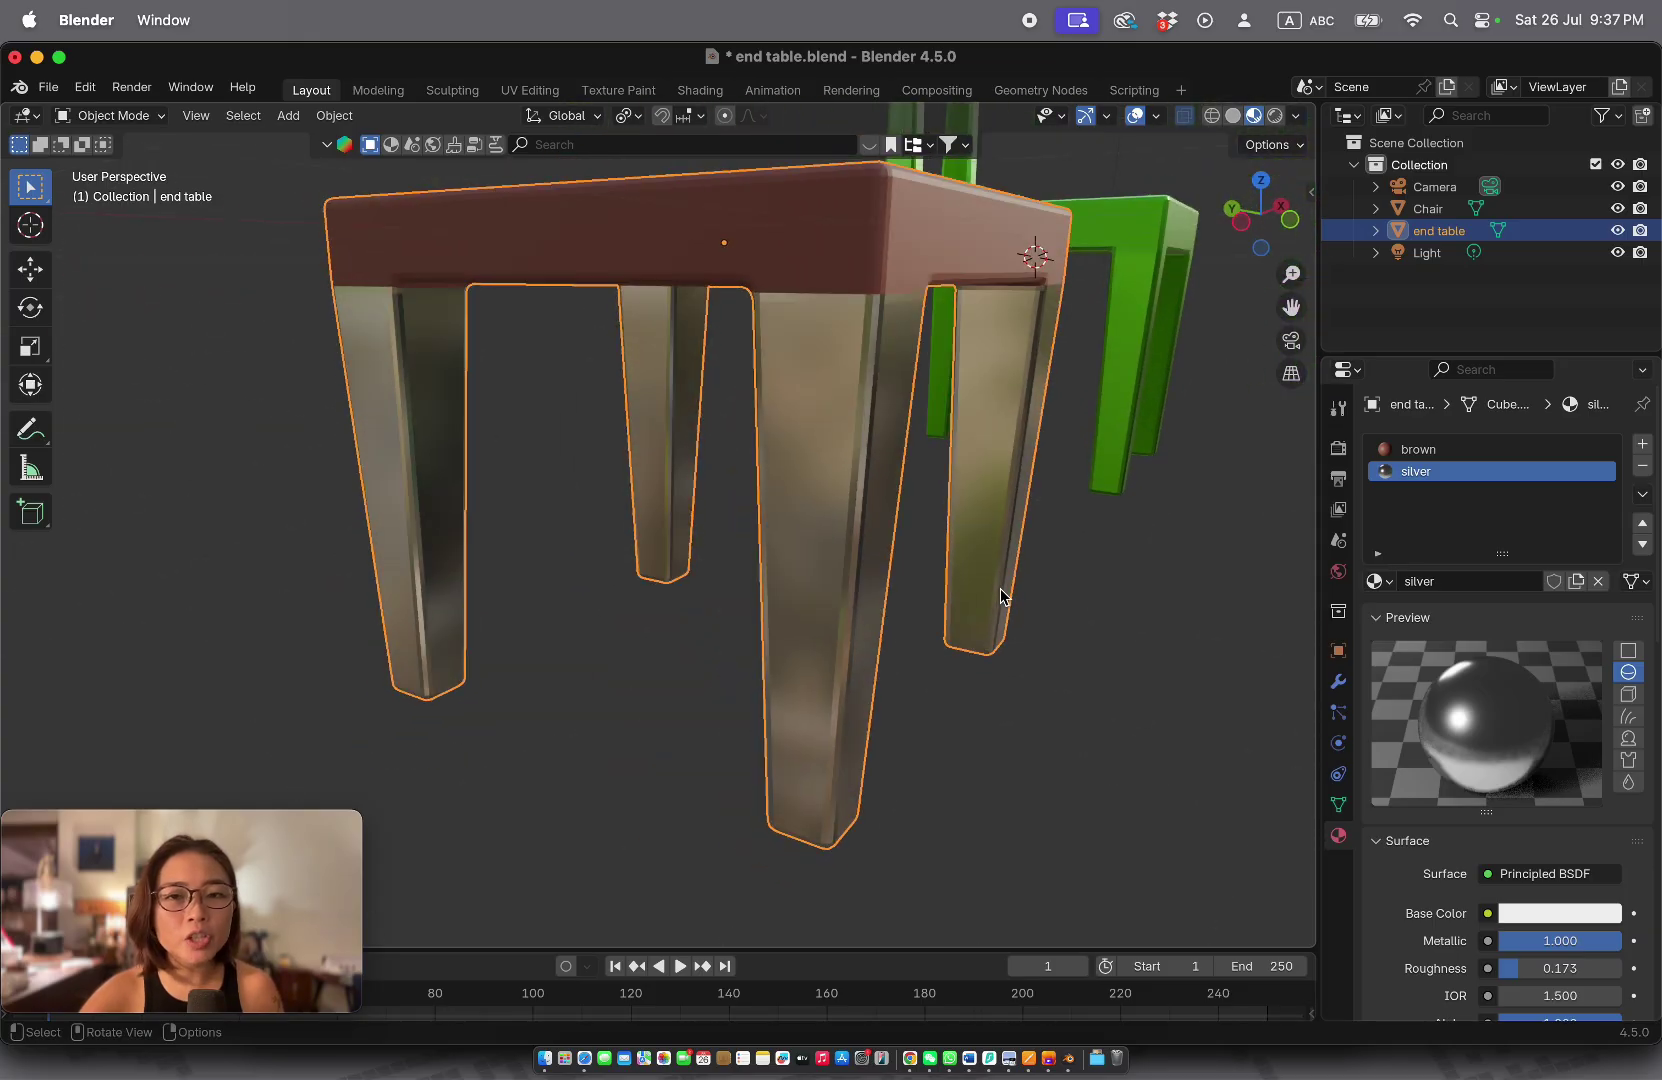
pyautogui.scroll(-5, 1003, 597)
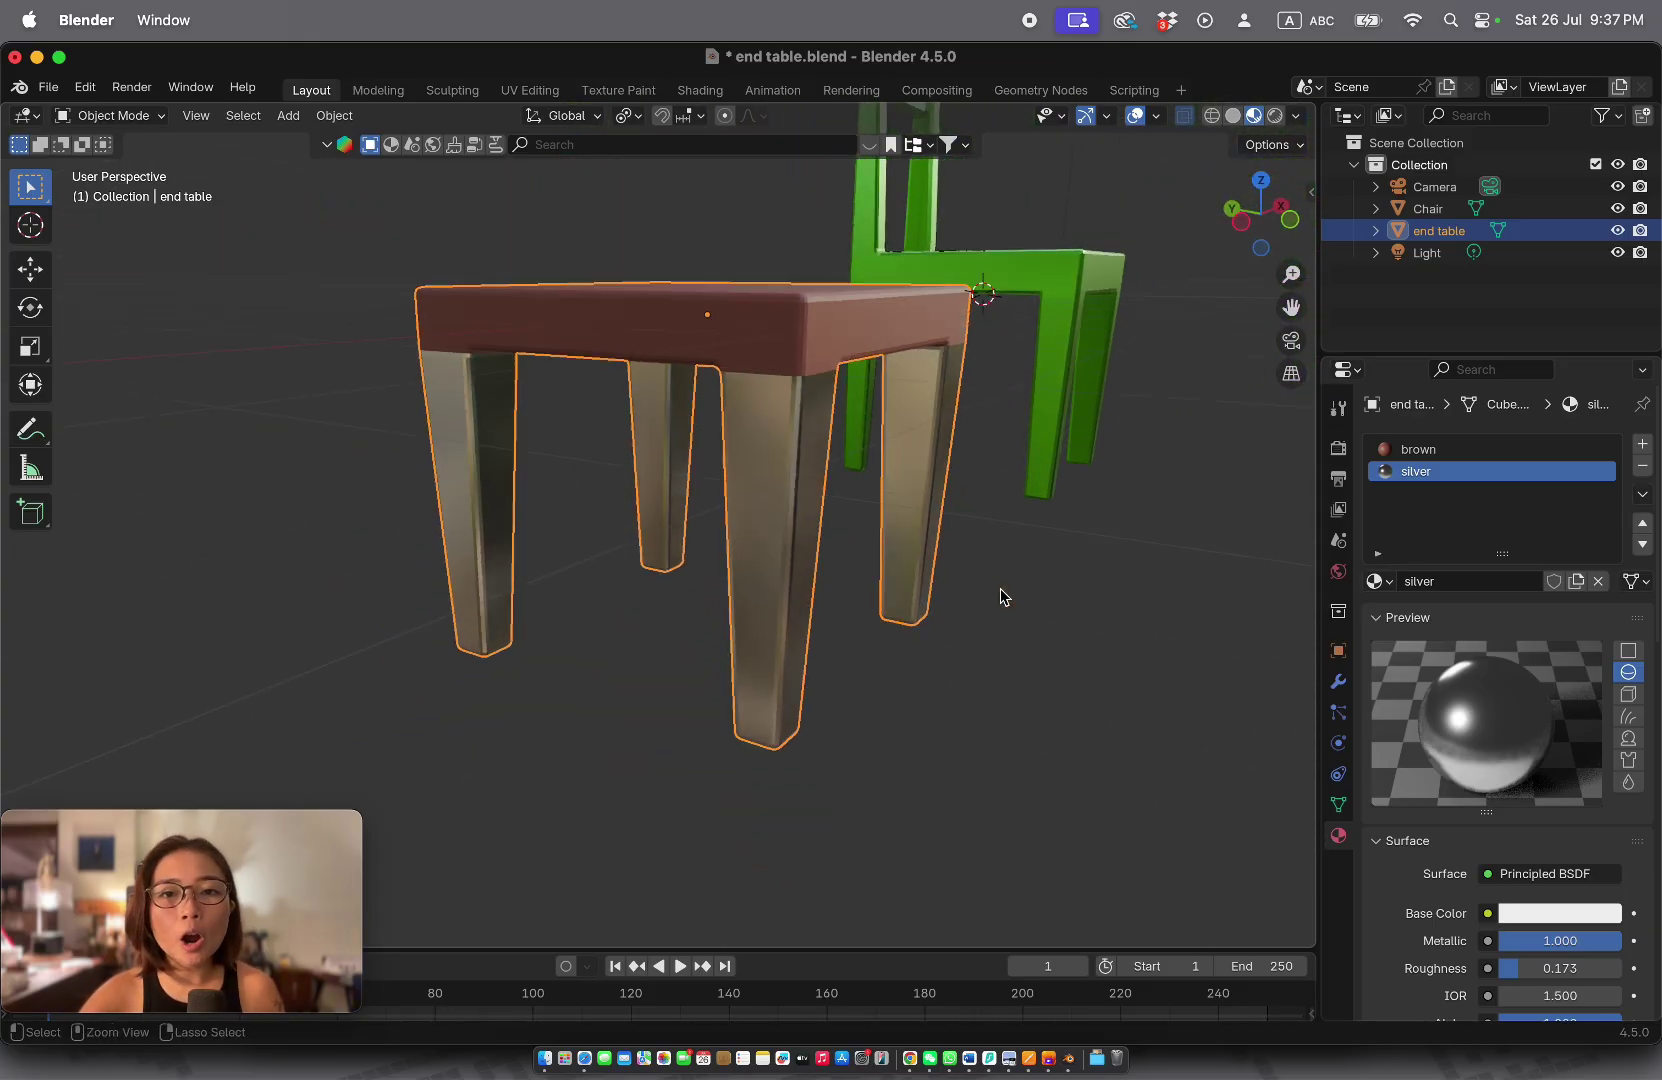
pyautogui.hscroll(10, 1003, 597)
pyautogui.hscroll(8, 1003, 597)
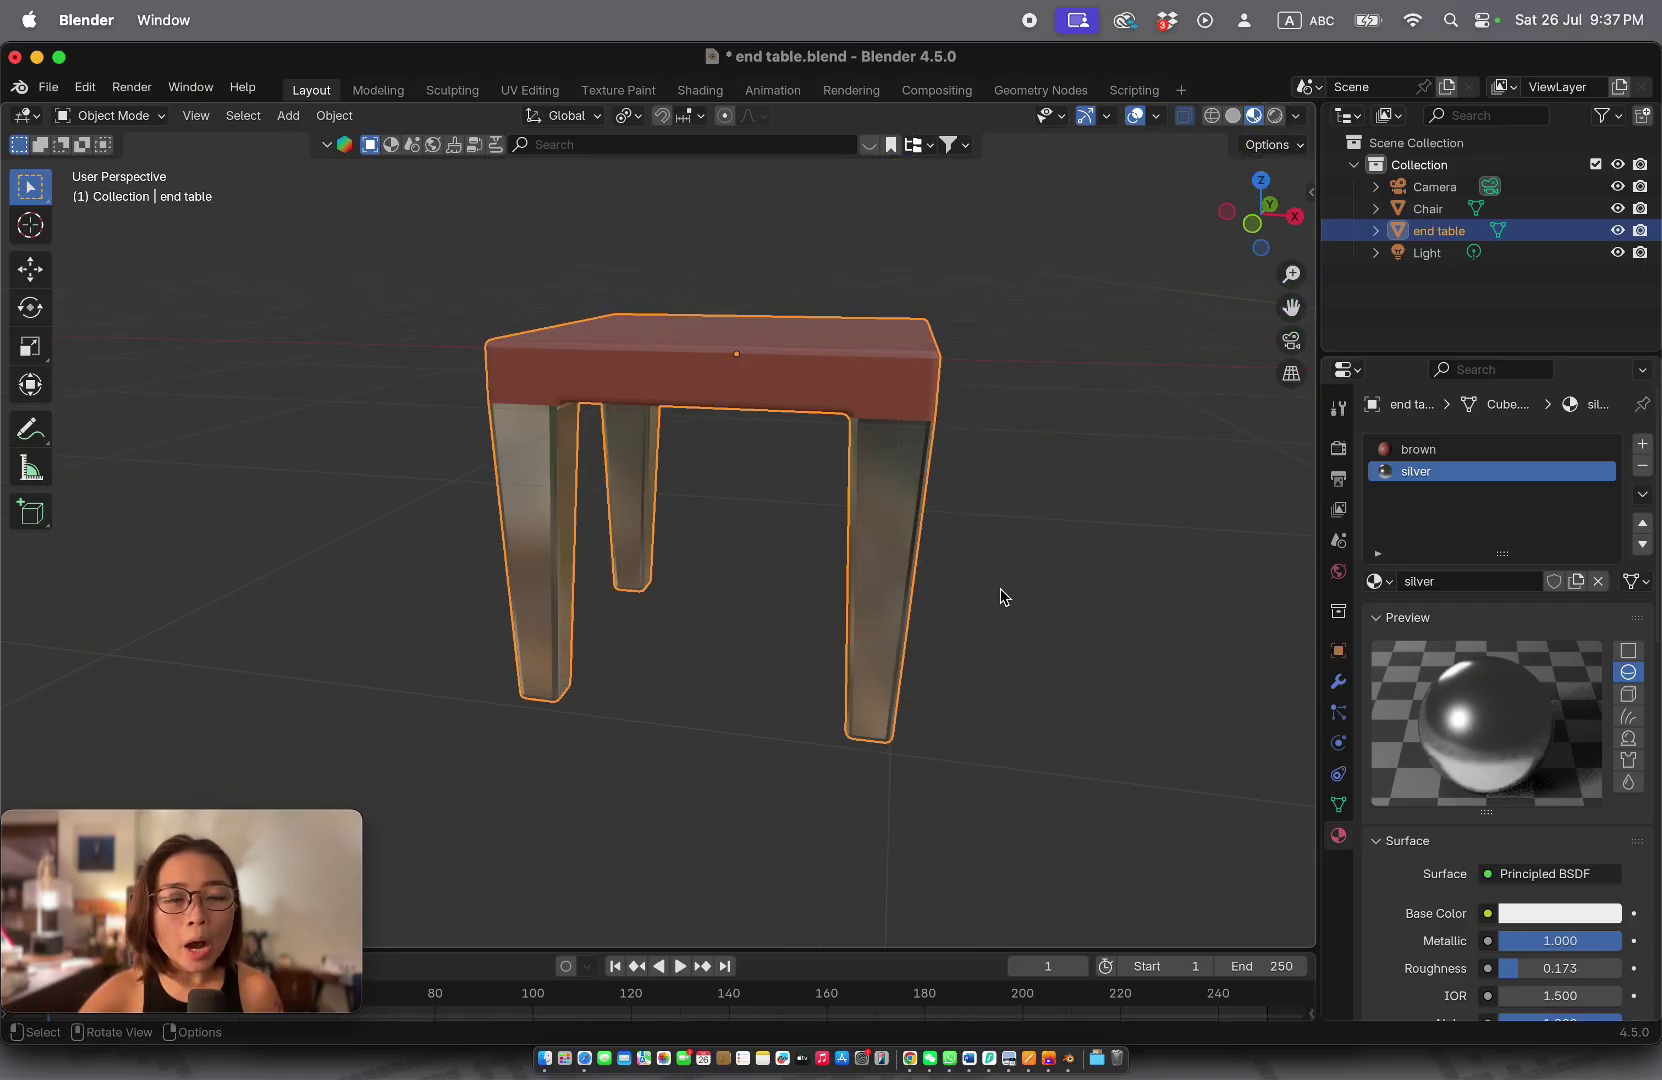